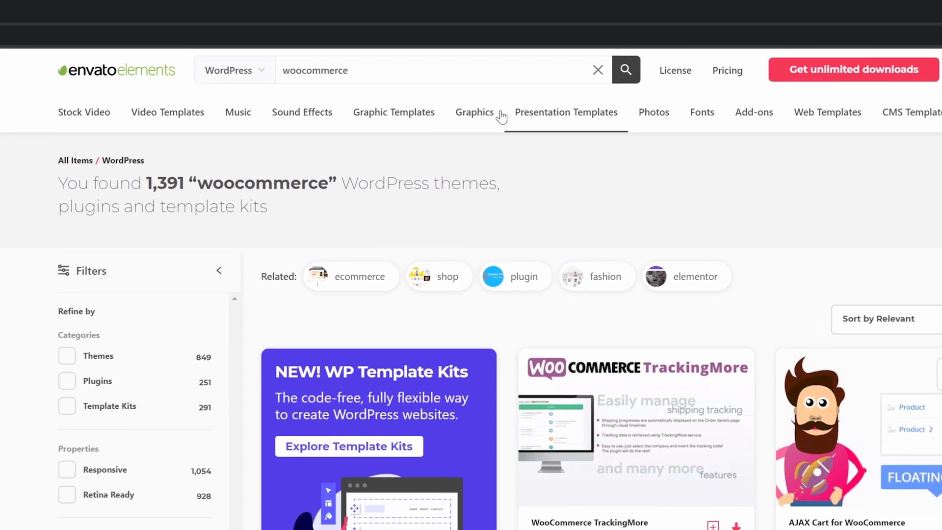
Browse the Graphics, Music, Video Templates and Stock Video categories on Envato Elements.
mouse_move(440, 60)
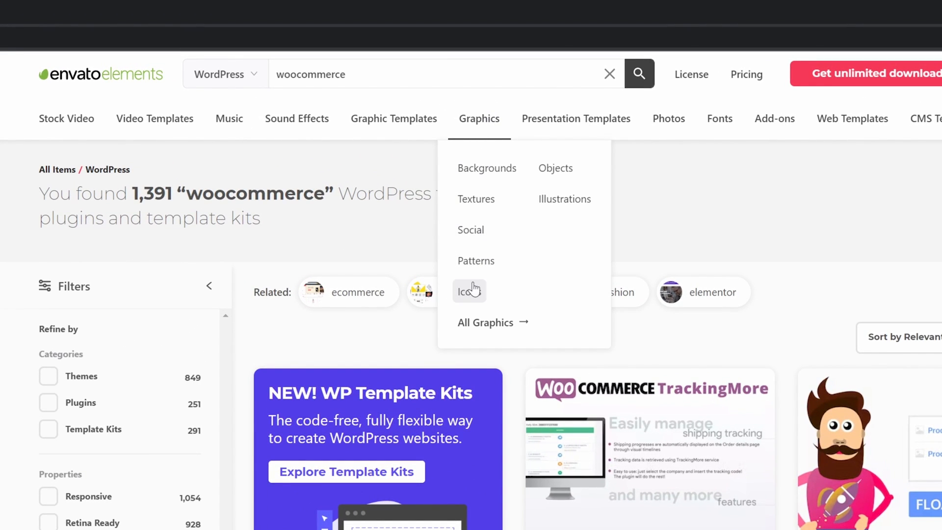
mouse_move(426, 129)
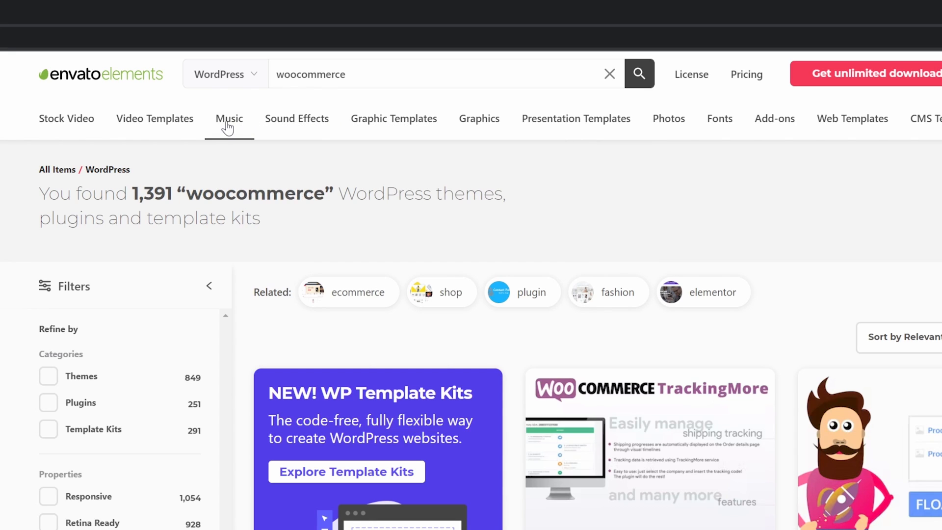
mouse_move(168, 126)
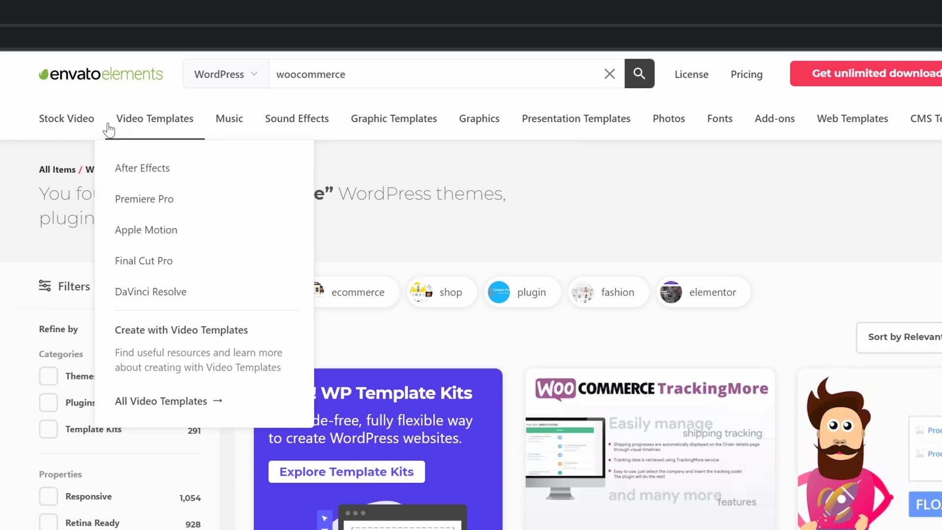
mouse_move(83, 130)
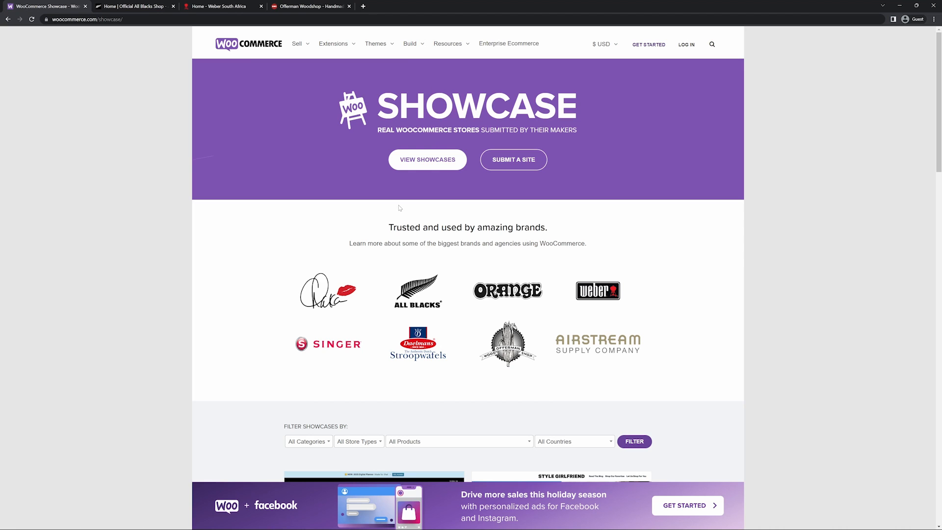
Tour the All Blacks Shop, Weber South Africa and Offerman Woodshop showcase stores.
scroll(406, 212, down, 12)
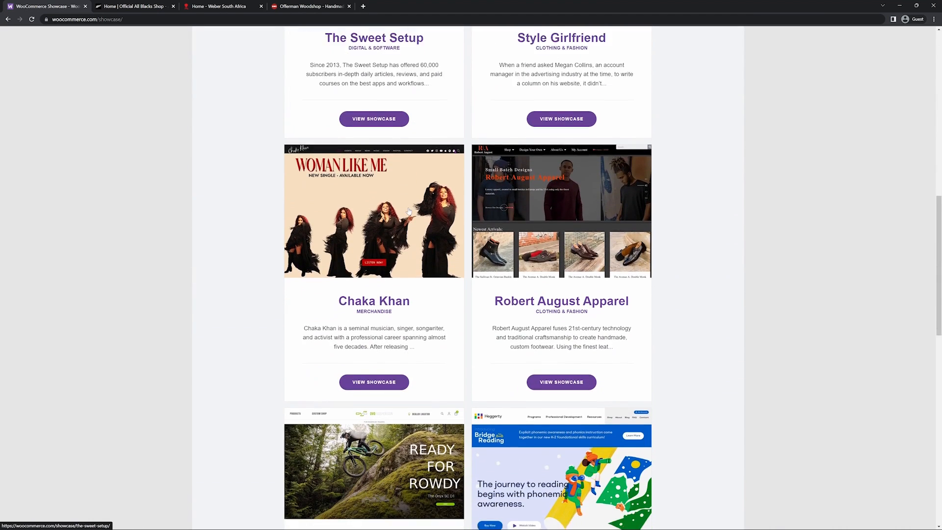
scroll(409, 211, up, 12)
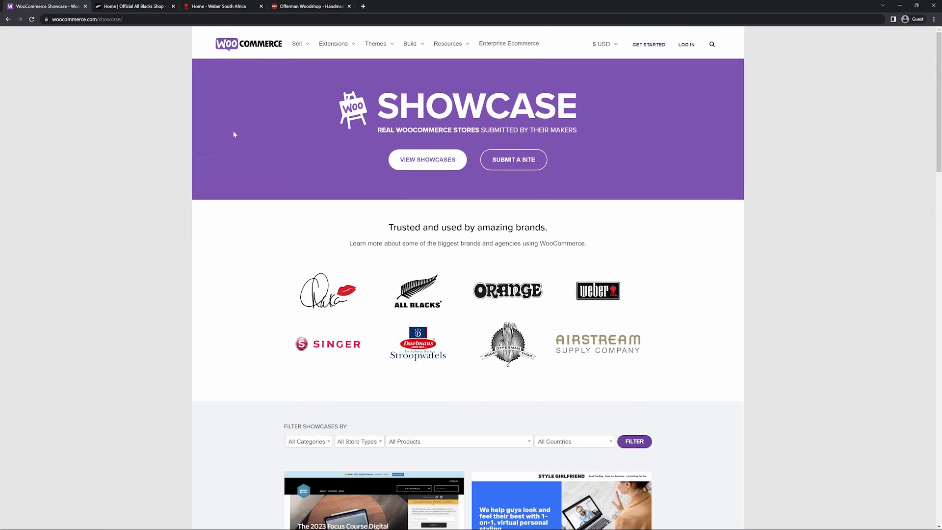
click(142, 6)
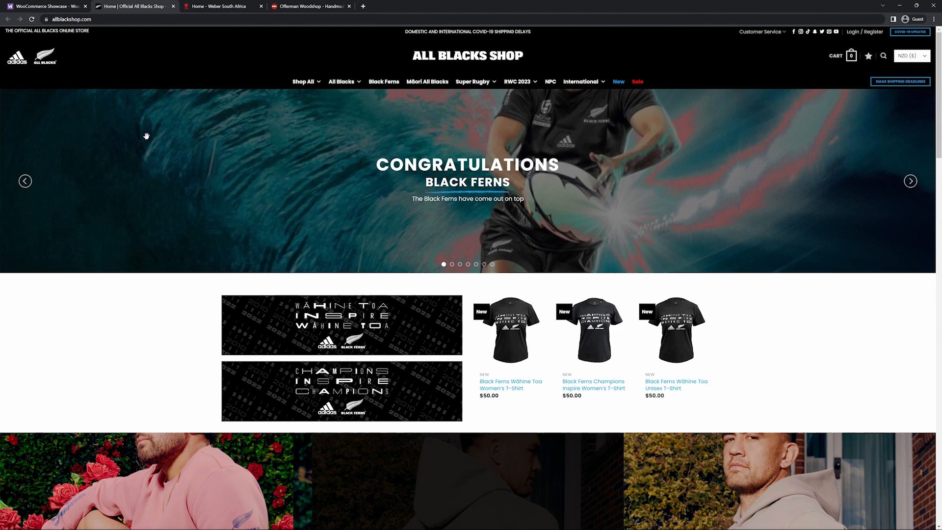
scroll(145, 135, down, 10)
scroll(148, 141, up, 3)
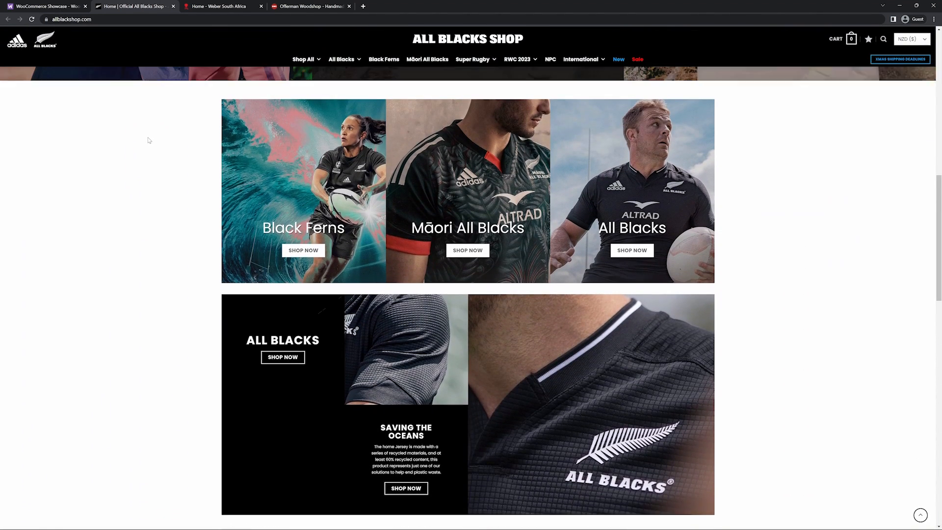
click(212, 7)
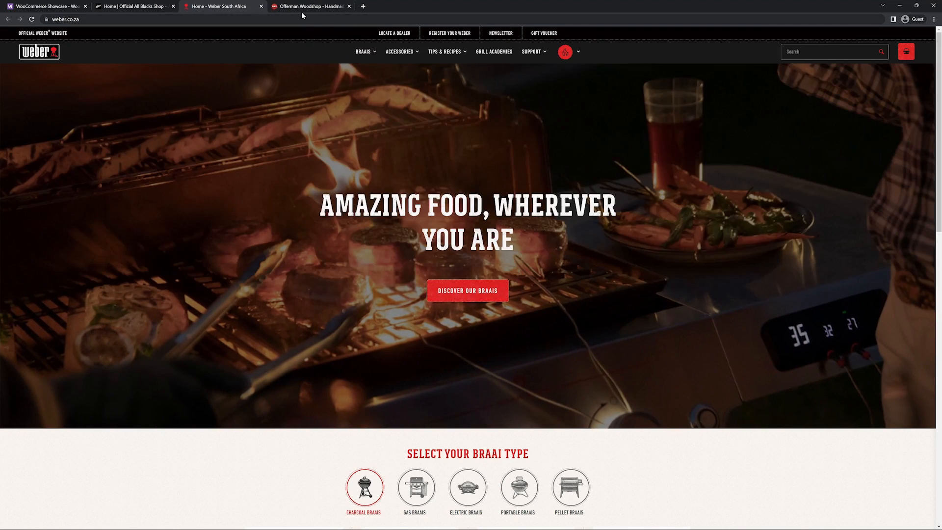
click(302, 10)
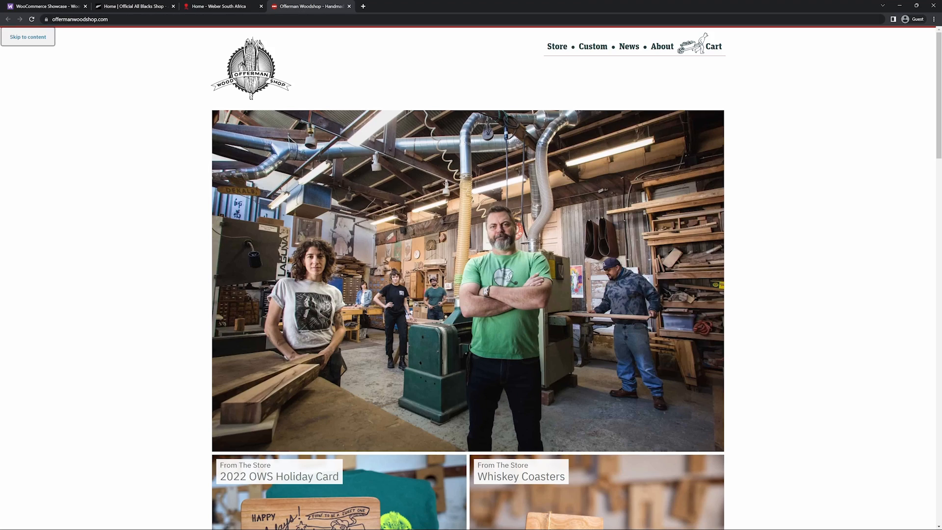
scroll(758, 244, down, 14)
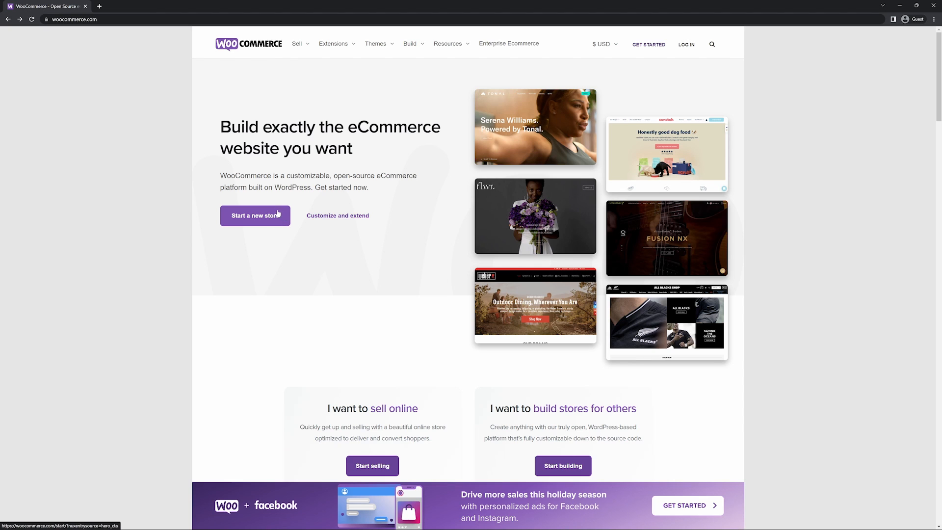
Choose Start a new store on the WooCommerce.com homepage.
click(277, 213)
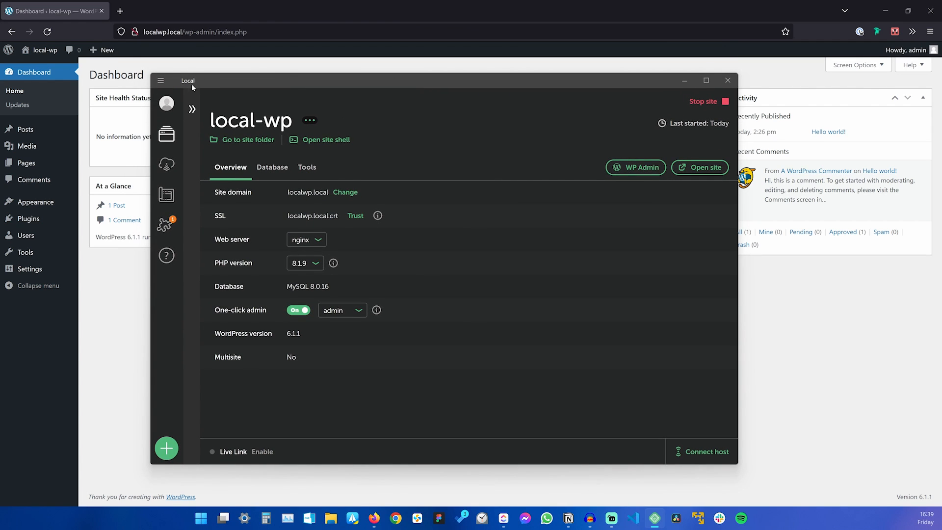
Open localwp.com alongside the dashboard, then bring the local-wp WordPress dashboard back to front.
click(120, 15)
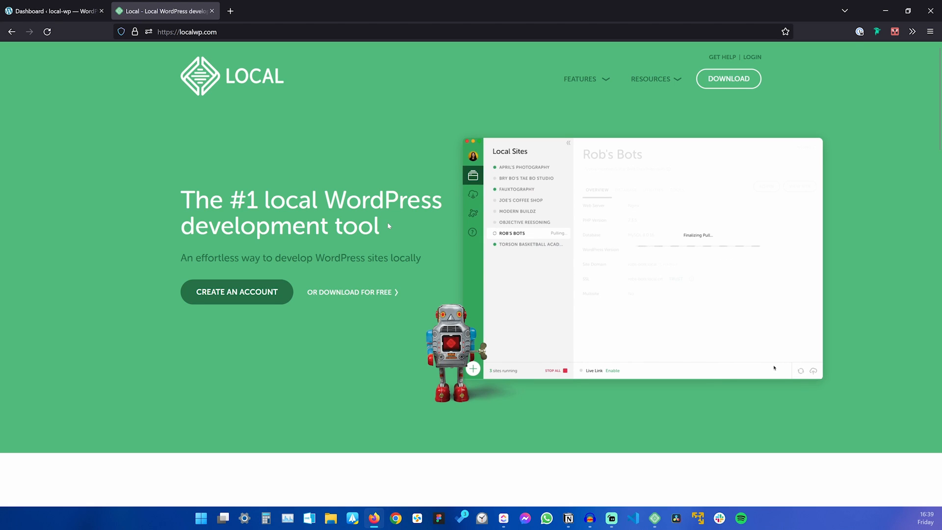
click(45, 13)
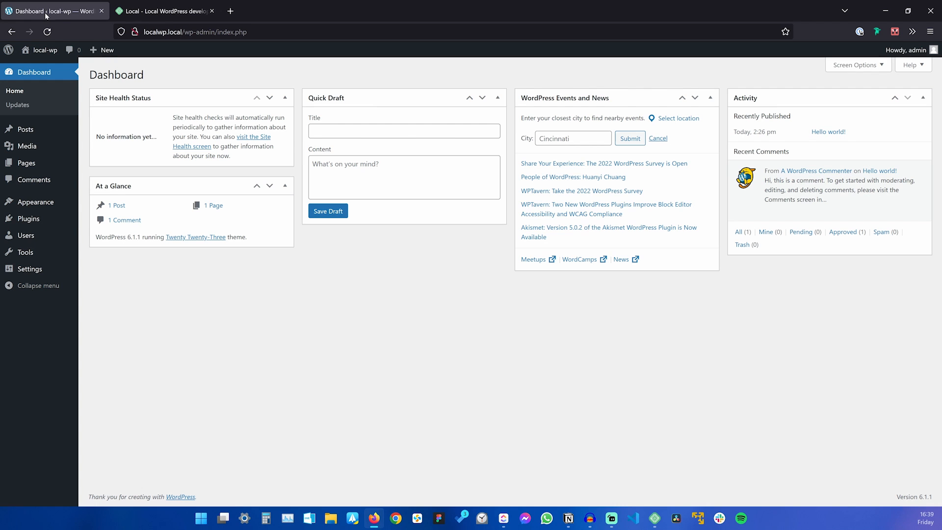
key(alt+Tab)
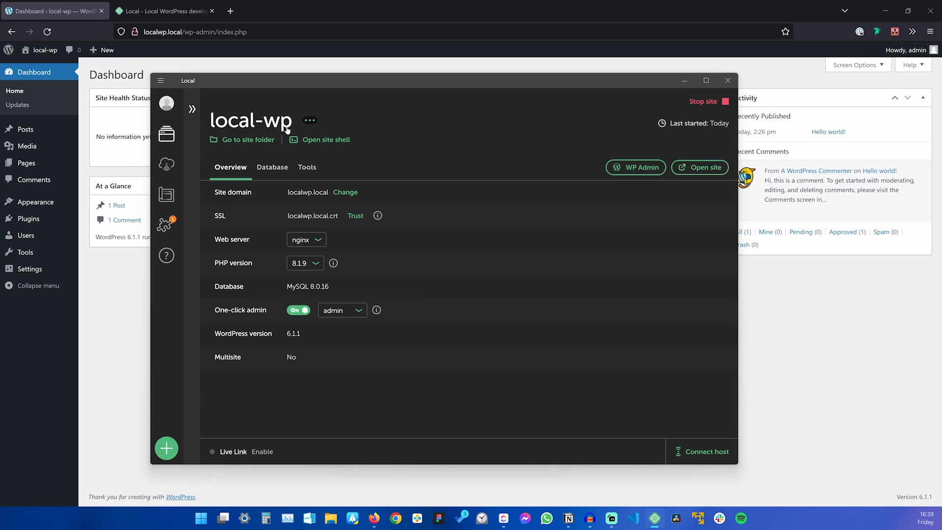
click(128, 298)
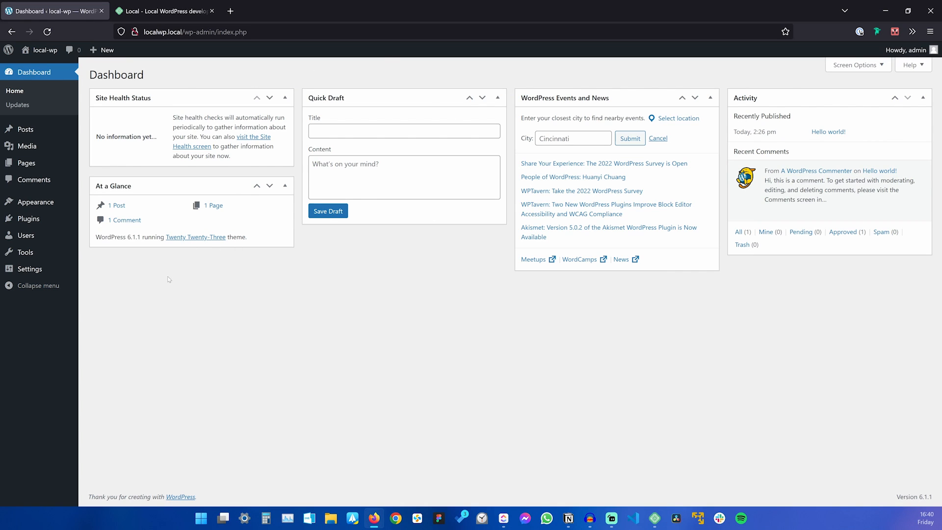
Look at the Plugins and Themes pages, close the Local site, and return to Installed Plugins.
click(29, 218)
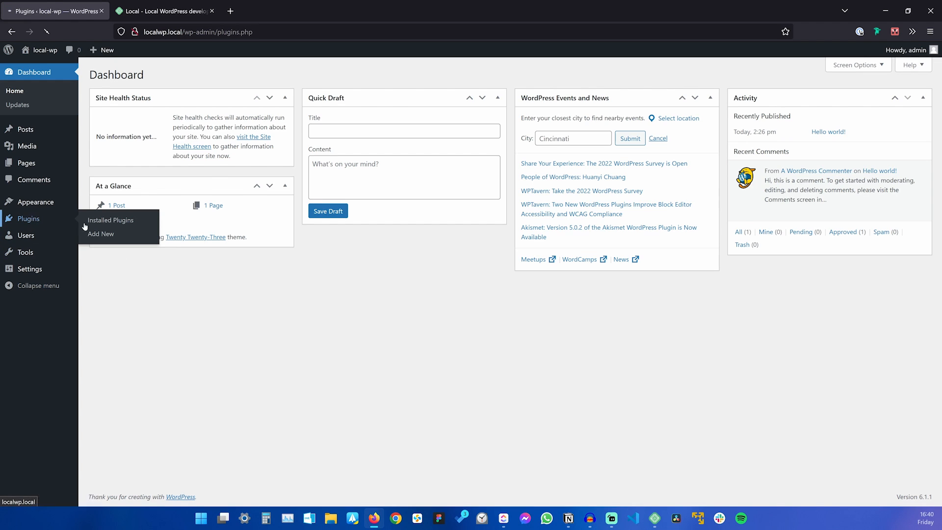
click(27, 167)
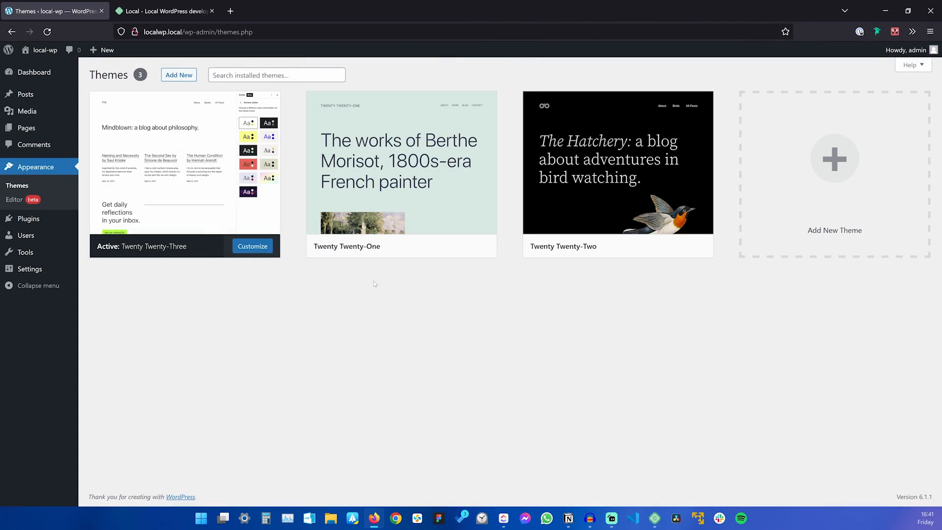
mouse_move(173, 227)
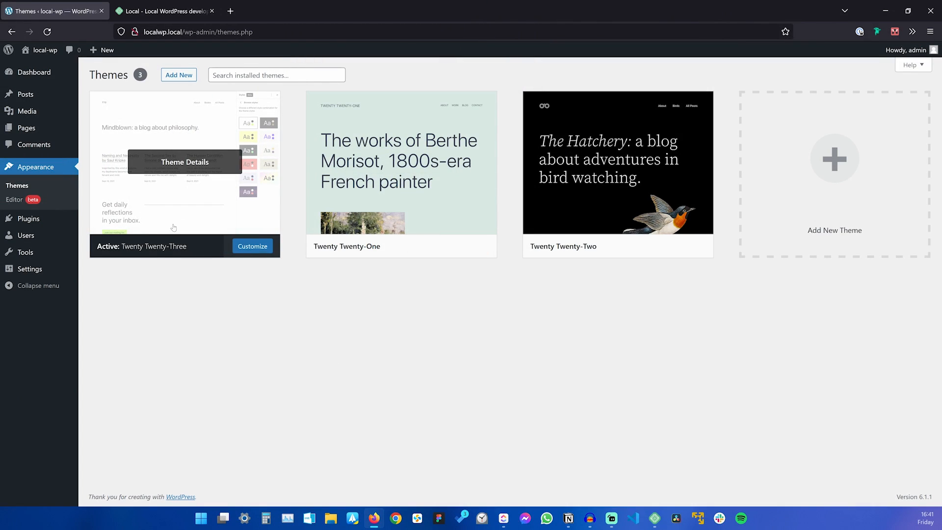
click(212, 11)
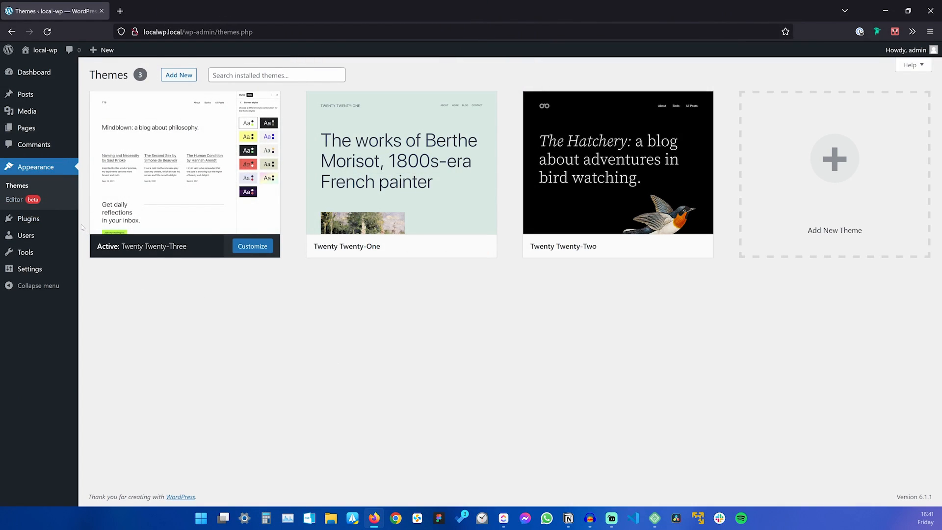
click(35, 218)
Search Add Plugins for 'woocommerce', install it, and open Themes in a new tab.
click(157, 77)
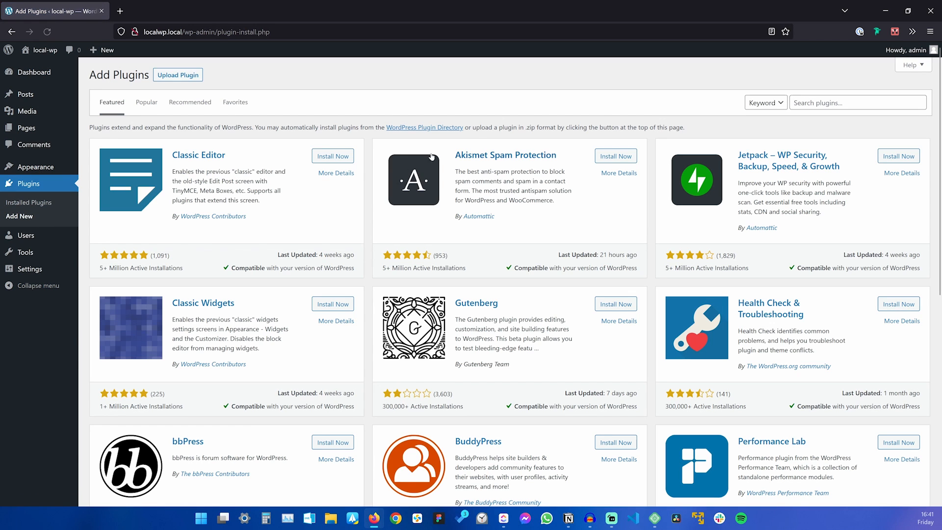
click(844, 103)
text(woocommerc)
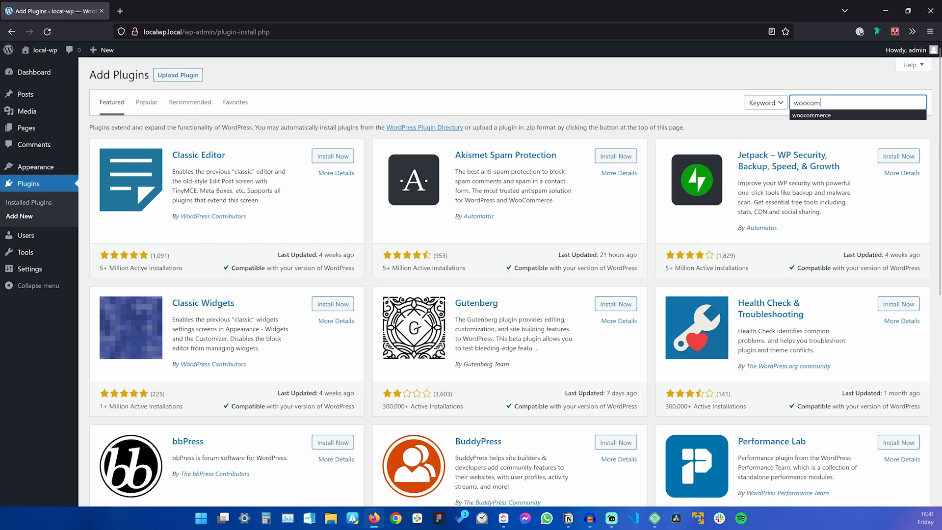
text(e)
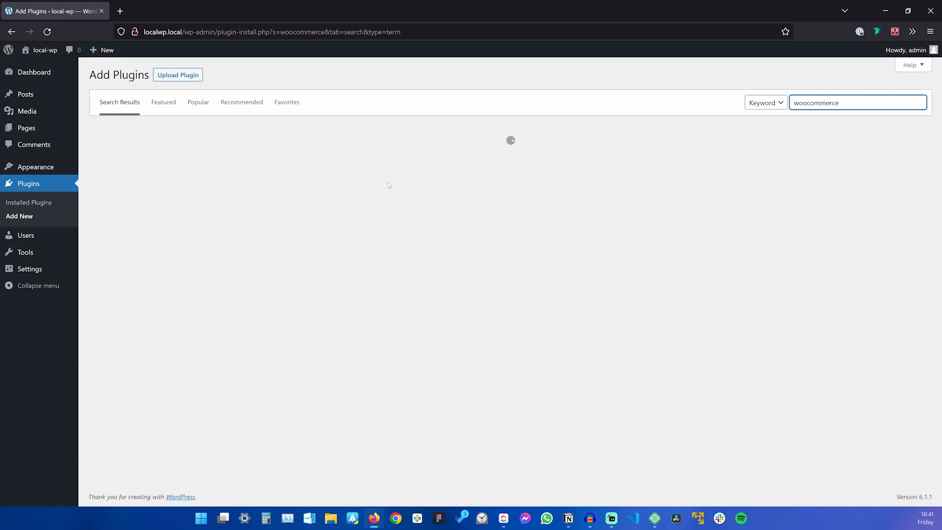
click(332, 156)
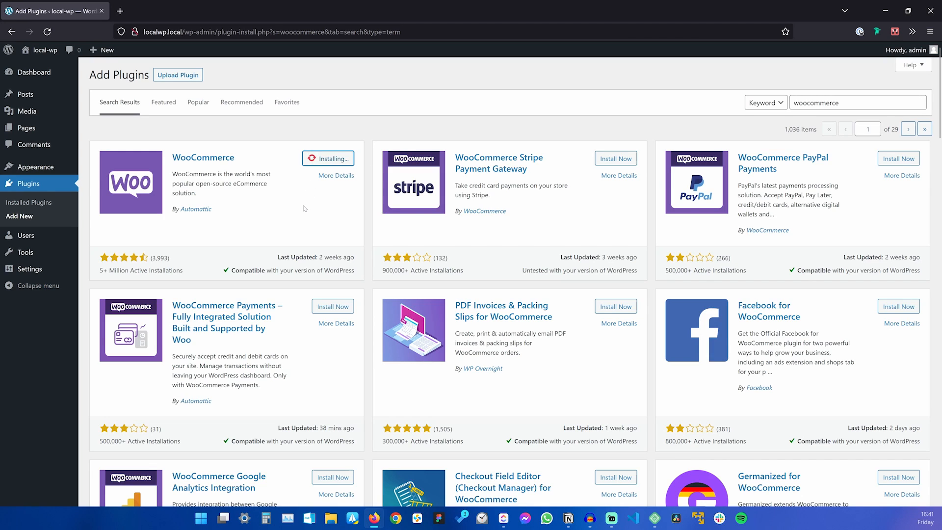
mouse_move(49, 168)
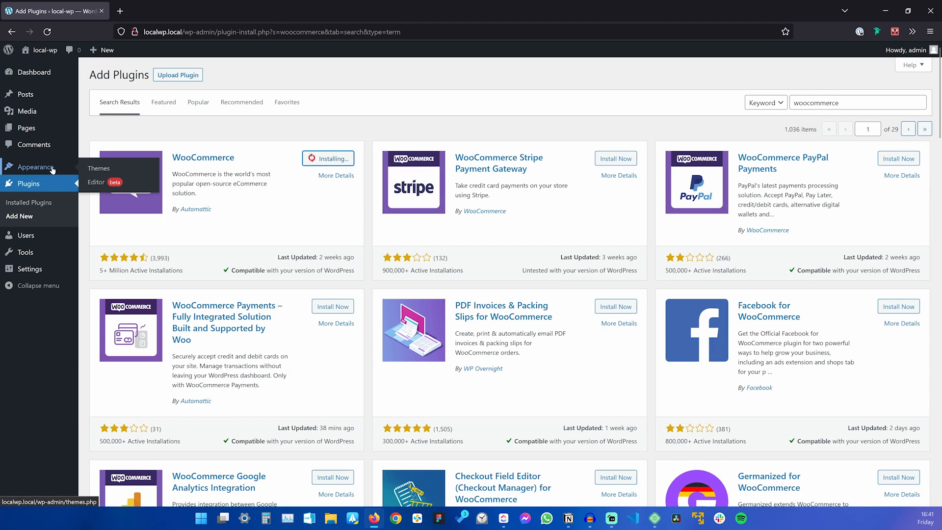
middle_click(100, 169)
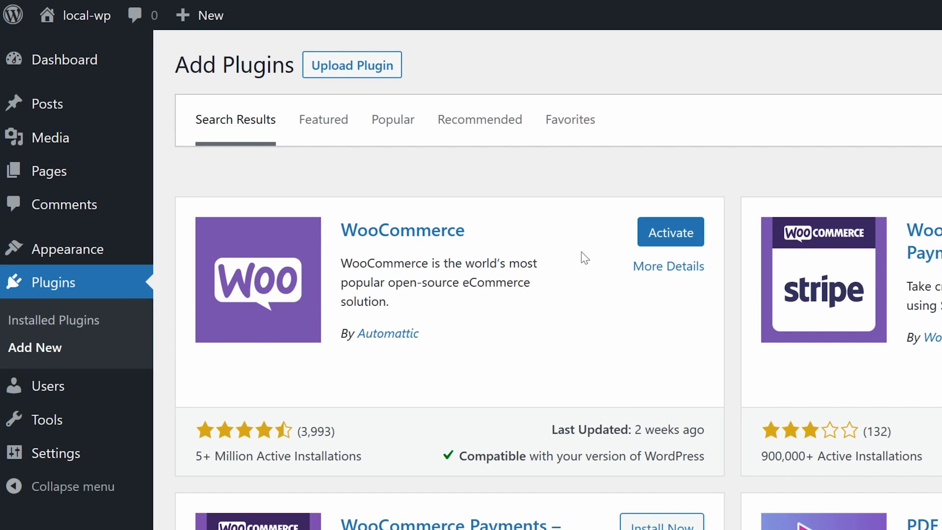
Activate WooCommerce, then open the site's front page in a new tab via Visit Site.
click(672, 234)
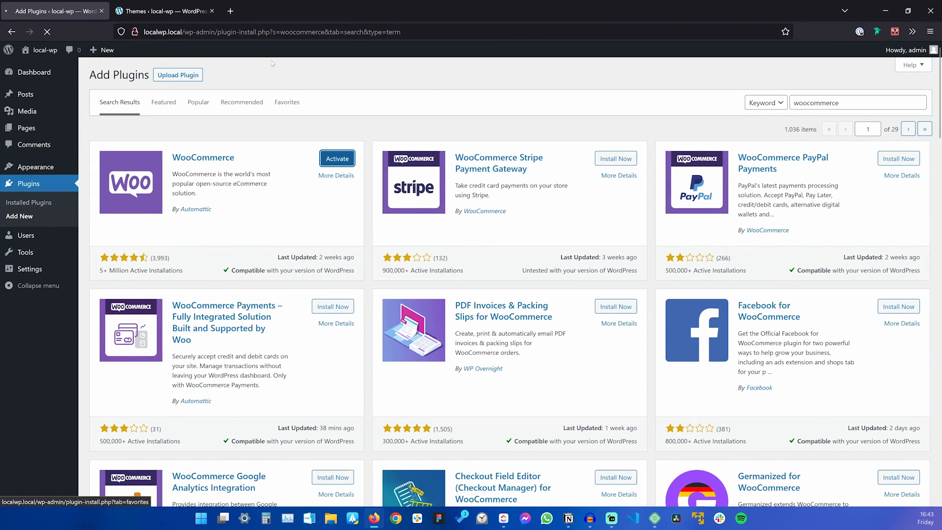
click(182, 11)
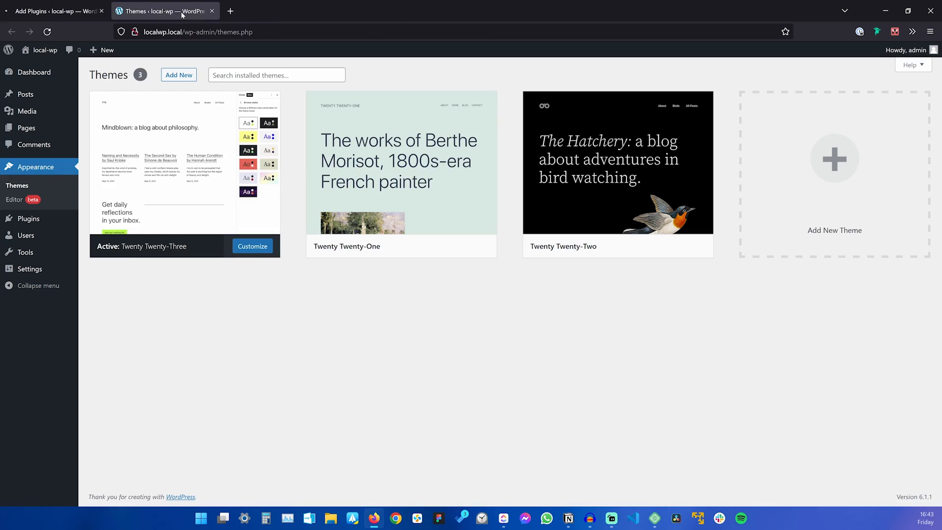
mouse_move(43, 49)
click(37, 65)
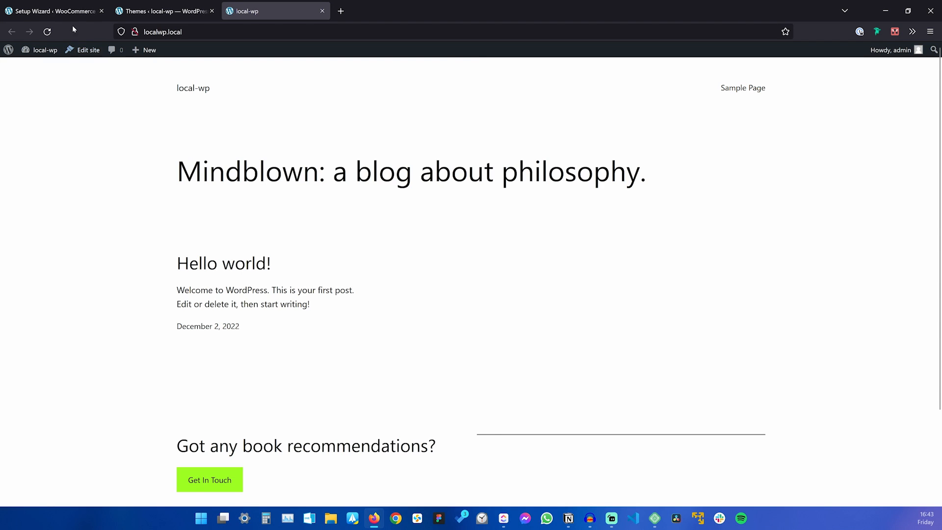
Glance at the site's front page tab, then return to the wizard's Store Details form.
click(68, 12)
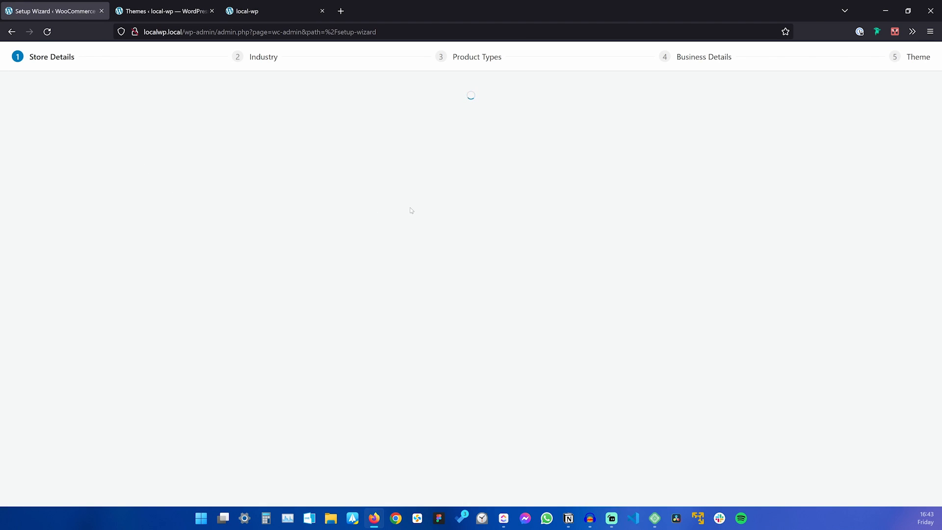
click(259, 8)
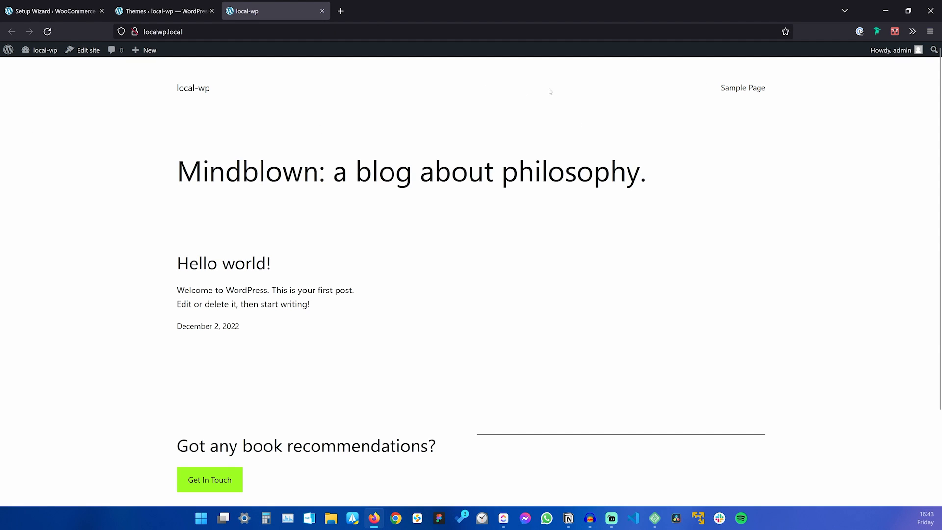
click(20, 22)
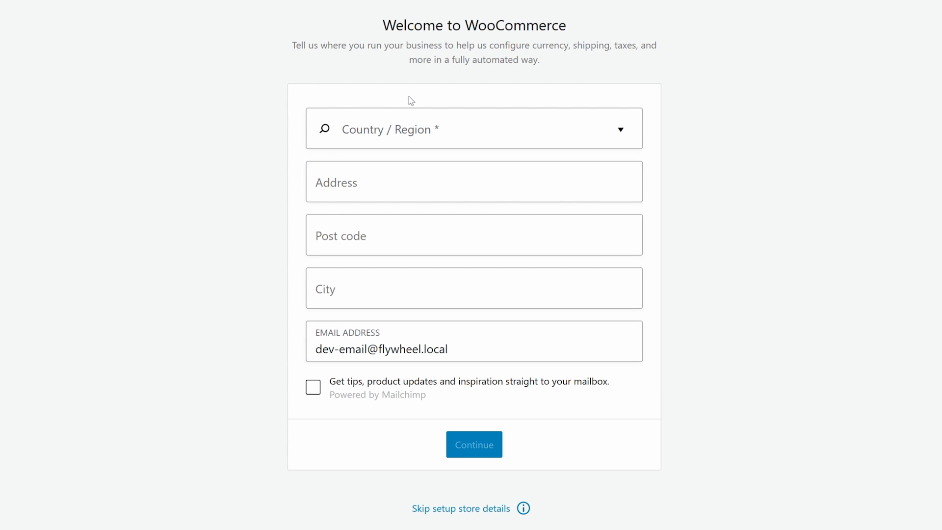
Set the store location to United States (US) — Alabama and decline usage tracking.
click(403, 130)
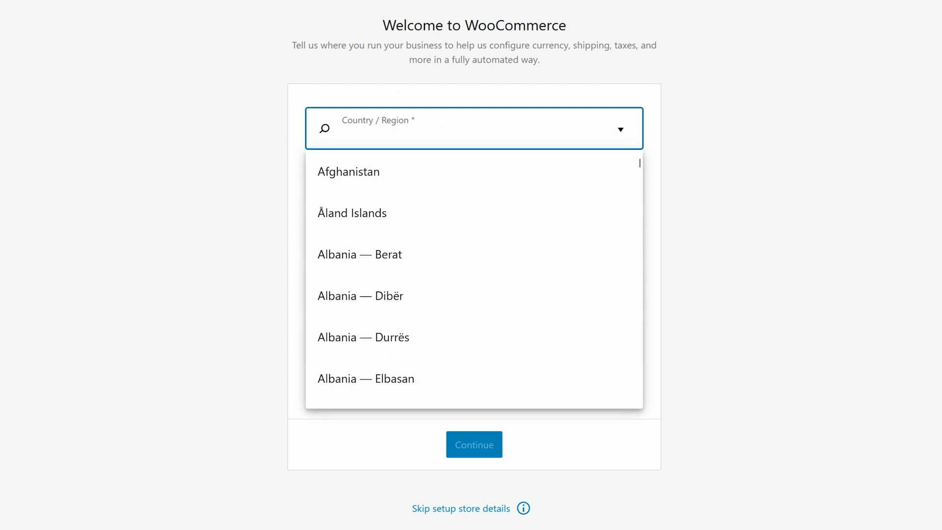
text(united)
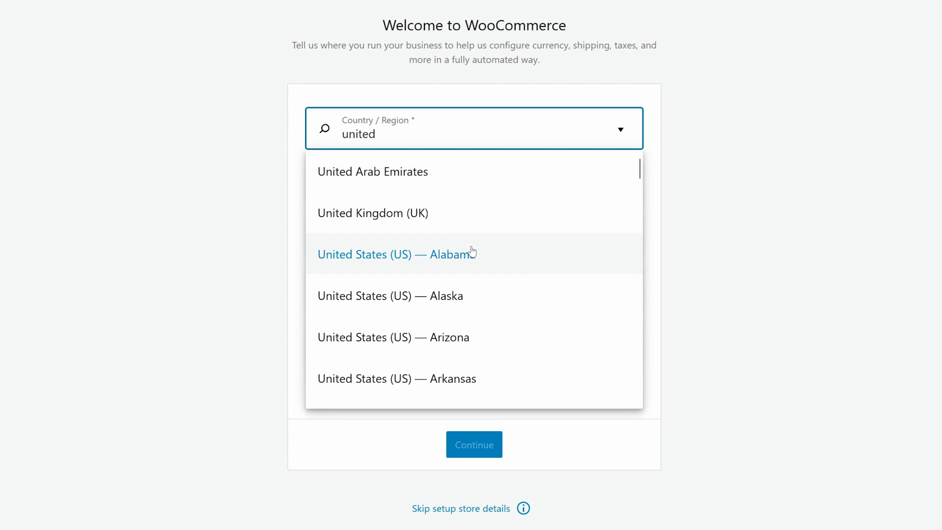
click(450, 259)
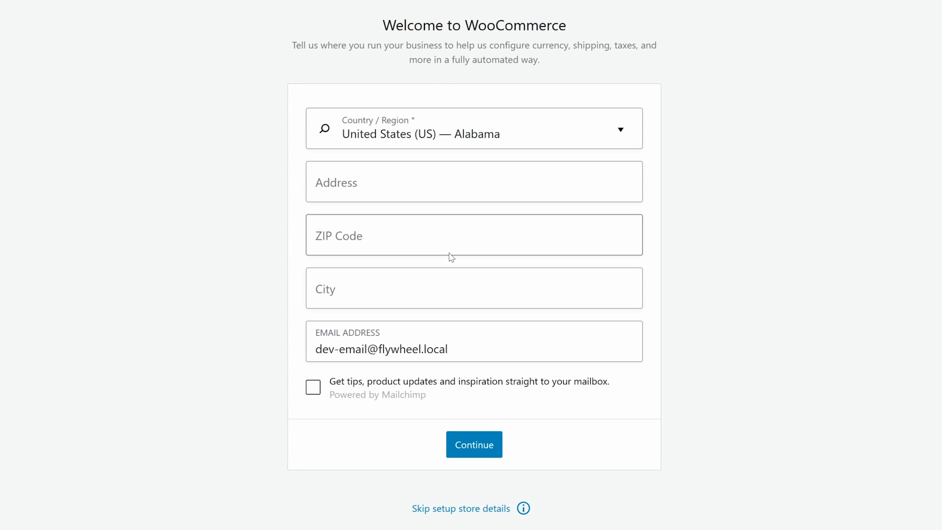
click(493, 448)
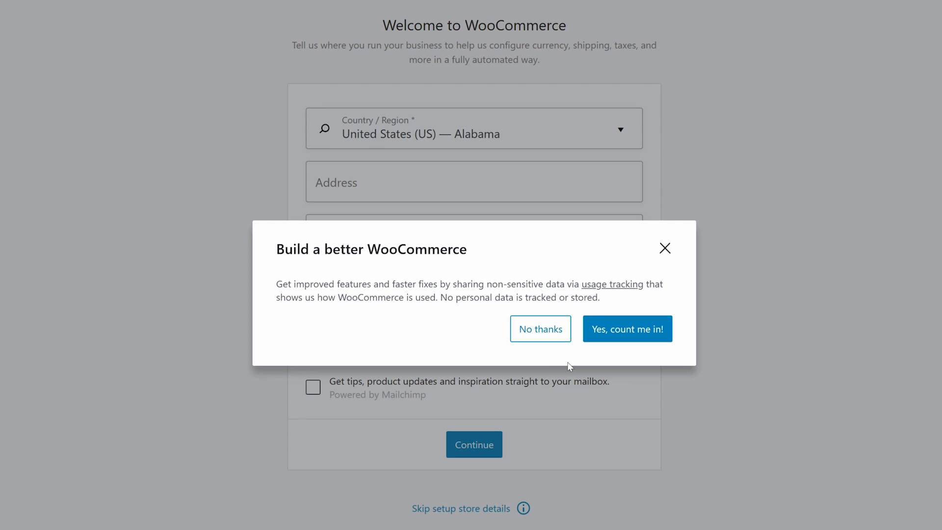
click(541, 330)
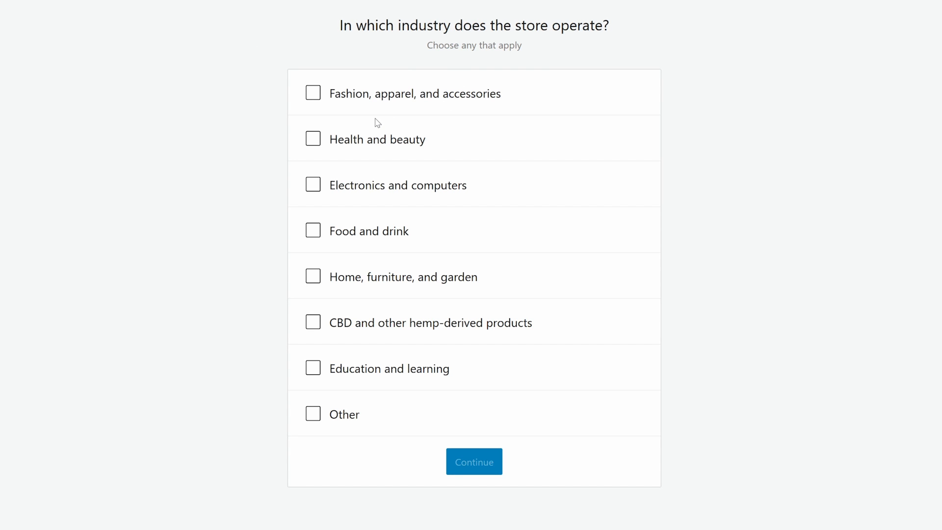
Choose the Fashion, apparel, and accessories industry and add Downloads to product types.
click(325, 98)
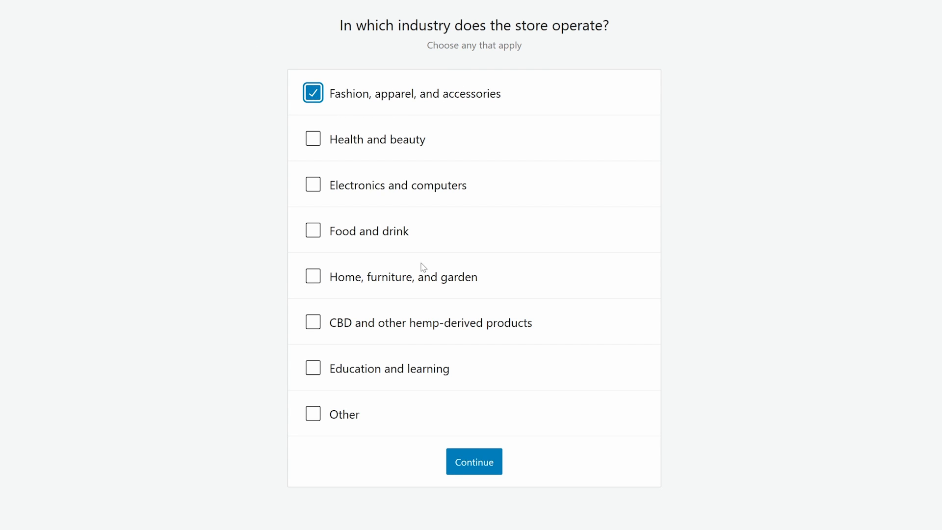
click(473, 465)
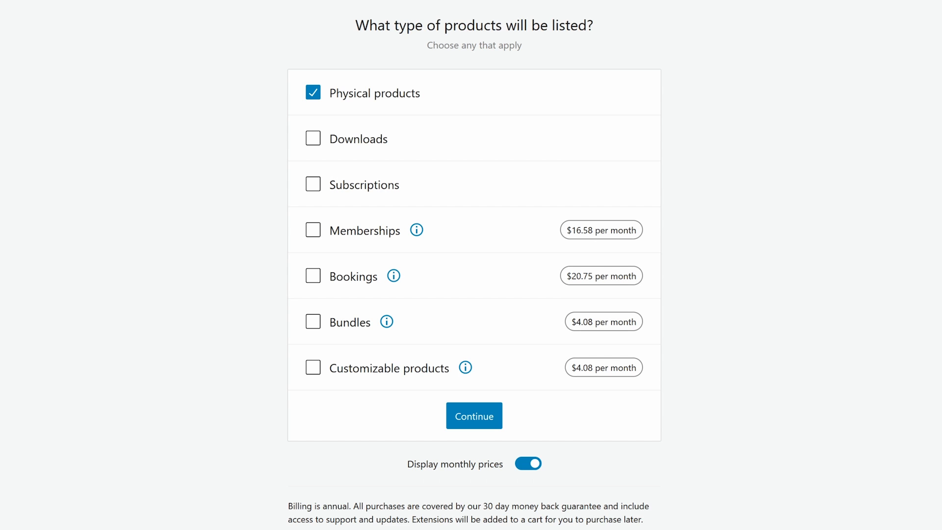
click(345, 140)
click(481, 414)
Set 11 - 100 products, not selling elsewhere, and skip the recommended free extensions.
click(469, 187)
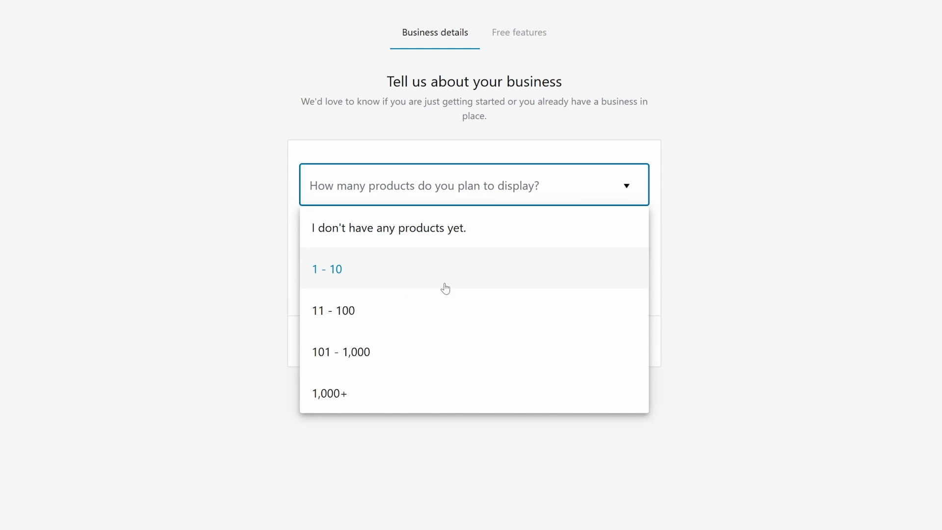
click(444, 312)
click(444, 237)
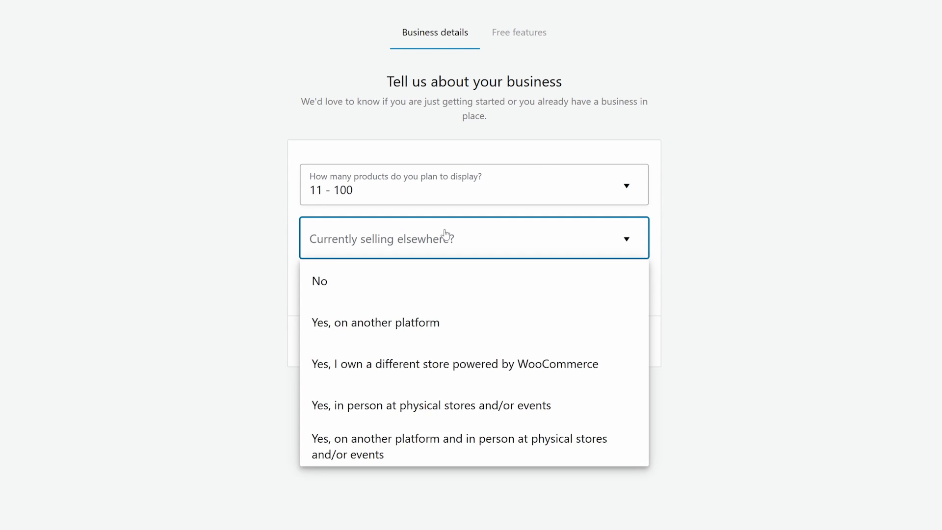
click(436, 287)
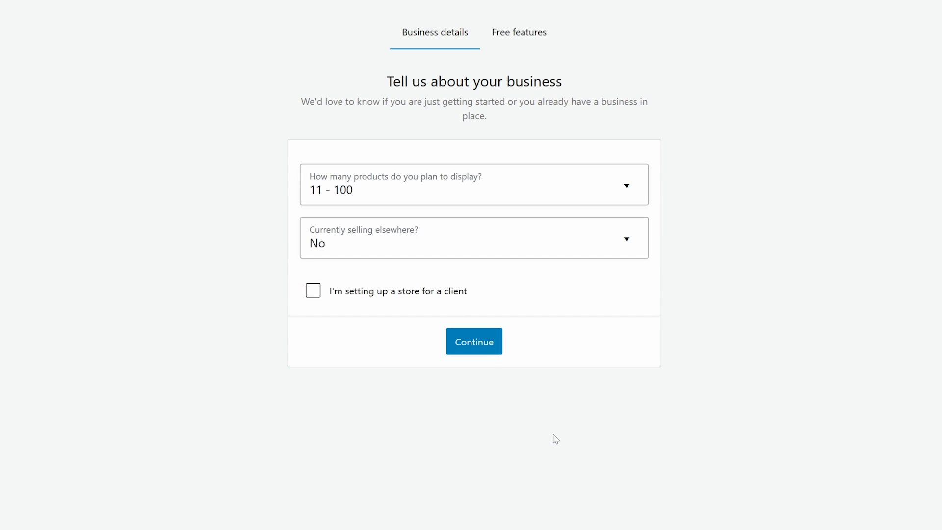
click(489, 349)
click(318, 320)
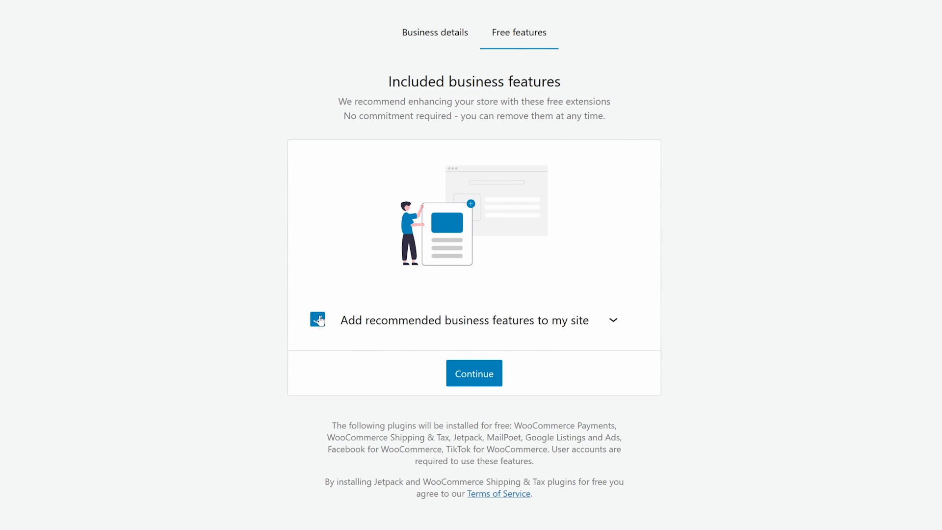
click(471, 382)
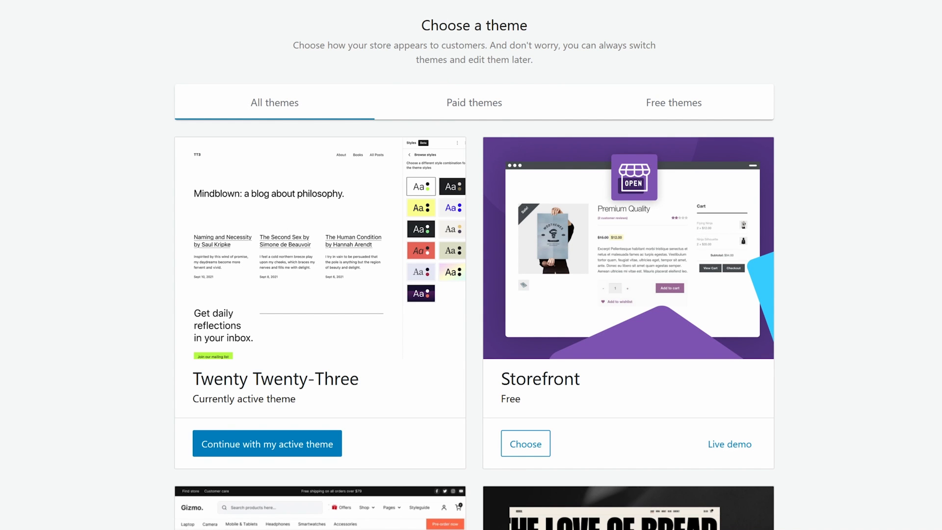
Browse the theme grid, then continue with the active Twenty Twenty-Three theme.
scroll(493, 366, down, 15)
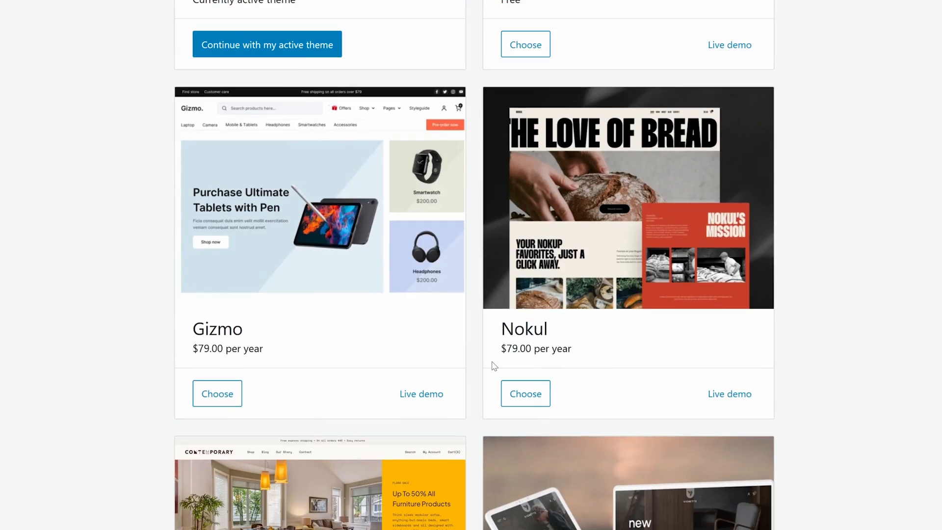
scroll(493, 367, up, 2)
scroll(493, 368, up, 13)
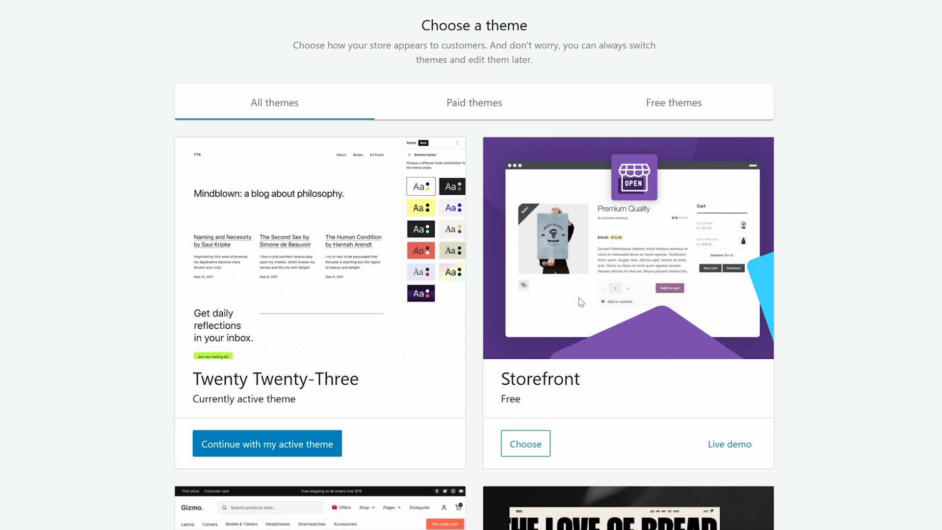
scroll(574, 328, down, 5)
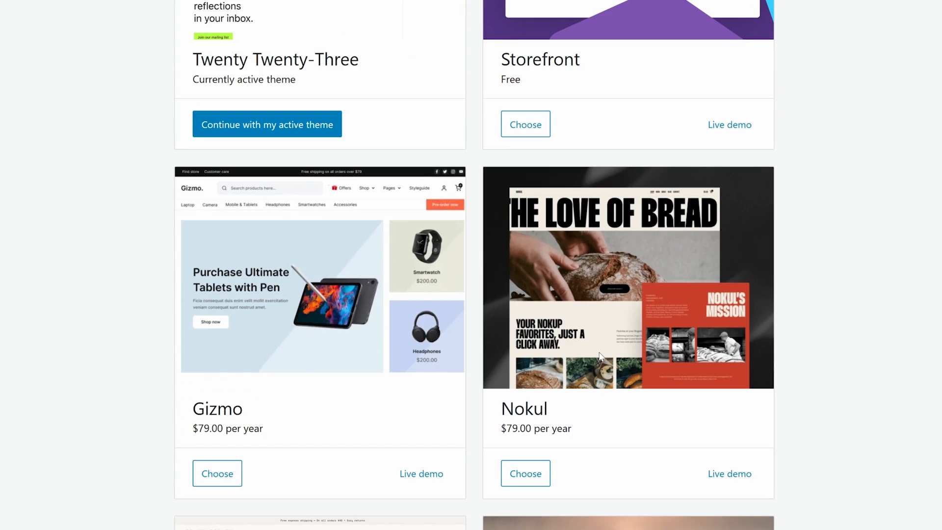
scroll(601, 356, down, 6)
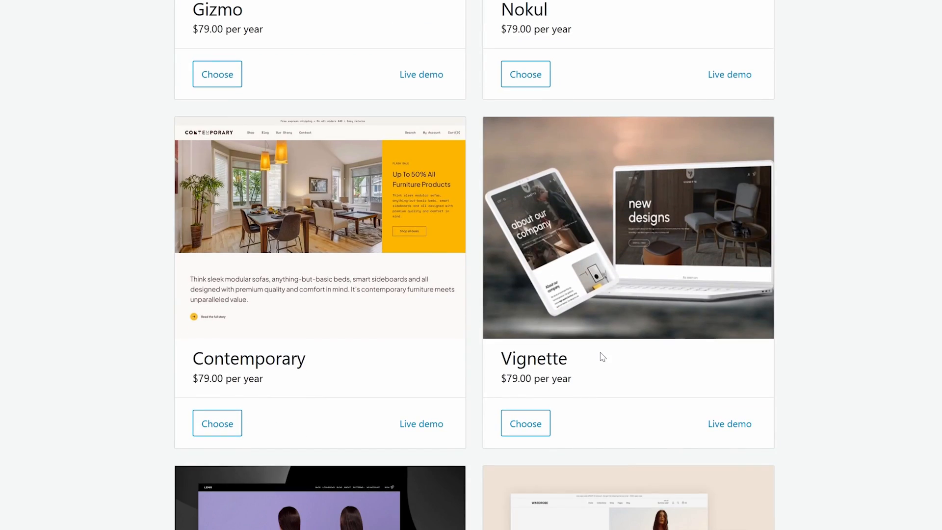
scroll(427, 304, down, 1)
scroll(428, 332, down, 4)
scroll(428, 331, up, 15)
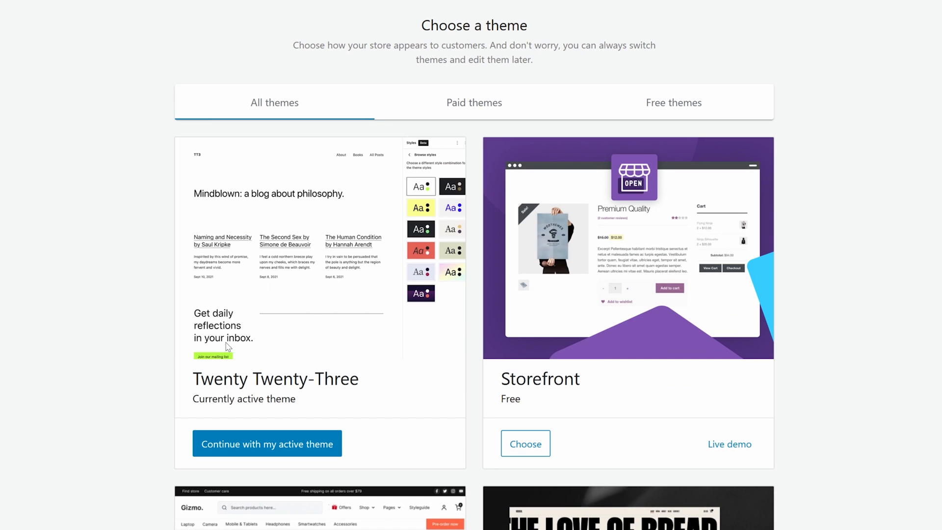
click(300, 452)
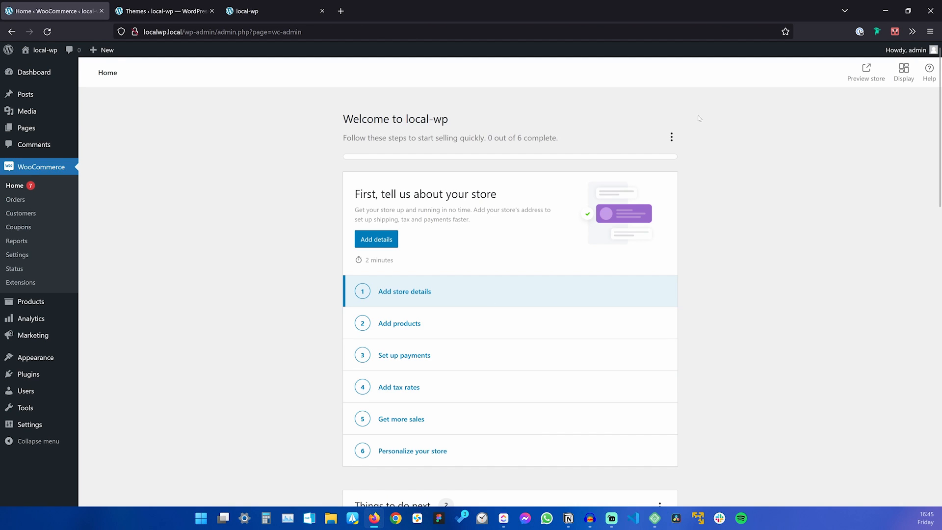
Hide the setup checklist and the things-to-do panel, and dismiss all inbox messages.
click(671, 137)
click(650, 165)
click(661, 123)
click(640, 152)
click(660, 124)
click(621, 149)
click(562, 307)
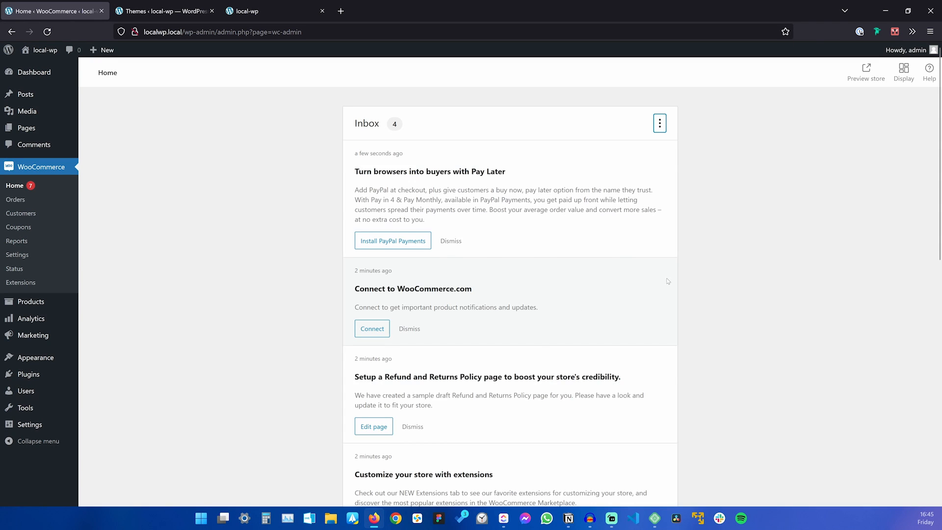
Bring up the local-wp front page and close the Themes tab.
scroll(726, 294, down, 2)
scroll(724, 320, up, 2)
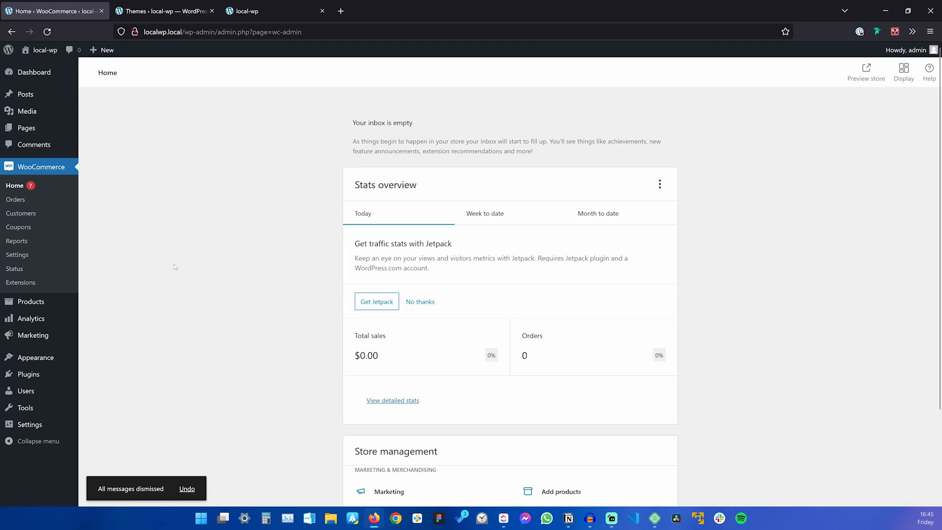
click(249, 12)
middle_click(180, 14)
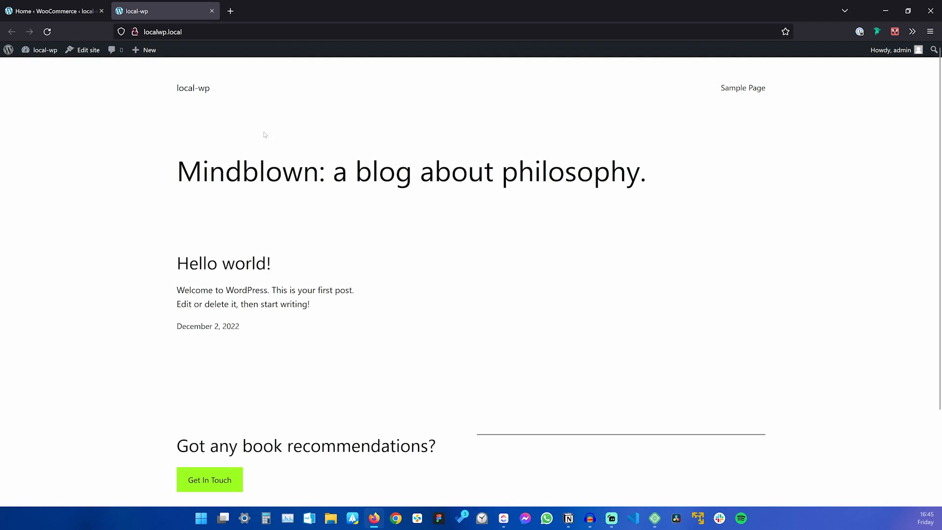
Reload the front page and visit the new Cart, My account and Shop pages.
click(47, 31)
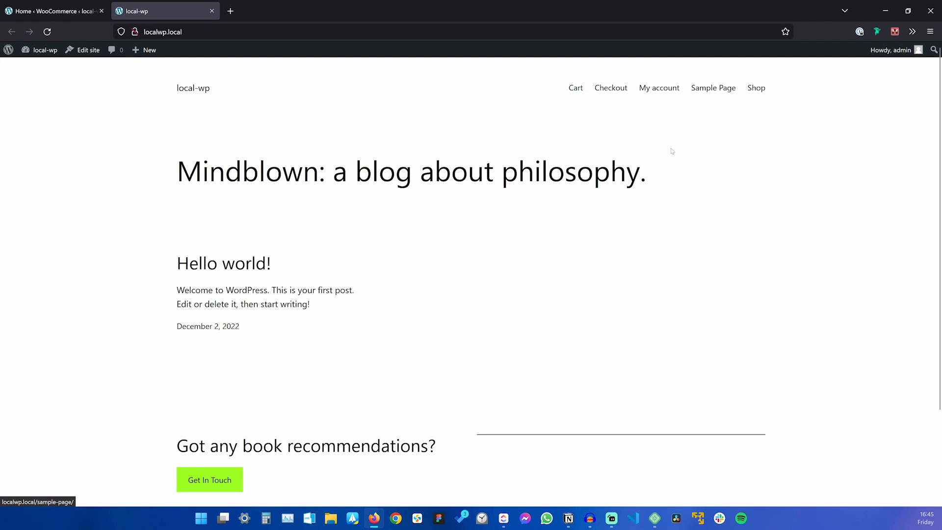
click(576, 88)
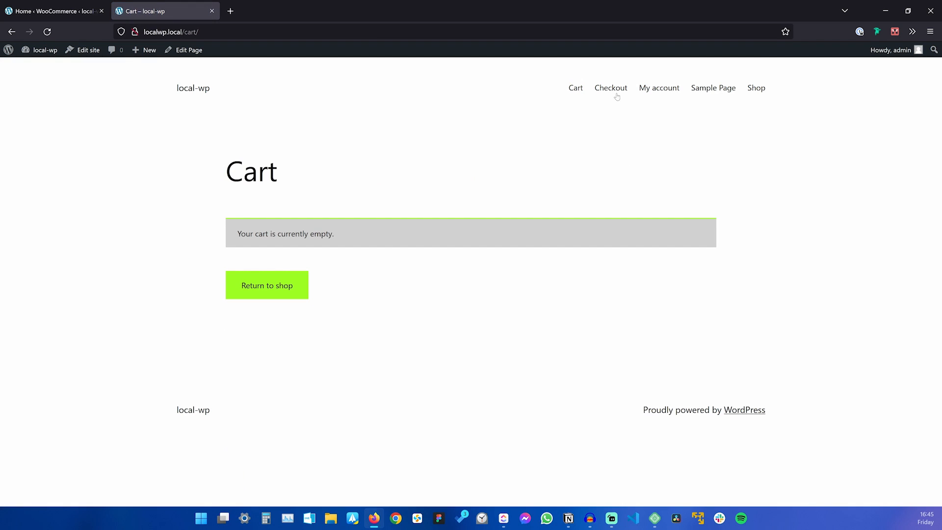
click(659, 88)
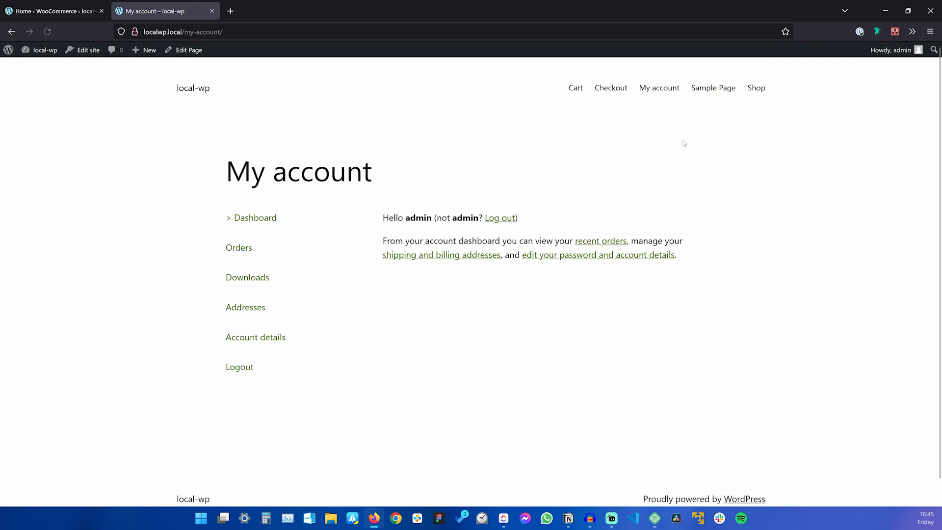
click(756, 89)
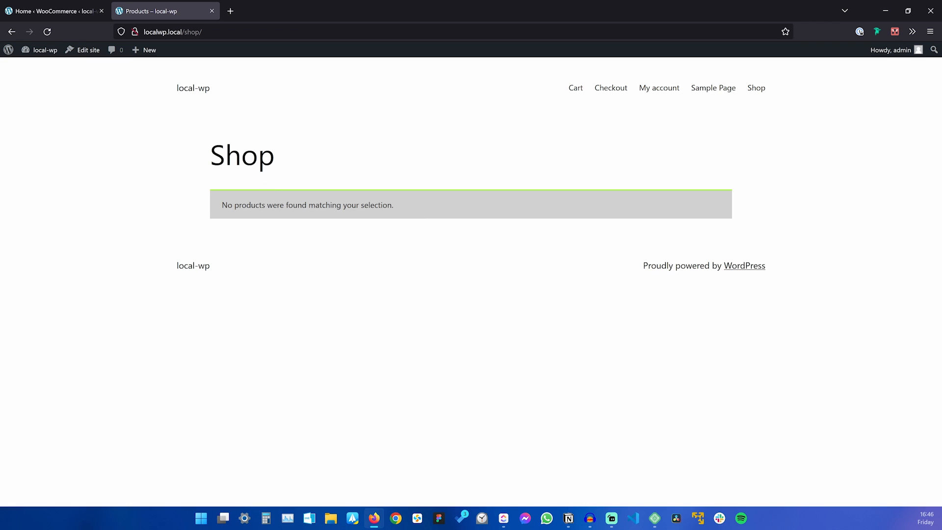
Check the Shop page heading, then go back to the site's front page.
double_click(289, 162)
click(309, 175)
click(186, 90)
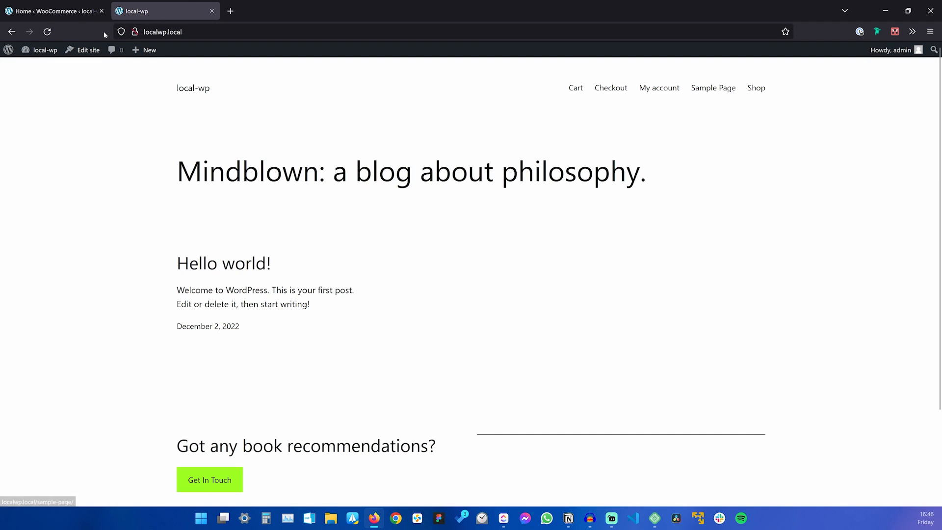
click(46, 11)
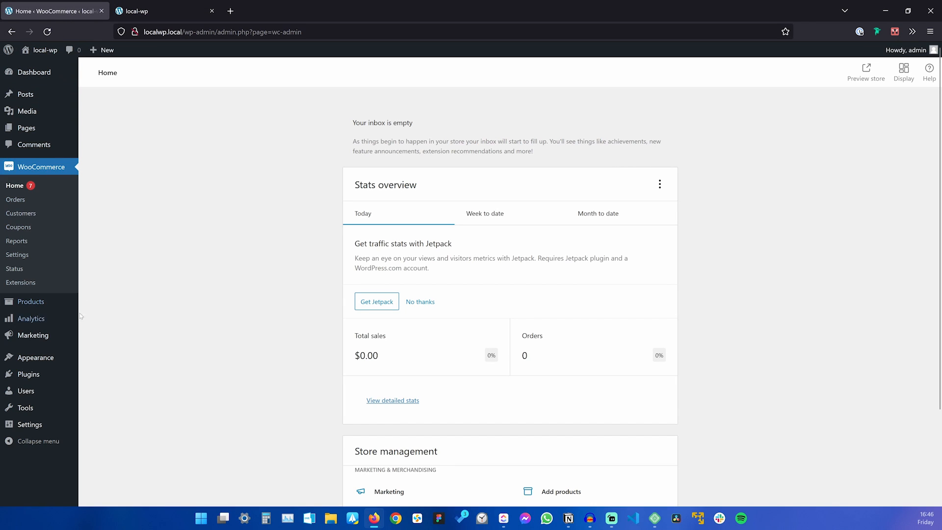
In Settings > Reading, set the homepage to the static page Shop and save.
mouse_move(46, 426)
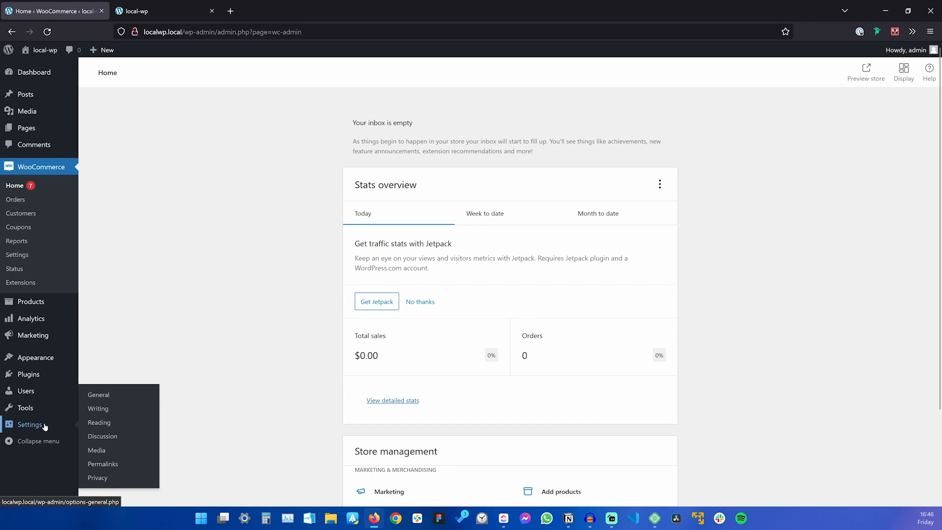
click(108, 428)
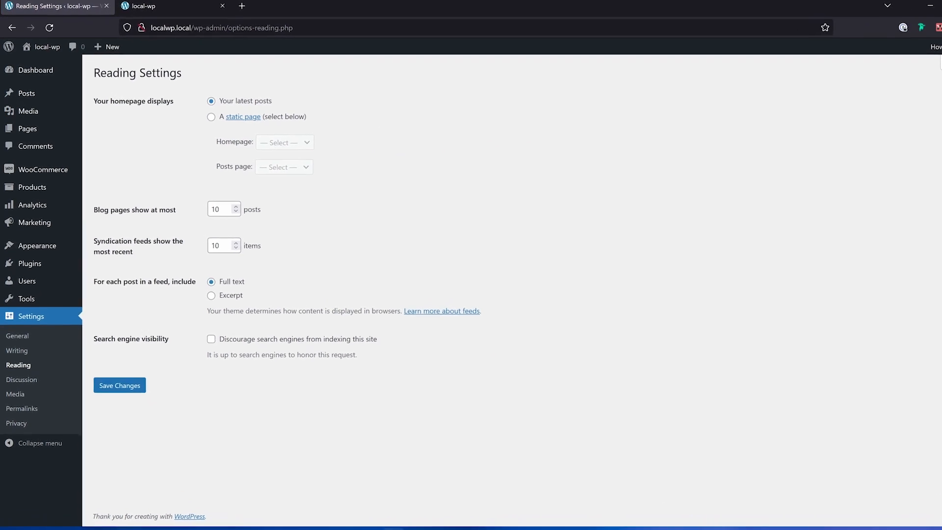
drag(89, 102, 174, 103)
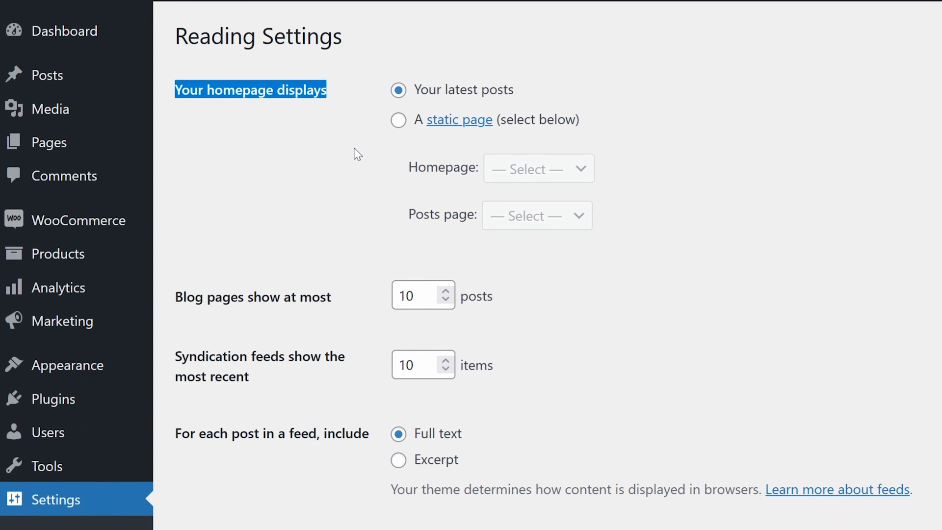
click(400, 121)
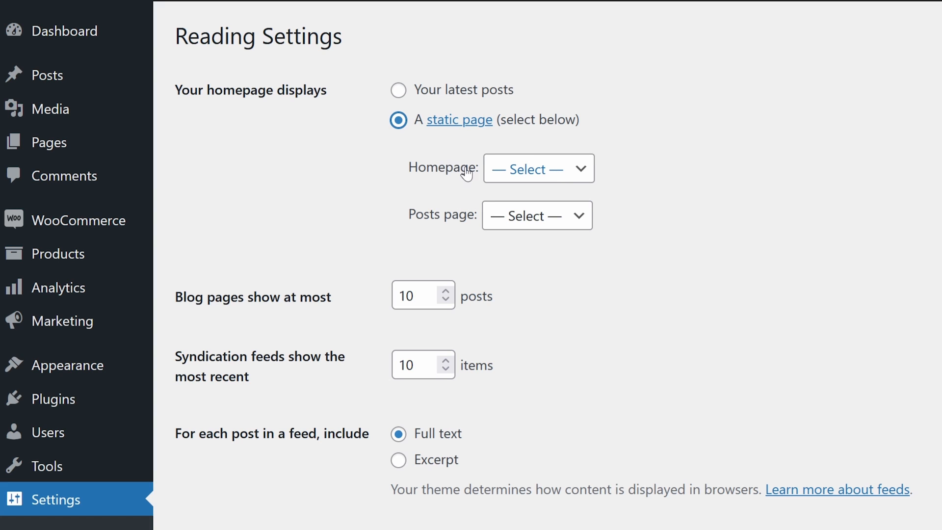
click(526, 173)
click(528, 338)
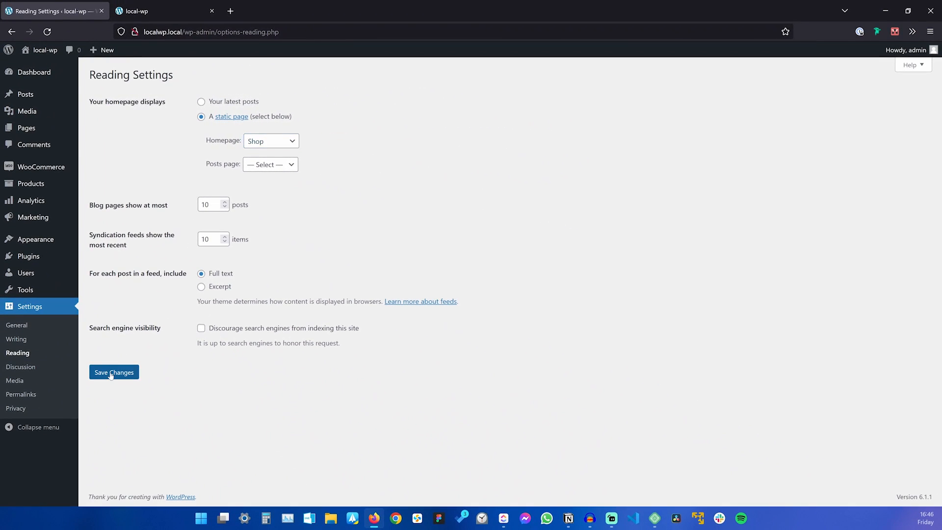
click(111, 373)
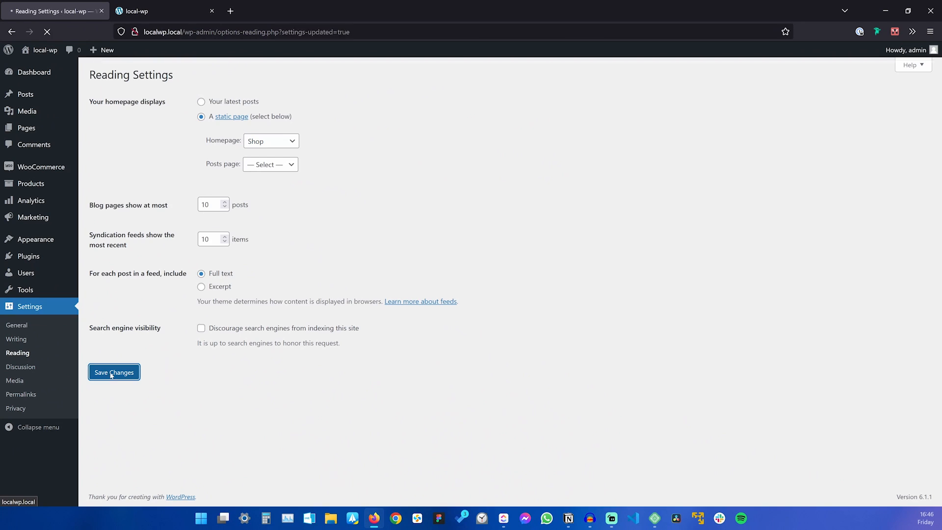
Reload the local-wp site to confirm its front page now shows the empty Shop page.
click(142, 14)
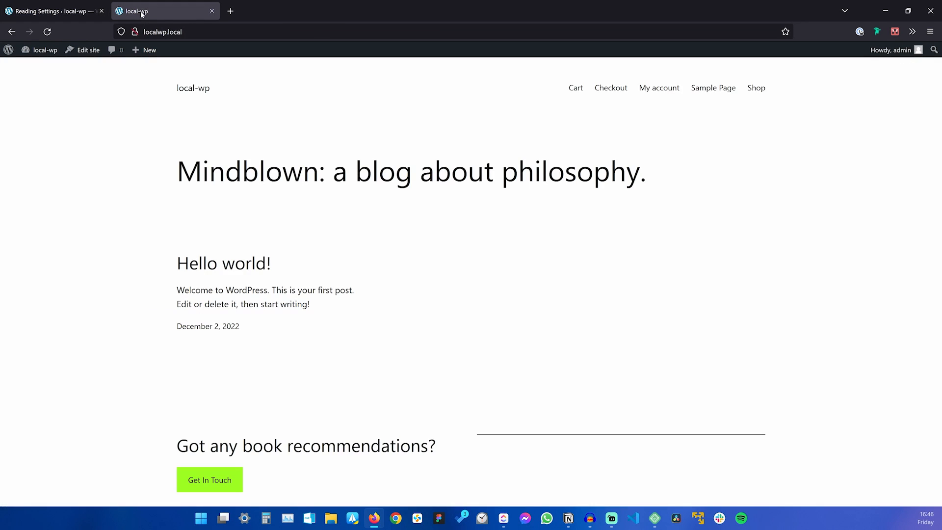
click(49, 32)
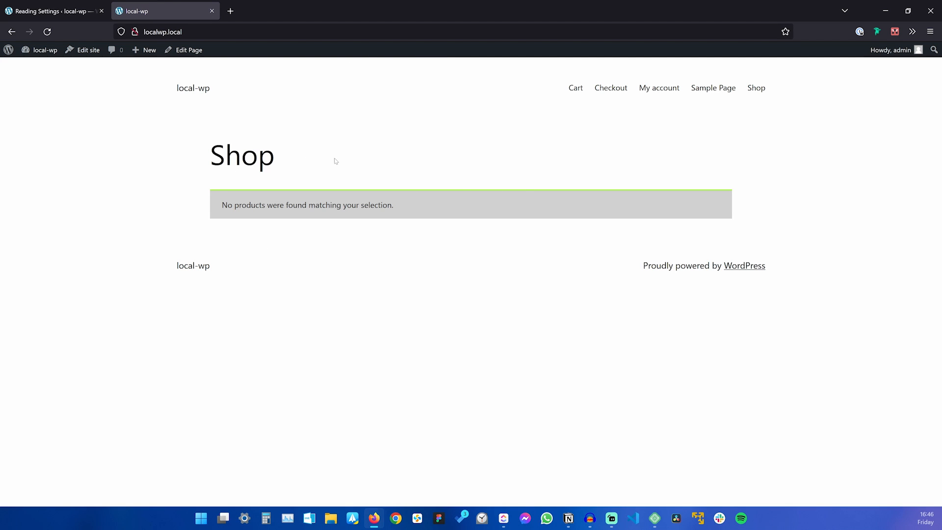
drag(275, 156, 210, 156)
click(285, 191)
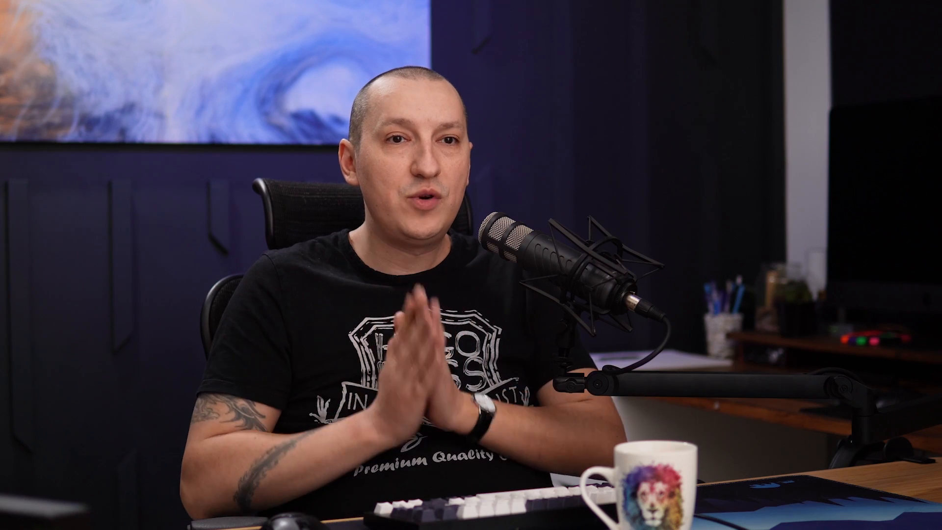
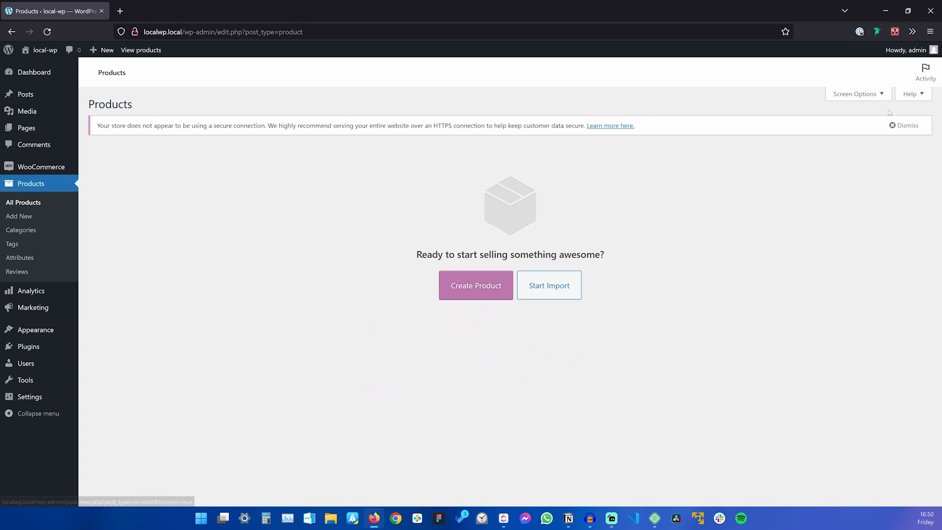
Dismiss the HTTPS notice, start a blank new product, and minimize Firefox to the desktop.
click(905, 125)
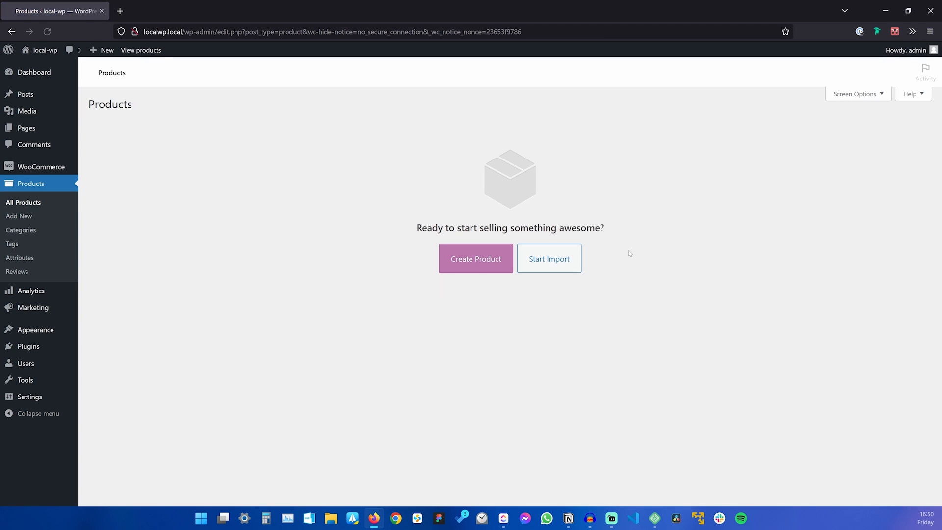
click(461, 270)
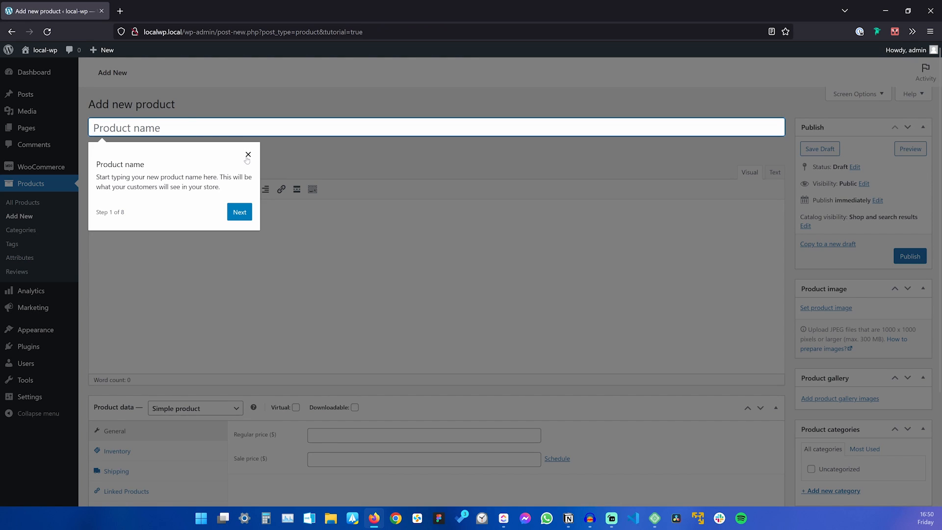
click(248, 155)
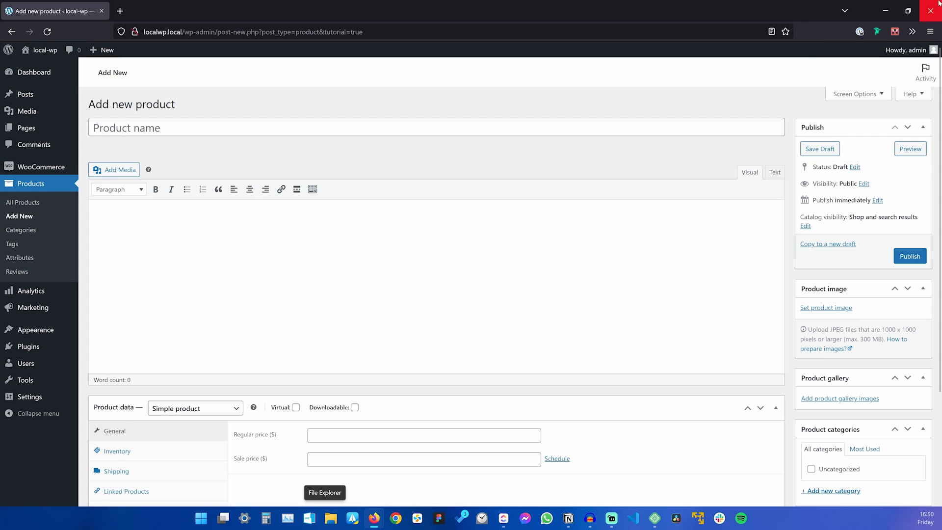
key(super+d)
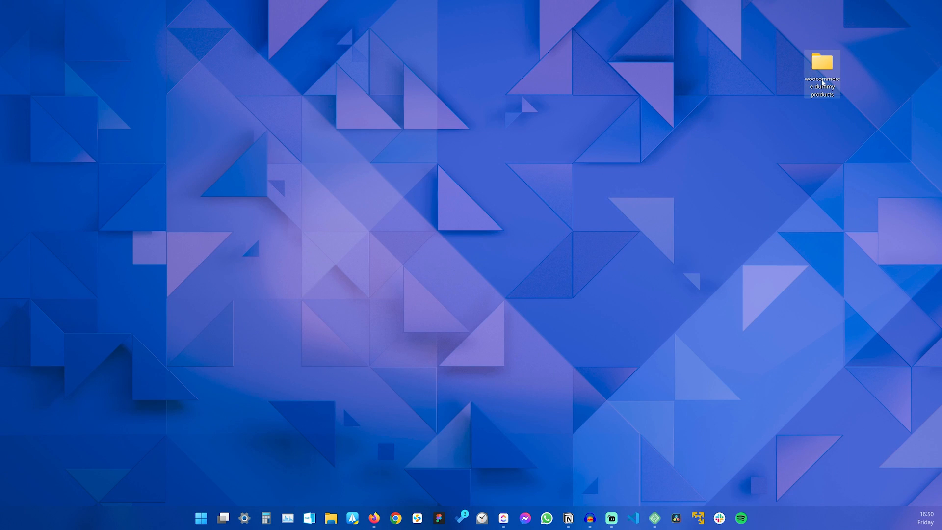
In the simple product folder, preview polo-shirt.jpg and simple.txt, then open simple.txt in Notepad.
double_click(822, 74)
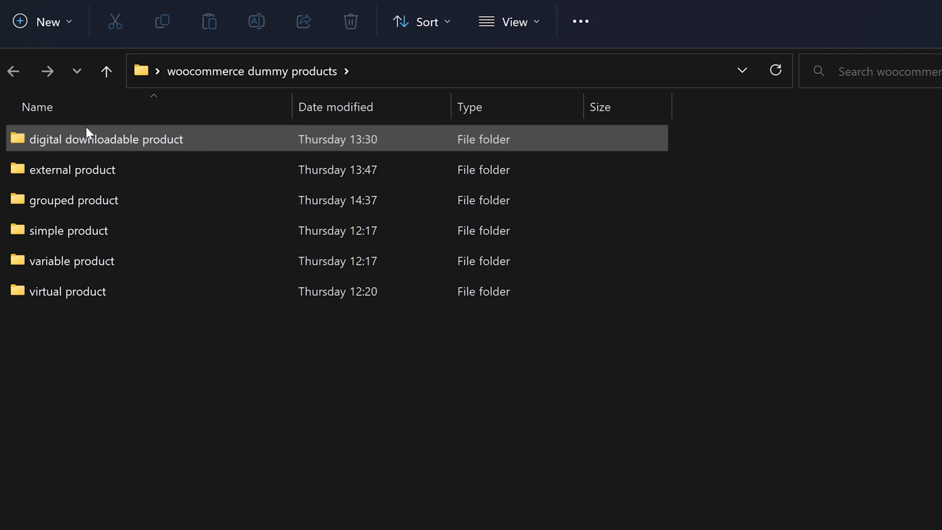
double_click(80, 227)
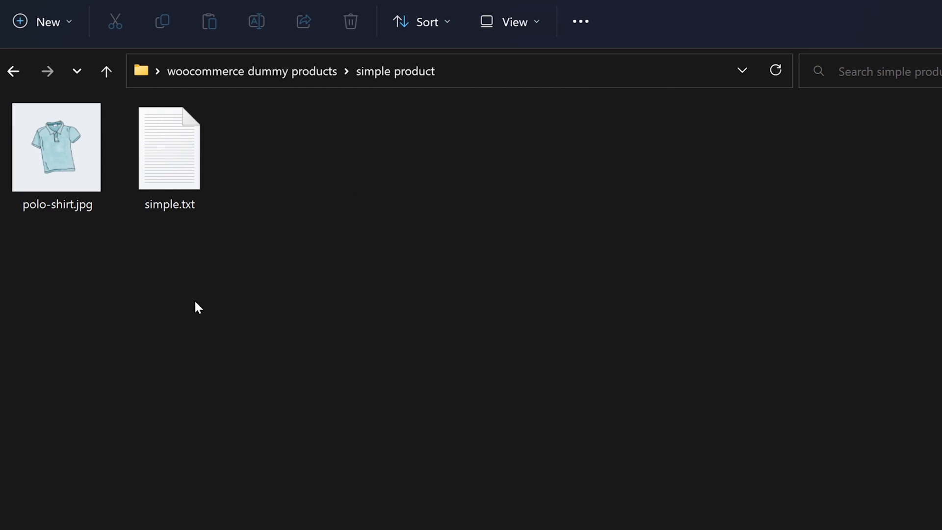
click(53, 167)
key(space)
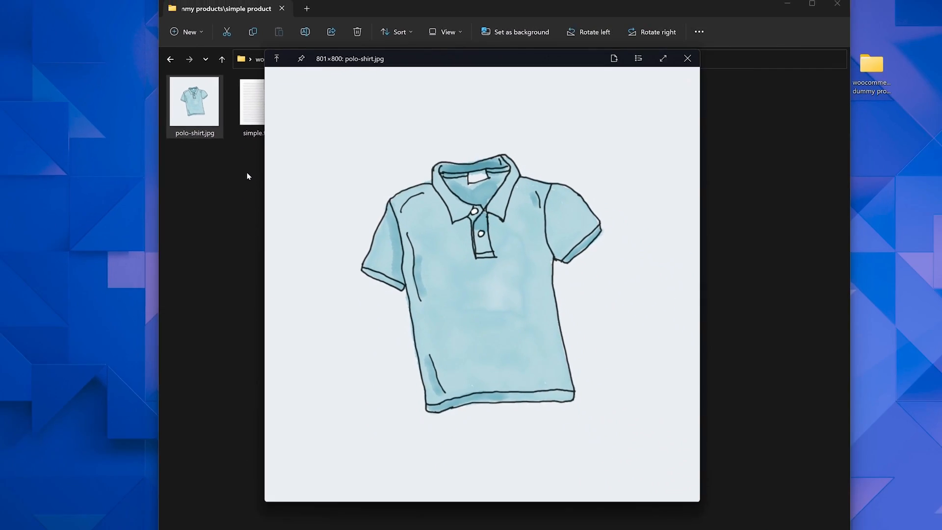
key(space)
click(165, 162)
key(space)
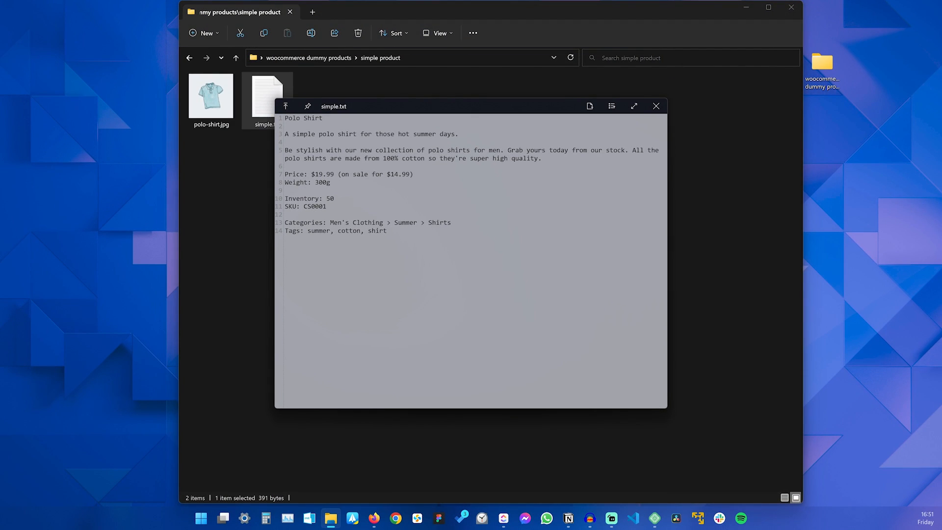
key(Return)
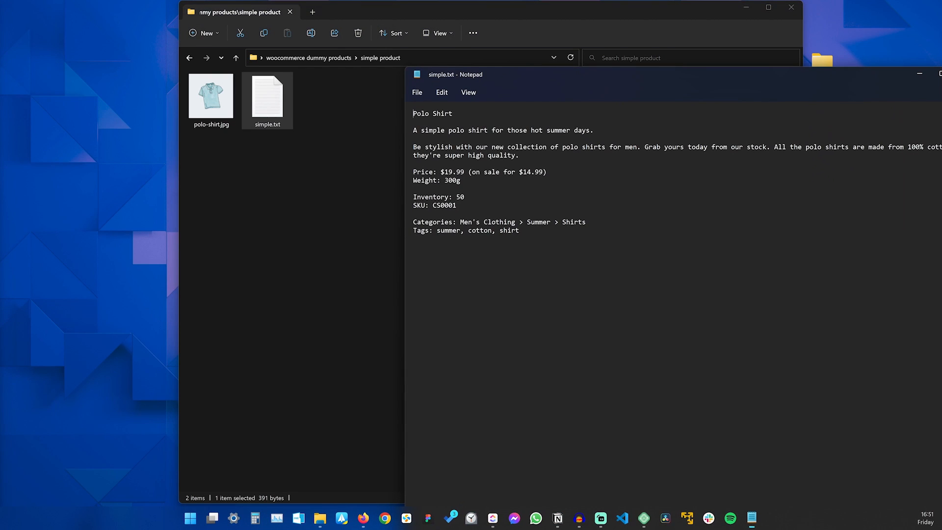
Read through the product name, summary, description and $19.99 price in simple.txt.
drag(695, 70, 599, 29)
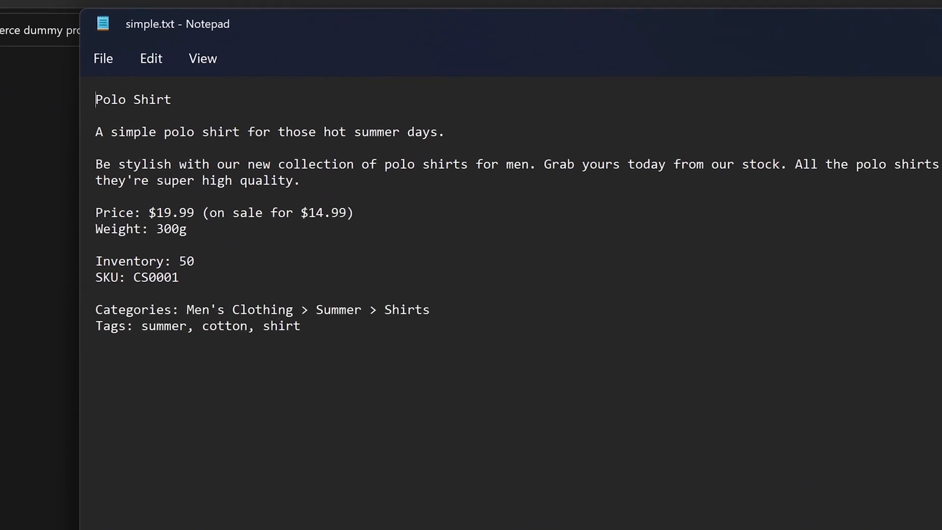
drag(369, 94, 356, 95)
double_click(165, 134)
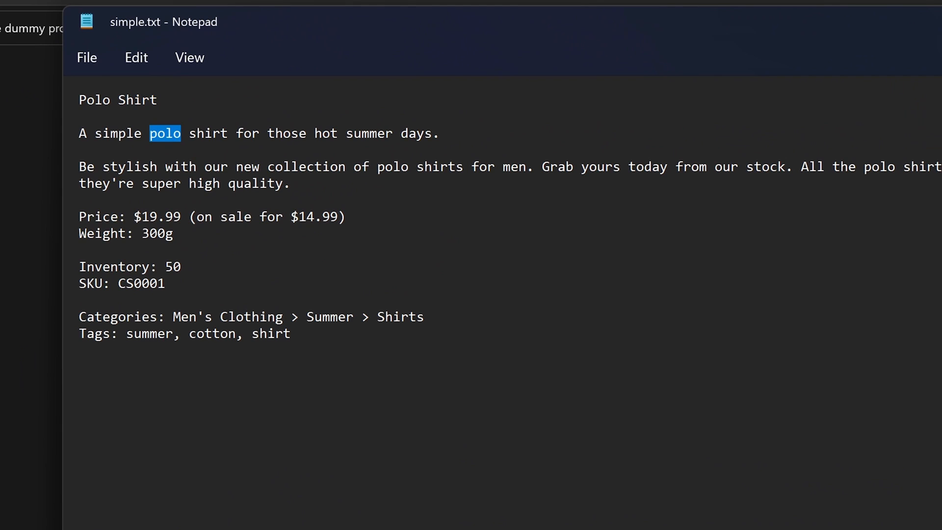
double_click(150, 167)
drag(134, 216, 174, 233)
drag(182, 267, 158, 267)
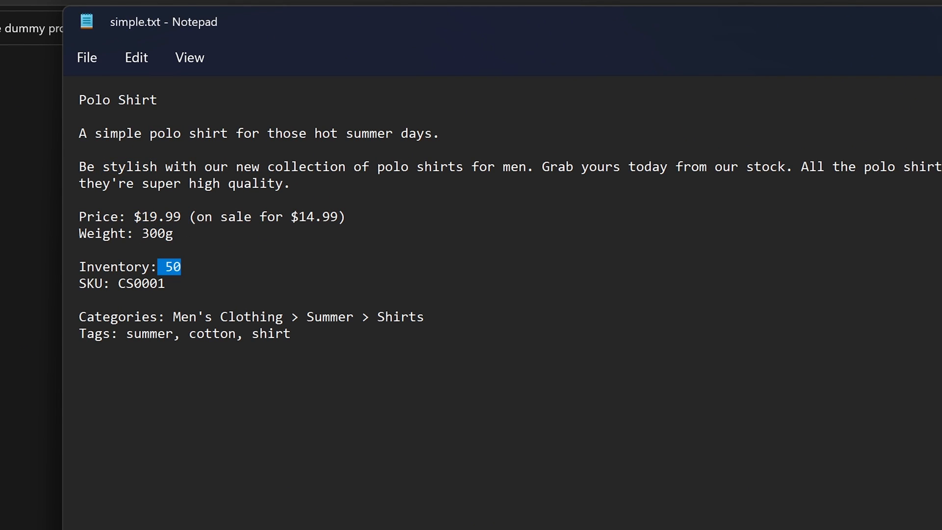
click(182, 267)
Check the SKU CS0001 and categories line, then select 'Polo Shirt' and return to the product form.
drag(118, 283, 166, 283)
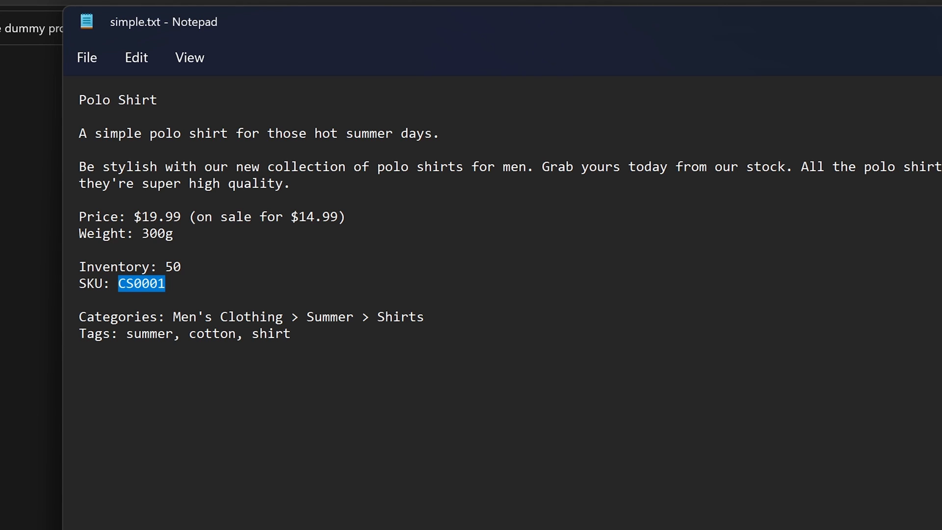
drag(87, 317, 189, 317)
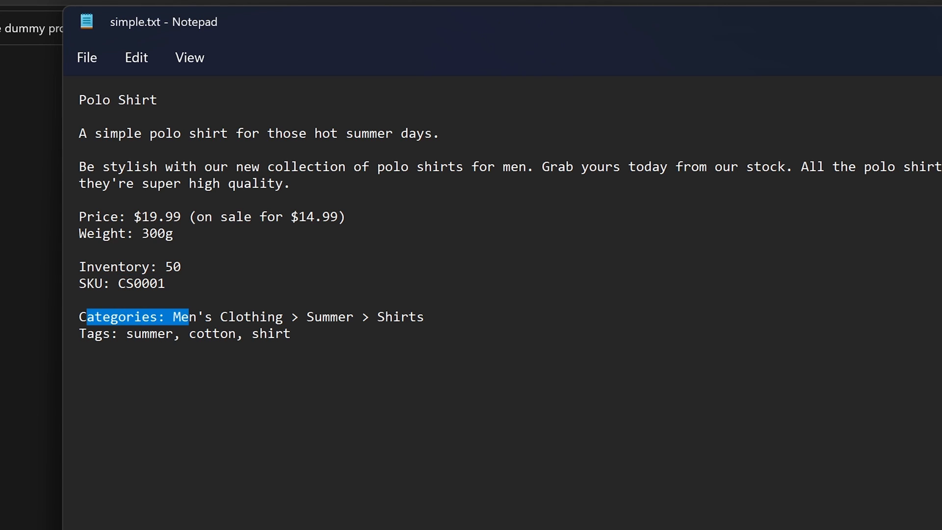
click(228, 317)
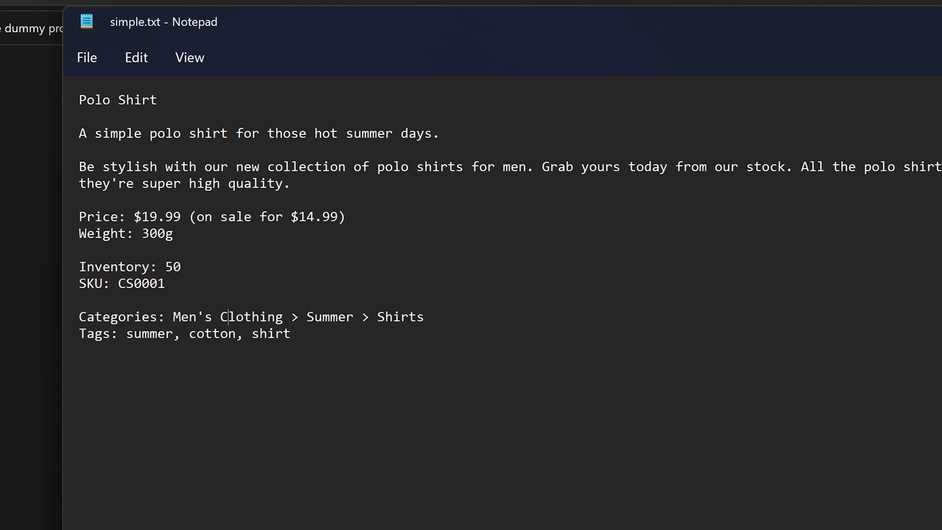
drag(80, 100, 158, 100)
key(ctrl+c)
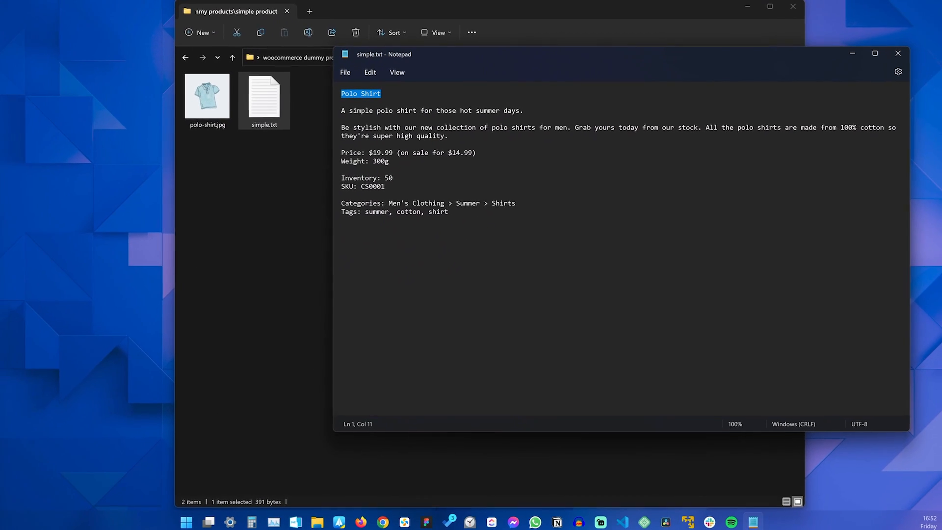
click(364, 519)
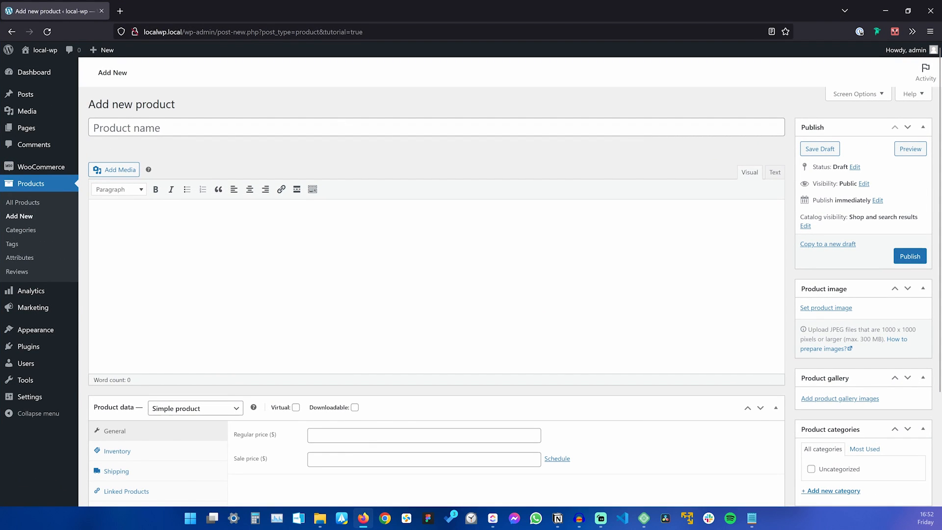
Paste 'Polo Shirt' as the product name and expand the Product short description box.
click(347, 127)
key(ctrl+v)
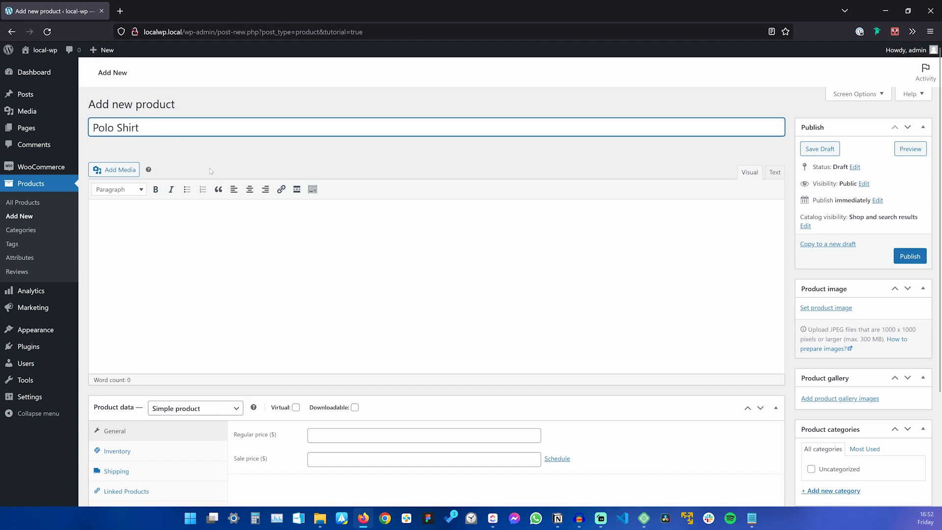
click(240, 245)
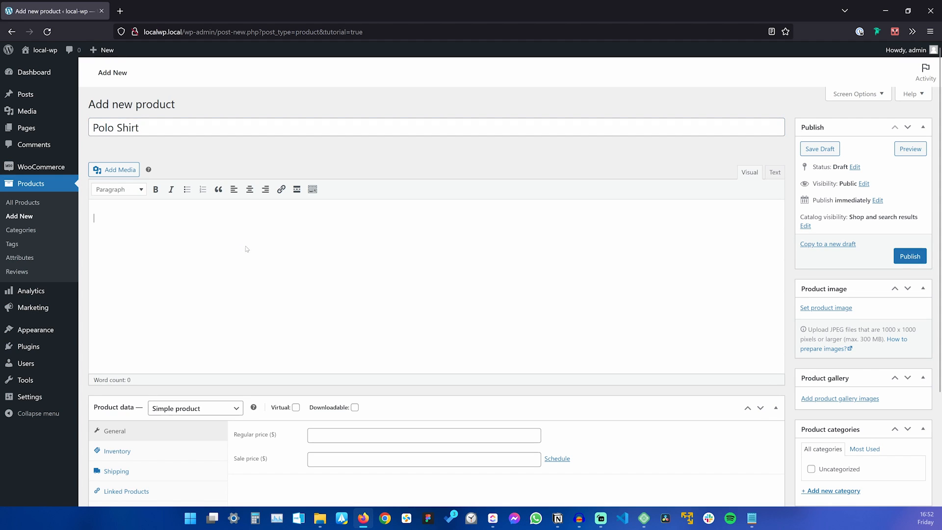
key(alt+Tab)
key(alt+Tab)
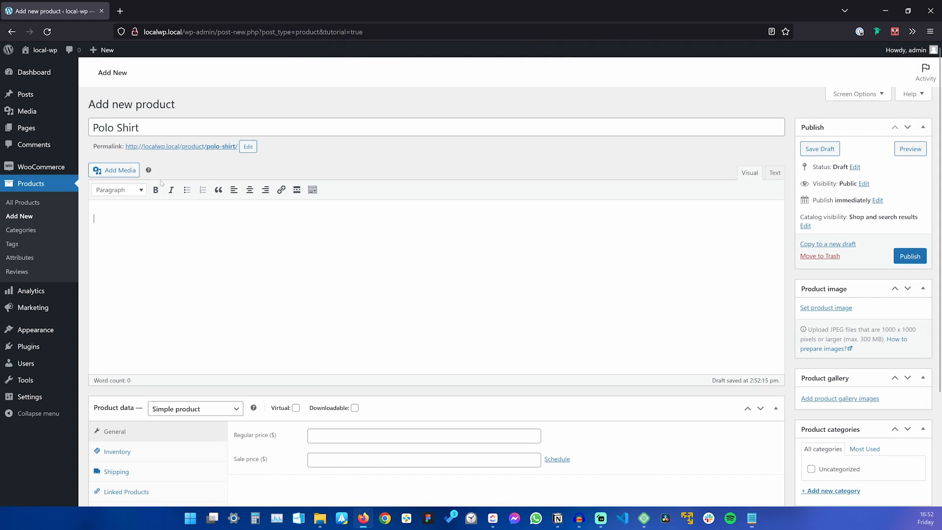
scroll(278, 249, down, 3)
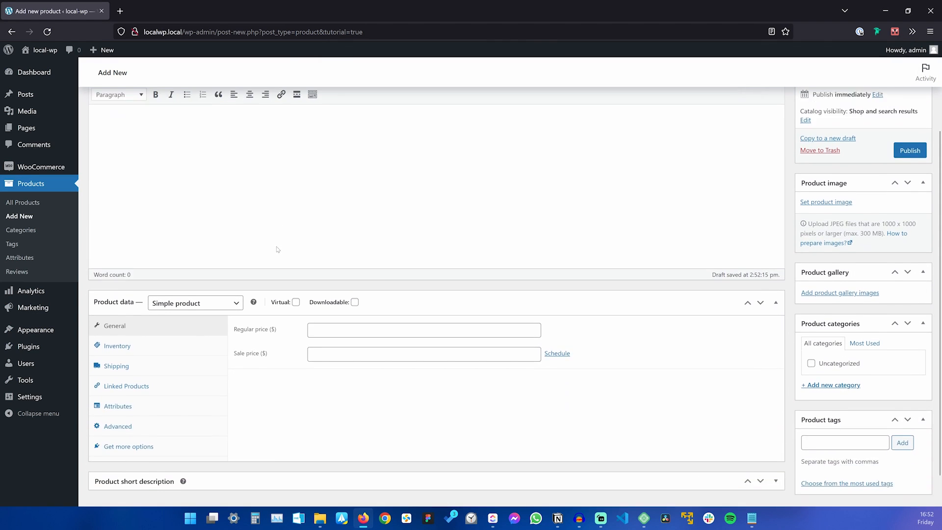
scroll(276, 246, up, 3)
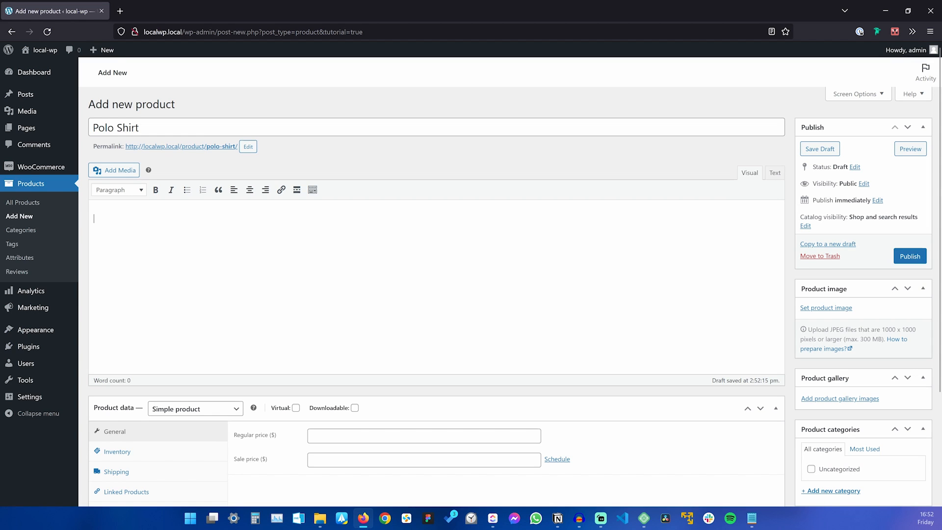
scroll(166, 251, down, 3)
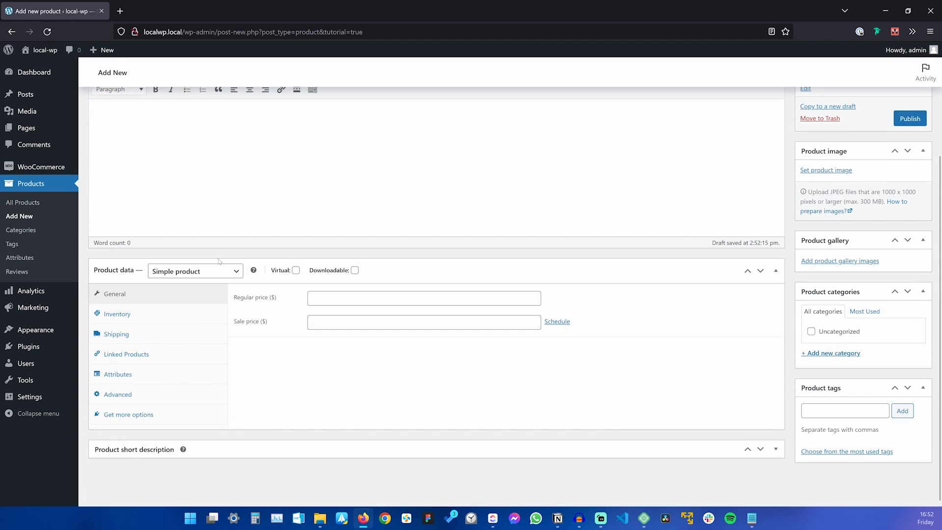
click(254, 449)
scroll(258, 446, down, 2)
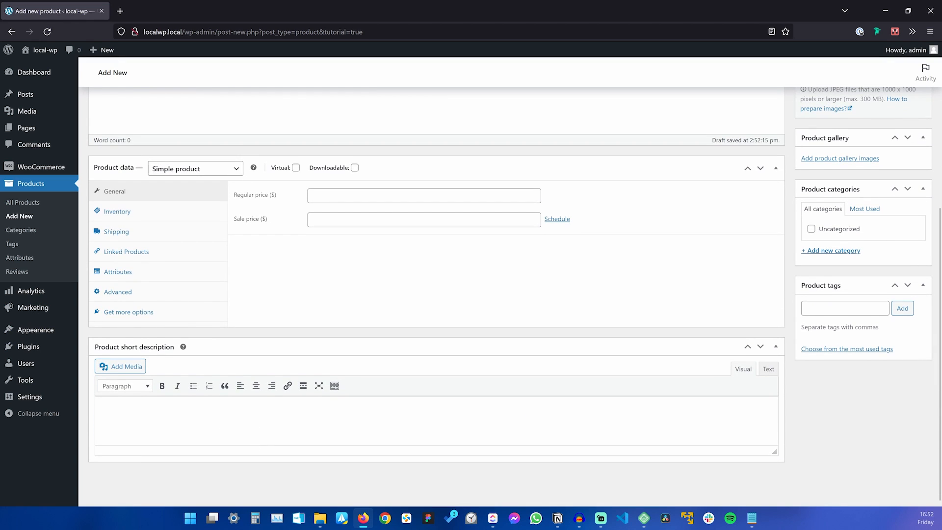
Copy the long description paragraph from simple.txt into the main description editor.
key(alt+Tab)
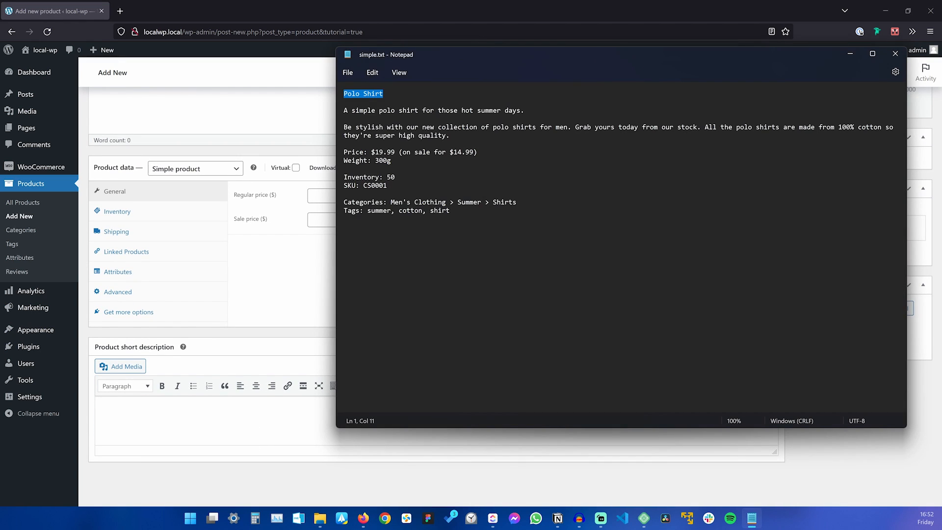
drag(450, 135, 344, 119)
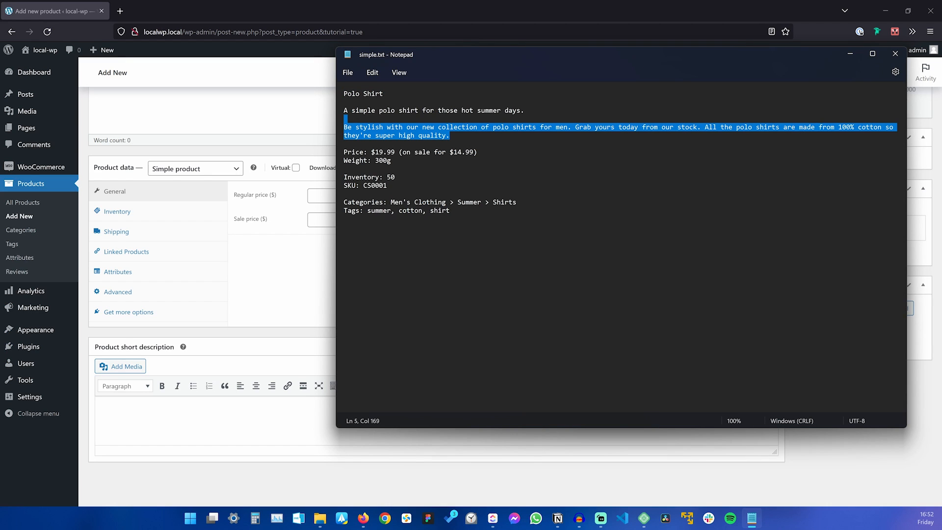
click(370, 135)
drag(450, 135, 344, 126)
key(ctrl+c)
click(209, 110)
scroll(171, 167, up, 3)
click(172, 166)
key(ctrl+v)
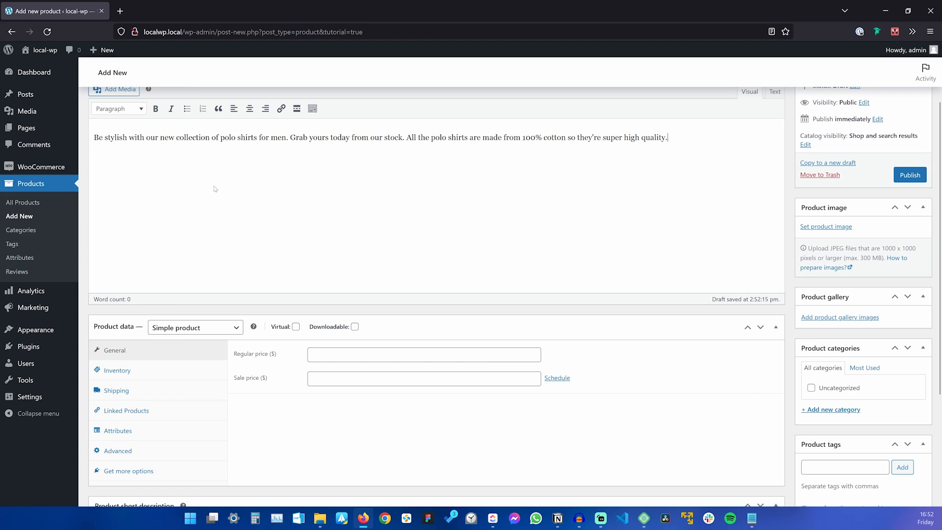
scroll(219, 187, down, 3)
Paste the hot summer days line as the short description and publish the product.
key(alt+Tab)
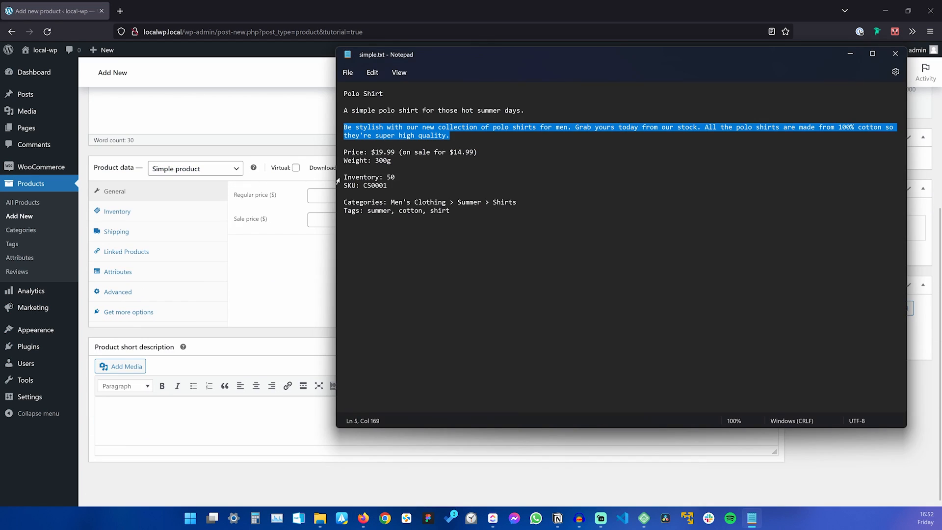
drag(526, 110, 343, 110)
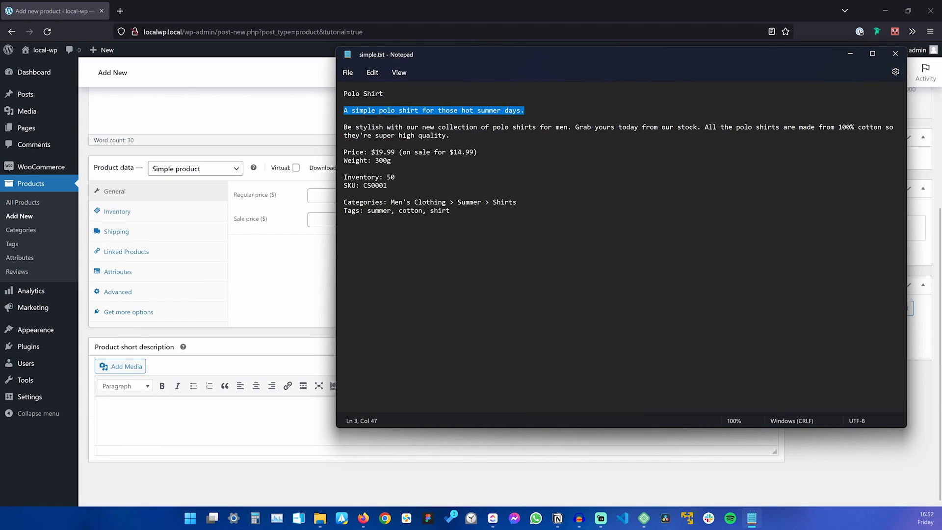
key(ctrl+c)
key(alt+Tab)
key(ctrl+v)
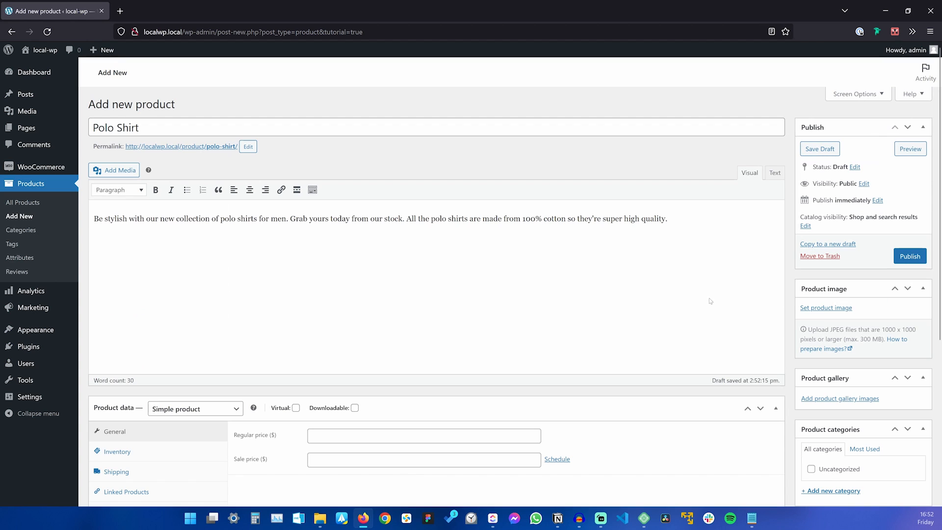
click(915, 256)
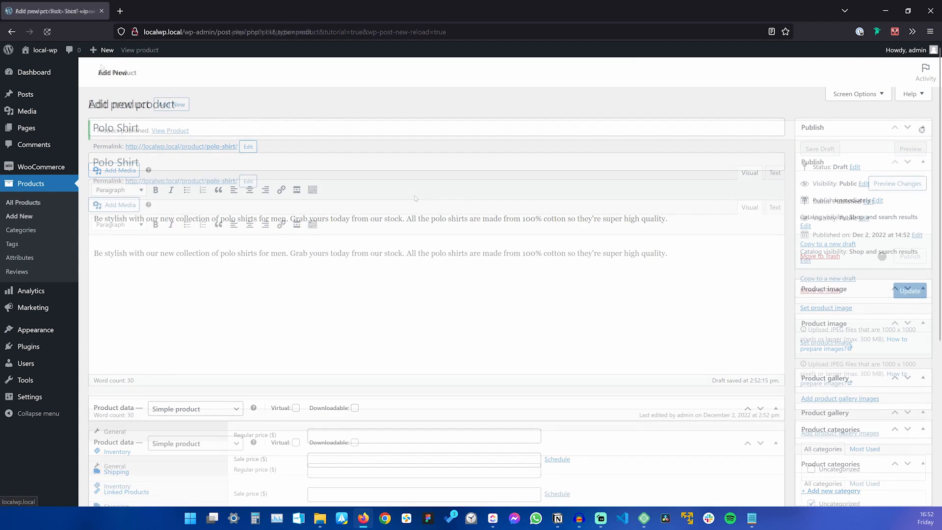
Open the live Polo Shirt page from the Shop to check its title and descriptions, then return to the editor.
click(34, 64)
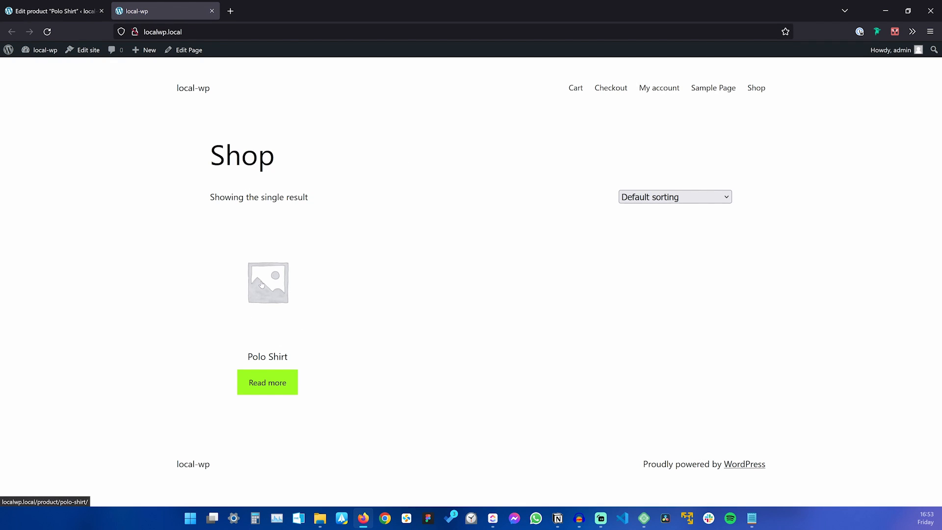
click(262, 284)
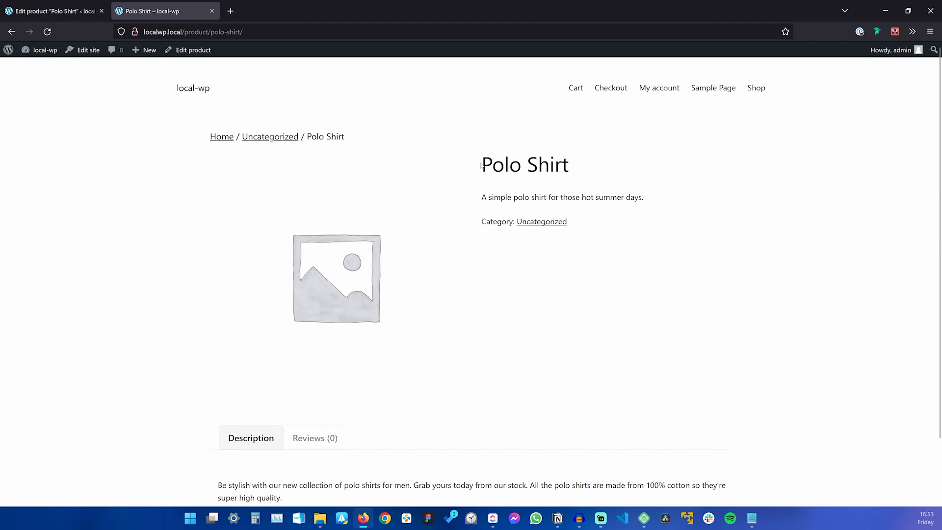
drag(481, 165, 574, 167)
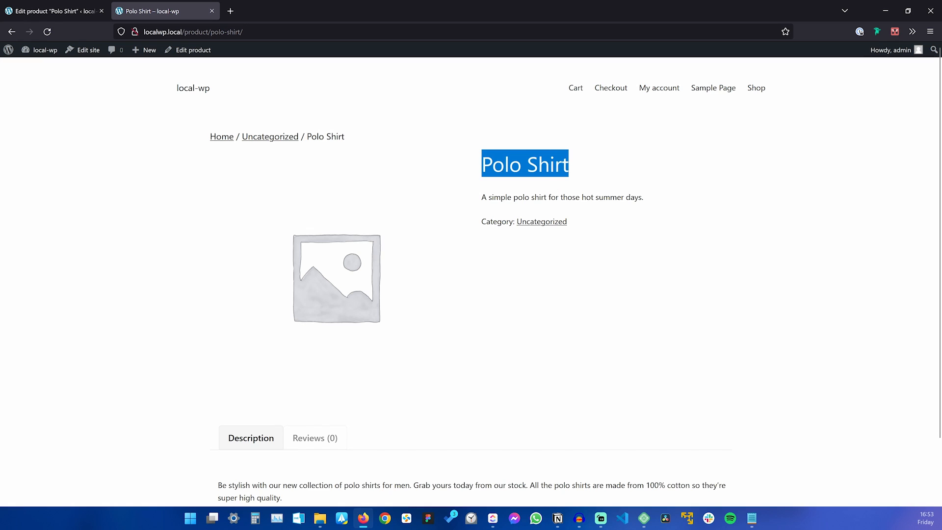
triple_click(554, 198)
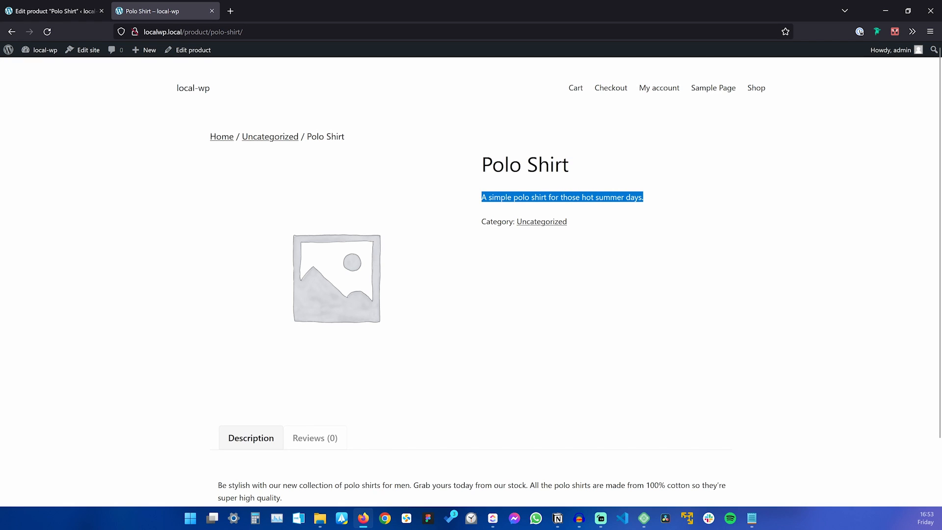
scroll(369, 355, down, 2)
triple_click(240, 415)
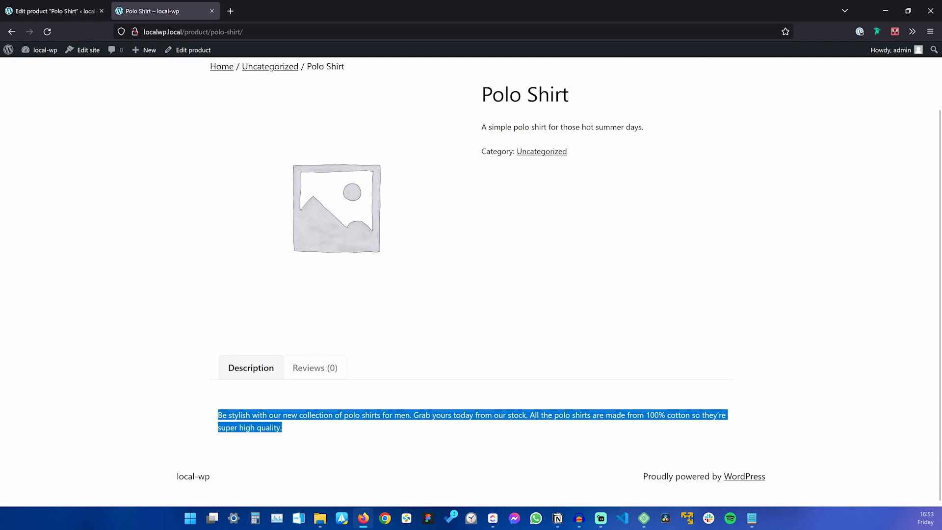
click(386, 217)
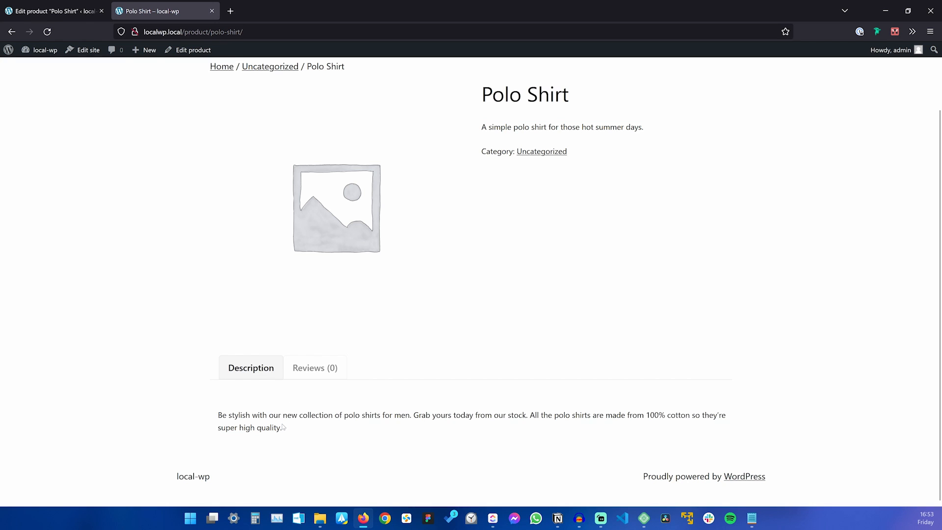
scroll(385, 216, up, 2)
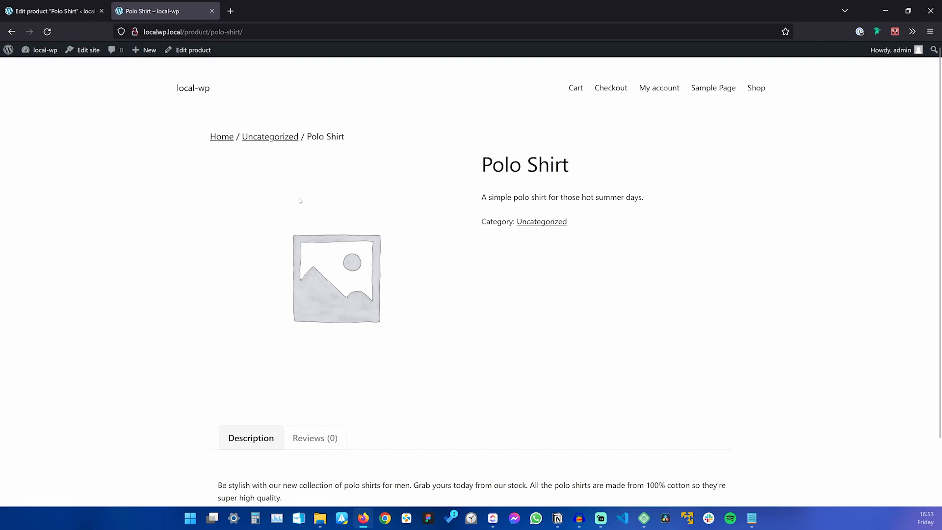
click(49, 11)
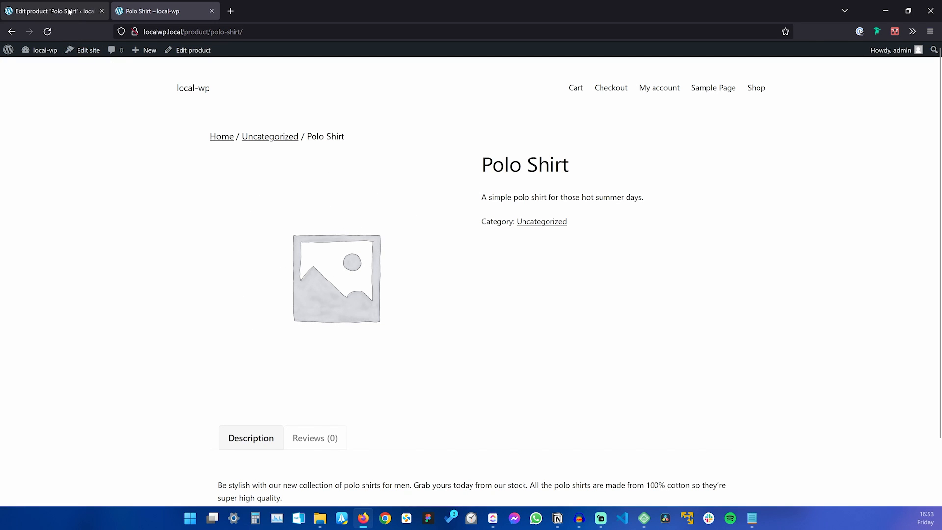
scroll(525, 330, down, 1)
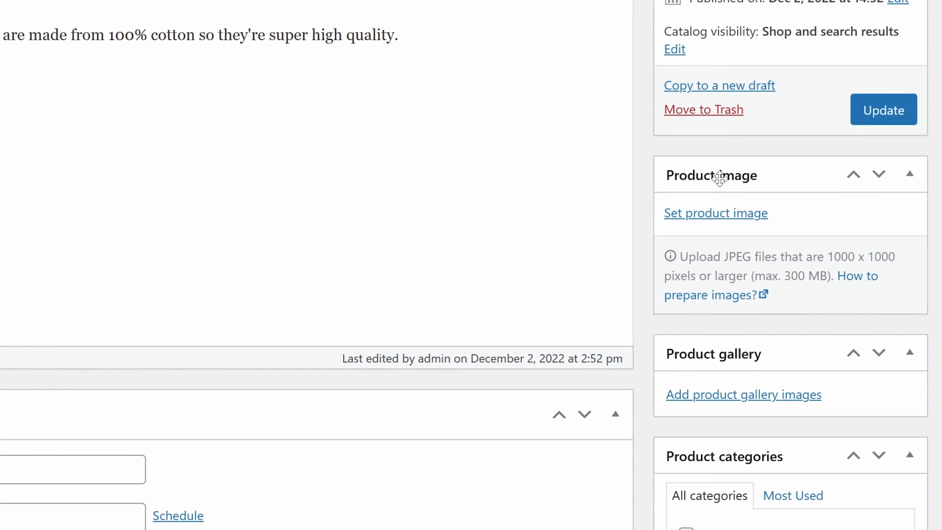
Upload polo-shirt.jpg from the product folder as the product image.
click(726, 214)
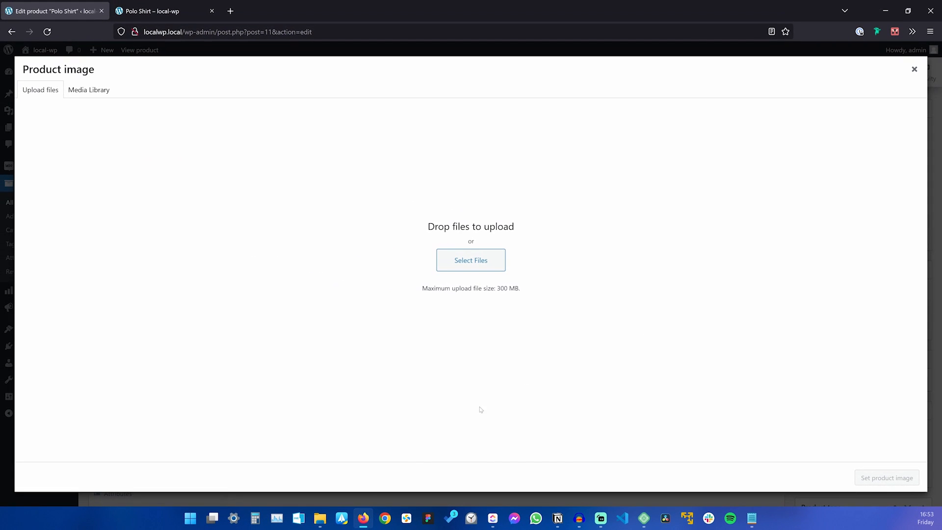
click(320, 518)
drag(190, 116, 128, 246)
Set the image's title, alt text and description to 'Polo Shirt' and apply it as the product image.
click(128, 284)
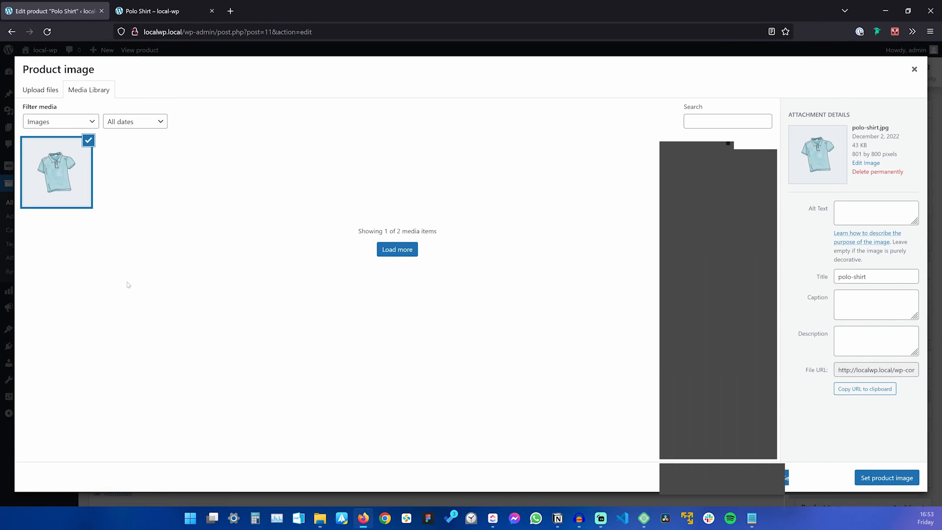
click(810, 278)
text(Polo Shirt)
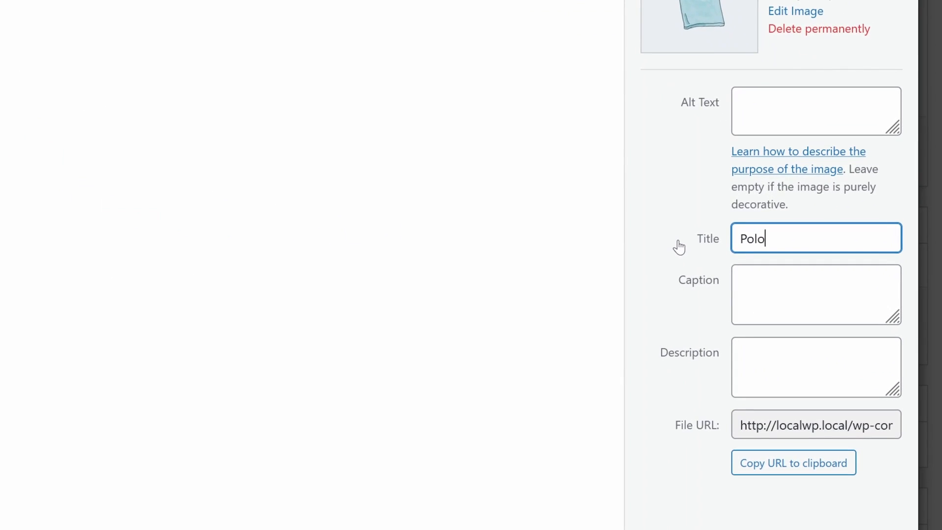
key(ctrl+a)
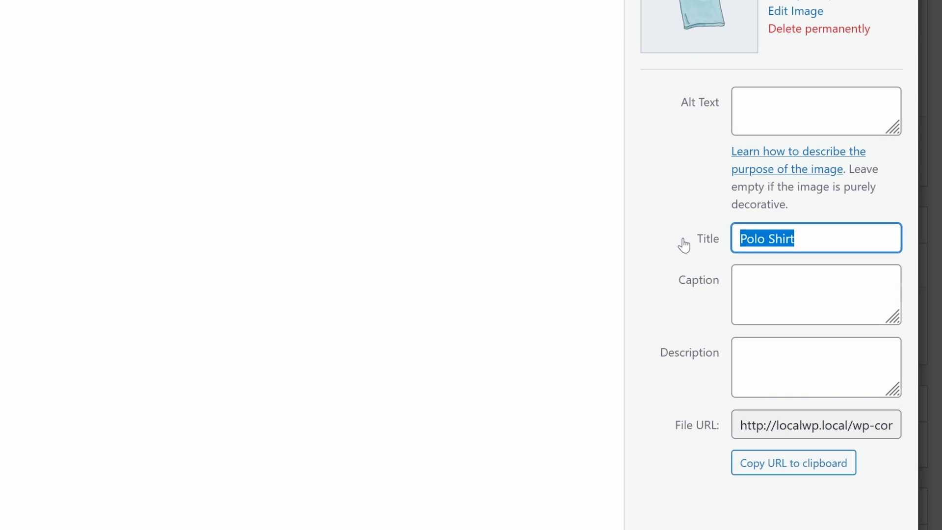
click(775, 113)
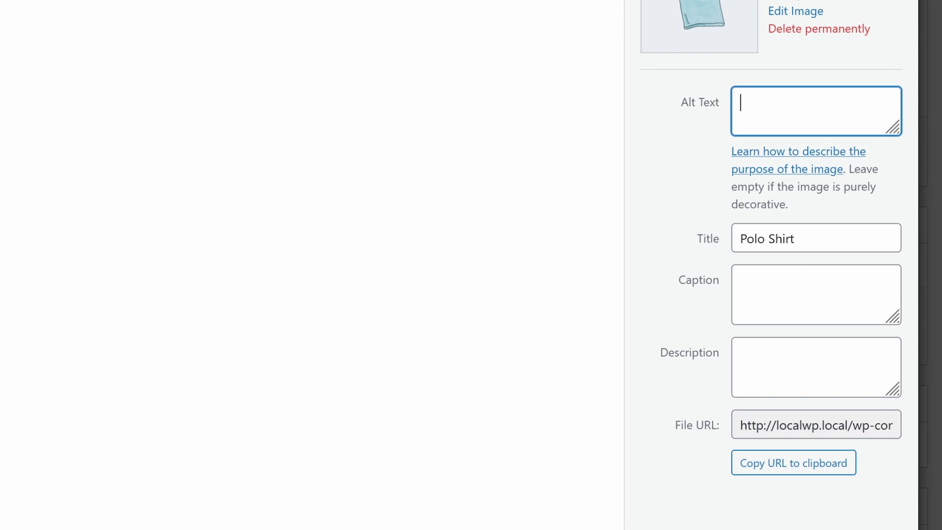
key(ctrl+v)
click(785, 363)
key(ctrl+v)
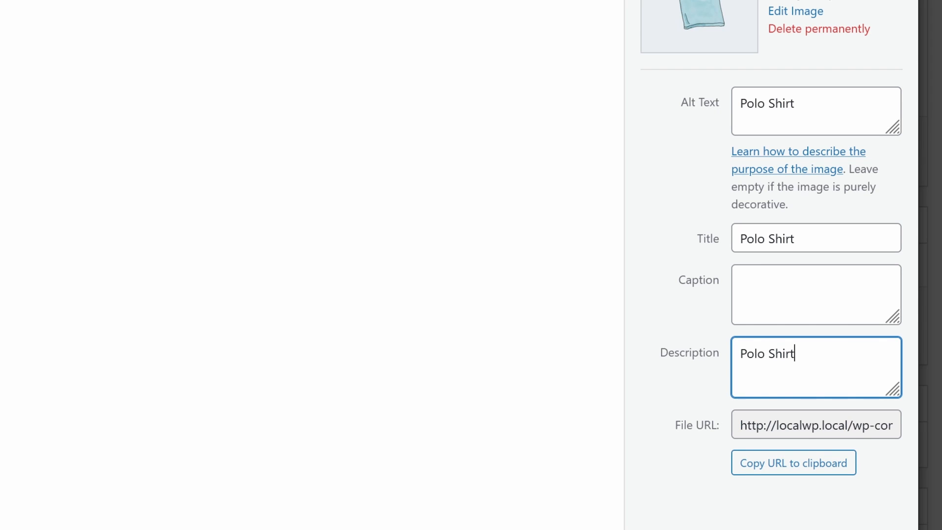
click(815, 110)
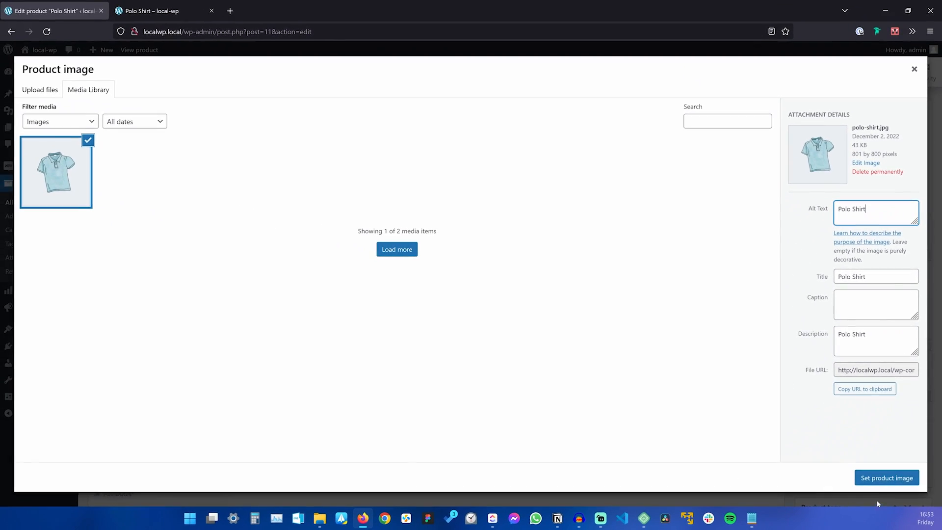
click(883, 476)
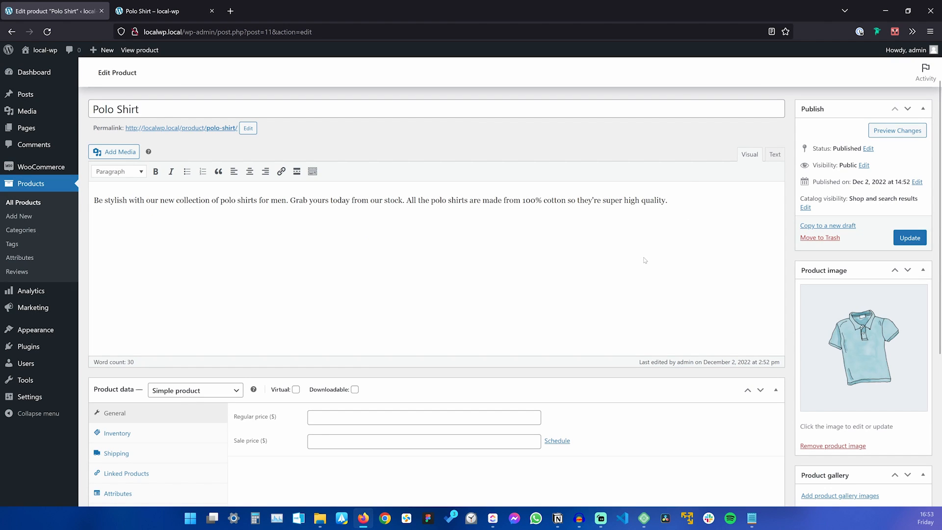
Update the product and confirm the polo shirt picture on the Shop listing and product page.
click(915, 240)
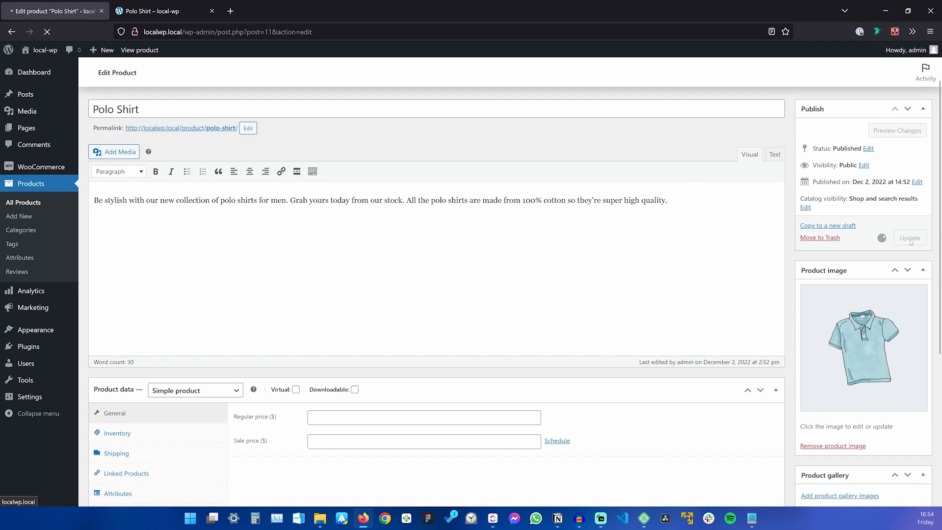
click(183, 12)
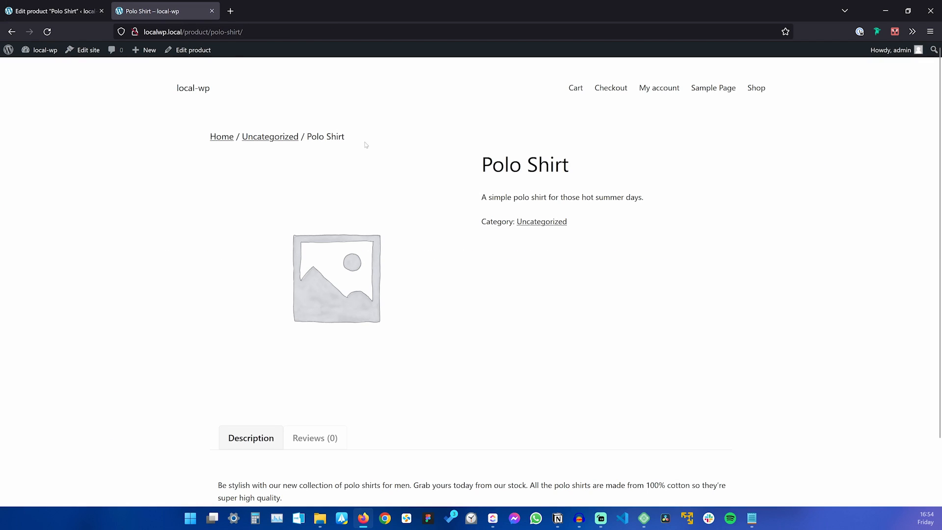
click(195, 89)
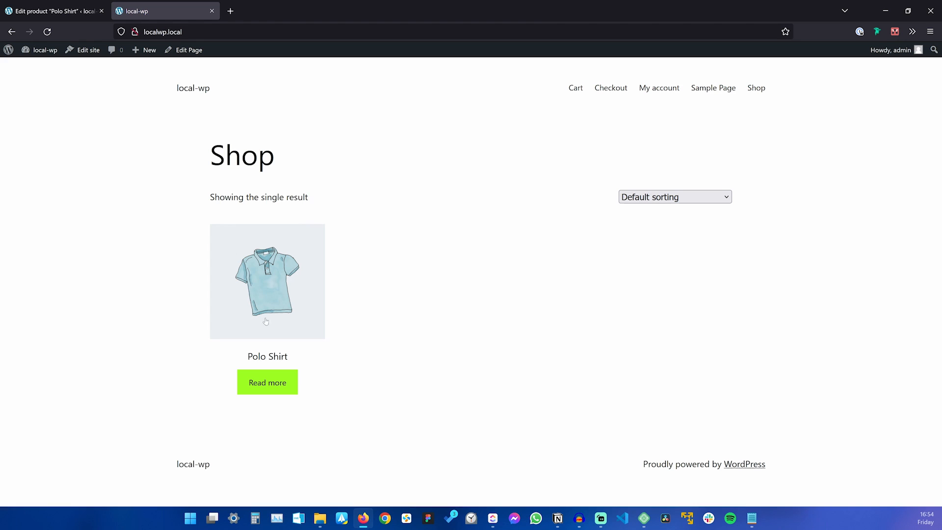
click(263, 265)
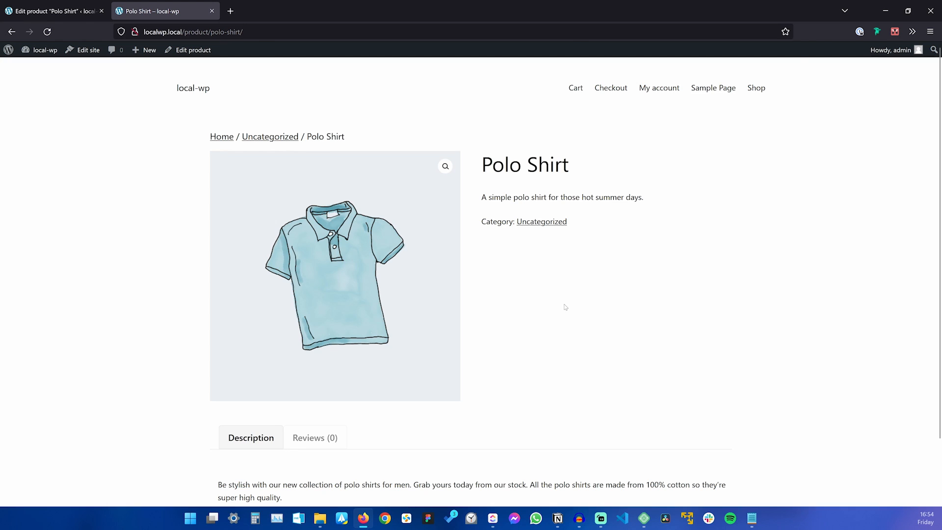
key(alt+Tab)
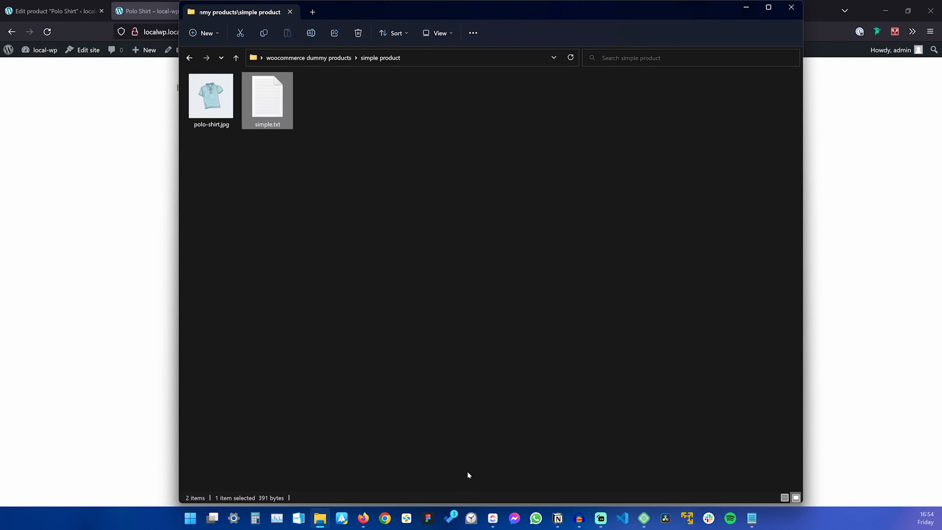
In simple.txt, check the $19.99 regular price and the $14.99 sale price.
click(752, 519)
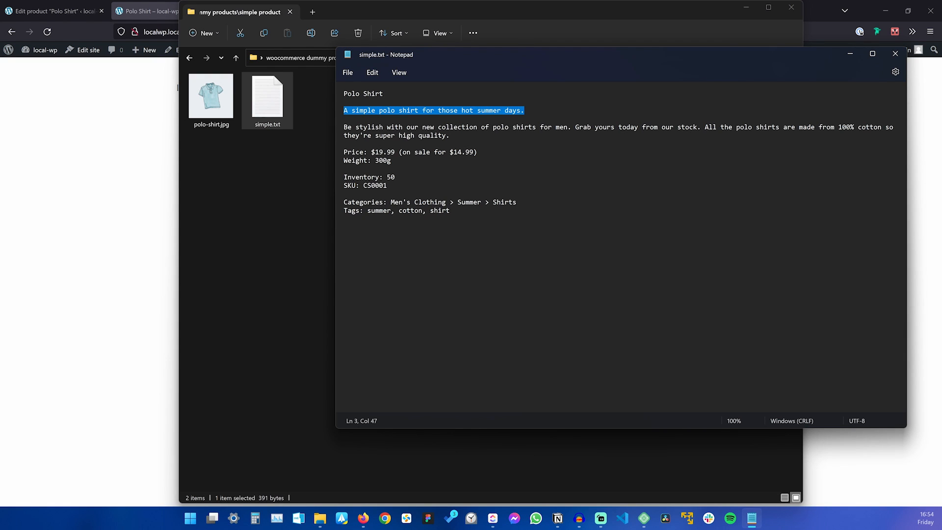
drag(375, 152, 394, 152)
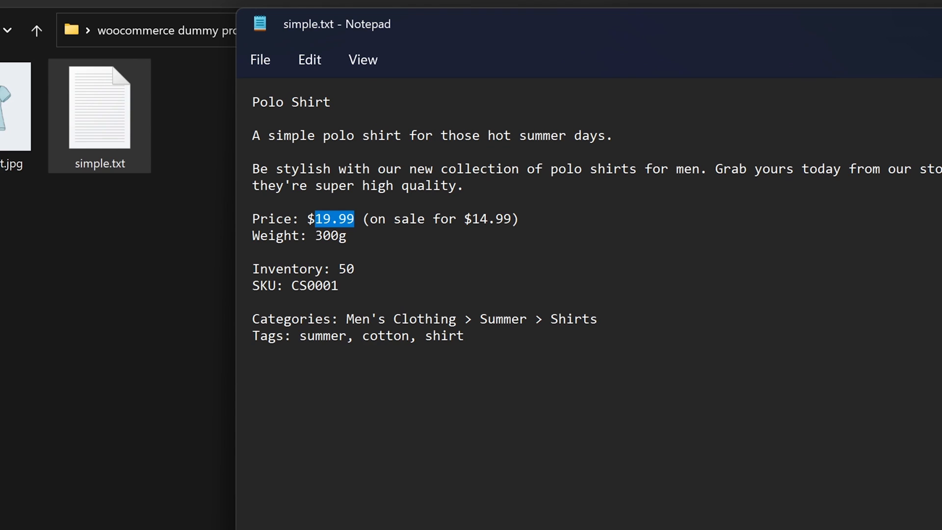
drag(370, 220, 520, 219)
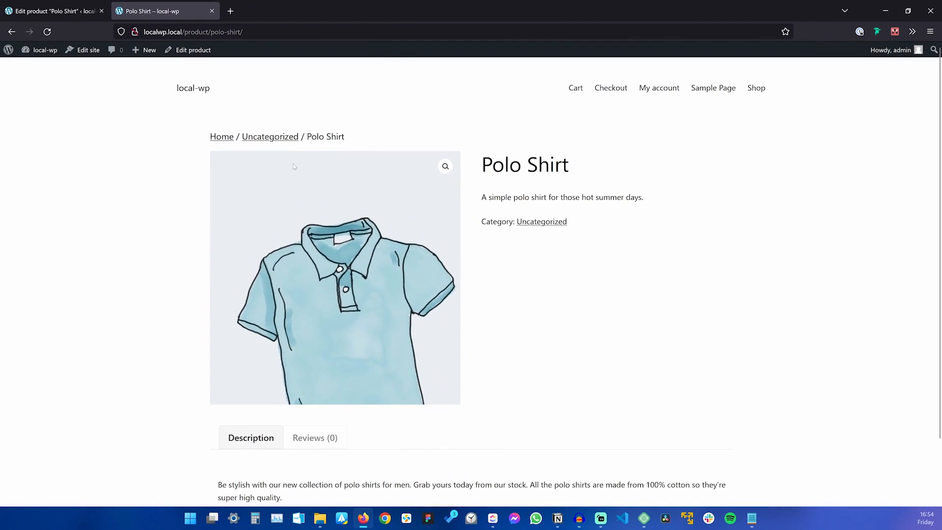
In the Polo Shirt editor's Product data section, keep the product type as Simple product.
click(53, 11)
scroll(160, 140, down, 5)
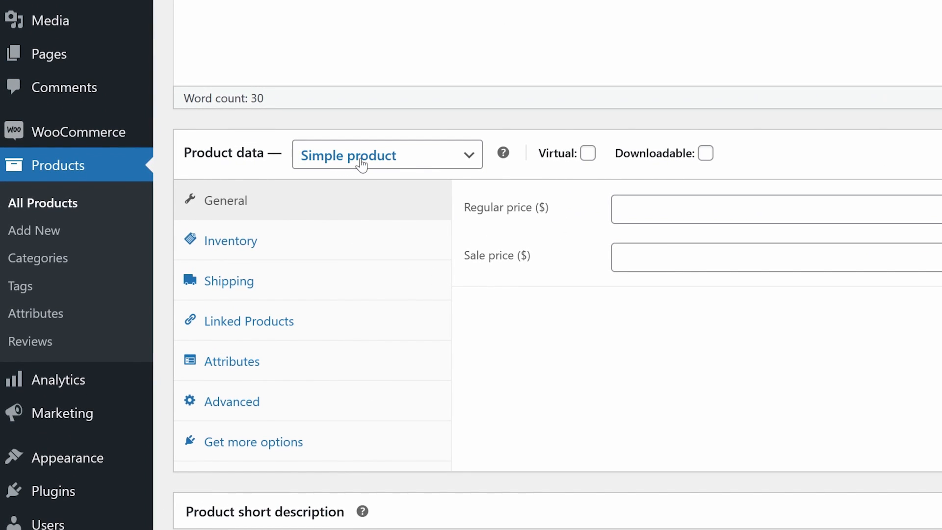
click(342, 159)
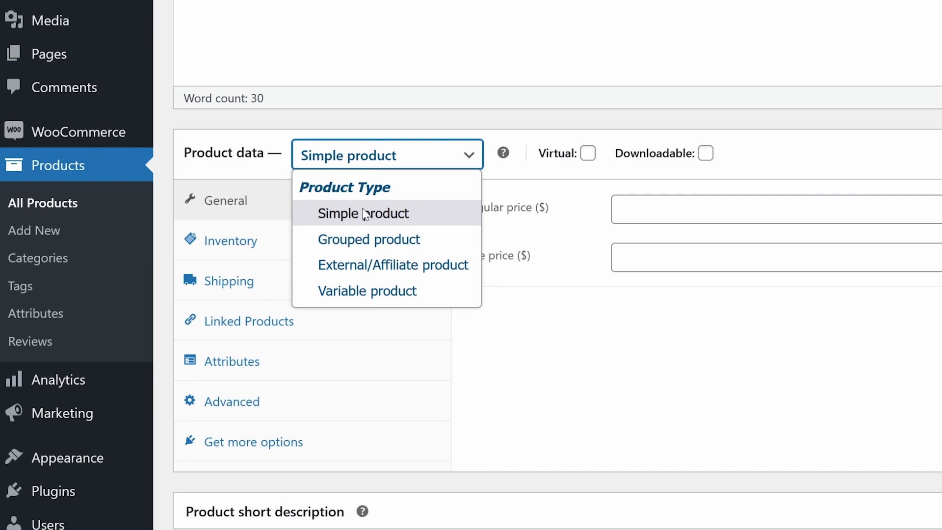
click(379, 218)
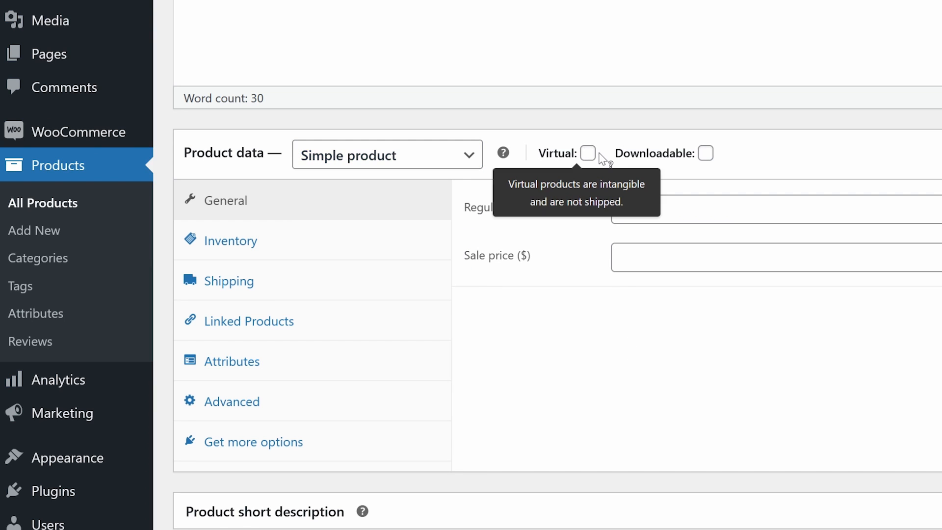
mouse_move(707, 158)
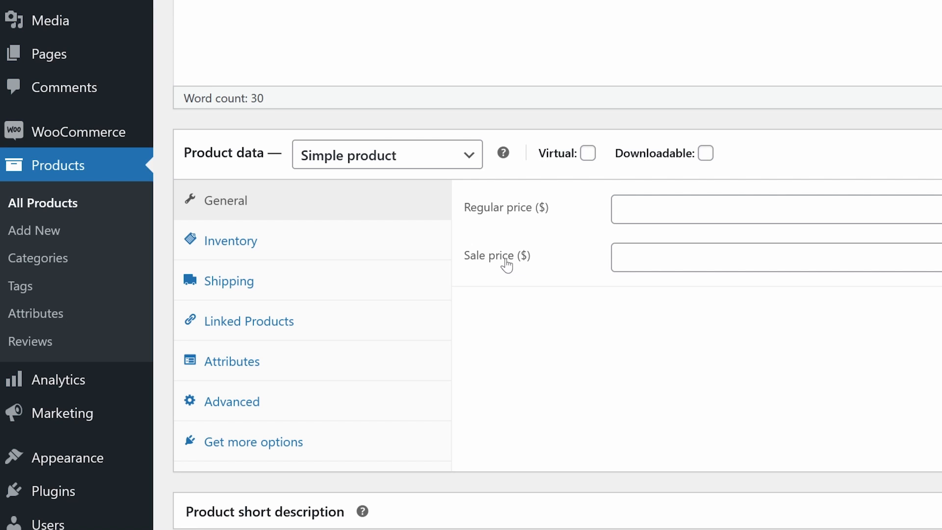
Check the WooCommerce Settings currency options in a new tab to confirm prices use US dollars.
mouse_move(40, 131)
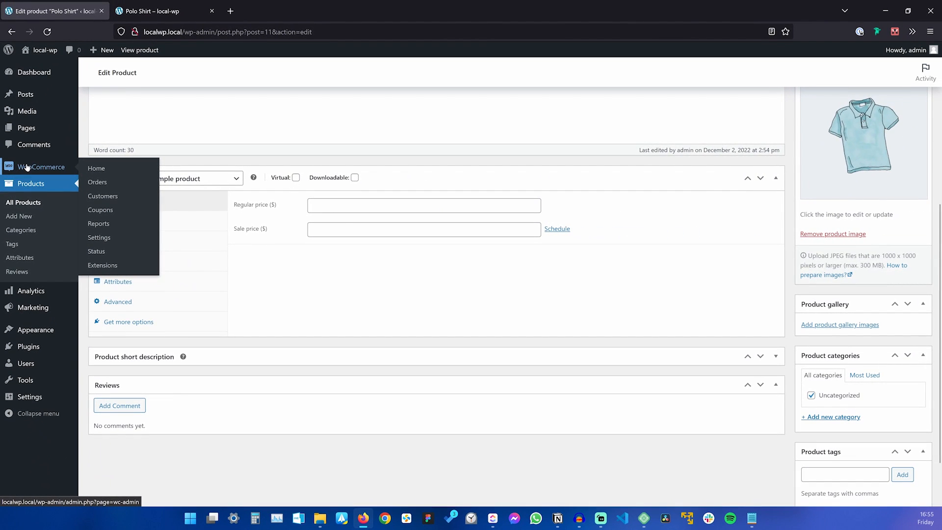
middle_click(114, 239)
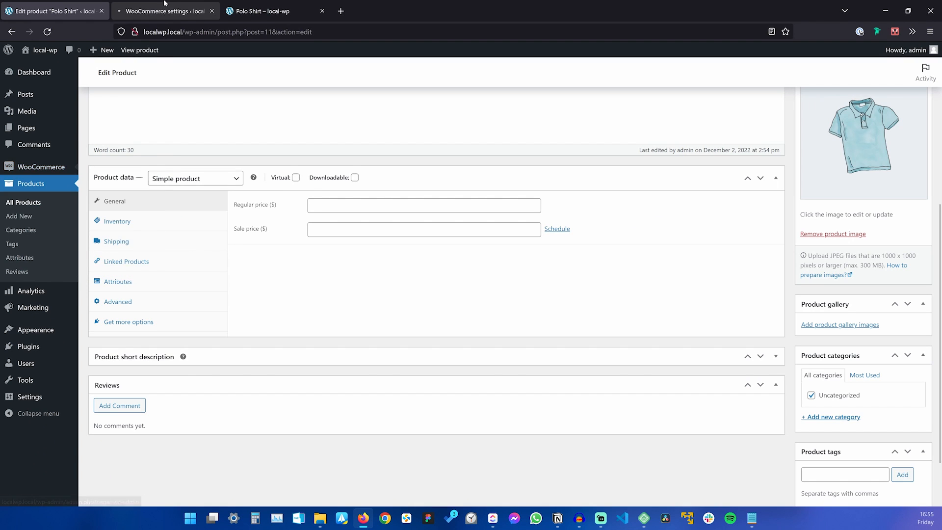
key(ctrl+Tab)
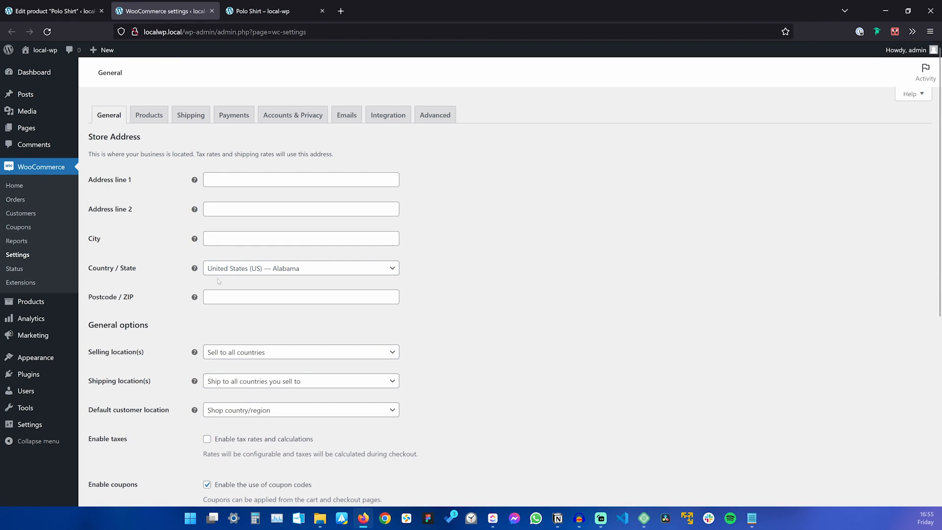
scroll(218, 277, down, 6)
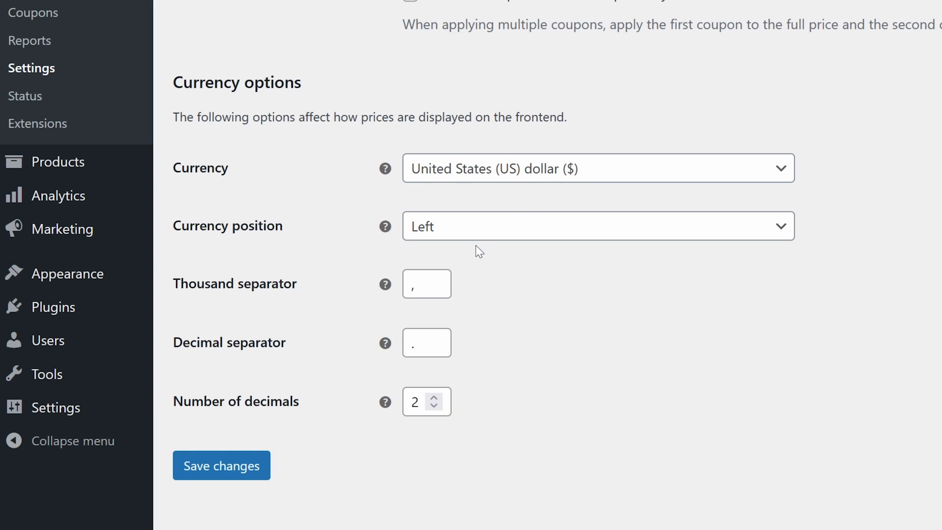
scroll(646, 204, up, 10)
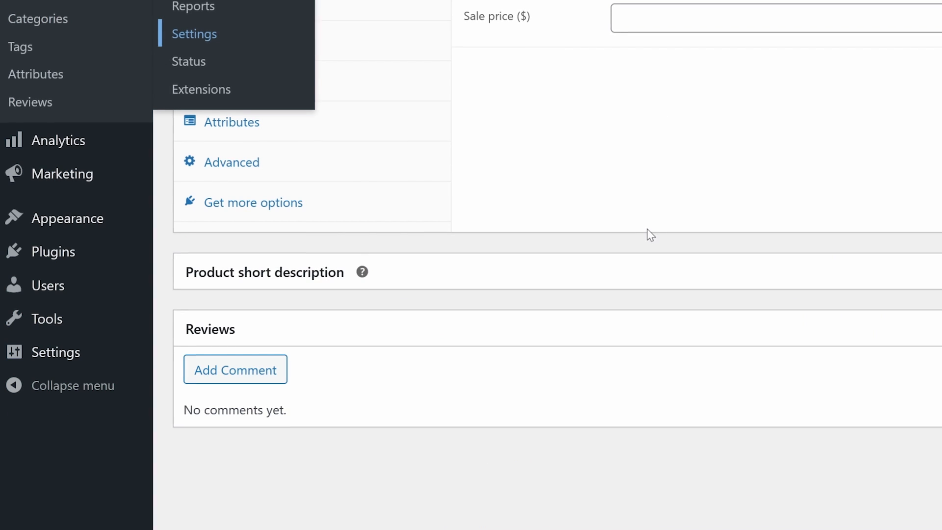
Enter a regular price of 19.99 and a sale price of 14.99.
text(19)
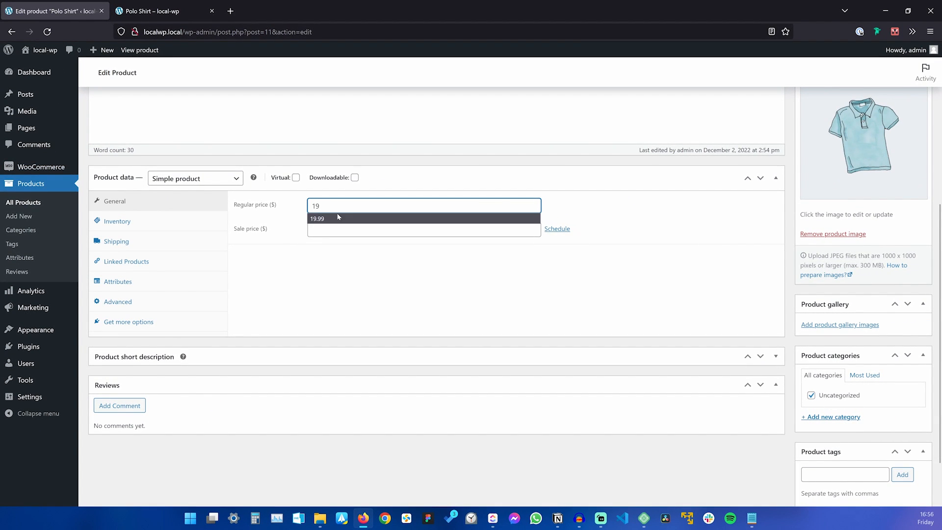
text(.99)
key(Tab)
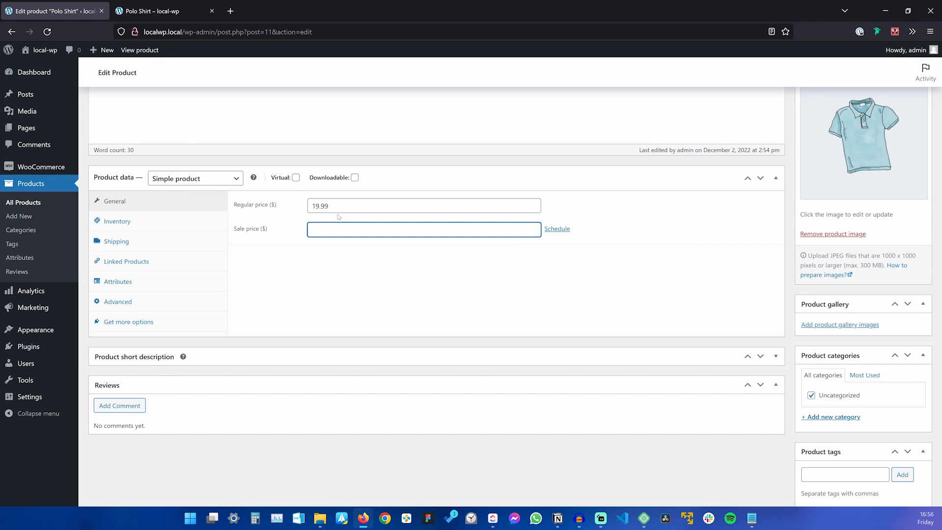
text(14.99)
key(Tab)
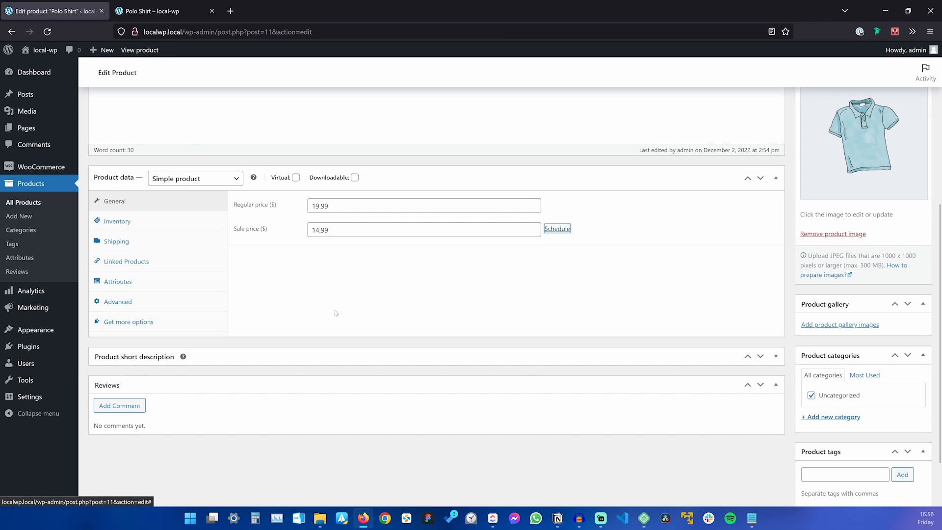
Open the sale schedule date fields, then cancel so no sale dates are set.
click(535, 259)
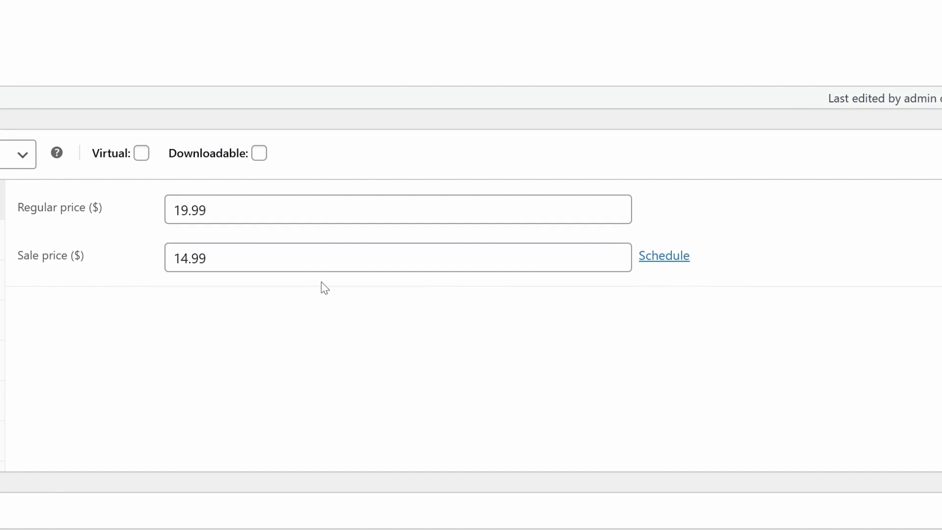
click(644, 257)
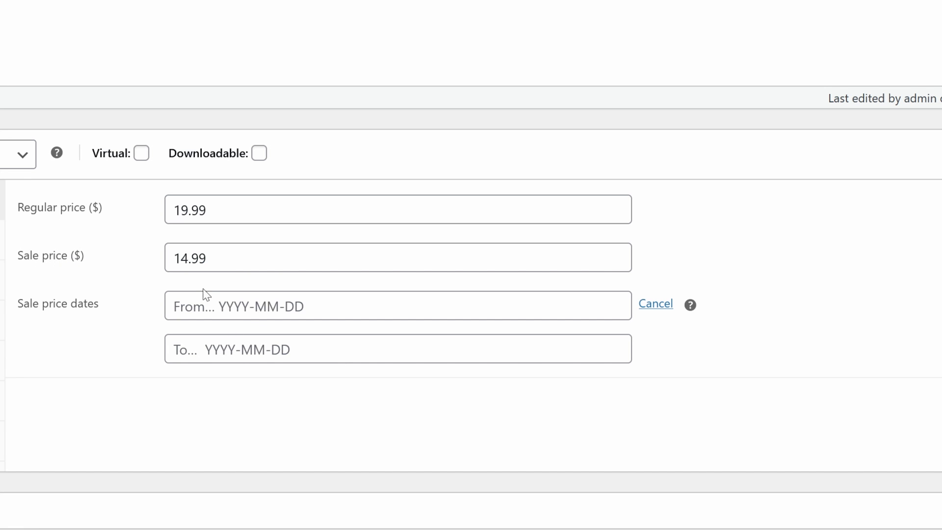
click(291, 300)
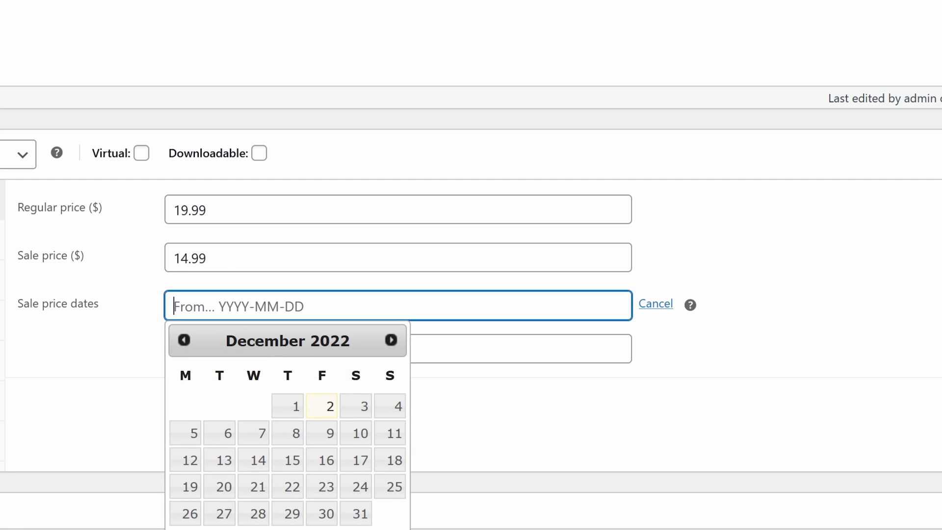
click(539, 418)
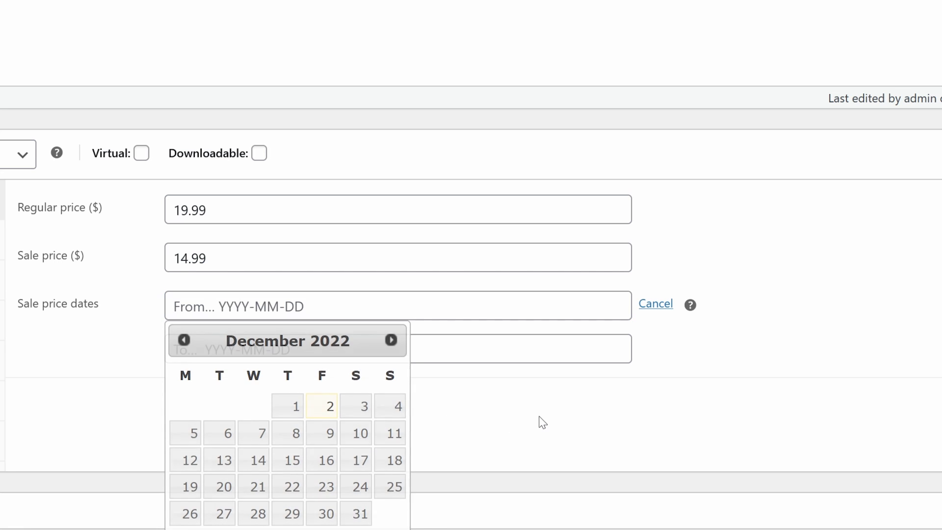
click(339, 351)
click(637, 445)
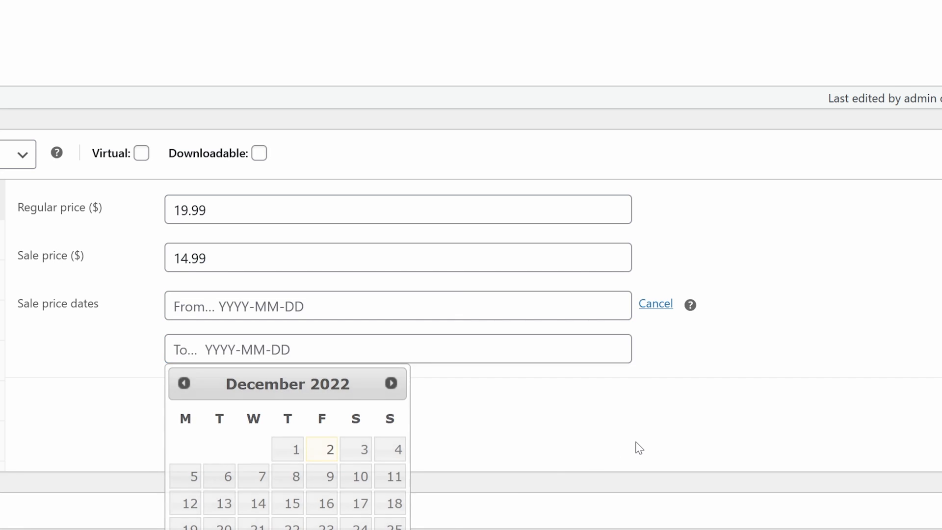
click(656, 305)
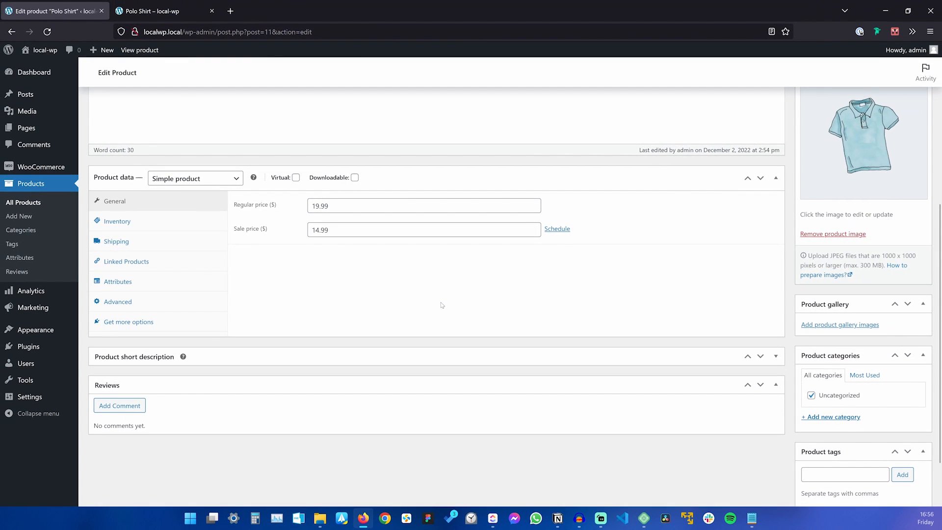
scroll(441, 304, up, 1)
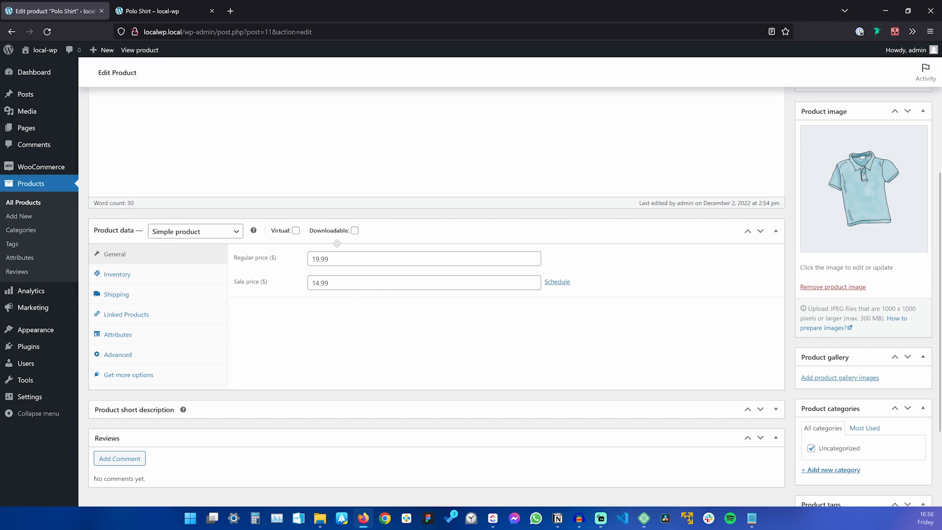
scroll(507, 320, up, 4)
Update the product and confirm the storefront shows $14.99, down from $19.99.
click(919, 293)
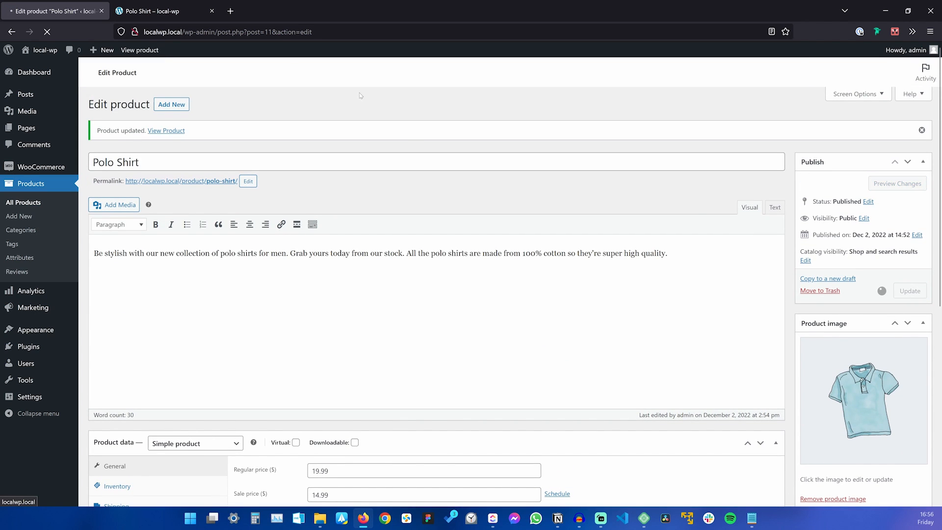
click(172, 11)
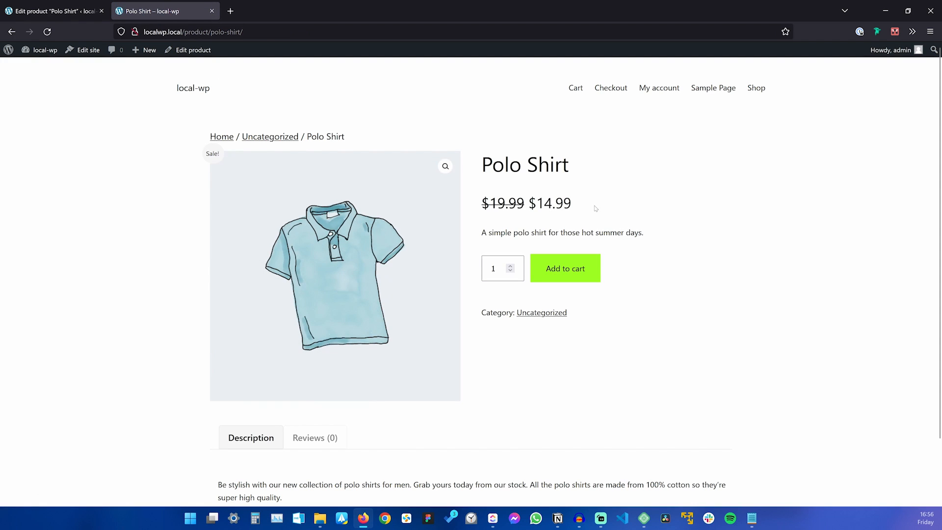
drag(583, 202, 482, 200)
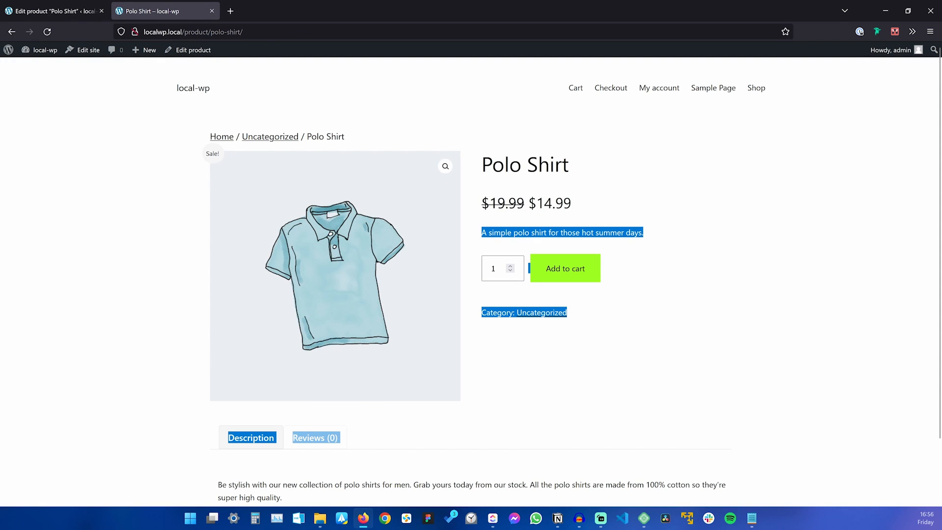
click(583, 205)
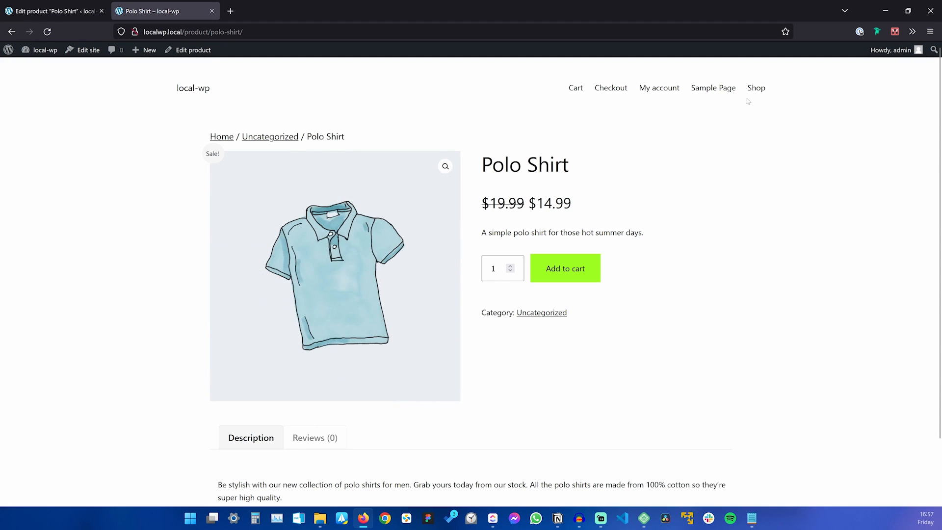
Check the Polo Shirt on the Shop listing and review its product description.
click(756, 89)
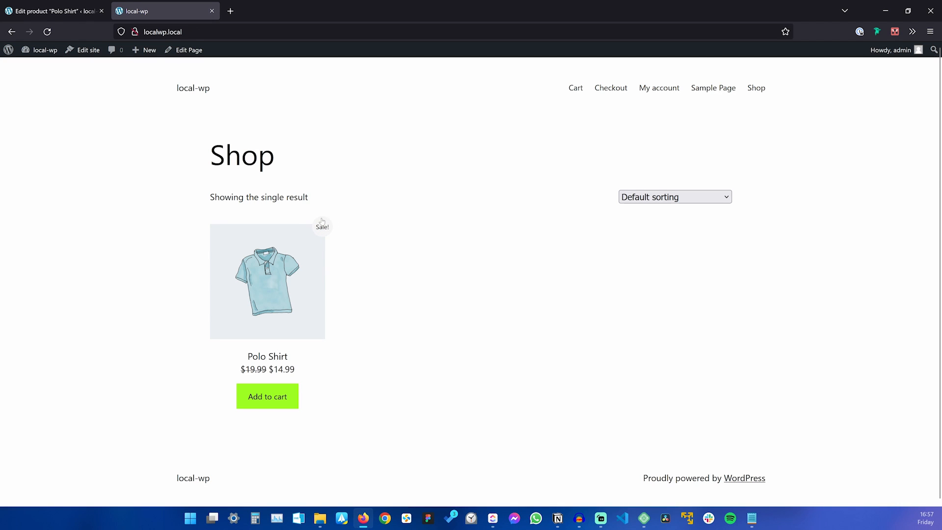
click(296, 251)
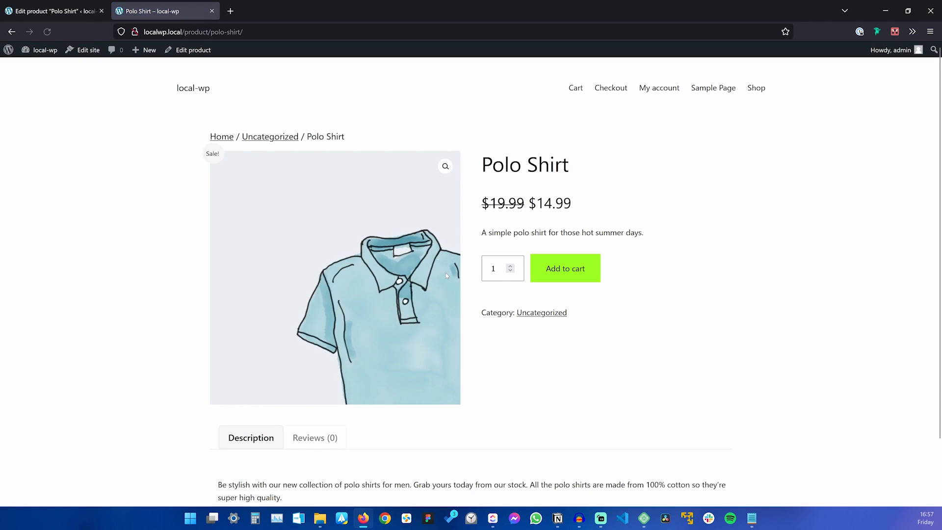
scroll(288, 364, down, 2)
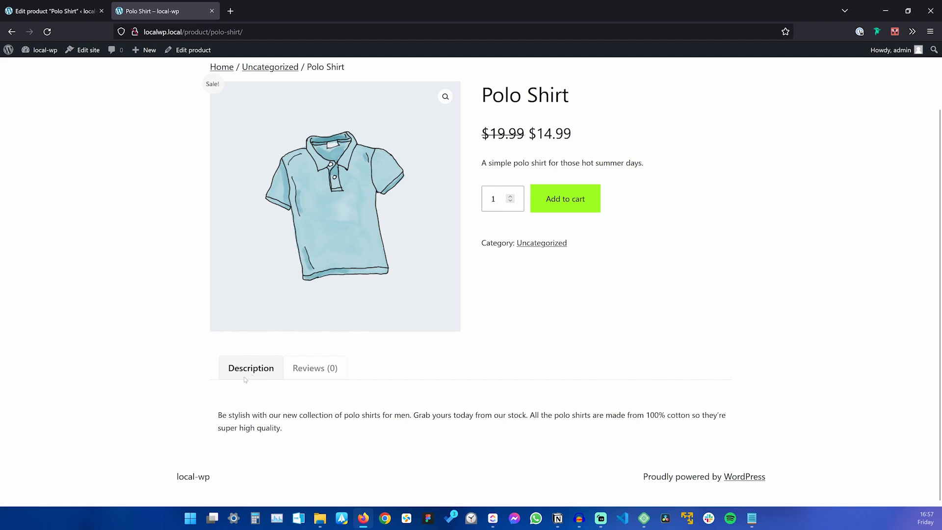
drag(218, 415, 280, 428)
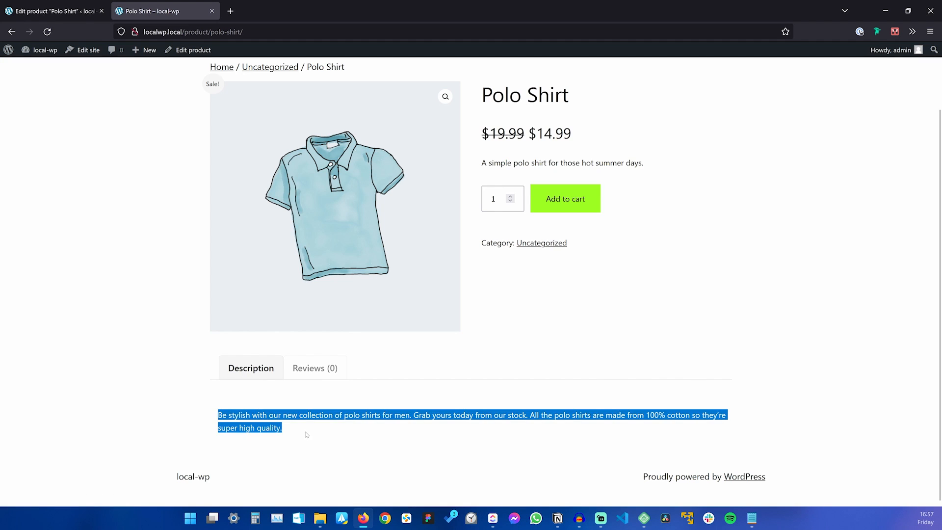
click(307, 435)
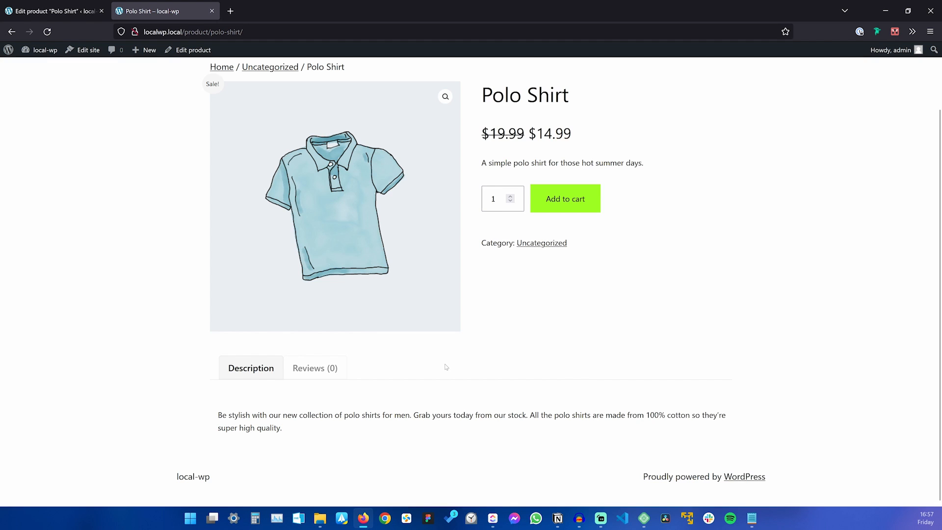
scroll(446, 367, up, 2)
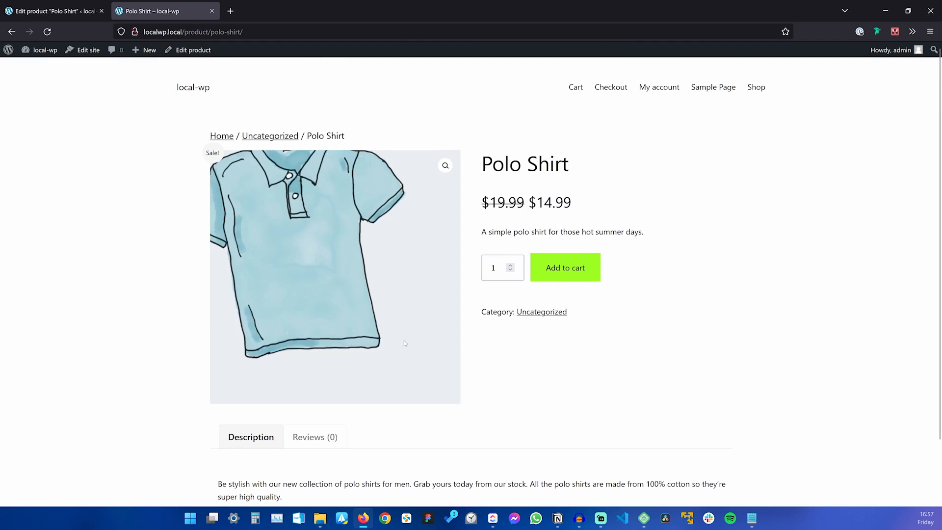
Return to the editor and look up the 300g weight in the simple.txt notes.
click(87, 12)
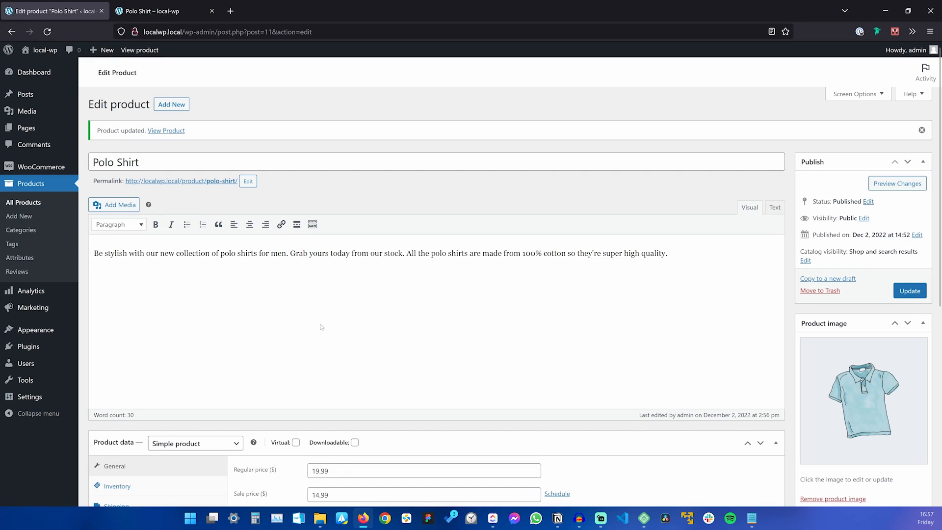
click(751, 518)
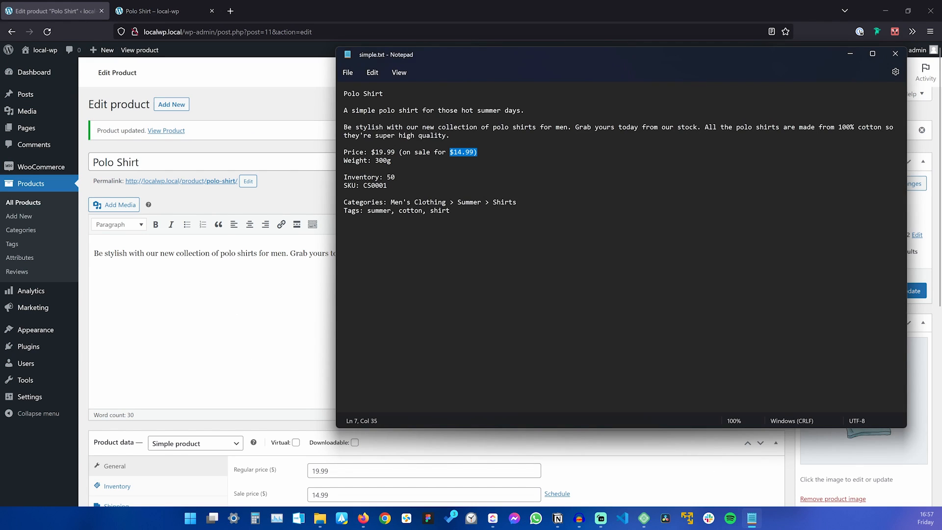
key(Down)
key(shift+Left)
key(shift+Left)
key(shift+Left)
key(shift+Left)
key(alt+Tab)
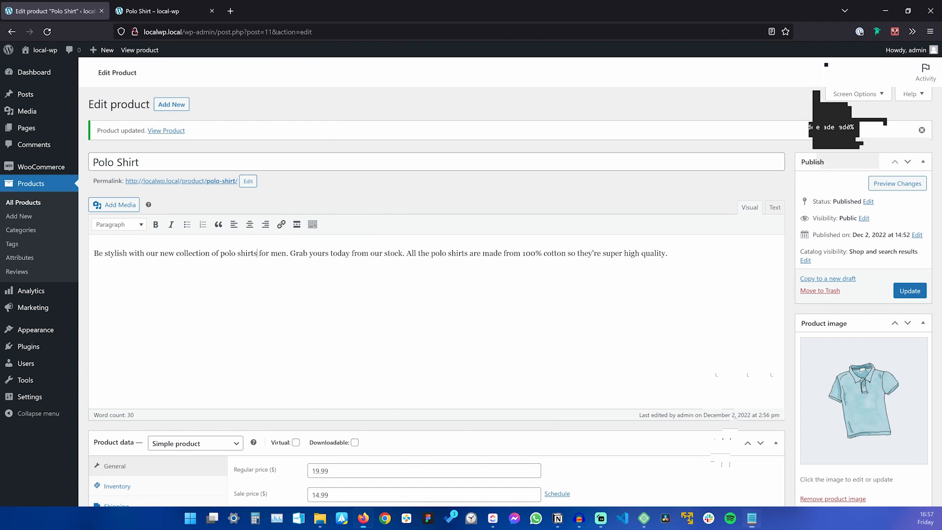
scroll(237, 258, down, 1)
scroll(237, 258, down, 4)
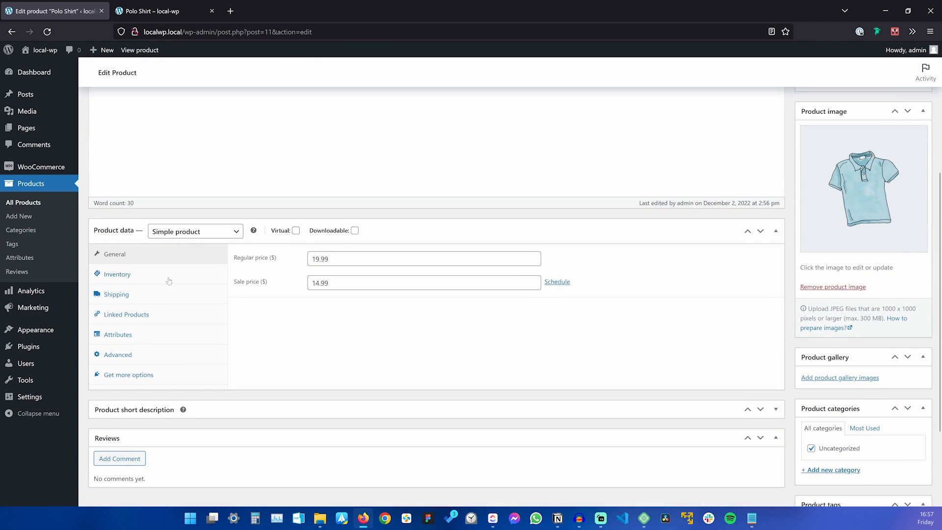
Show the Shipping tab: weight 0 kg, no dimensions, no shipping class.
click(135, 295)
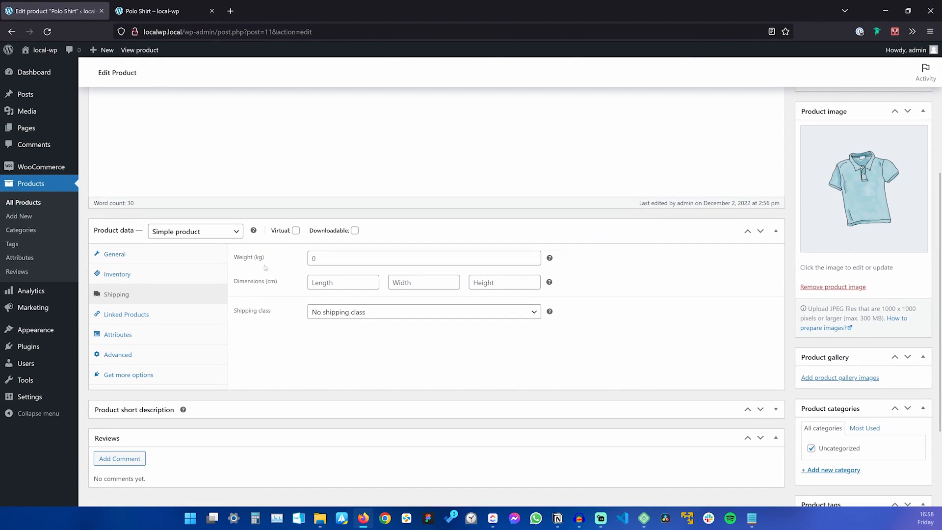
scroll(364, 177, up, 2)
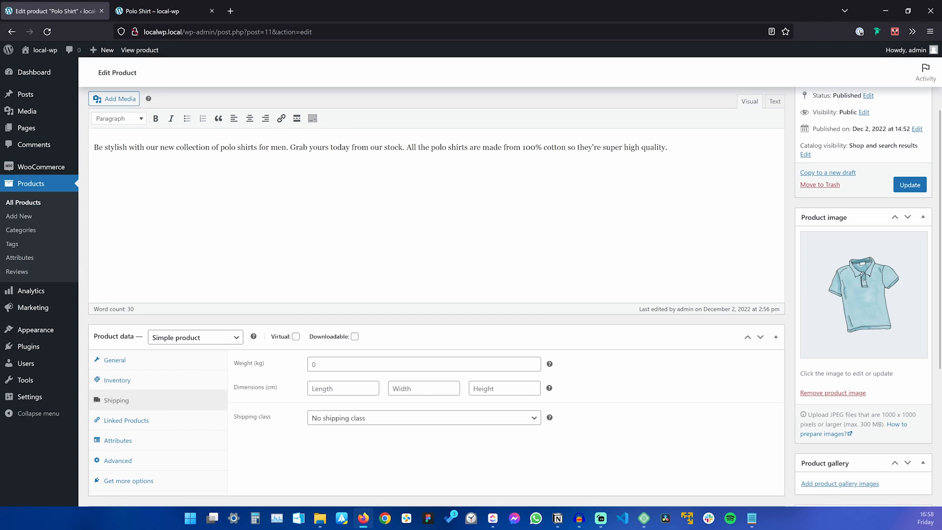
Save WooCommerce product settings with weight in g and dimensions in cm, then open All Products.
click(42, 168)
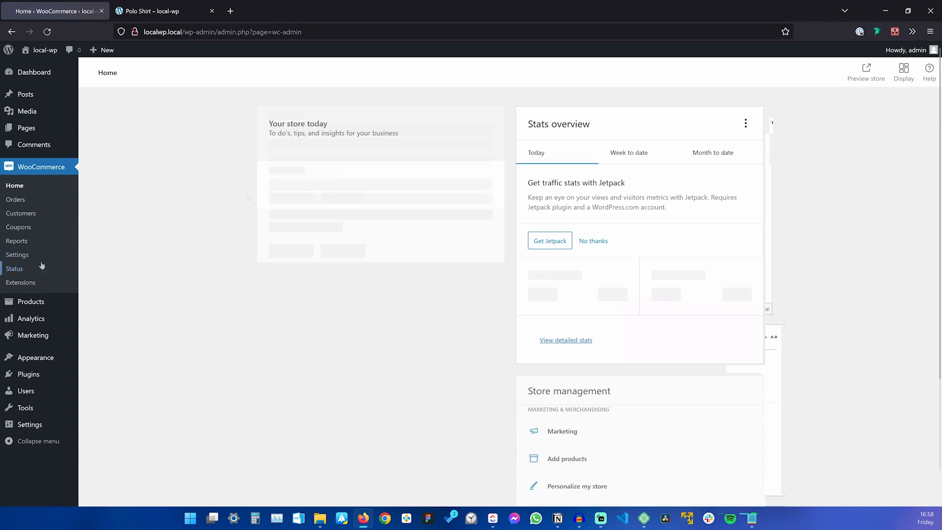
click(25, 252)
click(149, 115)
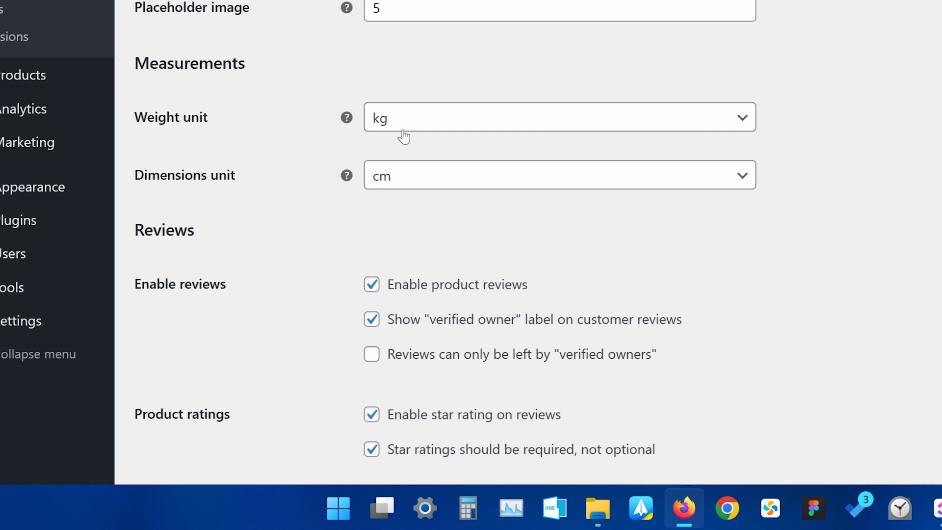
click(394, 118)
click(396, 180)
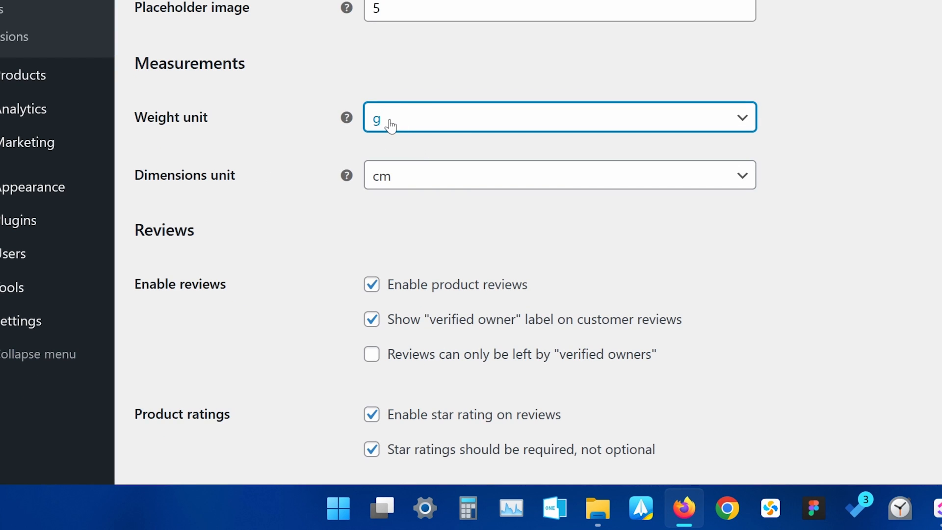
click(411, 180)
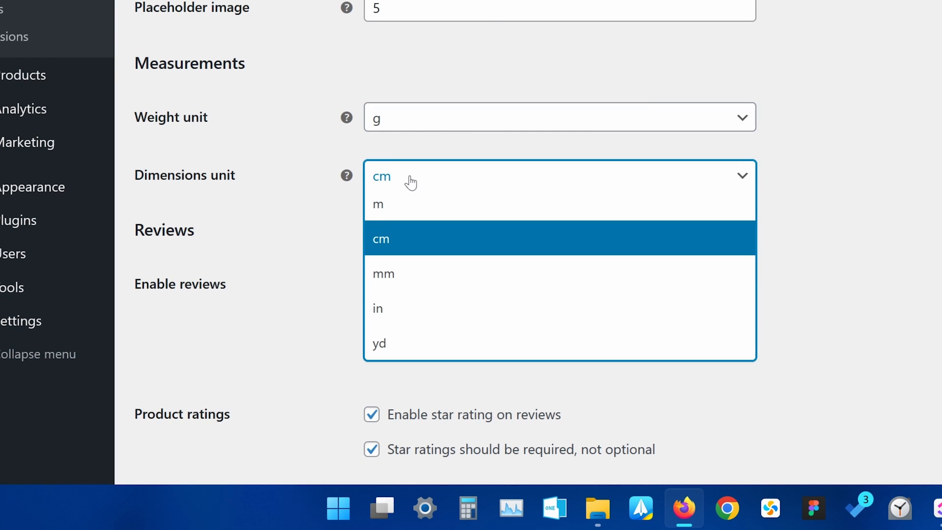
click(400, 240)
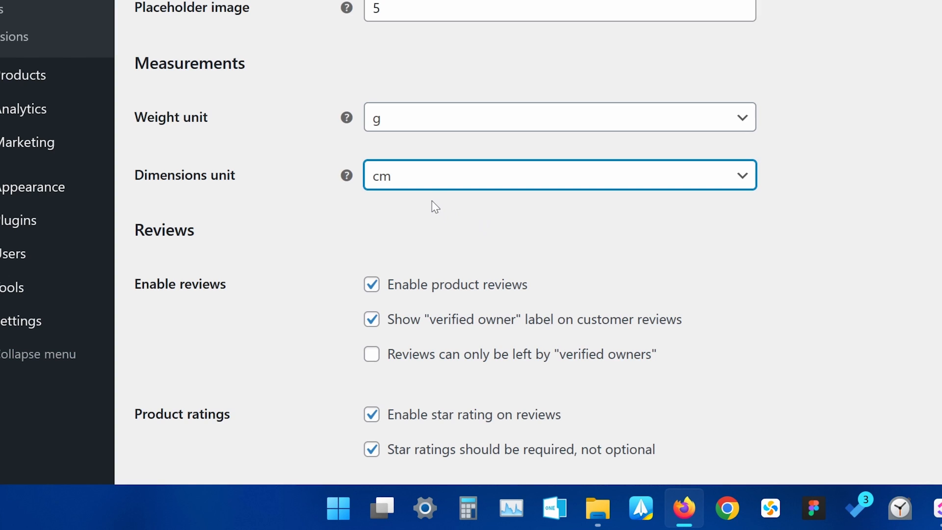
click(416, 177)
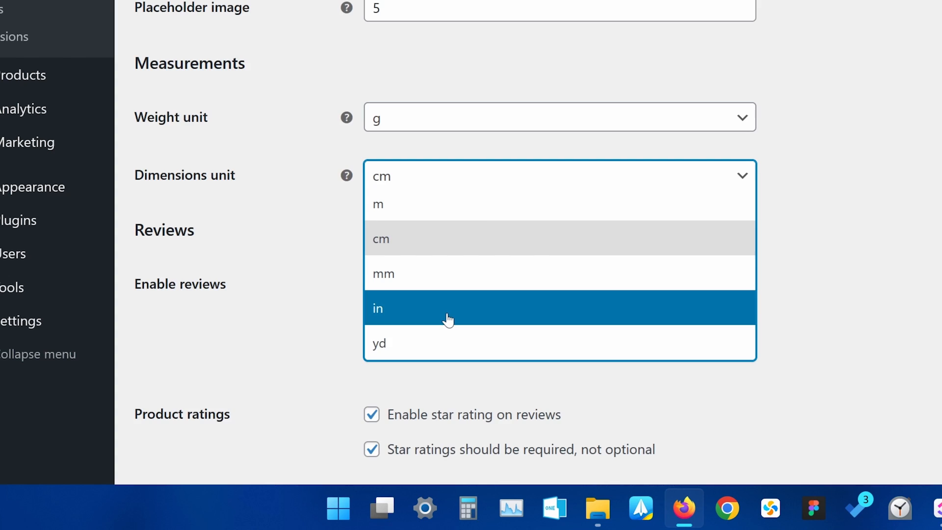
click(164, 391)
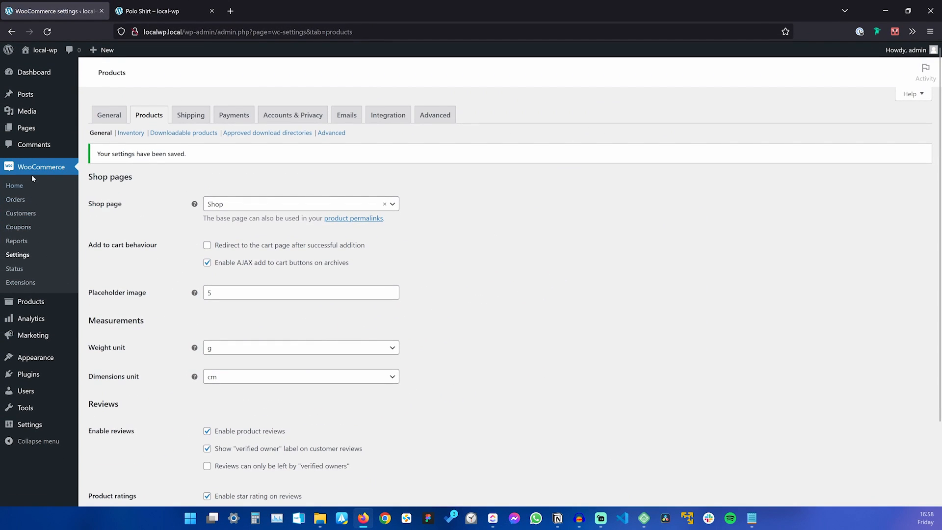
click(35, 302)
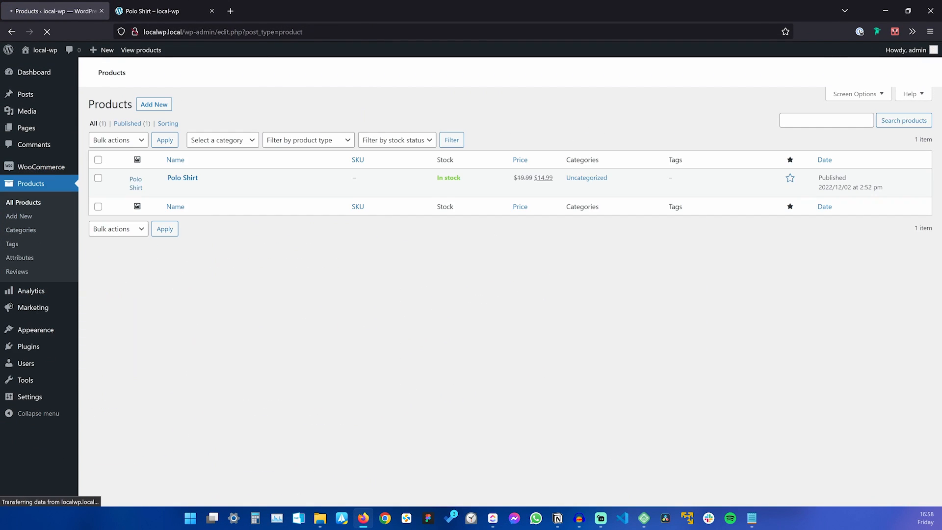
Edit the Polo Shirt and set its shipping weight to 300 g.
click(183, 177)
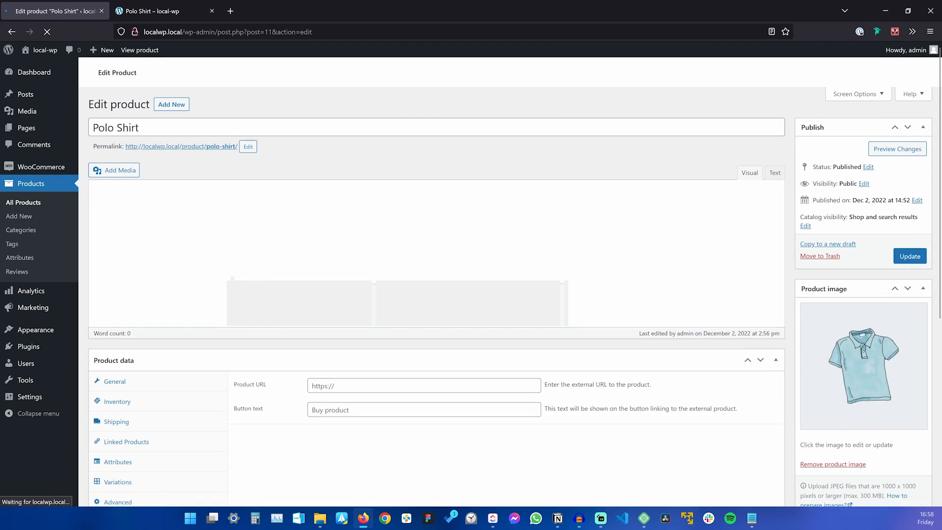
scroll(123, 368, down, 2)
click(121, 368)
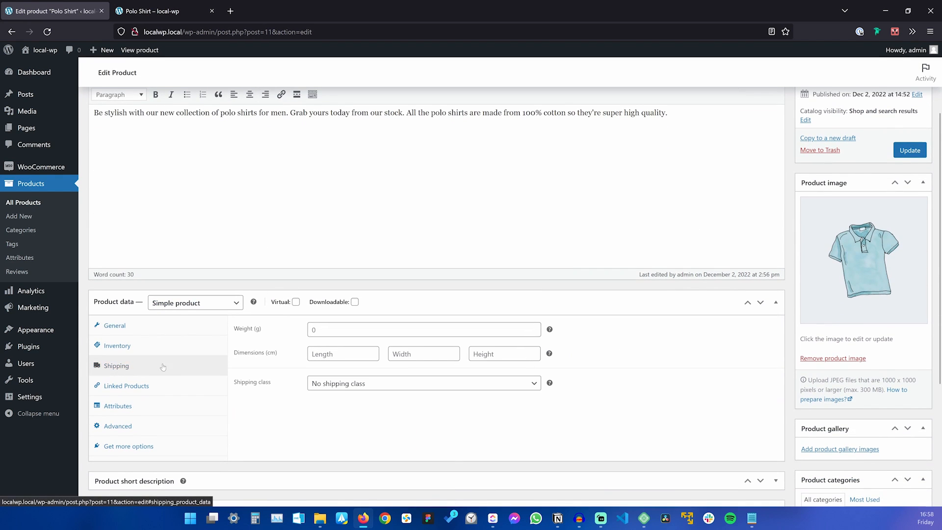
click(334, 329)
text(300)
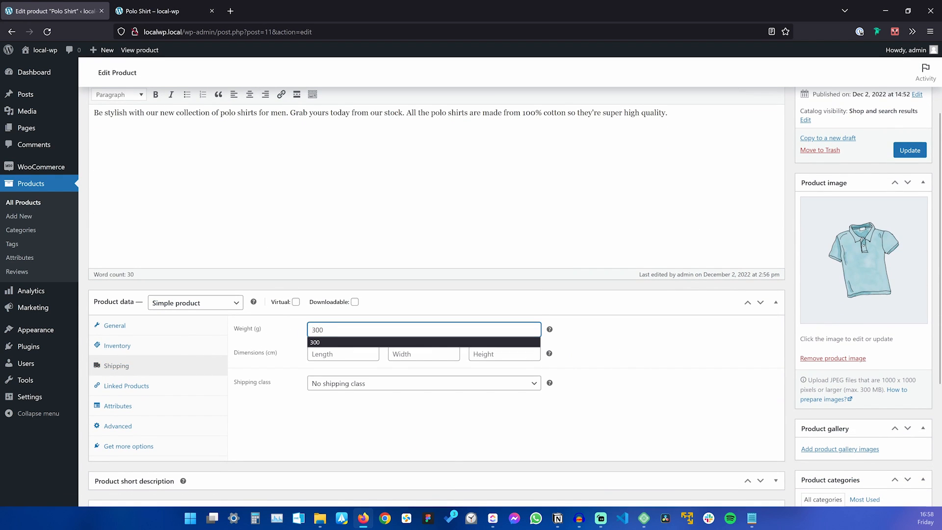
click(342, 435)
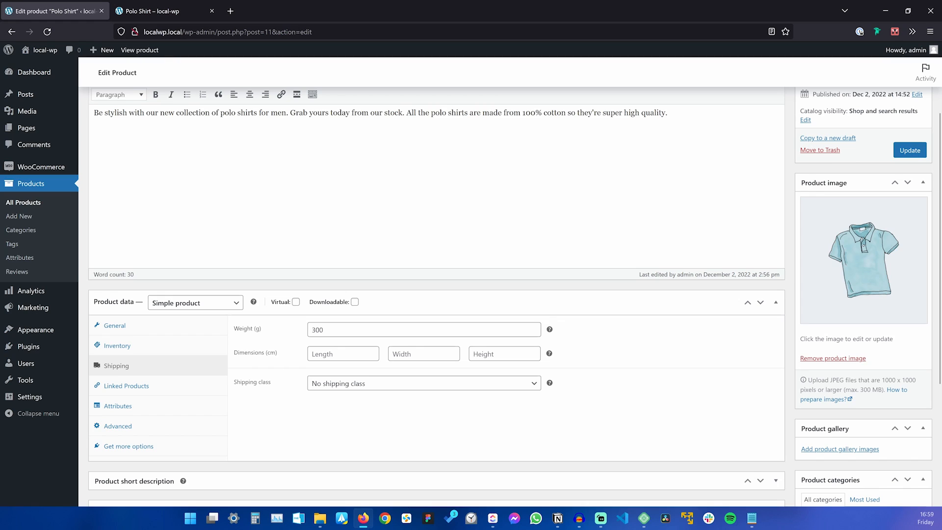
Enter dimensions 50 × 40 × 120 cm and update the product.
click(370, 361)
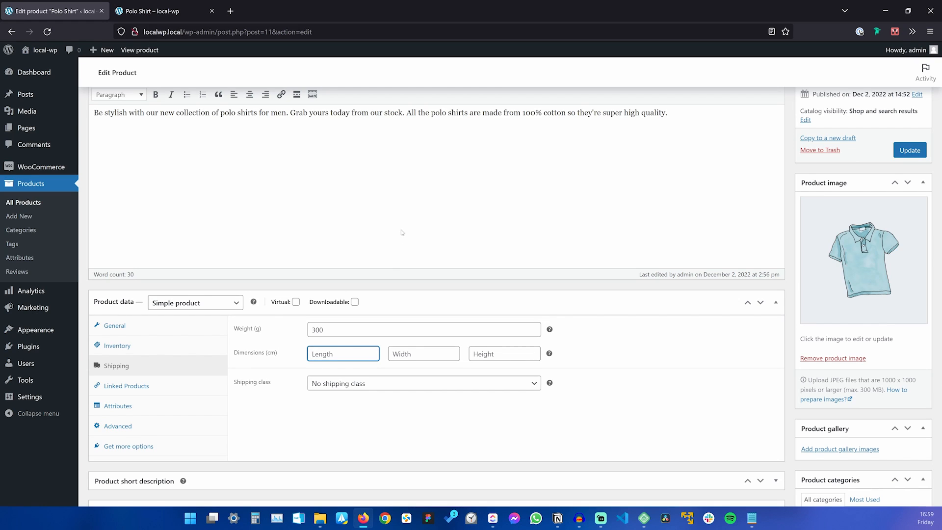
text(50)
key(Tab)
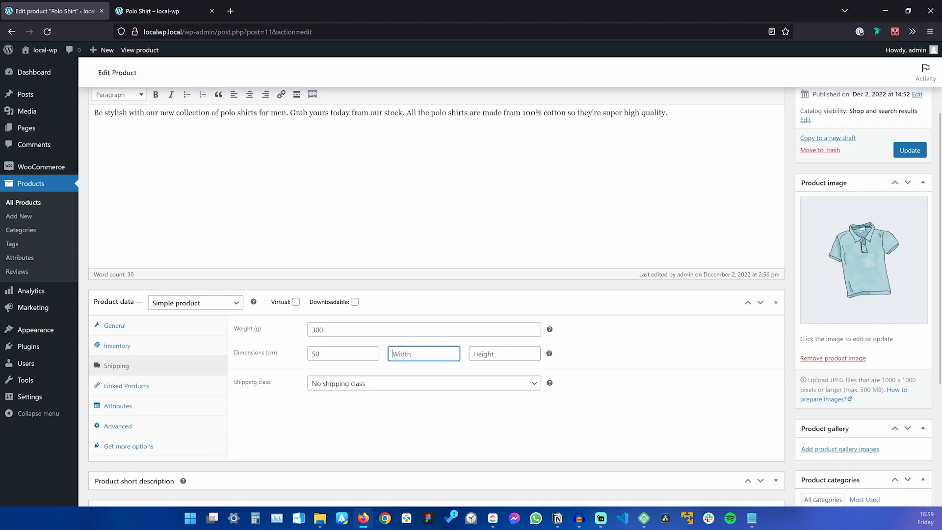
text(40)
key(Tab)
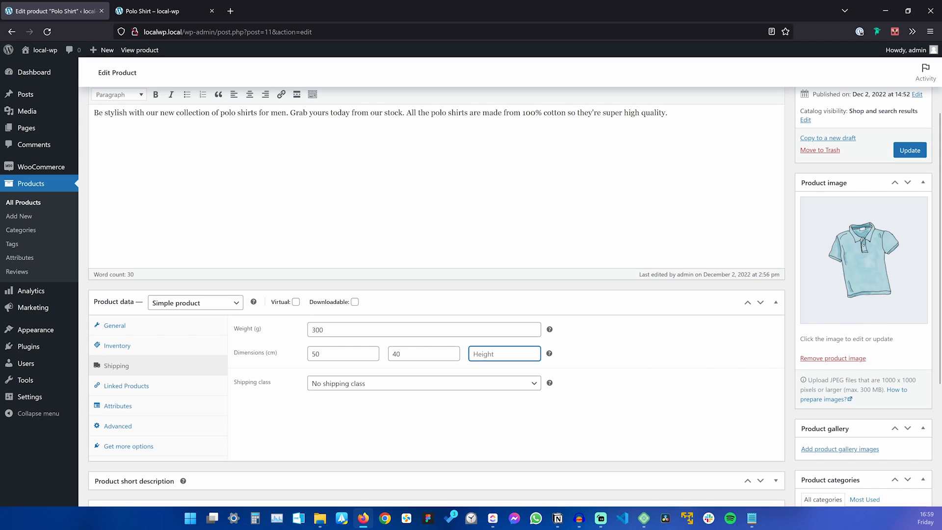
text(120)
click(406, 403)
scroll(437, 295, down, 3)
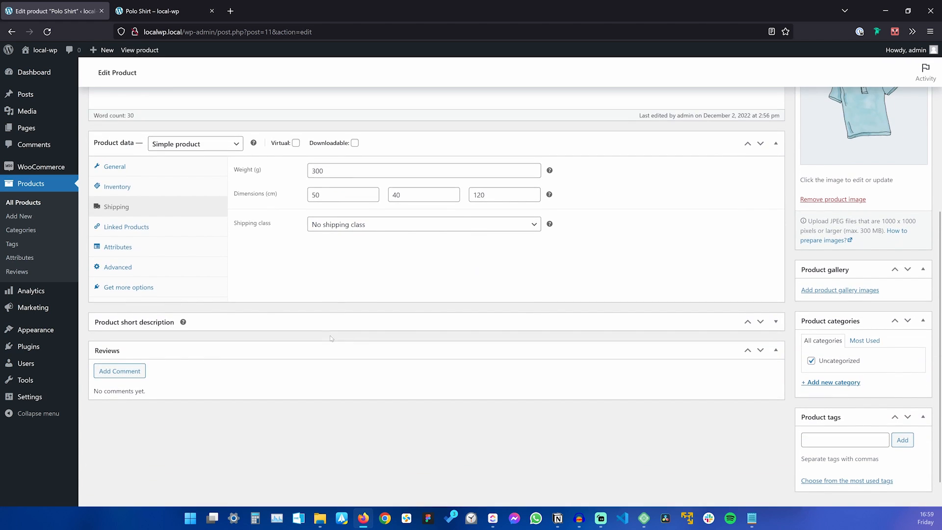
scroll(436, 294, up, 3)
click(910, 150)
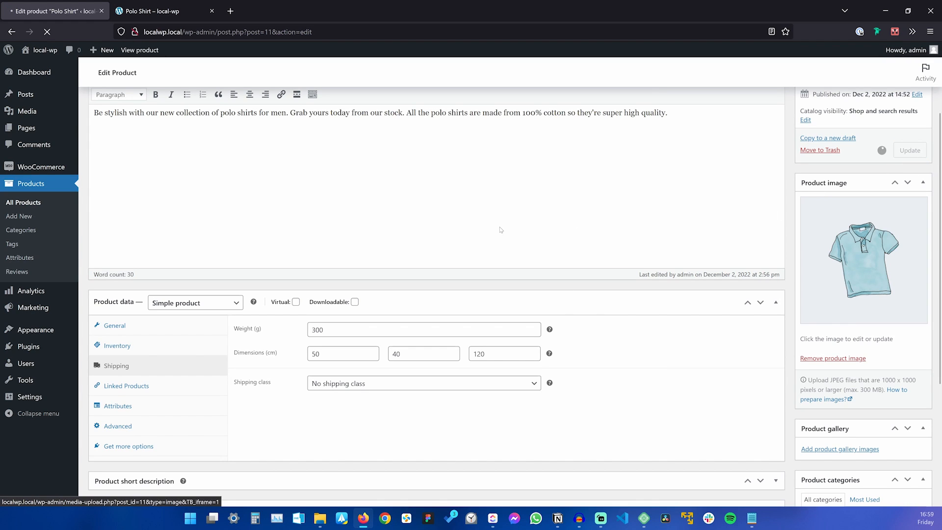
Reload the storefront page and verify Weight 300 g and Dimensions 50 × 40 × 120 cm.
click(161, 12)
scroll(206, 396, down, 2)
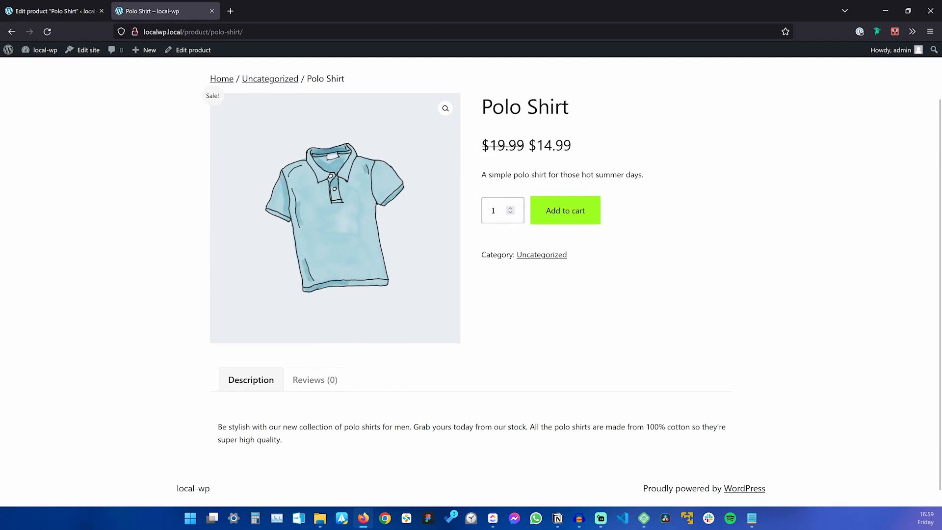
key(F5)
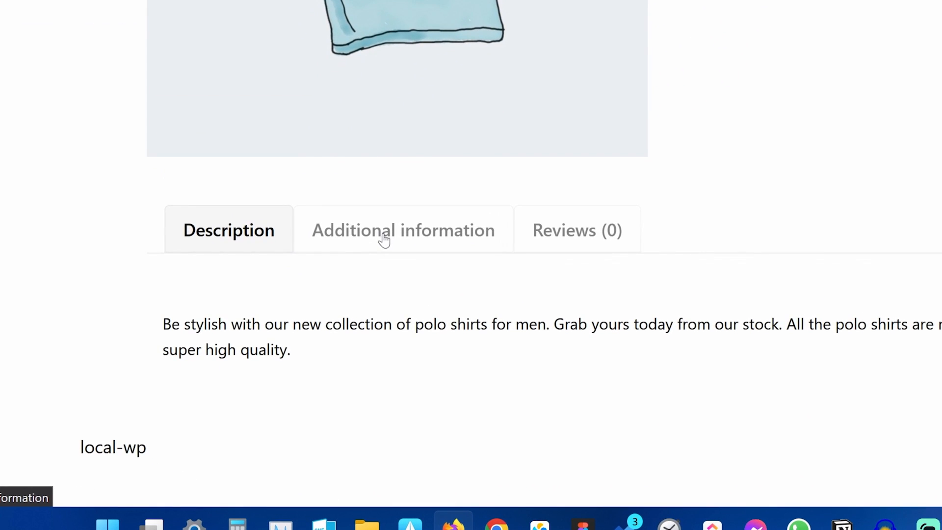
click(423, 237)
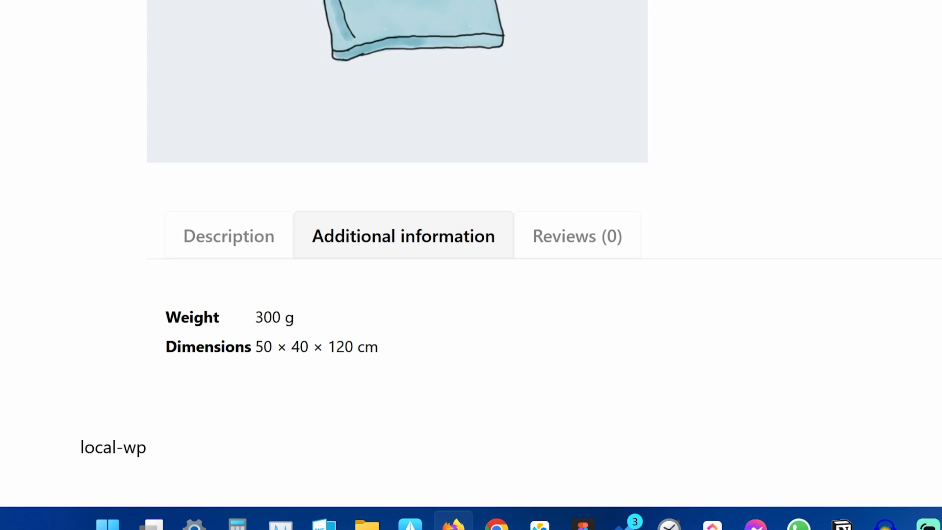
drag(254, 319, 318, 326)
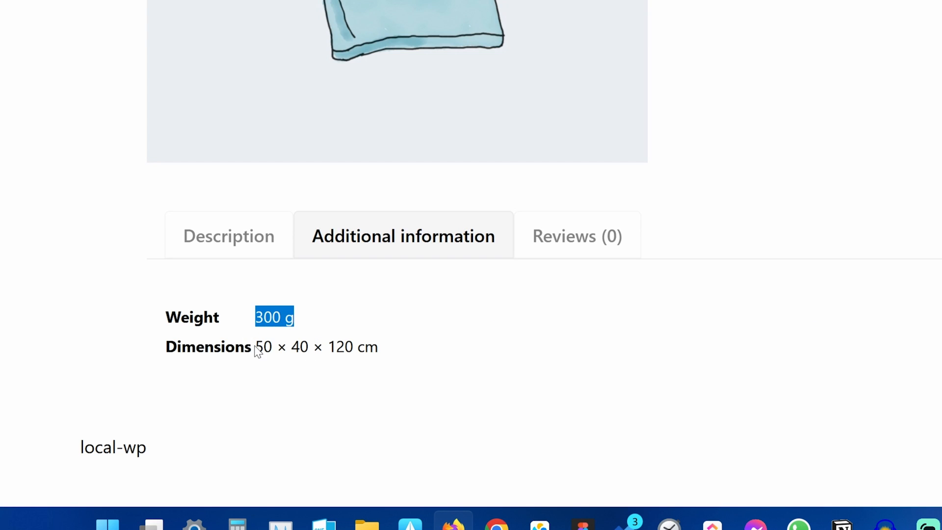
drag(255, 350, 416, 352)
click(436, 352)
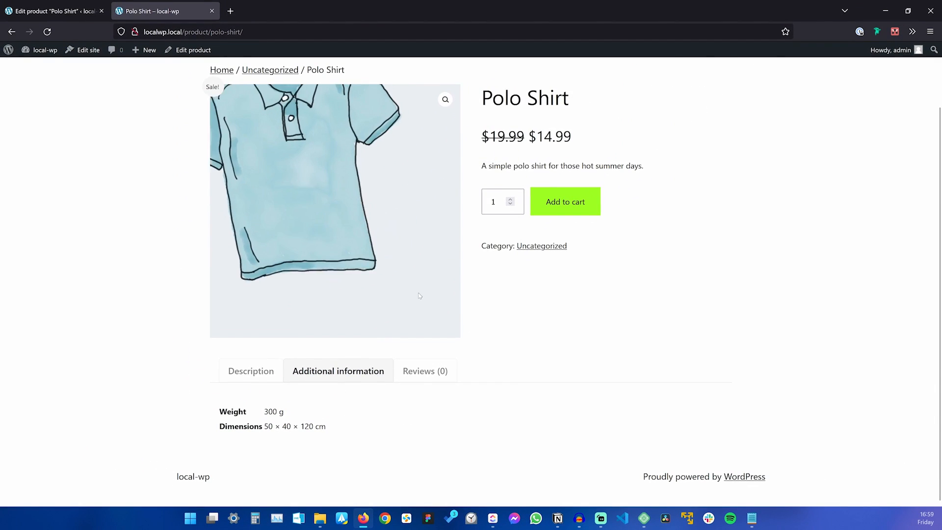
click(260, 372)
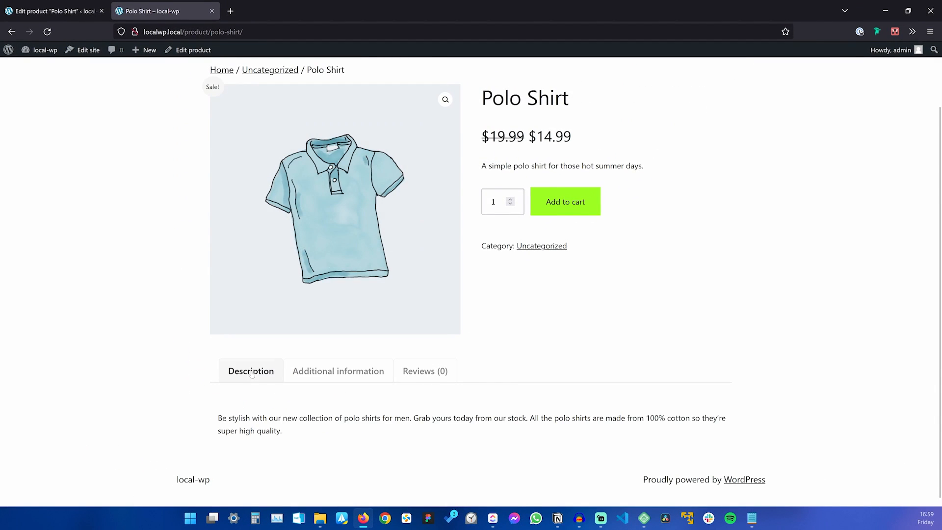
scroll(555, 315, up, 2)
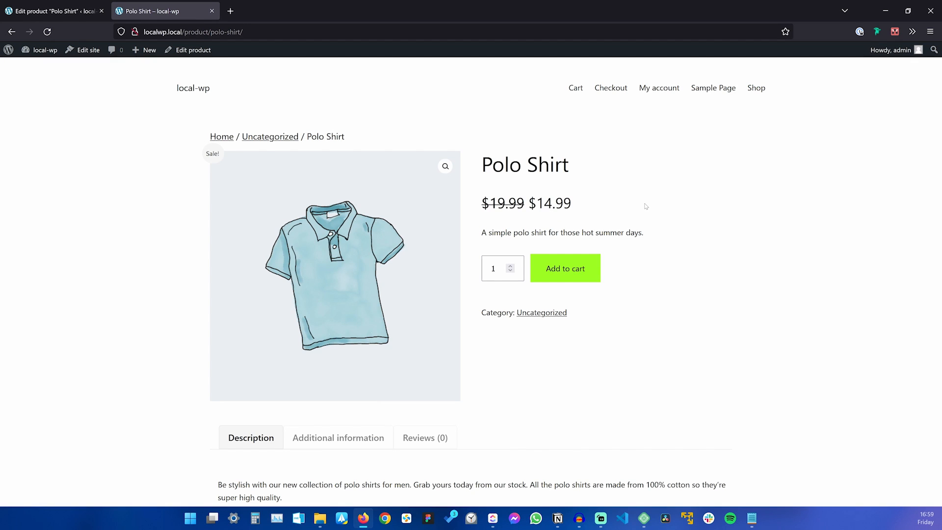
Look up the 50 units in simple.txt, then enable Manage stock with quantity 50 and save.
click(750, 518)
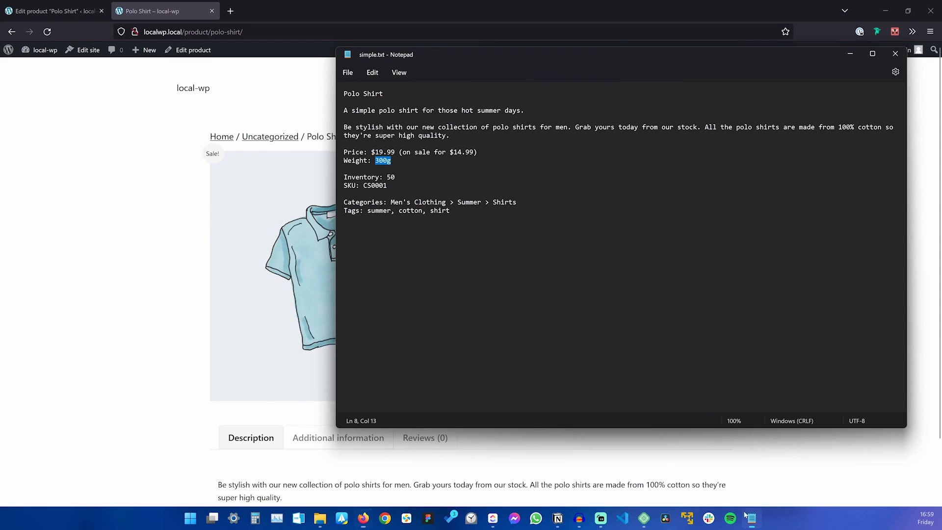
click(396, 177)
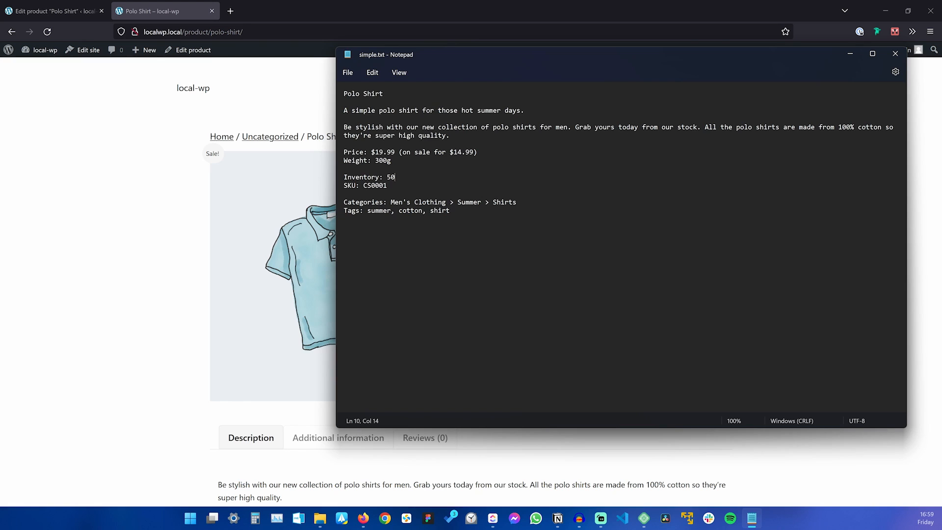
click(751, 518)
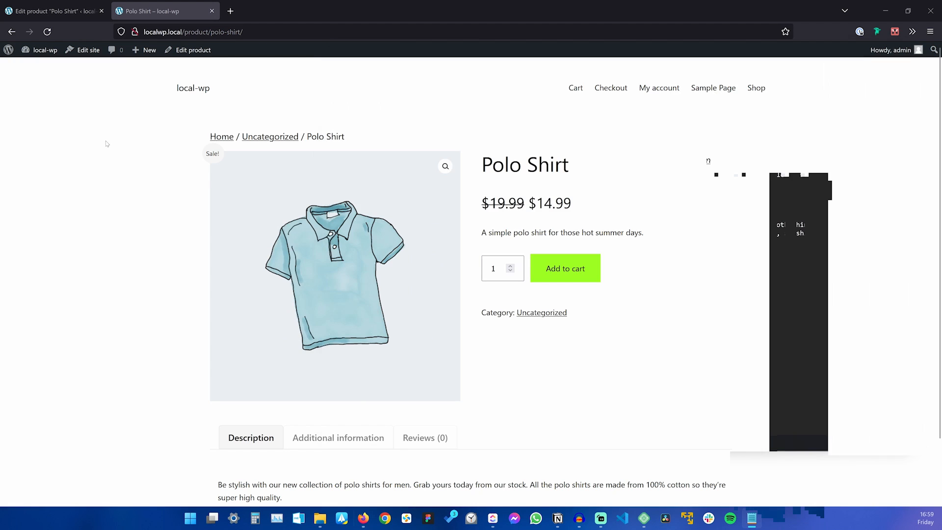
click(49, 11)
scroll(280, 248, down, 4)
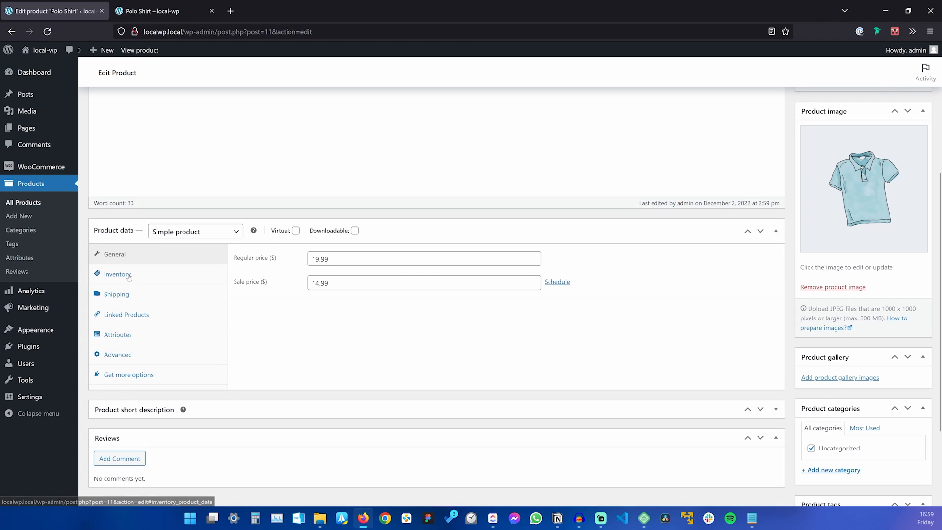
click(129, 276)
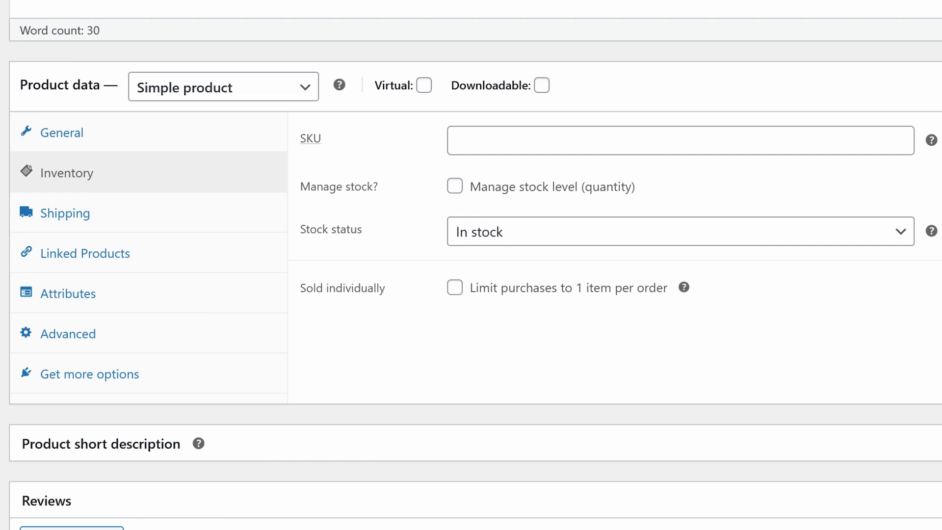
click(454, 187)
key(Tab)
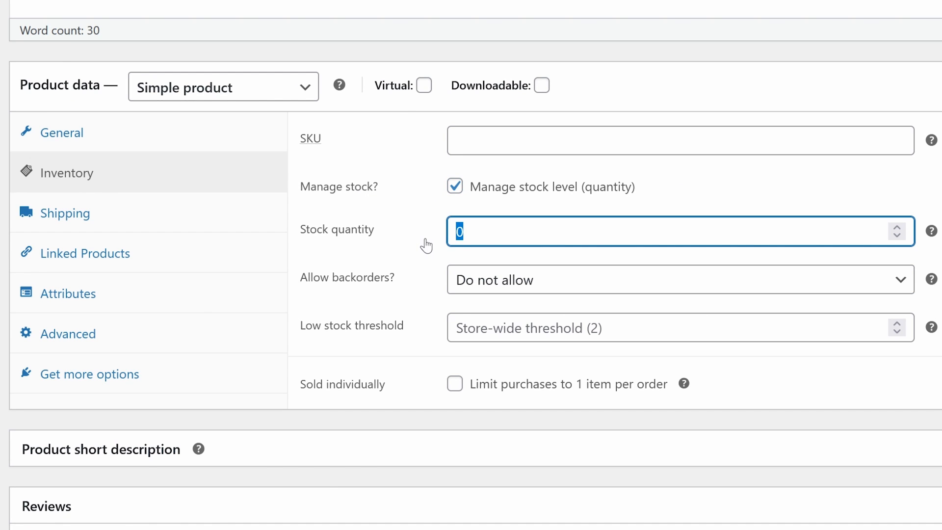
text(50)
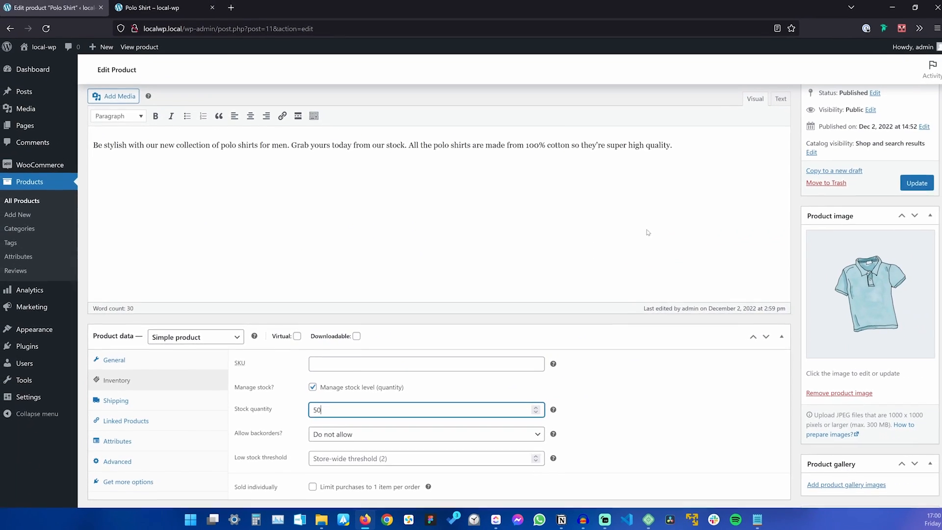
key(Return)
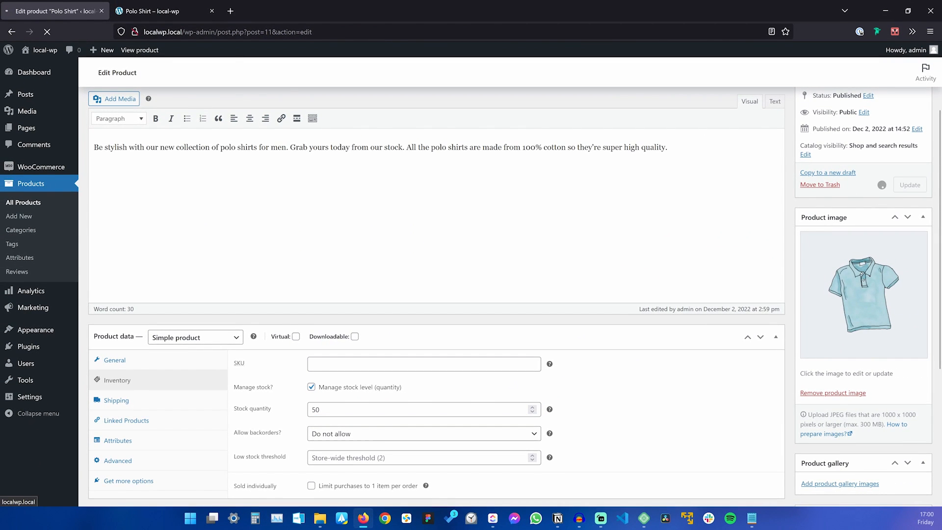
Confirm the storefront page shows 50 in stock, trying an order quantity of 5.
click(161, 11)
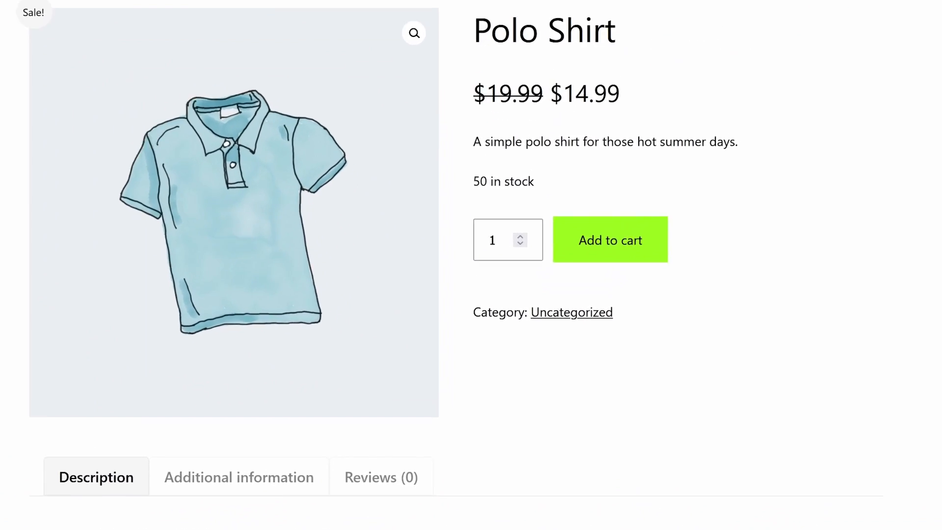
drag(545, 180, 473, 181)
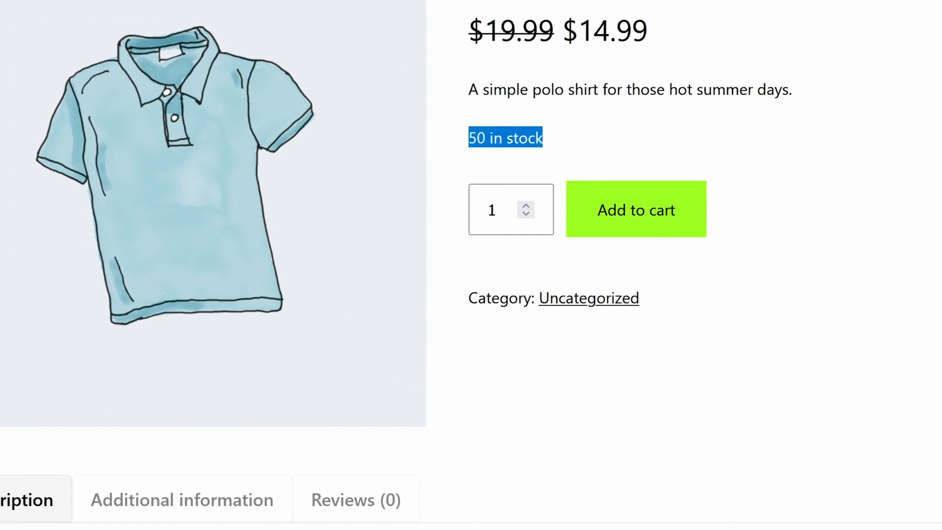
drag(469, 139, 466, 140)
click(521, 164)
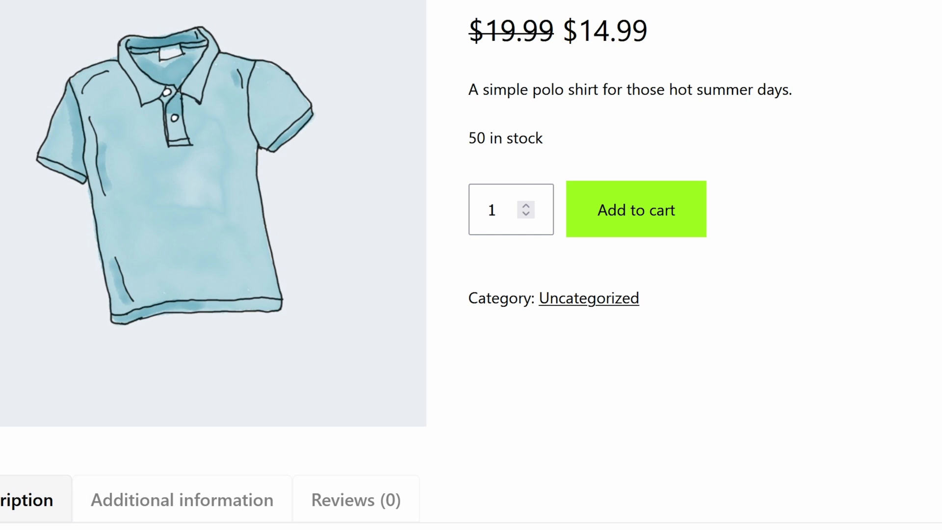
click(526, 206)
click(526, 207)
click(525, 206)
click(526, 206)
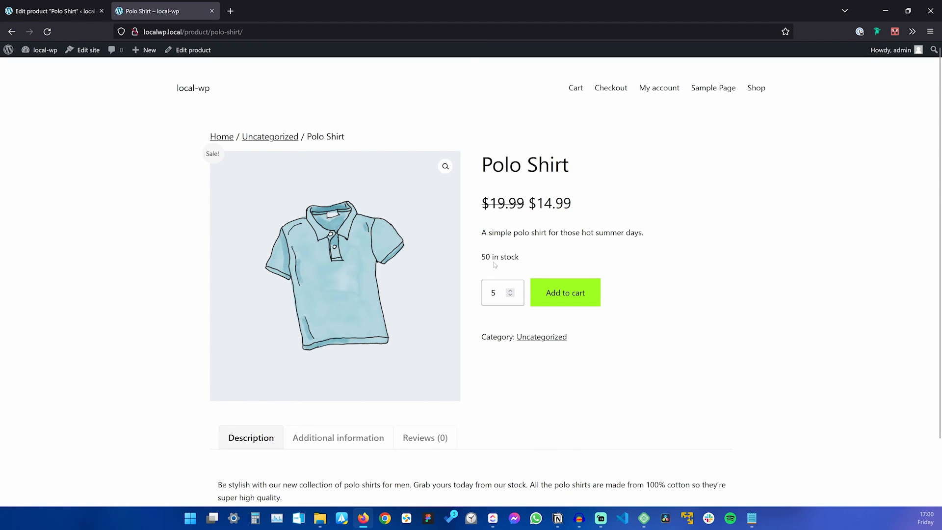
drag(490, 257, 481, 257)
click(525, 269)
click(44, 11)
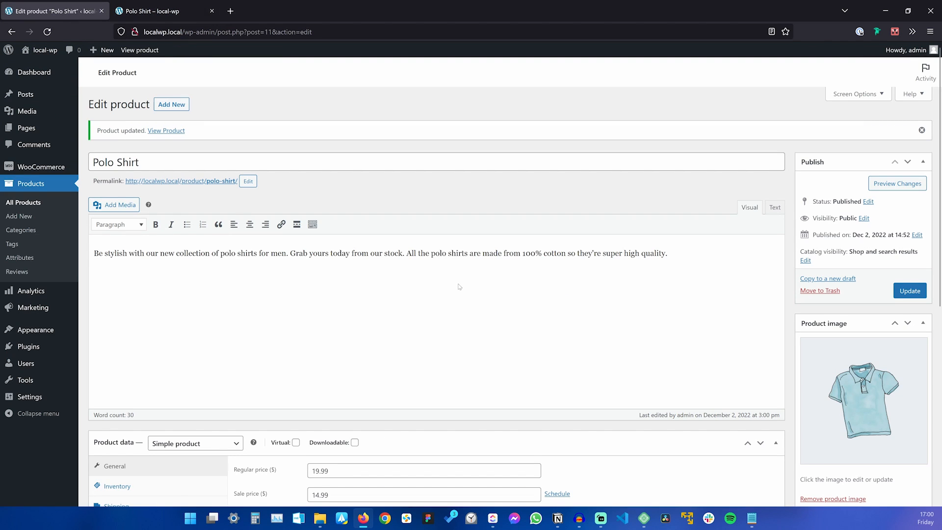
Try test SKU text 'ttt111' in Inventory, clear it, then open an adidas product in a new tab.
scroll(432, 285, down, 3)
click(139, 330)
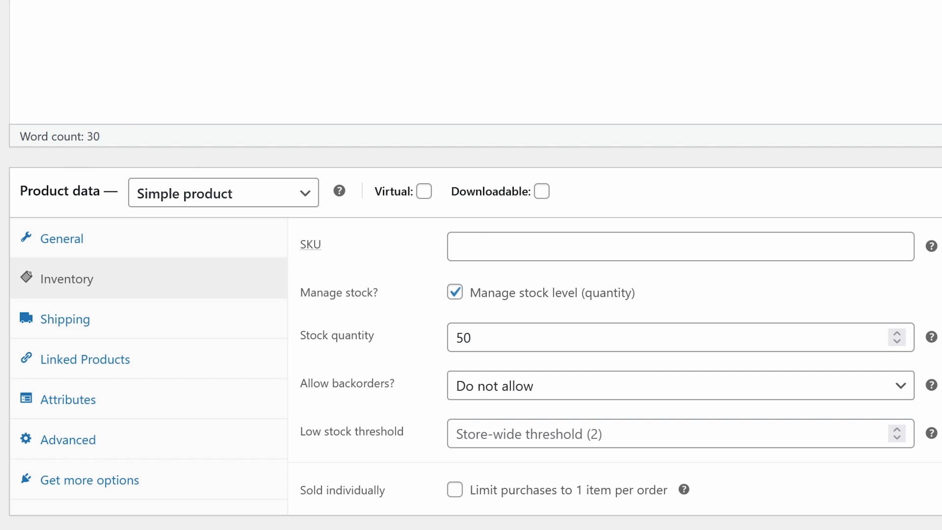
click(471, 246)
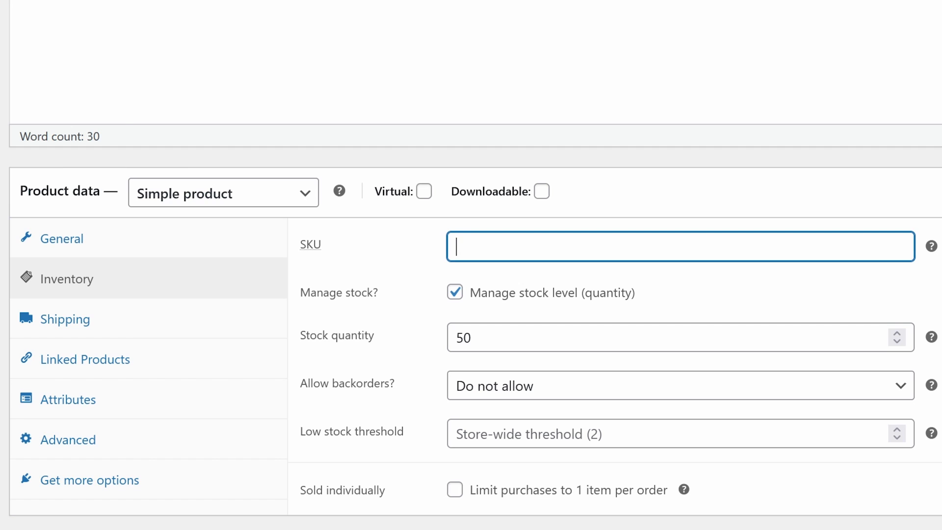
text(ttt111)
key(BackSpace)
key(BackSpace)
key(BackSpace)
key(BackSpace)
key(BackSpace)
key(BackSpace)
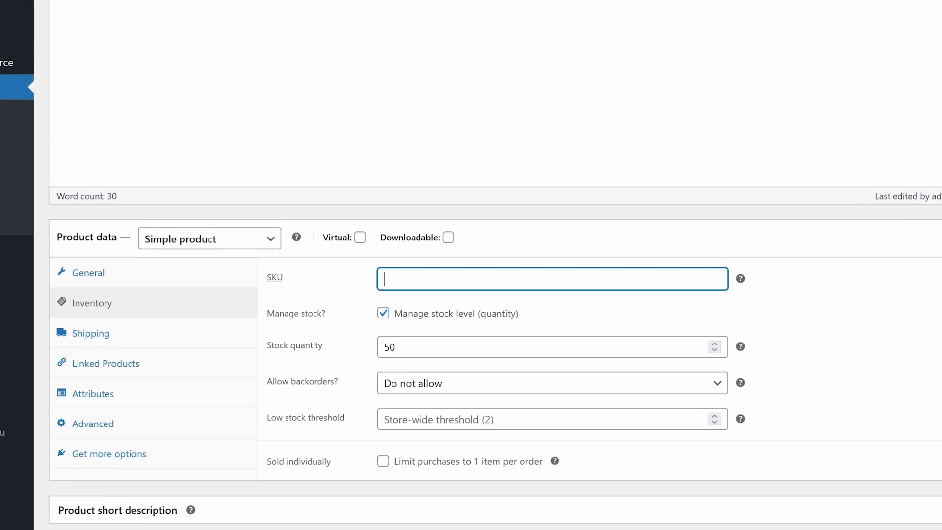
click(232, 14)
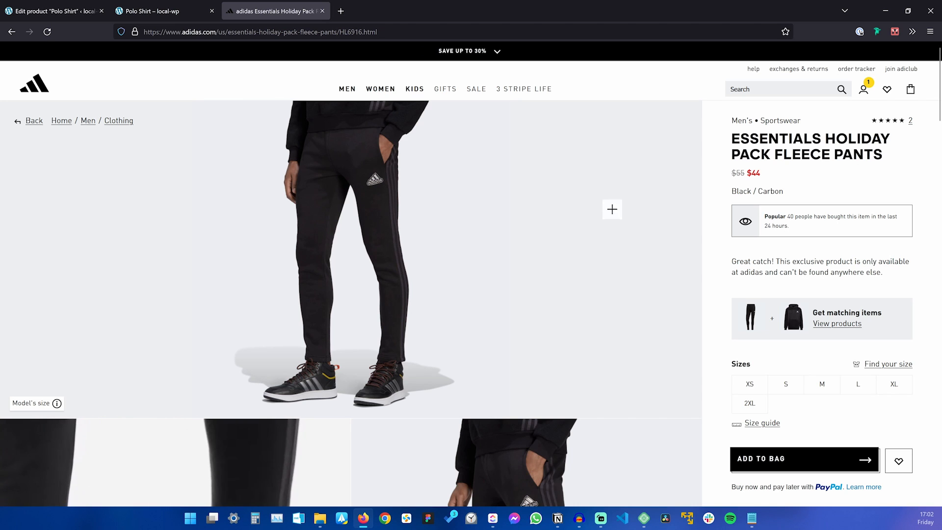
Expand the fleece pants' Details and select product code HL6916 to search Google.
scroll(506, 282, down, 5)
scroll(506, 283, down, 5)
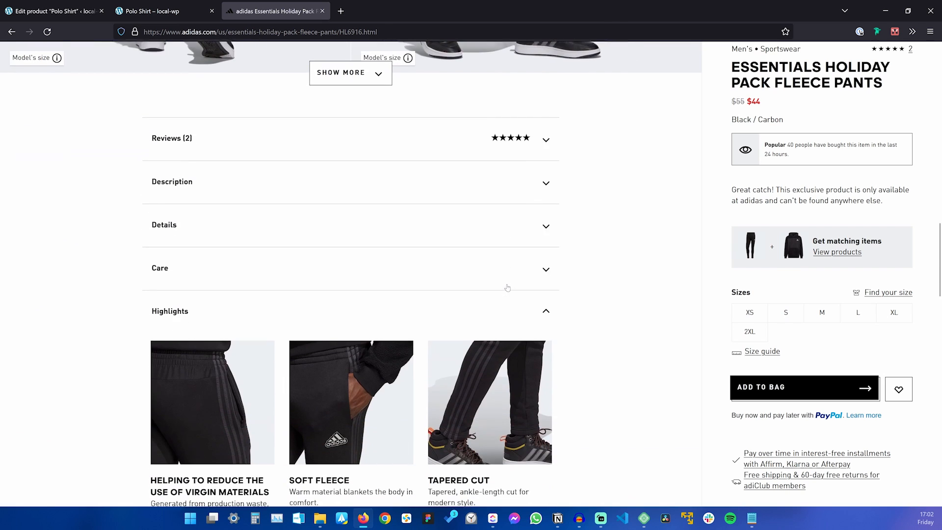
click(235, 217)
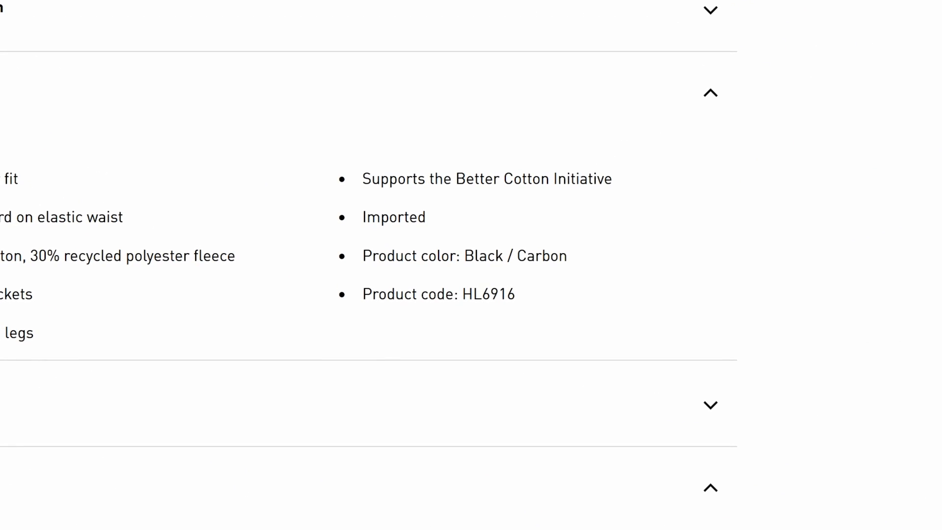
double_click(488, 295)
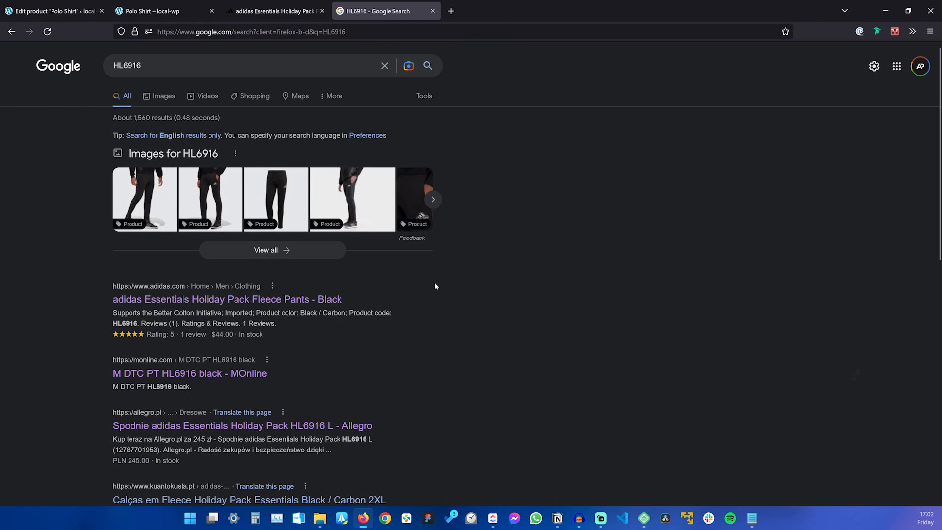
Open the Allegro search result in a new tab and dismiss its survey pop-up.
scroll(370, 302, down, 3)
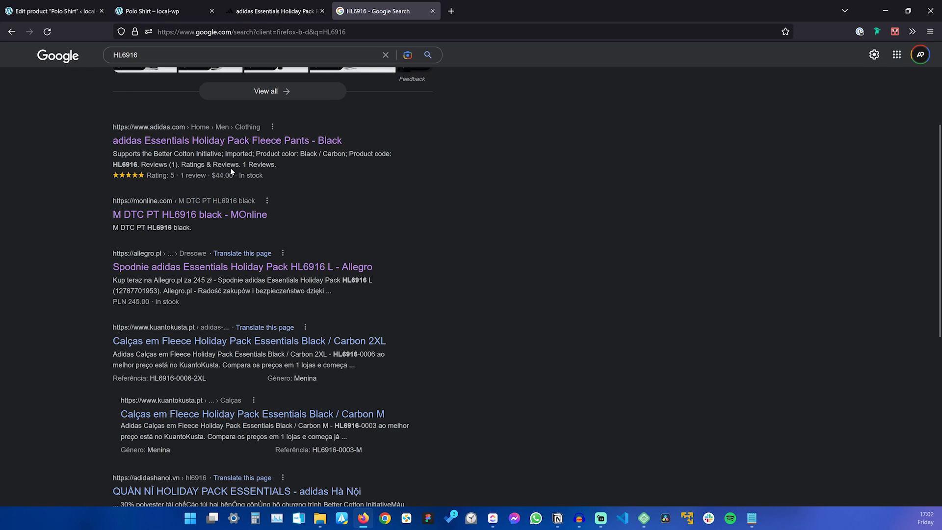
middle_click(202, 274)
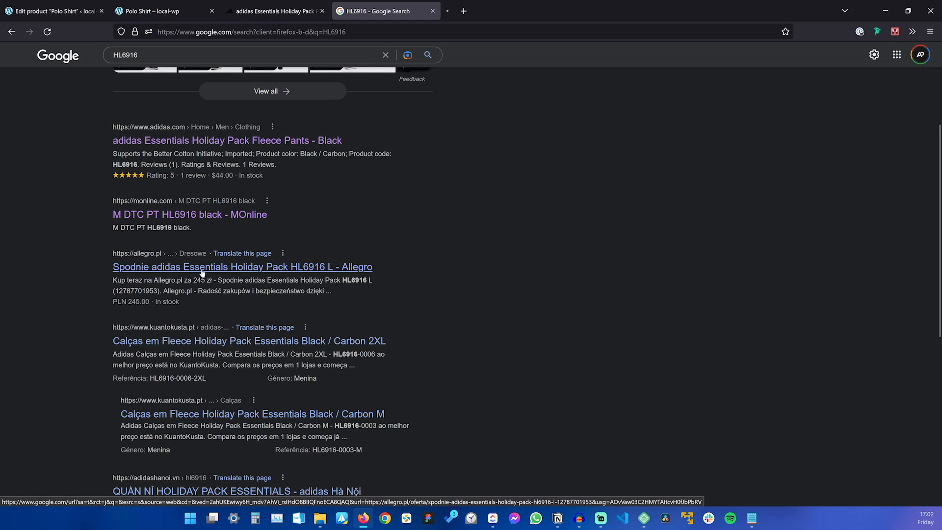
click(481, 10)
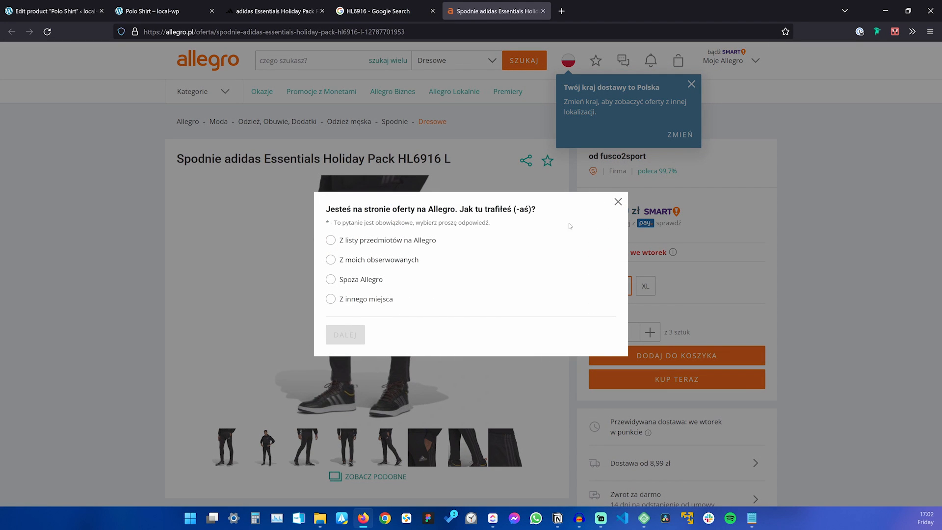
click(618, 202)
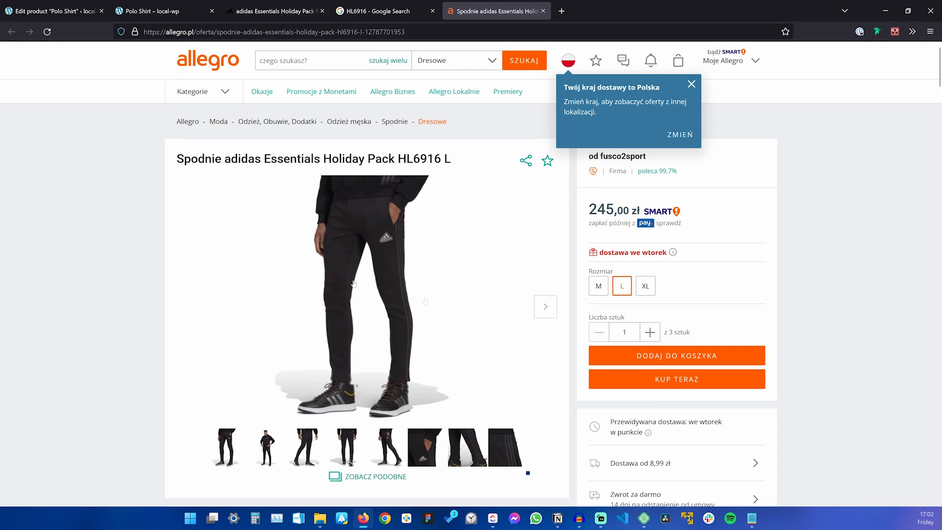
Close the Allegro, Google and adidas tabs, returning to the Polo Shirt page.
middle_click(501, 16)
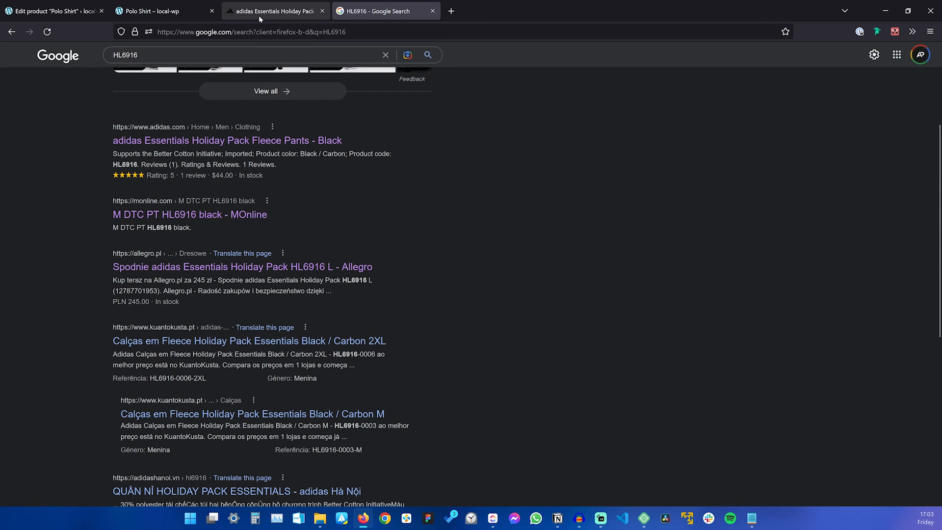
middle_click(342, 19)
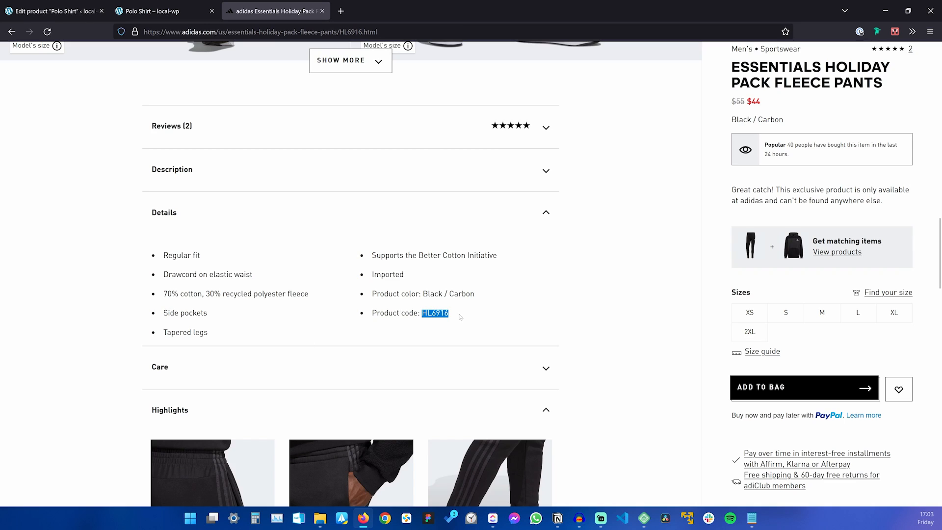
click(601, 297)
double_click(435, 313)
click(489, 313)
Copy CS0001 from the simple.txt notes into the Polo Shirt's SKU field.
middle_click(272, 8)
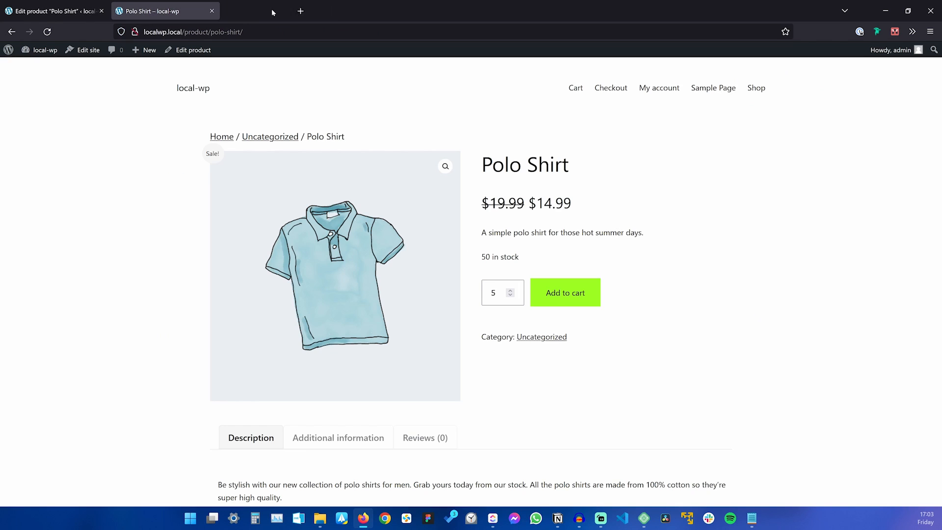
key(ctrl+Tab)
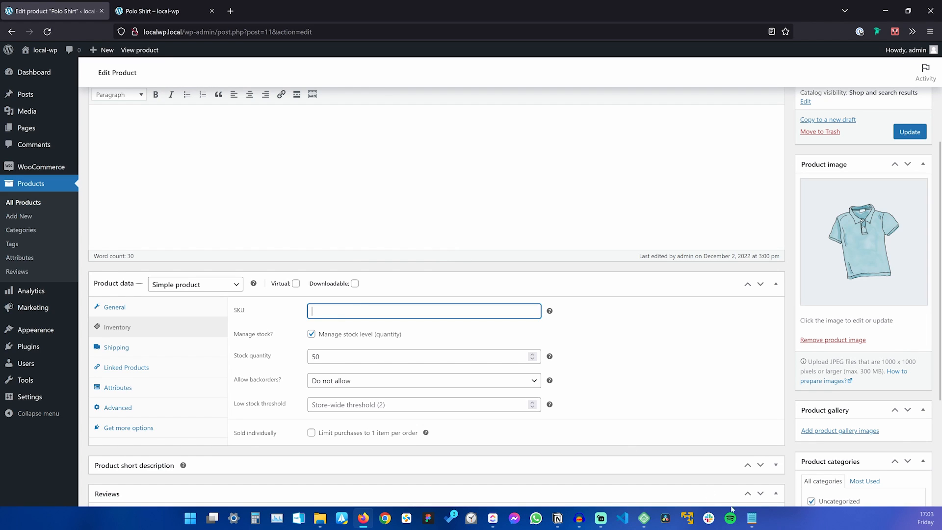
click(752, 519)
double_click(375, 186)
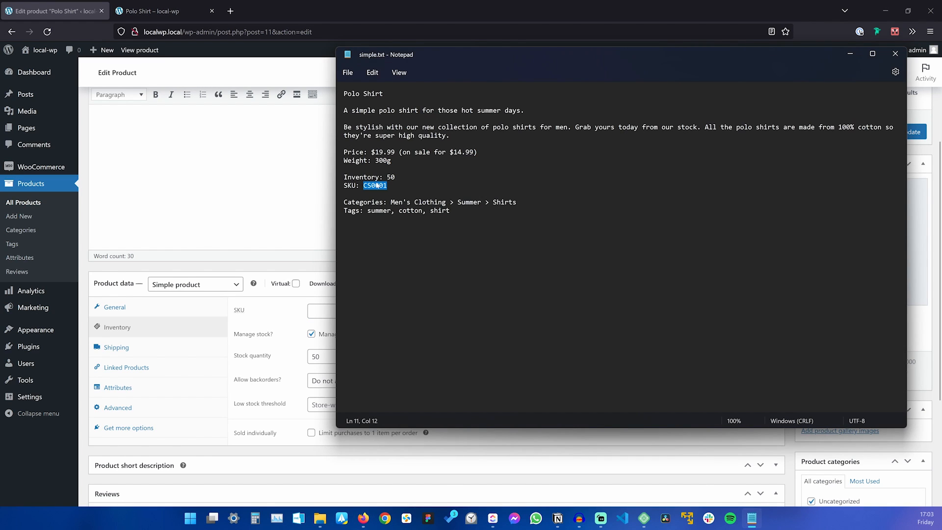
key(ctrl+c)
click(320, 311)
key(ctrl+v)
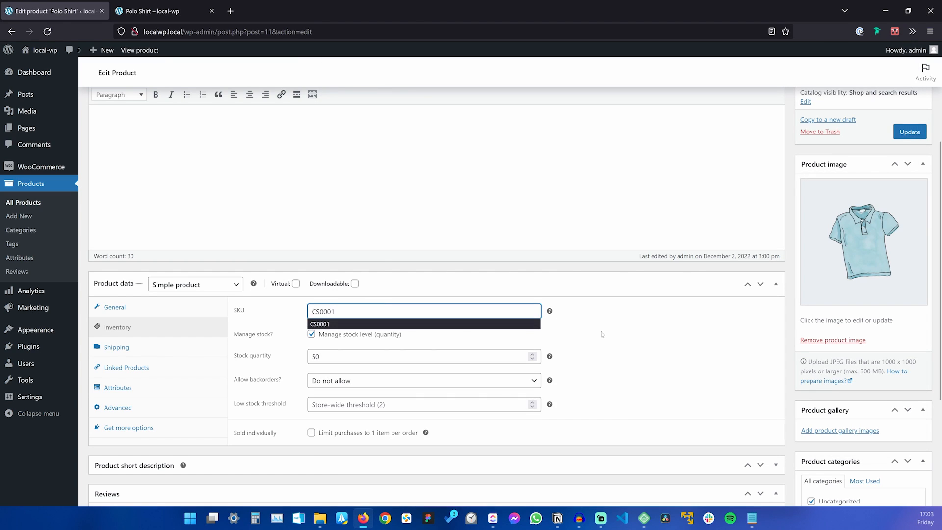
click(631, 328)
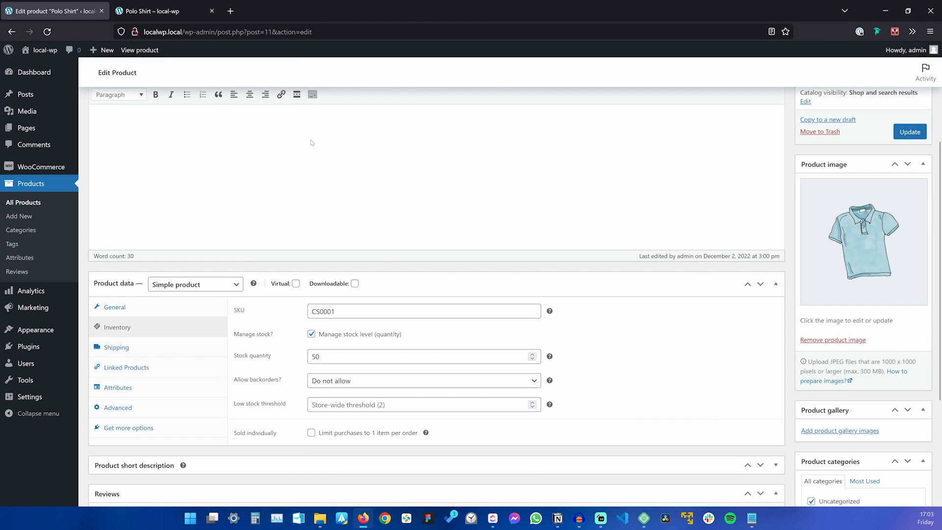
Try other final SKU digits (2, 3, 5), then restore the SKU to CS0001.
drag(335, 311, 320, 311)
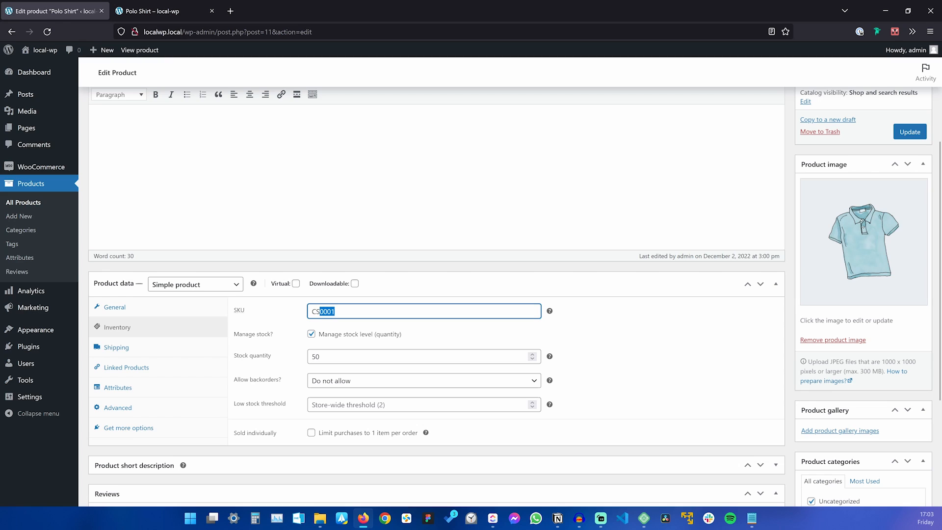
click(336, 311)
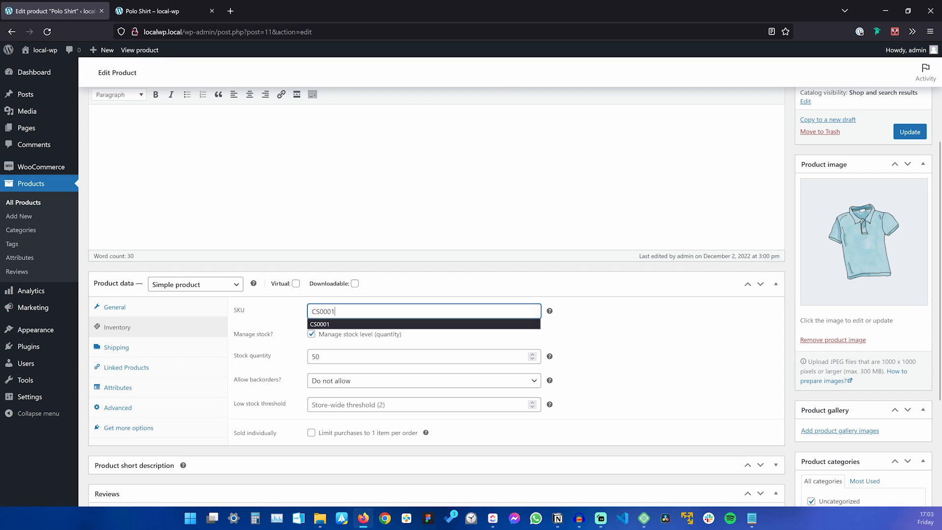
key(BackSpace)
text(2)
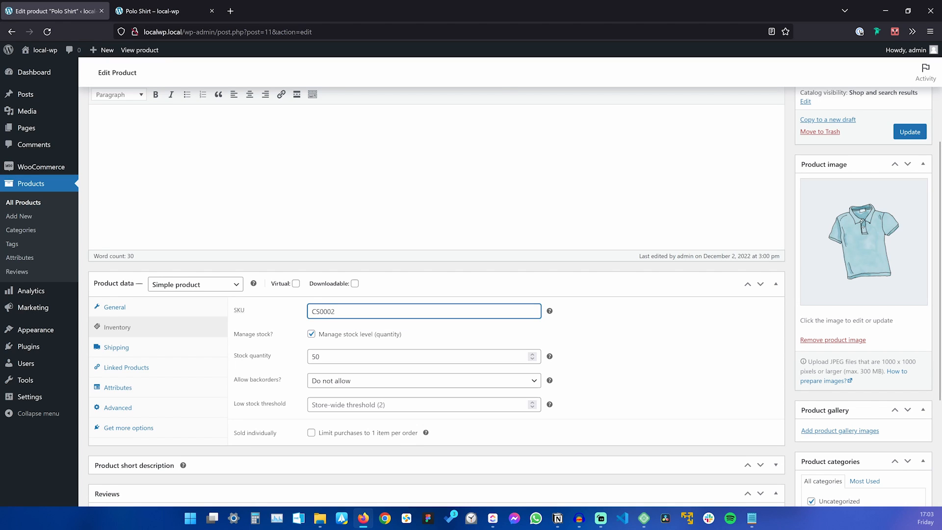
key(BackSpace)
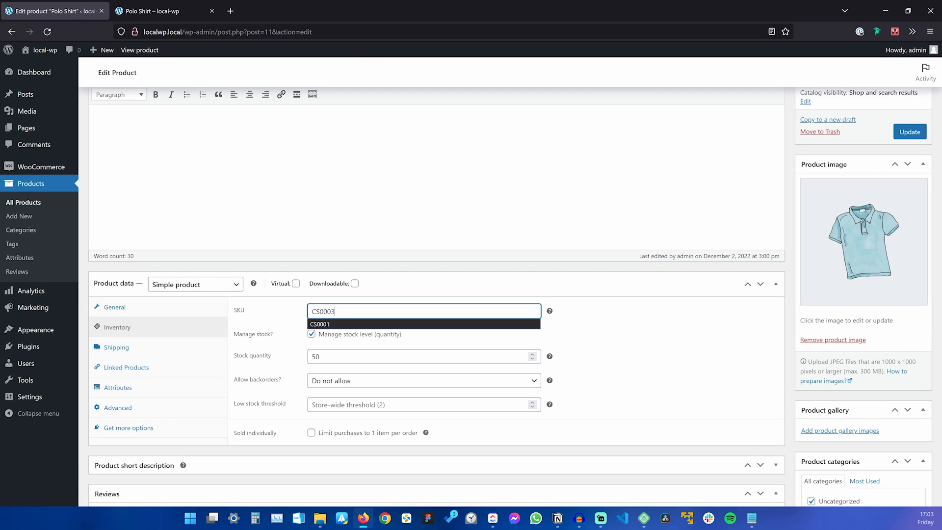
text(3)
key(BackSpace)
text(5)
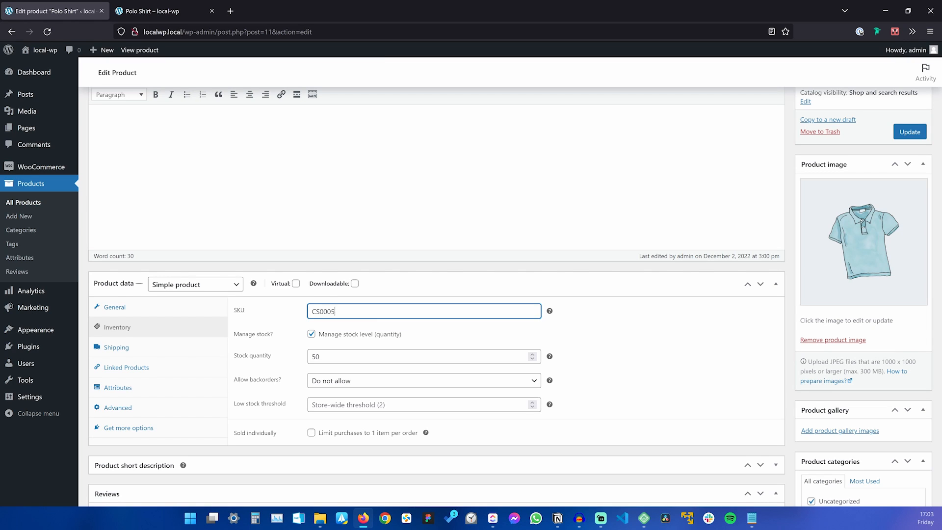
key(BackSpace)
text(1)
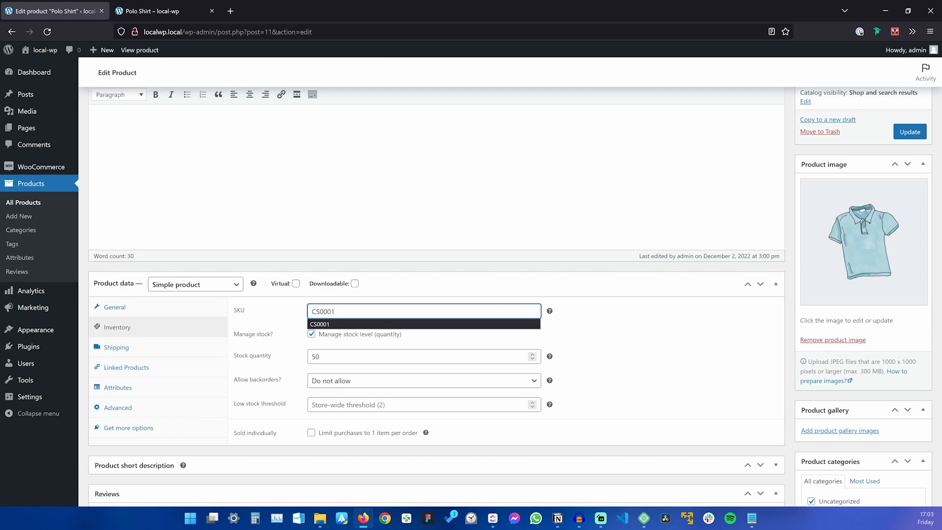
click(615, 339)
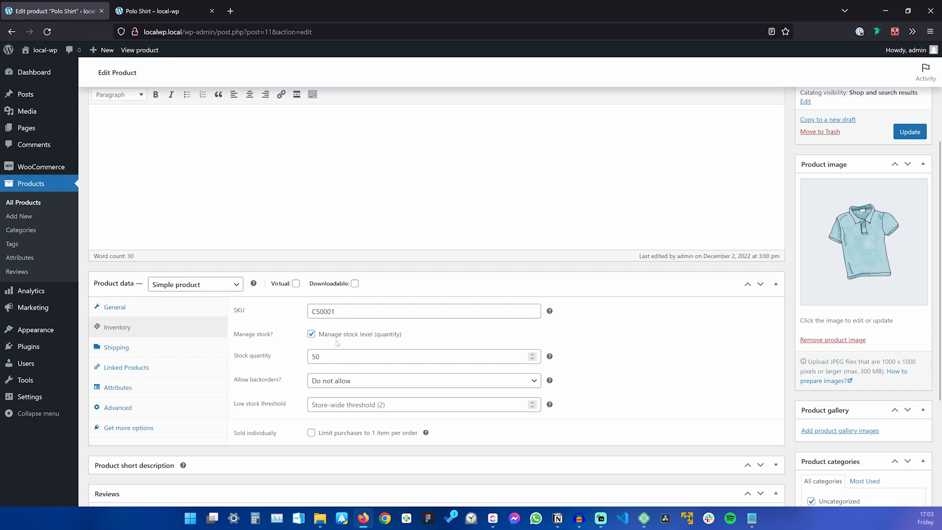
scroll(337, 343, down, 3)
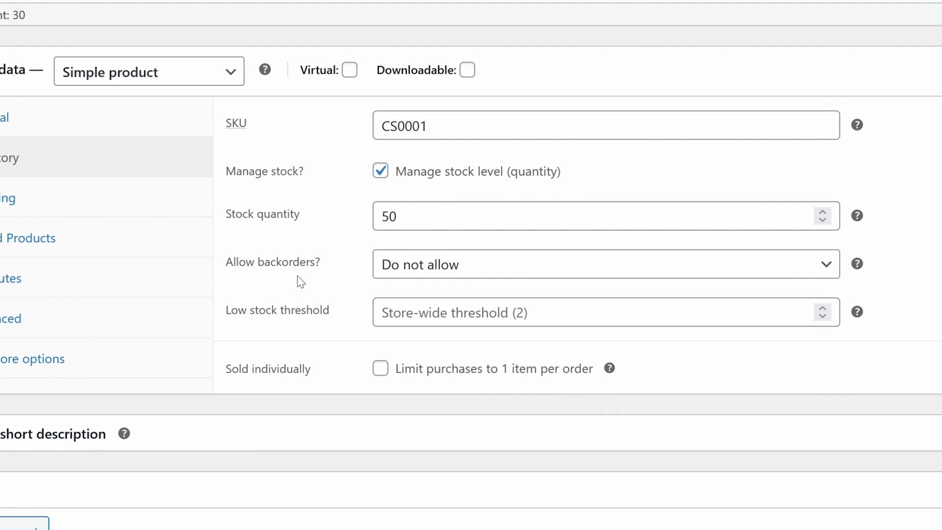
Set Allow backorders to 'Allow, but notify customer' and update the product.
click(500, 262)
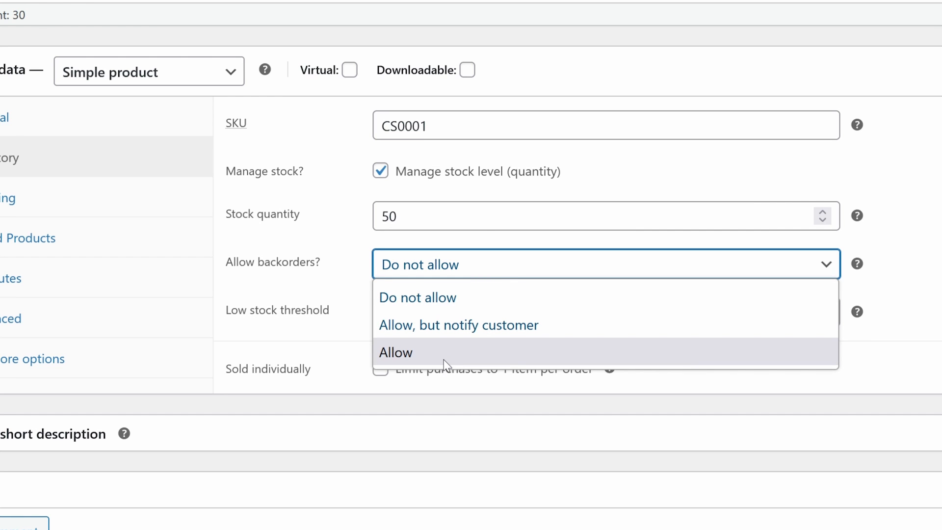
click(466, 325)
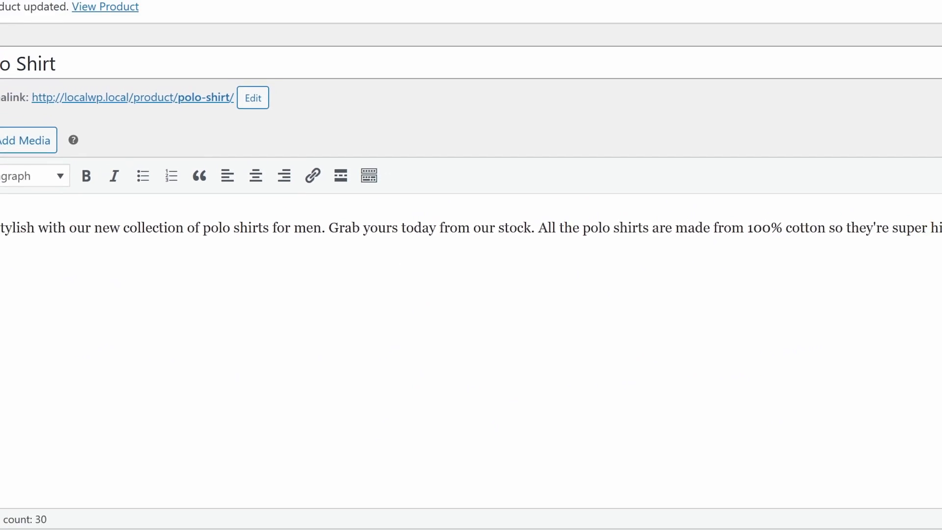
scroll(420, 400, down, 3)
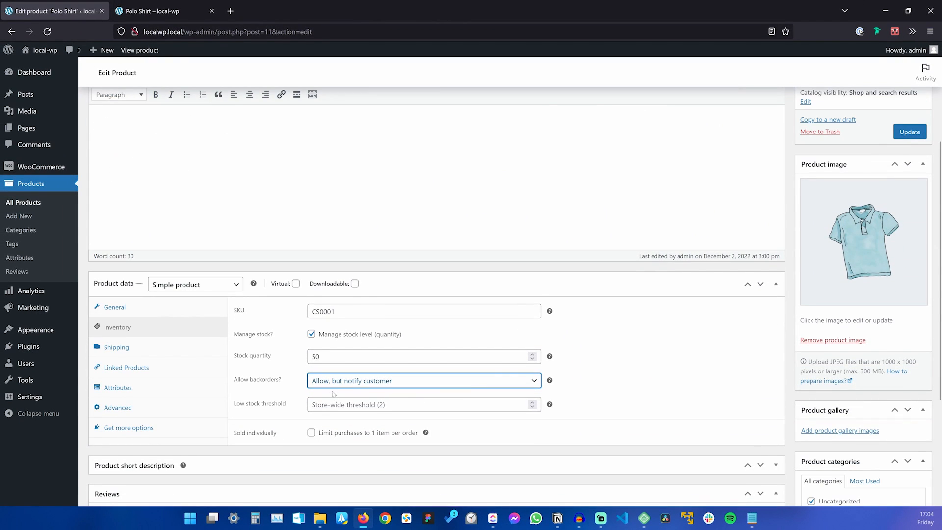
scroll(826, 228, up, 3)
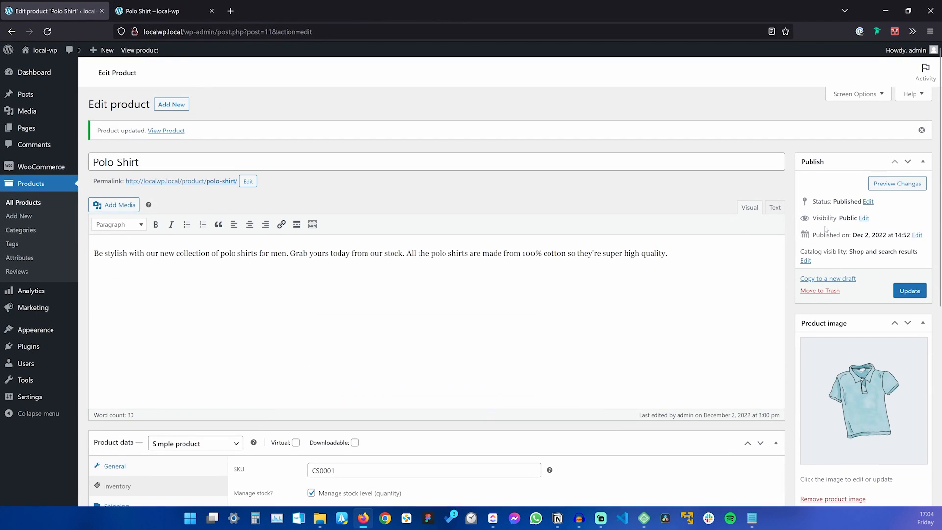
click(910, 291)
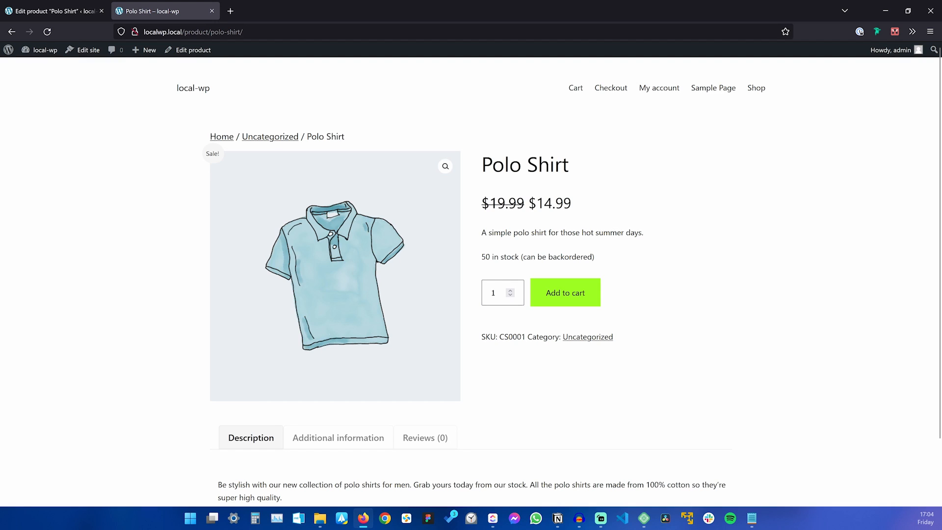
Add 60 Polo Shirts to the cart and check the backorder note and $899.40 subtotal.
double_click(496, 293)
text(60)
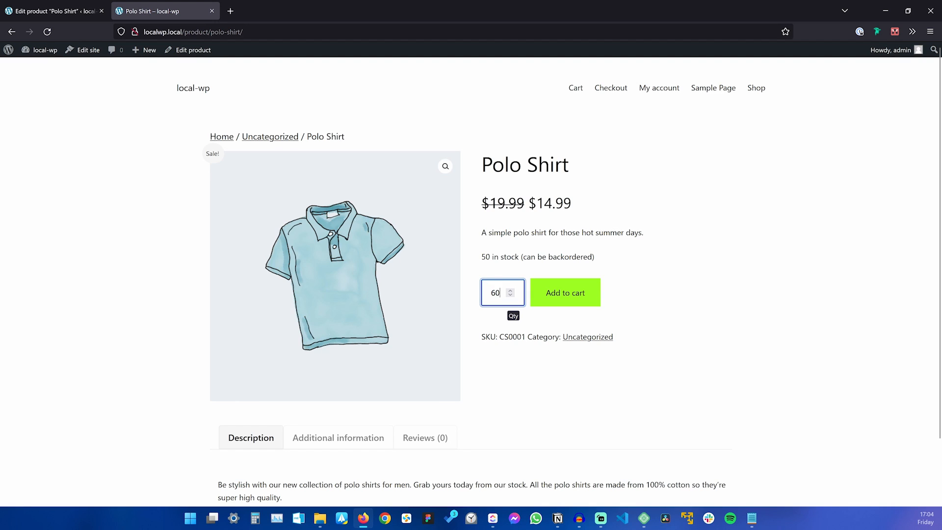
click(559, 295)
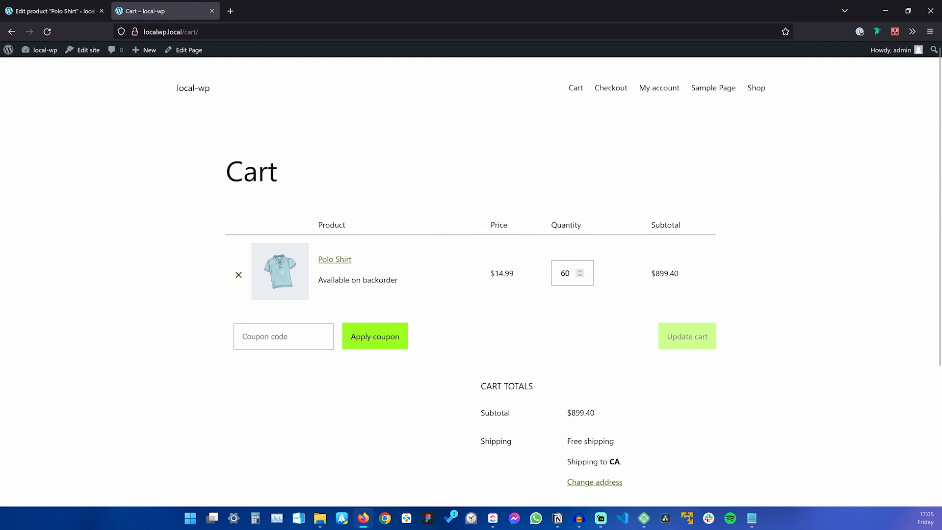
drag(318, 280, 414, 287)
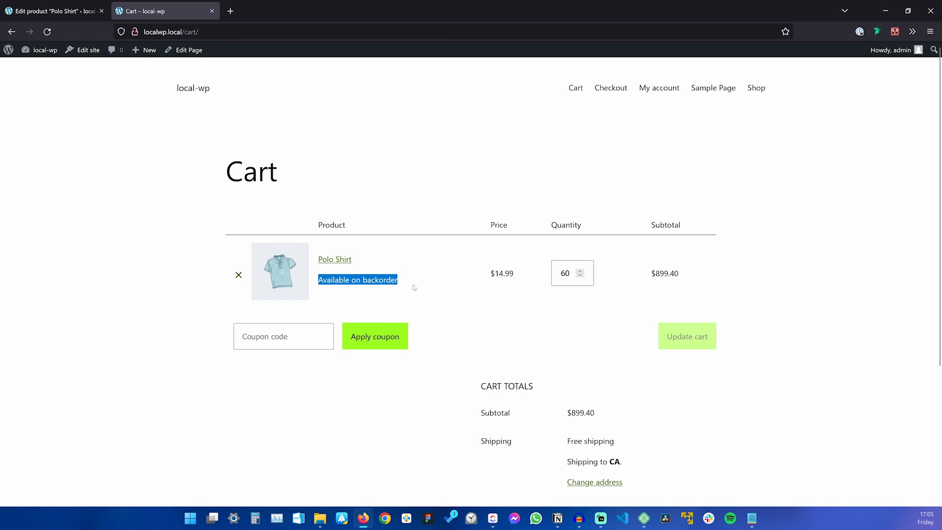
click(414, 287)
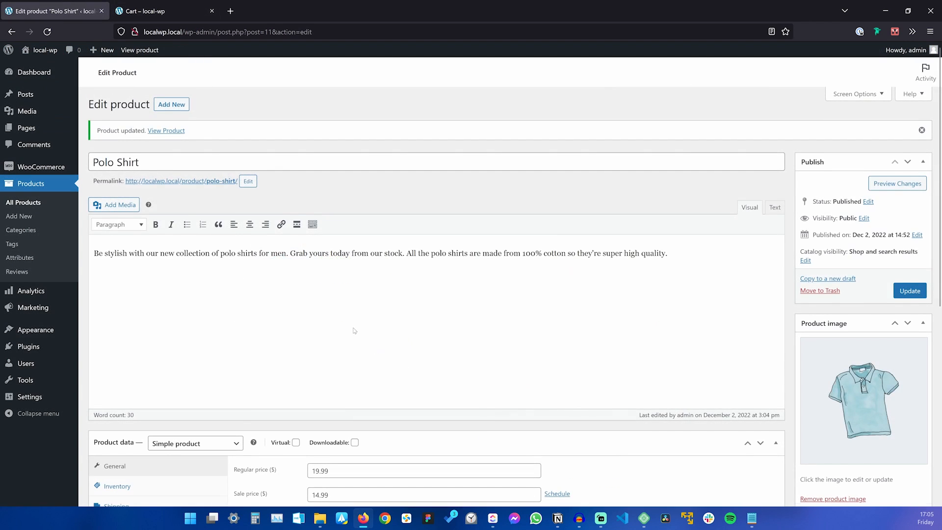
scroll(351, 331, down, 6)
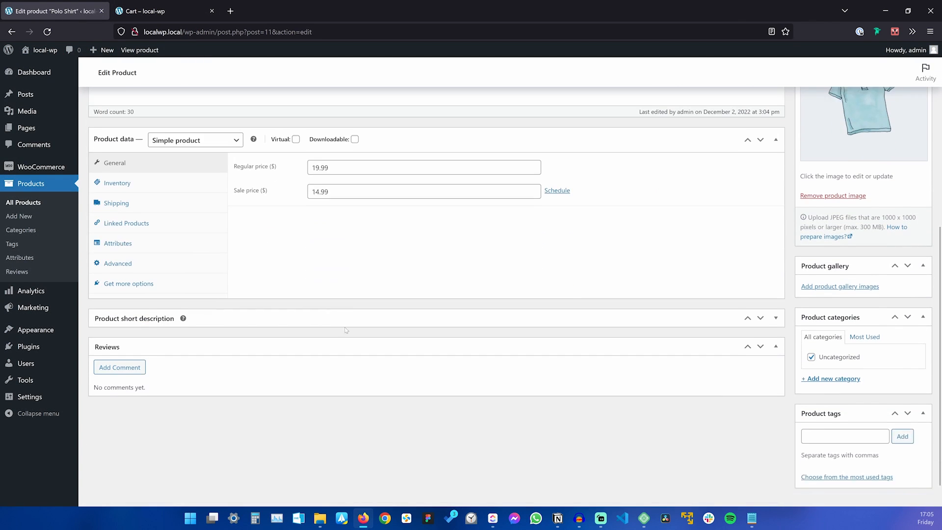
Change Allow backorders to 'Do not allow' in Inventory and update the product.
click(116, 188)
click(117, 167)
click(358, 221)
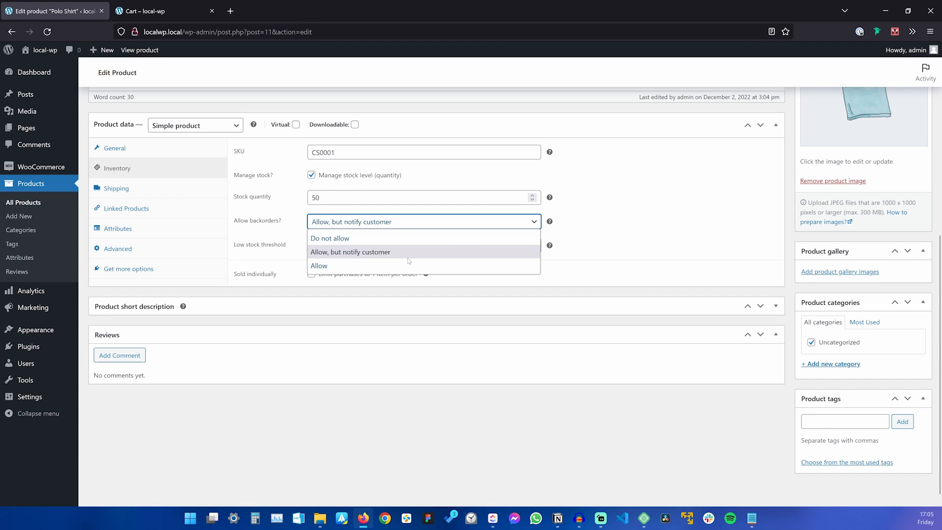
click(359, 239)
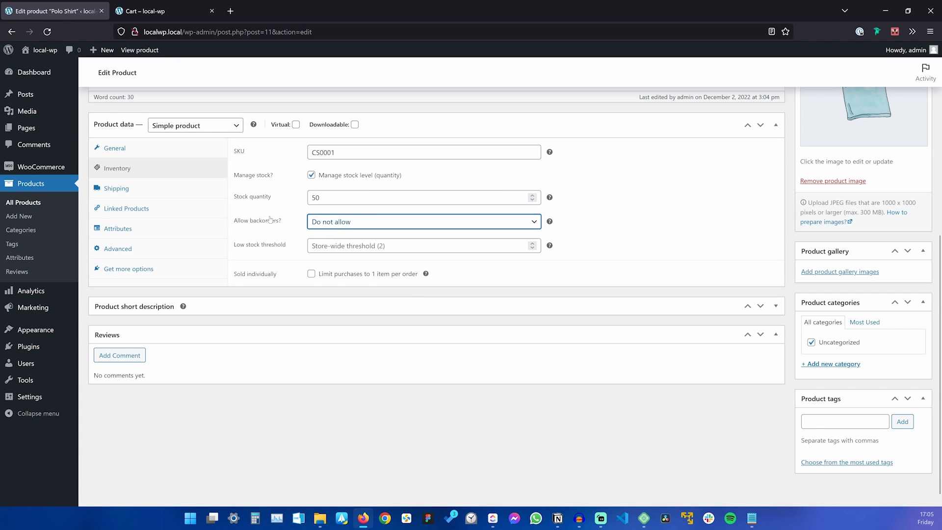
scroll(386, 256, up, 2)
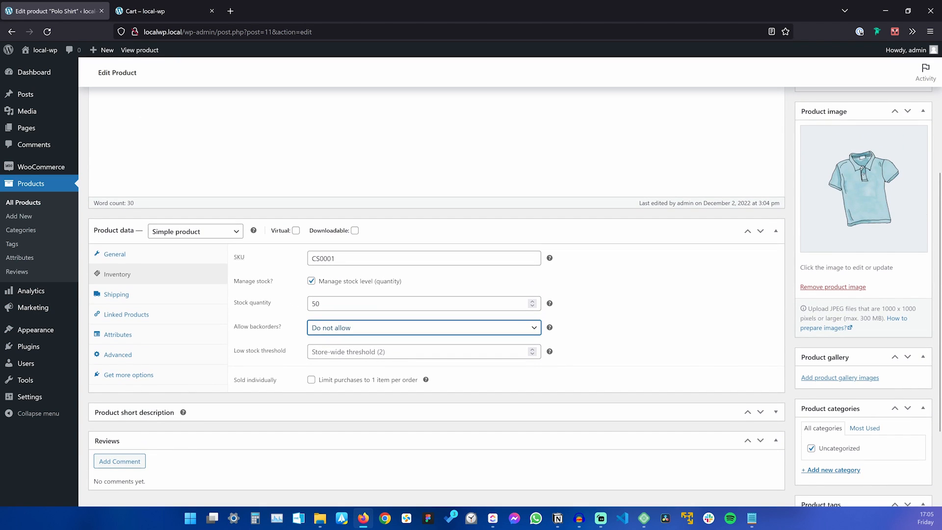
scroll(915, 190, up, 2)
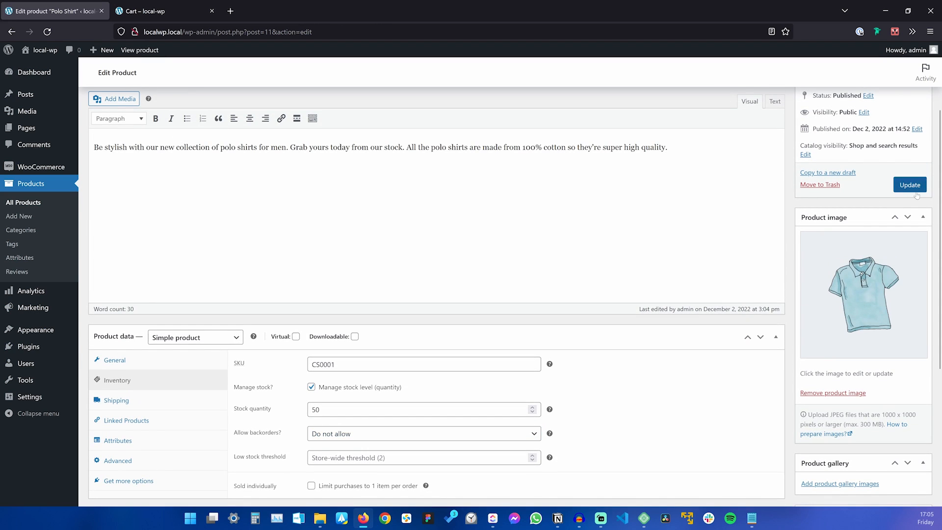
click(915, 190)
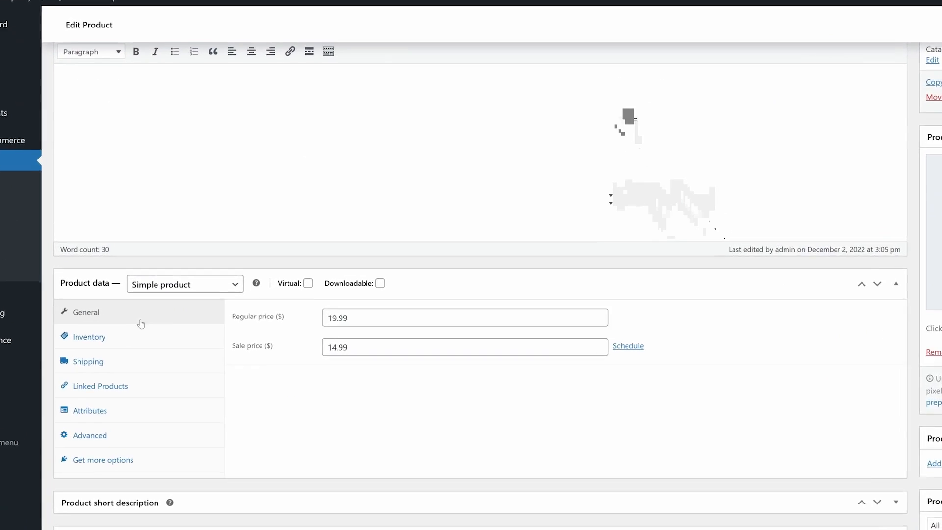
click(147, 381)
scroll(52, 372, down, 4)
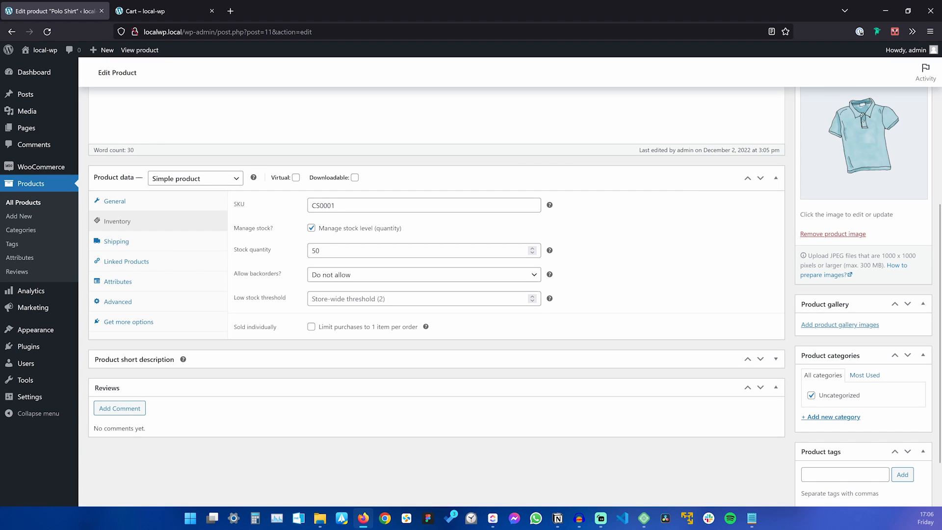
Try a low stock threshold of 5, clear it back to the store default, and update.
click(408, 300)
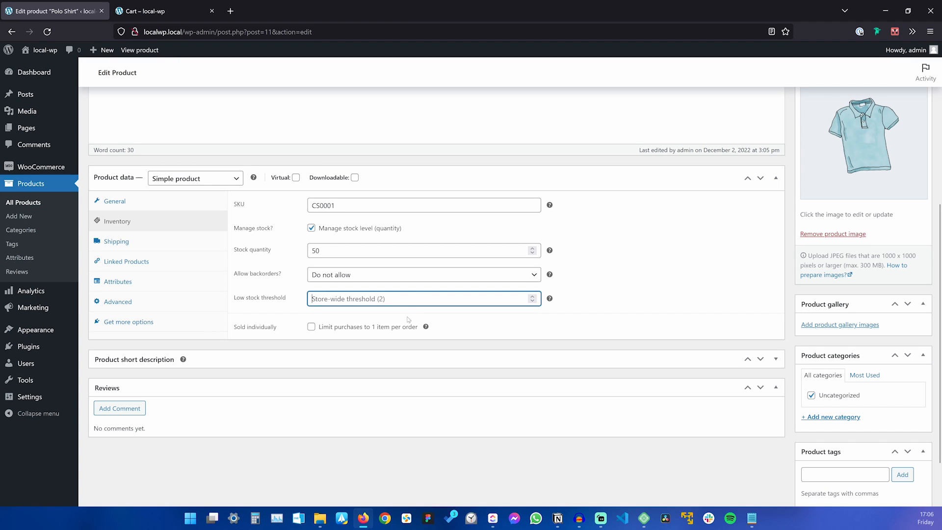
text(5)
click(393, 376)
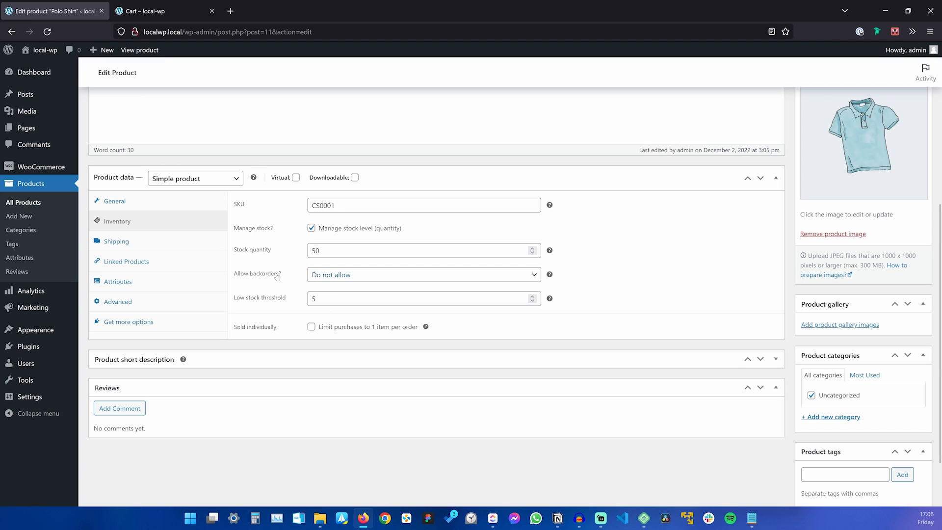
scroll(248, 292, up, 3)
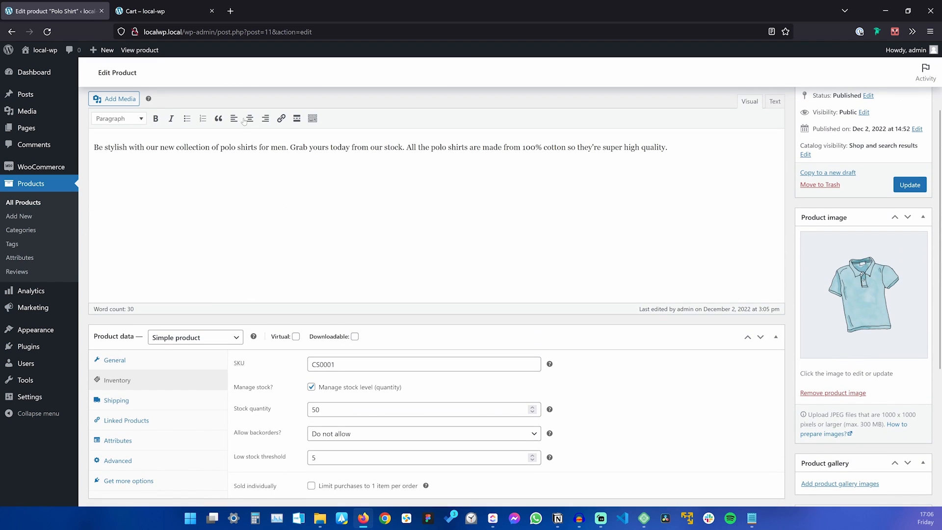
scroll(245, 197, up, 2)
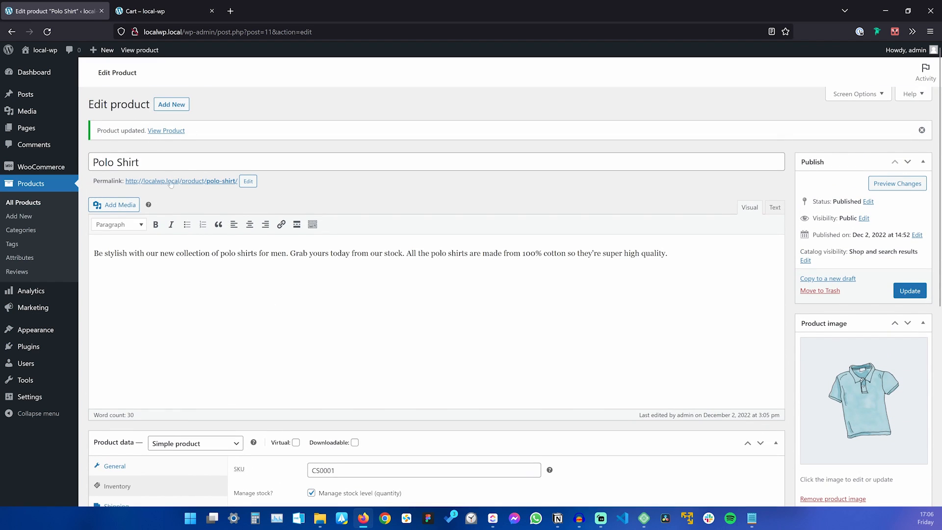
scroll(302, 279, down, 6)
click(360, 250)
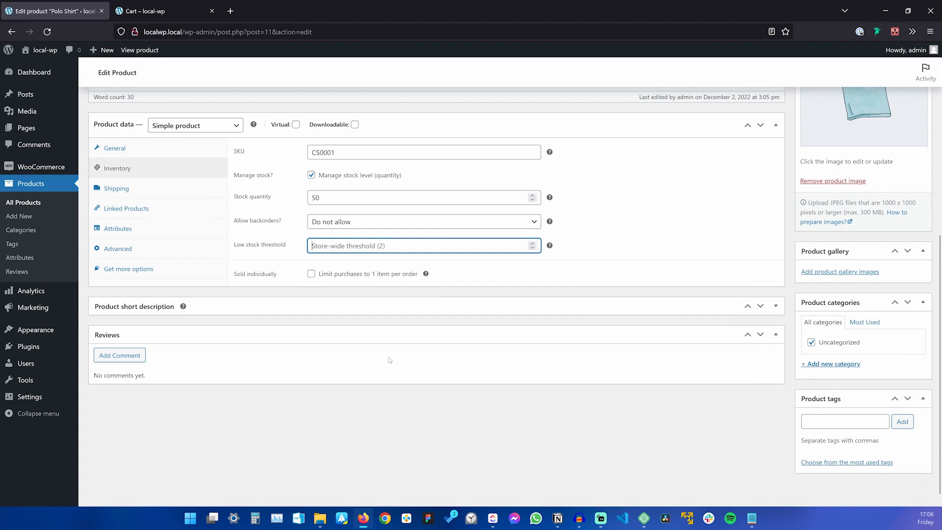
scroll(389, 360, up, 1)
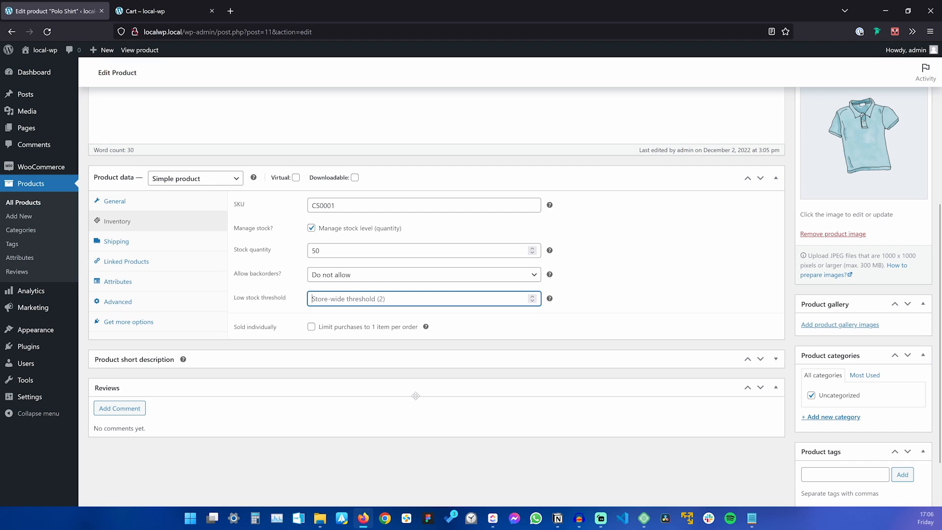
scroll(415, 396, up, 4)
click(910, 237)
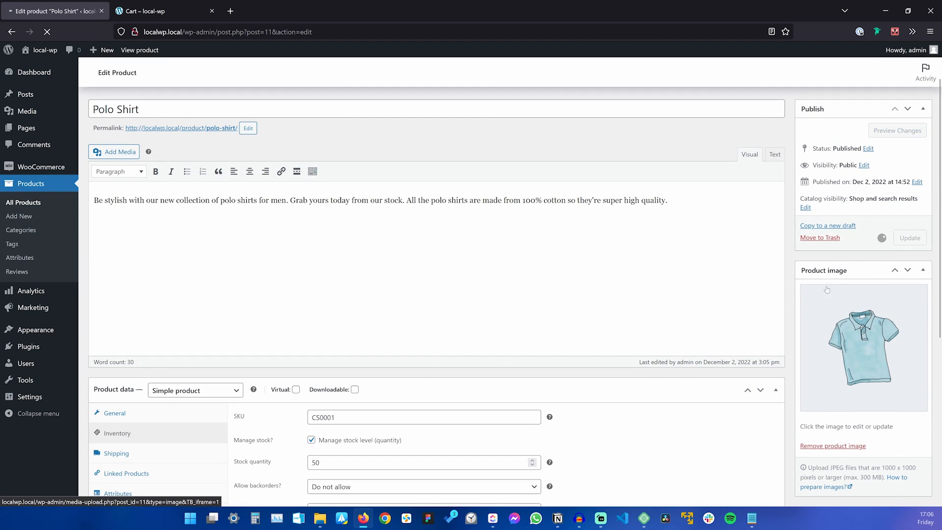
Remove the Polo Shirt from the cart and confirm SKU CS0001 on its product page.
click(186, 12)
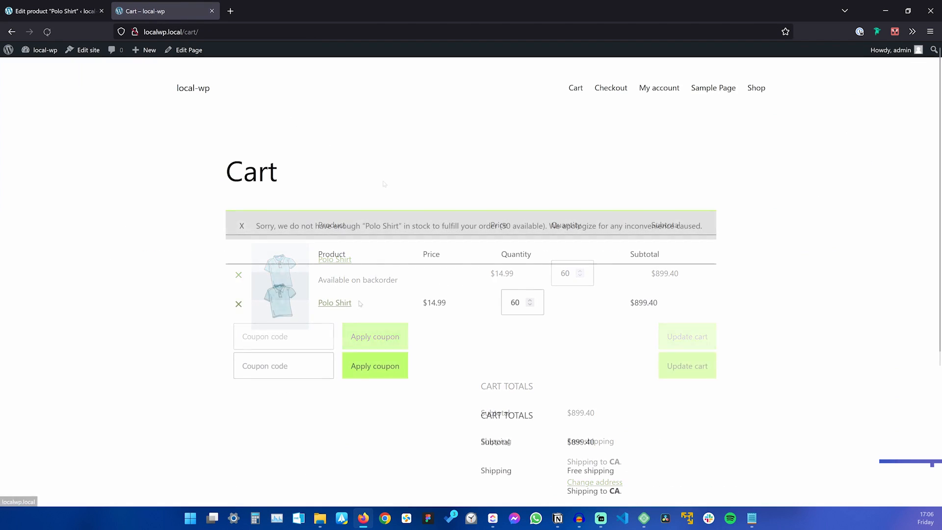
click(239, 304)
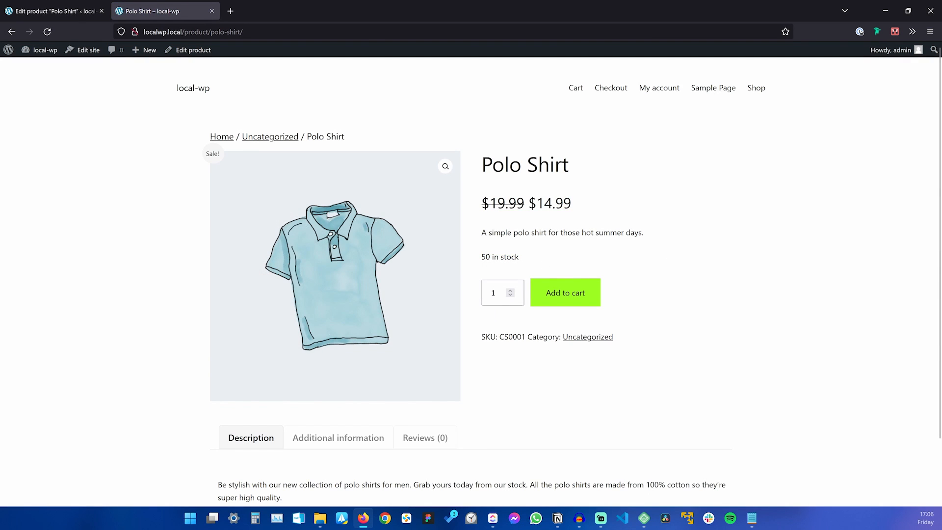
scroll(471, 274, down, 2)
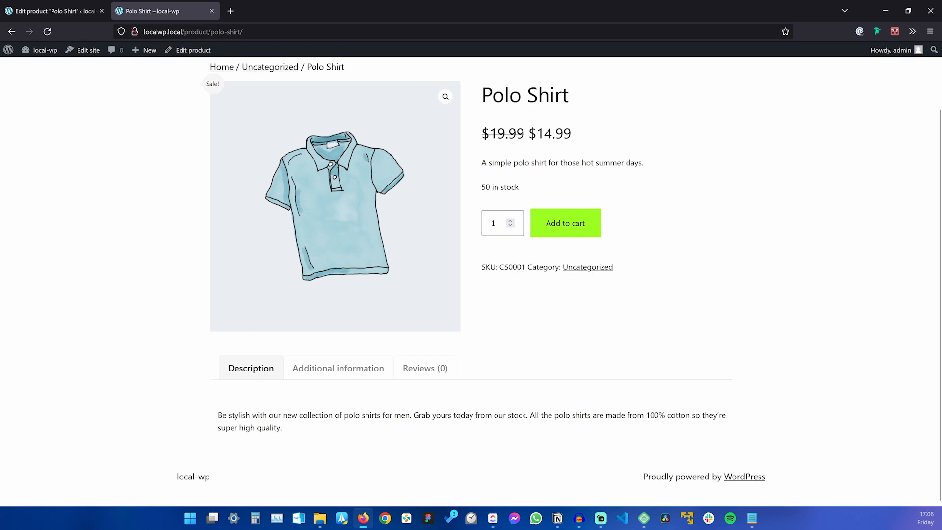
drag(482, 267, 525, 268)
click(652, 267)
click(54, 11)
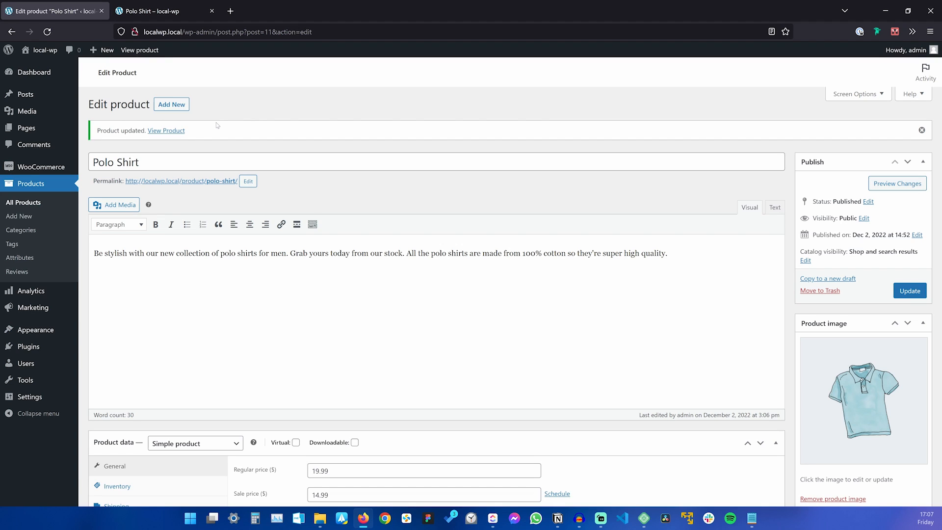
click(752, 518)
click(380, 202)
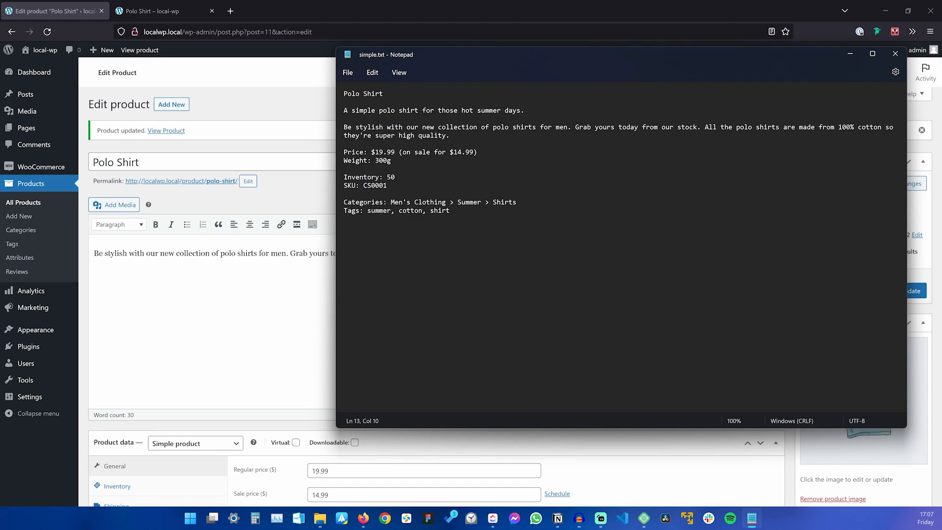
drag(391, 203, 438, 202)
double_click(469, 202)
double_click(504, 202)
key(ctrl+c)
drag(390, 202, 445, 202)
click(263, 289)
scroll(490, 294, down, 6)
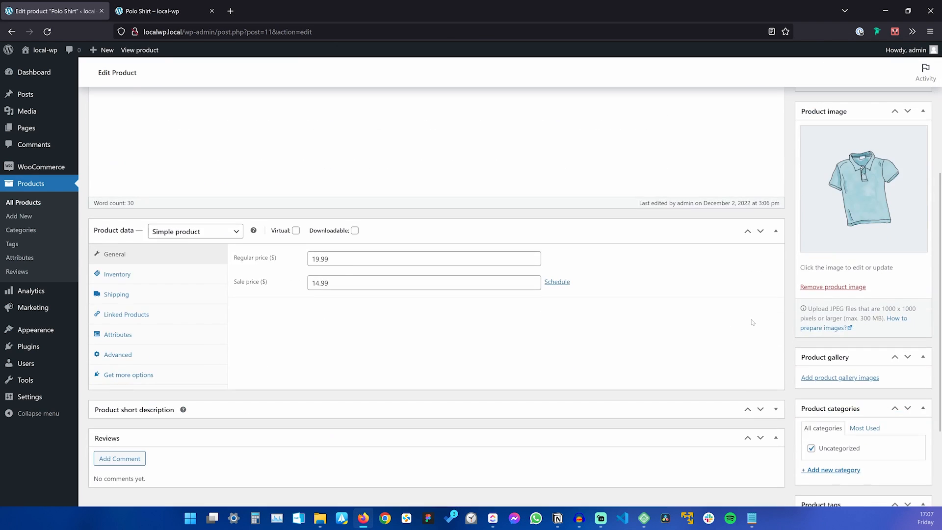
scroll(602, 246, up, 5)
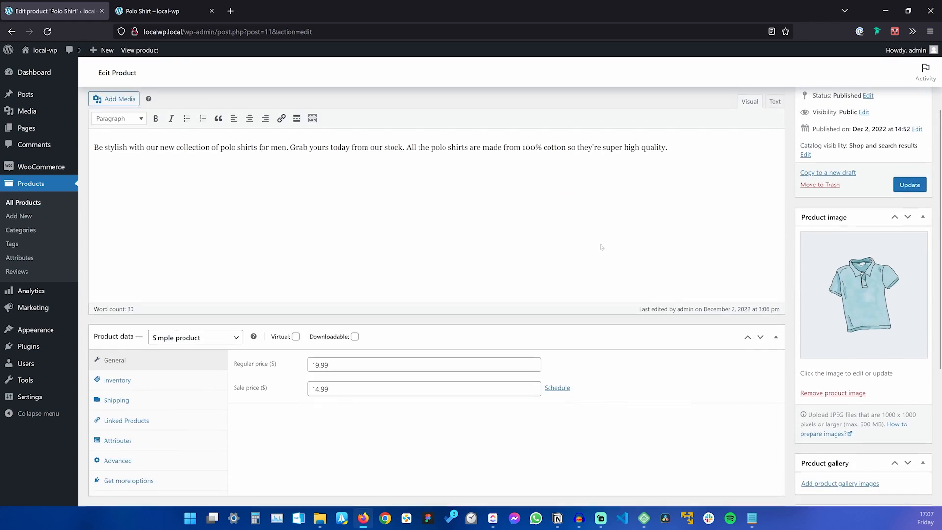
scroll(436, 295, down, 4)
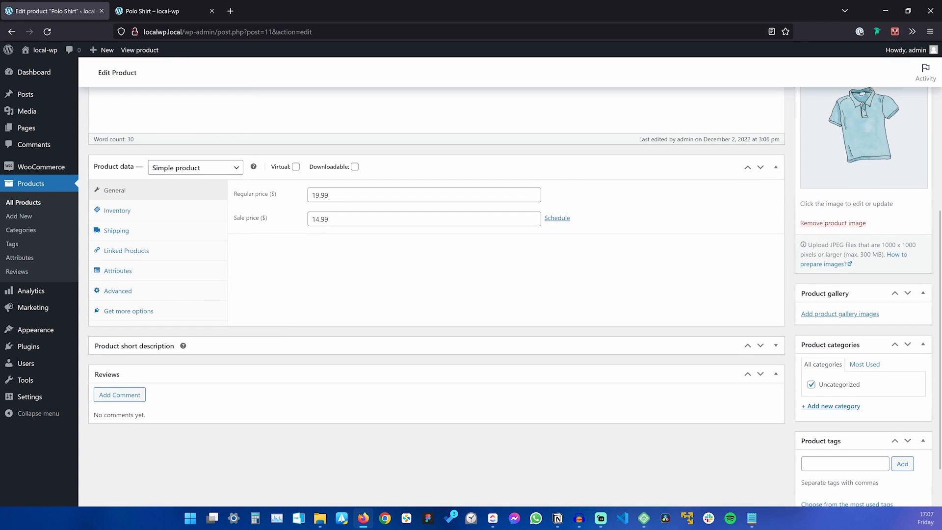
scroll(851, 340, down, 1)
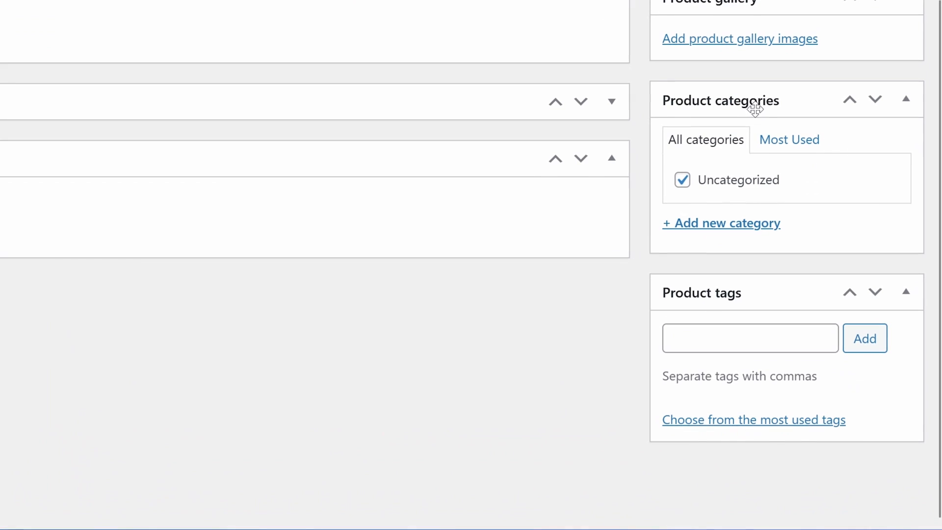
Create the Men's Clothing category and uncheck Uncategorized for the Polo Shirt.
click(736, 226)
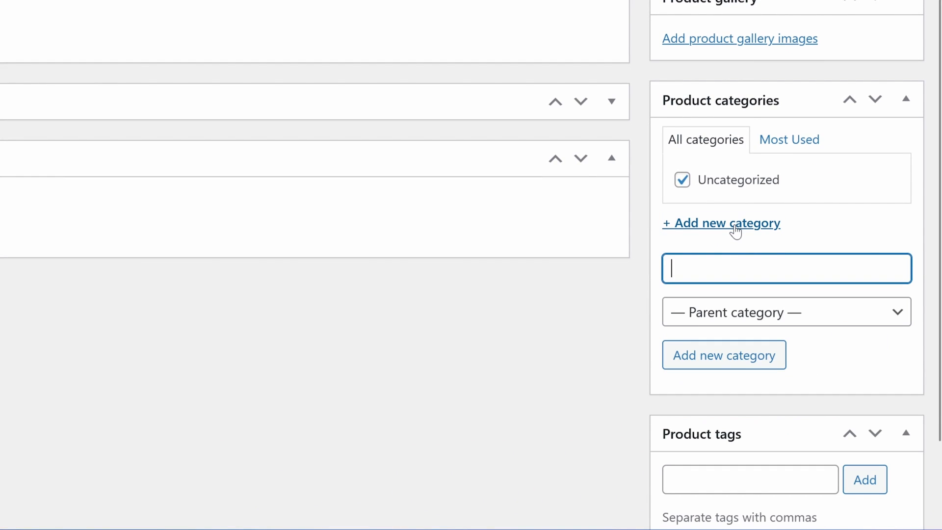
text(Men's Clothing)
click(746, 361)
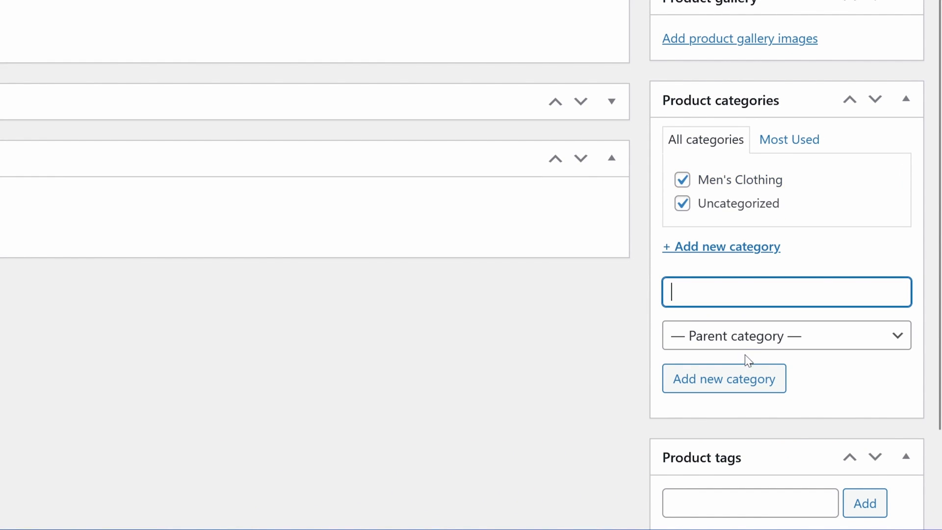
click(682, 203)
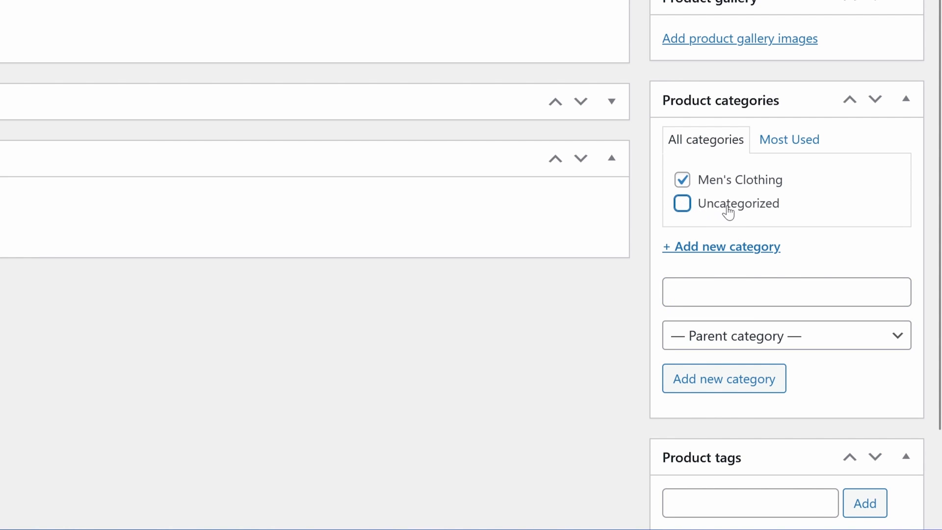
key(alt+Tab)
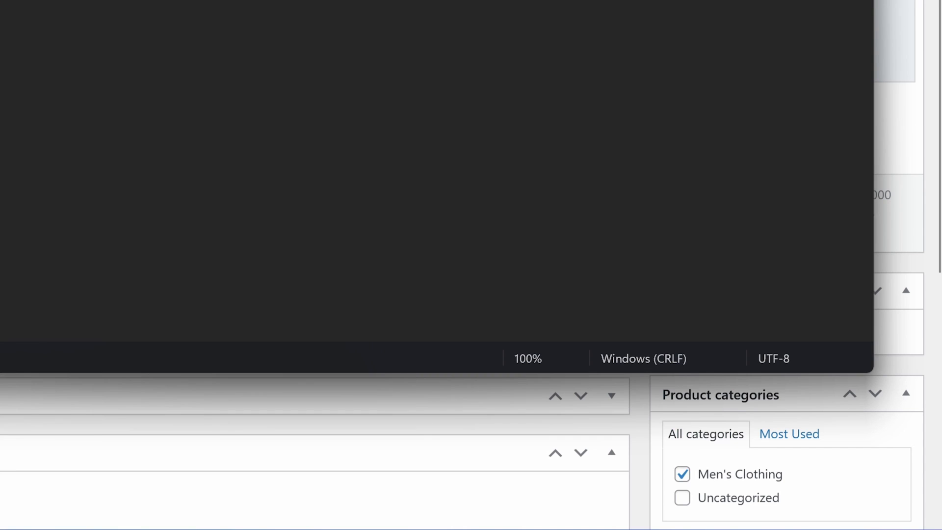
key(alt+Tab)
scroll(720, 284, down, 5)
Add a Summer category with parent Men's Clothing.
click(738, 260)
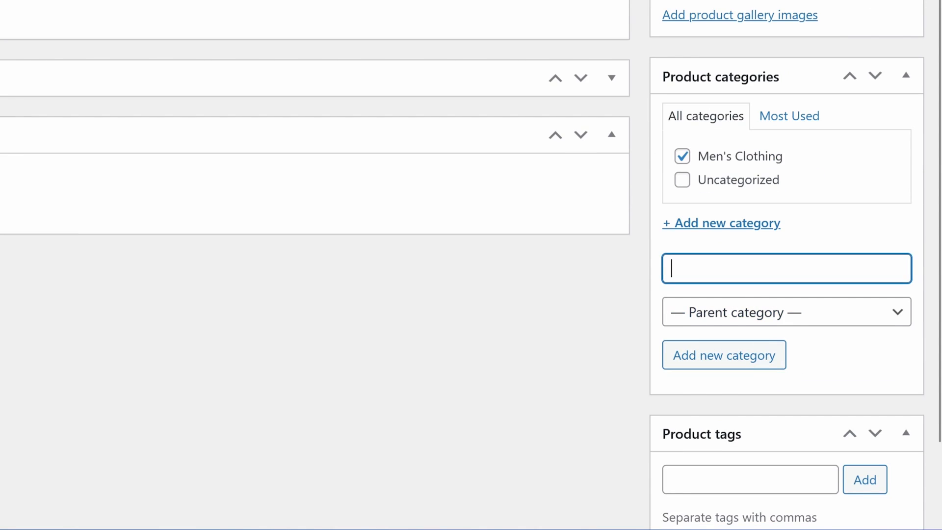
text(Summer)
click(752, 315)
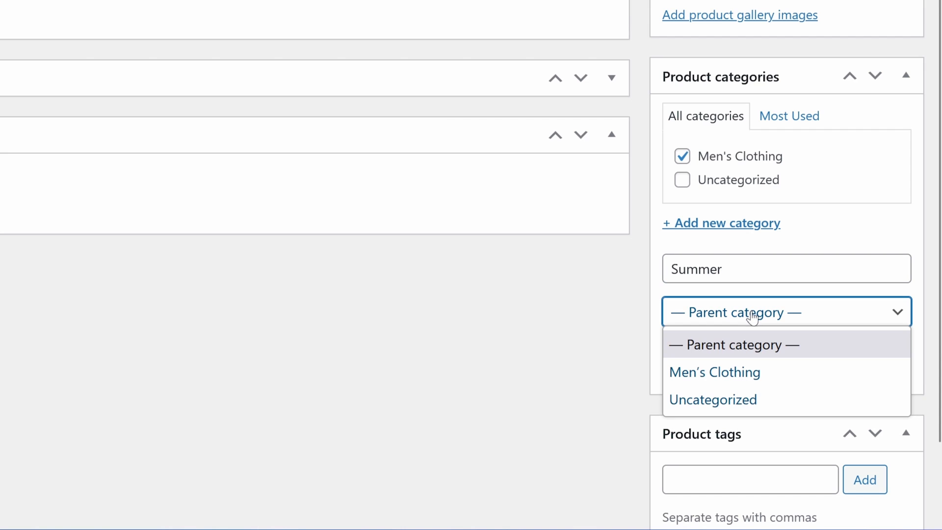
click(742, 372)
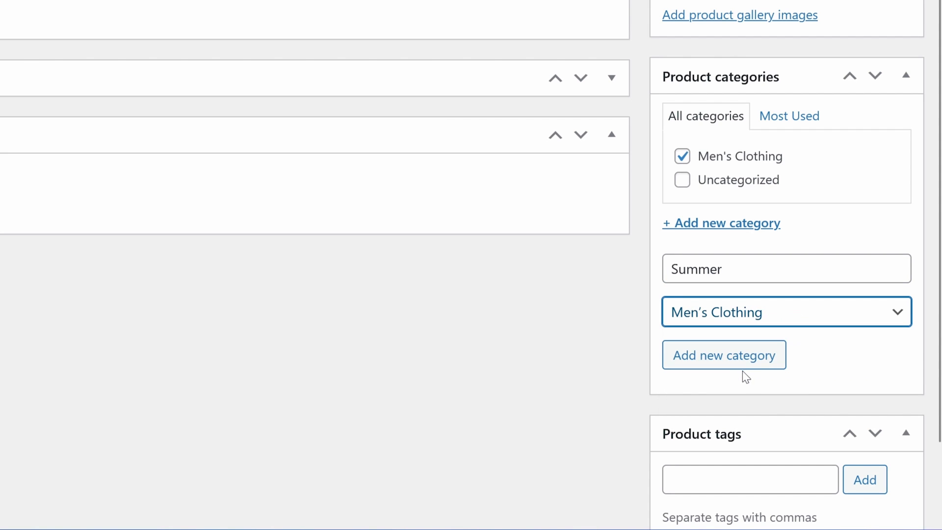
click(749, 360)
Add a Shirts category with parent Summer.
key(alt+Tab)
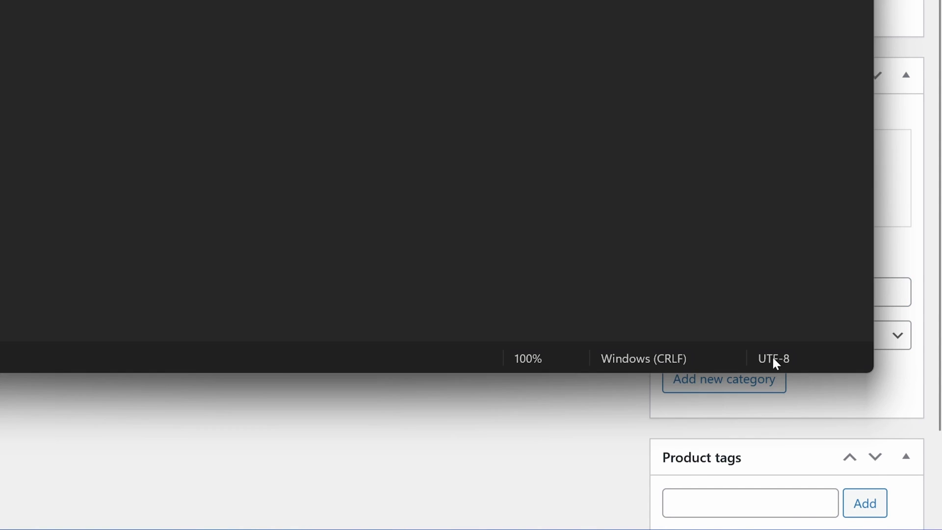
key(alt+Tab)
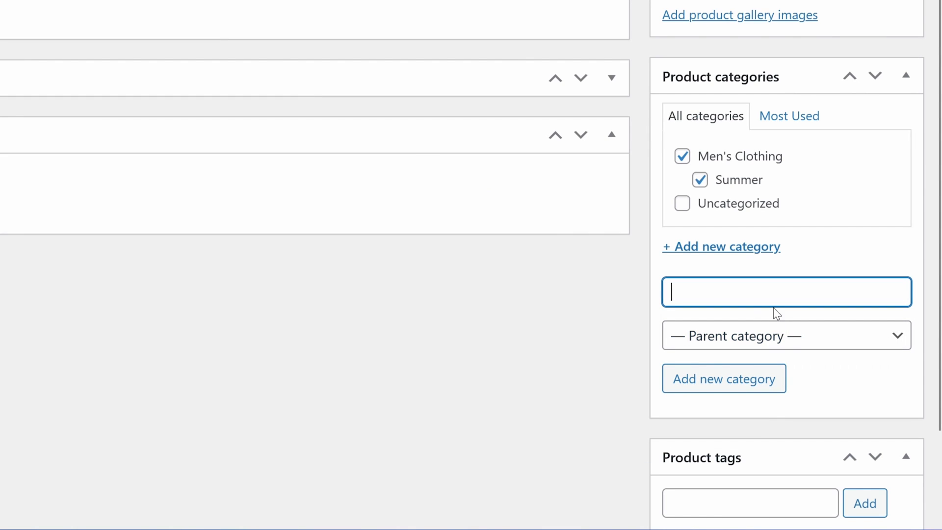
key(ctrl+v)
click(763, 335)
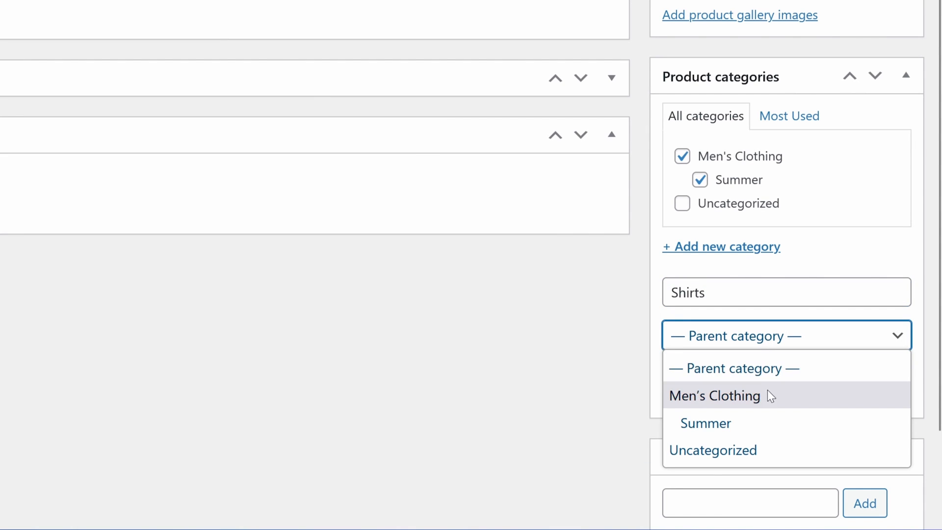
click(766, 423)
click(740, 378)
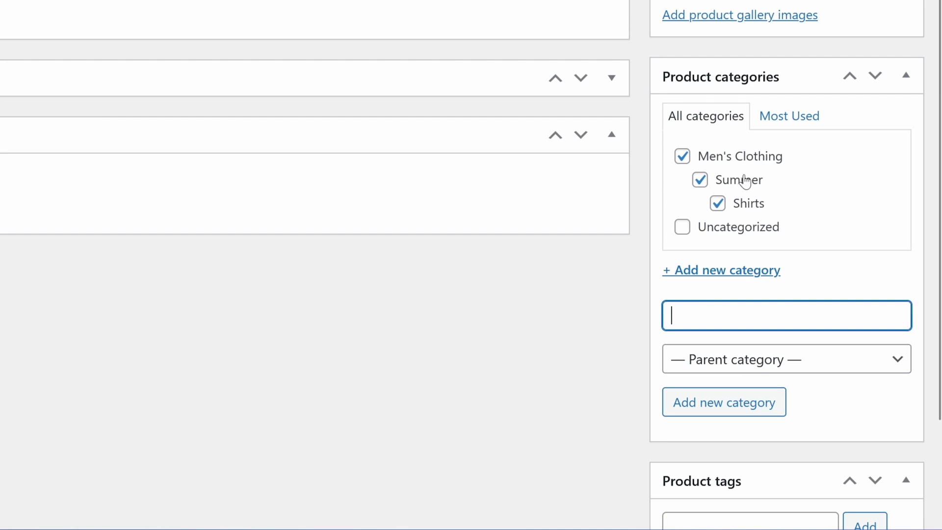
scroll(723, 151, up, 8)
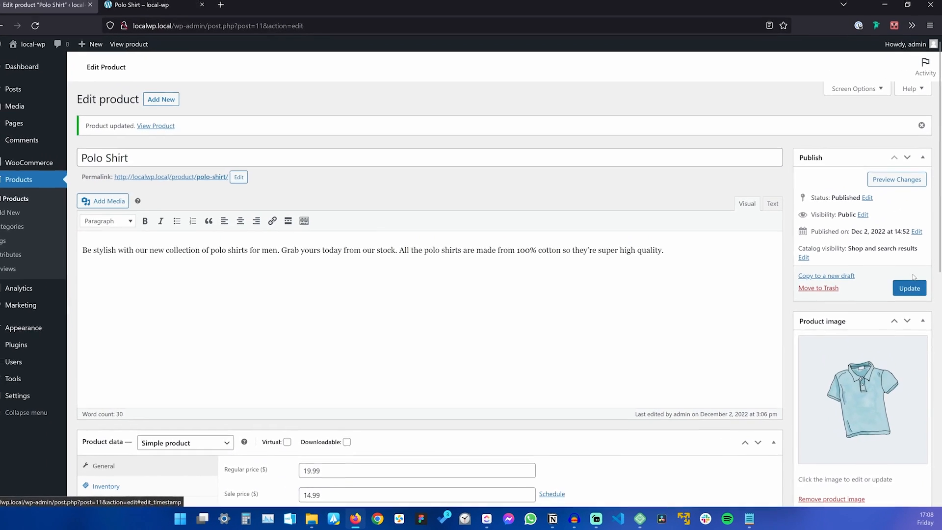
Update the product and reload its storefront page to refresh the category breadcrumb.
click(884, 130)
click(169, 15)
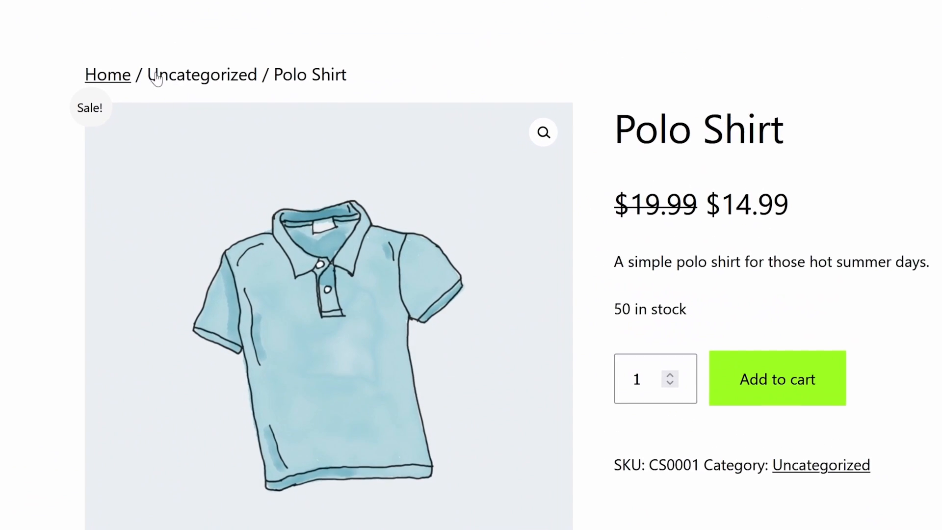
drag(372, 74, 89, 79)
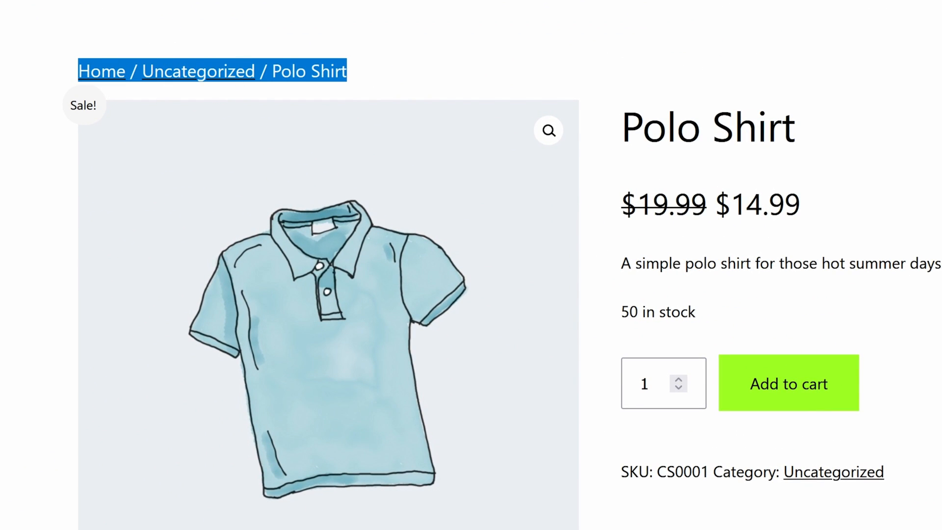
click(465, 64)
key(F5)
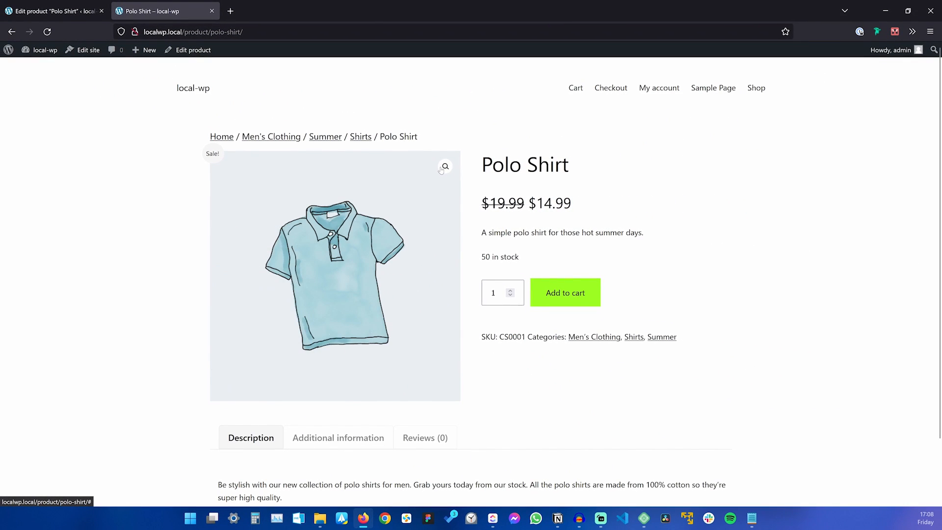
Visit the Men's Clothing and Shirts breadcrumb pages and check the listed categories.
click(272, 137)
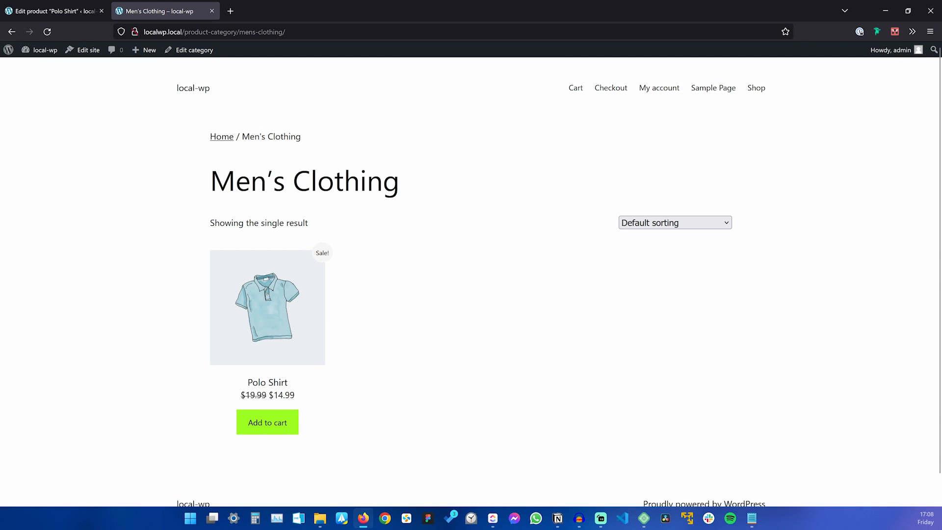
key(alt+Left)
click(360, 138)
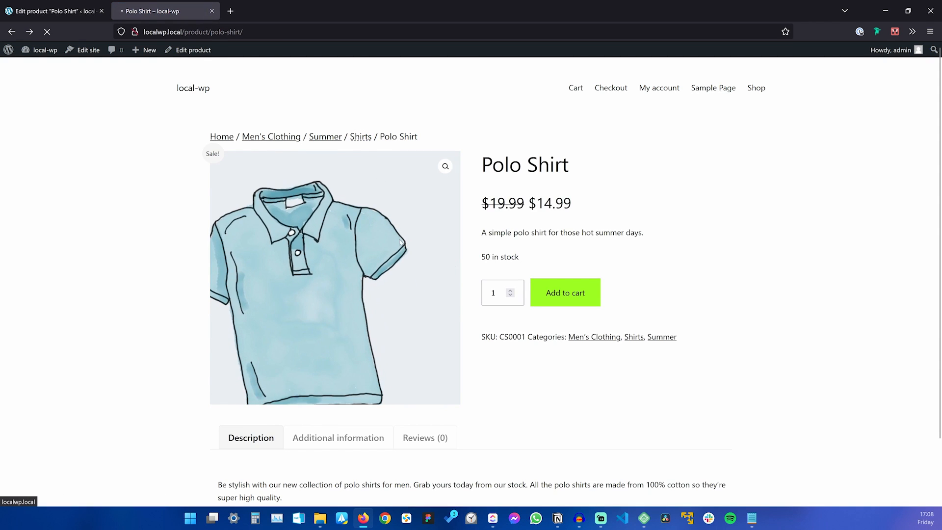
key(alt+Left)
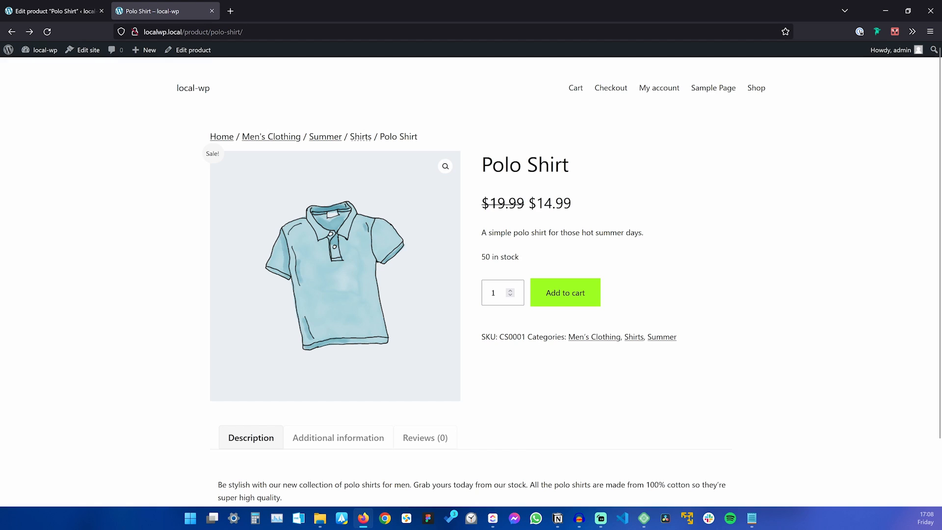
double_click(547, 337)
drag(575, 342, 682, 342)
click(694, 361)
key(alt+Tab)
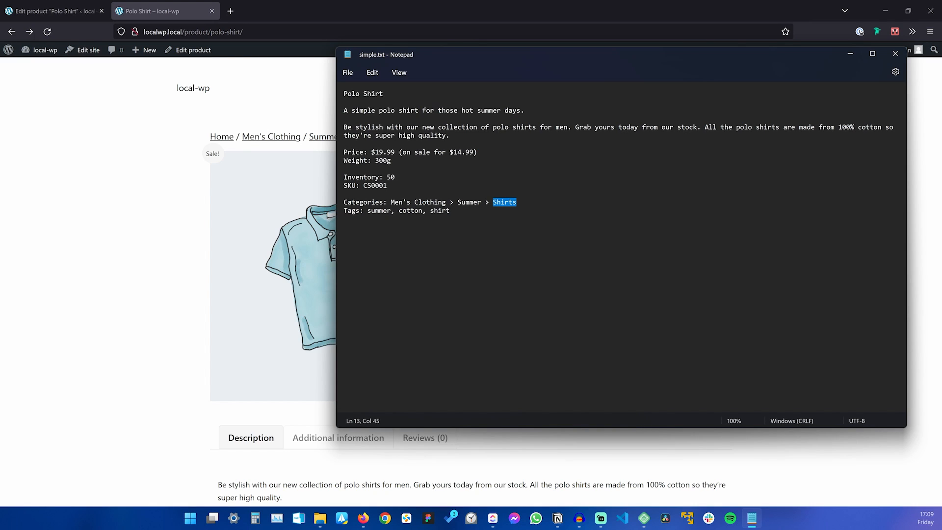
Select 'summer, cotton, shirt' from the notes' tags line and return to the product editor.
drag(391, 202, 516, 202)
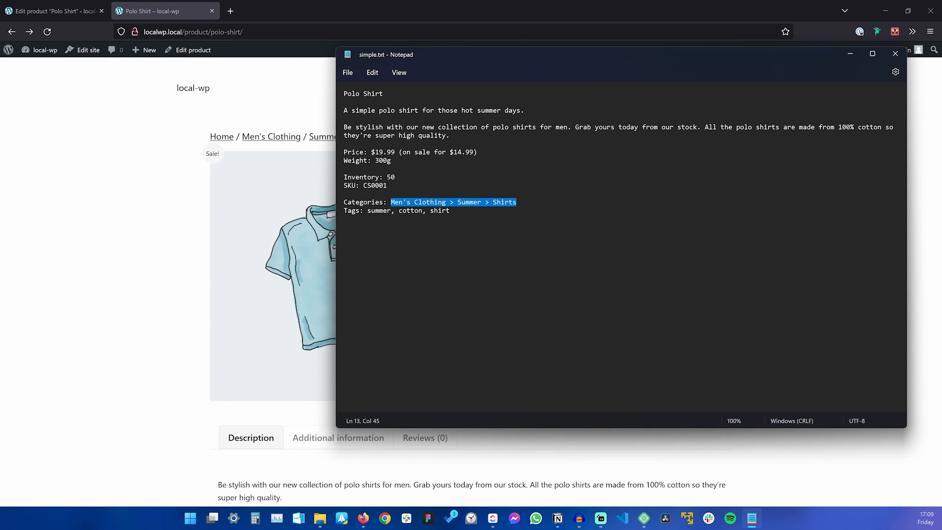
click(371, 211)
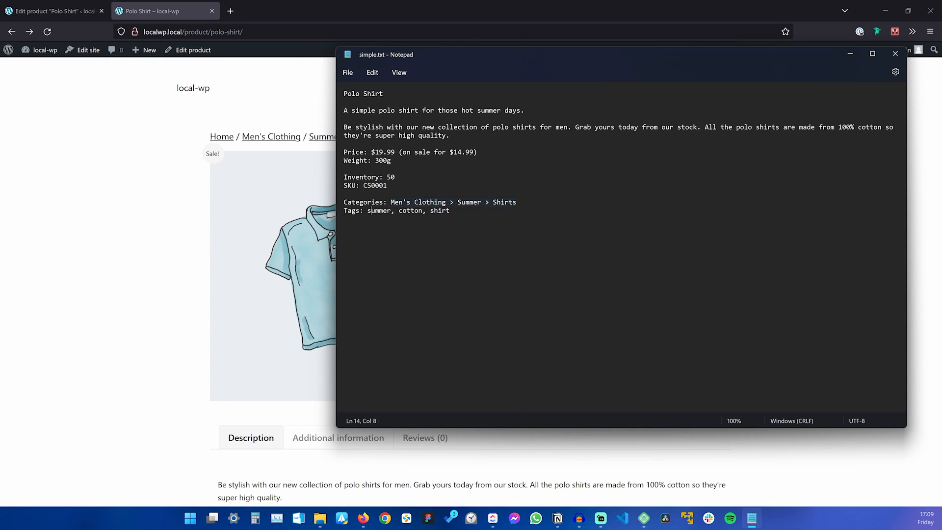
drag(367, 211, 450, 211)
key(ctrl+c)
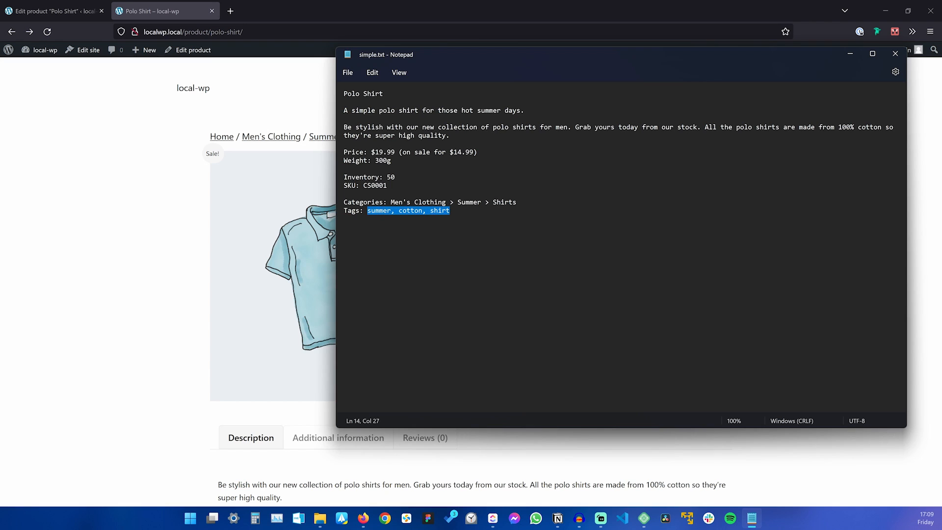
click(160, 219)
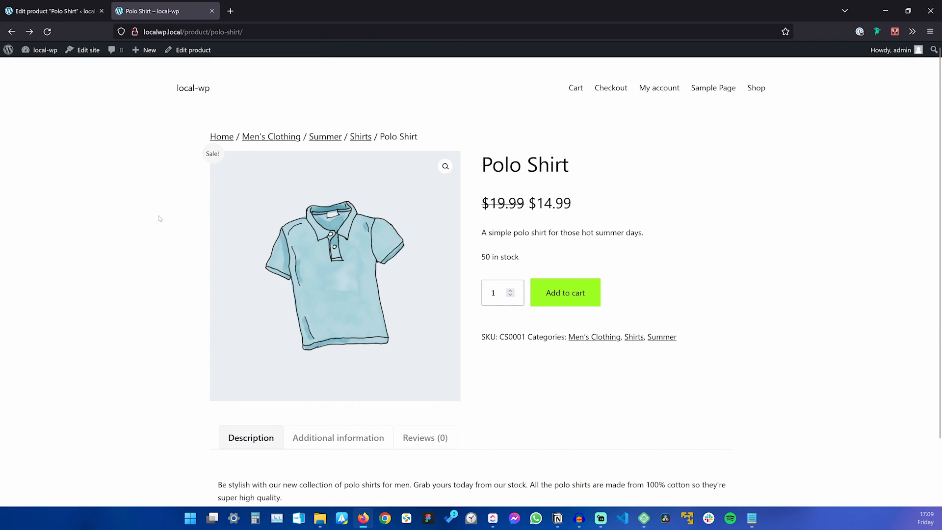
click(75, 14)
scroll(839, 362, down, 7)
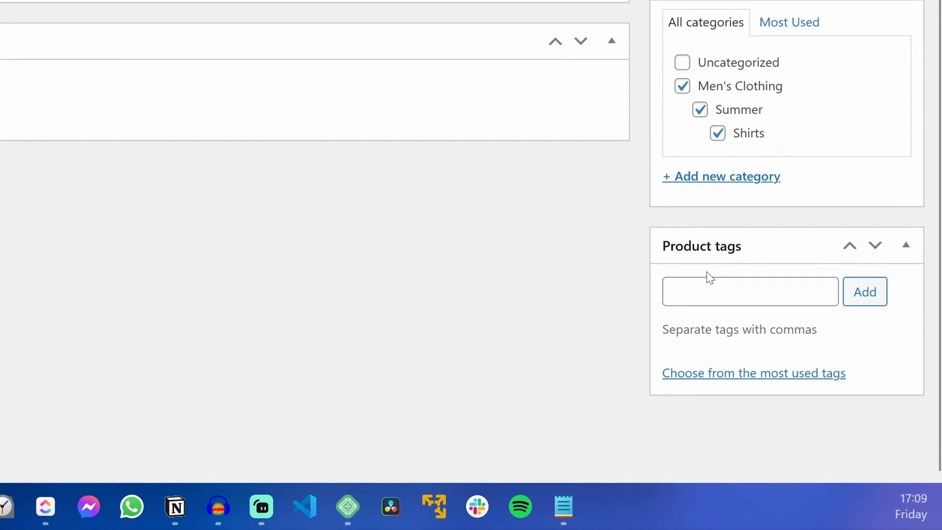
Add the tags summer, cotton and shirt to the Polo Shirt and update it.
click(772, 348)
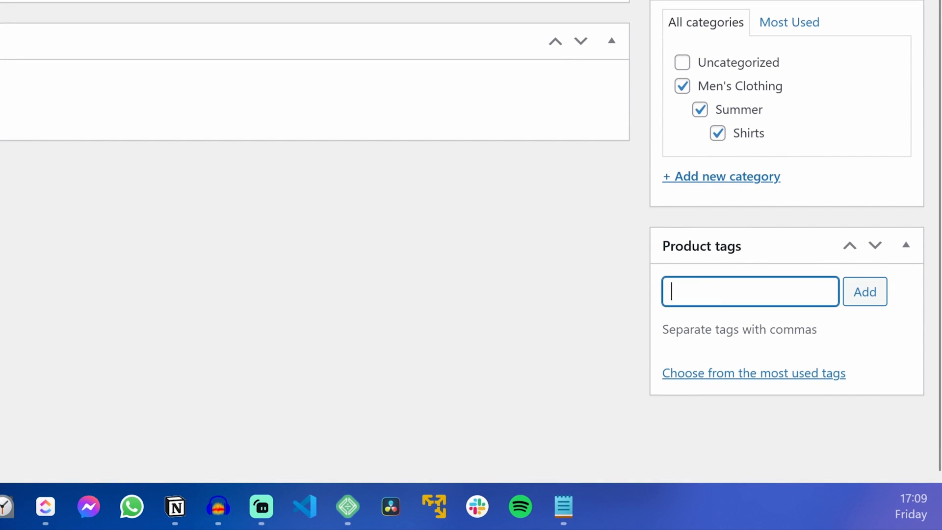
key(ctrl+v)
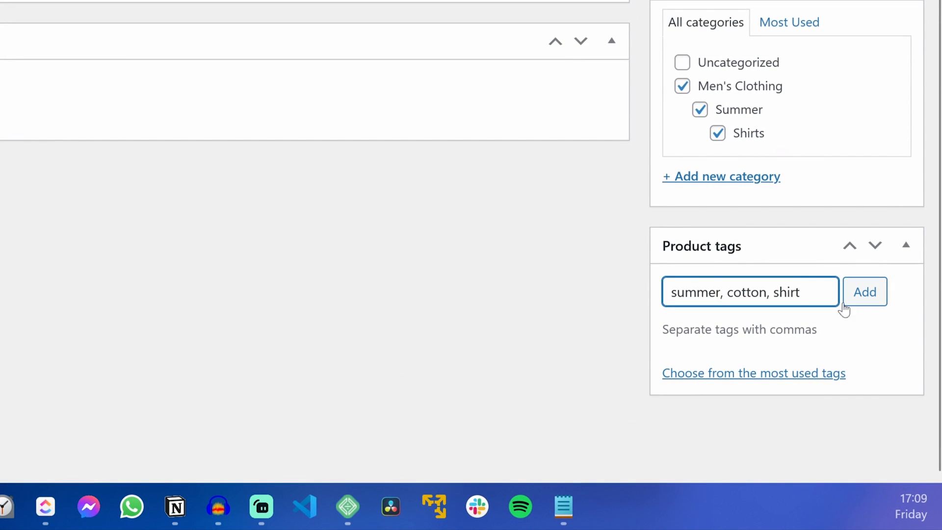
click(868, 296)
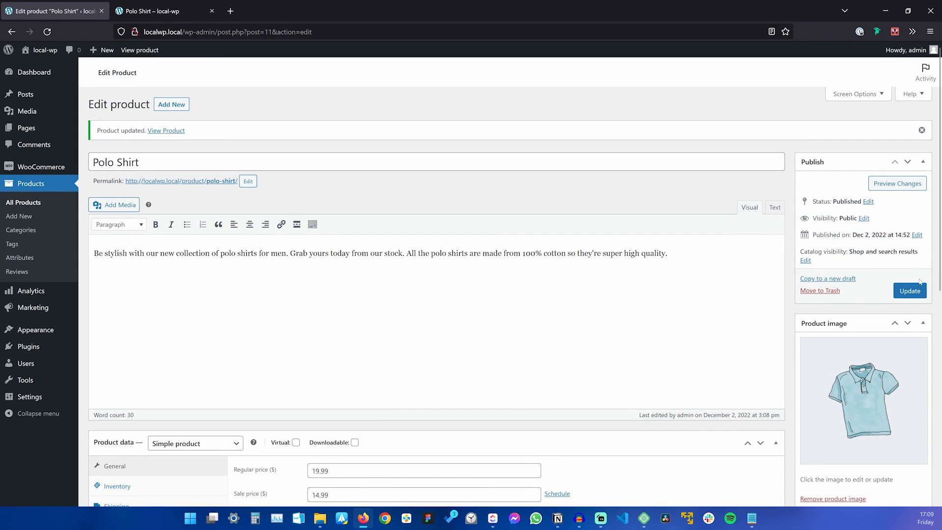
click(916, 294)
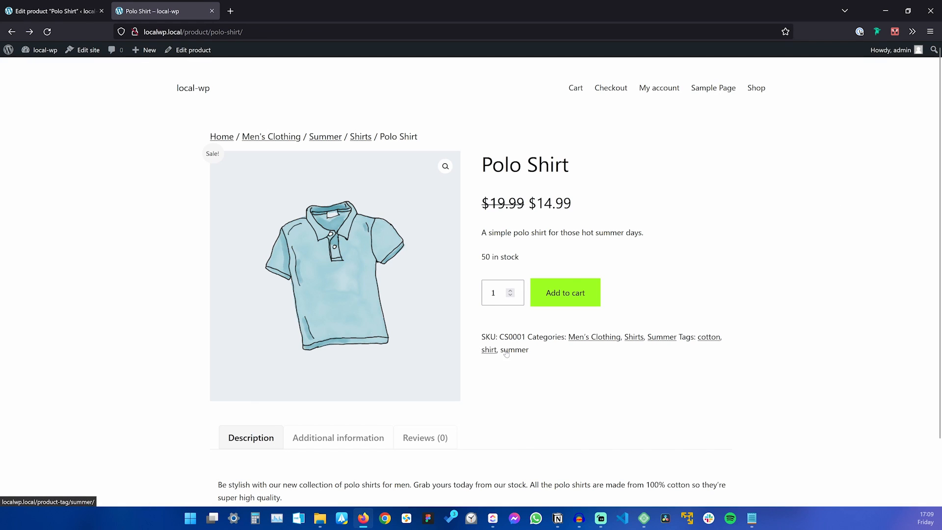
Visit the cotton tag page from the Polo Shirt product, then return to the product.
click(709, 339)
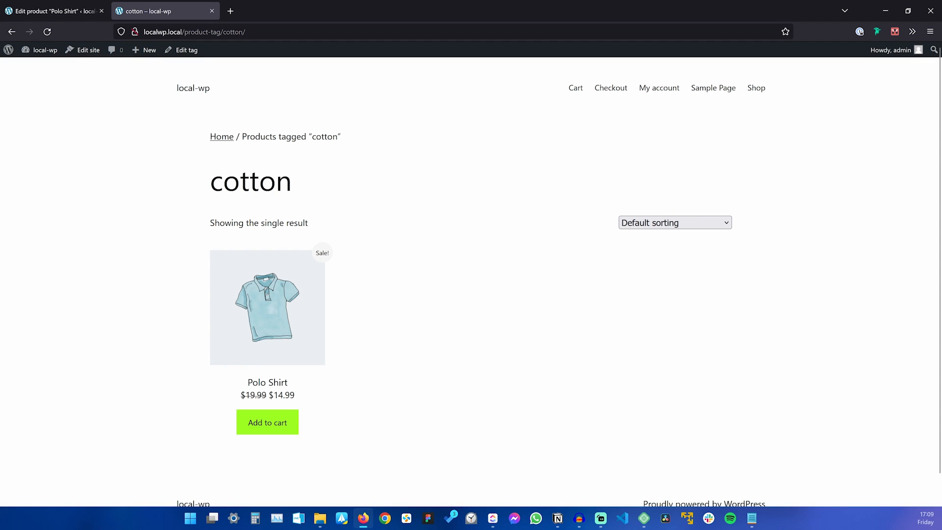
drag(210, 182, 303, 193)
click(450, 296)
key(alt+Left)
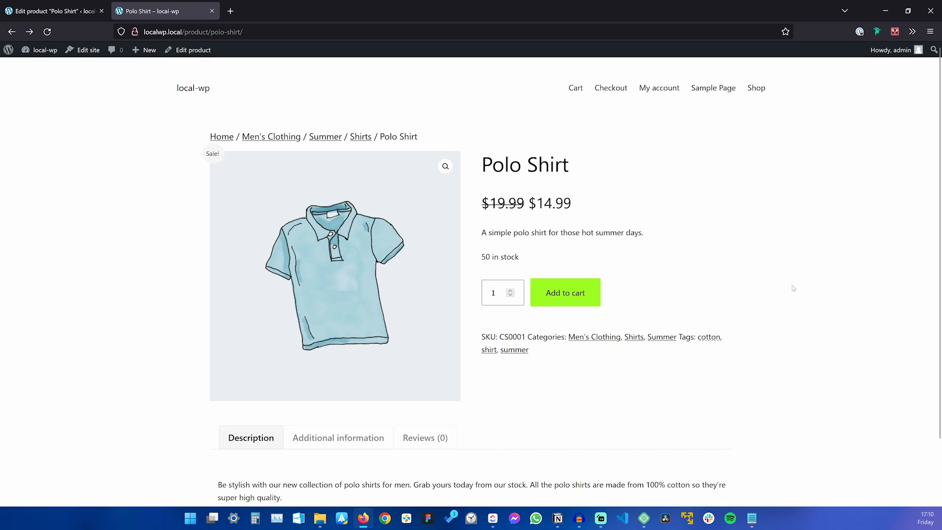
Open the Polo Shirt Reviews (0) tab to reveal the empty review form.
scroll(717, 235, down, 2)
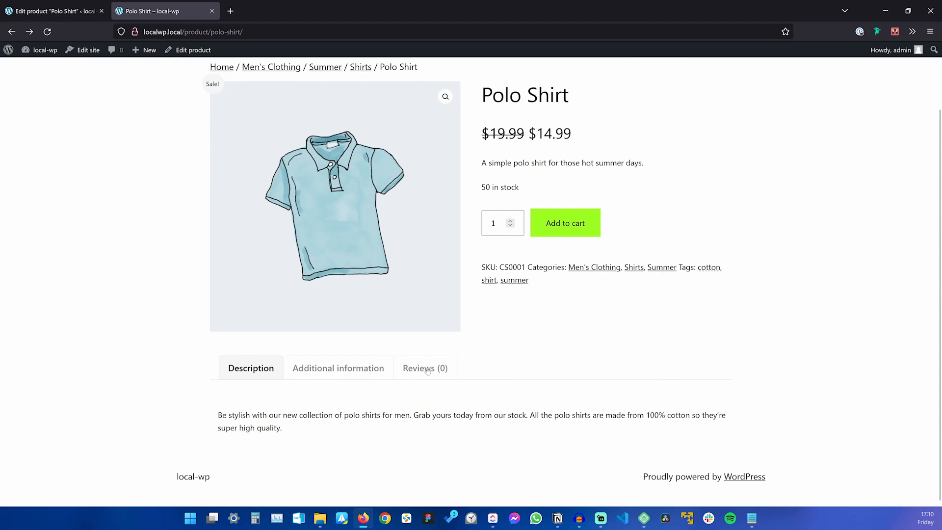
scroll(509, 364, up, 2)
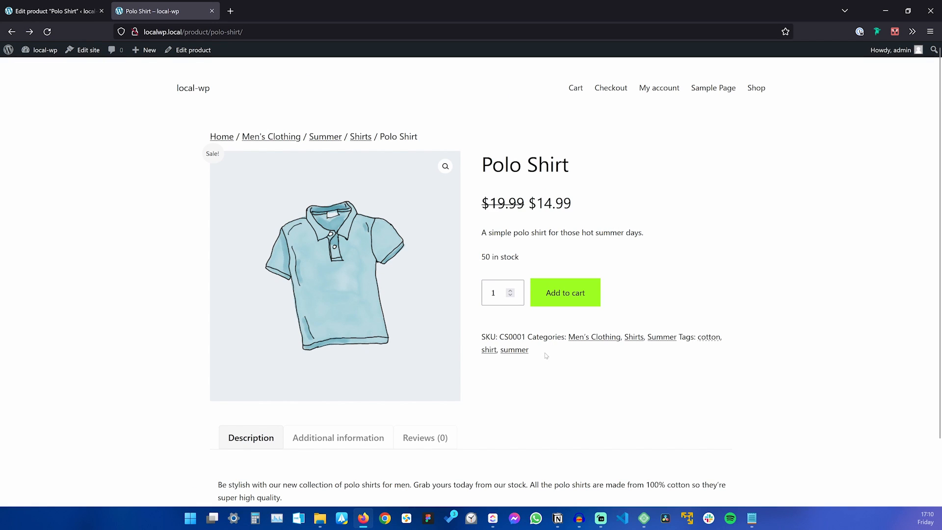
scroll(546, 355, down, 2)
click(425, 372)
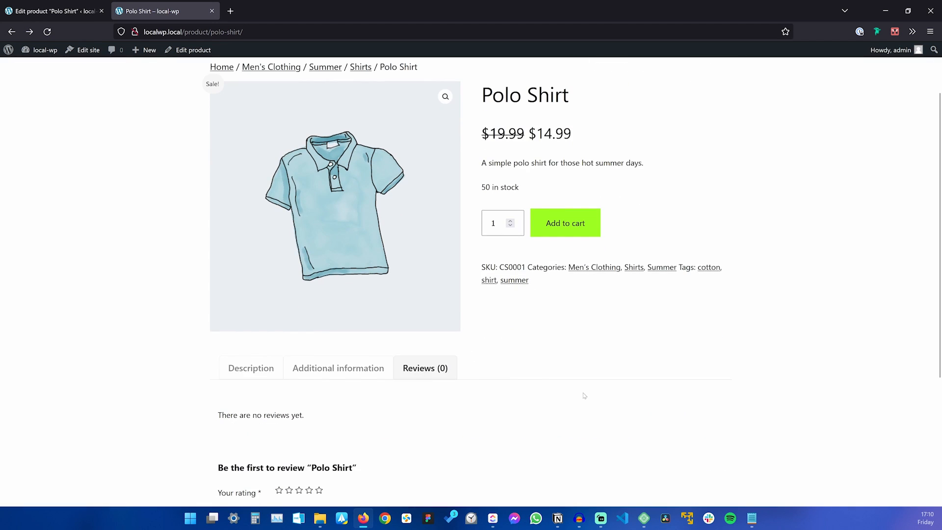
scroll(578, 377, down, 5)
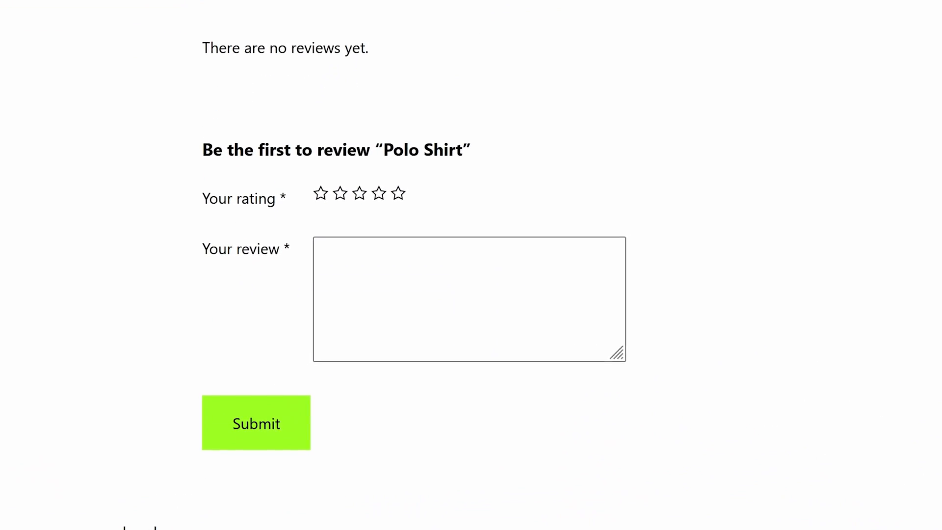
Post a five-star review reading 'Hey, this is great!' on the Polo Shirt.
click(398, 193)
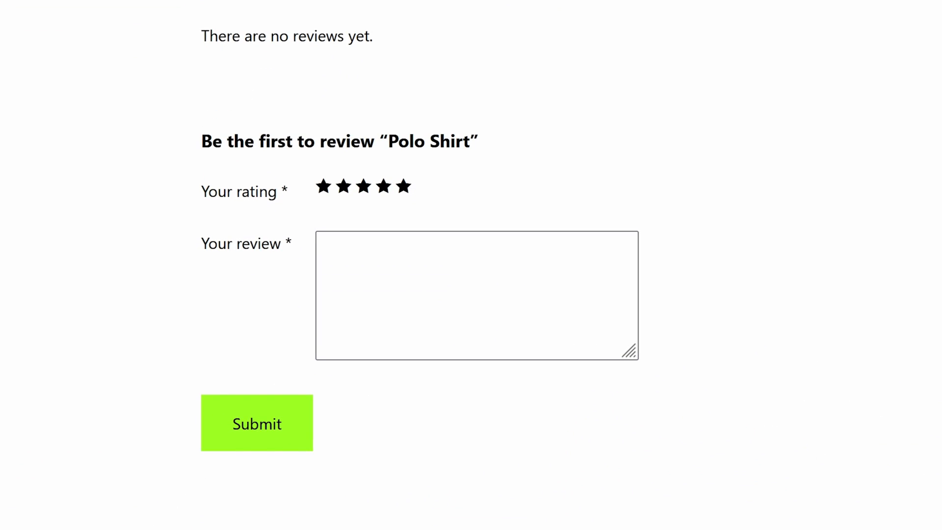
click(461, 319)
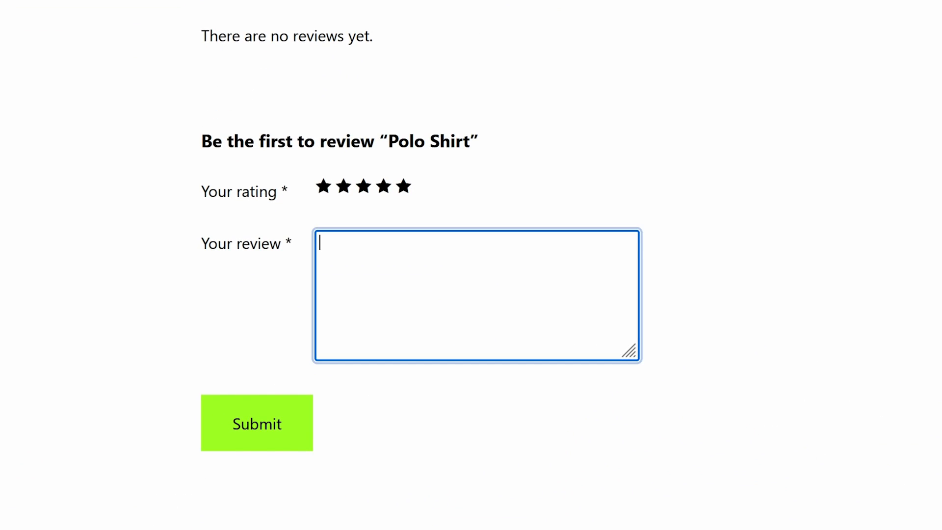
text(Hey, this is gr)
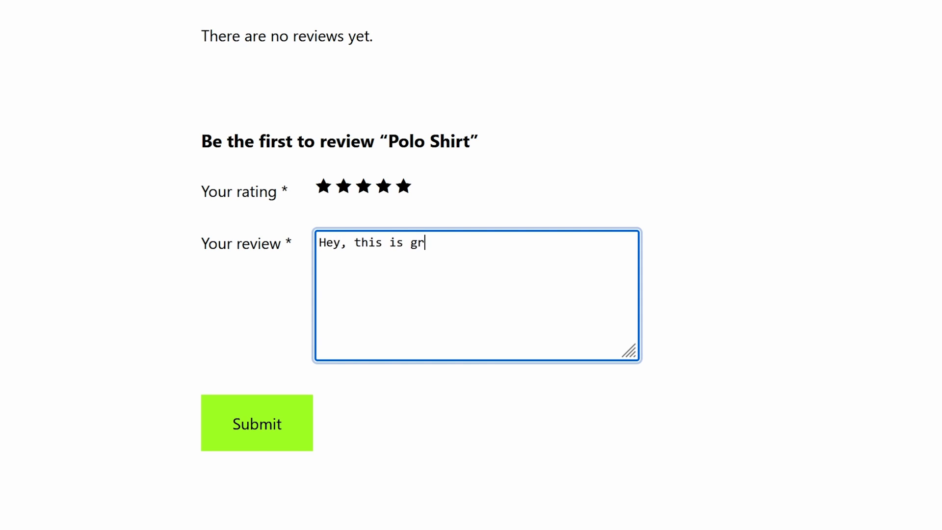
text(eat!)
key(Tab)
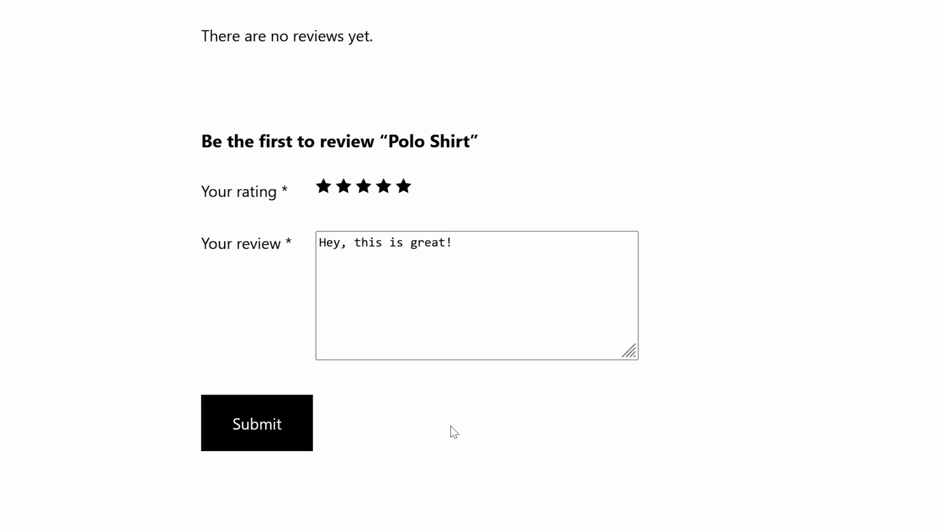
key(Return)
Check the posted review under Reviews (1) and return to the top of the product.
scroll(712, 296, up, 4)
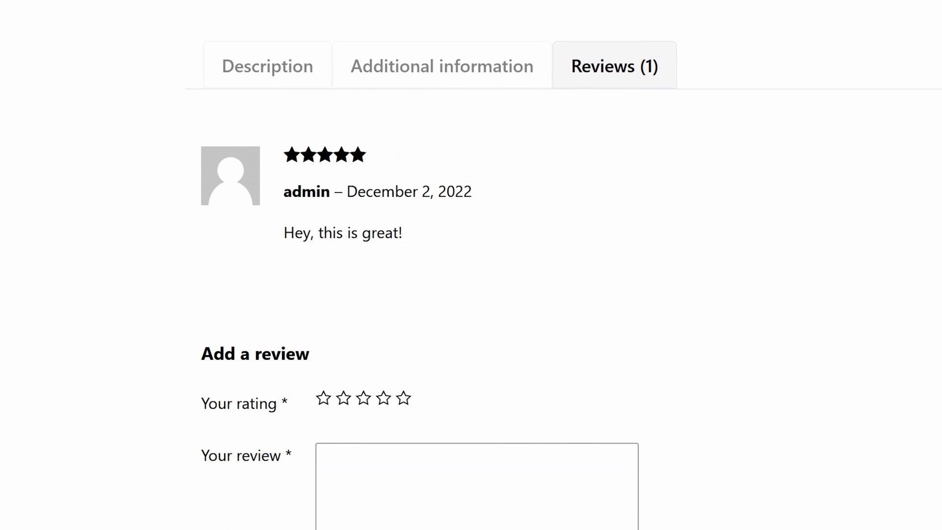
drag(418, 237, 284, 194)
click(549, 256)
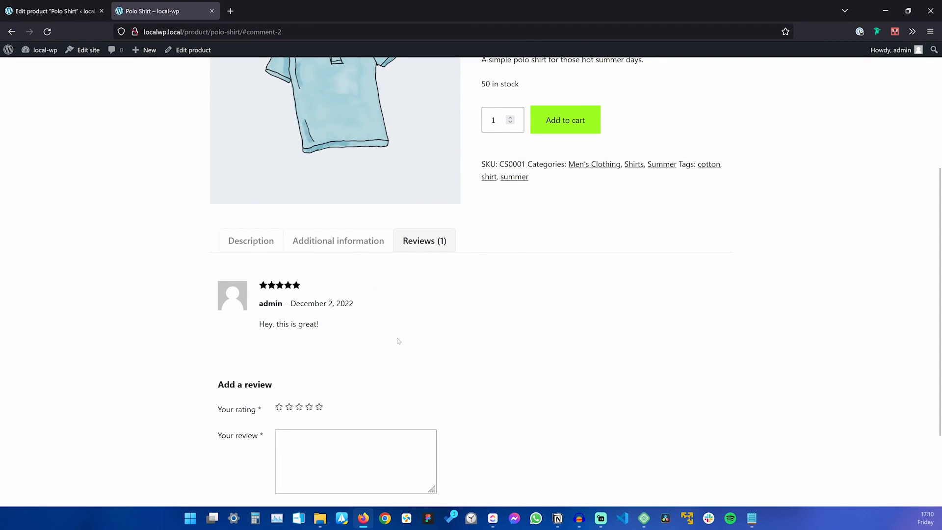
scroll(559, 262, up, 3)
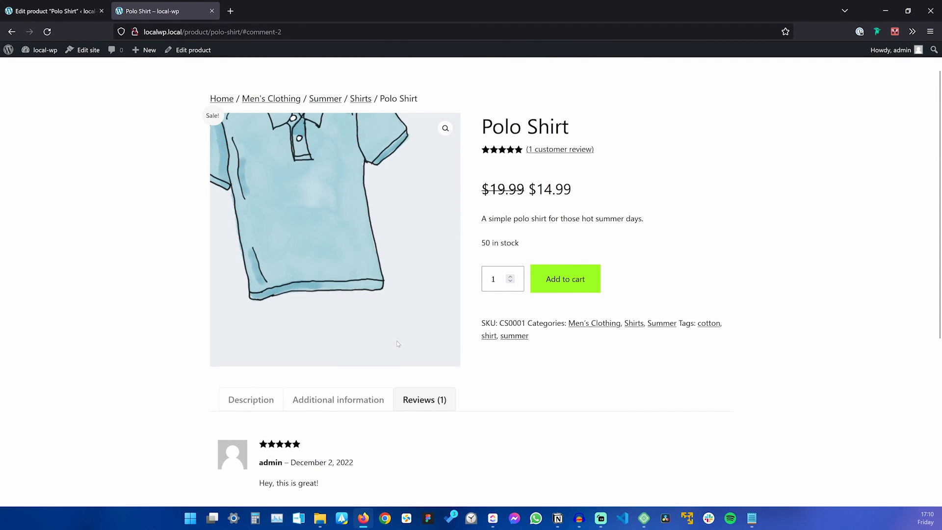
Show the Polo Shirt Description tab and check the product title.
click(237, 400)
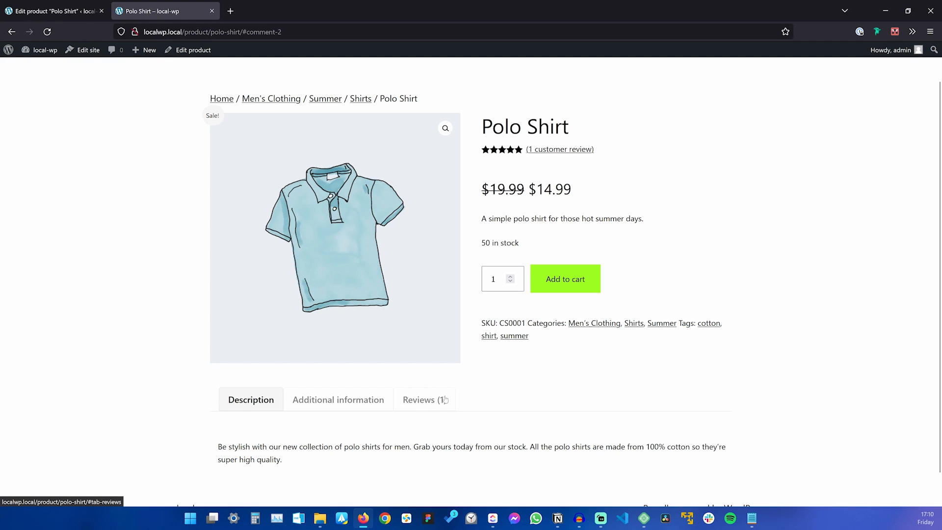
scroll(501, 348, up, 2)
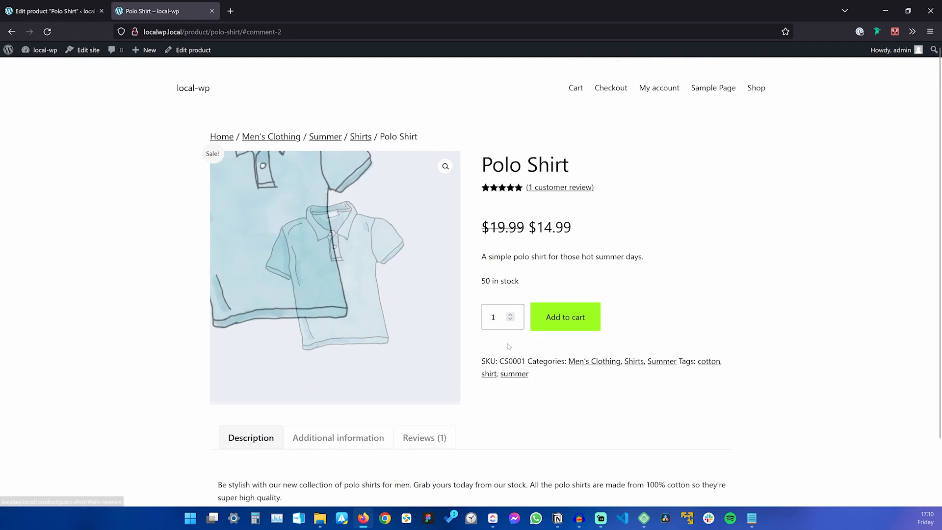
drag(481, 165, 586, 166)
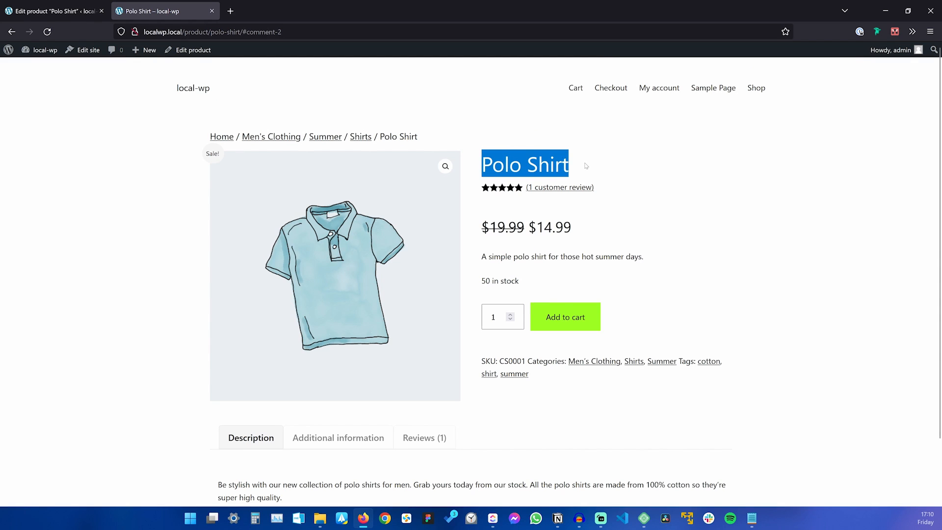
click(586, 166)
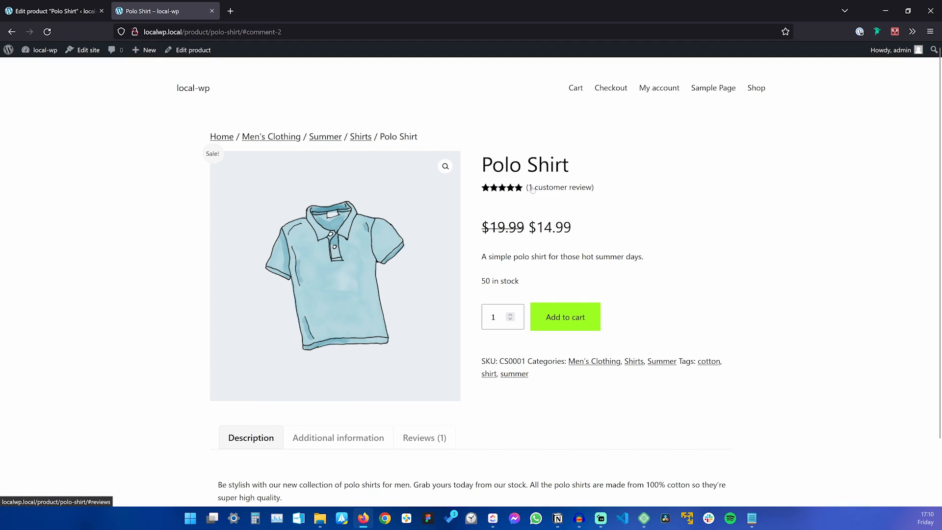
Go to the store's Shop page and open a new private browsing window.
click(756, 88)
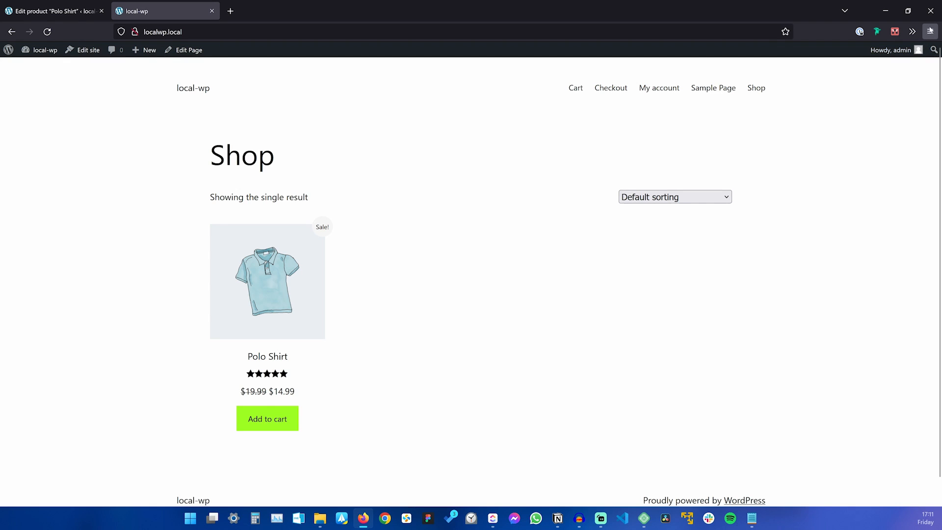
click(930, 31)
click(869, 104)
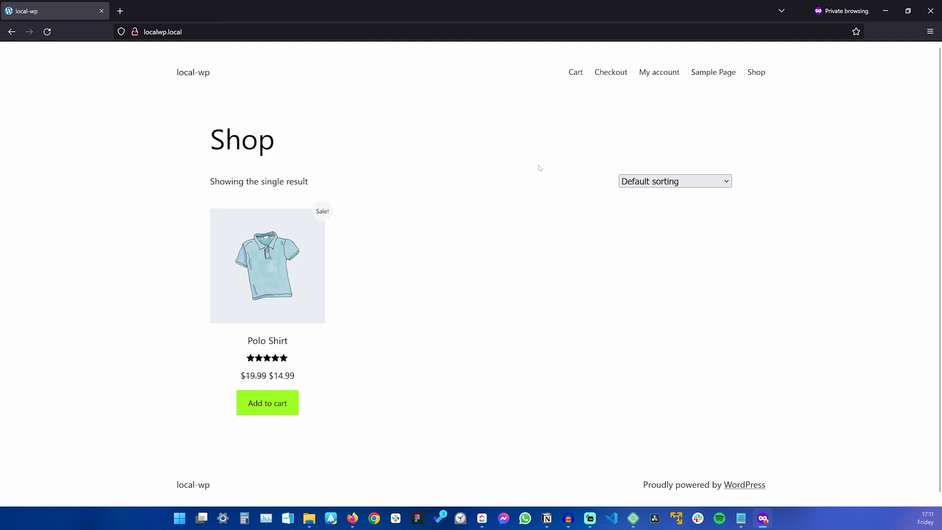
As a visitor, open the Polo Shirt product page and its Reviews tab.
click(297, 369)
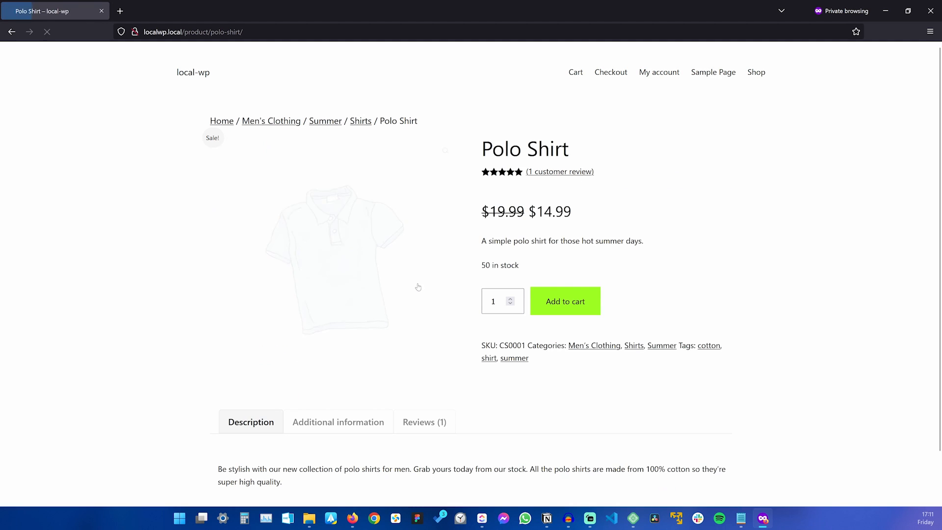
scroll(417, 286, down, 1)
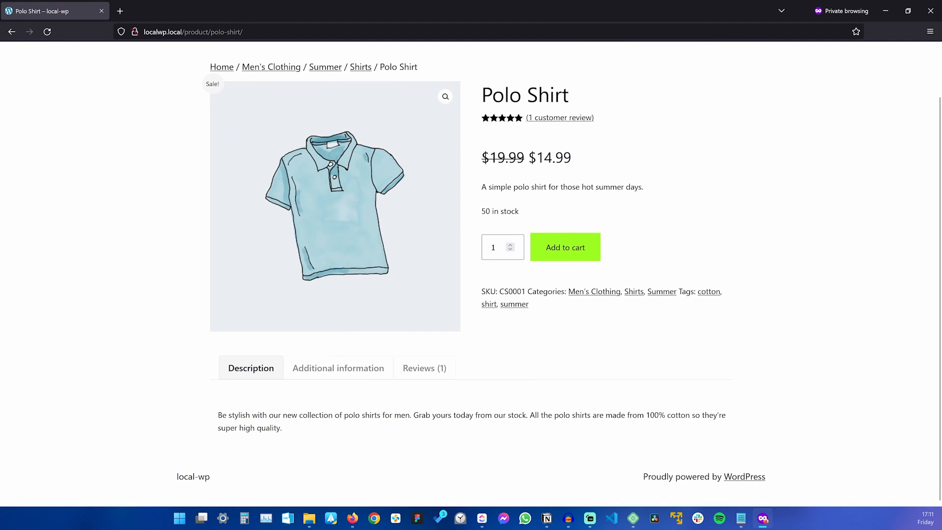
click(425, 367)
scroll(531, 315, down, 5)
scroll(530, 315, down, 1)
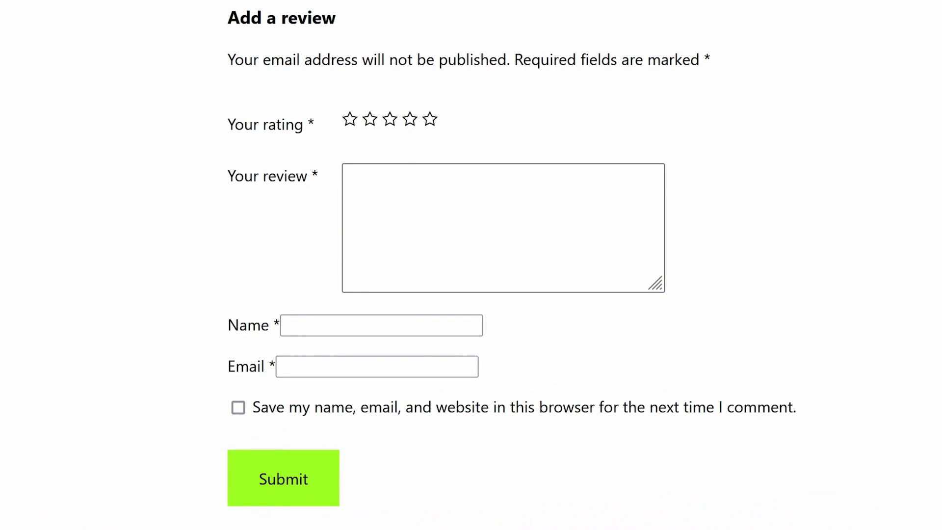
Submit a four-star 'Hello!' review, filling in the reviewer's name and e-mail.
click(411, 123)
click(417, 206)
text(Hello!)
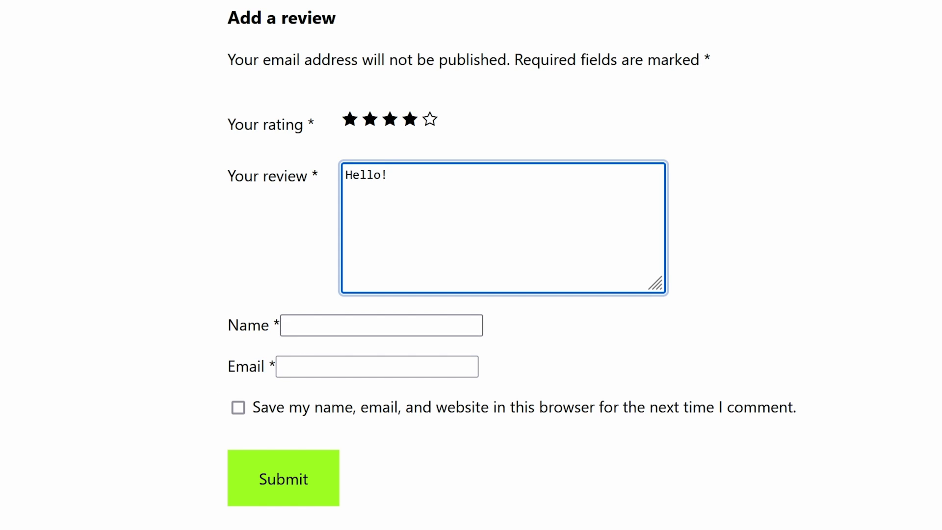
key(Tab)
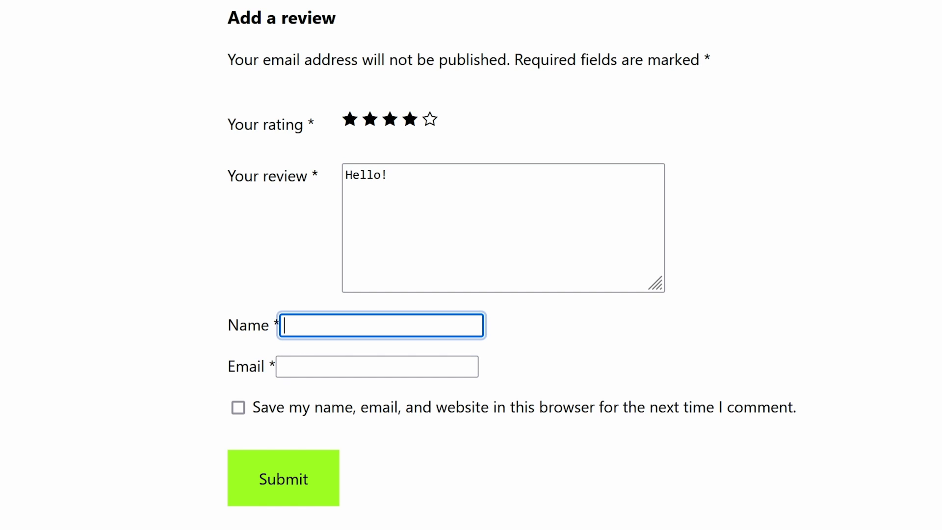
text(Adi)
key(Tab)
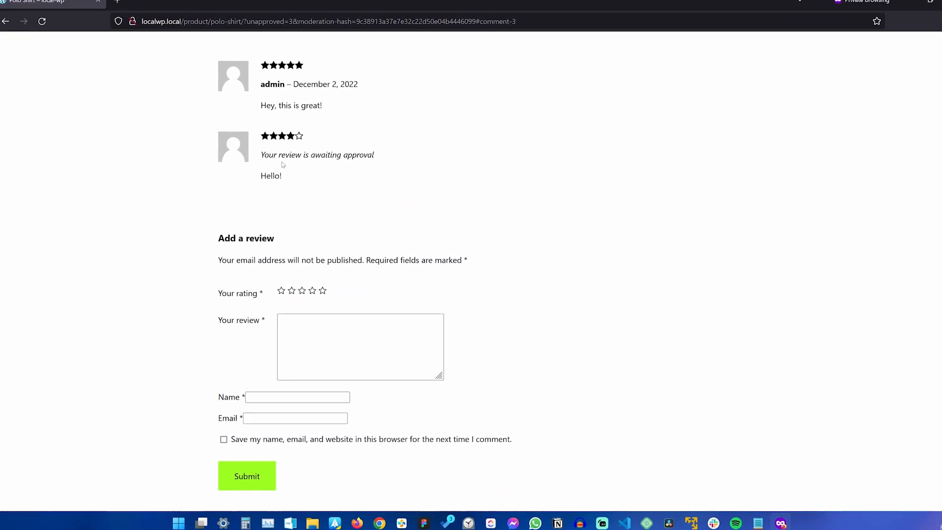
Confirm the review shows as awaiting approval, then close the private window.
drag(259, 161, 388, 176)
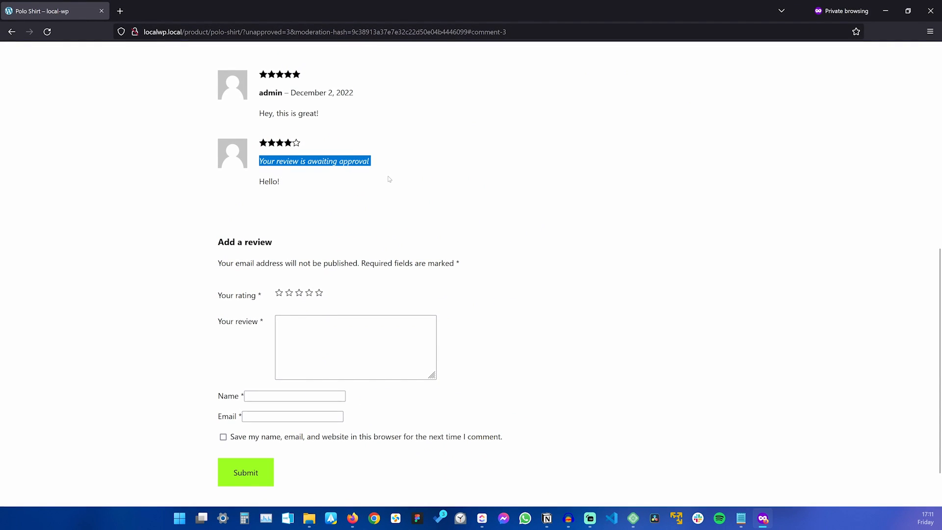
click(388, 177)
scroll(383, 184, up, 5)
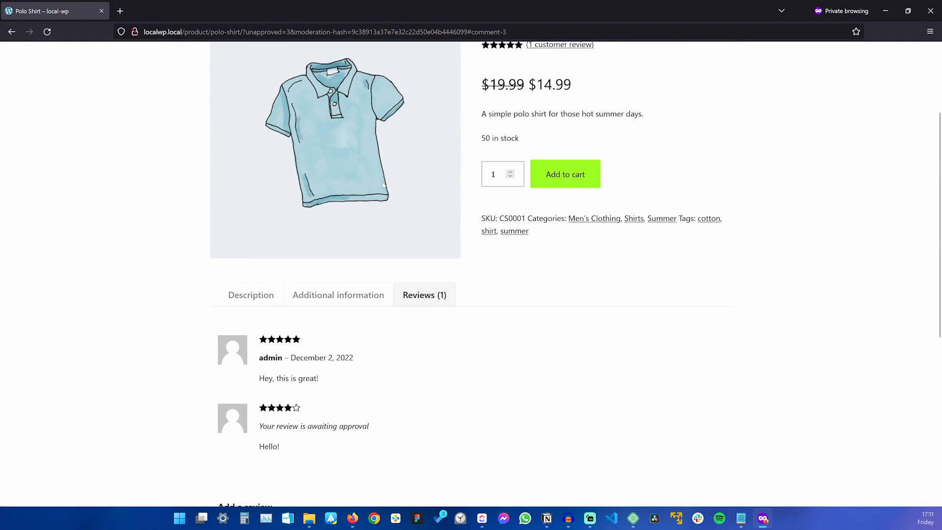
click(931, 10)
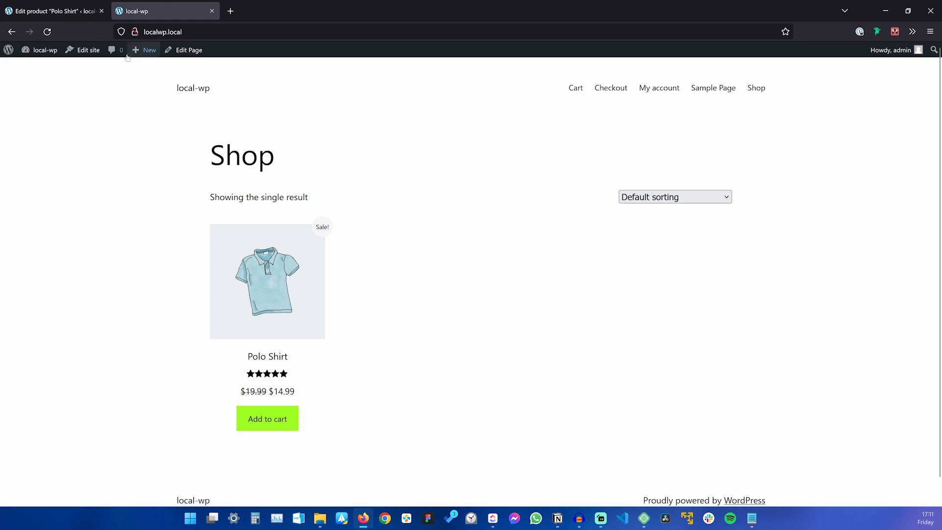
Approve the pending four-star 'Hello!' review in Products > Reviews, then return to the Shop tab.
click(51, 11)
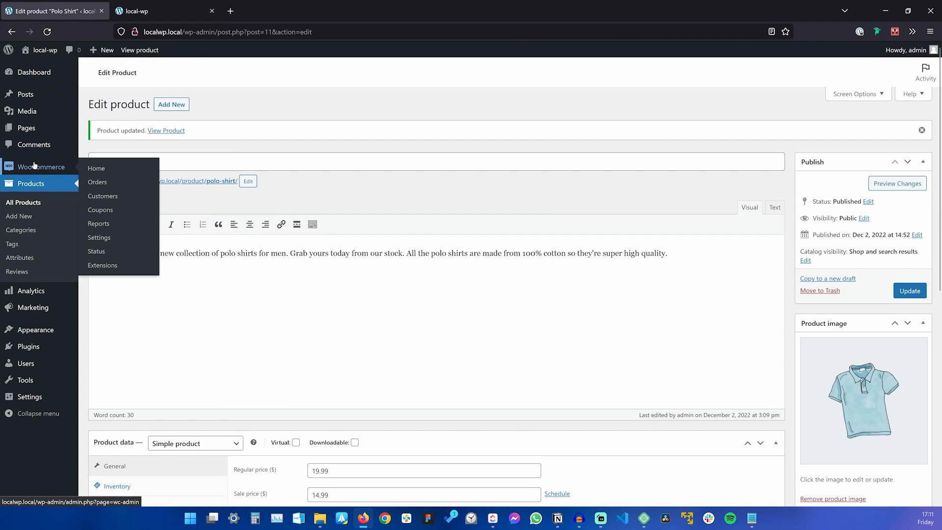
click(18, 272)
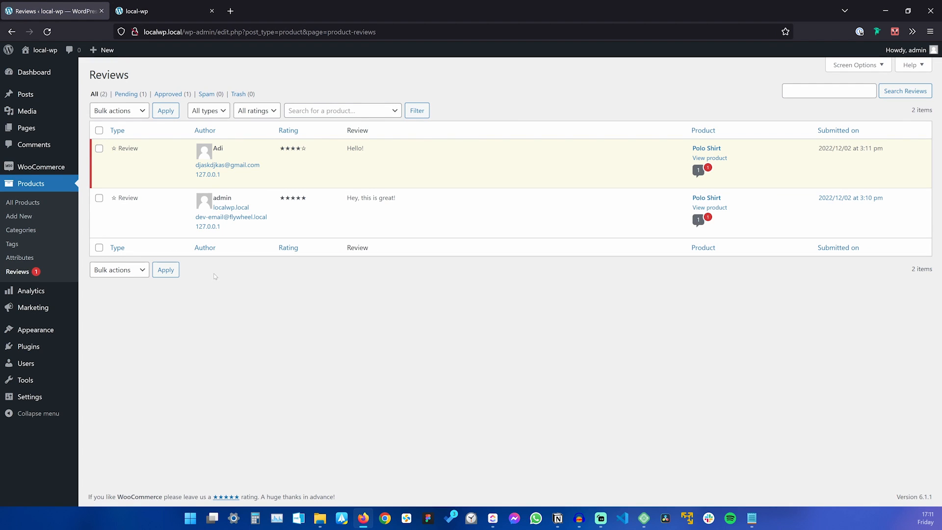
mouse_move(335, 168)
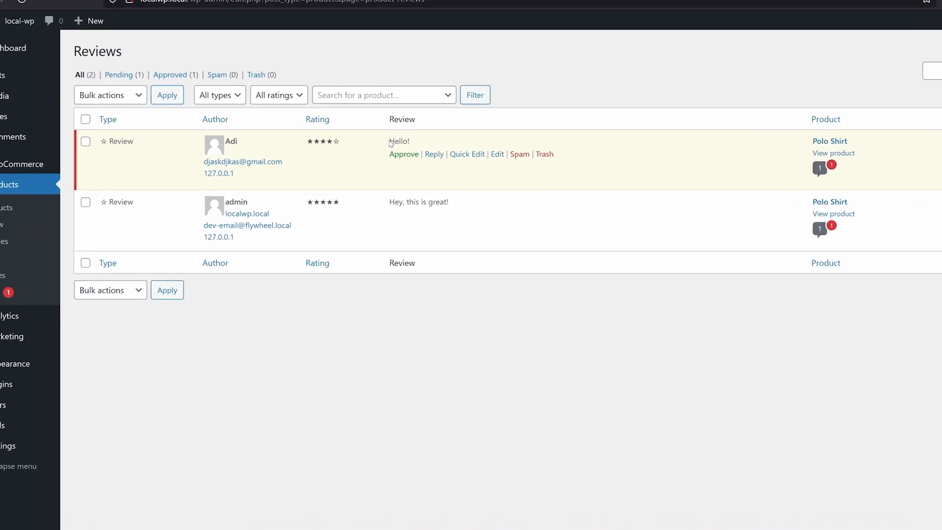
double_click(354, 149)
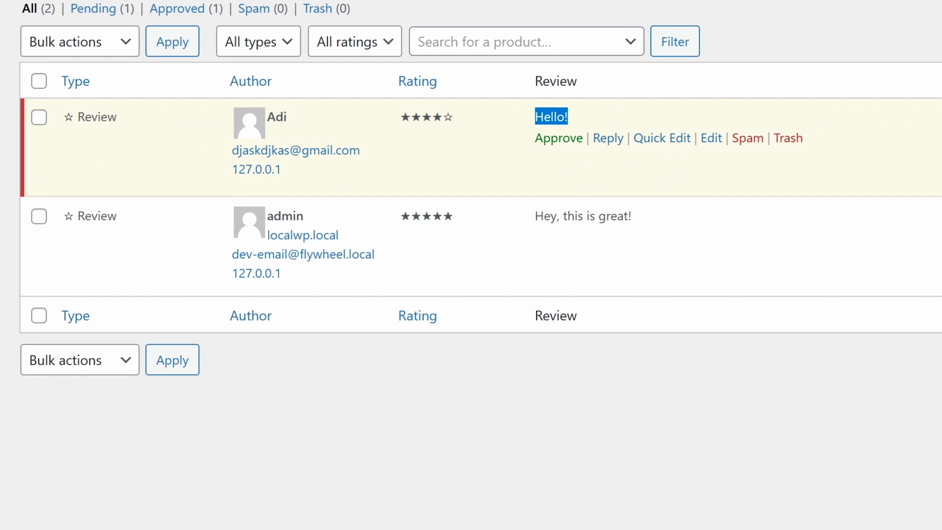
click(724, 481)
click(547, 141)
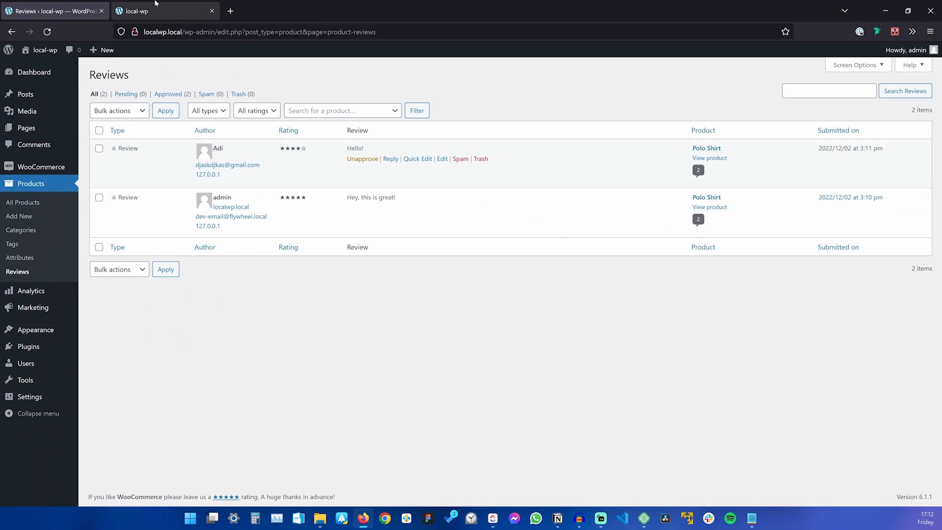
click(155, 4)
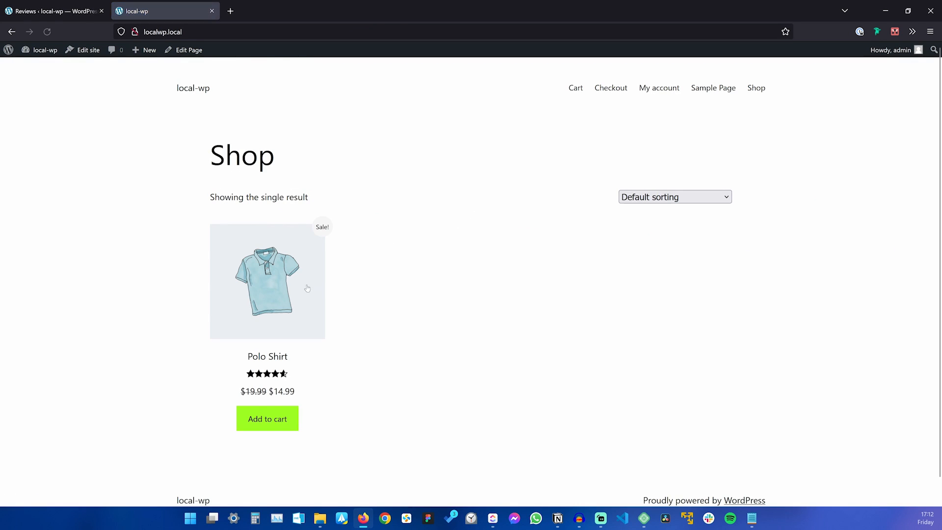
Open the Polo Shirt from the Shop and jump to its 2 customer reviews.
click(287, 382)
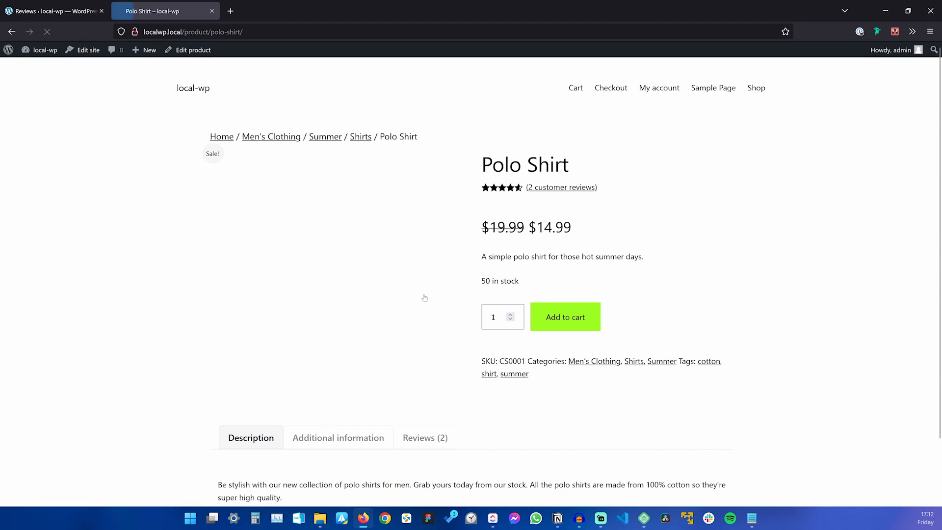
click(539, 189)
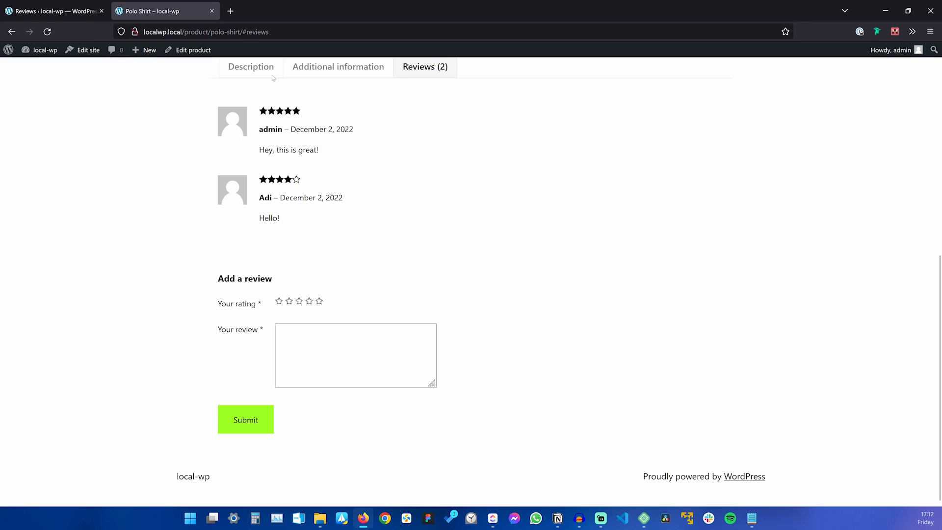
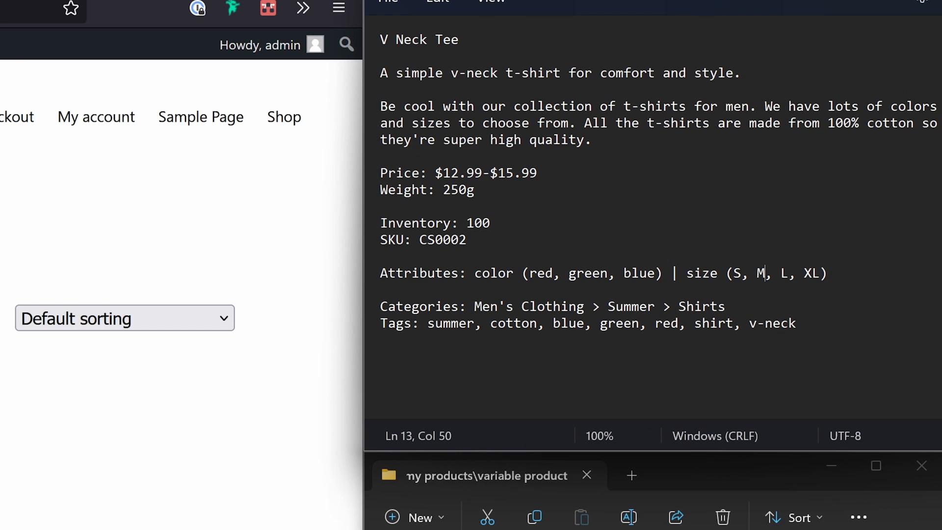
Bring the Shop page up beside the V Neck Tee notes and the tee image folder.
click(820, 274)
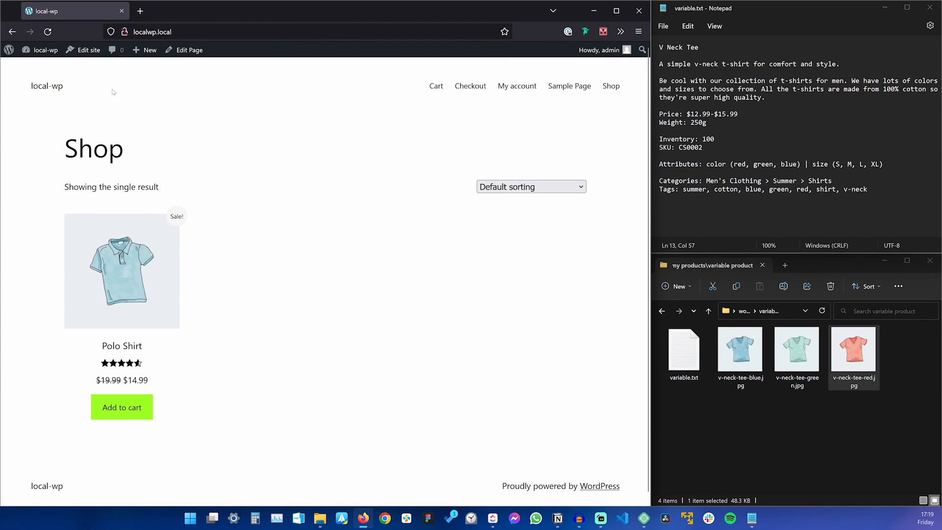
Start a new product and name it V Neck Tee using the title from the notes.
mouse_move(143, 49)
click(143, 105)
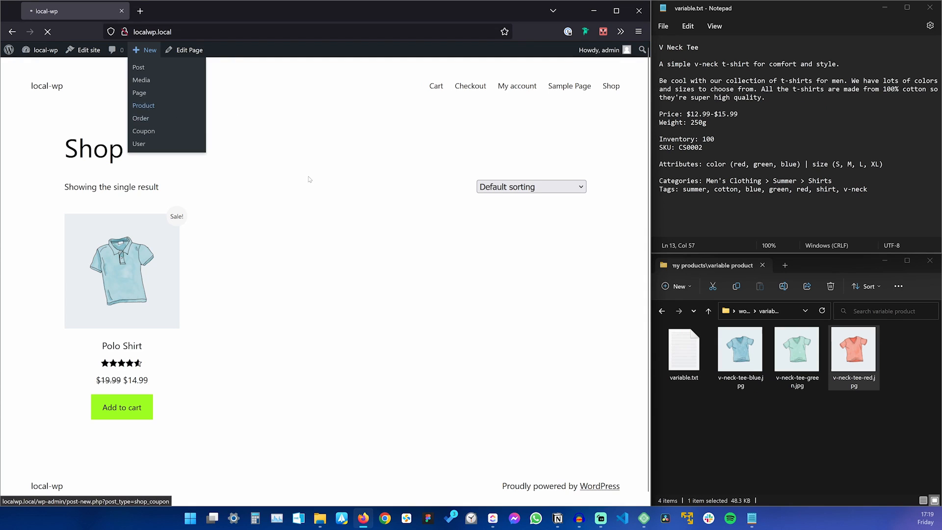
click(701, 47)
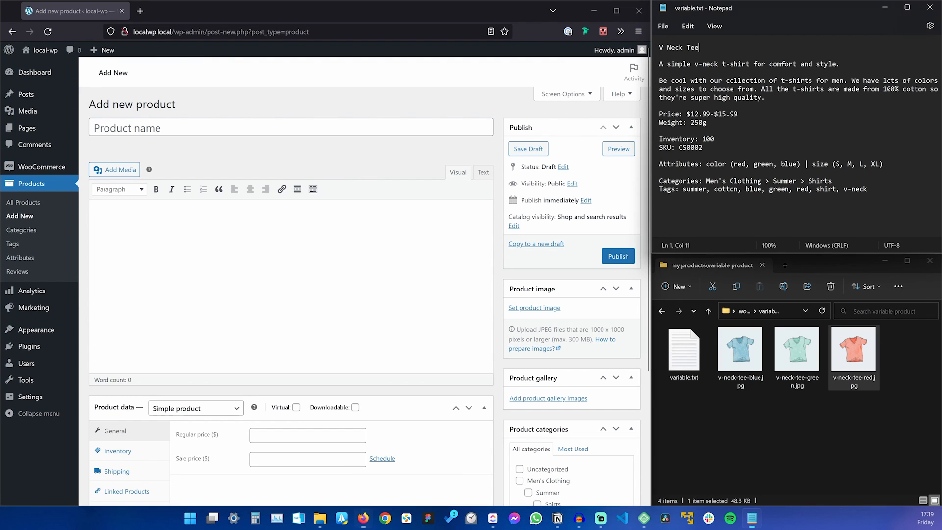
drag(700, 48, 657, 48)
key(ctrl+c)
click(306, 128)
key(ctrl+v)
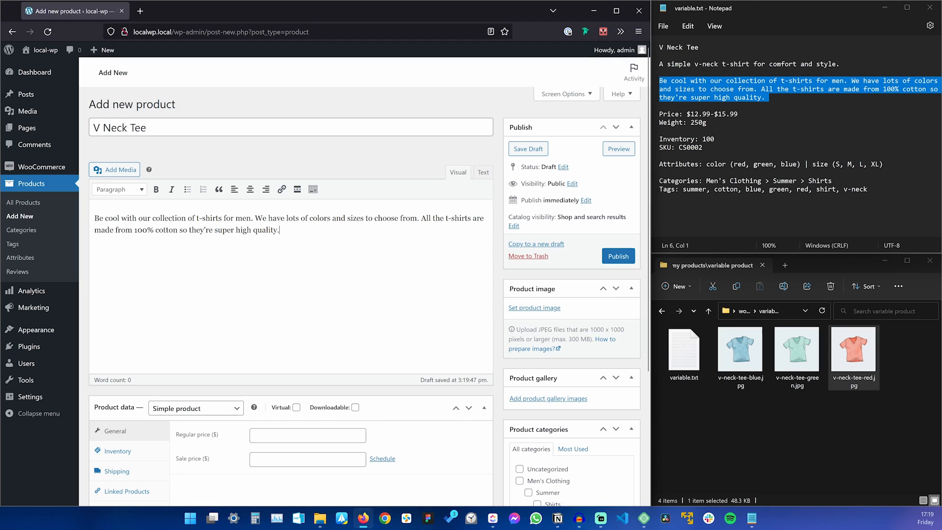
Paste the one-line short description from the notes into the Product short description box.
triple_click(715, 64)
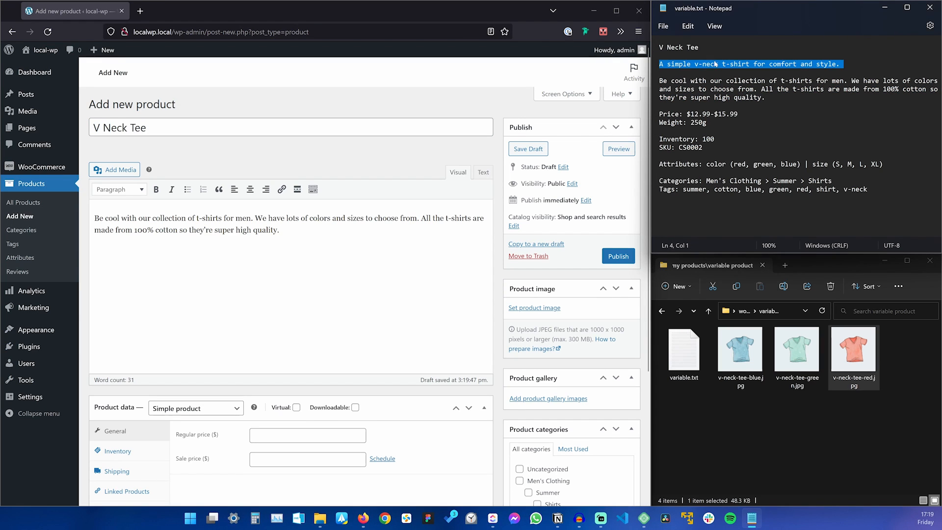
scroll(273, 326, down, 3)
click(194, 429)
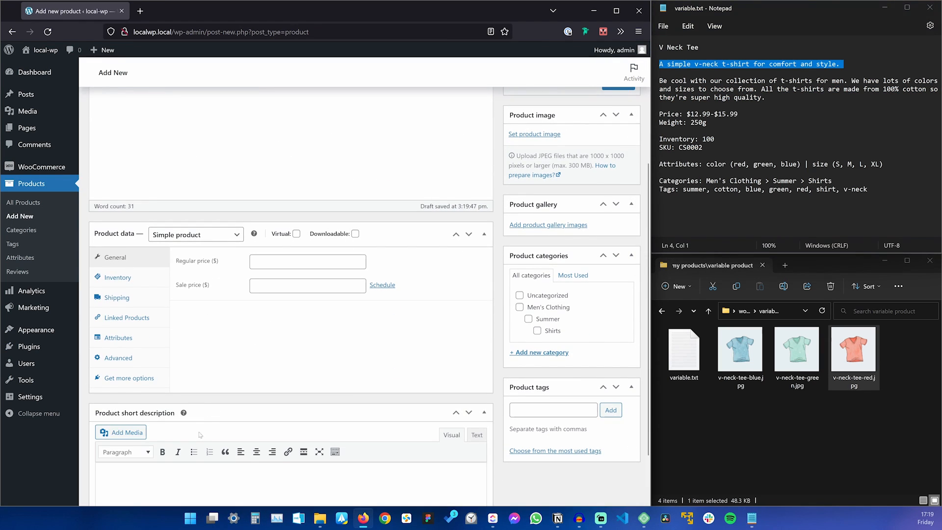
key(ctrl+v)
scroll(293, 352, down, 1)
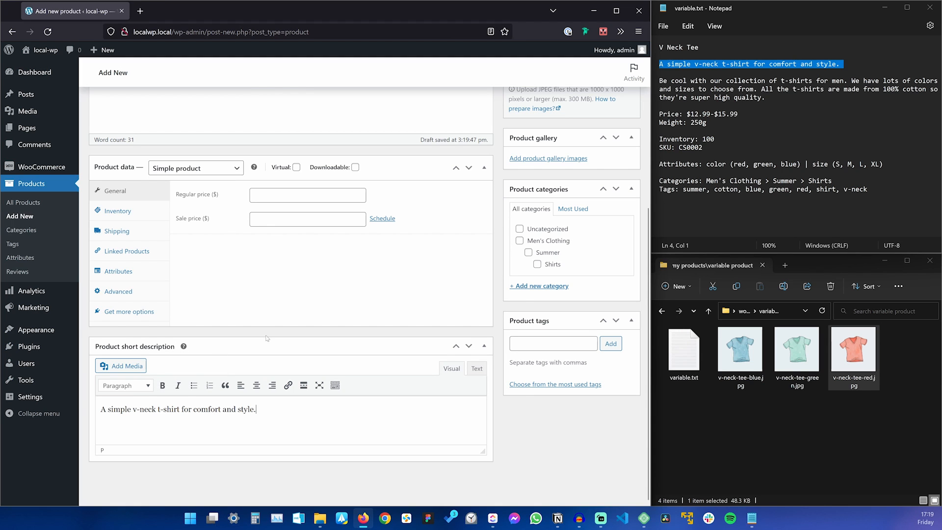
scroll(365, 370, up, 5)
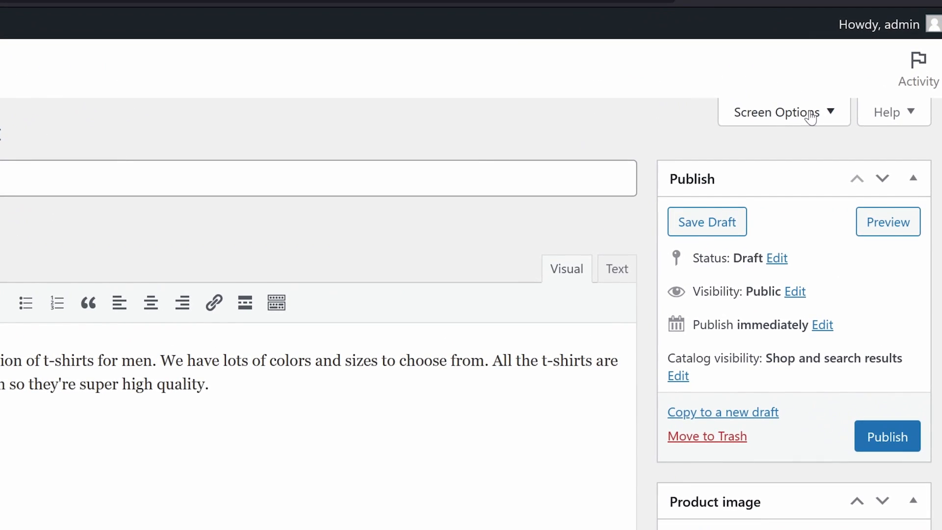
Toggle the Product short description box off and back on in Screen Options.
click(811, 116)
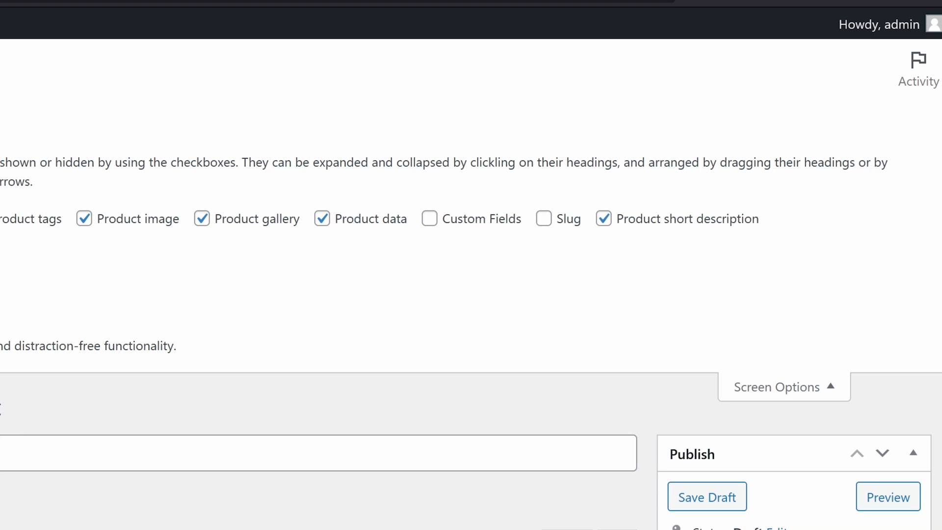
click(649, 220)
click(660, 219)
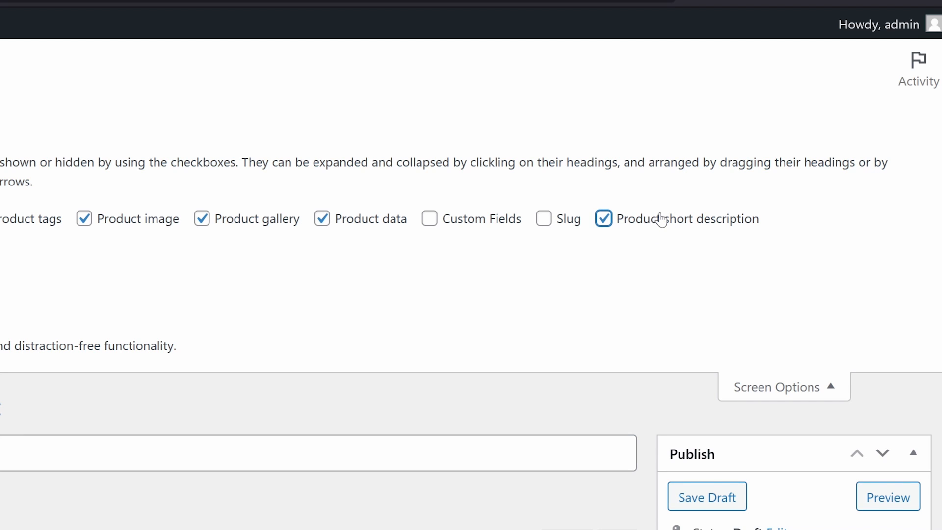
click(782, 393)
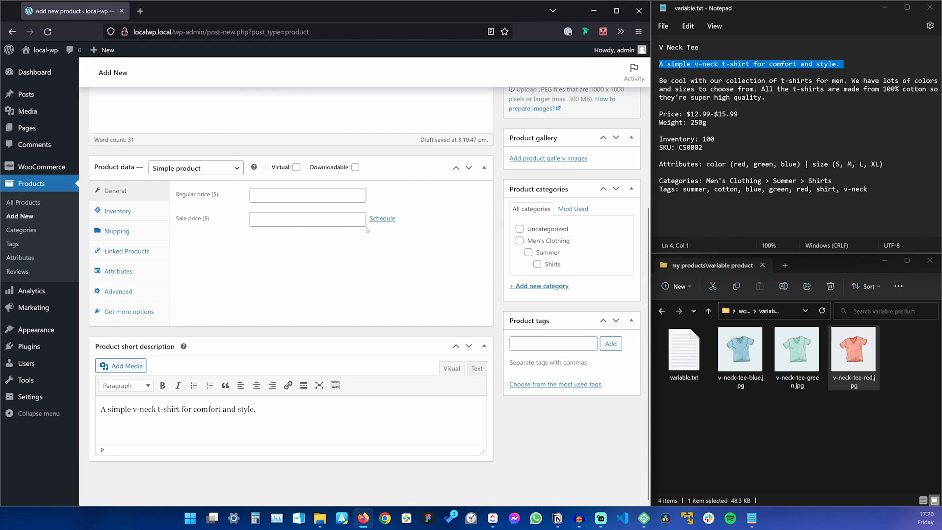
scroll(367, 231, up, 4)
scroll(359, 233, down, 2)
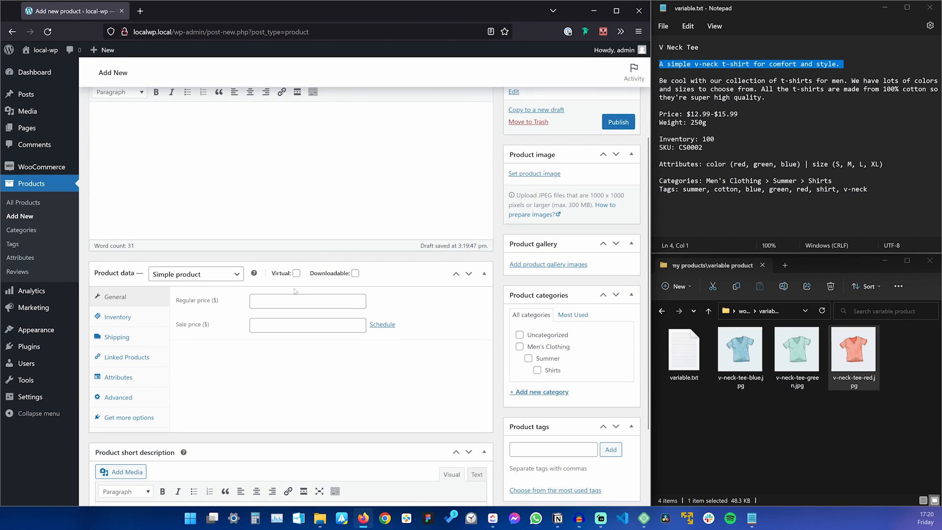
Set the product type to Variable product and add a blank custom product attribute.
click(187, 275)
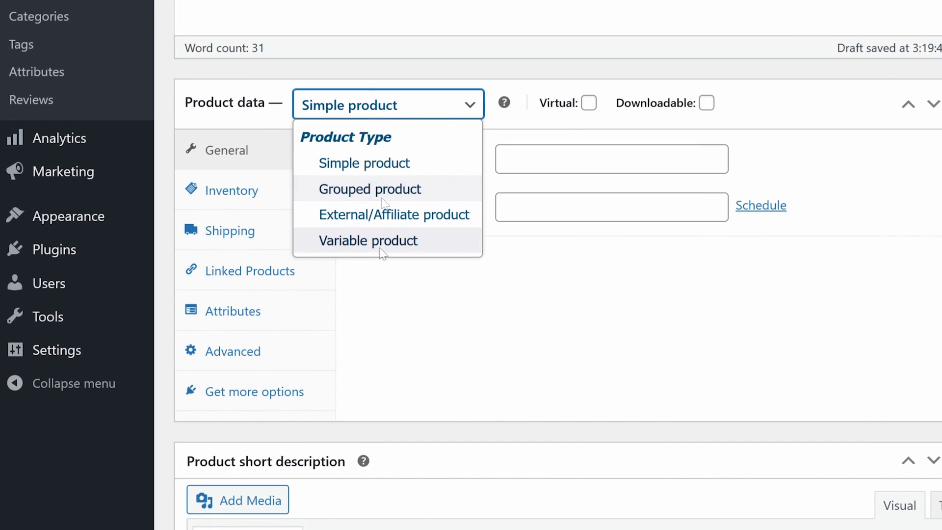
click(384, 241)
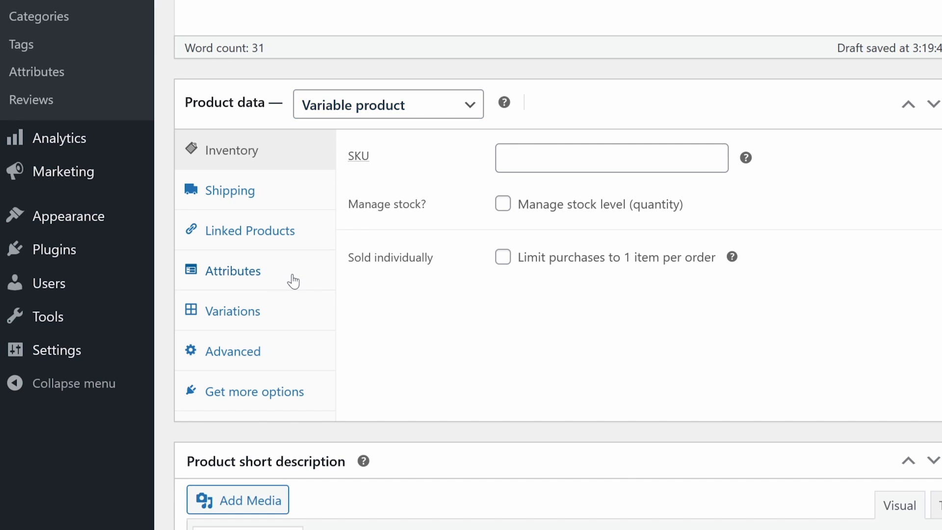
click(293, 279)
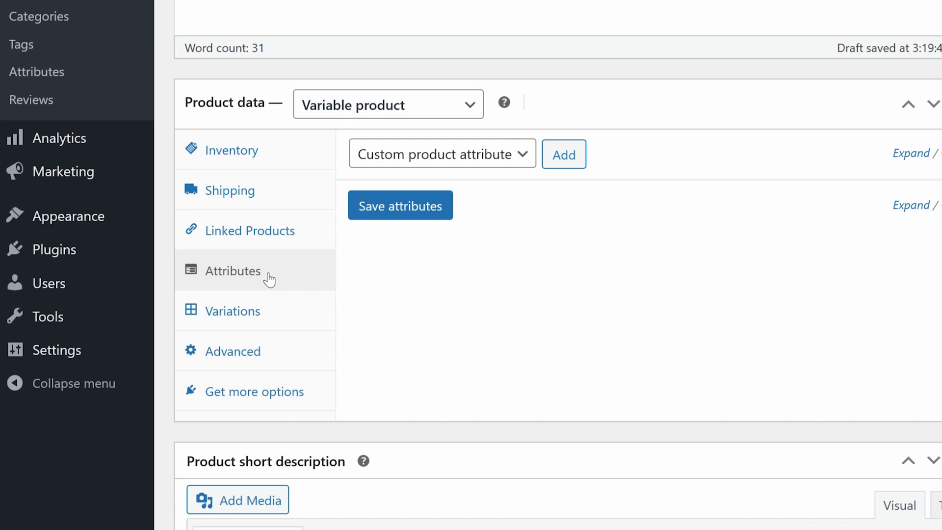
click(490, 152)
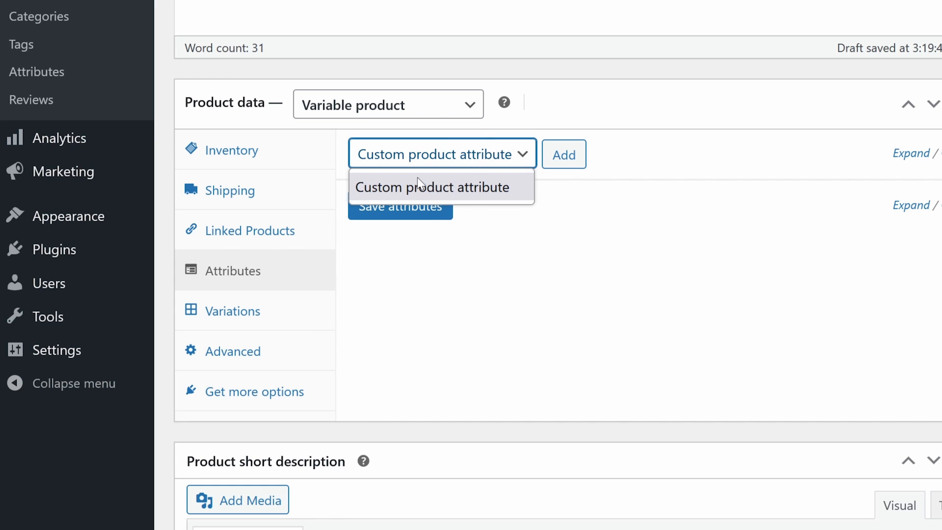
click(482, 191)
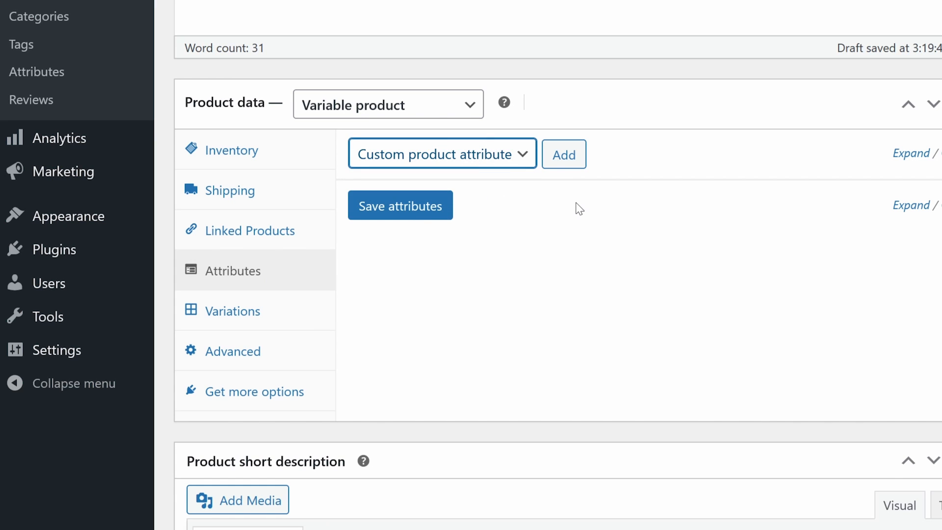
click(561, 154)
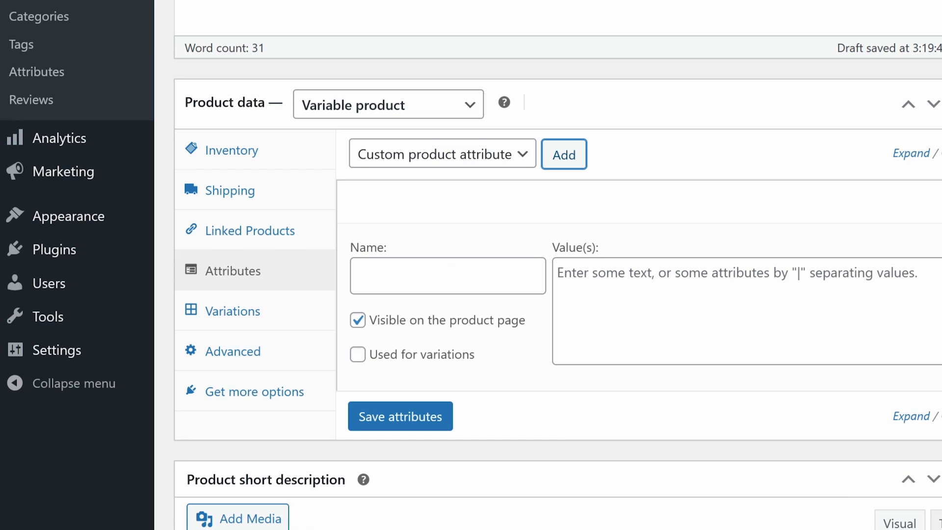
Add a Color attribute with values Blue|Green|Red, used for variations, and save it.
click(448, 276)
text(Color)
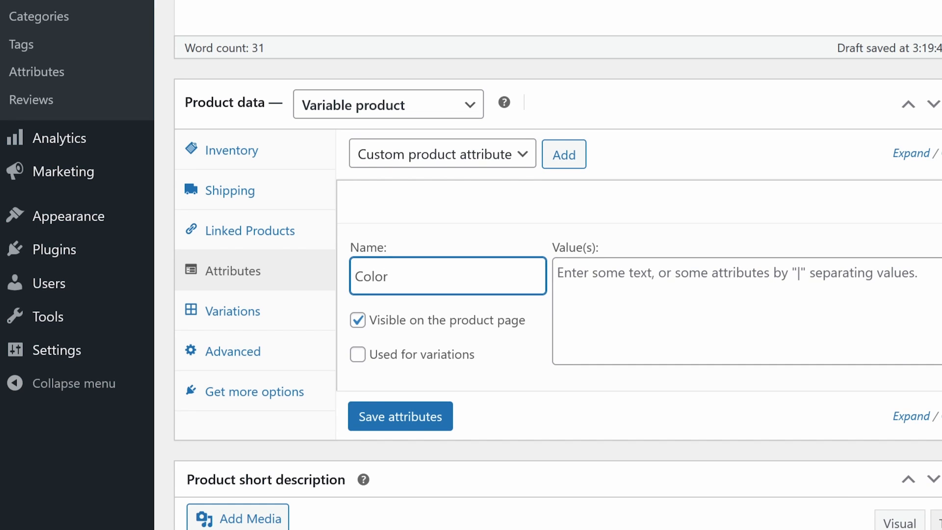
click(746, 304)
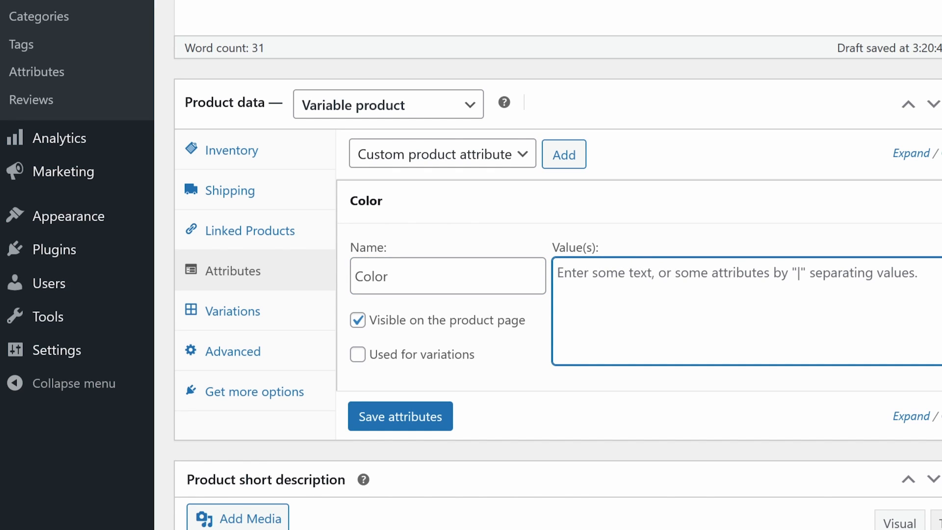
text(Blue)
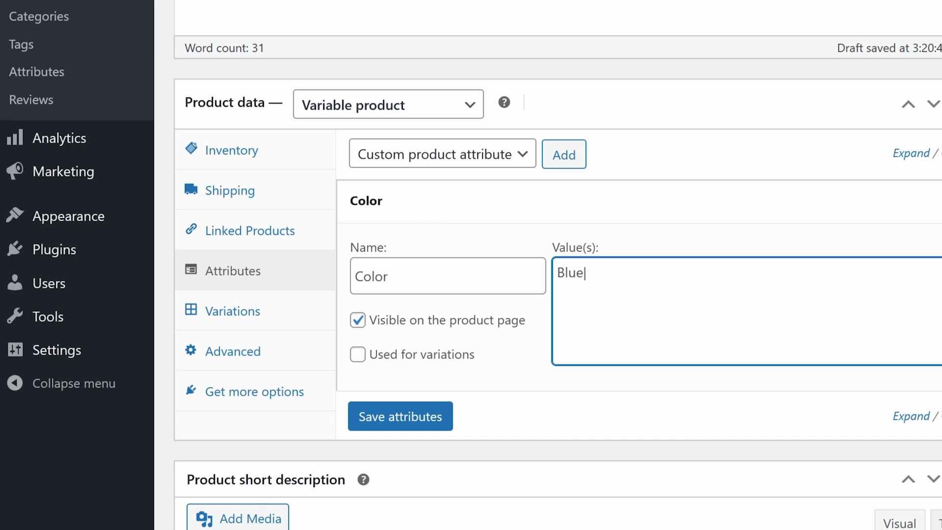
text(|Green|Red)
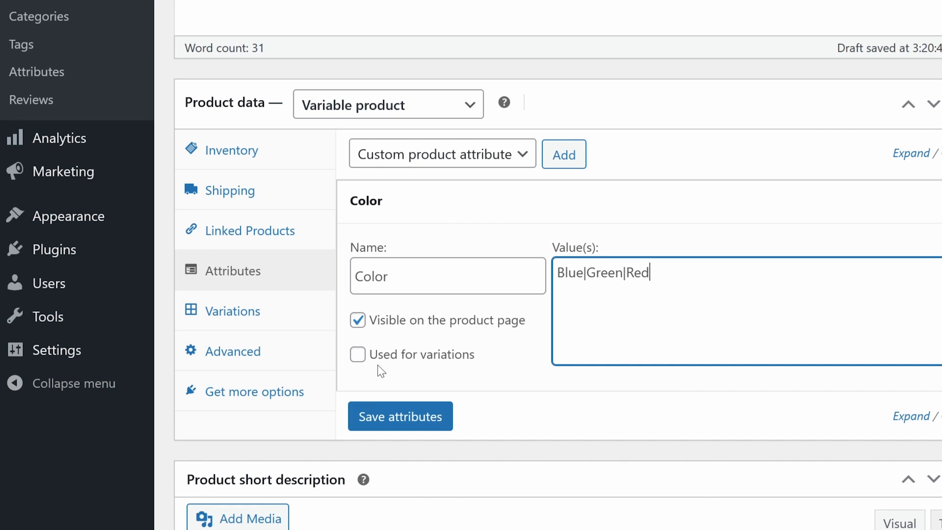
click(387, 359)
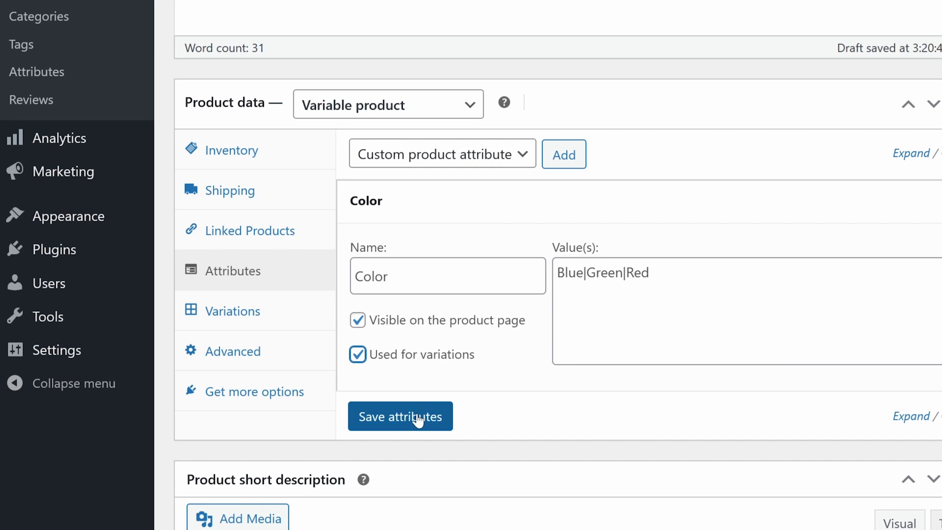
click(423, 416)
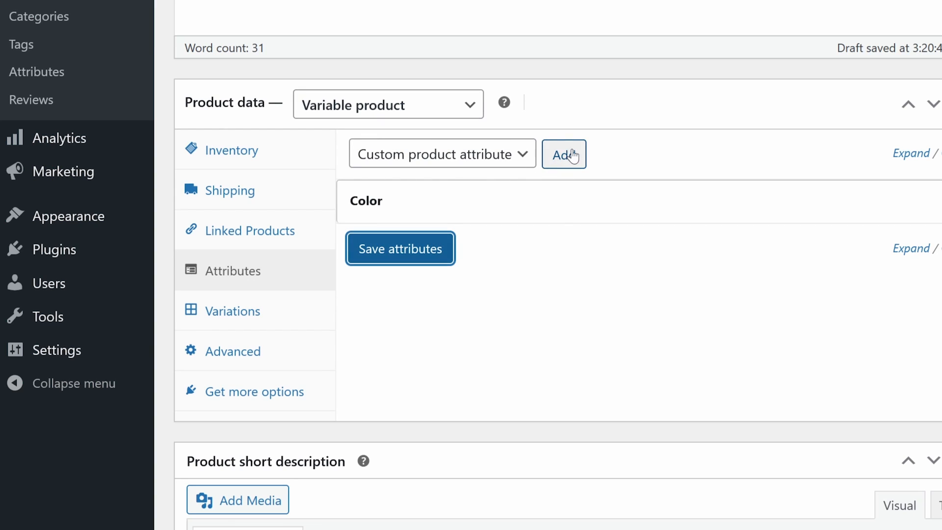
Add a Size attribute with values S|M|L|XL, used for variations, and save the attributes.
click(565, 154)
click(447, 319)
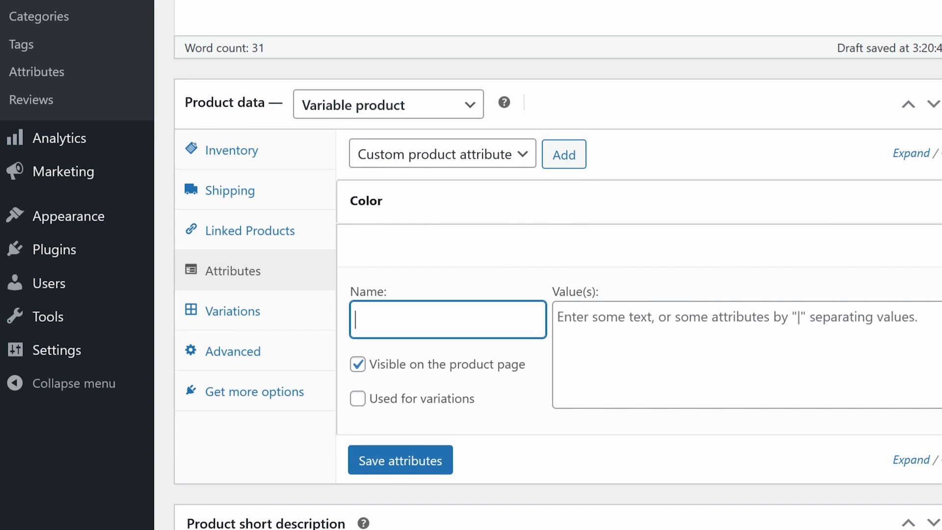
text(Size)
key(Tab)
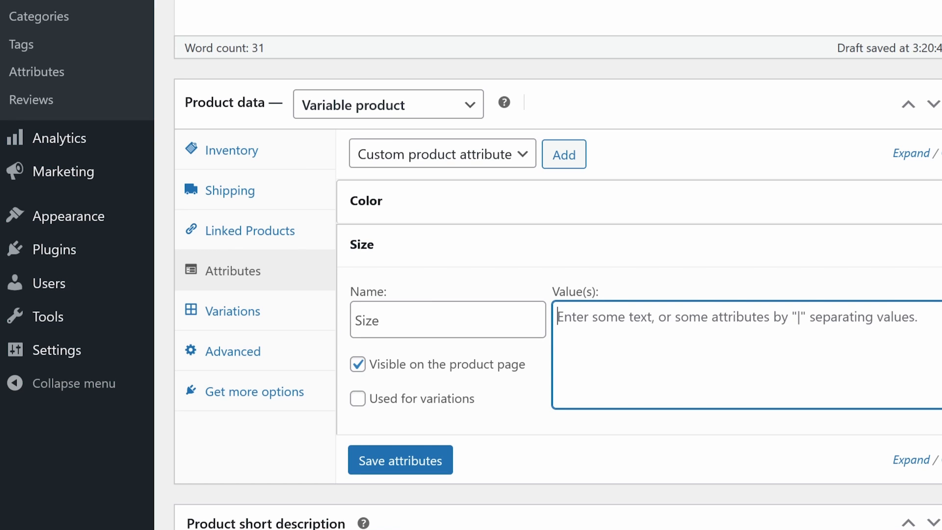
text(S|M)
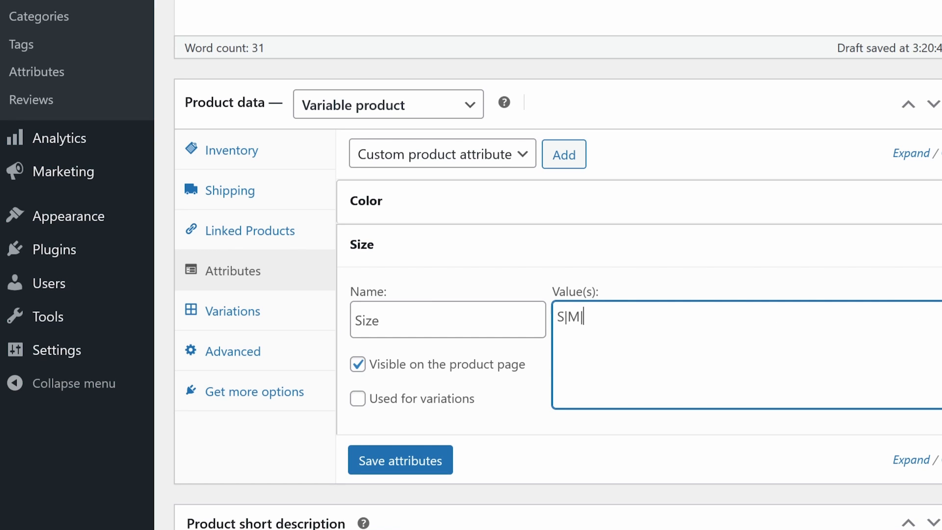
text(|L|XL)
text(mall)
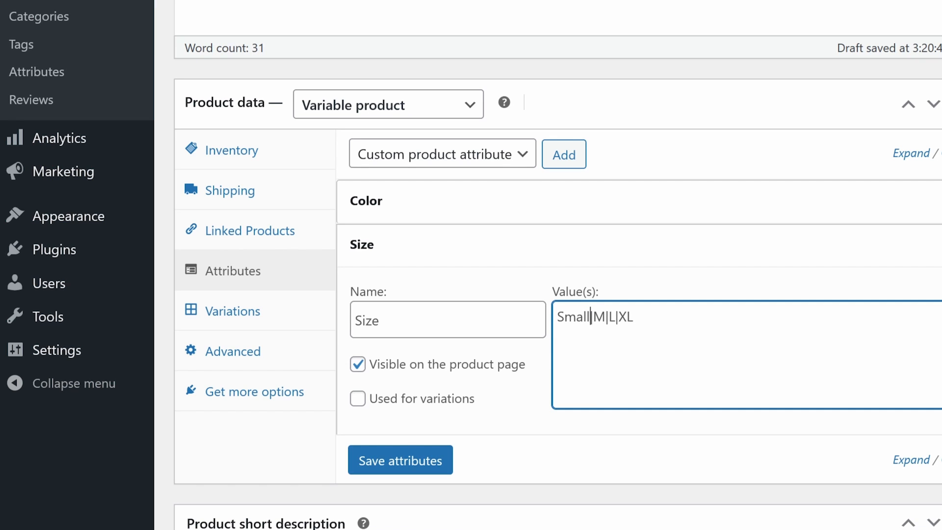
key(BackSpace)
key(BackSpace)
key(BackSpace)
key(BackSpace)
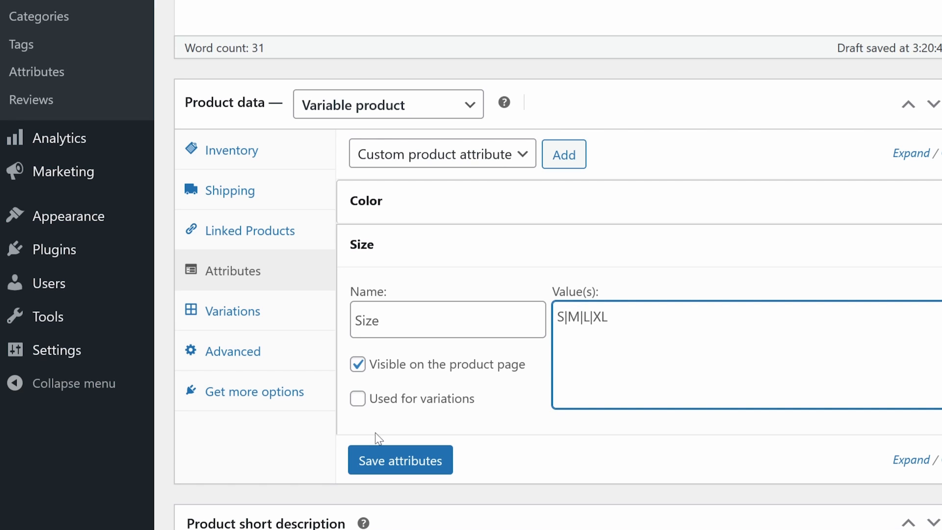
click(357, 397)
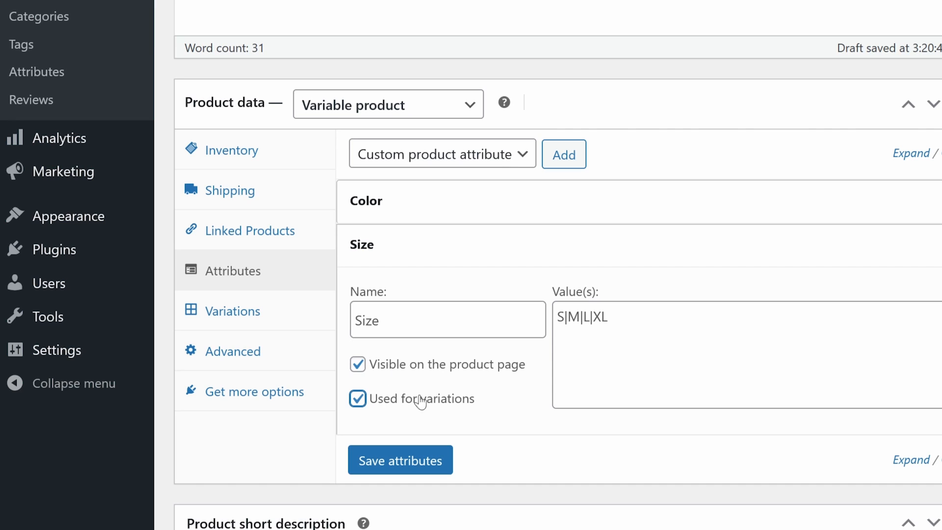
click(427, 461)
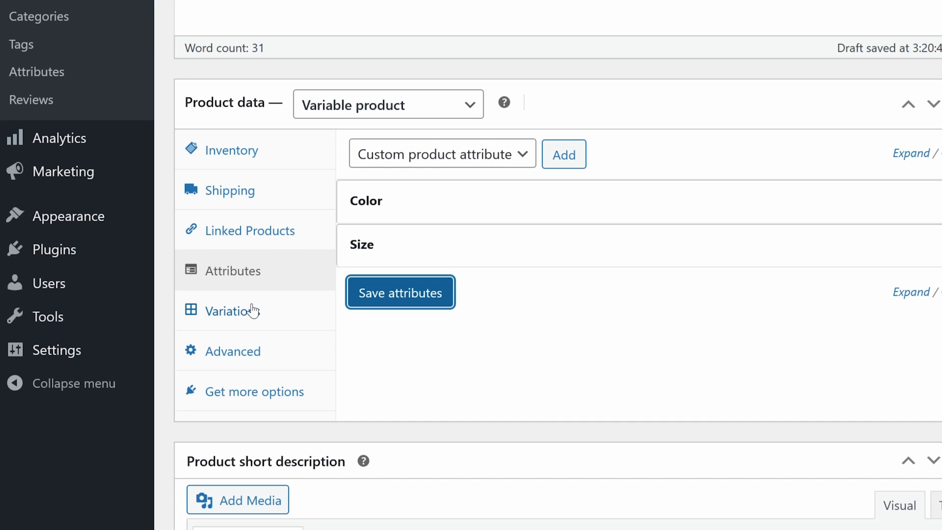
click(252, 311)
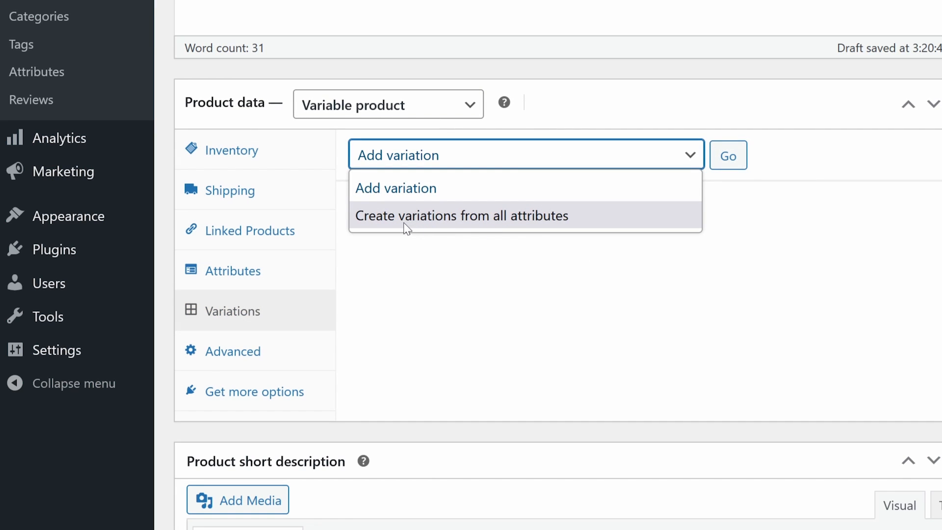
Create variations from all attributes, generating the 12 Blue/Green/Red by S–XL combinations.
click(496, 219)
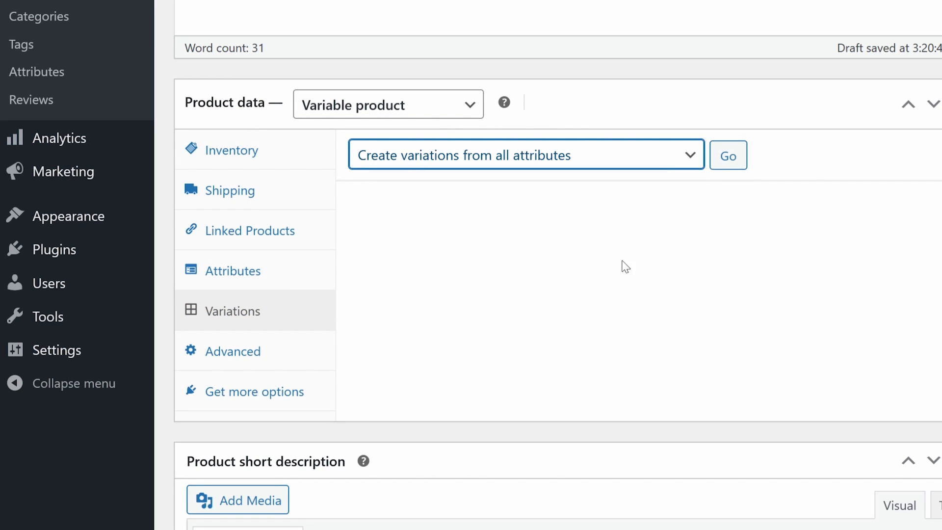
click(728, 157)
key(Return)
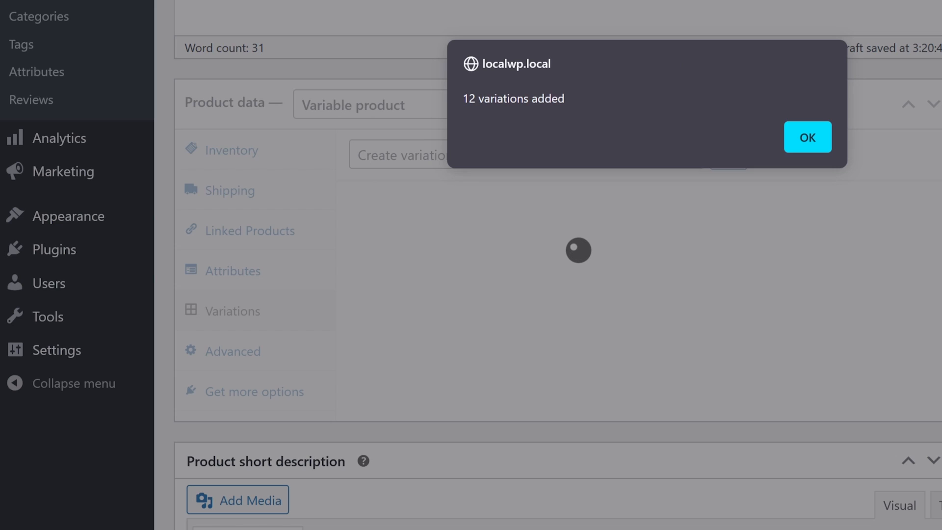
click(808, 138)
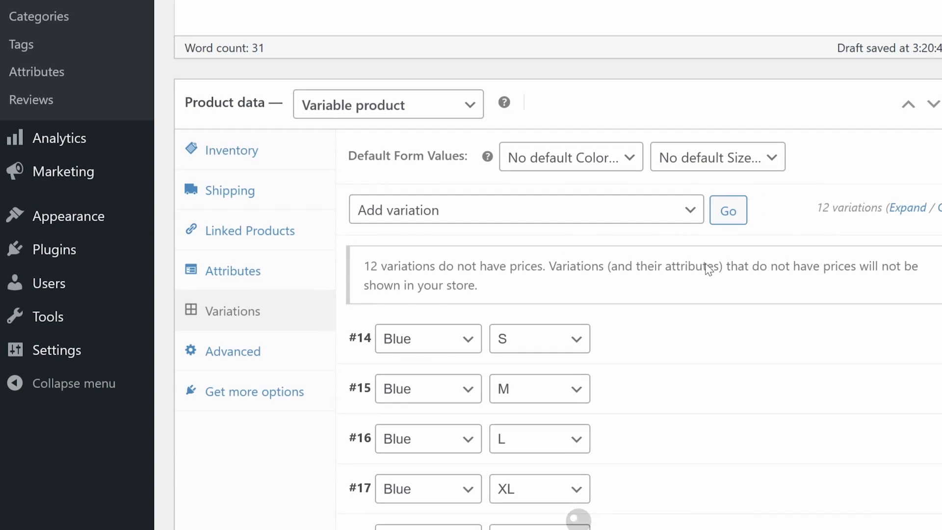
scroll(692, 261, down, 4)
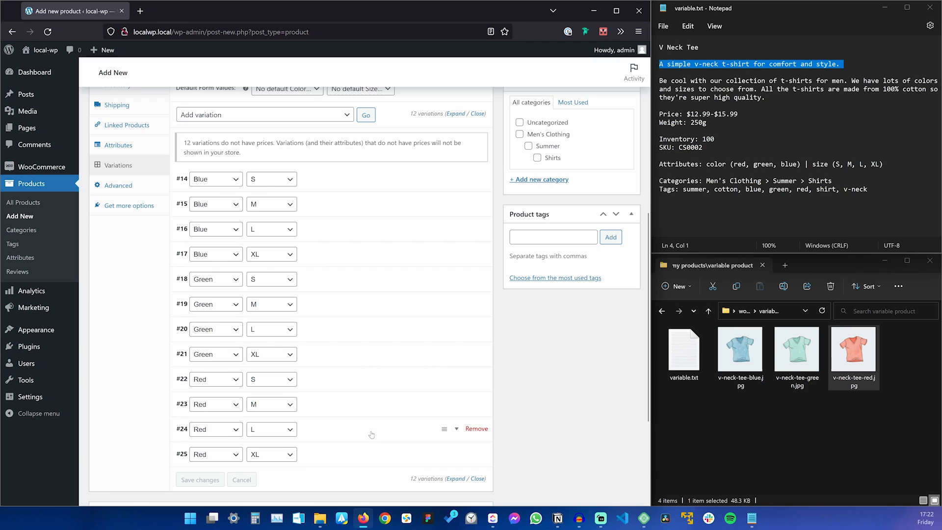
scroll(369, 423, up, 2)
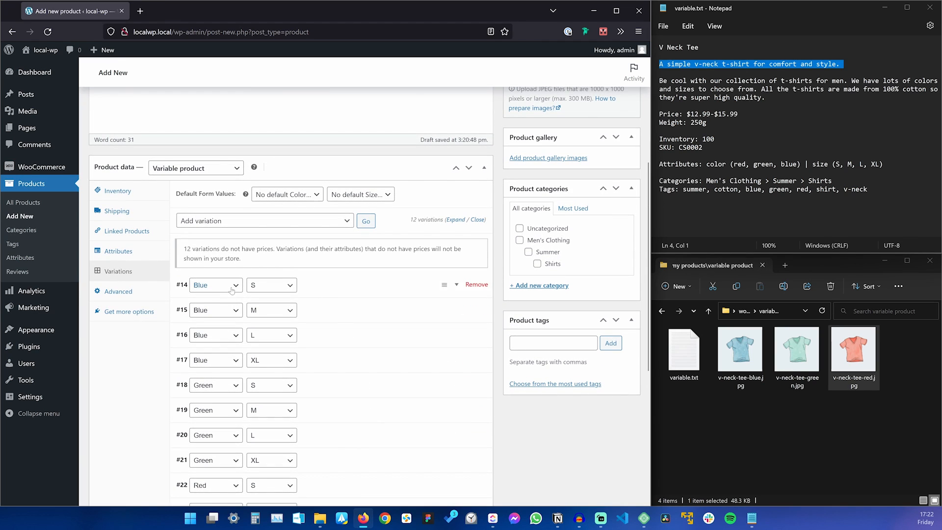
click(130, 252)
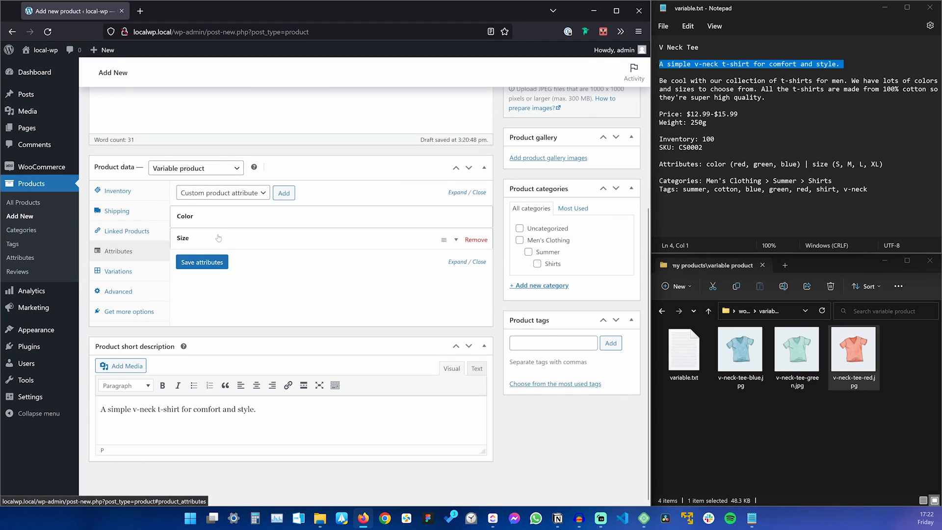
click(139, 276)
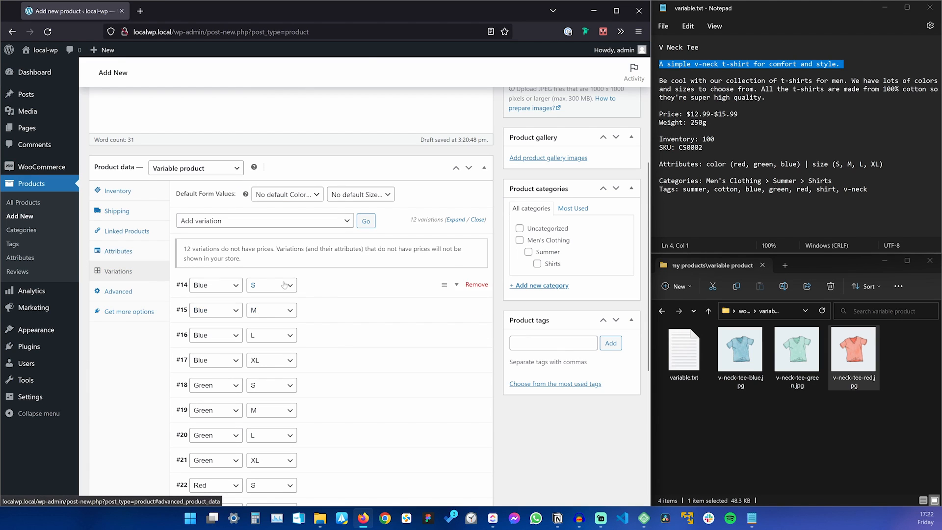
scroll(220, 98, down, 4)
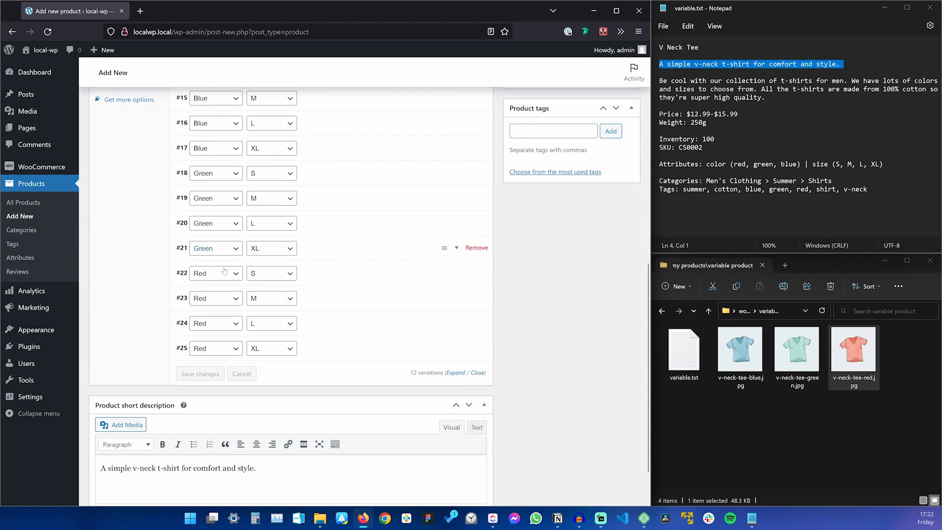
scroll(220, 338, up, 1)
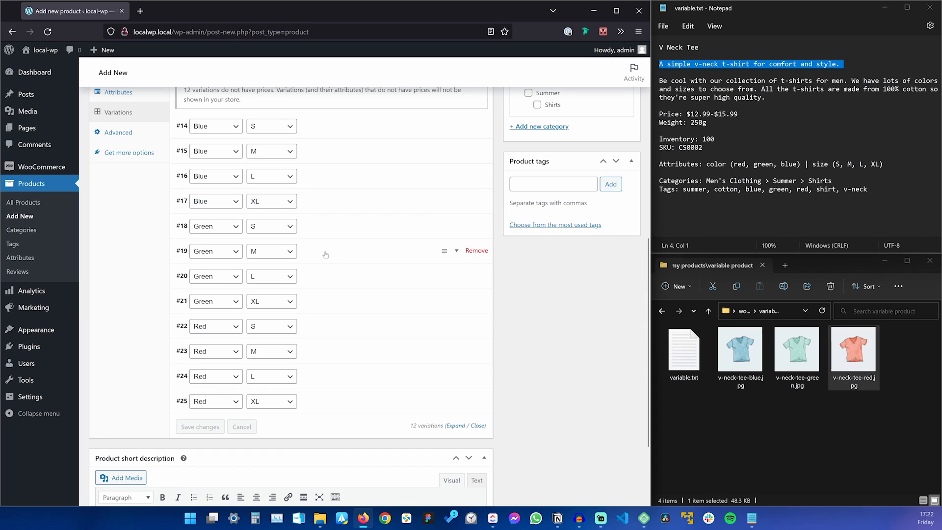
scroll(147, 157, up, 3)
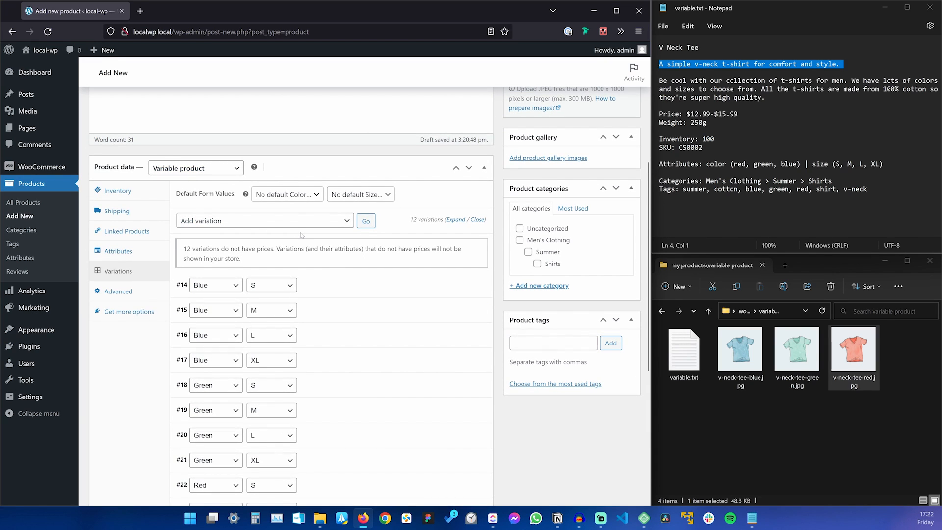
Expand the Blue S variation #14 and place the cursor in its SKU field.
scroll(302, 235, down, 2)
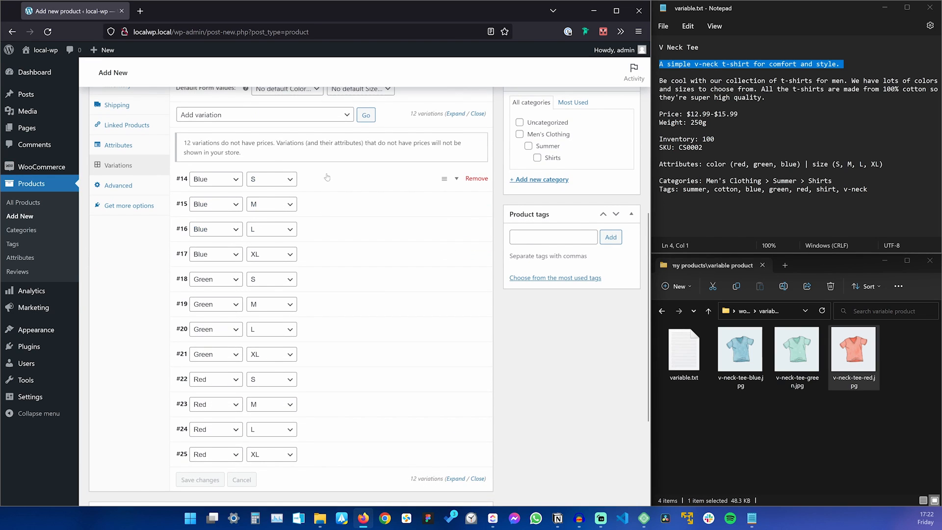
click(456, 180)
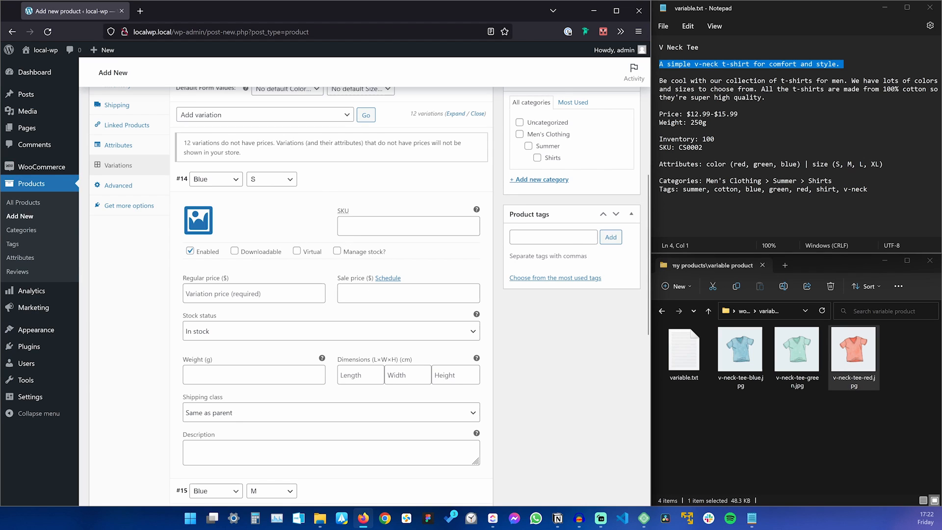
click(408, 226)
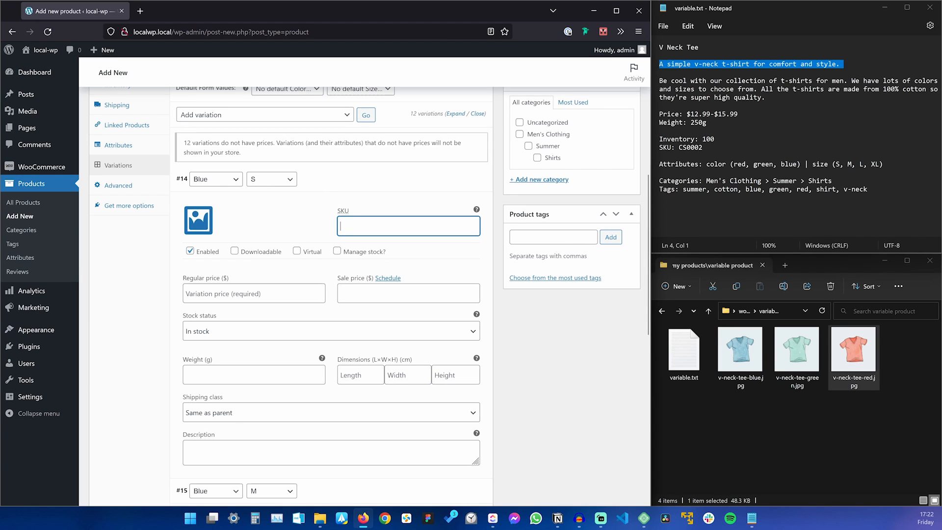
scroll(291, 299, down, 2)
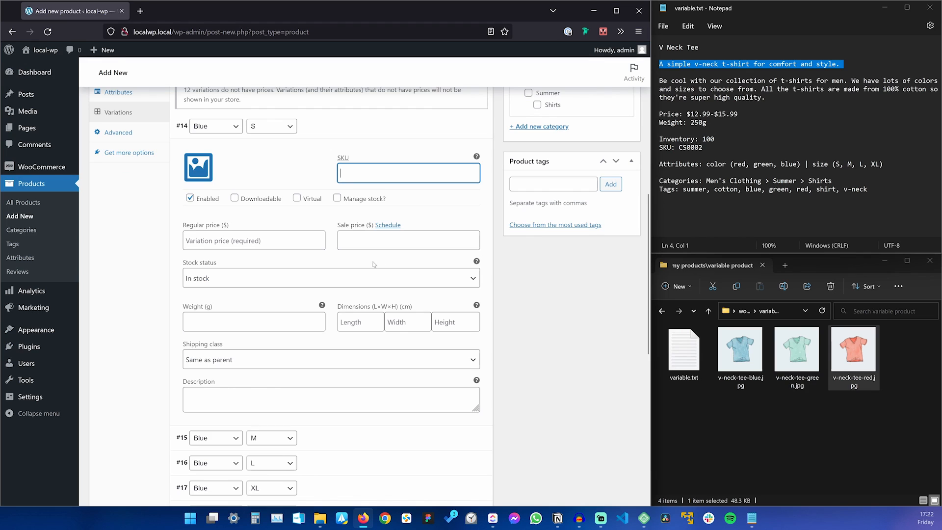
scroll(292, 234, down, 2)
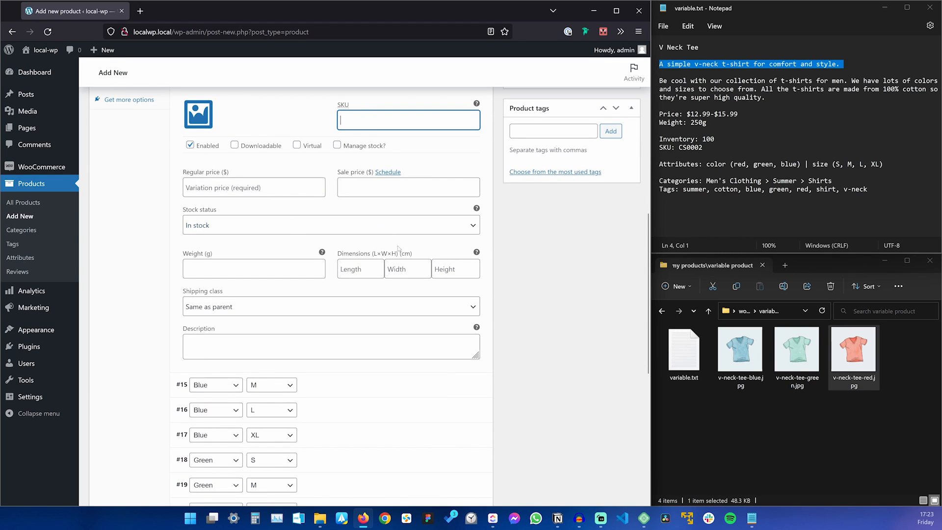
scroll(298, 310, down, 4)
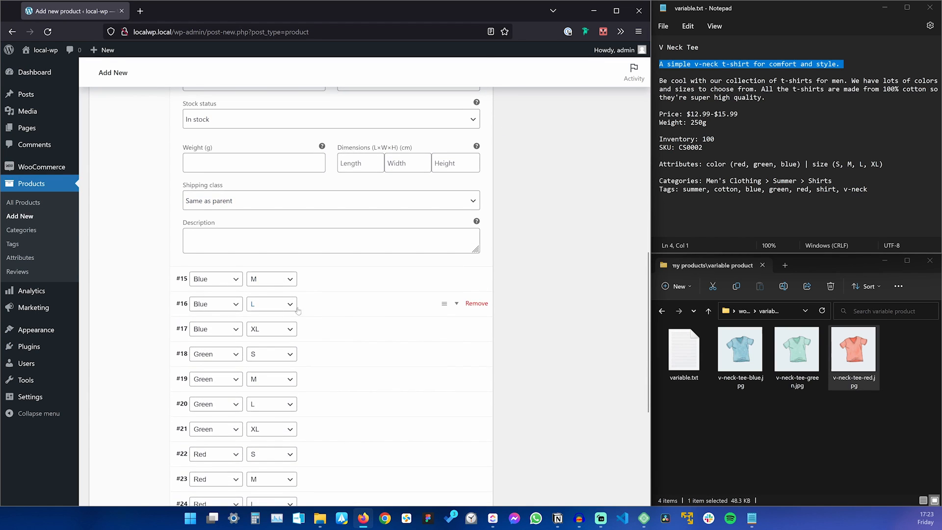
scroll(364, 319, up, 8)
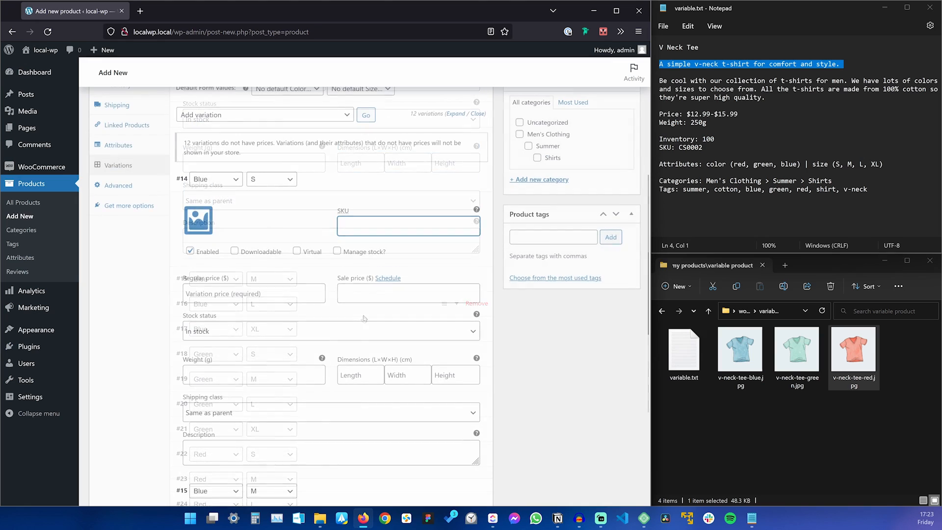
Upload v-neck-tee-blue.jpg and set it as variation #14's image.
click(199, 221)
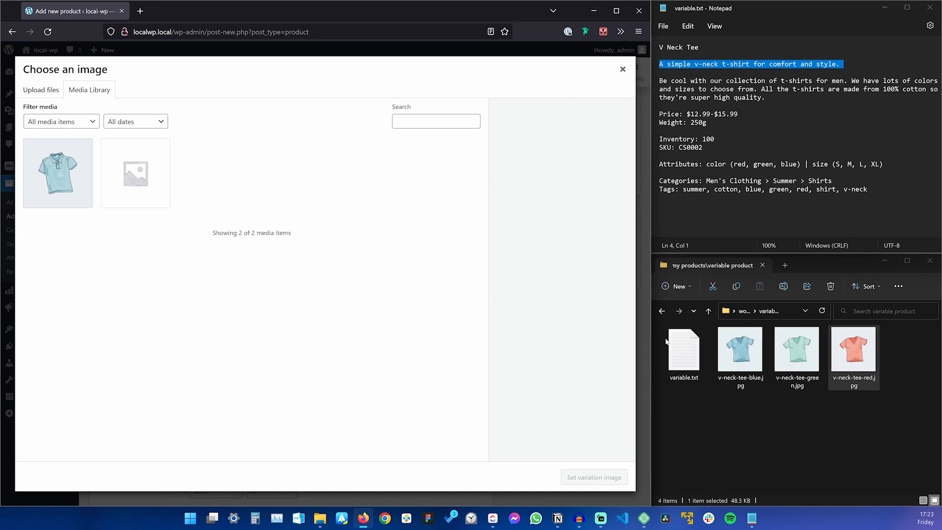
drag(740, 350, 321, 322)
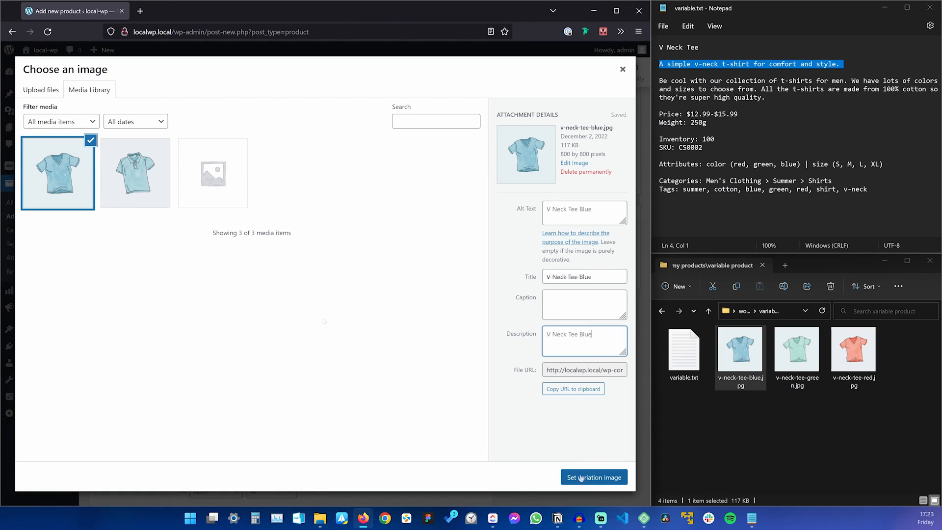
click(590, 478)
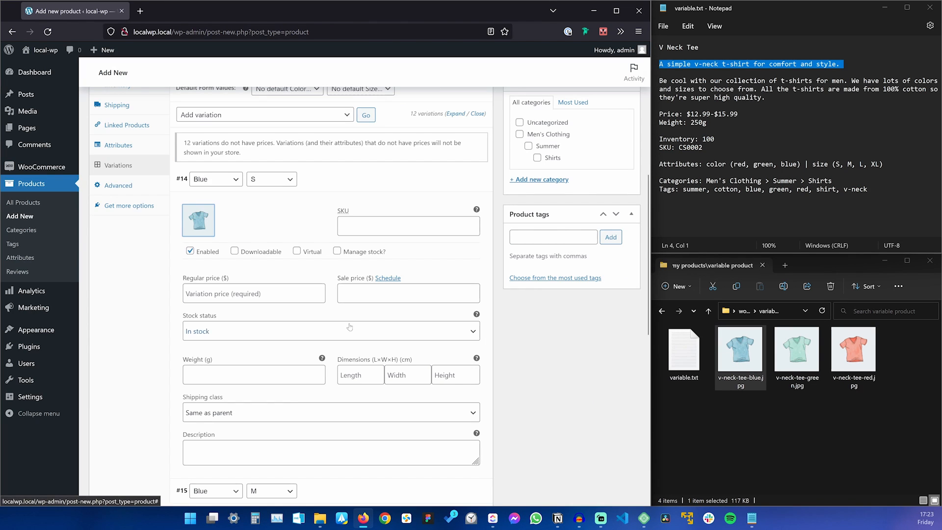
scroll(279, 201, down, 6)
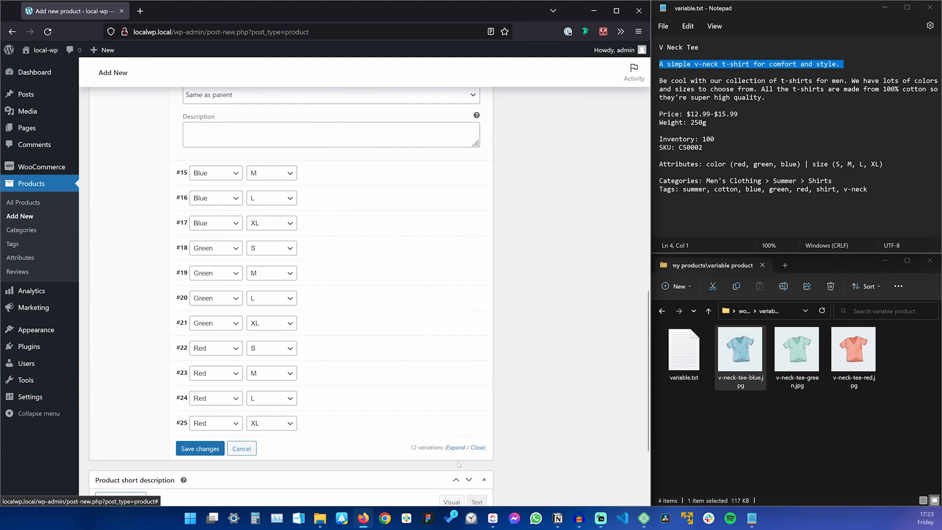
click(455, 447)
scroll(365, 297, up, 5)
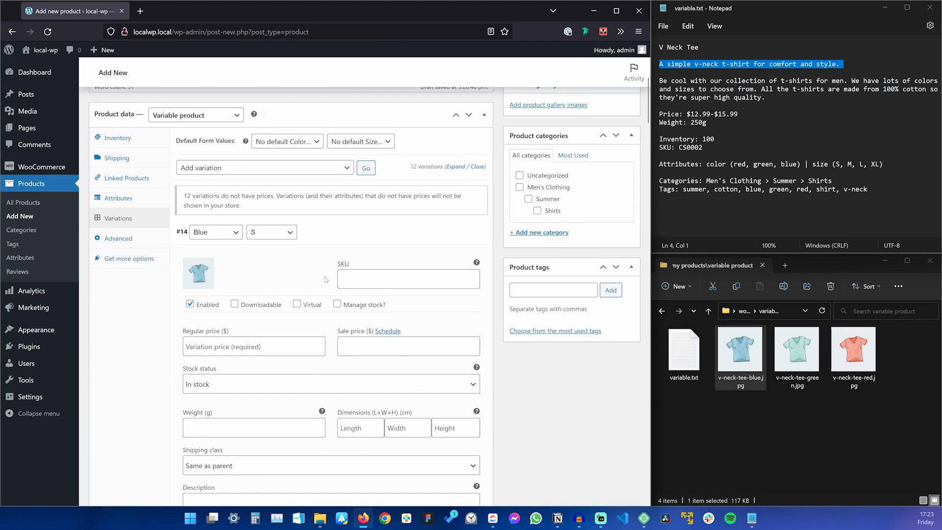
scroll(365, 296, down, 1)
scroll(325, 280, down, 3)
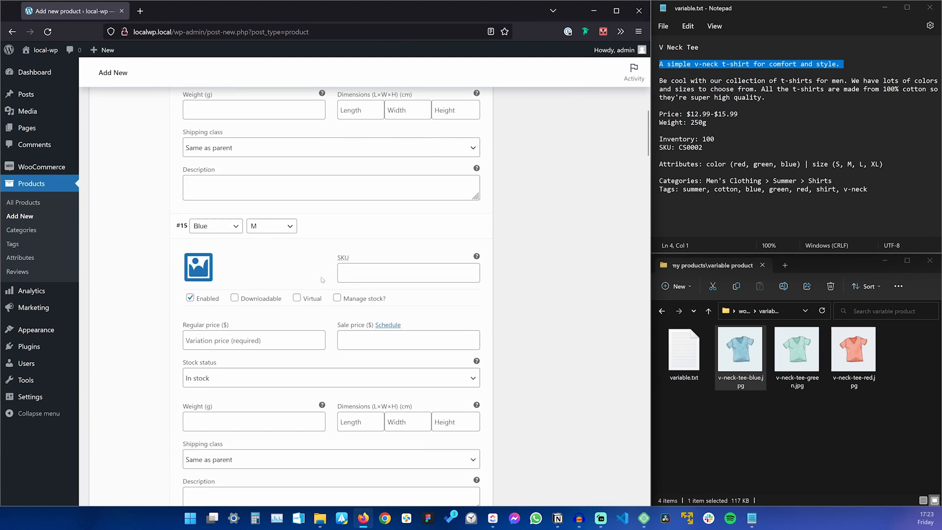
Set the blue tee image on variations #15 and #16.
click(200, 267)
click(53, 171)
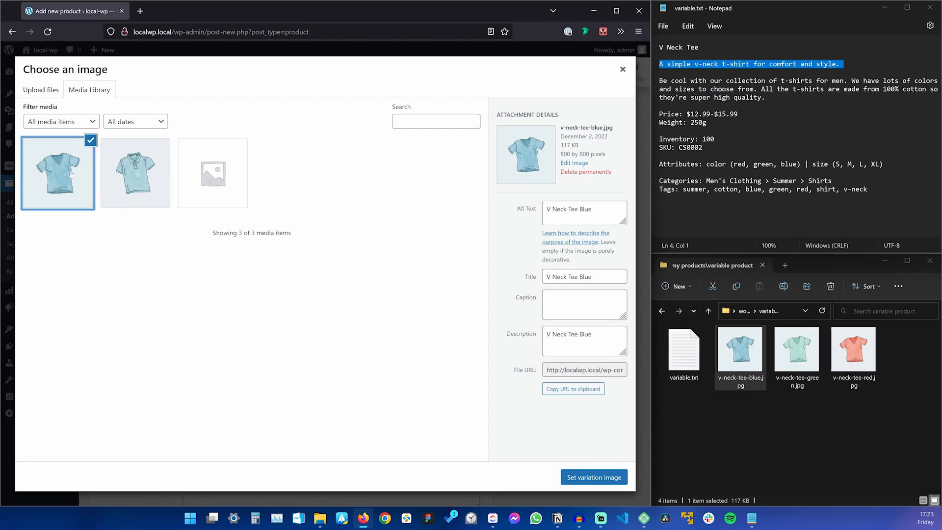
click(594, 477)
scroll(301, 273, down, 3)
scroll(302, 273, up, 2)
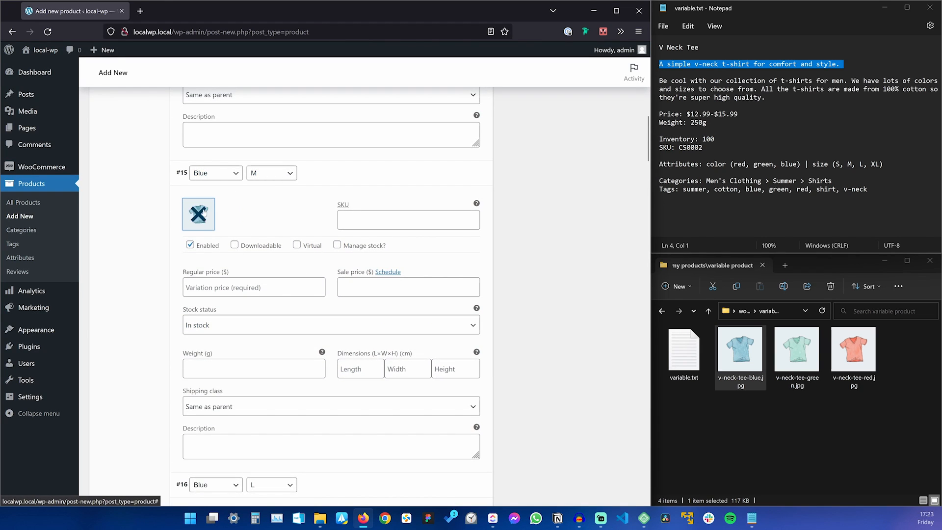
scroll(205, 213, down, 5)
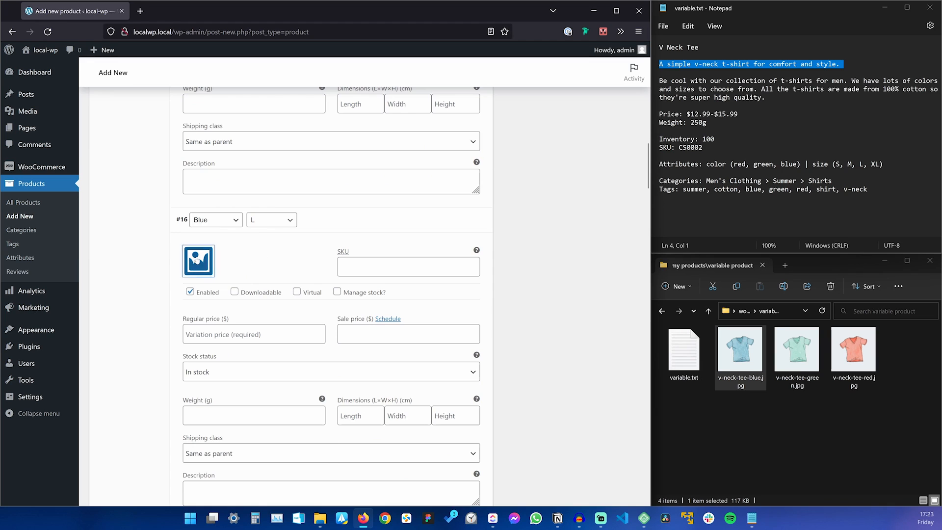
click(197, 260)
click(58, 173)
click(594, 477)
click(198, 302)
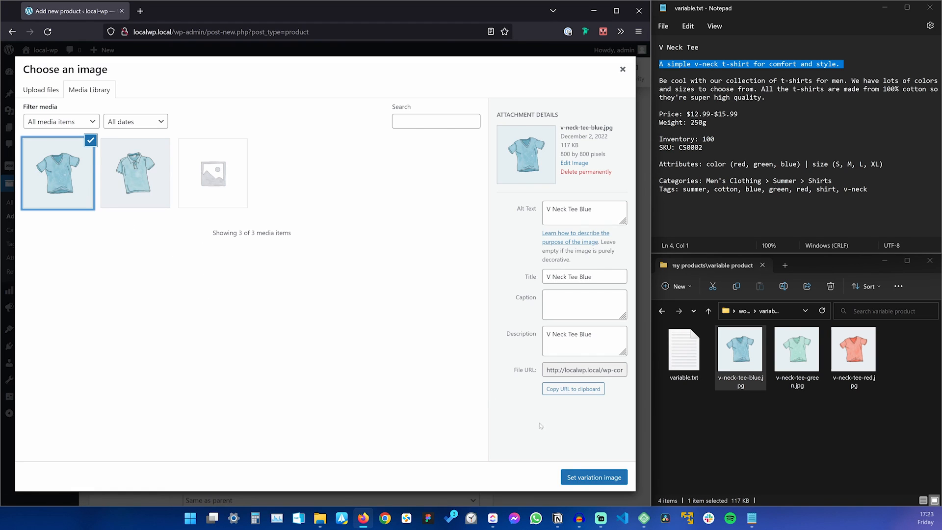
click(592, 477)
Upload the green tee picture and set it on Green variations #18 through #21.
scroll(338, 273, down, 4)
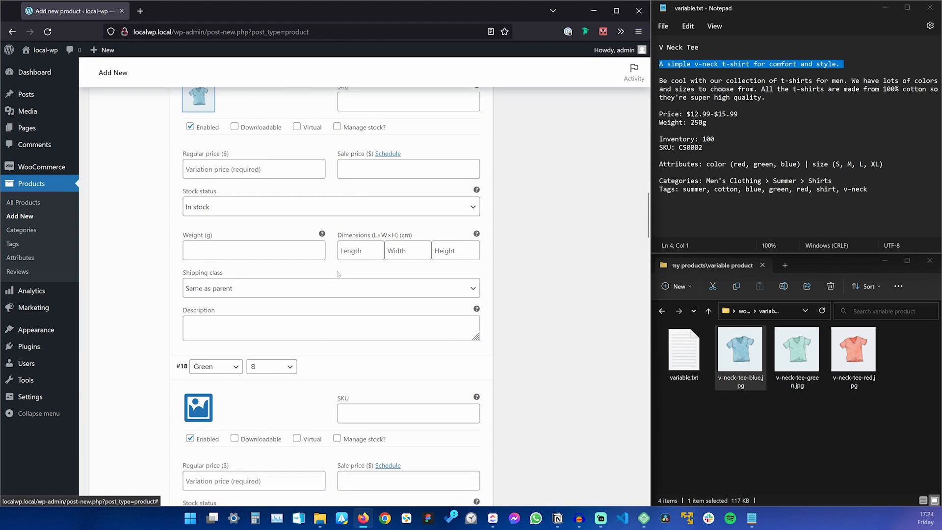
scroll(338, 273, down, 4)
click(199, 205)
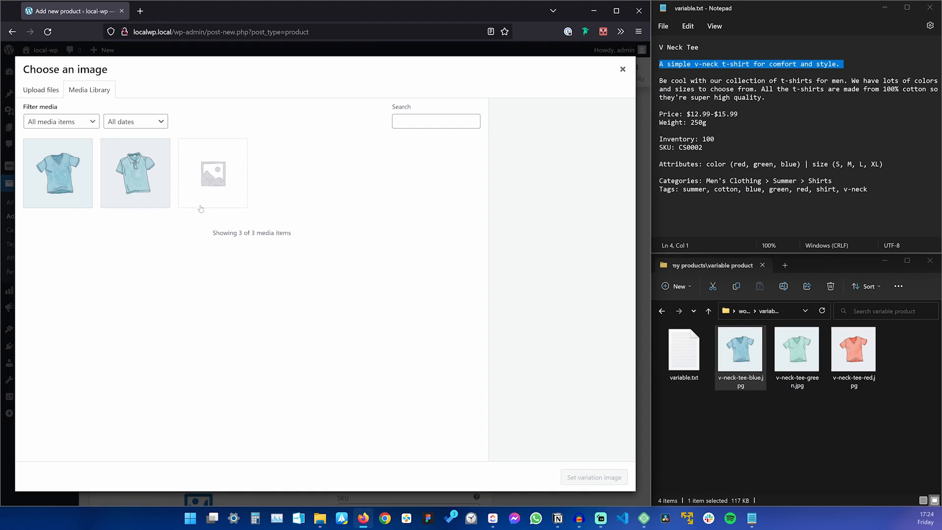
drag(797, 349, 364, 376)
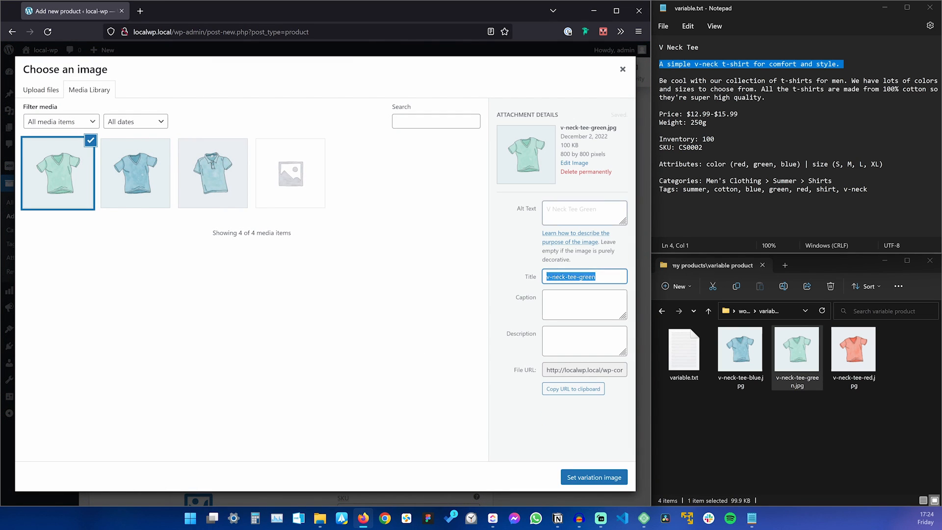
click(590, 477)
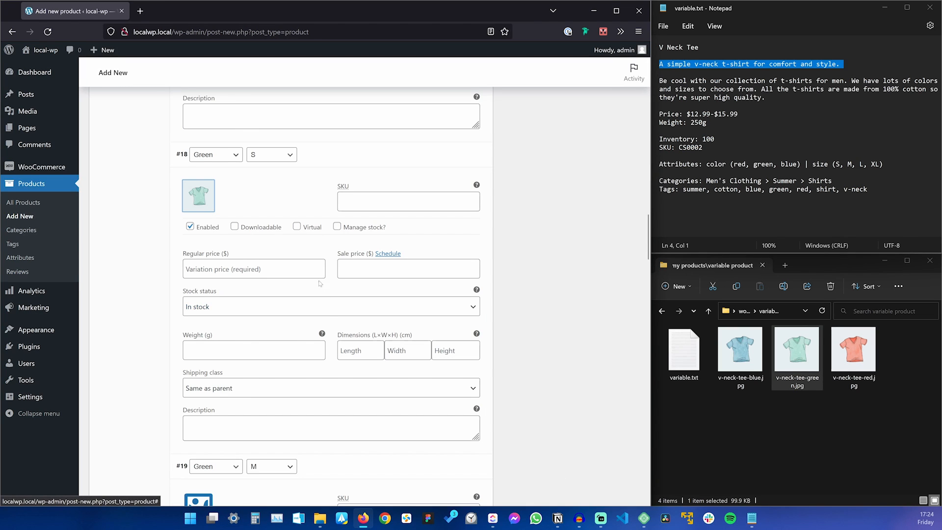
scroll(319, 283, down, 5)
click(196, 241)
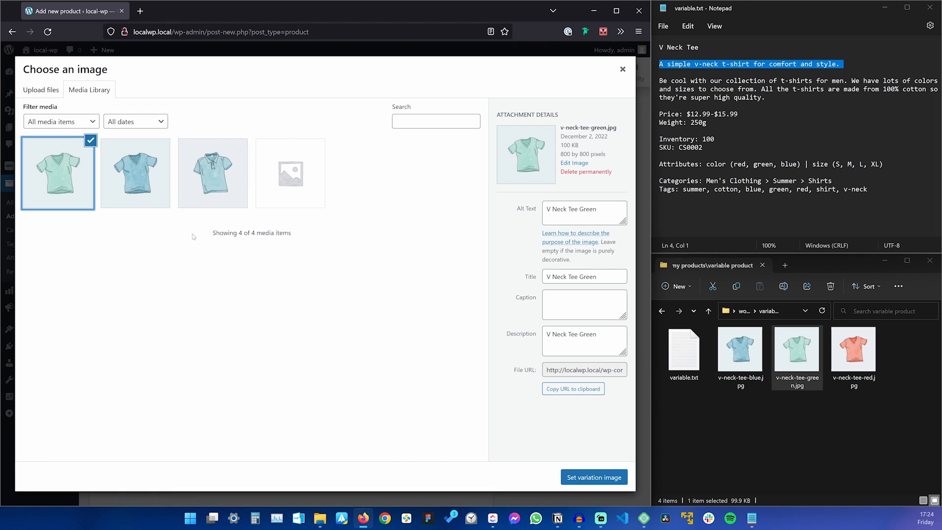
click(594, 477)
scroll(198, 333, down, 5)
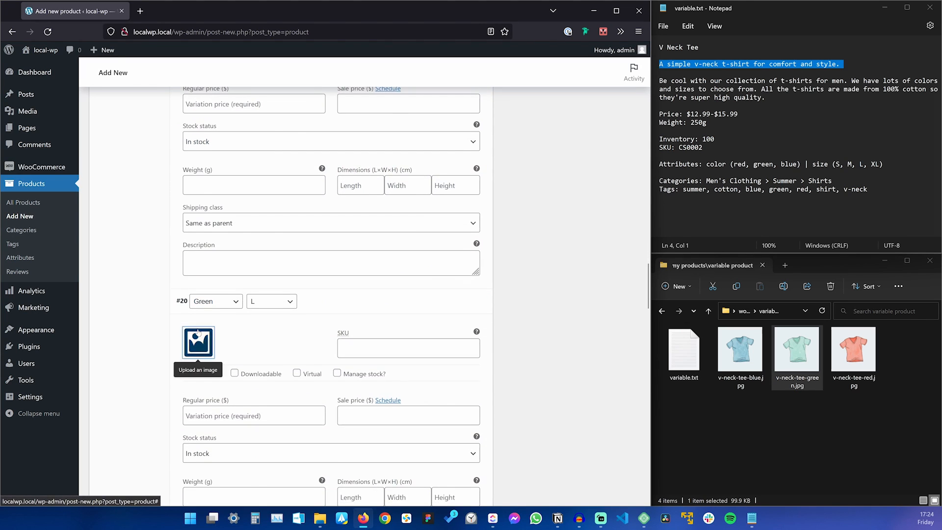
click(198, 332)
click(57, 168)
click(593, 476)
scroll(593, 476, down, 5)
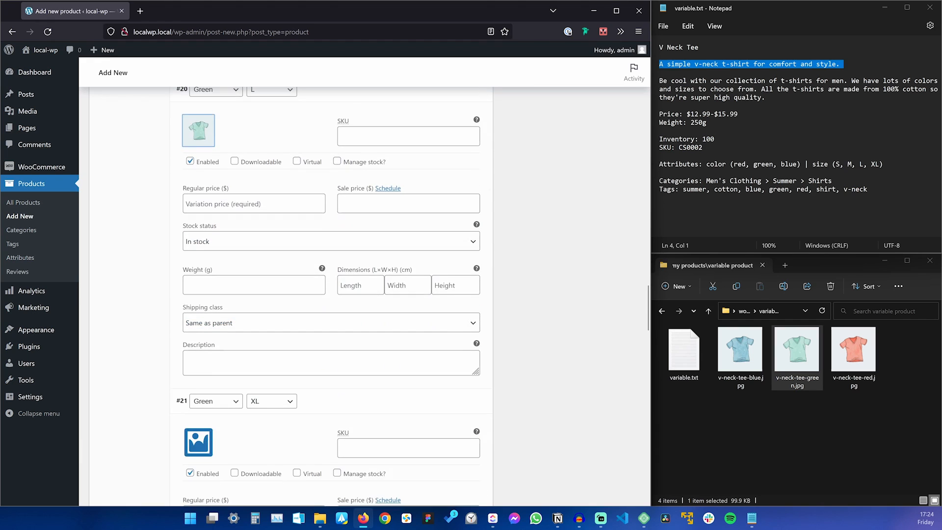
click(197, 279)
click(57, 168)
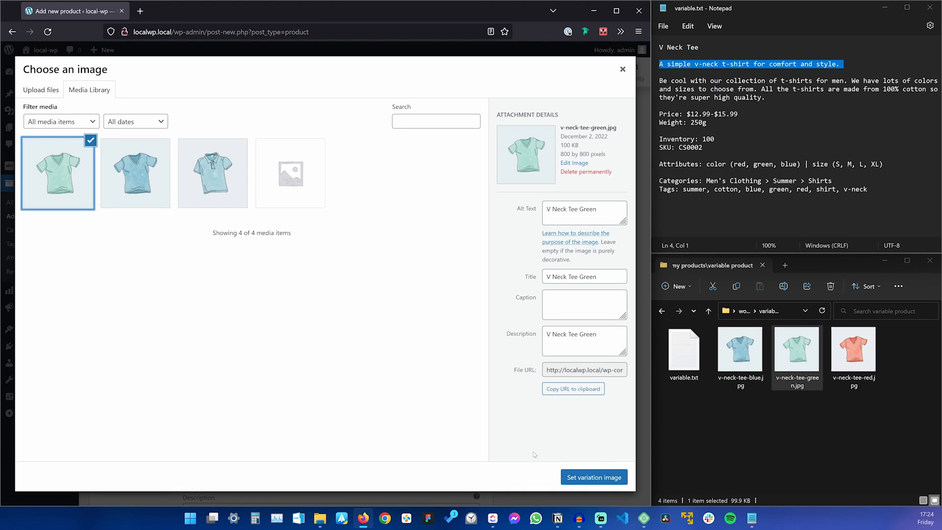
click(594, 477)
Upload the red tee picture and set it on Red variations #22 through #25.
scroll(340, 344, down, 5)
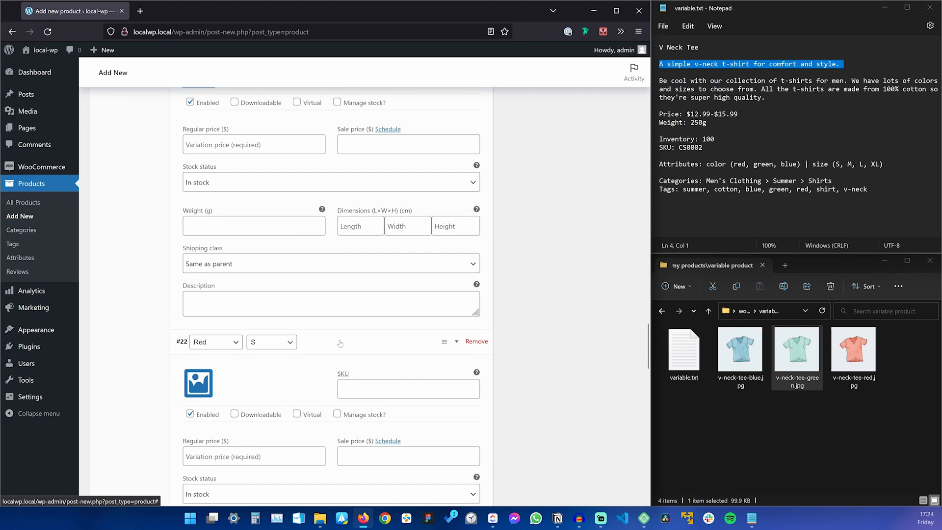
scroll(295, 285, down, 4)
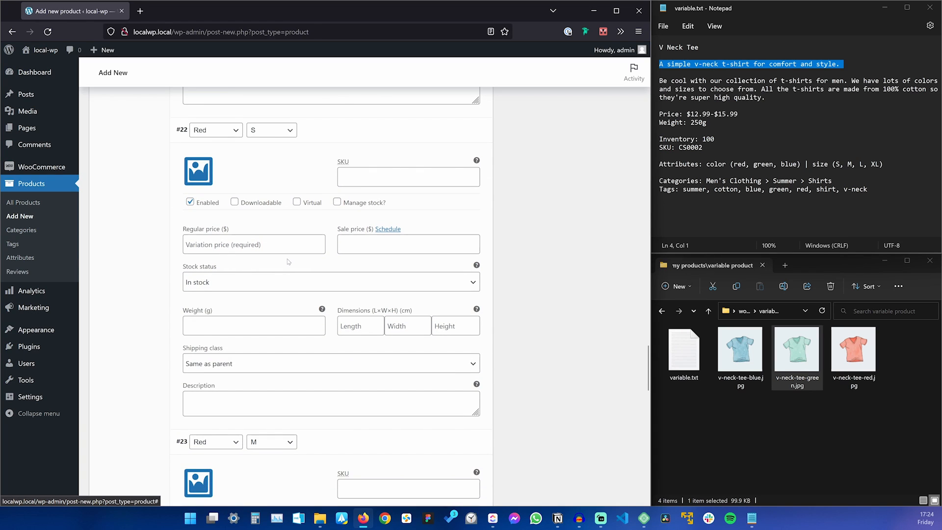
click(199, 171)
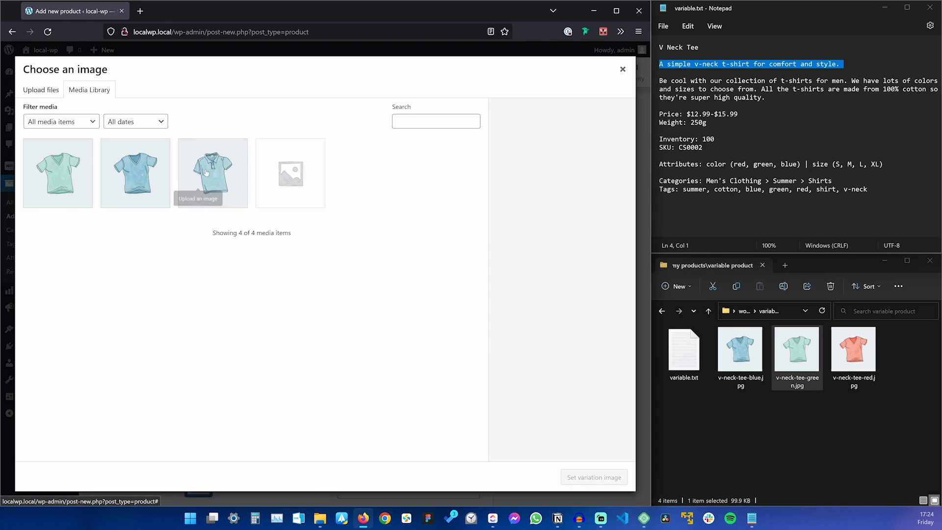
drag(854, 349, 365, 311)
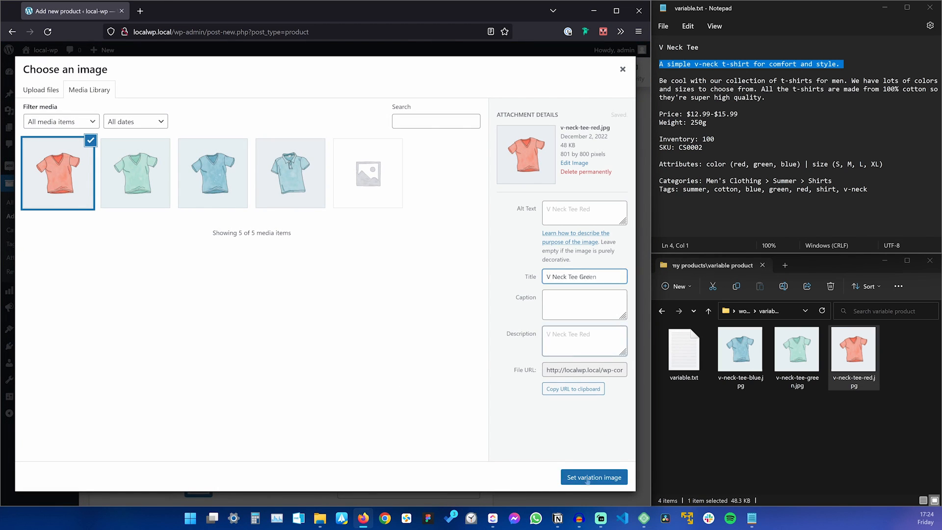
click(594, 477)
scroll(205, 215, down, 5)
click(206, 214)
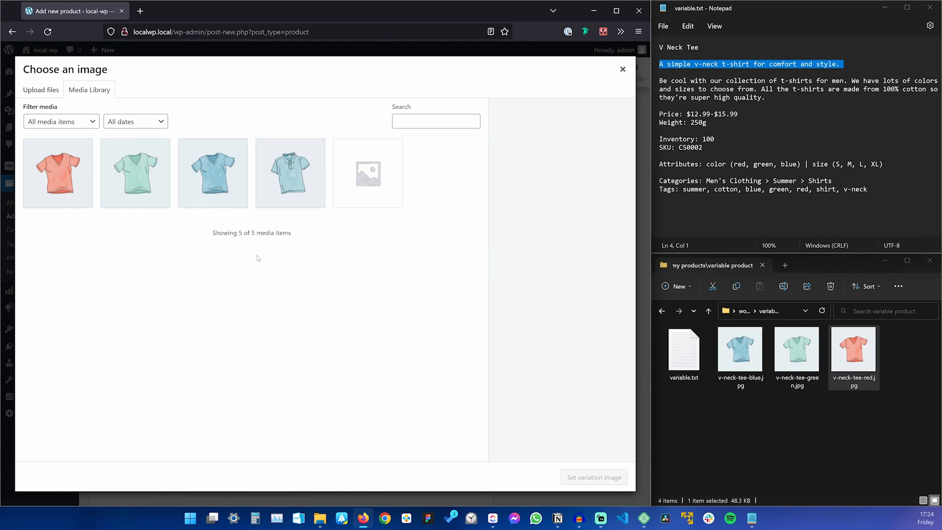
click(79, 169)
click(584, 477)
scroll(333, 340, down, 5)
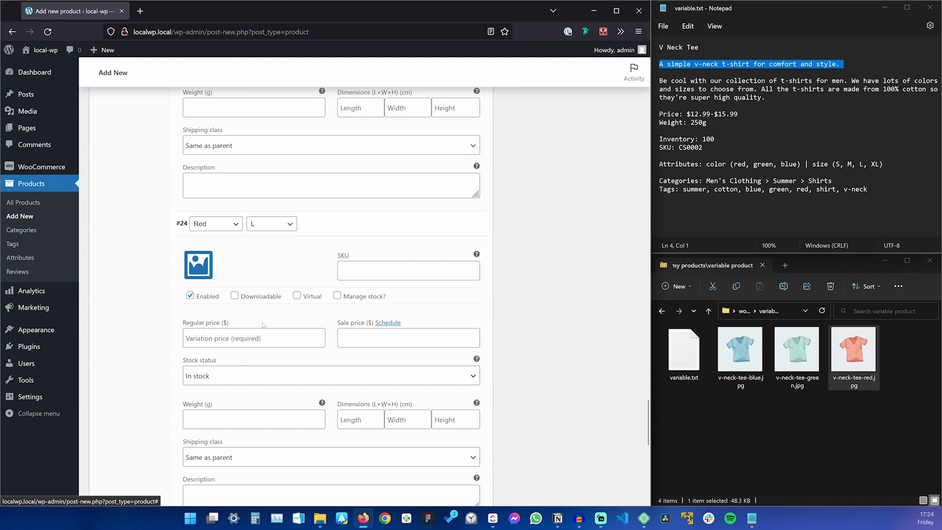
click(198, 262)
click(58, 173)
click(594, 477)
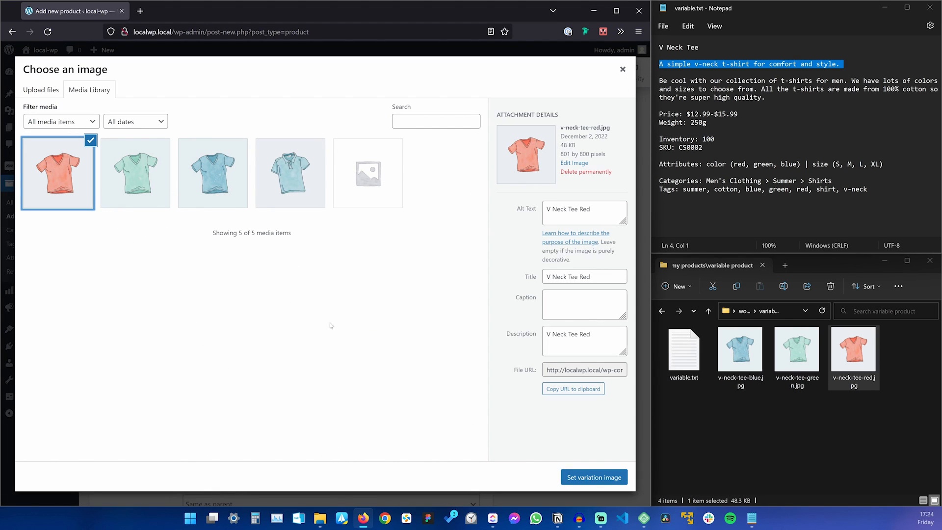
click(591, 477)
scroll(300, 282, down, 4)
scroll(301, 282, up, 20)
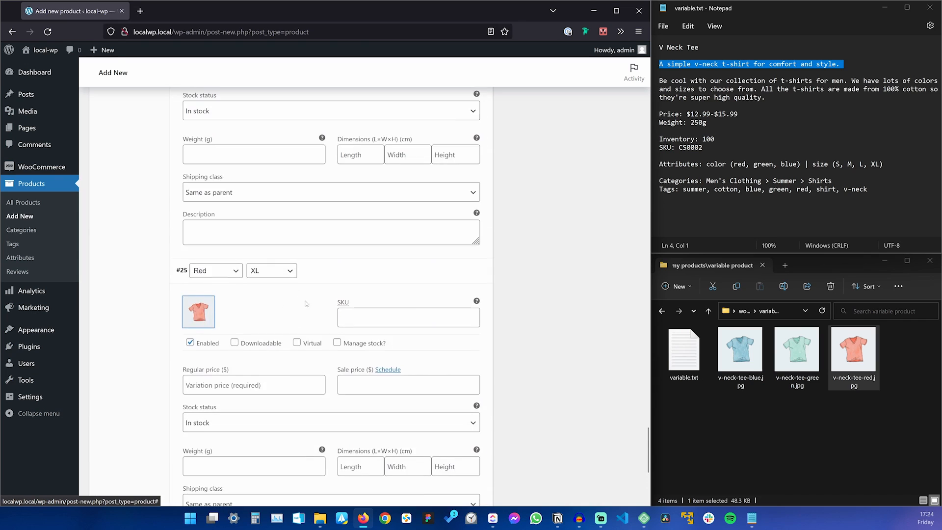
scroll(328, 347, up, 5)
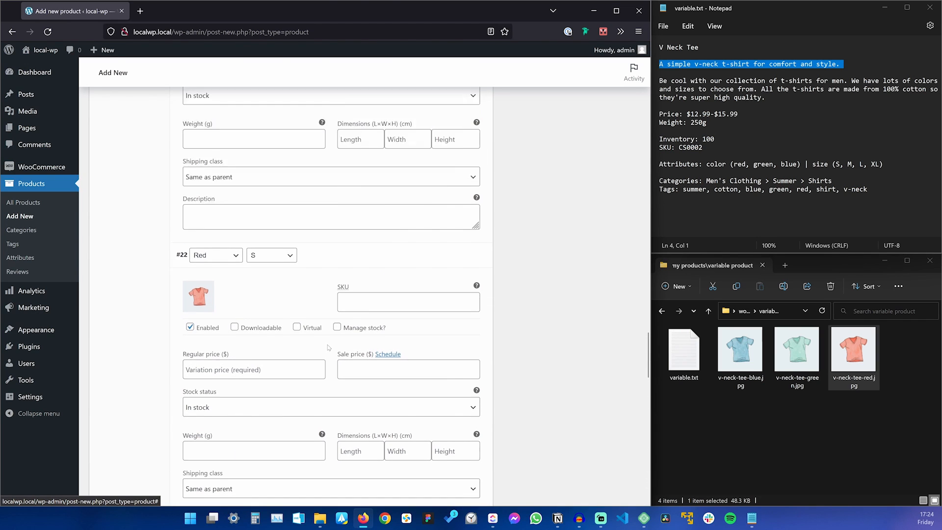
scroll(271, 276, up, 4)
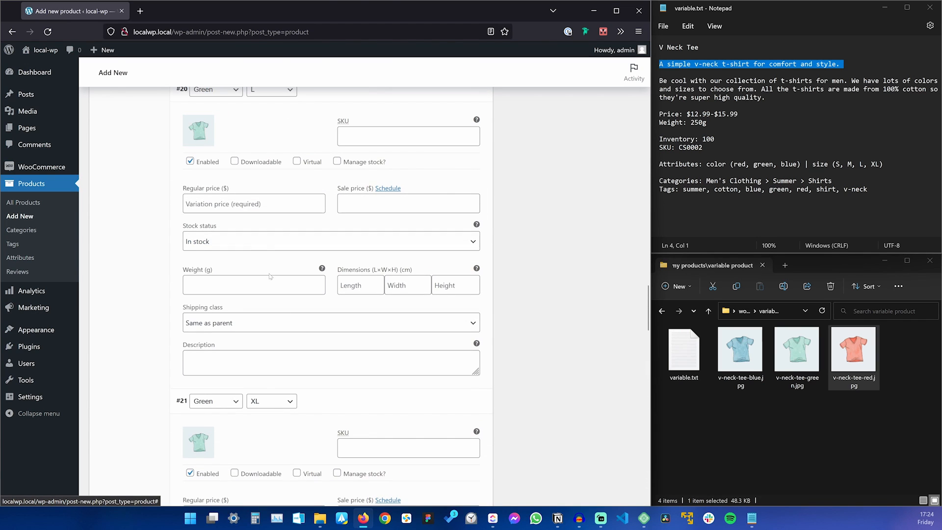
scroll(295, 333, up, 8)
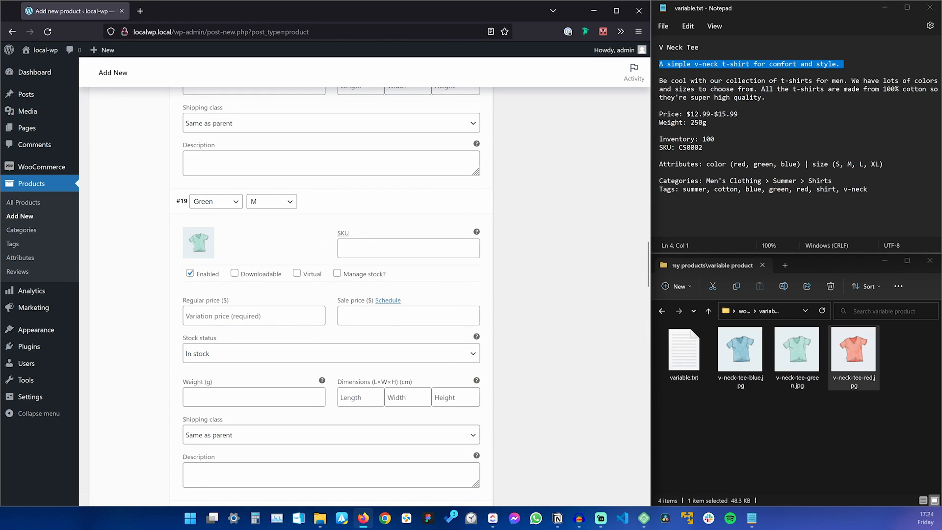
scroll(331, 295, up, 13)
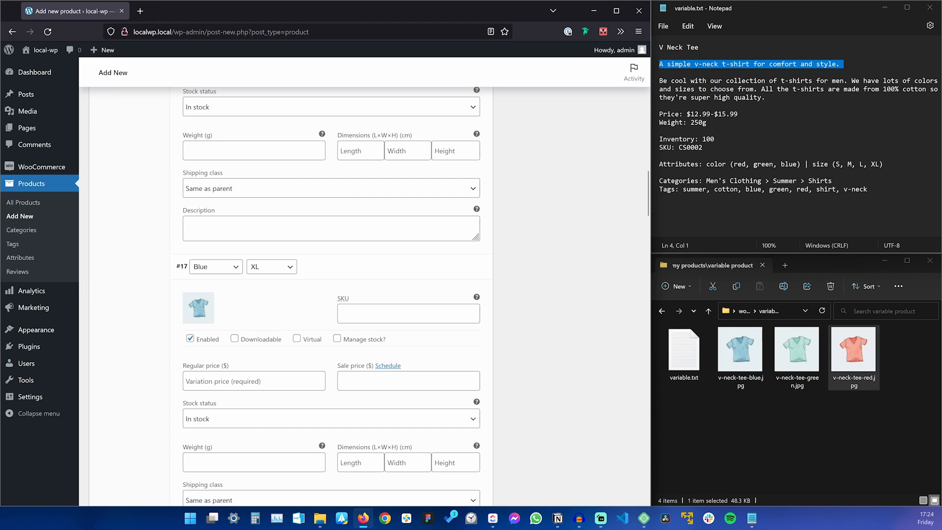
scroll(363, 290, up, 15)
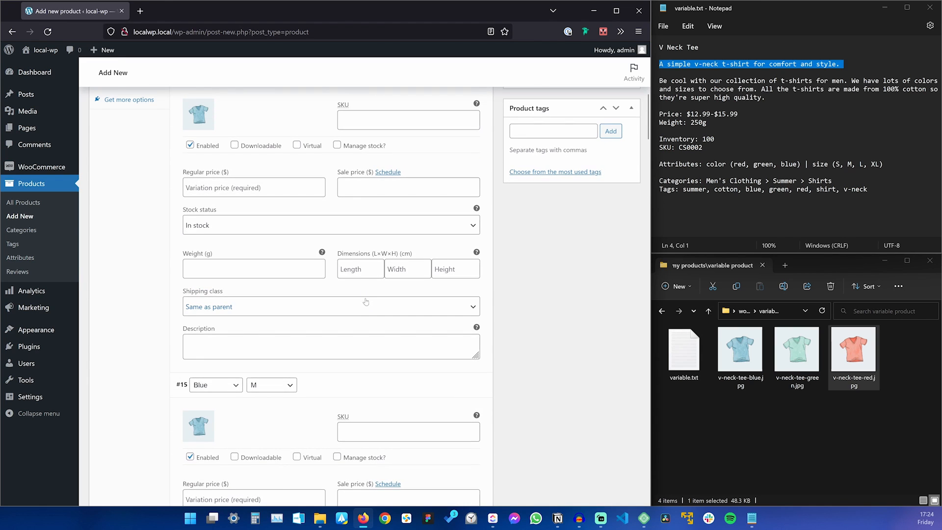
scroll(236, 297, up, 6)
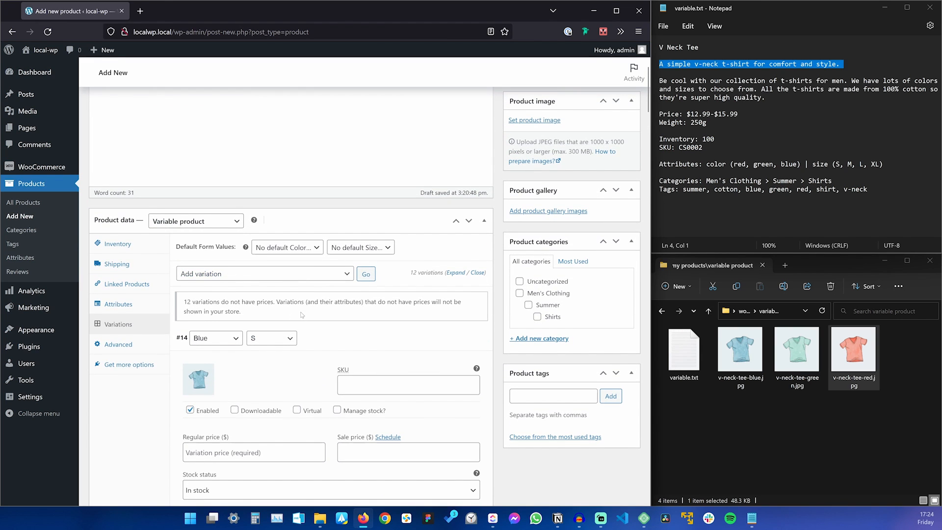
scroll(302, 315, down, 3)
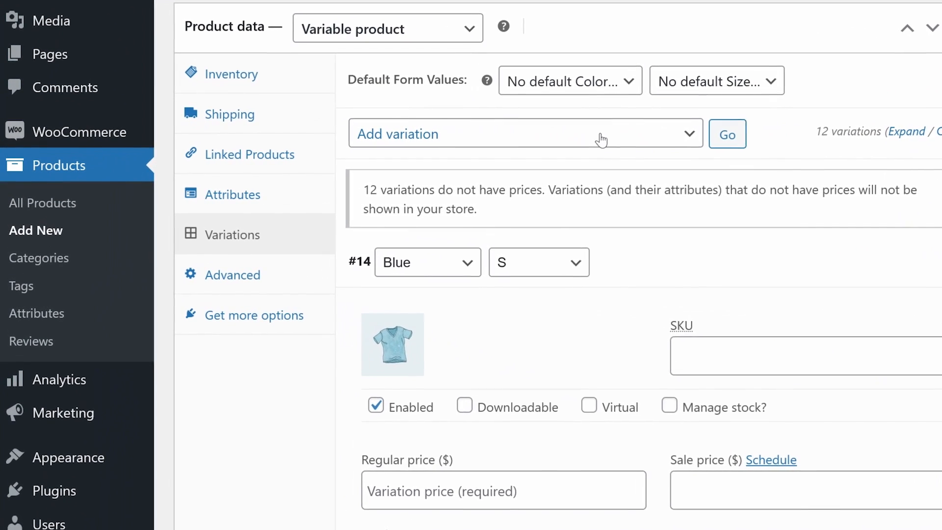
Bulk-set the regular price of the variations to 12.99 and save the changes.
click(252, 168)
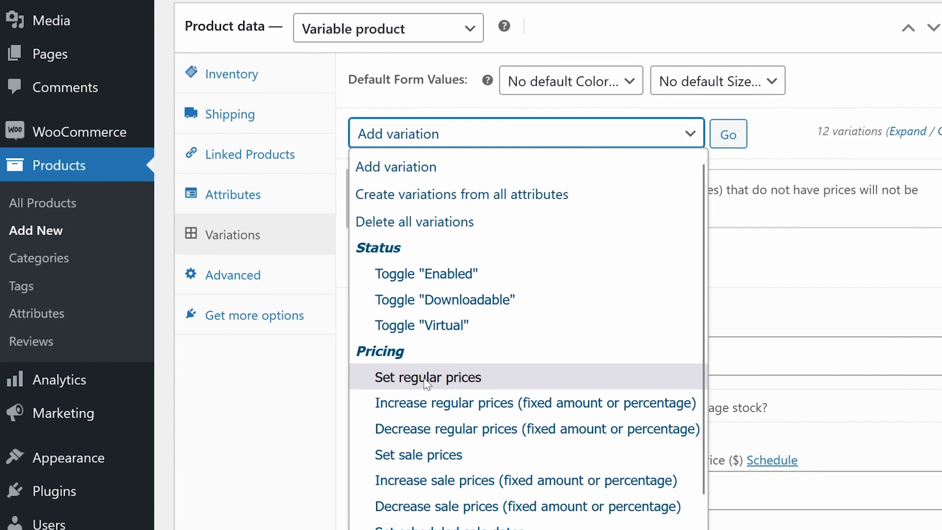
click(473, 378)
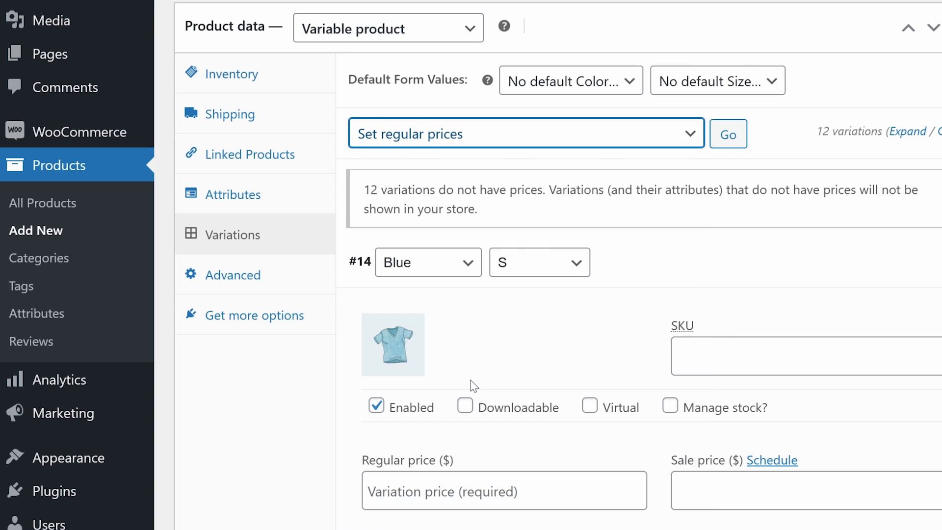
click(728, 135)
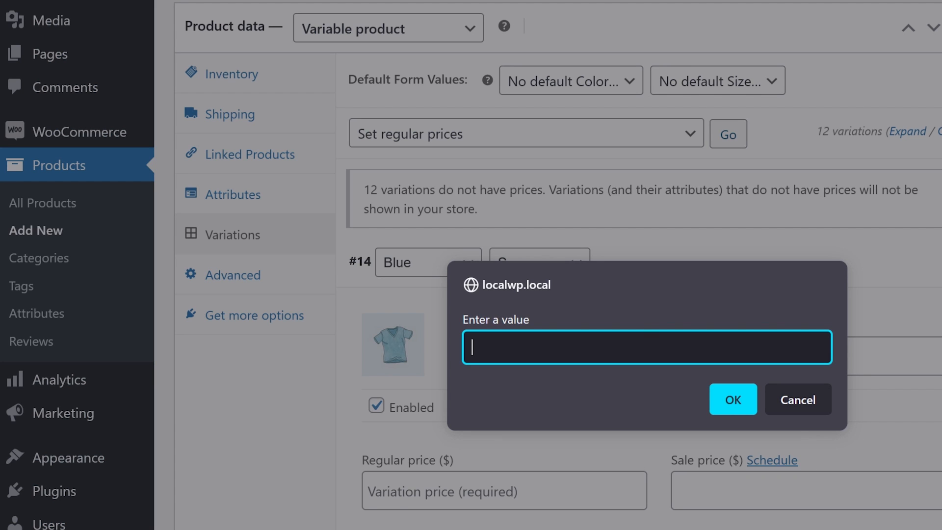
text(12.99)
click(734, 400)
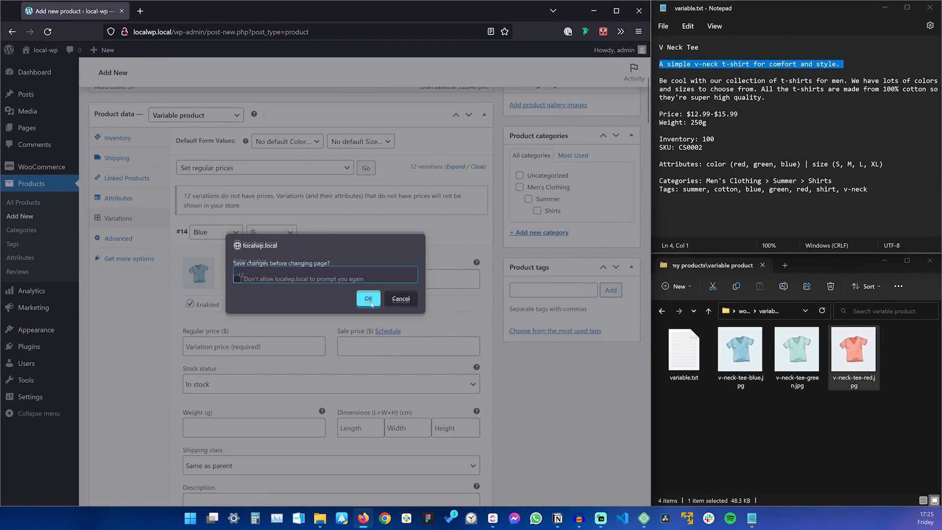
click(369, 298)
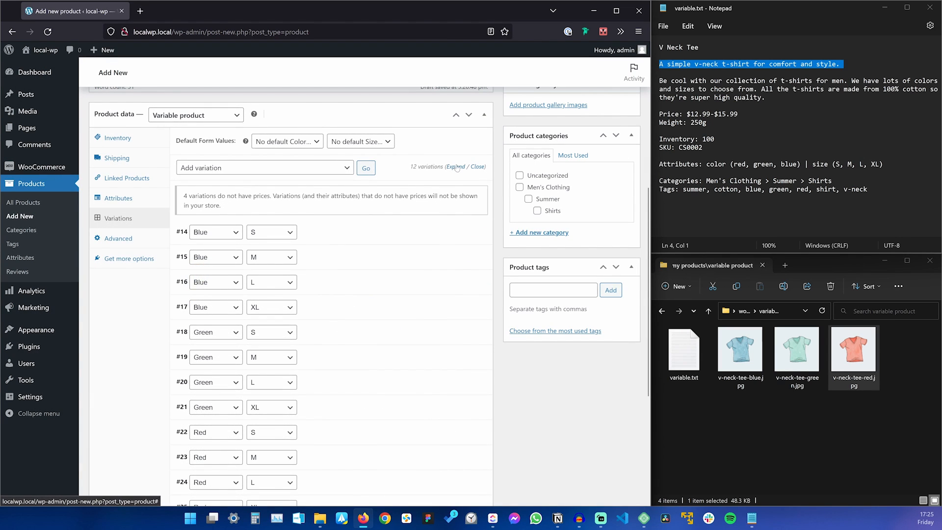
Expand all variations and check the Blue XL and Green XL regular prices.
click(456, 167)
scroll(457, 167, down, 5)
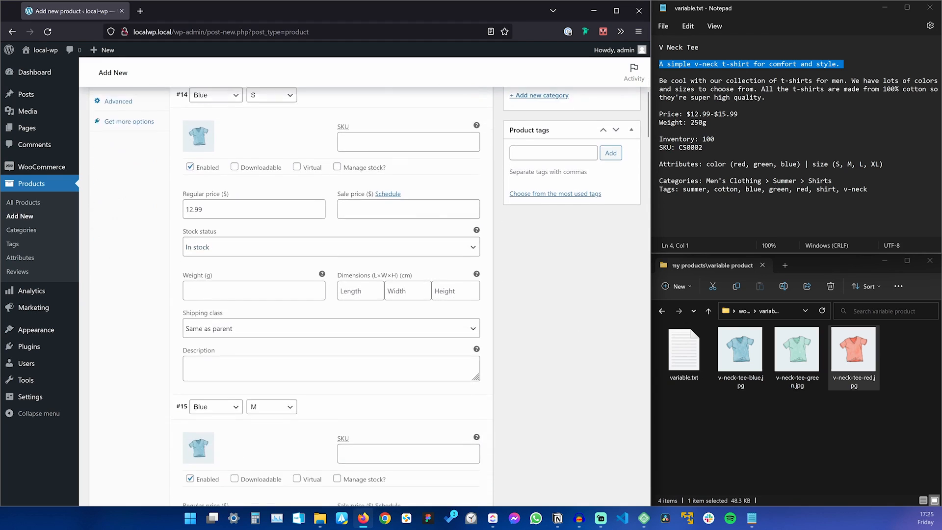
scroll(331, 294, down, 8)
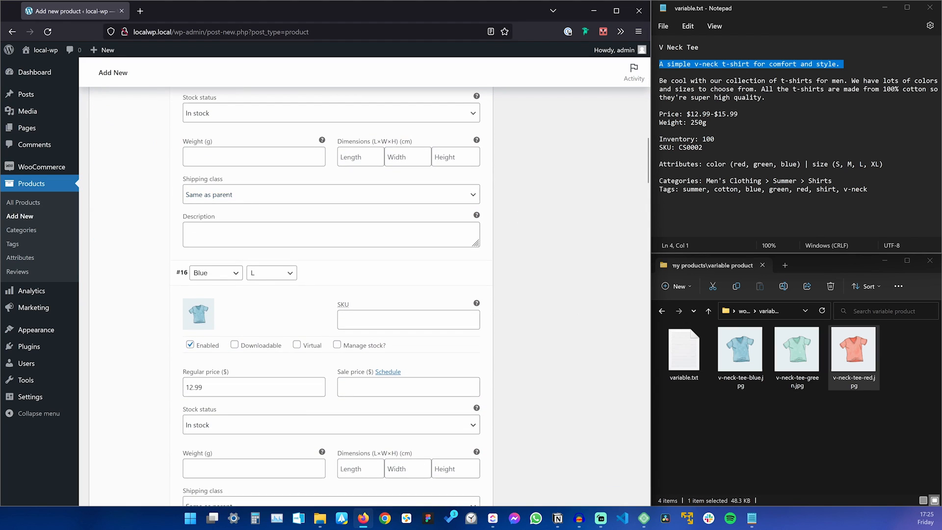
scroll(226, 310, down, 7)
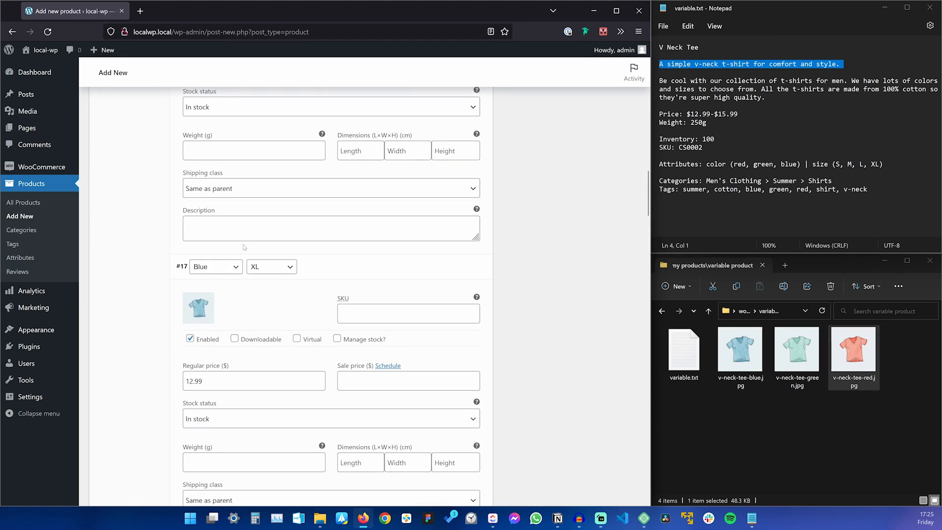
scroll(245, 247, down, 3)
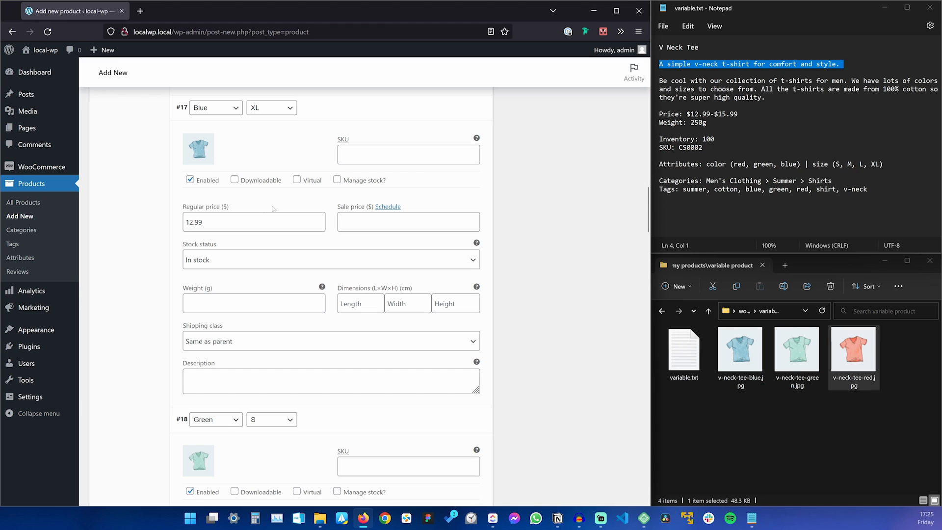
click(193, 222)
scroll(226, 256, down, 10)
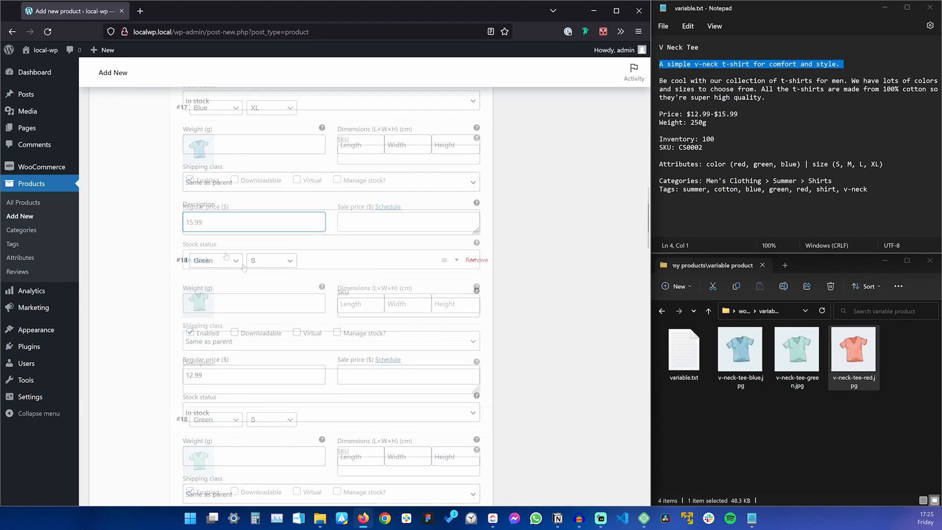
scroll(245, 267, down, 12)
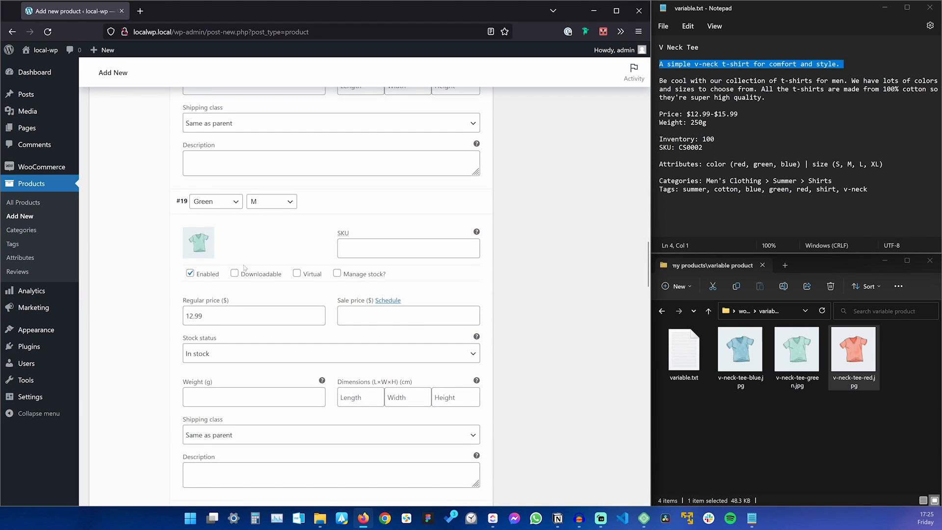
scroll(244, 267, down, 3)
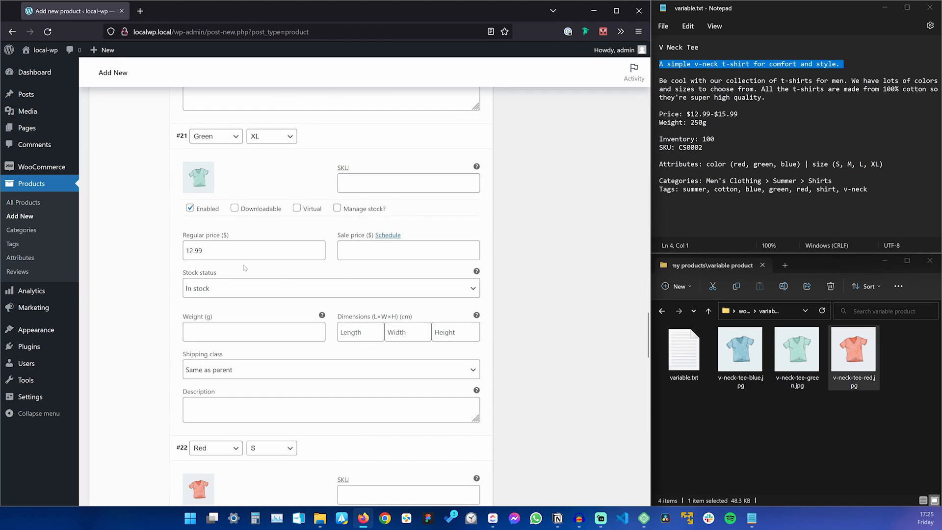
click(188, 250)
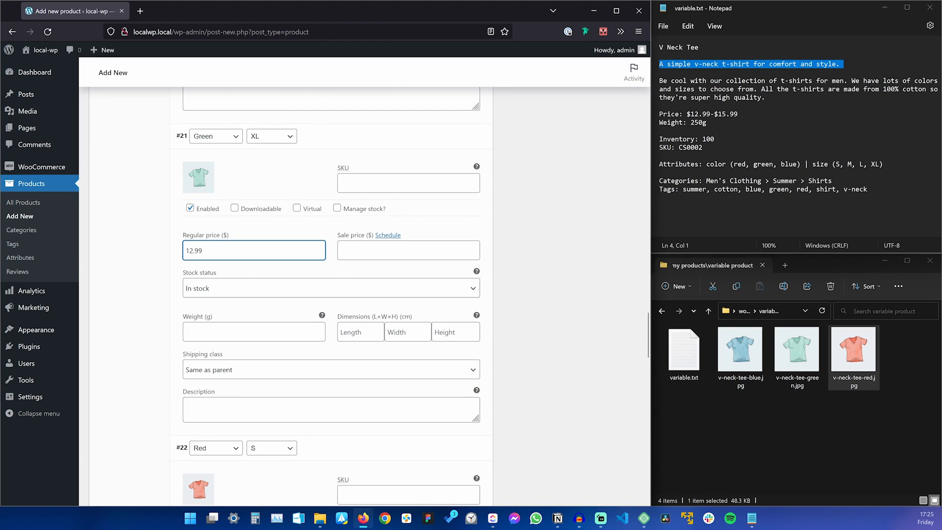
scroll(240, 278, down, 12)
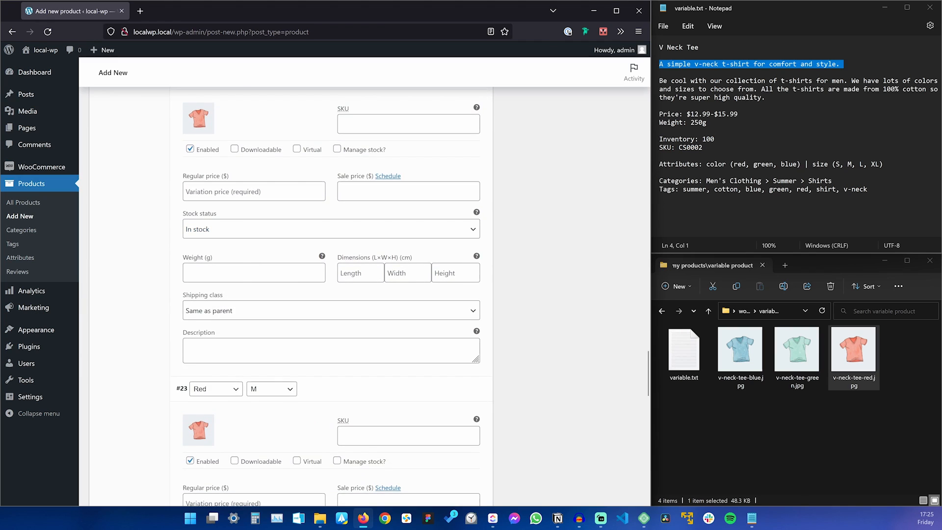
scroll(240, 278, down, 13)
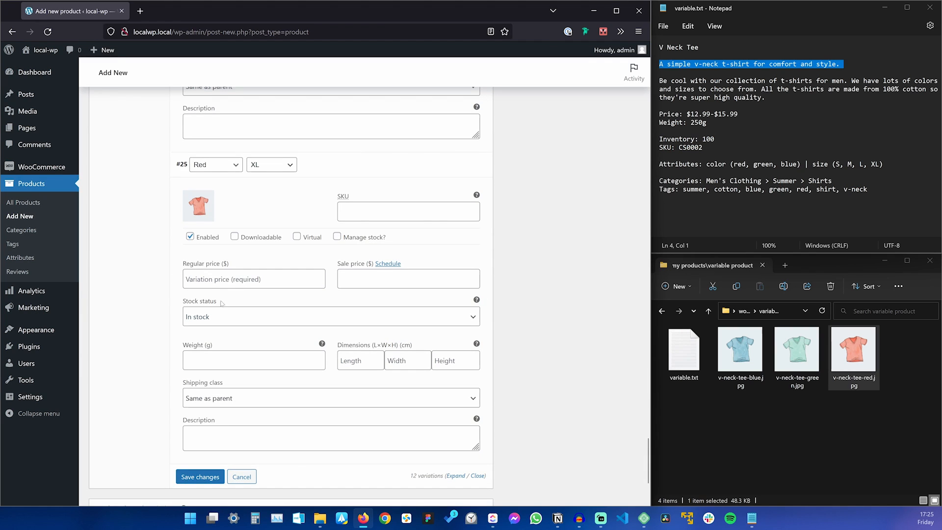
Enter 15.99 as the Red XL regular price and publish the V Neck Tee.
click(238, 279)
text(15.99)
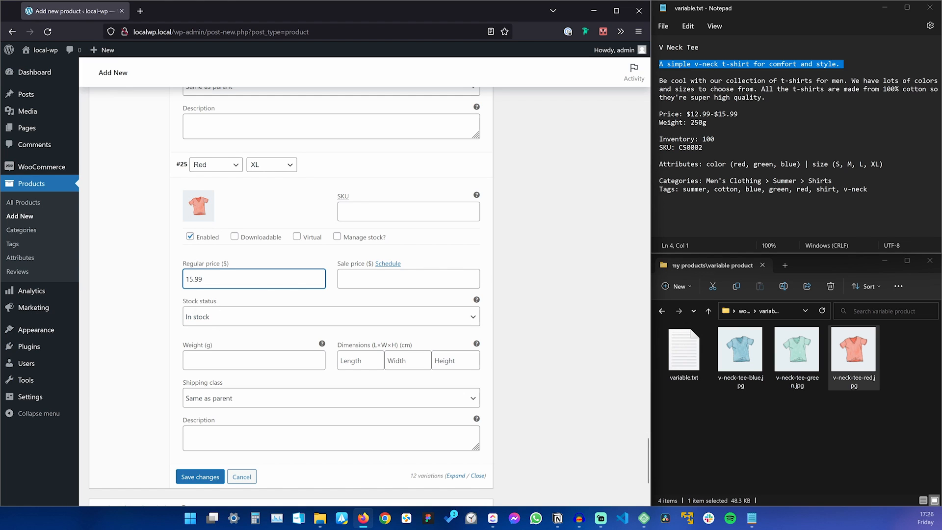
scroll(202, 317, down, 3)
scroll(221, 321, up, 15)
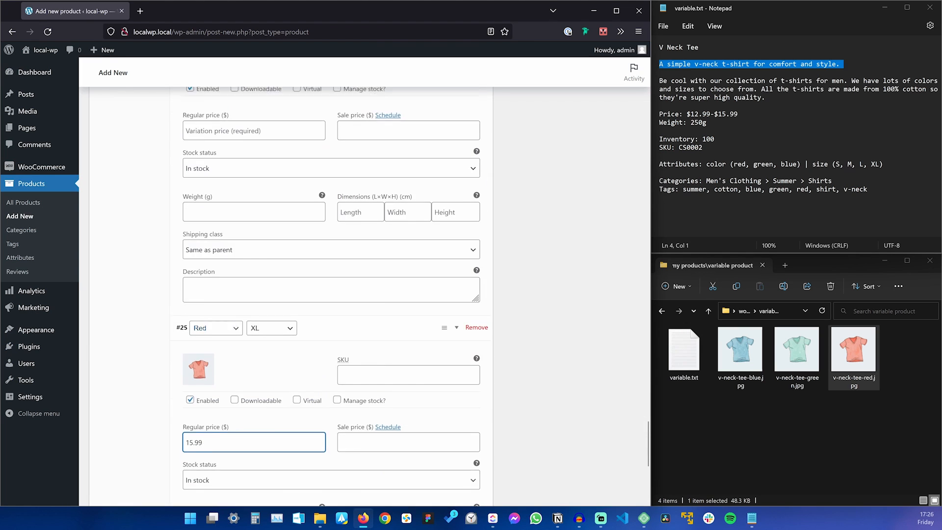
scroll(236, 319, up, 20)
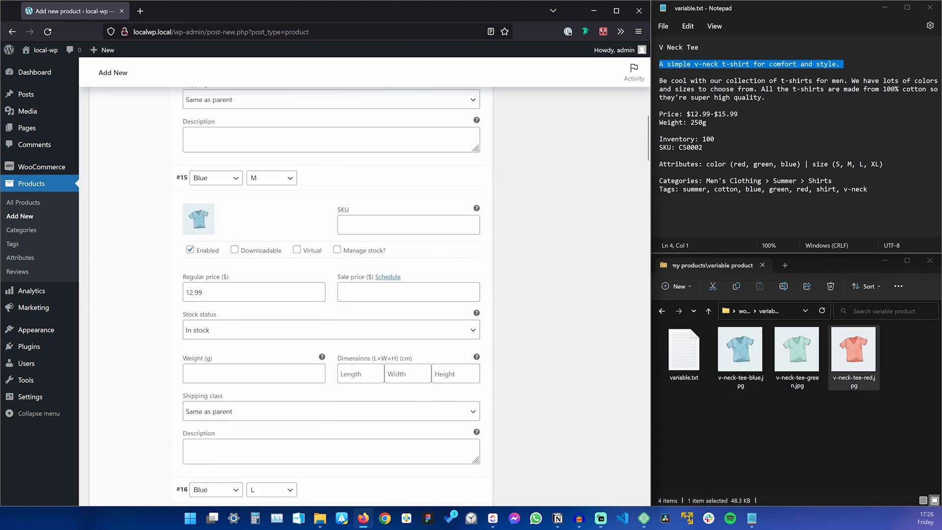
click(618, 256)
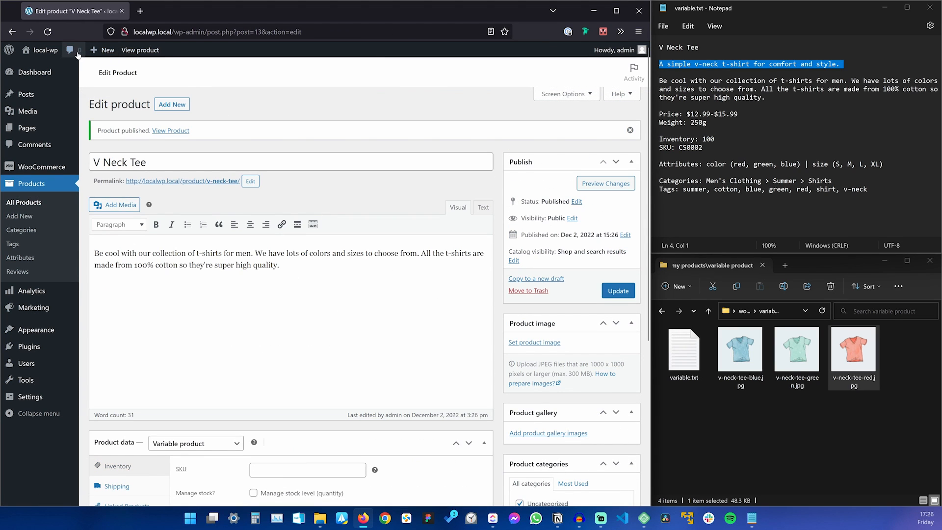
Open the V Neck Tee storefront page and highlight its $12.99–$15.99 price range.
click(159, 50)
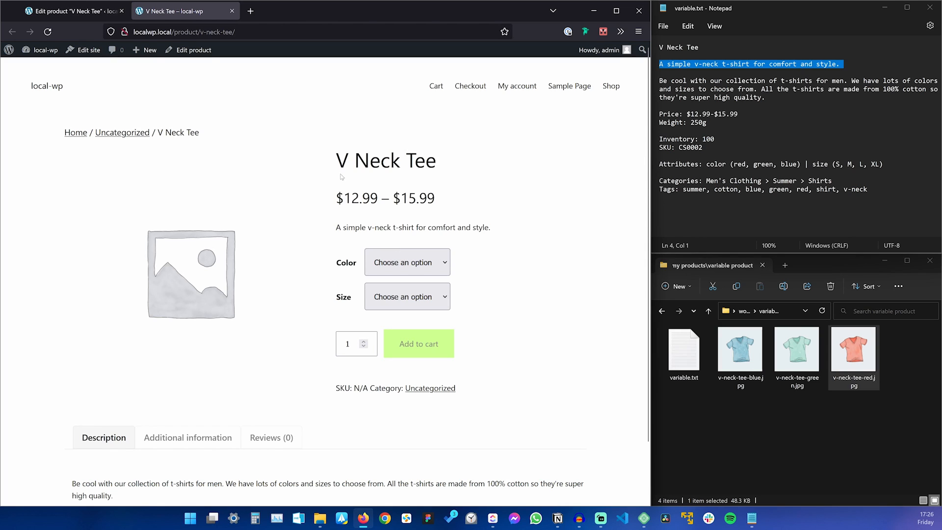
drag(336, 198, 419, 198)
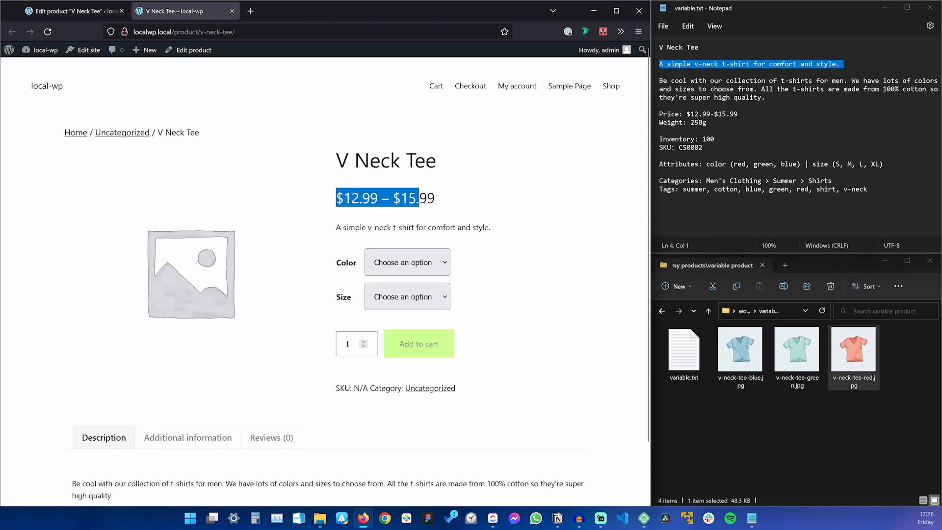
click(481, 205)
drag(425, 161, 348, 161)
click(354, 175)
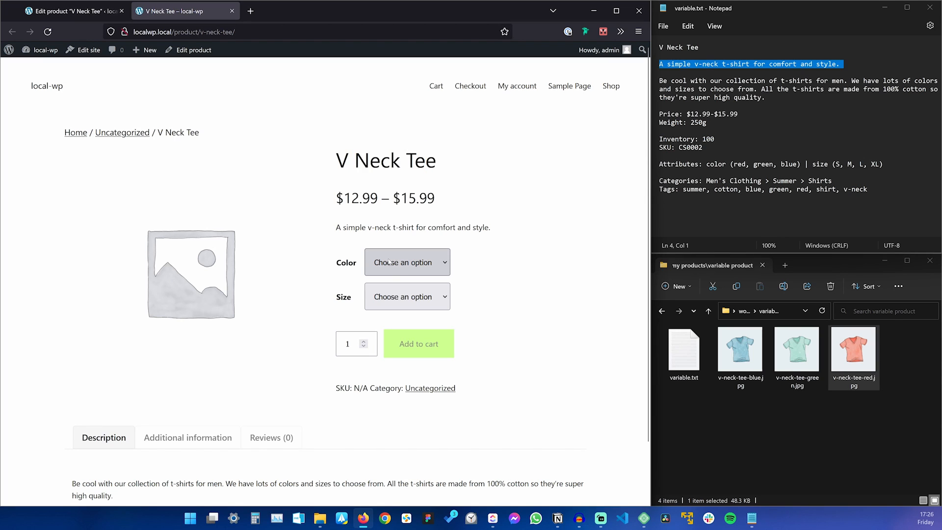
Choose Blue and try sizes S, M and L on the product page.
click(424, 261)
click(408, 300)
click(407, 297)
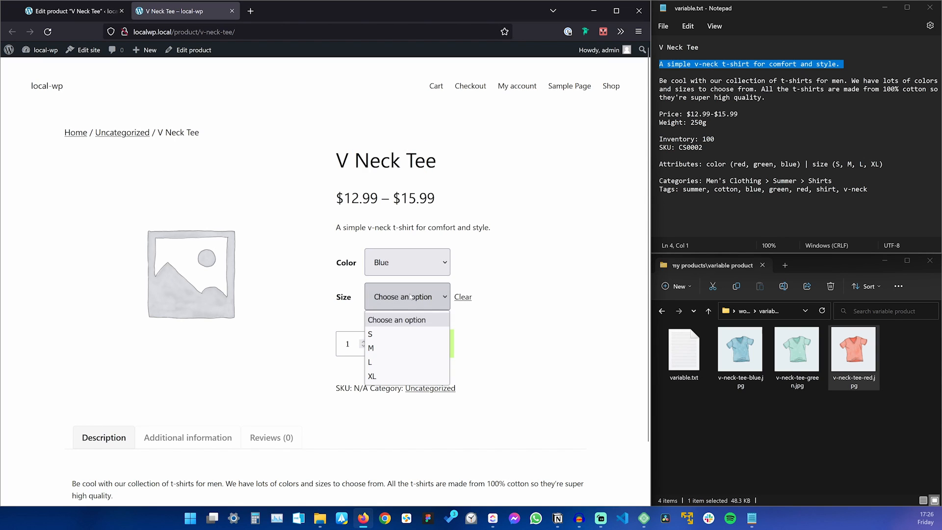
click(400, 334)
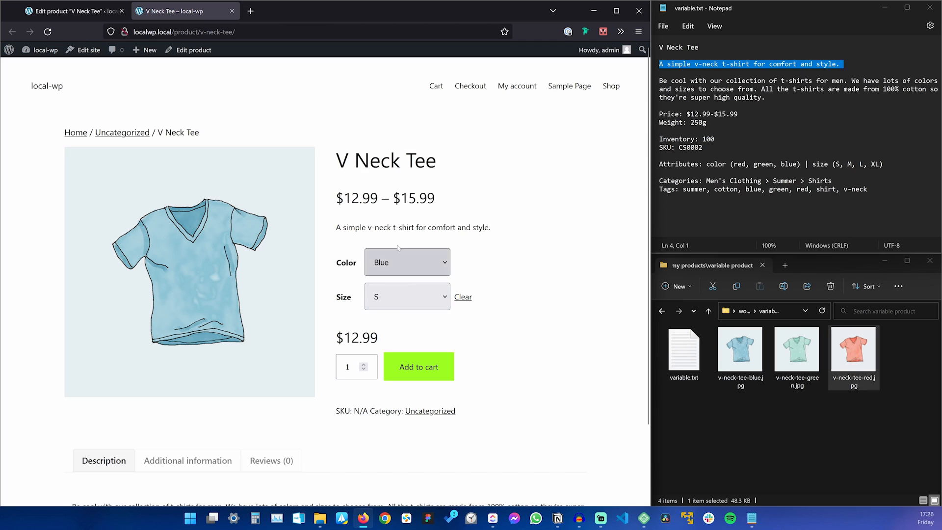
click(412, 290)
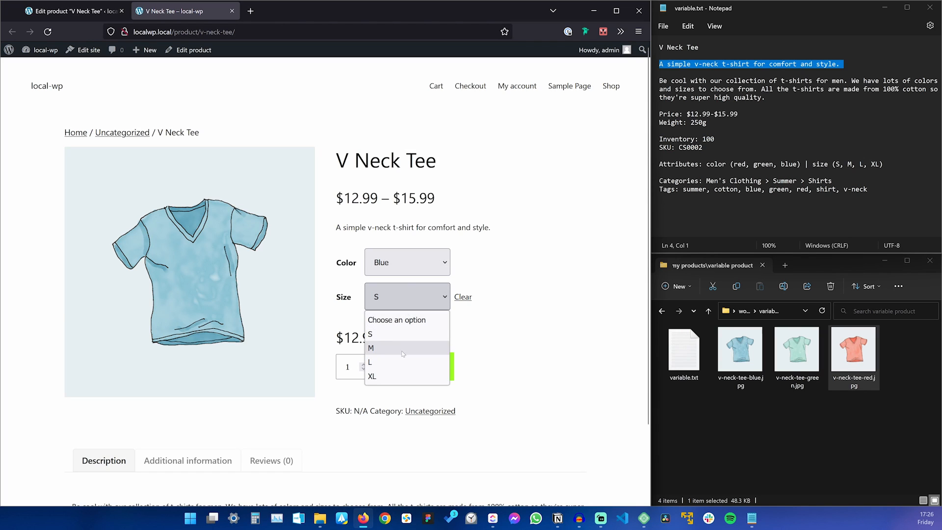
click(397, 348)
click(399, 299)
click(397, 362)
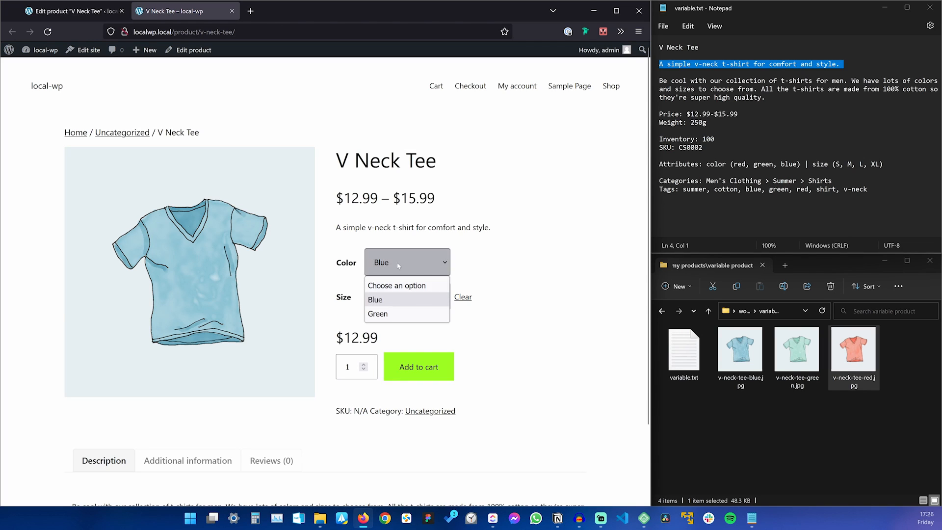
Switch the colour to Green, then return to the product editor tab.
click(397, 262)
click(398, 314)
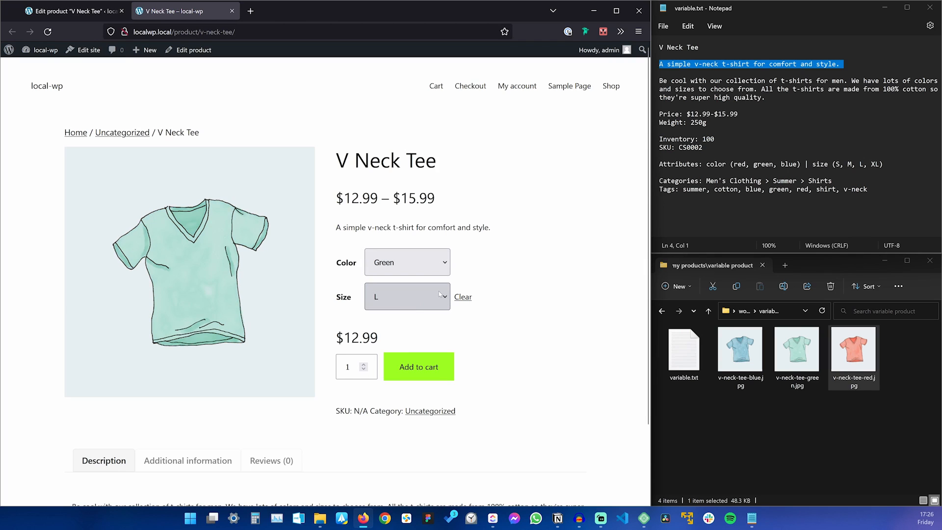
click(412, 262)
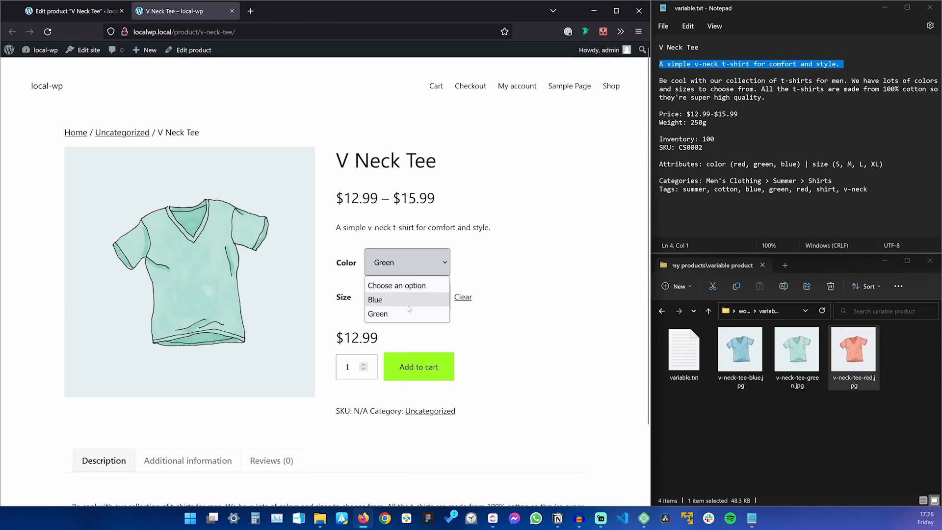
click(498, 276)
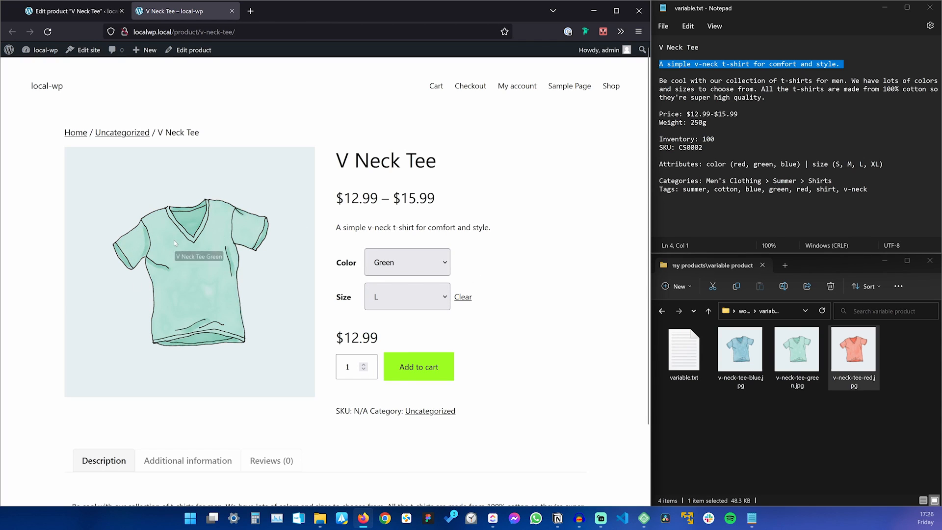
click(412, 265)
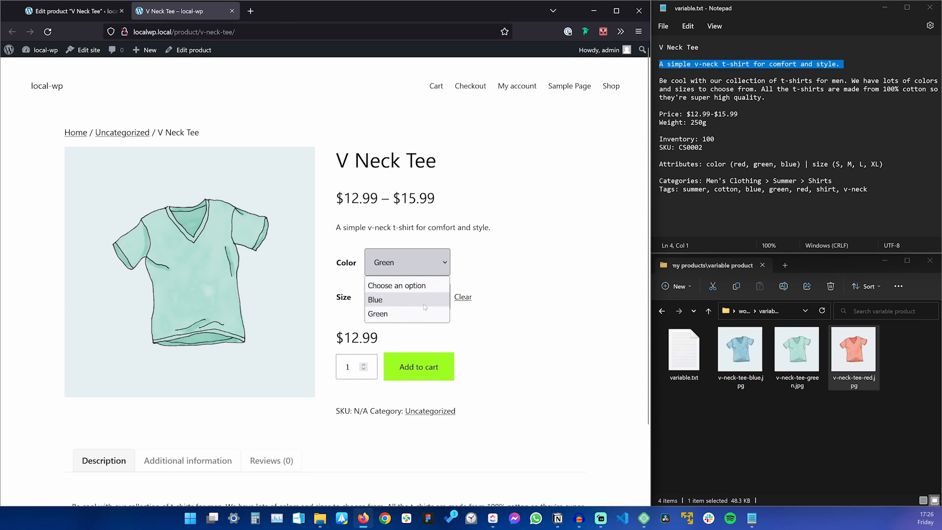
click(74, 11)
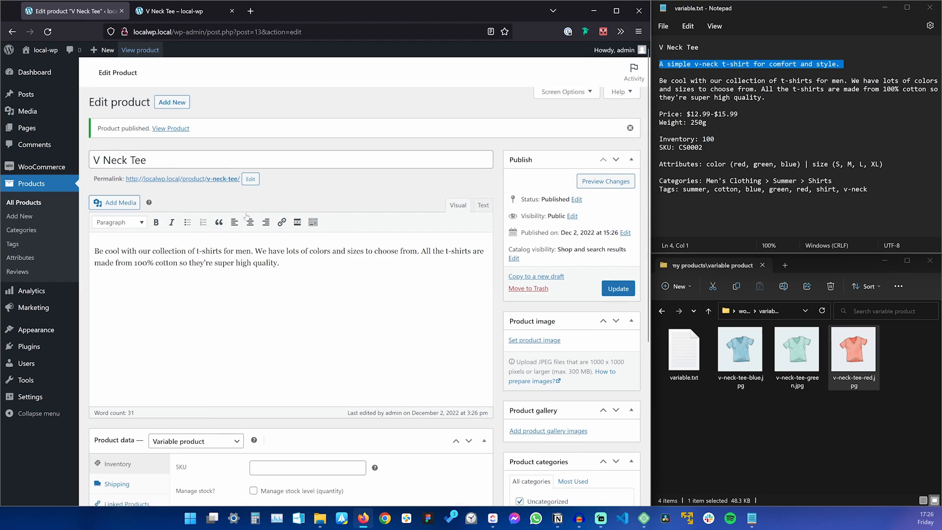
Give the Red S variation a regular price of 12.99.
scroll(246, 216, down, 4)
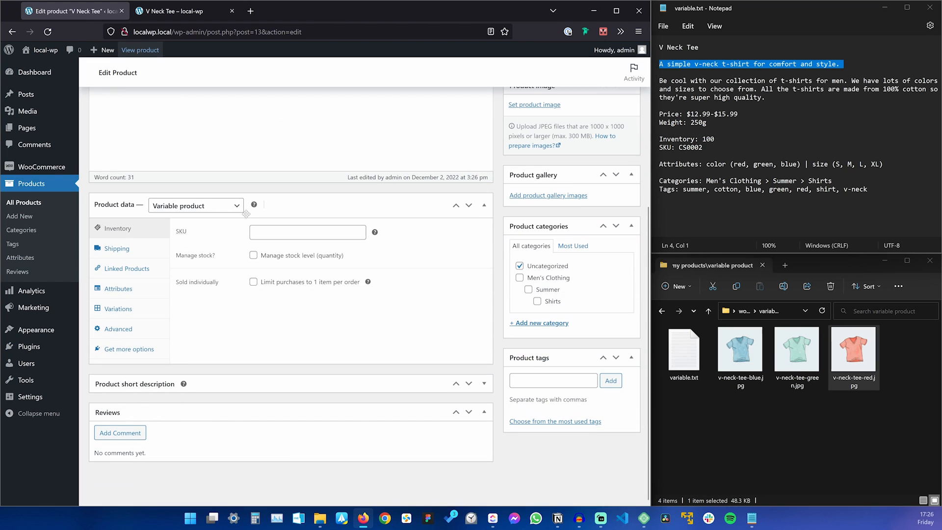
click(131, 309)
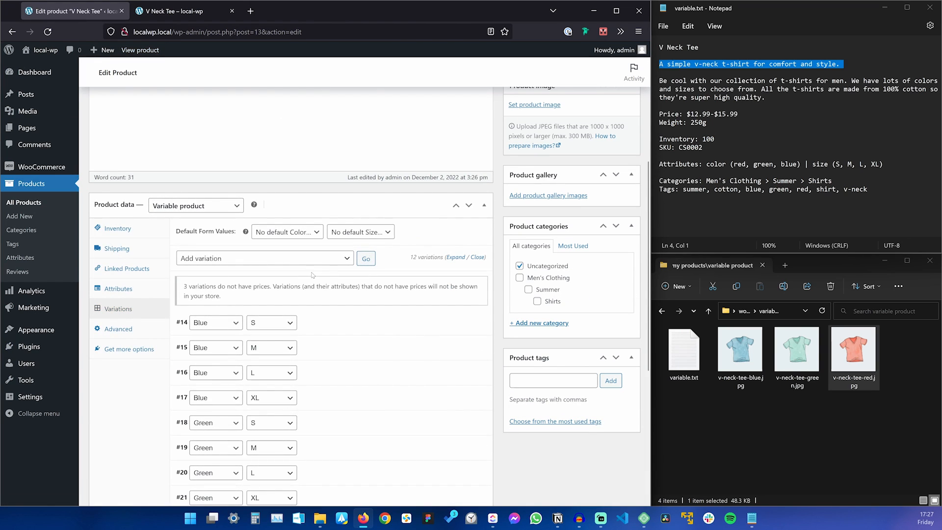
scroll(312, 275, down, 5)
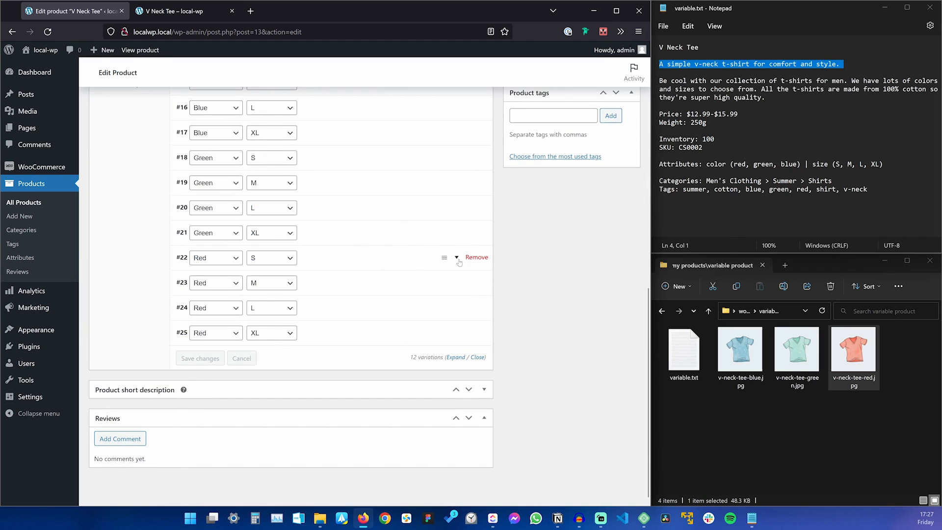
click(459, 262)
scroll(235, 272, down, 3)
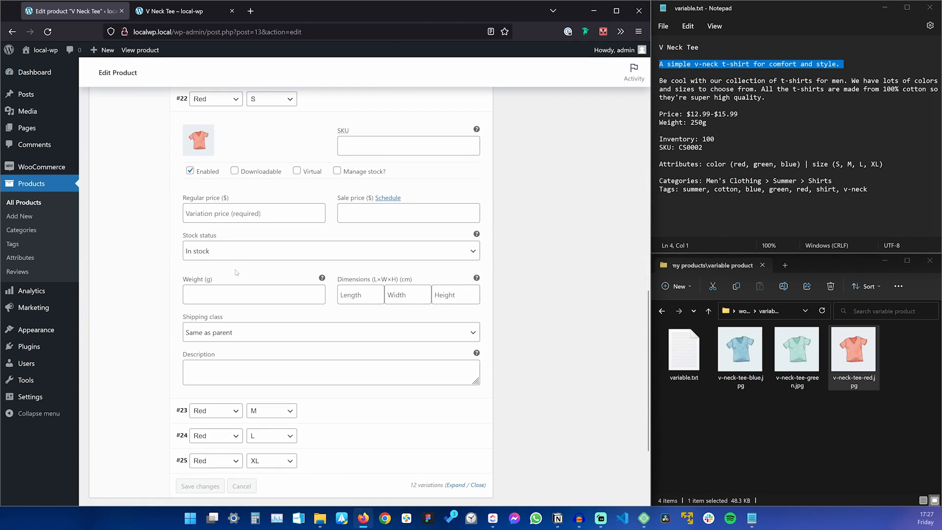
scroll(253, 228, up, 1)
click(246, 263)
text(12.99)
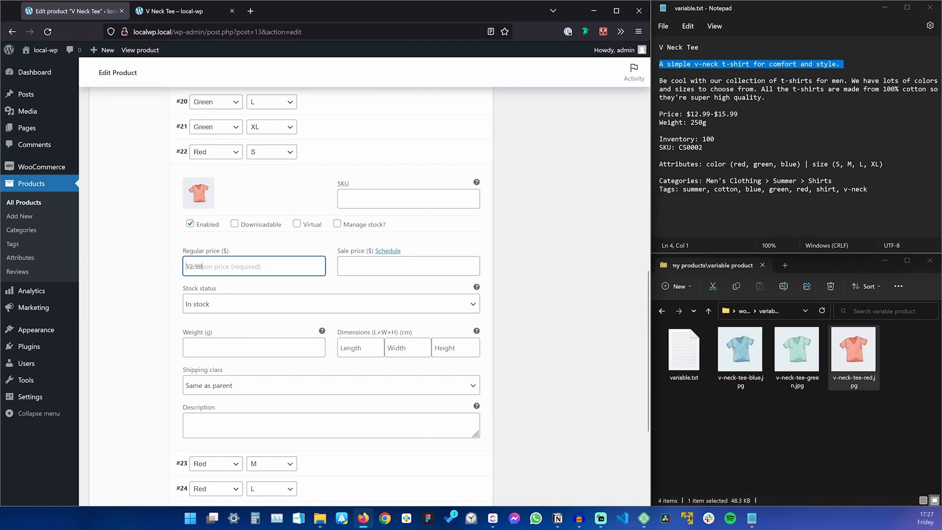
key(ctrl+a)
key(ctrl+c)
Paste 12.99 as variation #23's regular price and update the product.
scroll(240, 283, down, 4)
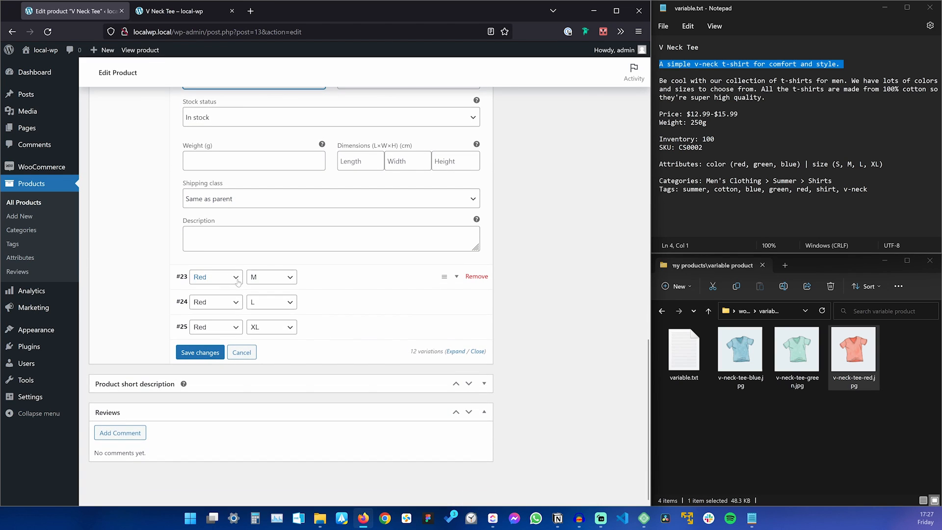
click(335, 281)
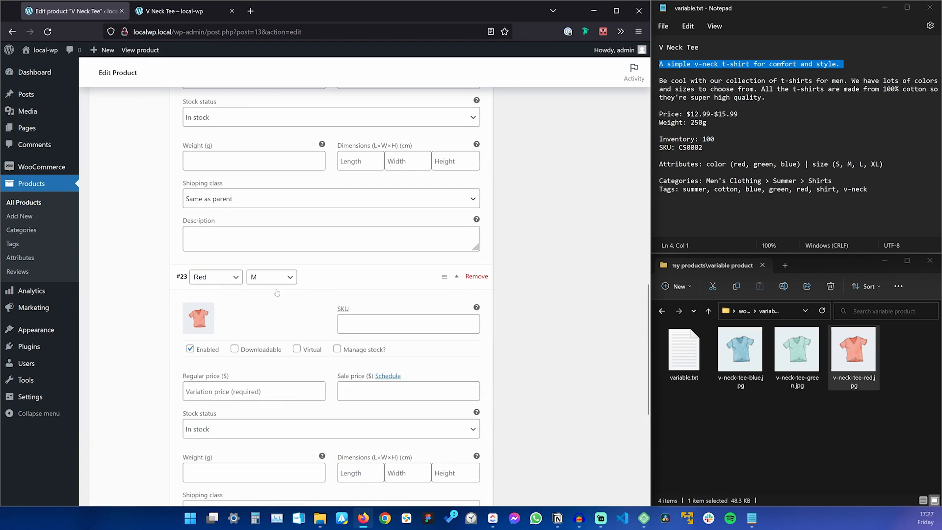
scroll(334, 280, down, 3)
click(254, 232)
key(ctrl+v)
scroll(467, 227, down, 3)
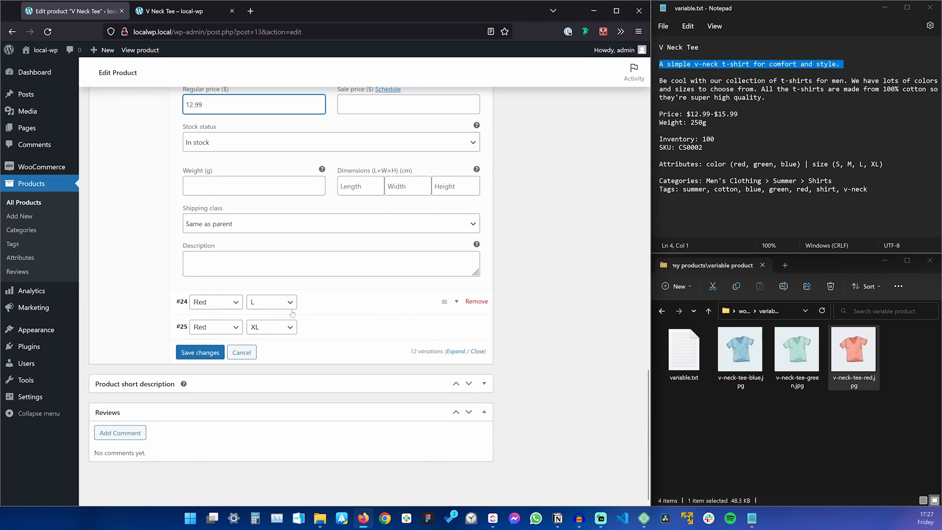
scroll(466, 227, up, 10)
scroll(466, 227, up, 10)
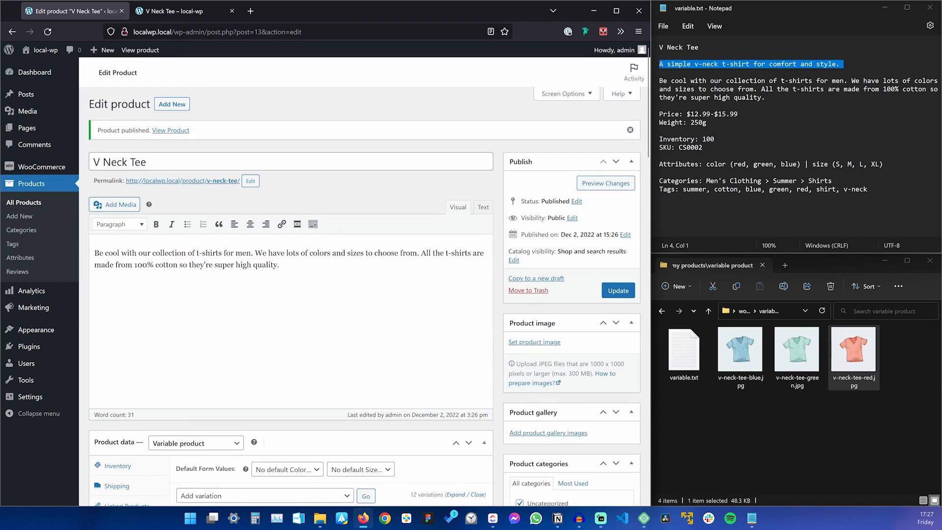
click(618, 292)
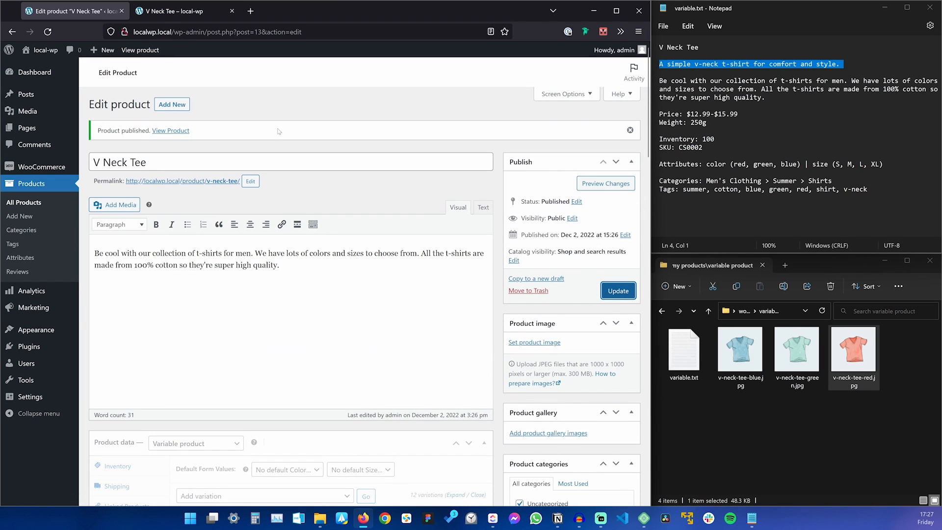
On the storefront page, try Red in sizes S and XL to check prices.
click(181, 10)
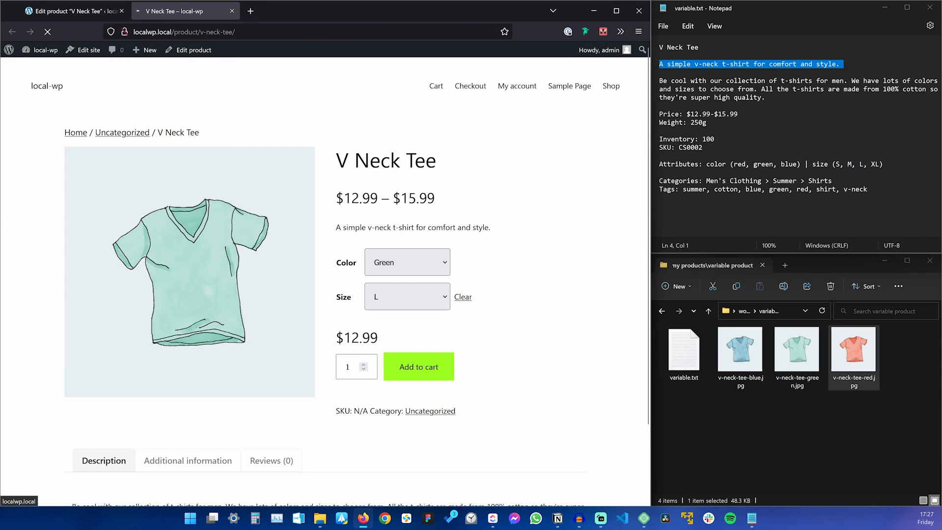
click(400, 256)
click(391, 327)
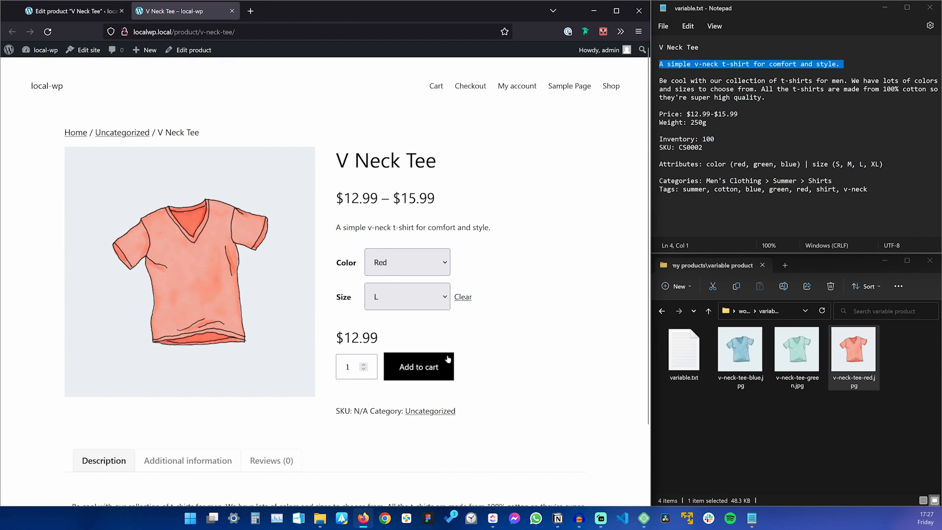
click(417, 297)
click(420, 335)
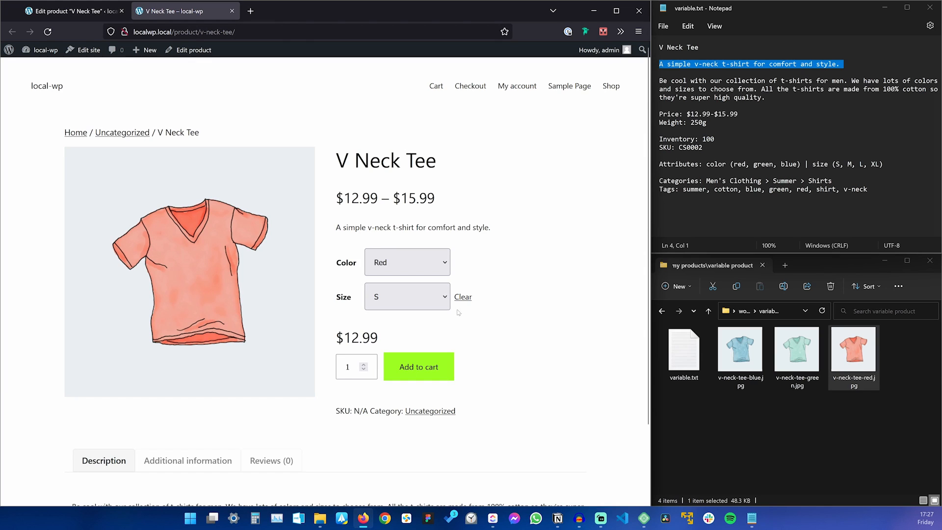
click(407, 298)
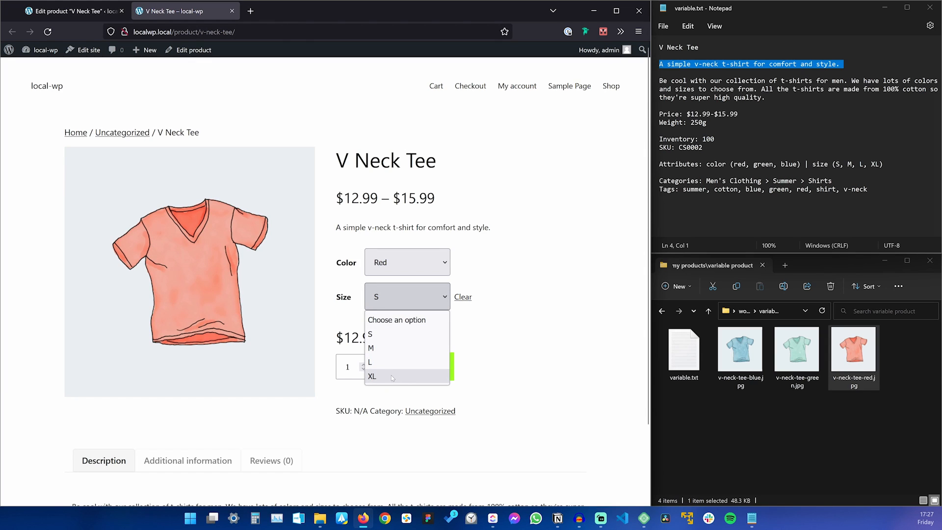
click(392, 377)
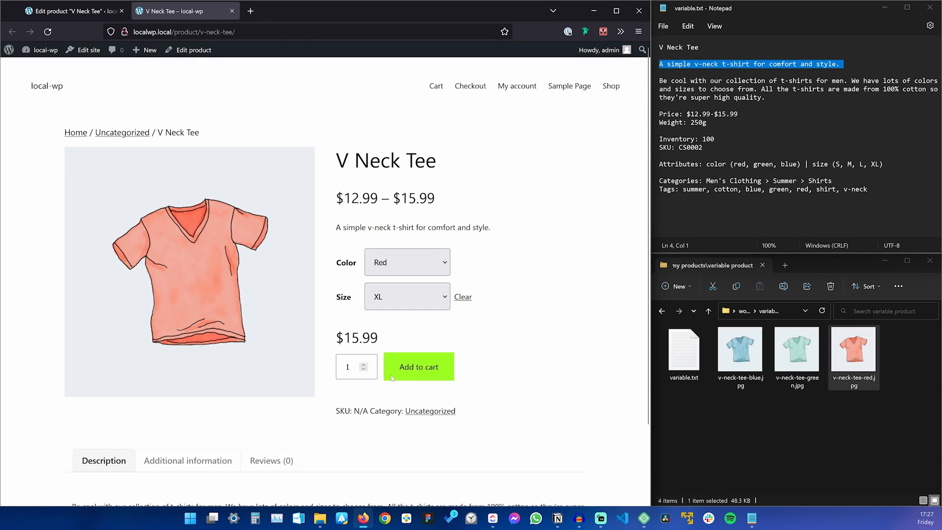
Try Blue, then Green in size M, and go to the Shop page.
click(405, 265)
click(398, 300)
click(392, 263)
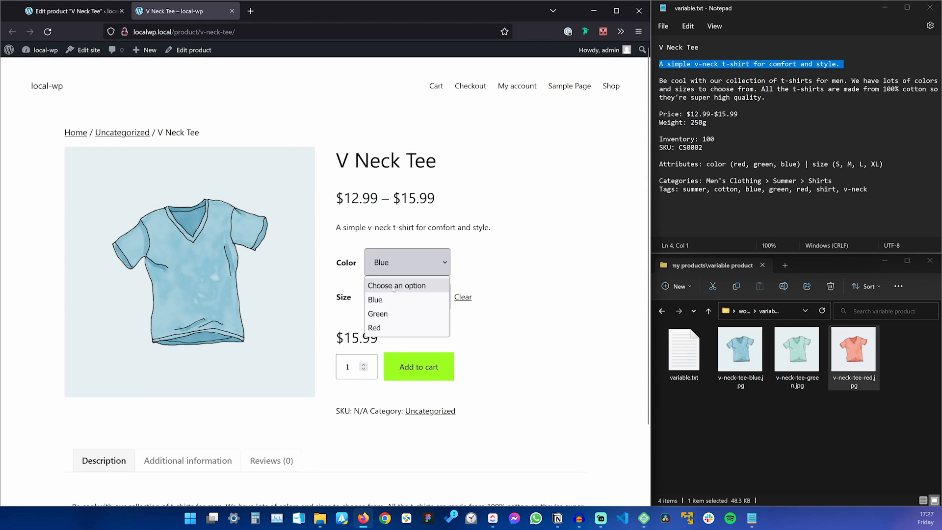
click(391, 314)
click(391, 304)
click(385, 348)
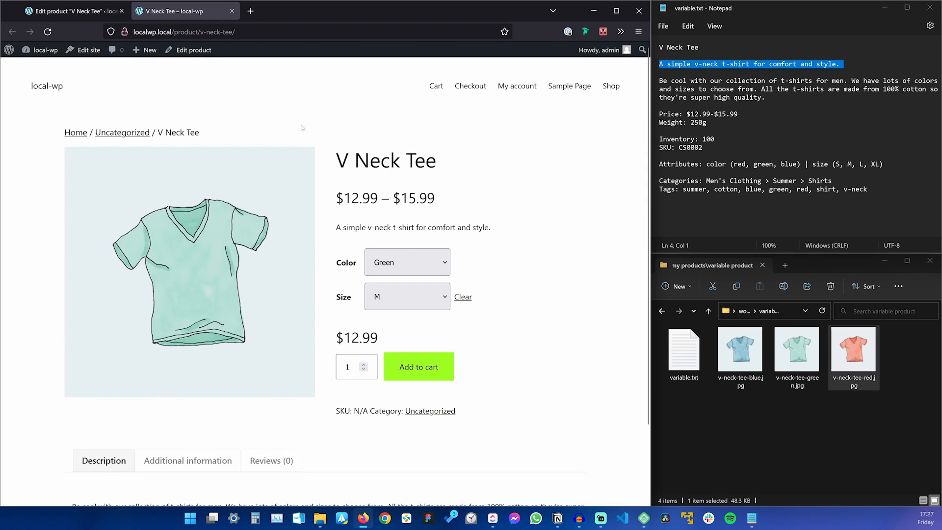
click(611, 86)
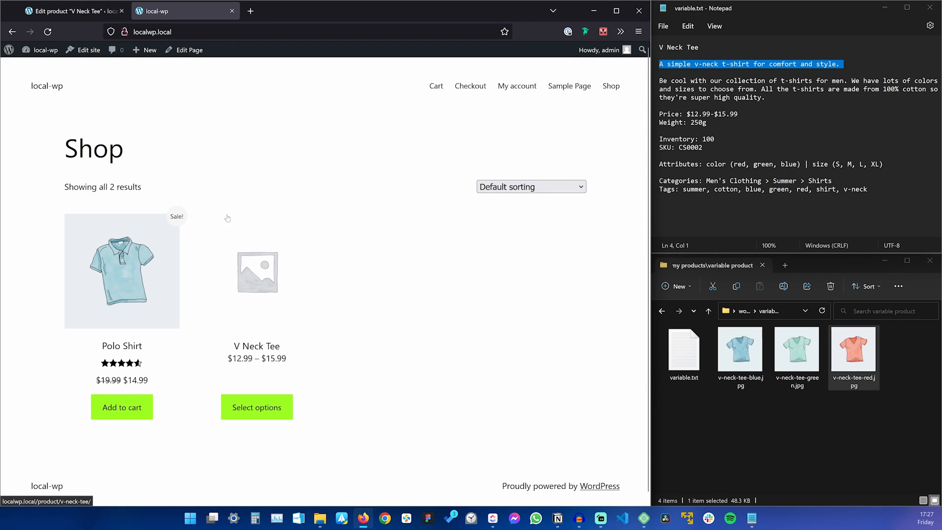
Set the blue v-neck tee as the product's main image.
key(ctrl+Tab)
scroll(411, 307, down, 1)
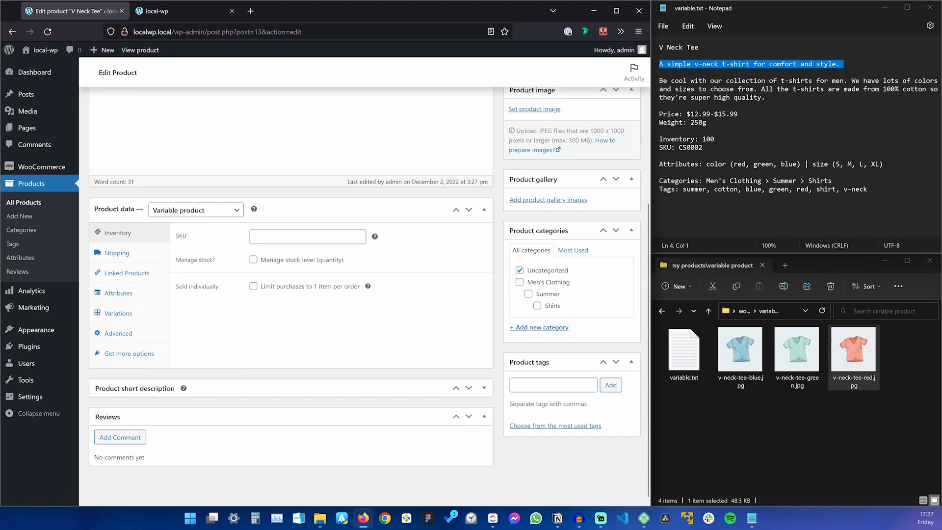
scroll(355, 247, up, 3)
click(535, 217)
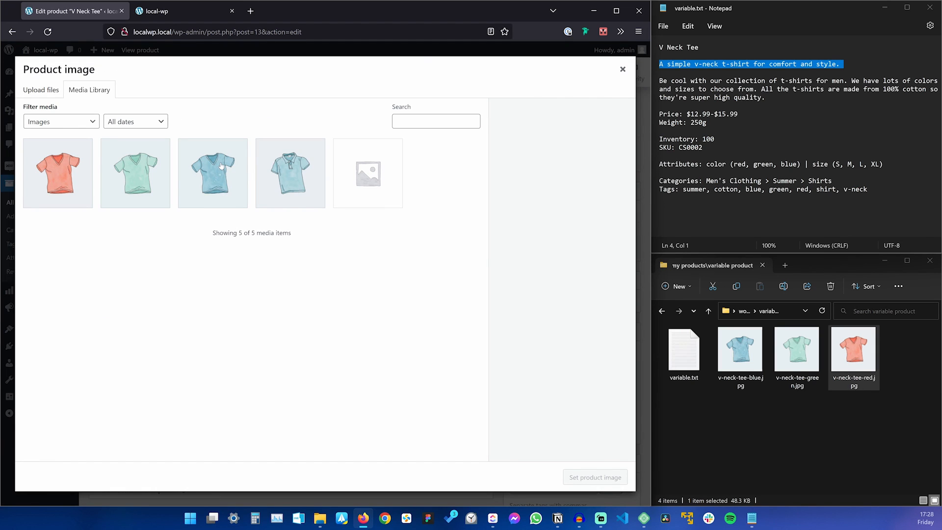
click(221, 166)
click(596, 479)
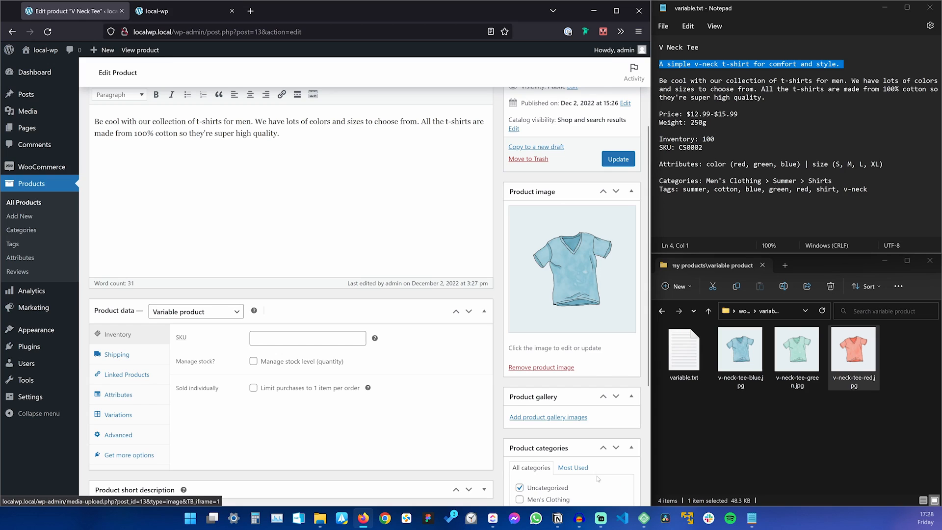
Add the red and green tees to the product gallery and save the product.
click(577, 418)
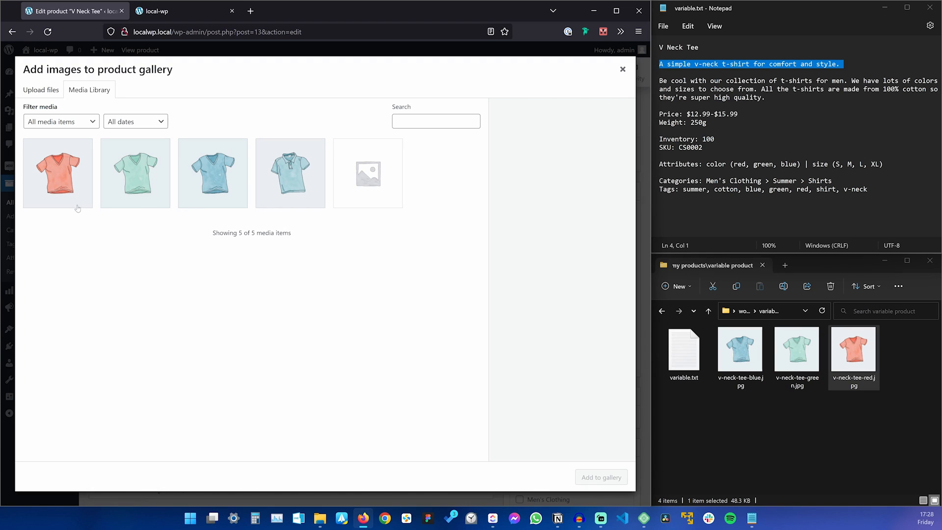
click(81, 190)
click(155, 206)
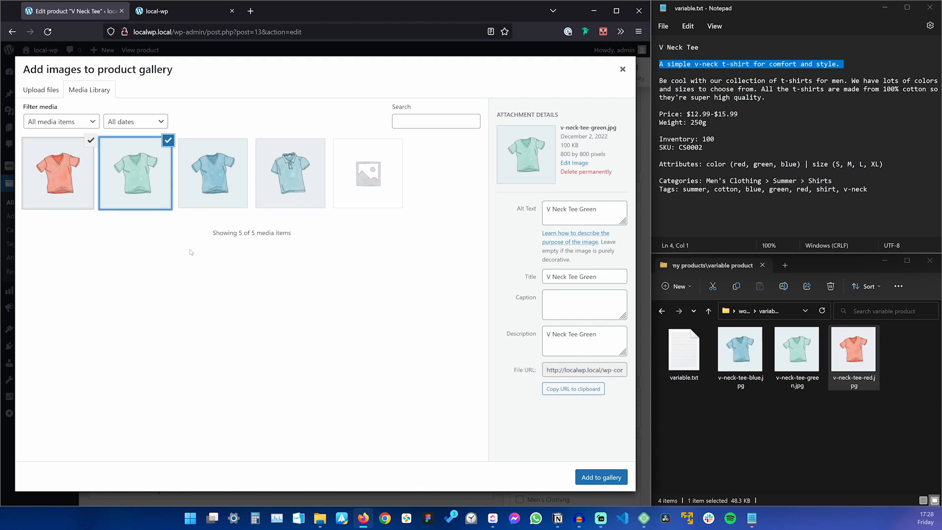
click(594, 476)
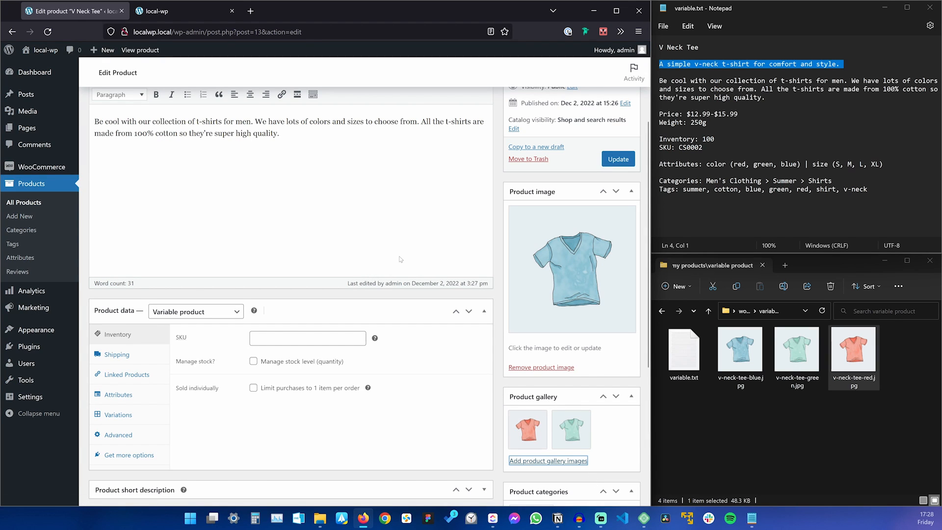
click(628, 157)
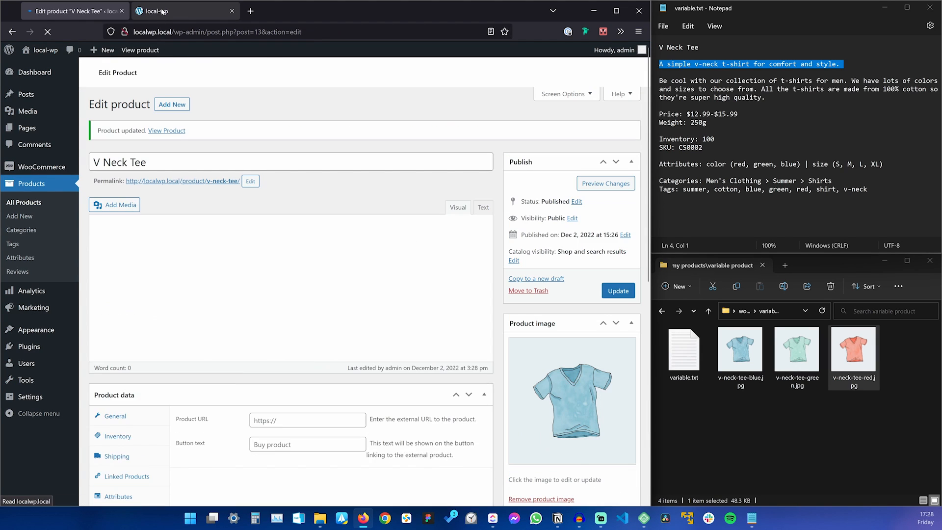
click(157, 11)
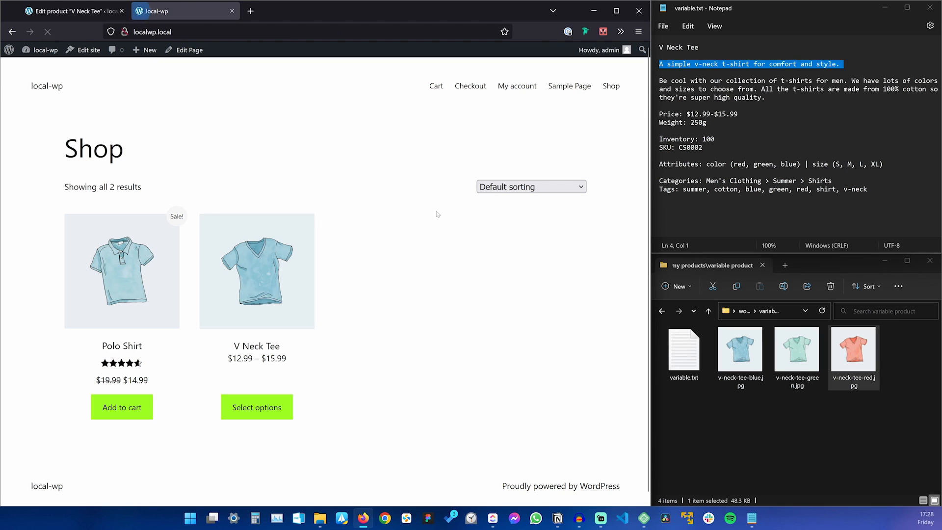
Open the V Neck Tee page and cycle through its red, green and blue thumbnails.
click(270, 251)
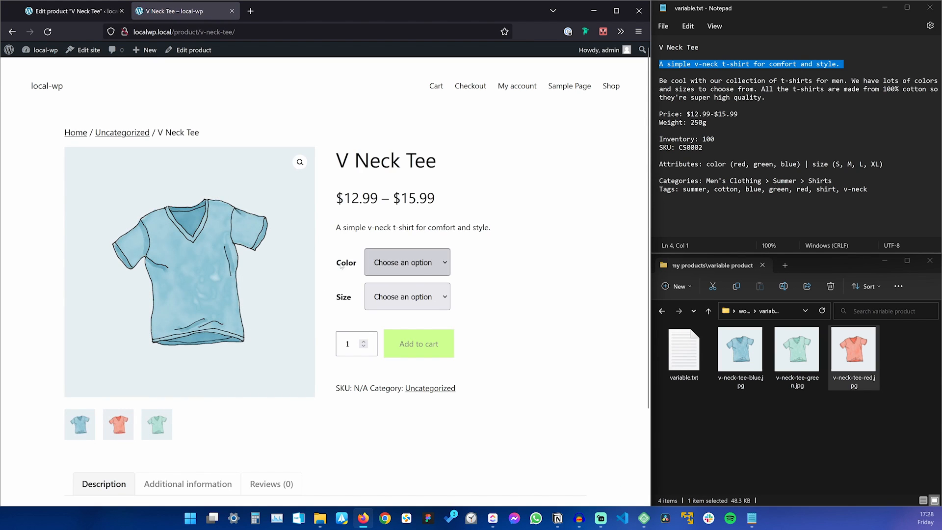
click(116, 433)
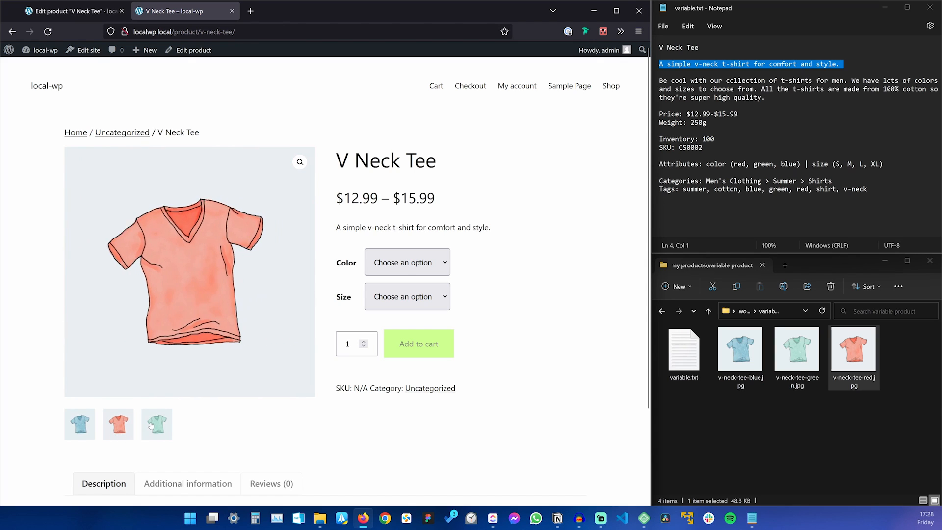
click(152, 427)
click(118, 425)
click(80, 424)
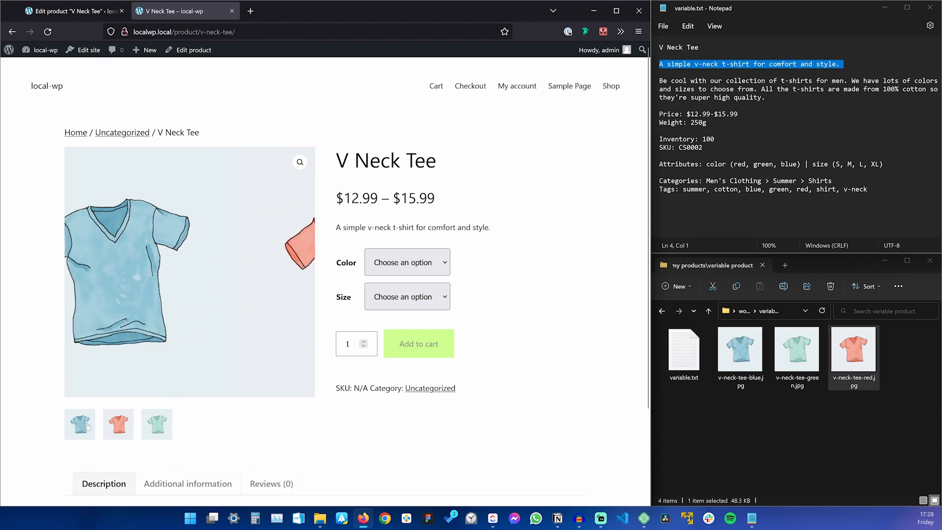
click(118, 424)
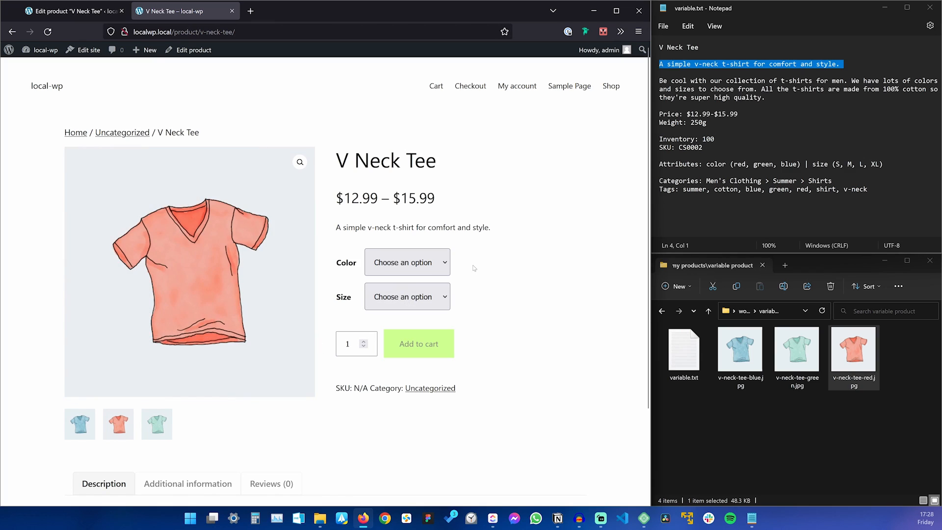
Choose Blue in size S, then switch the colour to Green.
click(407, 263)
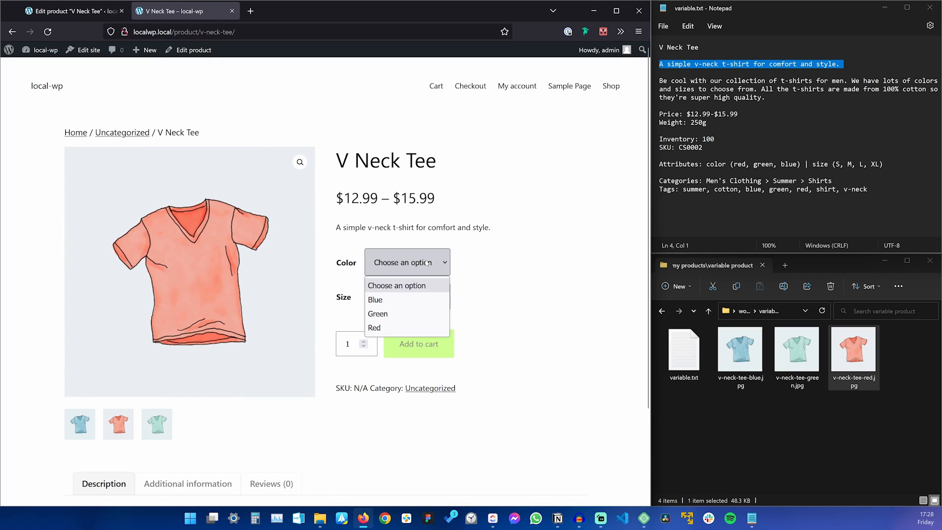
click(410, 299)
click(410, 296)
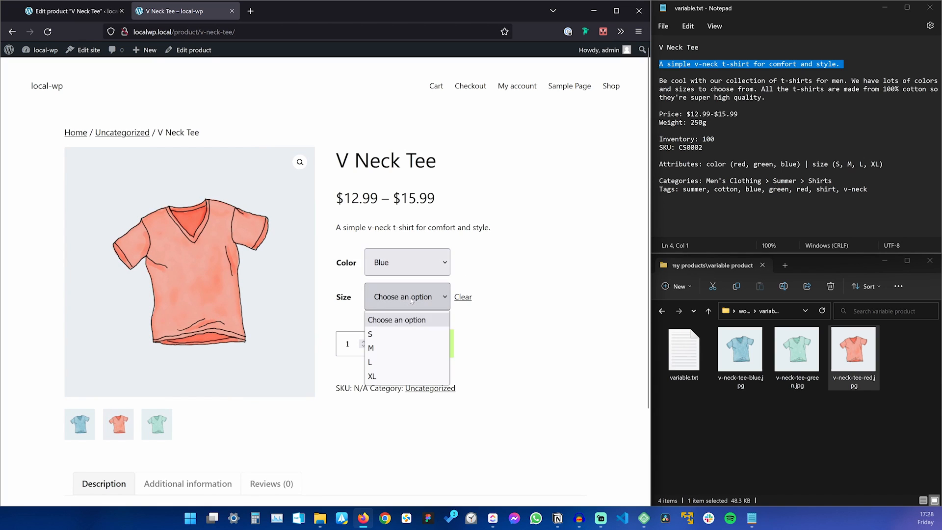
click(404, 332)
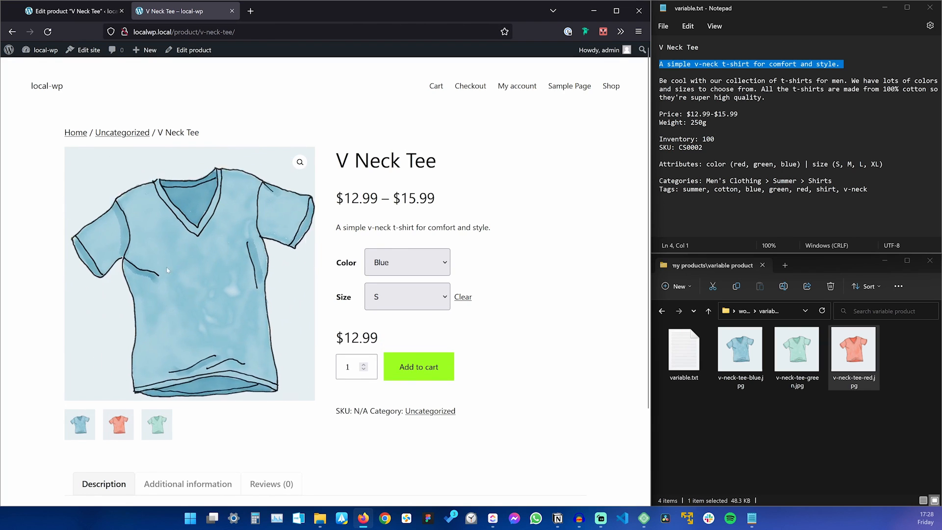
click(407, 263)
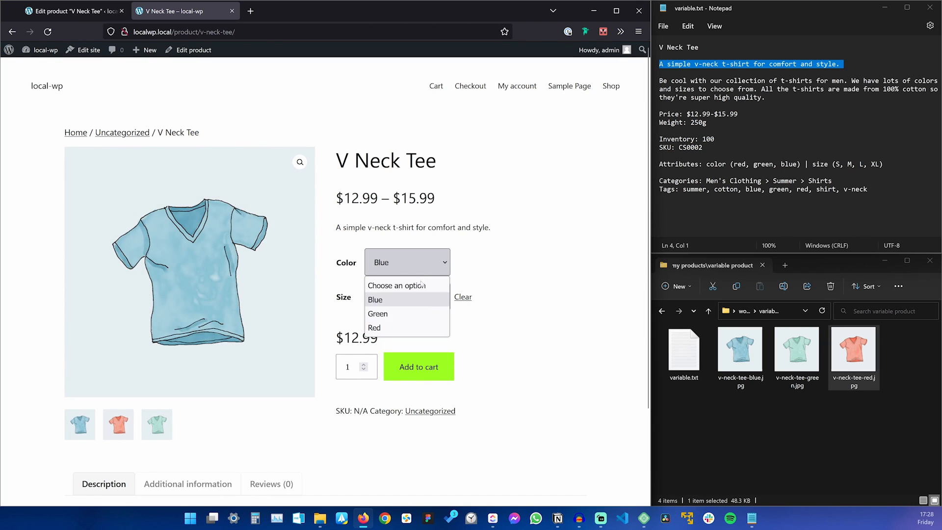
click(408, 311)
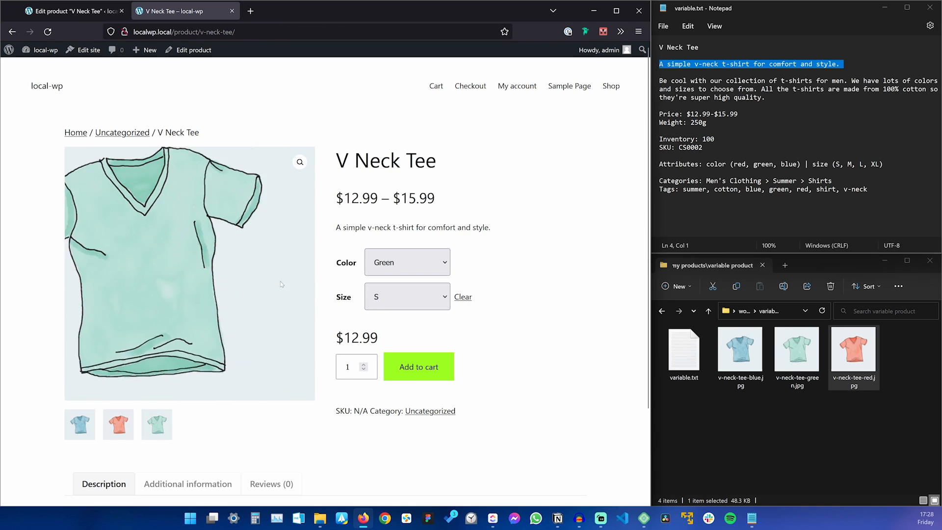
Pick Red in size XL and check the product page.
click(395, 263)
click(395, 327)
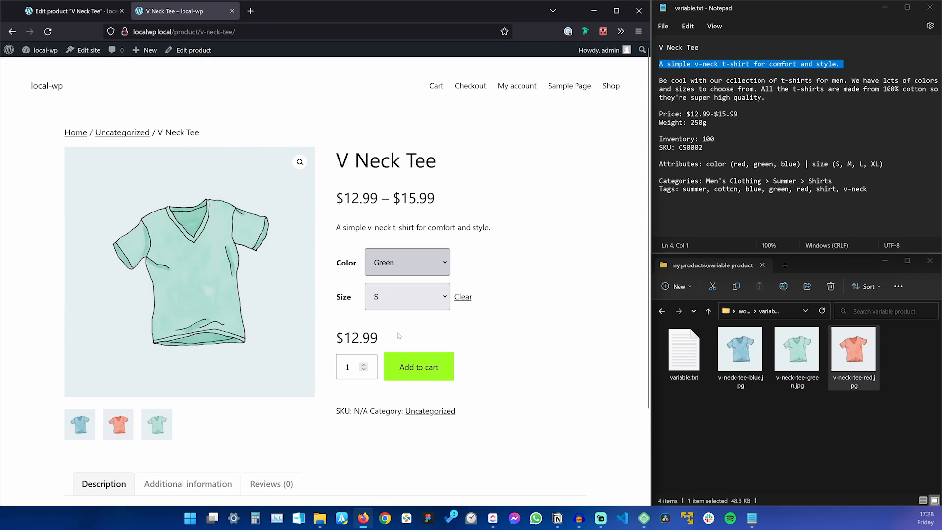
click(407, 297)
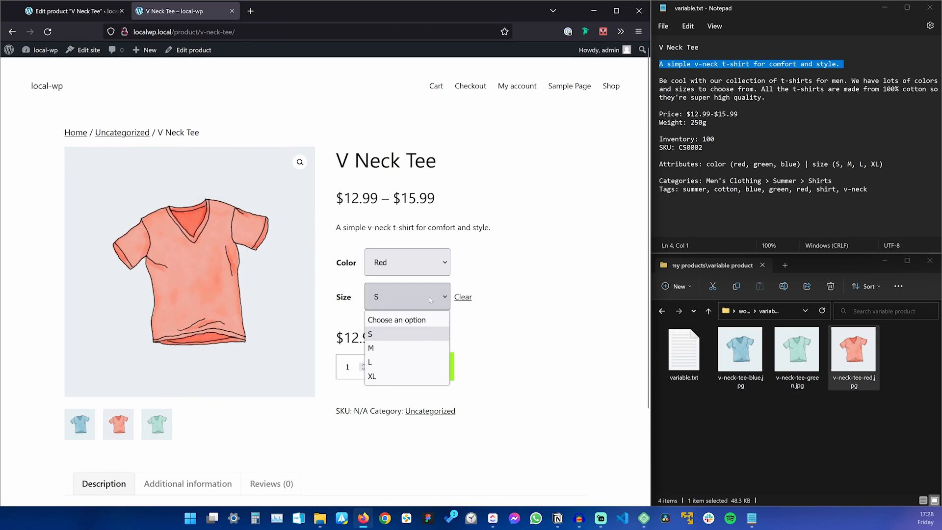
click(408, 377)
scroll(516, 325, down, 2)
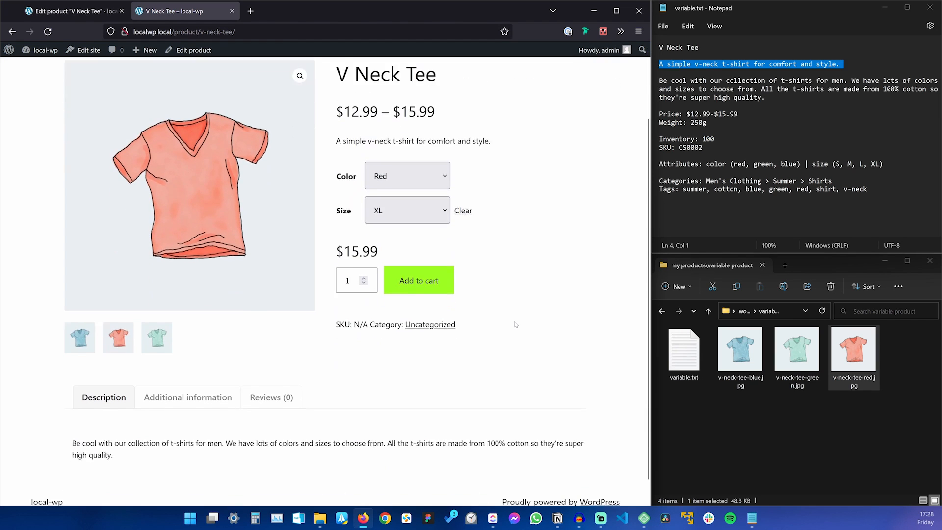
scroll(508, 323, up, 2)
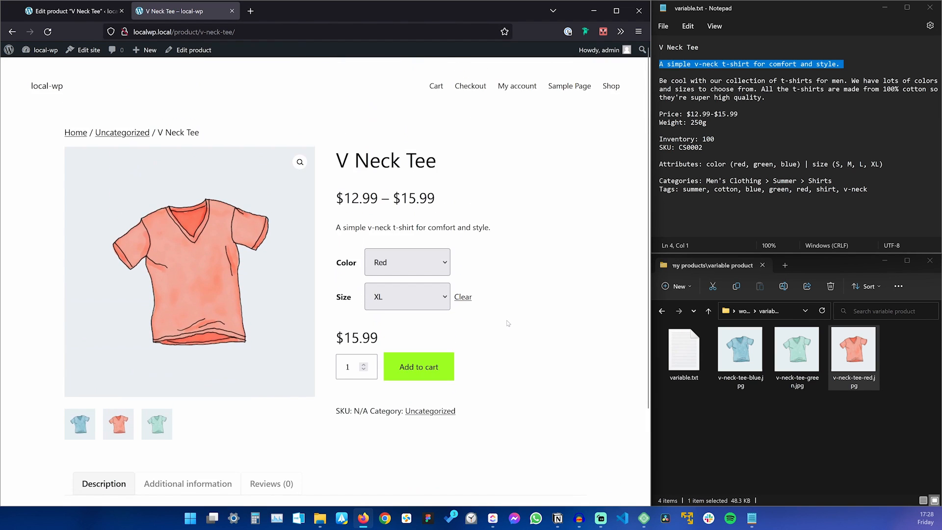
Visit the Shop listing, reload the product page, choose Blue size M, then return to the editor.
click(608, 88)
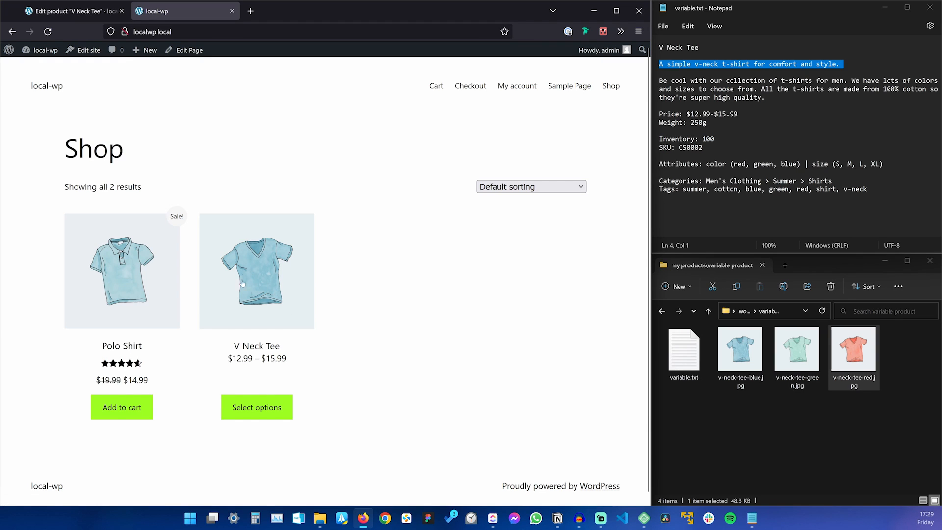
key(F5)
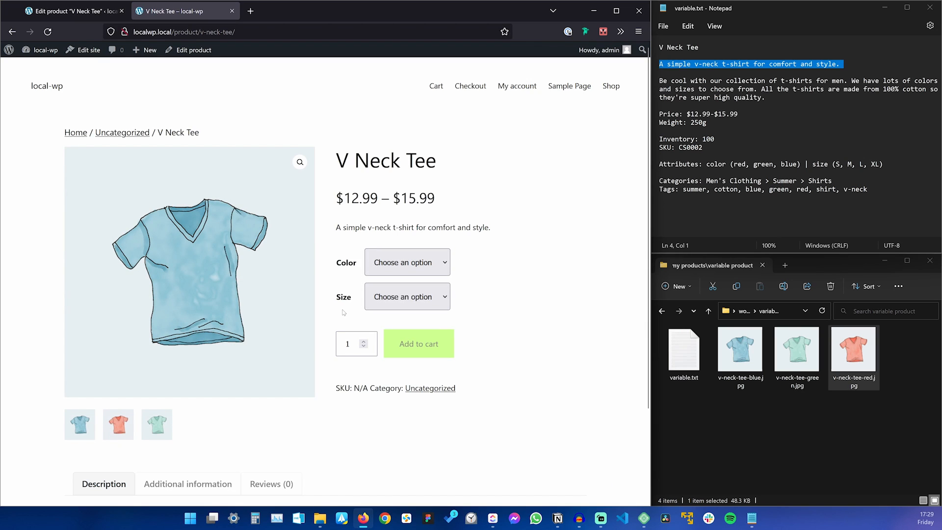
click(407, 262)
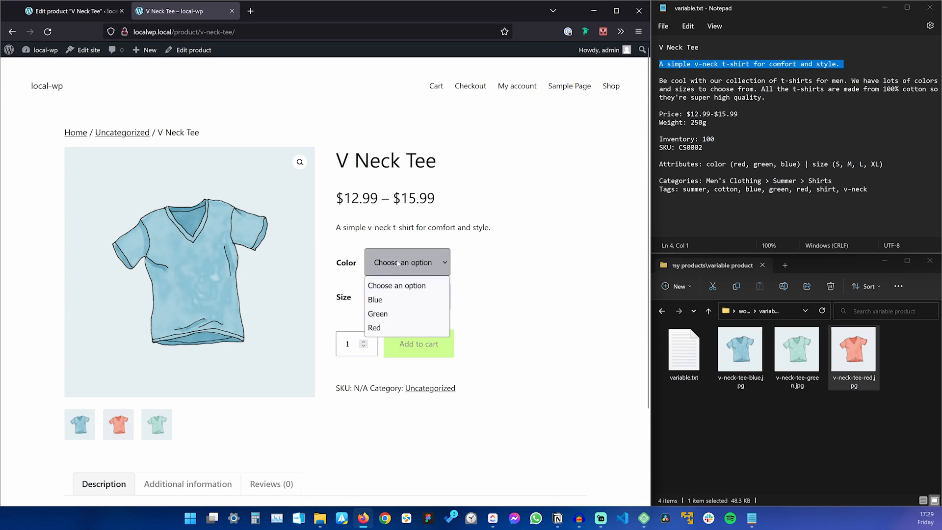
click(400, 300)
click(412, 298)
click(399, 344)
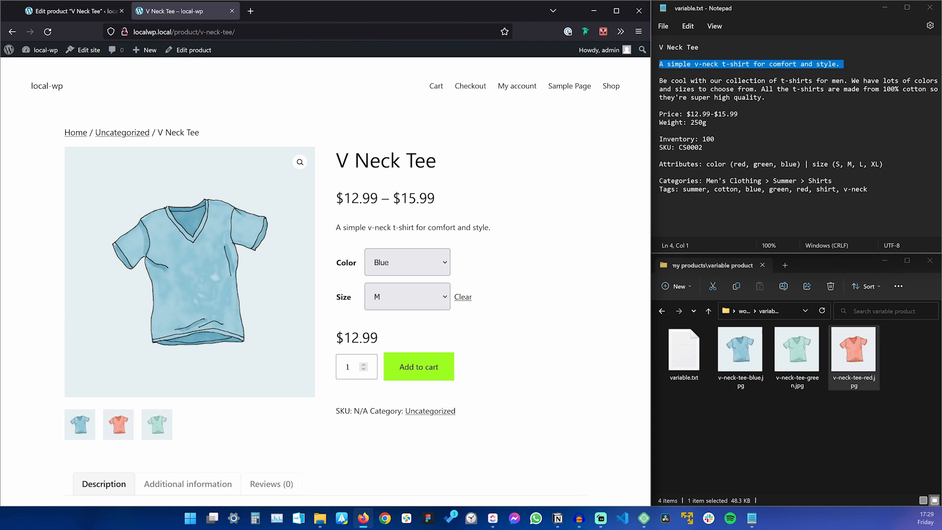
click(74, 11)
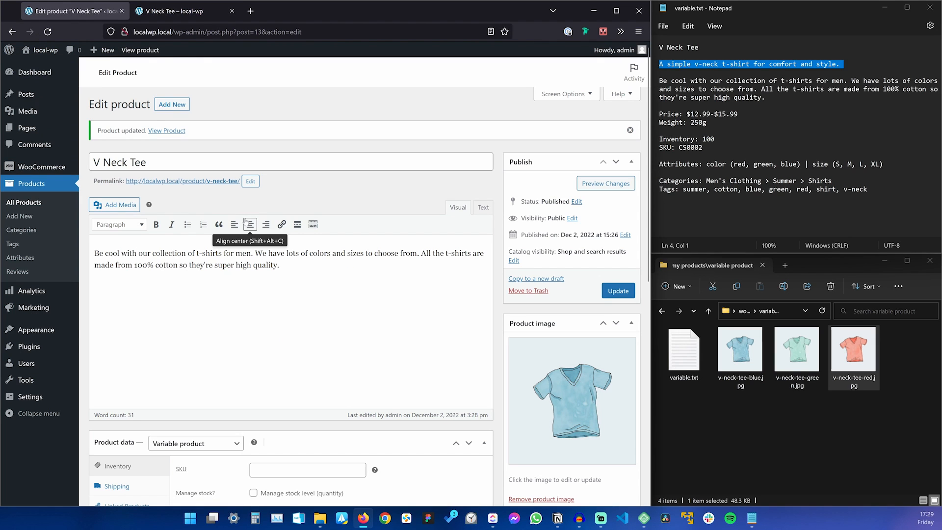
Set the weight of all variations to 250 with the bulk action.
scroll(245, 222, down, 4)
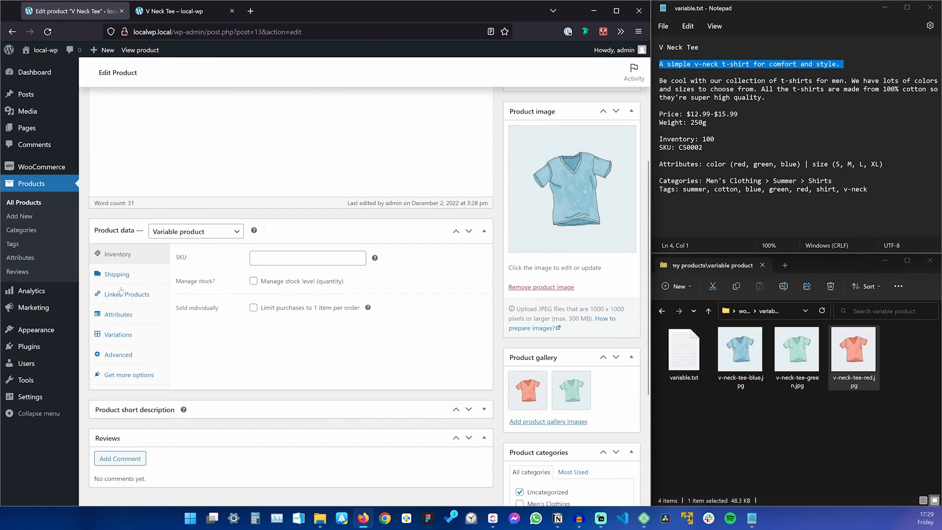
click(134, 337)
click(290, 284)
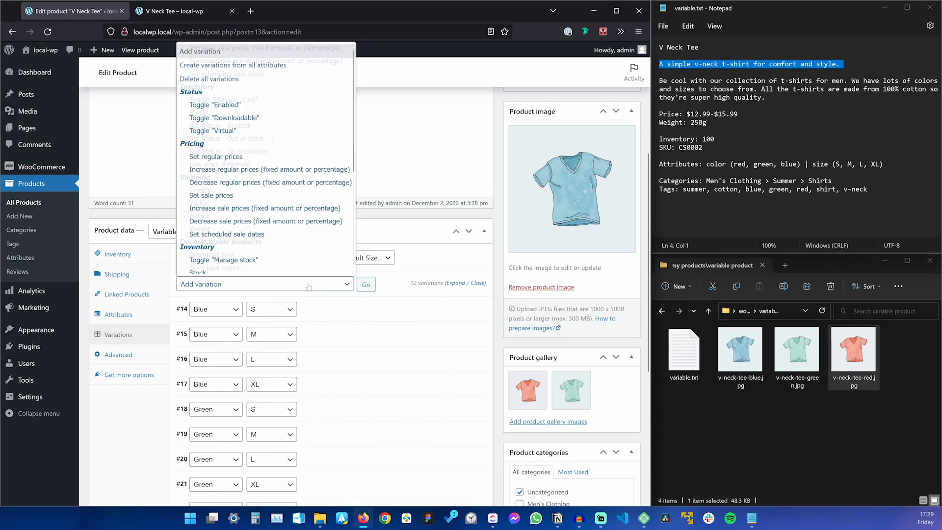
scroll(255, 147, down, 3)
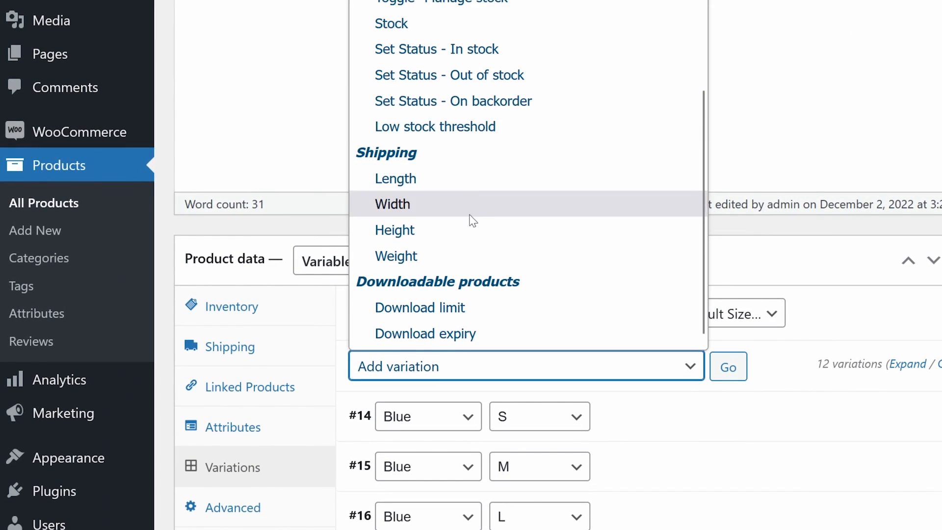
click(456, 260)
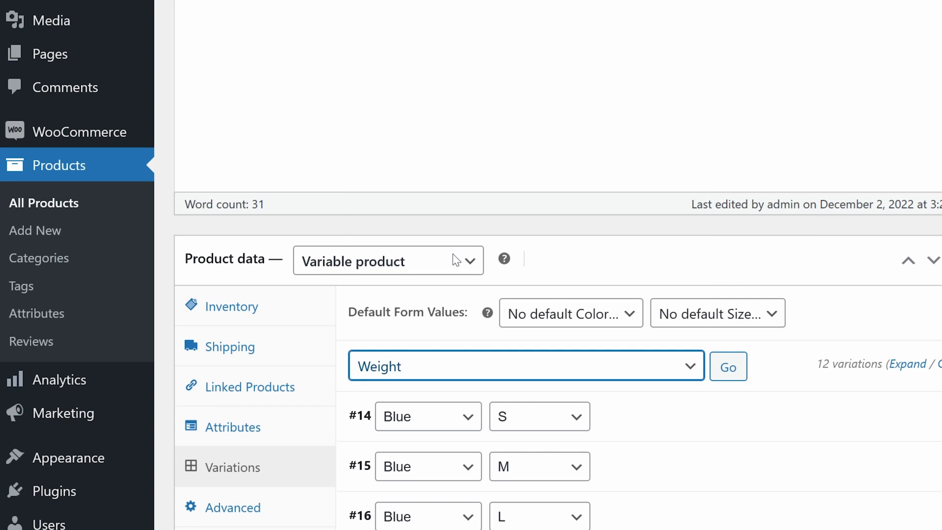
click(715, 366)
text(250)
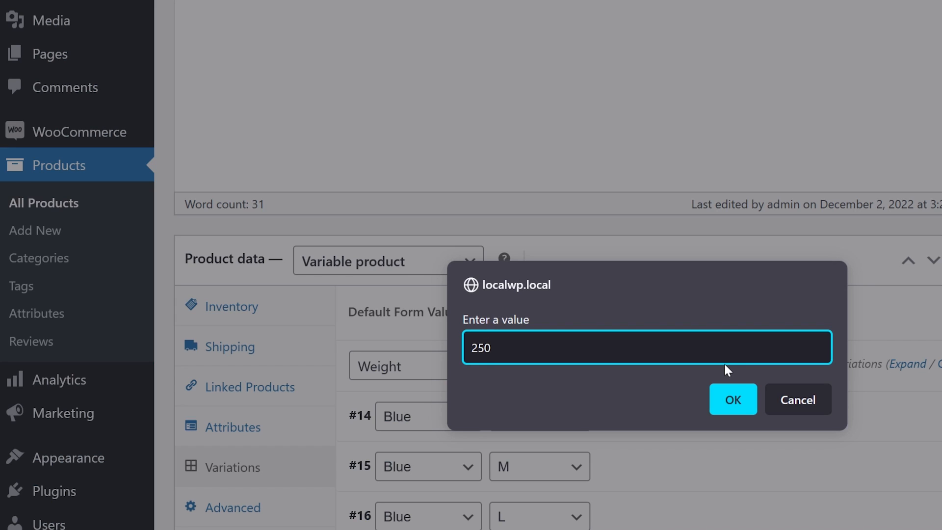
click(733, 400)
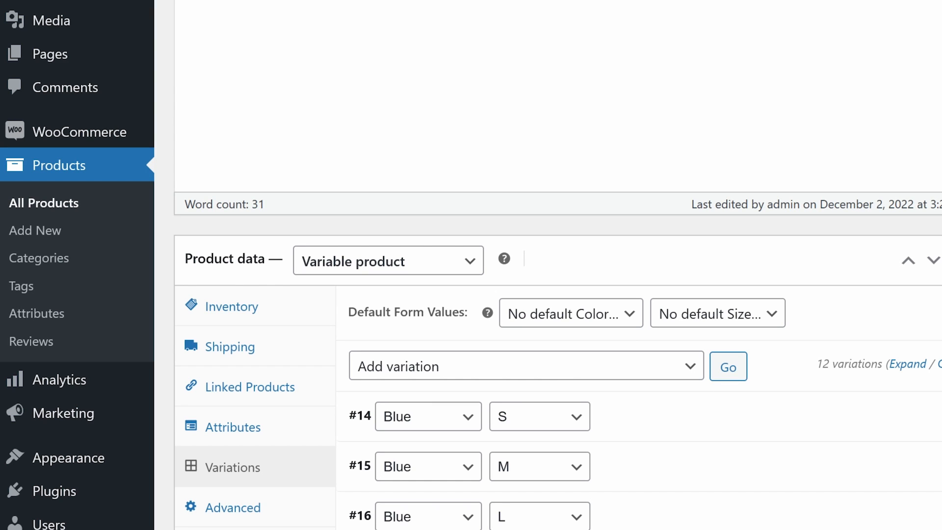
Toggle Manage stock on every variation and set their stock quantity to 100.
click(604, 365)
scroll(486, 210, down, 3)
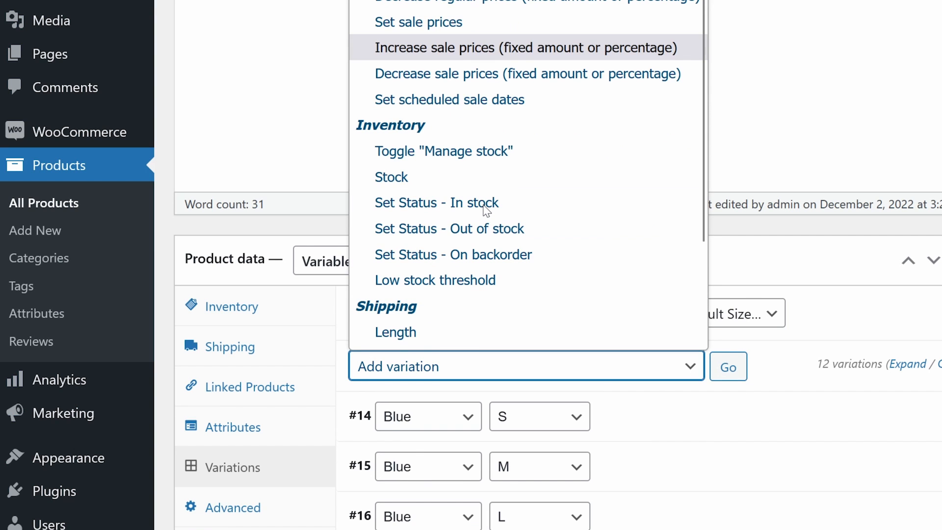
click(486, 152)
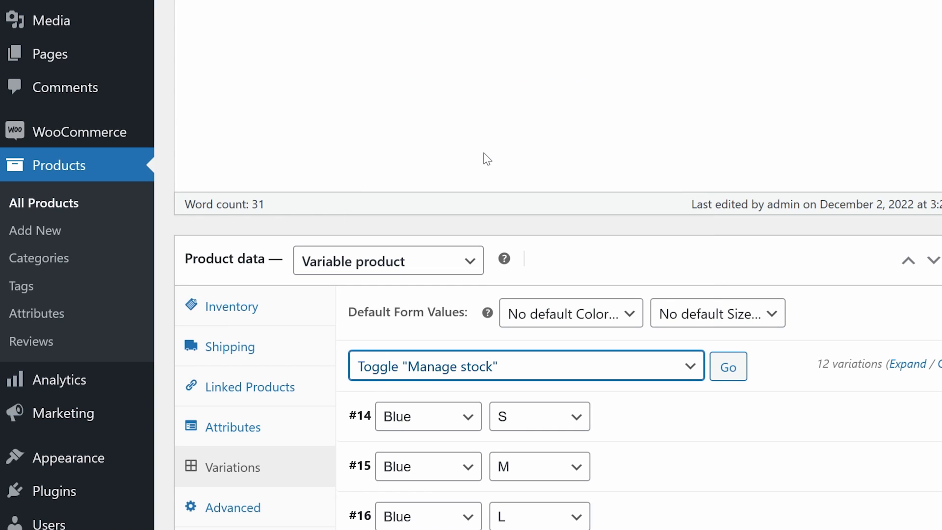
click(729, 366)
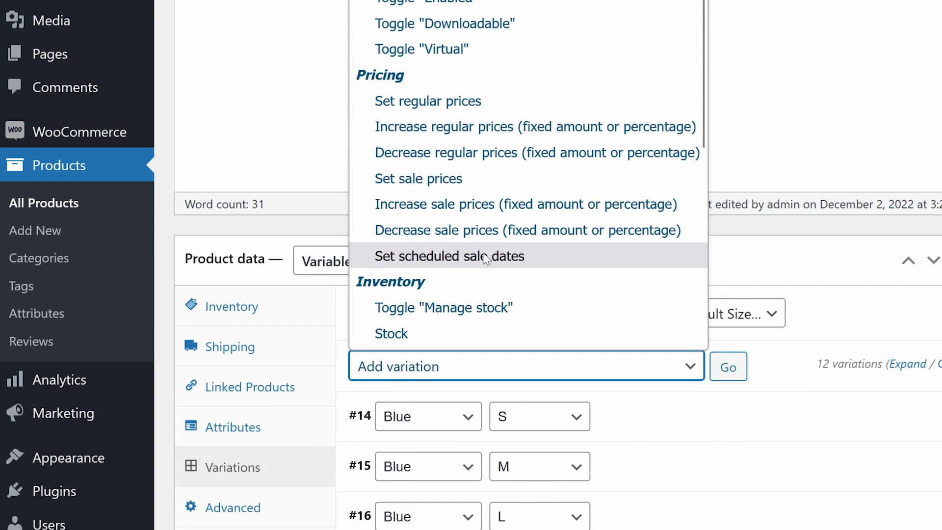
scroll(517, 271, down, 3)
click(445, 179)
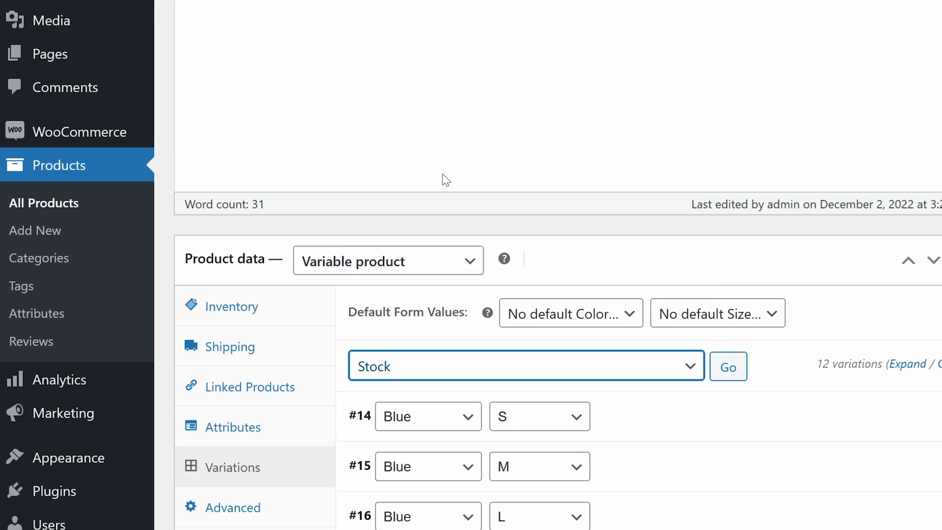
click(727, 367)
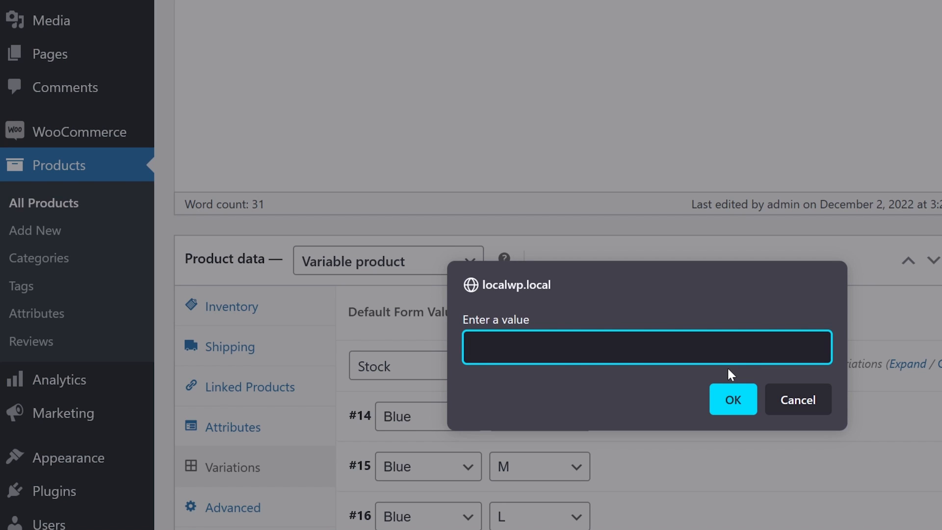
text(100)
click(730, 393)
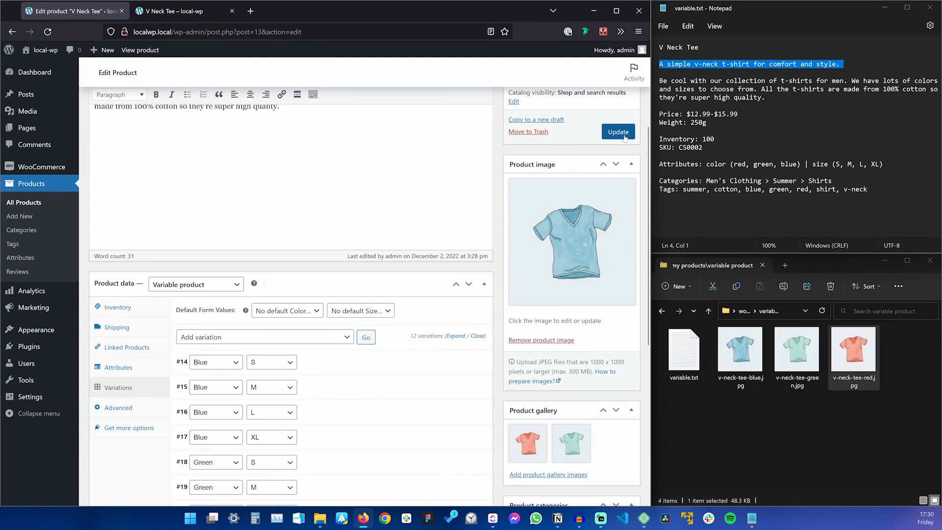
Update the product and reload its storefront page to see the changes.
click(622, 132)
click(171, 11)
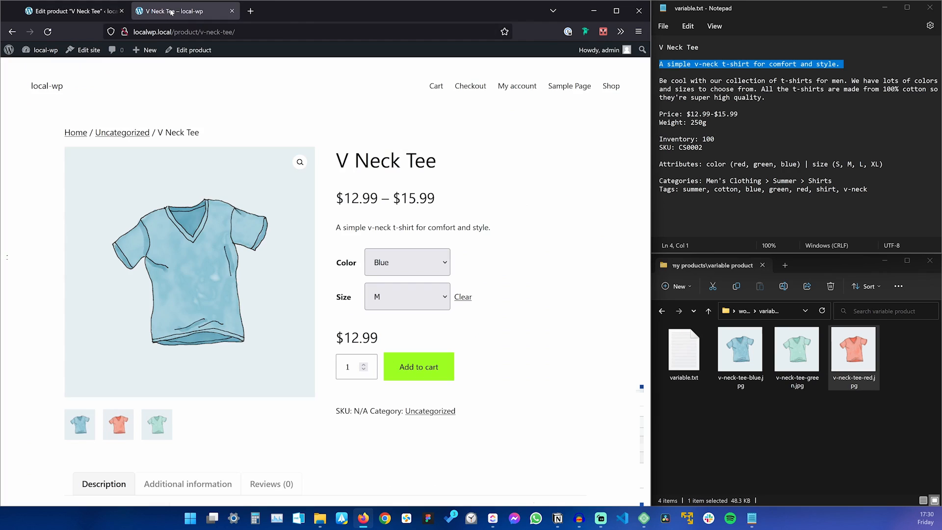
key(F5)
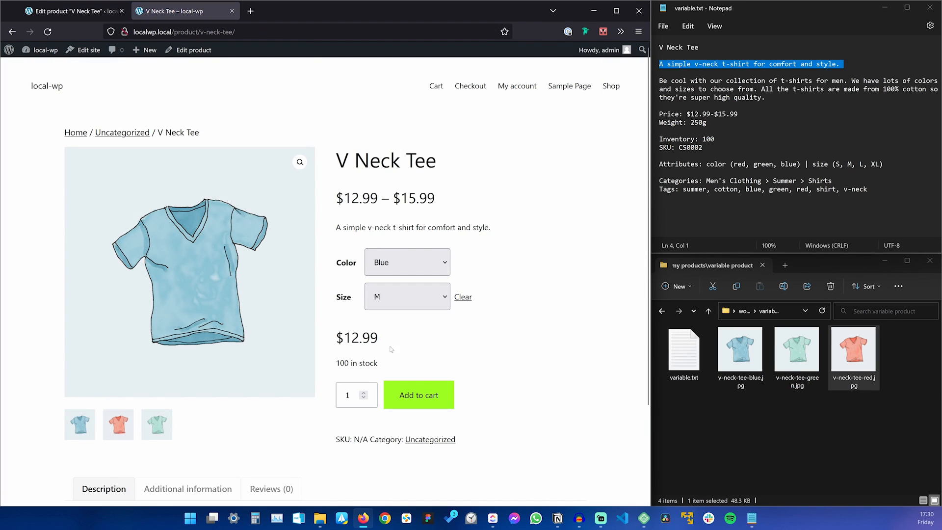
Choose Green and try sizes S and XL, then return to the product editor.
click(398, 266)
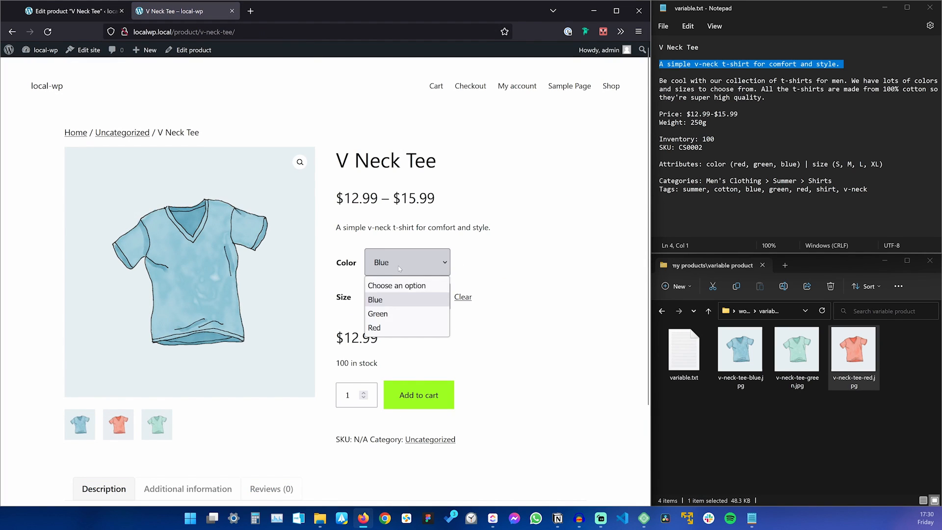
click(401, 313)
click(401, 299)
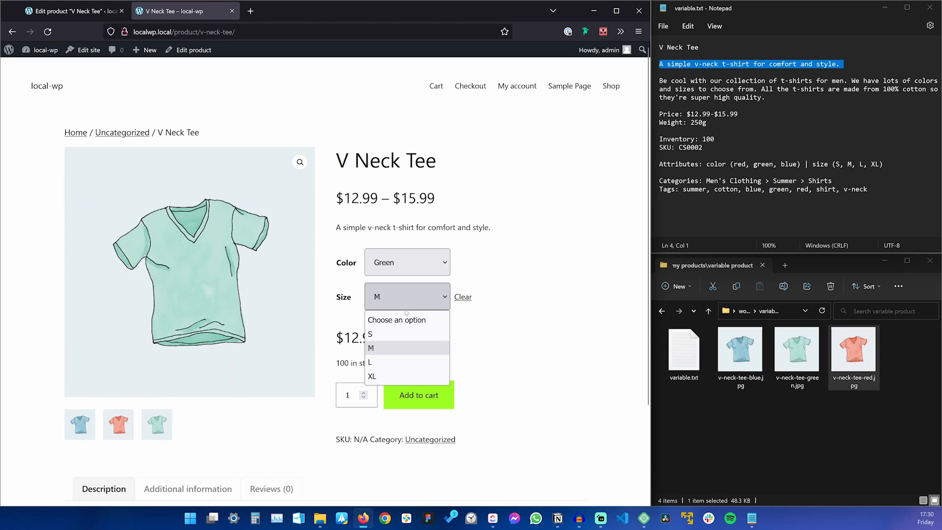
click(402, 337)
click(401, 296)
click(402, 375)
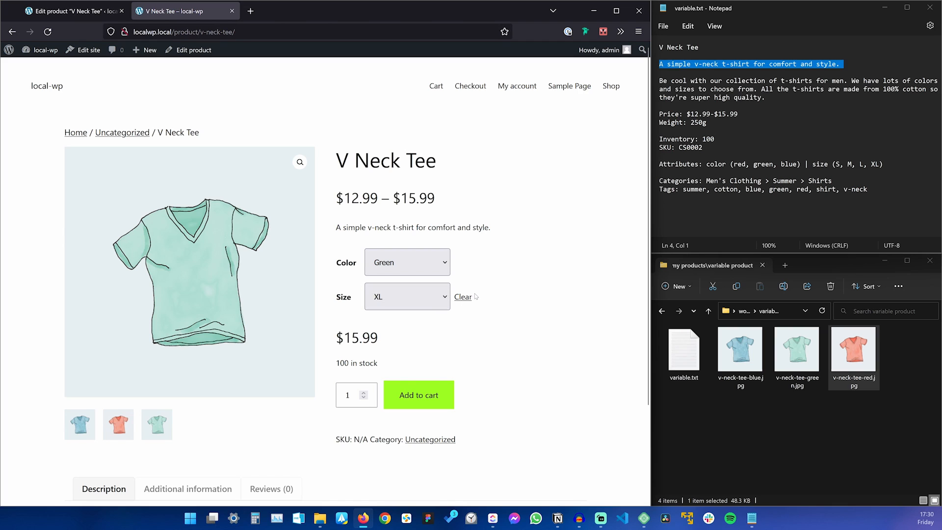
click(74, 11)
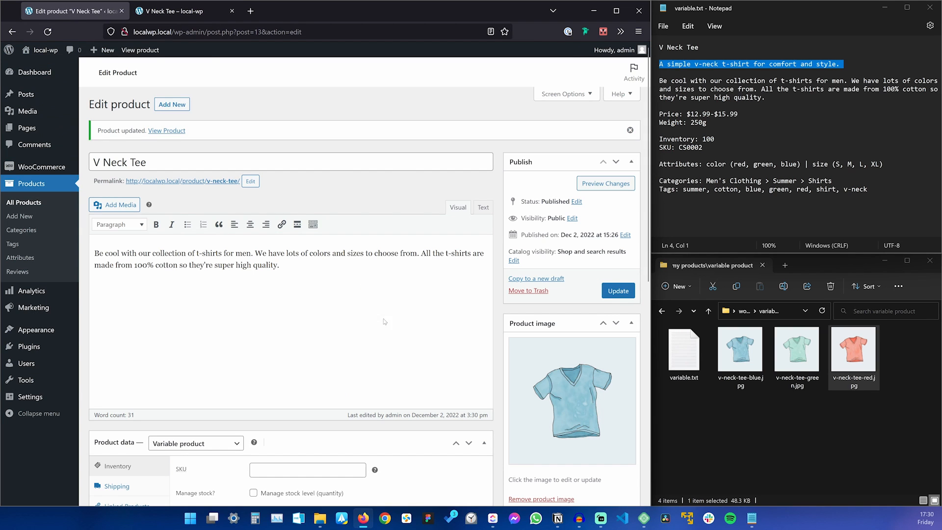
Save the product with its SKU CS0002 and glance at the storefront page.
scroll(401, 331, down, 5)
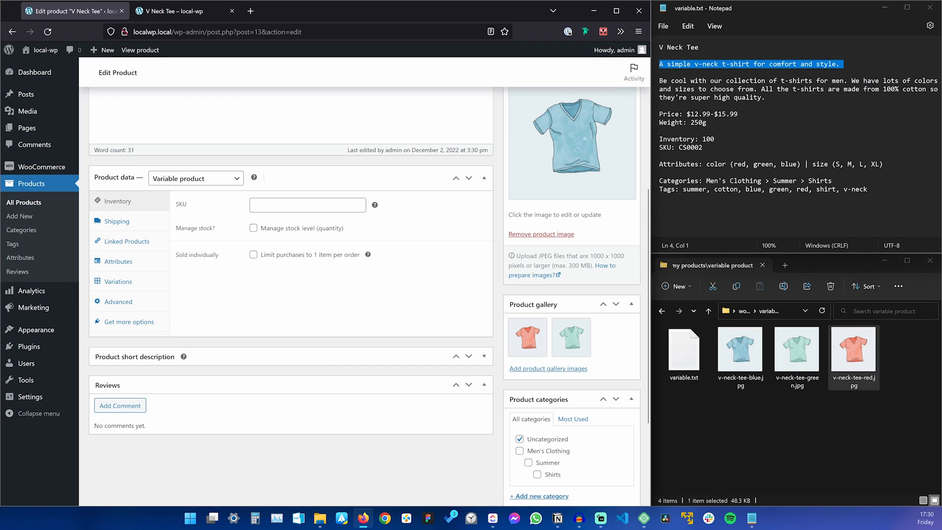
click(273, 207)
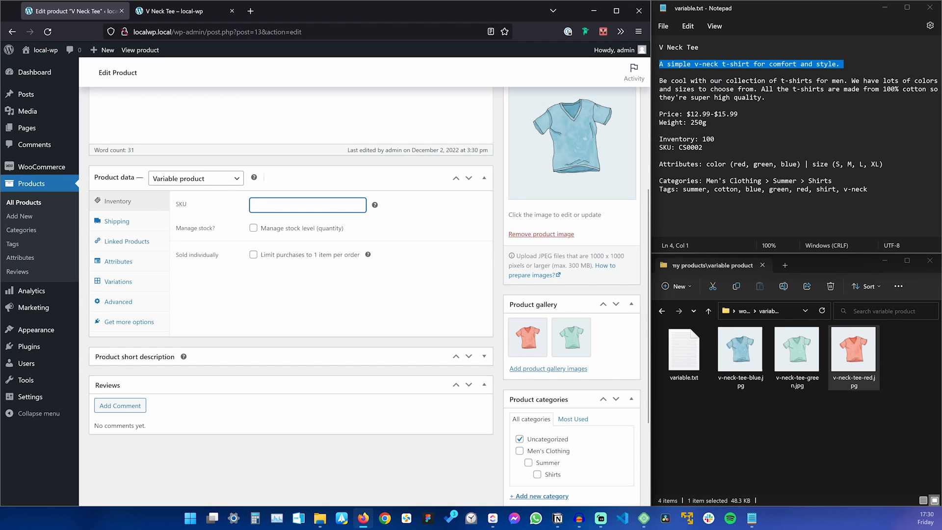
click(619, 237)
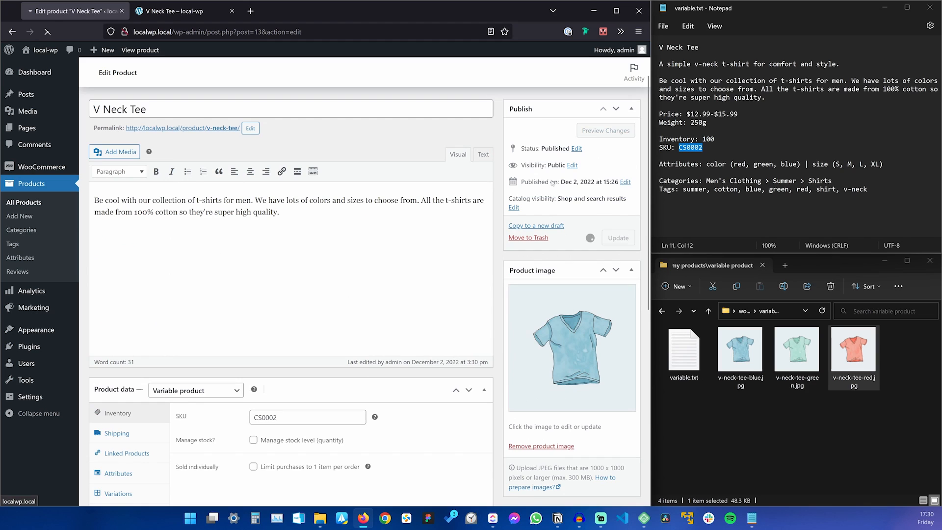
click(176, 11)
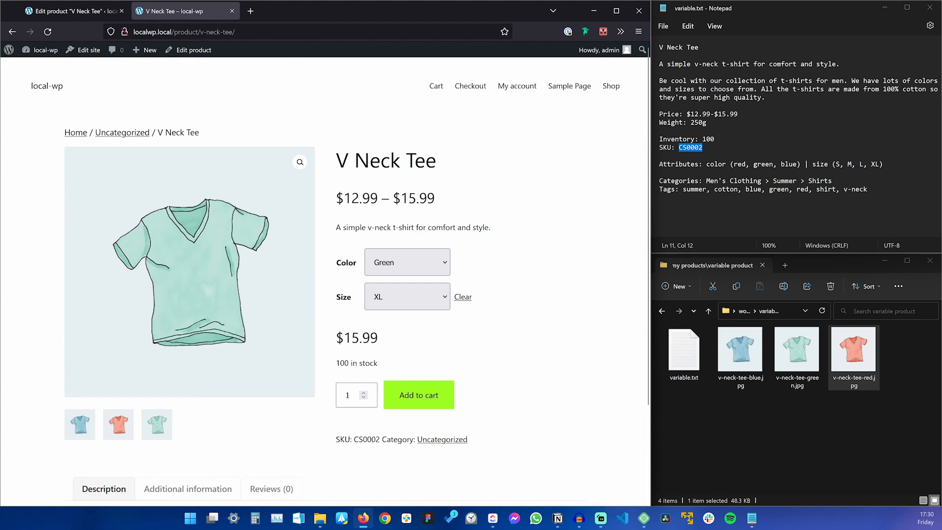
click(74, 11)
Append 'bs' to variation #14's SKU, making it CS0002-bs, and save.
scroll(310, 263, down, 10)
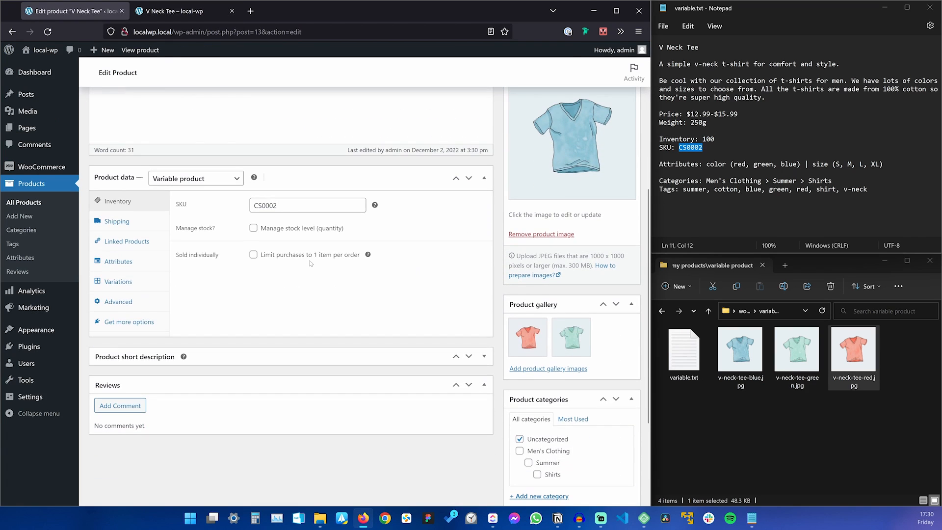
click(137, 284)
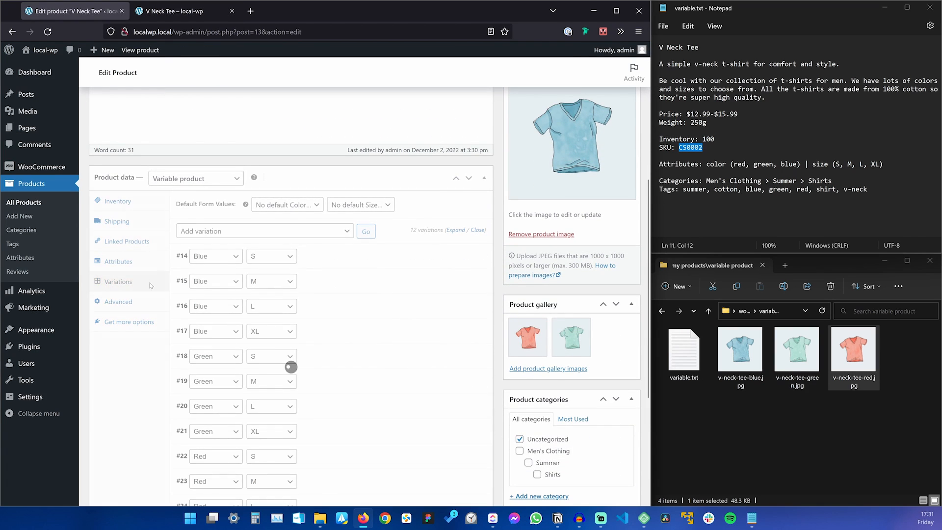
click(368, 258)
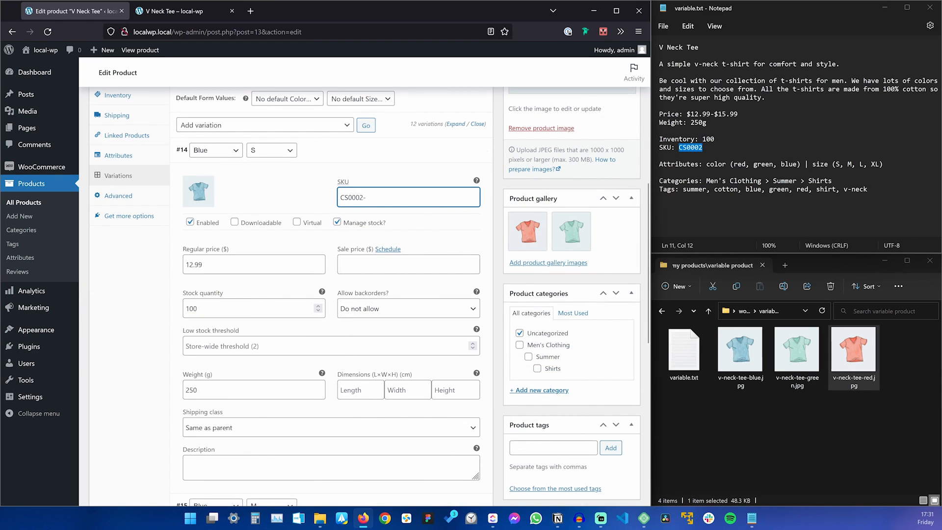
text(bs)
key(Return)
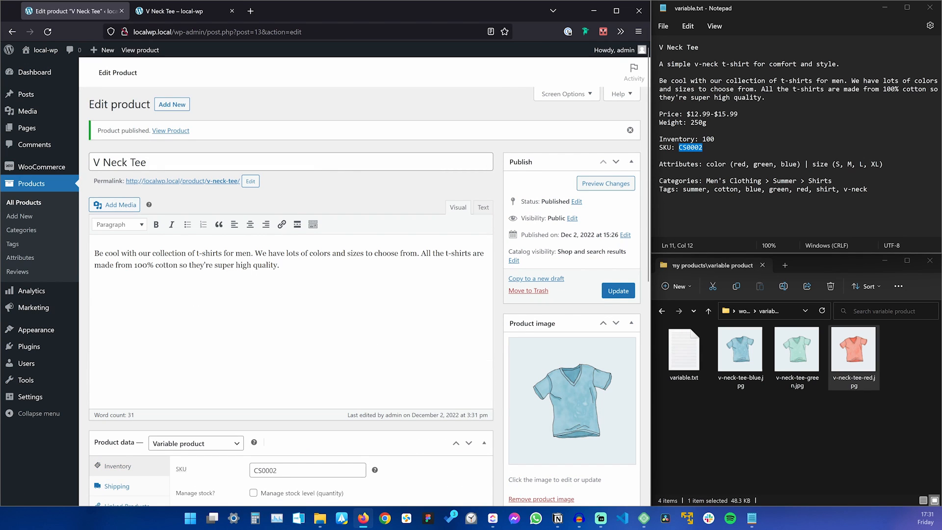
Choose Blue size S on the live page, highlight its SKU CS0002-bs, then switch to size L.
click(162, 11)
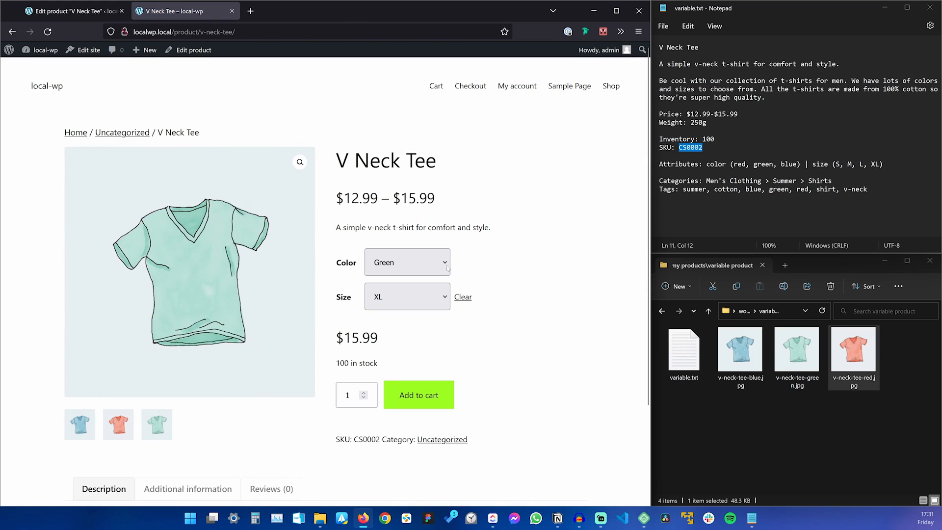
click(396, 265)
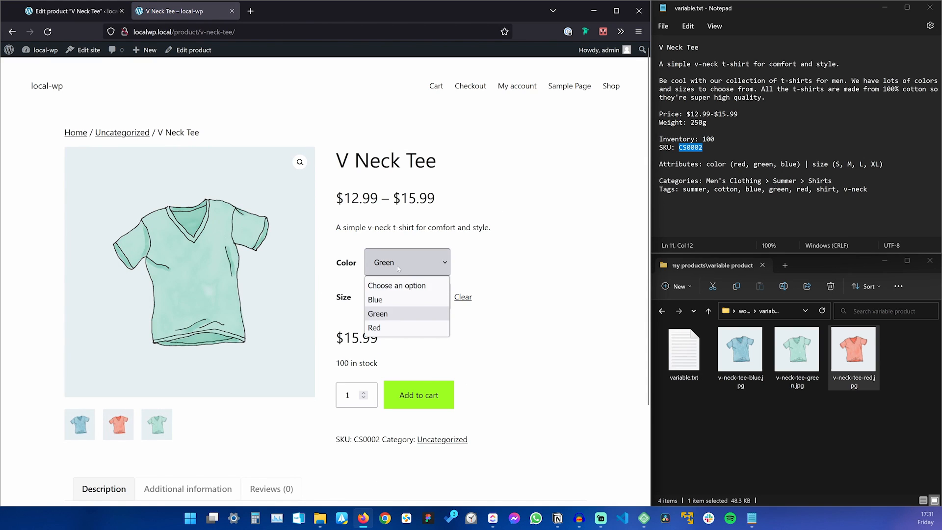
click(398, 300)
click(401, 299)
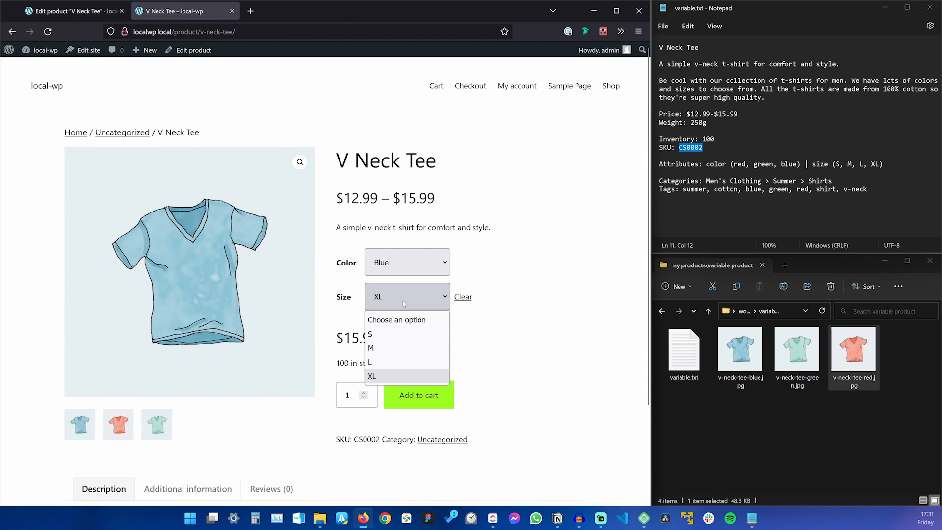
click(404, 340)
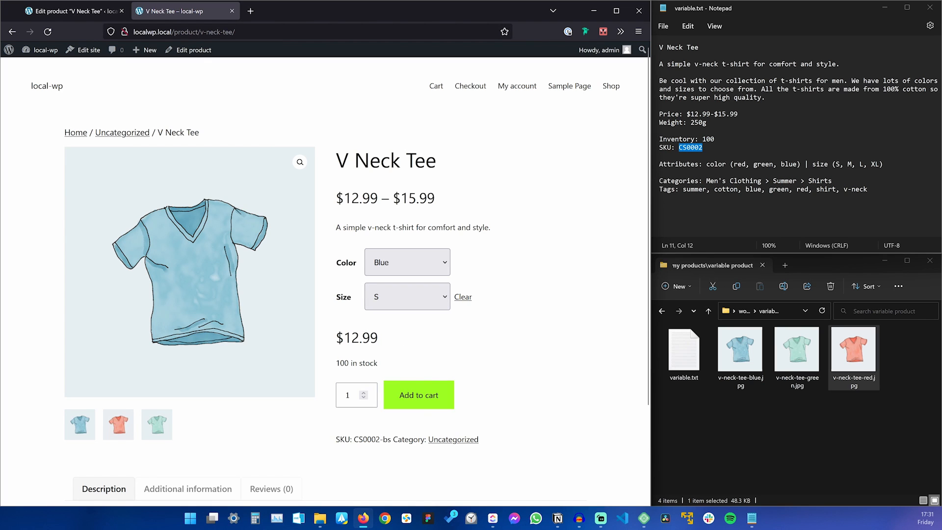
drag(391, 440, 353, 439)
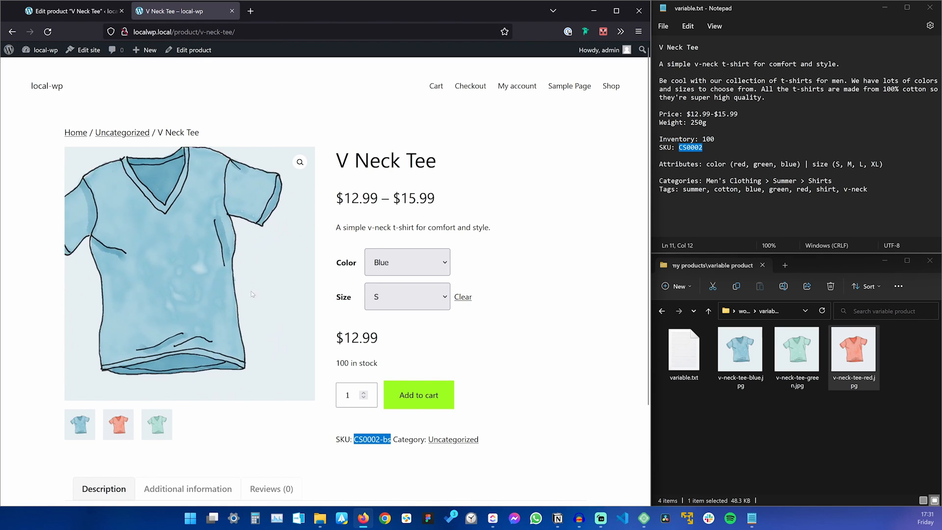
click(400, 297)
click(399, 361)
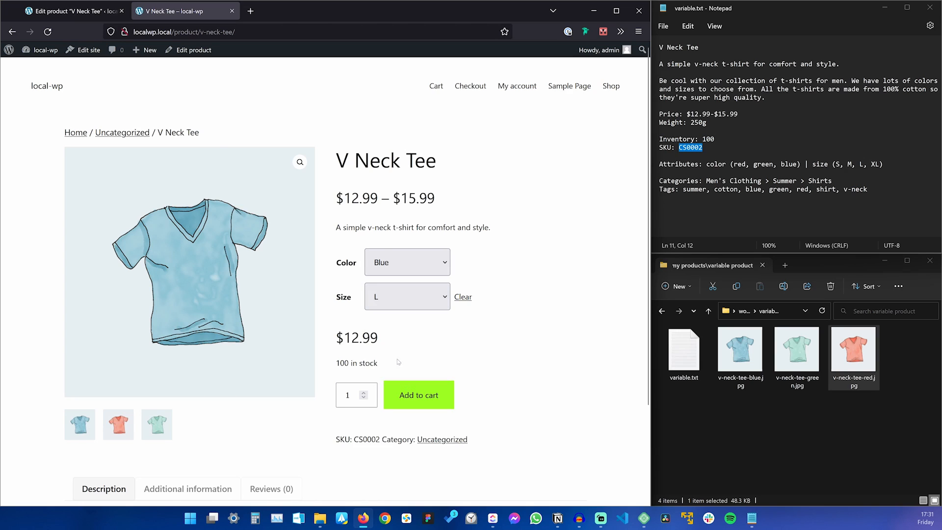
click(387, 477)
Move the V Neck Tee from Uncategorized into Men's Clothing, Summer and Shirts.
click(74, 11)
scroll(502, 353, down, 6)
scroll(78, 225, down, 1)
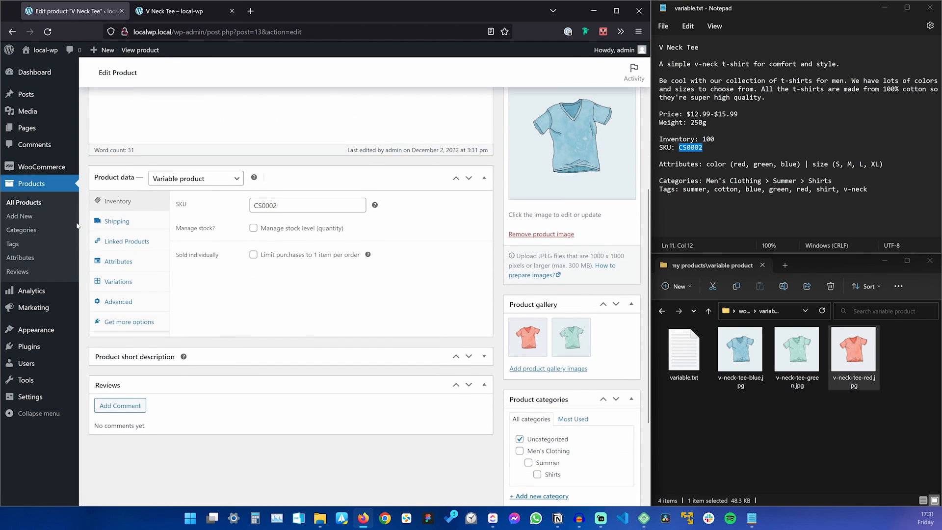
scroll(418, 273, down, 3)
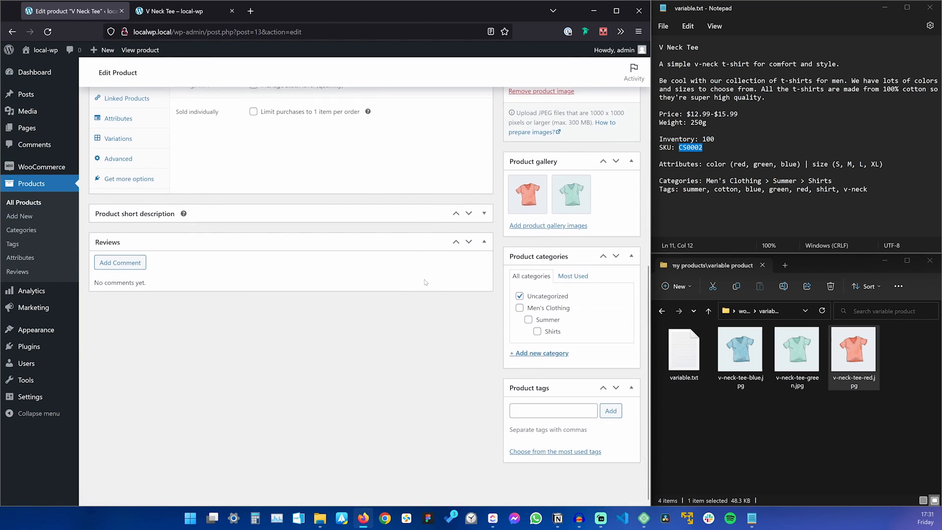
click(519, 296)
click(519, 308)
click(528, 319)
click(537, 331)
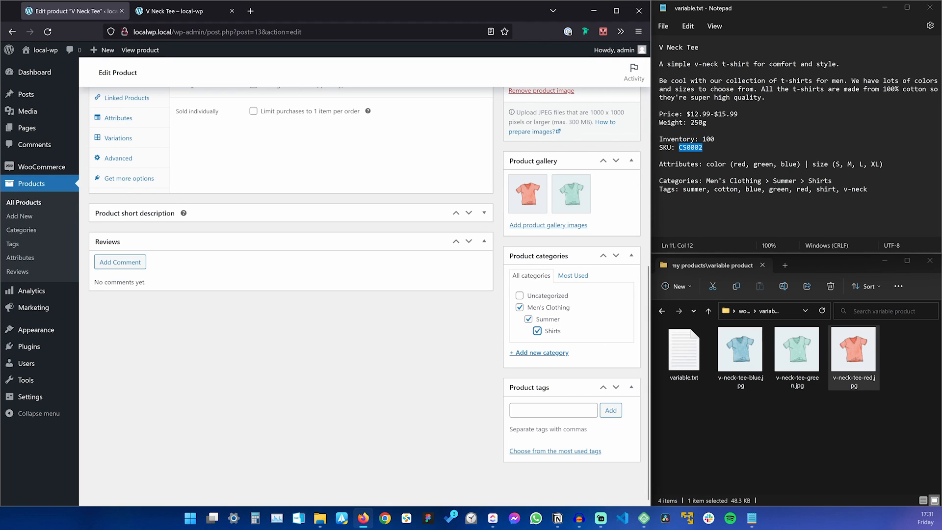
Paste the seven tags from the notes file into Product tags and update the product.
drag(683, 189, 868, 189)
key(ctrl+c)
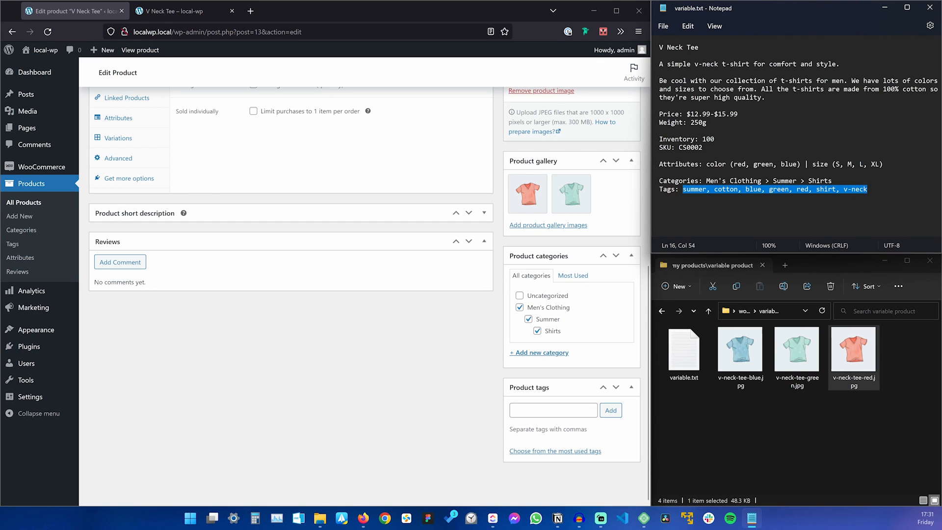
click(553, 410)
key(ctrl+v)
key(Return)
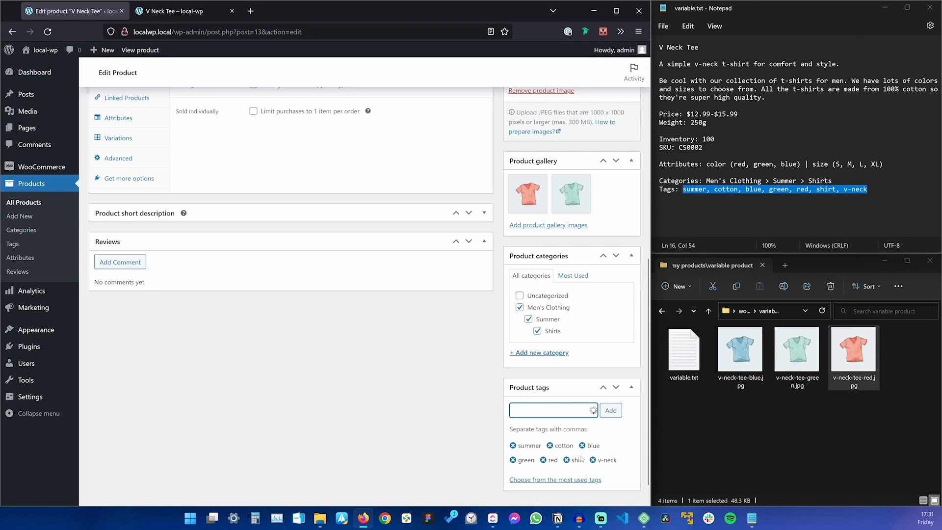
scroll(458, 358, up, 6)
click(618, 200)
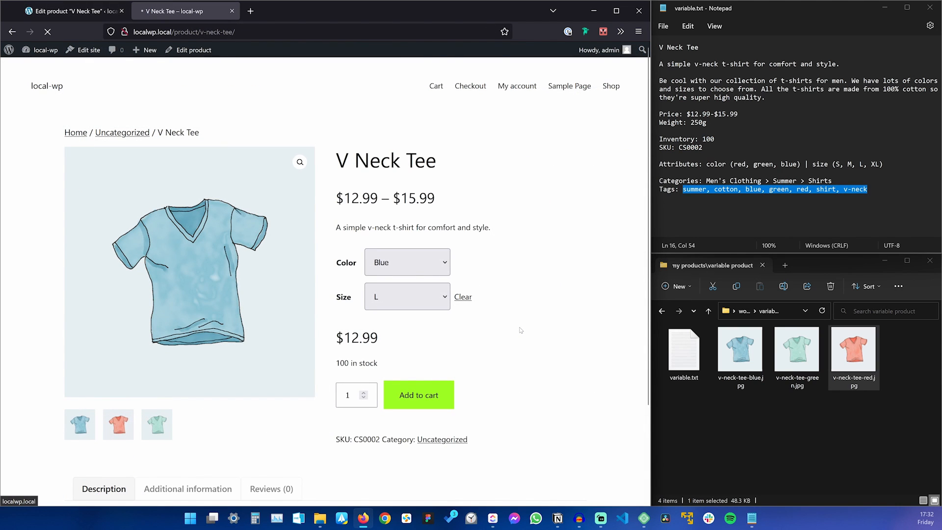
Open the 'cotton' tag archive, then return to the V Neck Tee product page.
scroll(521, 330, down, 3)
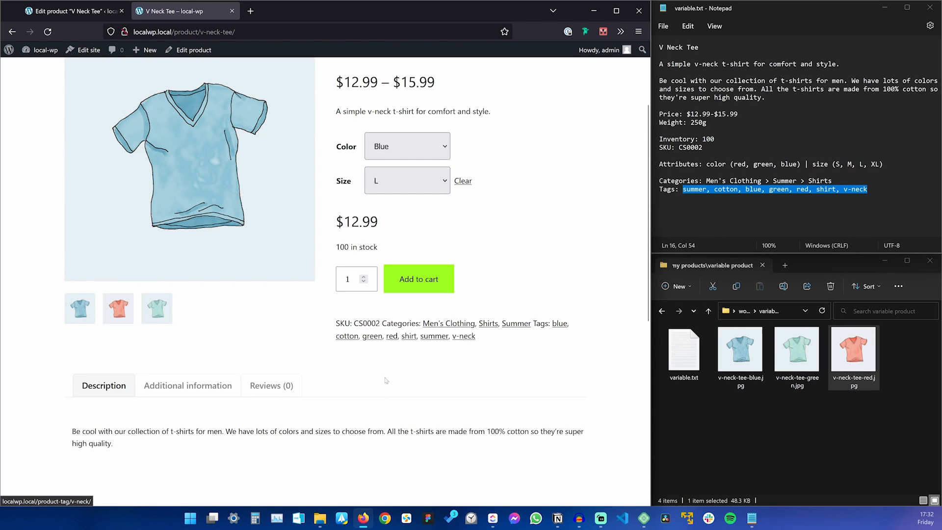
click(347, 336)
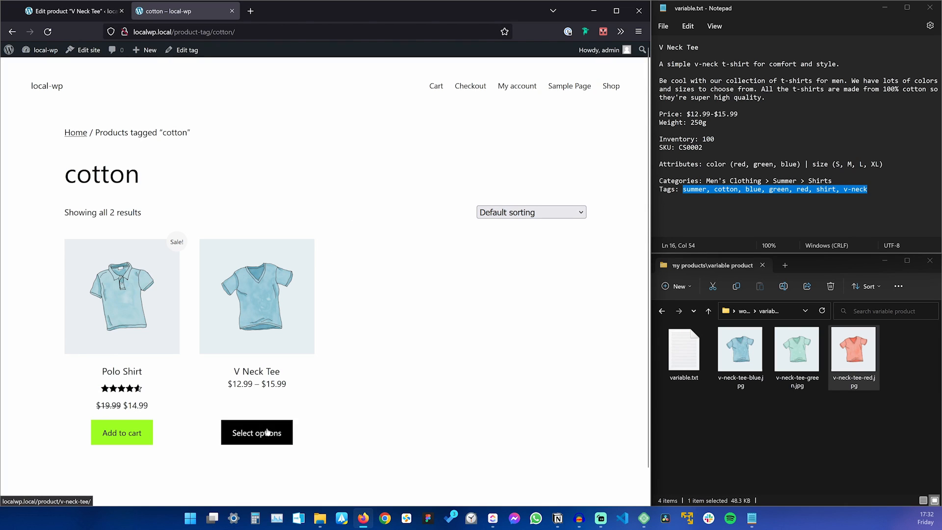
click(269, 314)
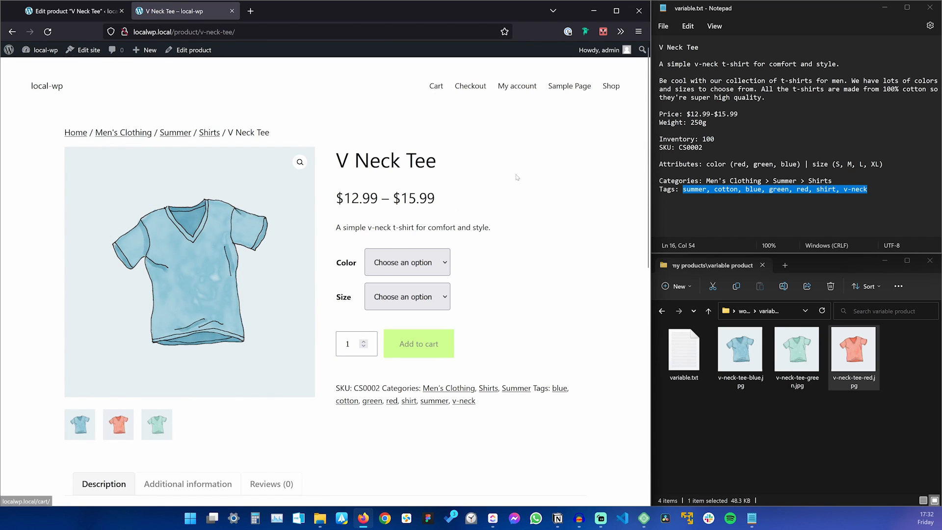
From the cotton tag listing, add the Polo Shirt to the cart.
click(347, 400)
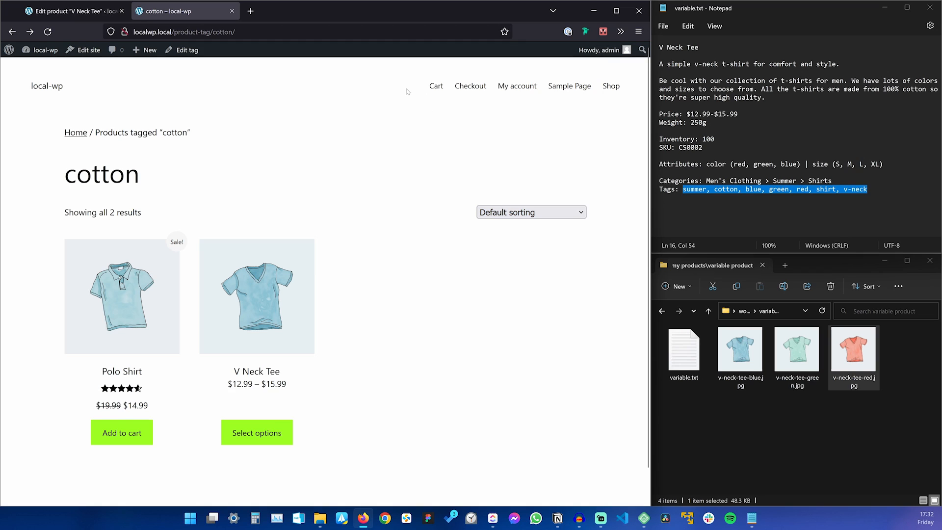
click(431, 88)
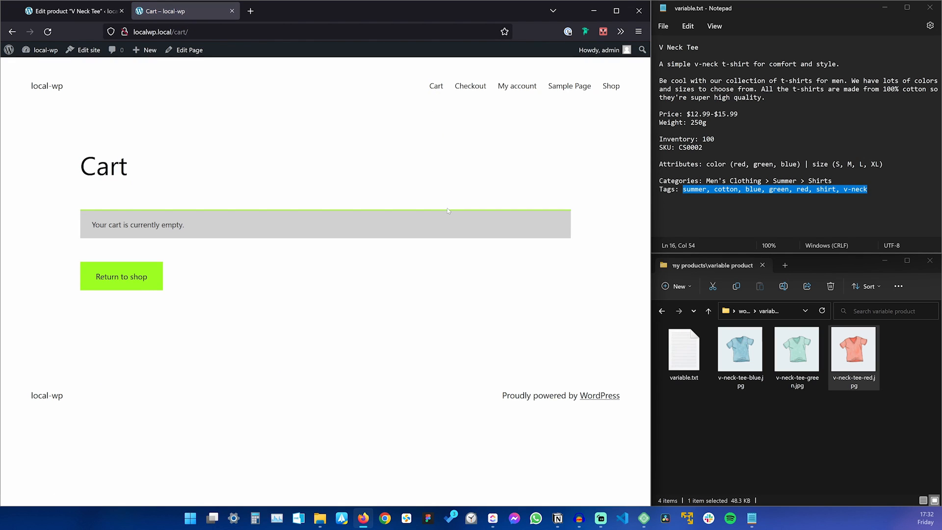
key(alt+Left)
click(124, 435)
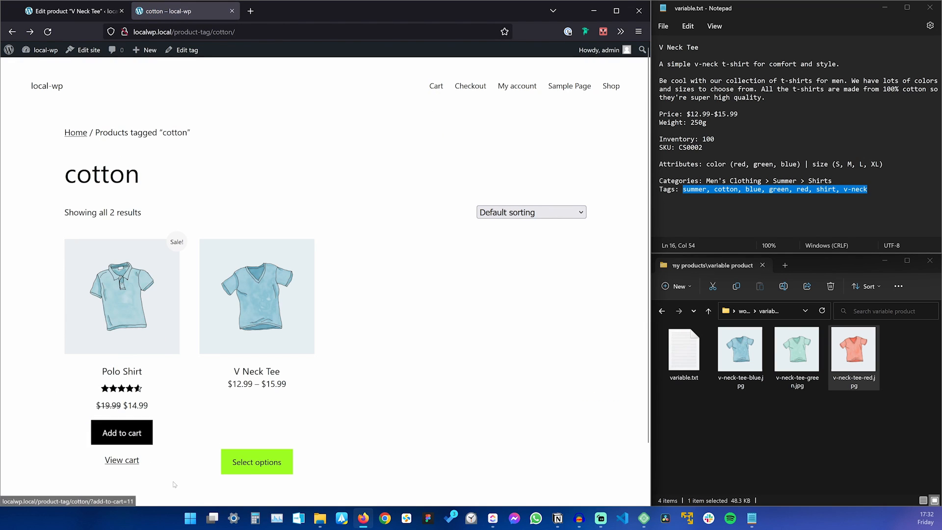
Add the V Neck Tee in colour Green, size M to the cart.
click(265, 465)
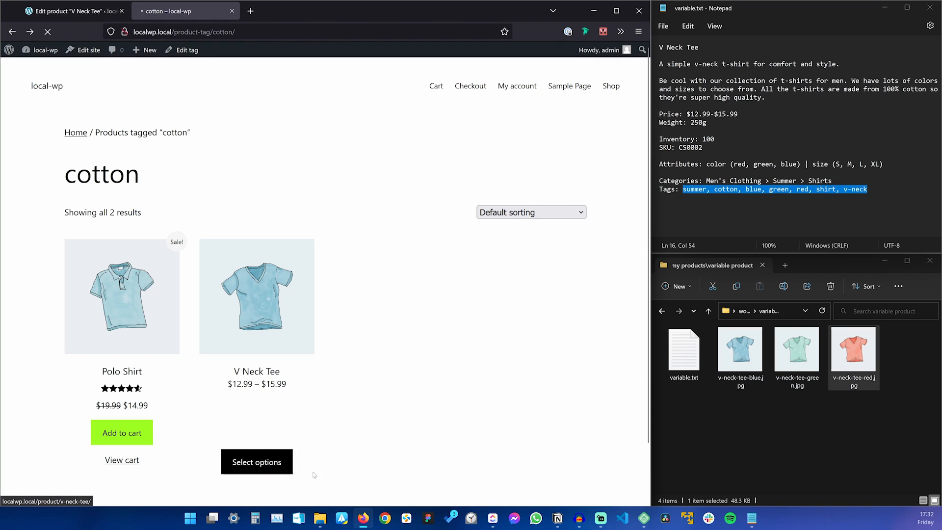
click(402, 265)
click(399, 297)
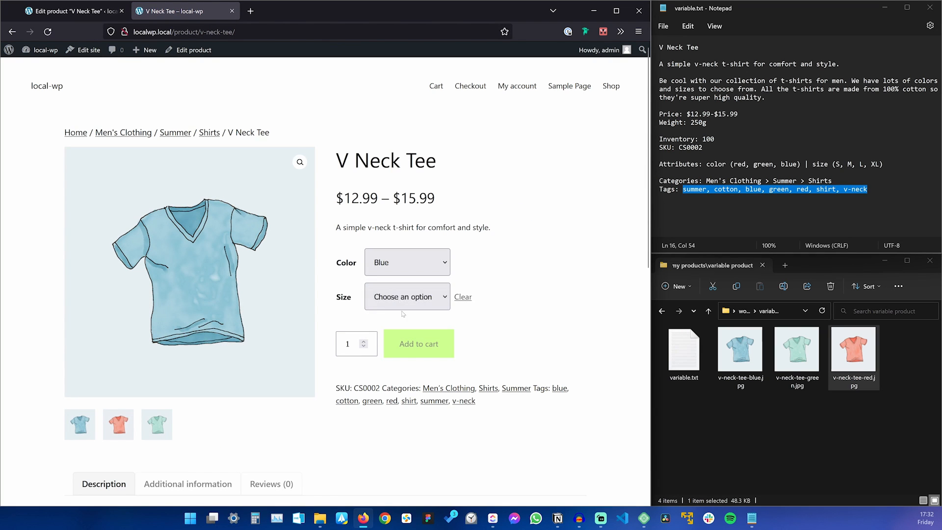
click(399, 296)
click(397, 347)
click(401, 294)
click(400, 263)
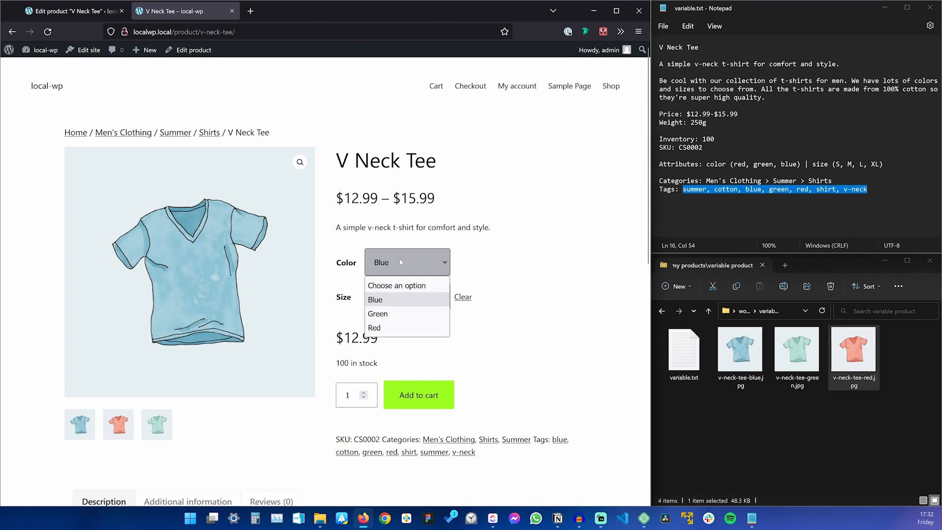
click(396, 313)
click(428, 400)
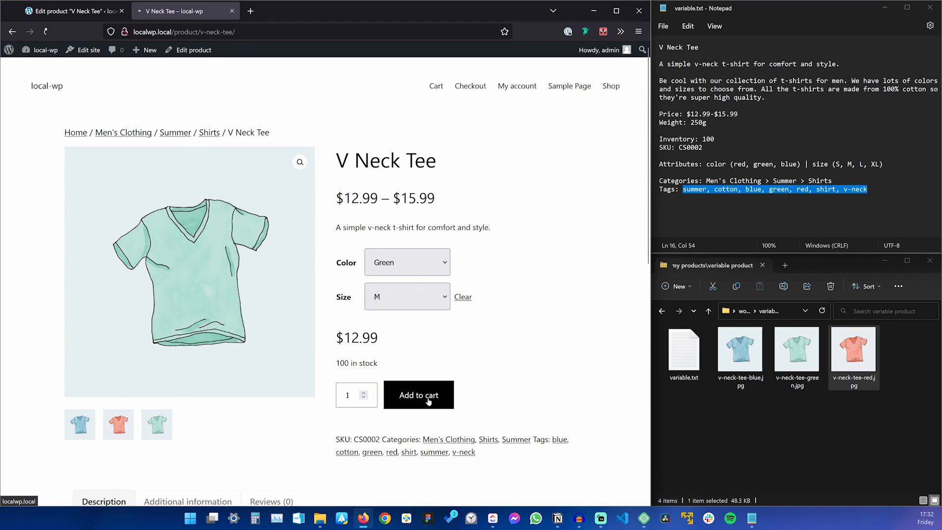
View the cart and check the V Neck Tee – Green, M line item.
click(543, 176)
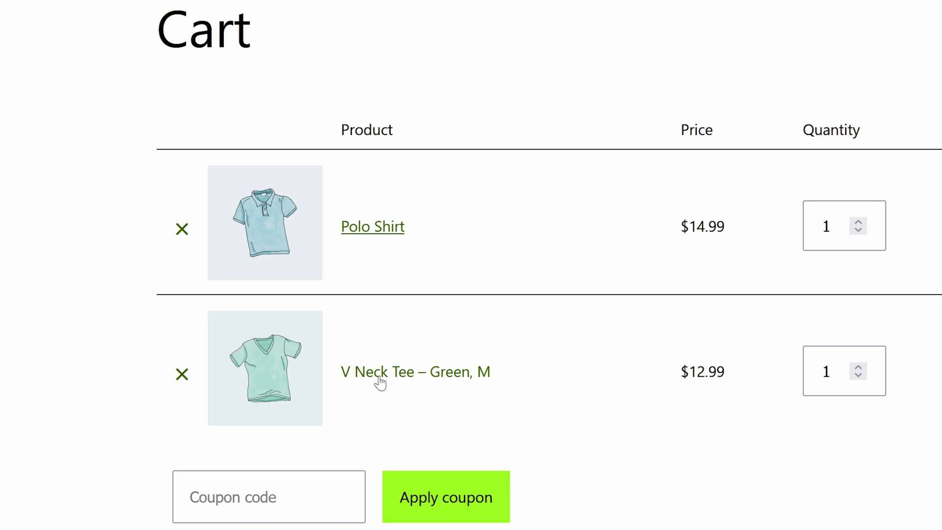
drag(326, 373, 430, 422)
click(425, 429)
drag(523, 374, 436, 389)
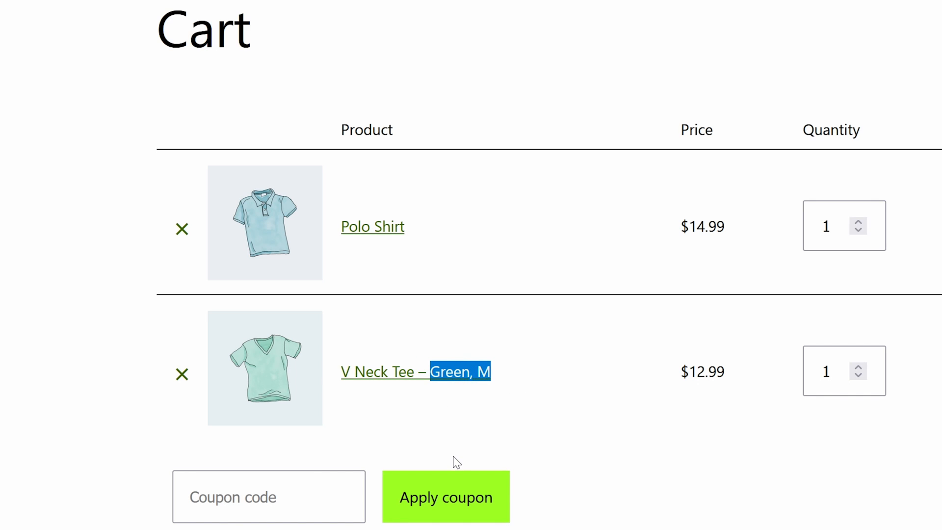
click(460, 423)
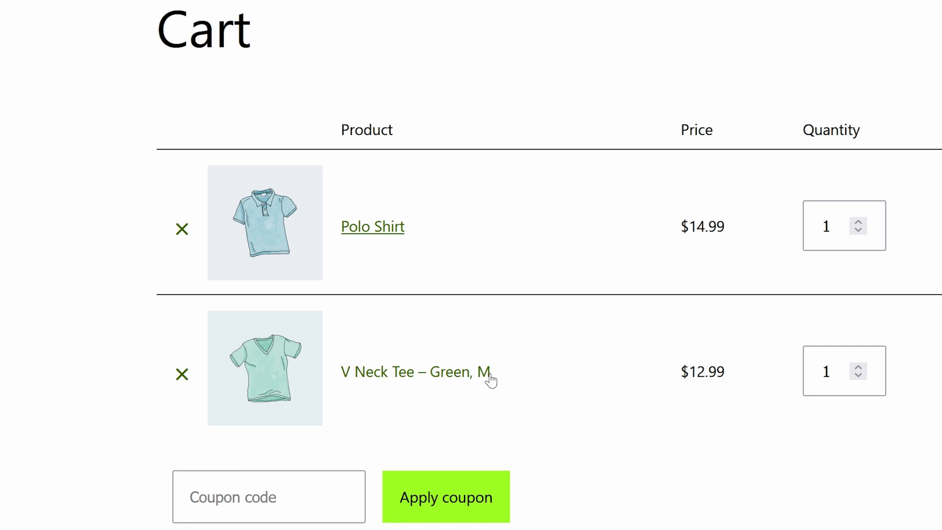
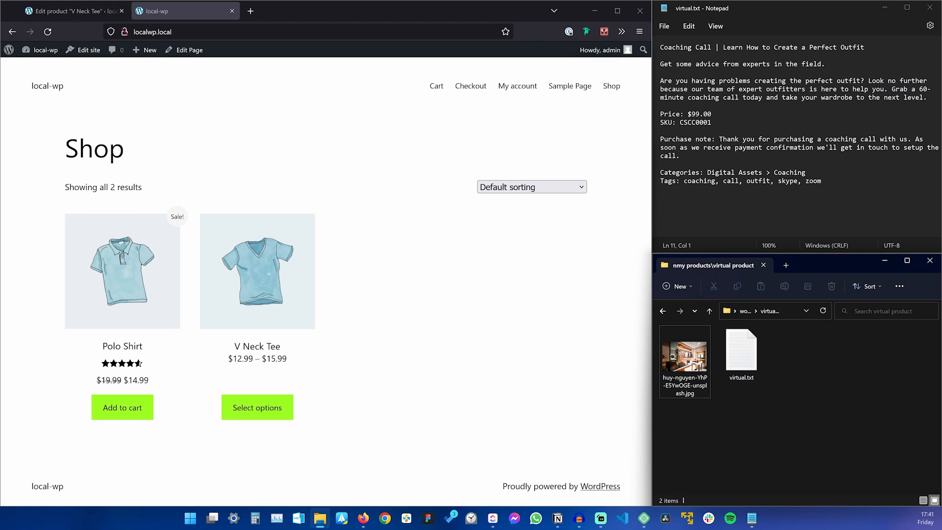
Select part of the next product's title in the notes and switch back to the browser.
drag(724, 48, 876, 48)
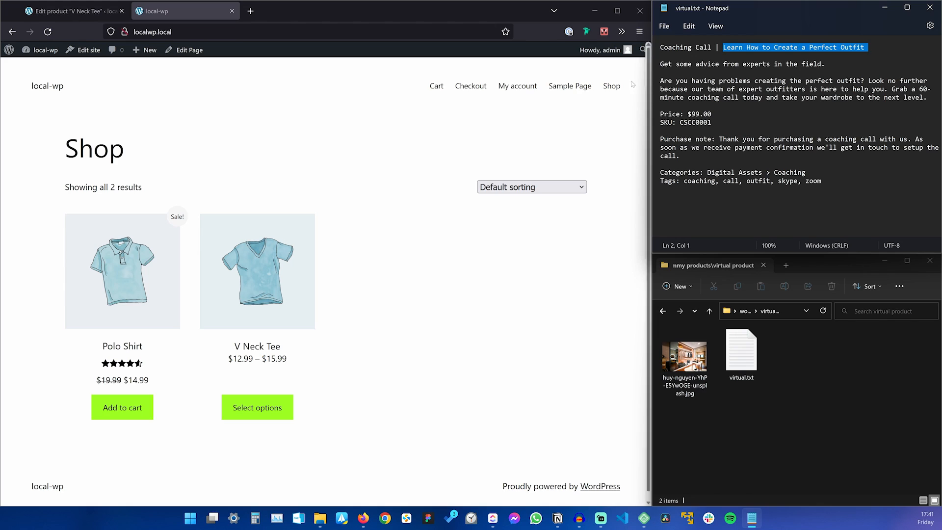
click(382, 139)
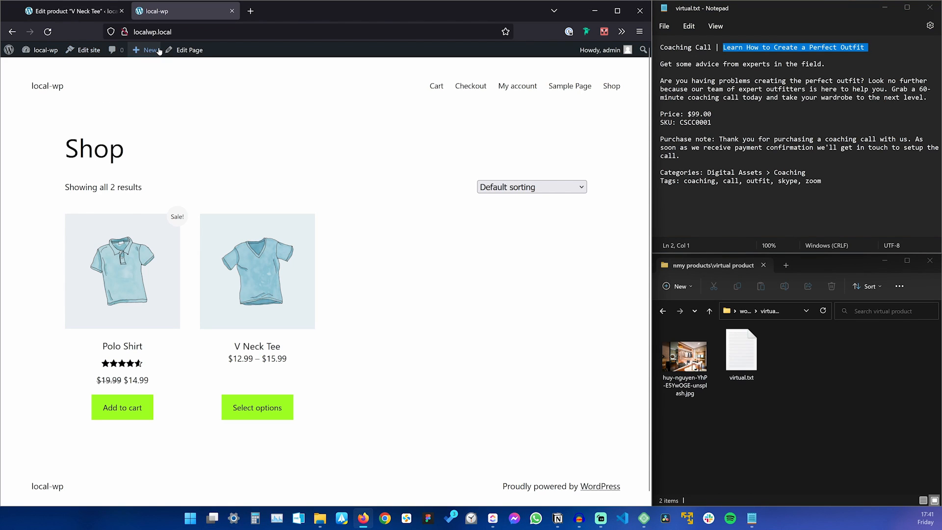
Start a new product named 'Coaching Call | Learn How to Create a Perfect Outfit' with its description.
mouse_move(158, 52)
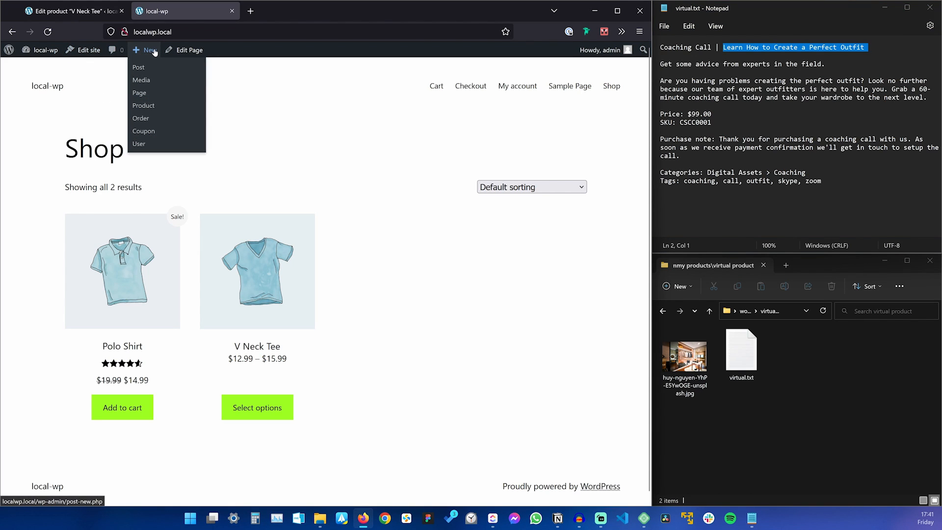
click(143, 105)
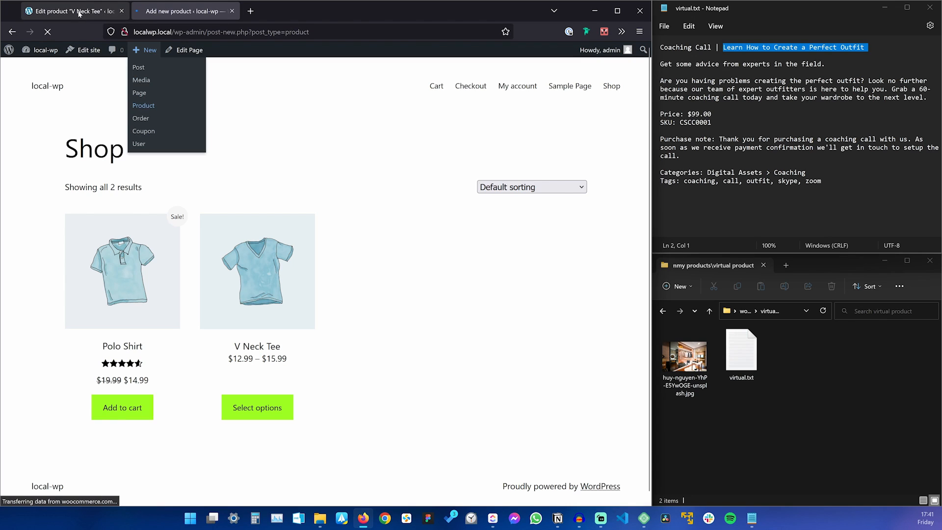
middle_click(80, 14)
click(699, 48)
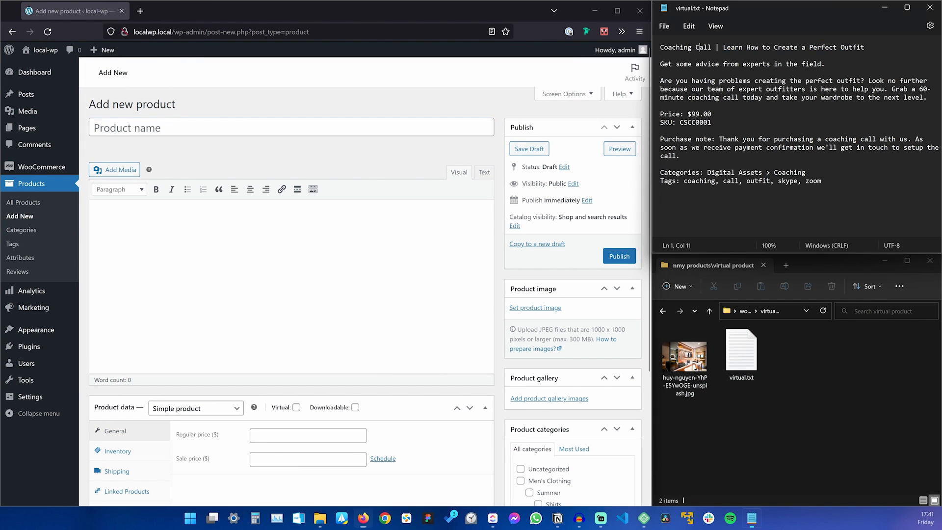
triple_click(699, 47)
key(ctrl+c)
click(175, 120)
key(ctrl+v)
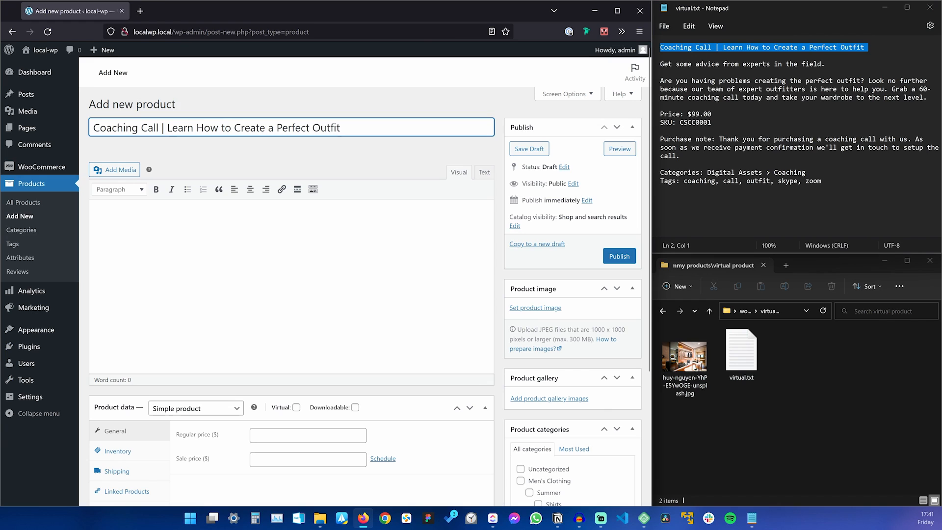
click(785, 89)
triple_click(785, 89)
key(ctrl+c)
click(376, 270)
key(ctrl+v)
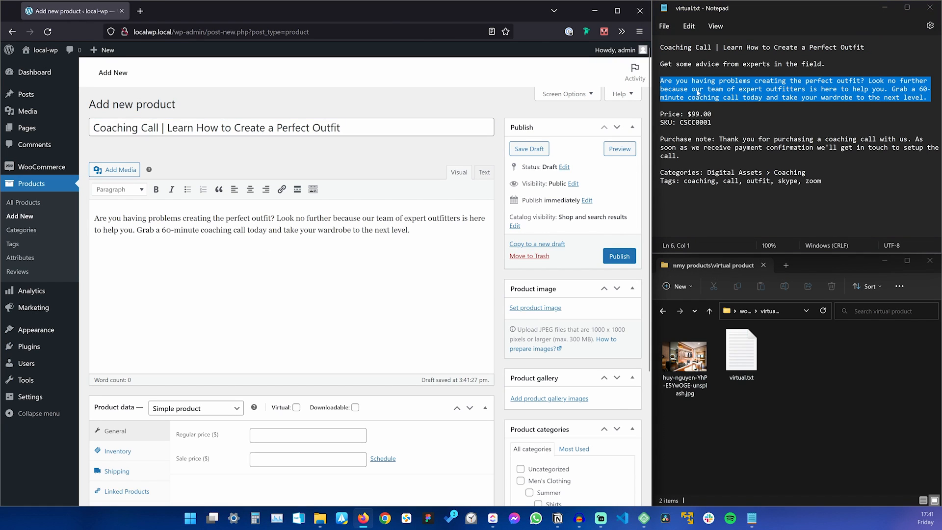
Paste the short description line from the notes into the short description box.
triple_click(697, 57)
triple_click(707, 66)
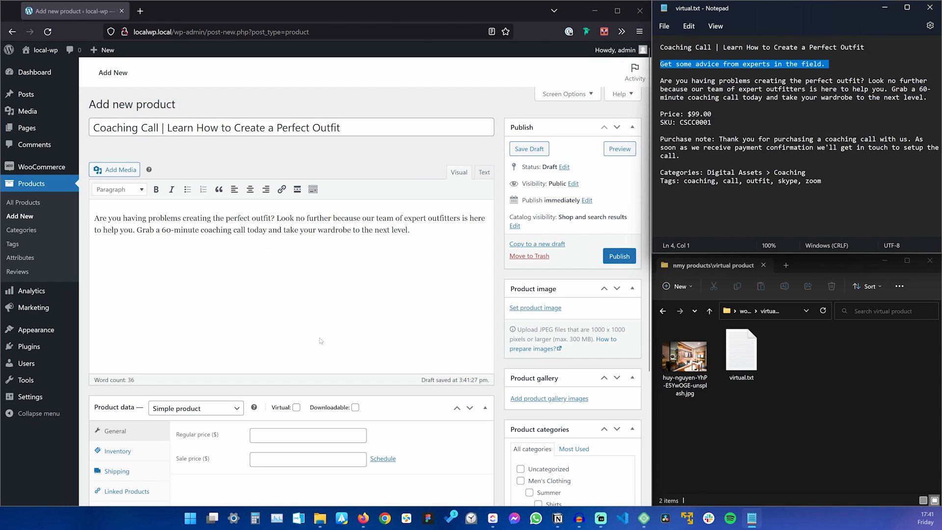
scroll(323, 338, down, 3)
click(182, 416)
click(191, 414)
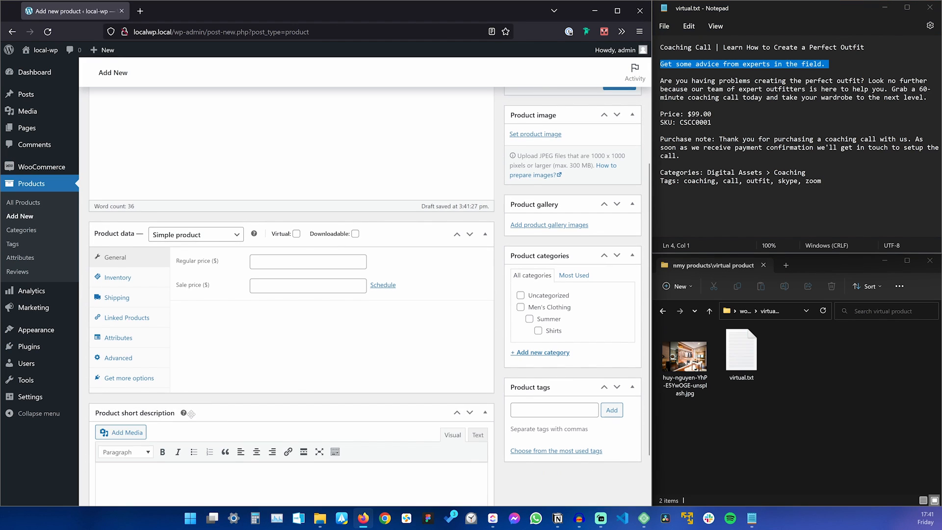
scroll(162, 481, down, 1)
key(ctrl+v)
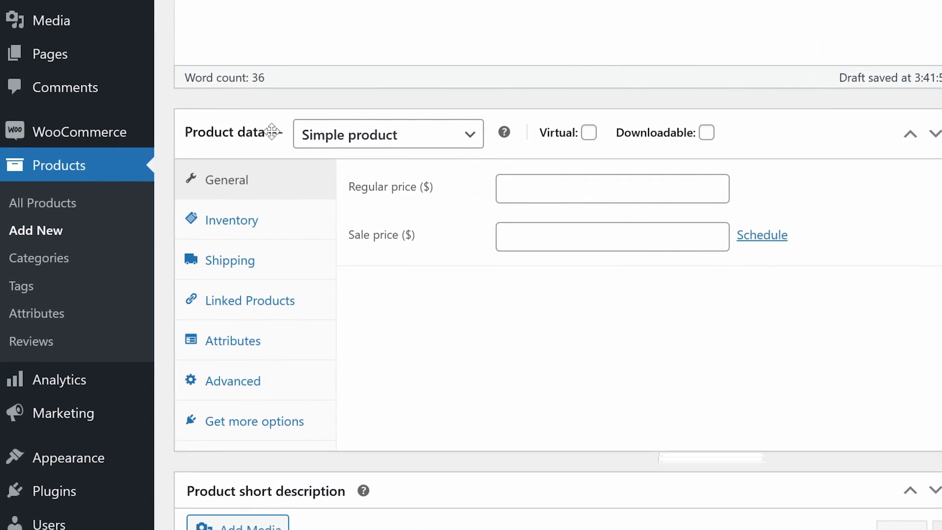
Keep it a simple product, mark it virtual, and set the regular price to 99.
click(378, 142)
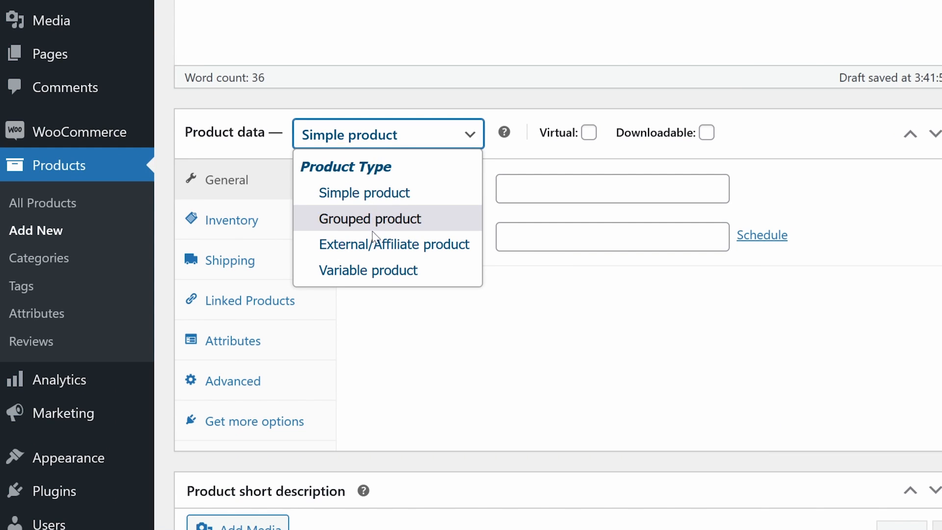
click(391, 195)
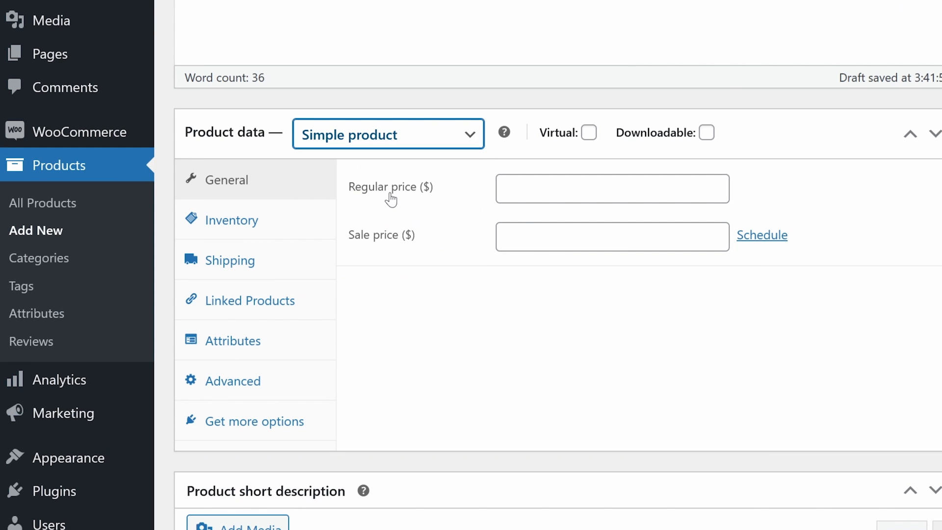
click(592, 135)
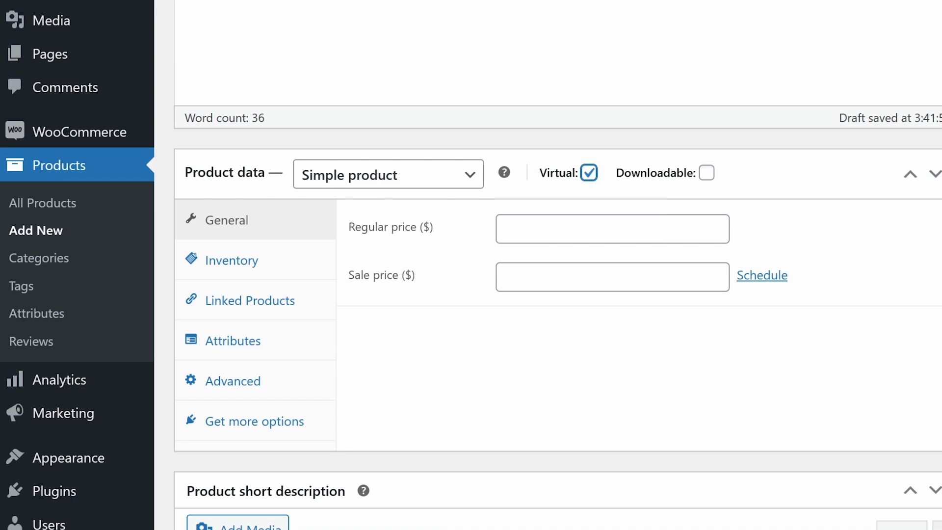
click(588, 229)
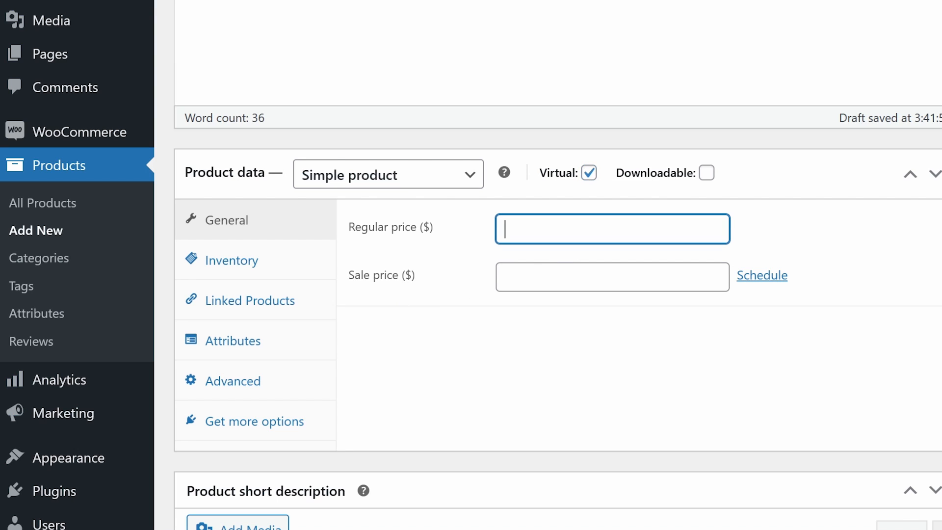
text(99)
key(Tab)
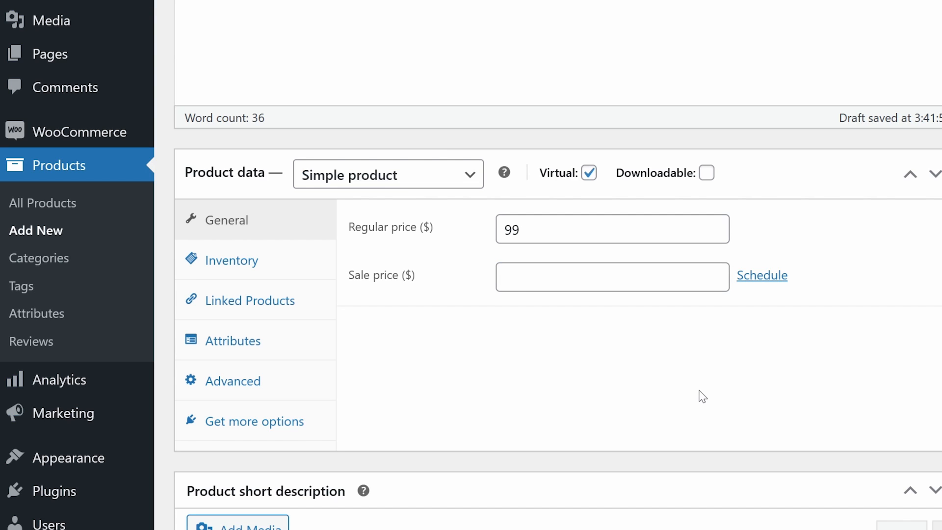
Enter SKU CSCC0001 in the inventory settings.
click(262, 261)
click(572, 236)
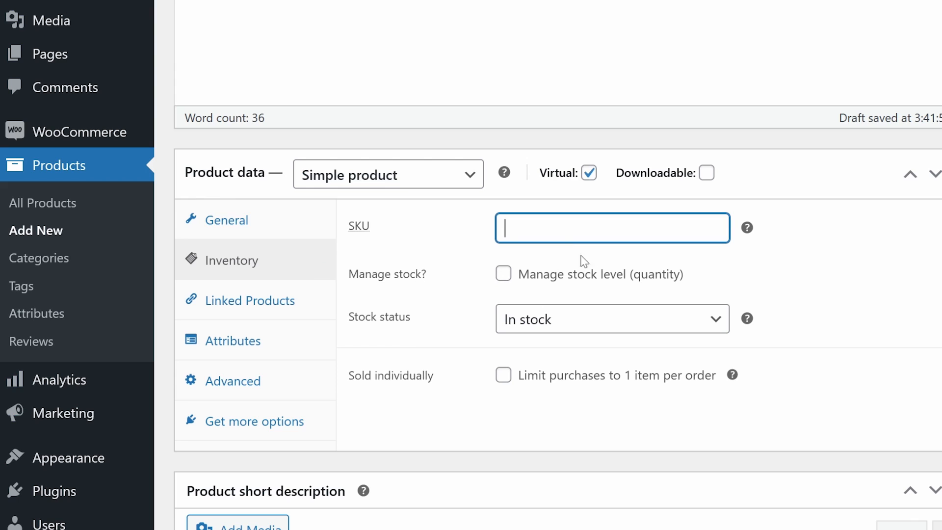
text(CSCC0001)
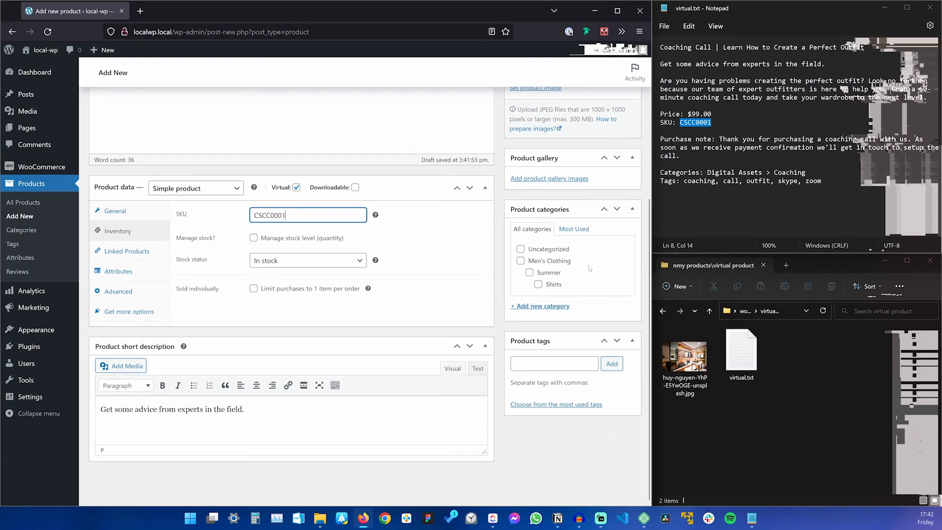
scroll(563, 171, up, 3)
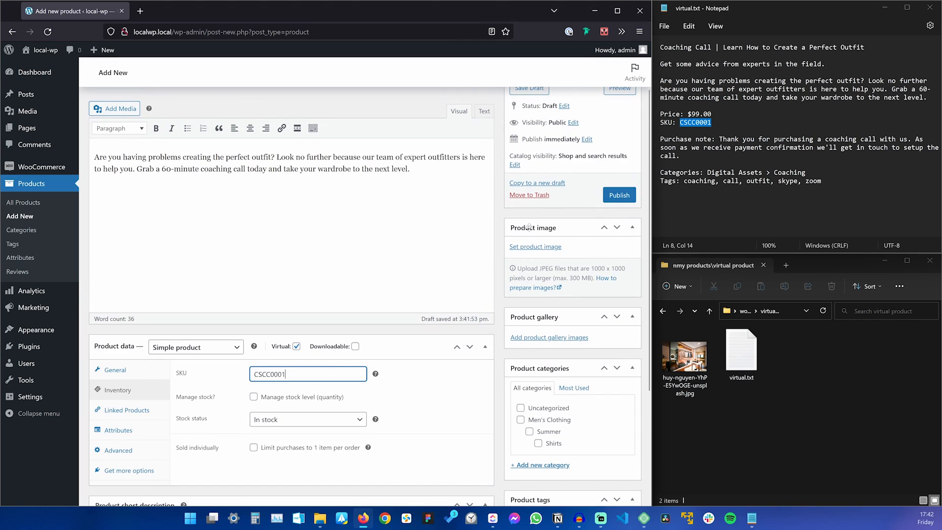
Upload the wardrobe photo as the product image with 'Coaching Call' as alt text and description.
click(544, 247)
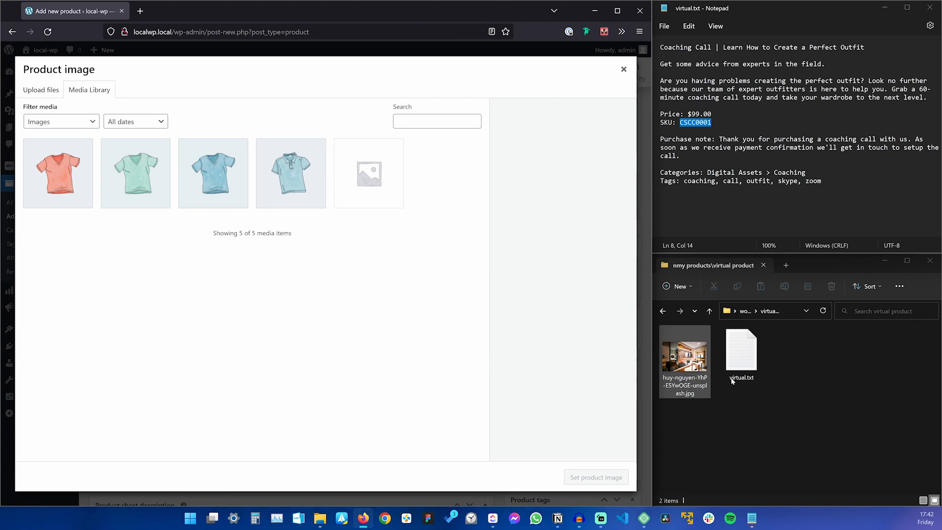
drag(685, 358, 357, 377)
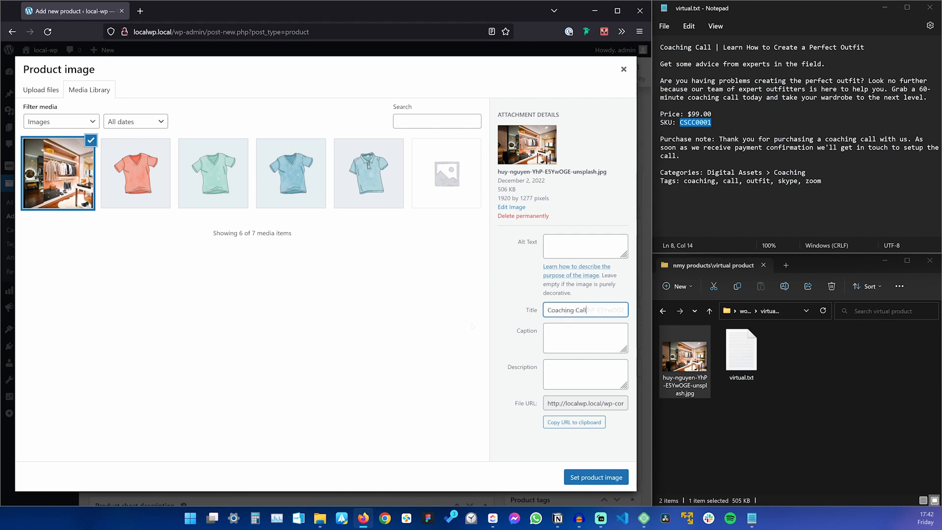
drag(587, 310, 508, 303)
key(ctrl+c)
click(585, 247)
key(ctrl+v)
click(585, 374)
key(ctrl+v)
click(596, 477)
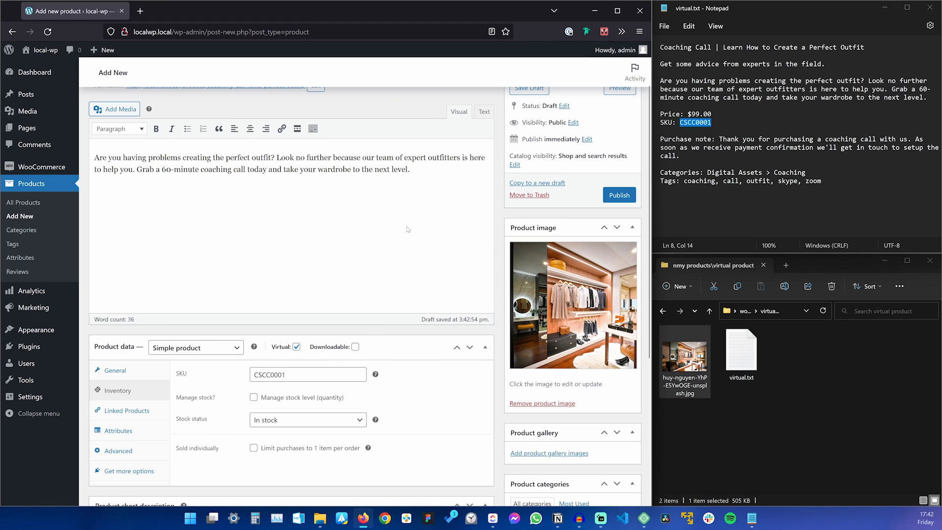
scroll(408, 231, down, 5)
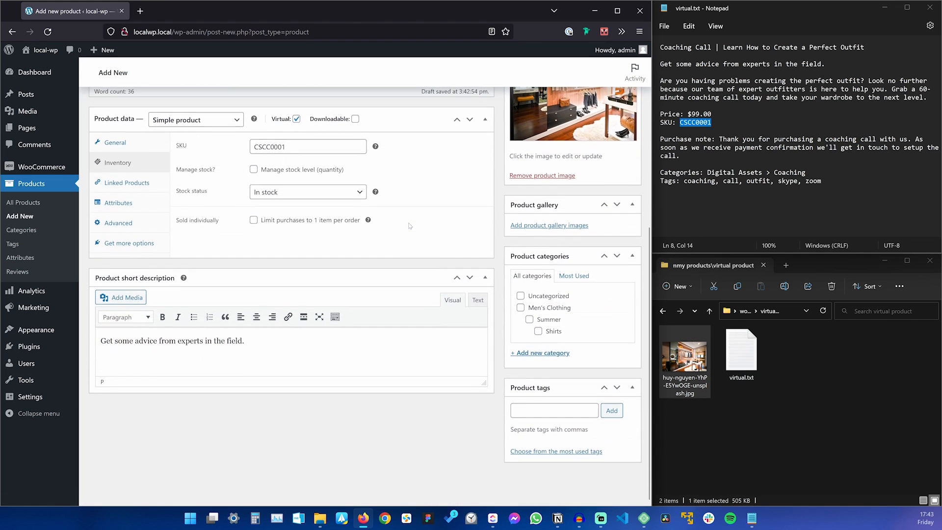
Create the category Digital Assets and its child category Coaching for the product.
click(556, 353)
text(Digital Assets)
click(534, 419)
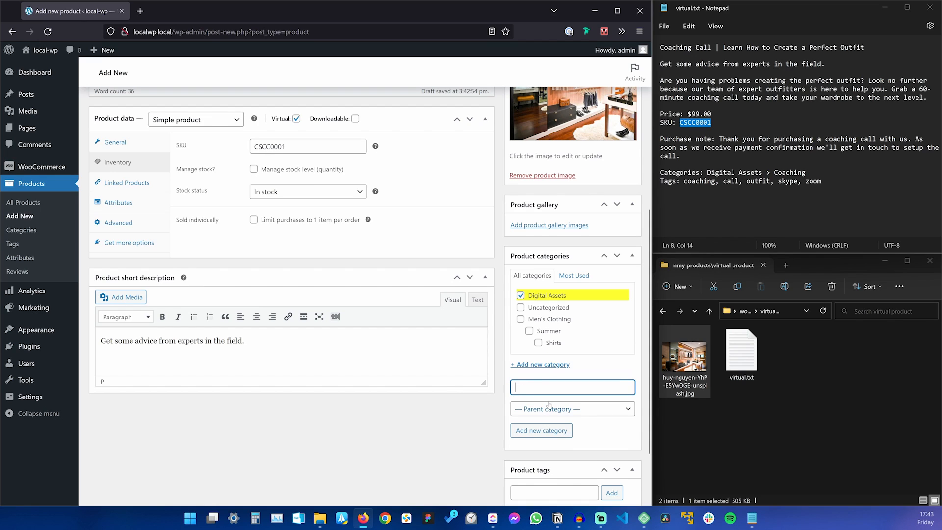
text(Coachinbg)
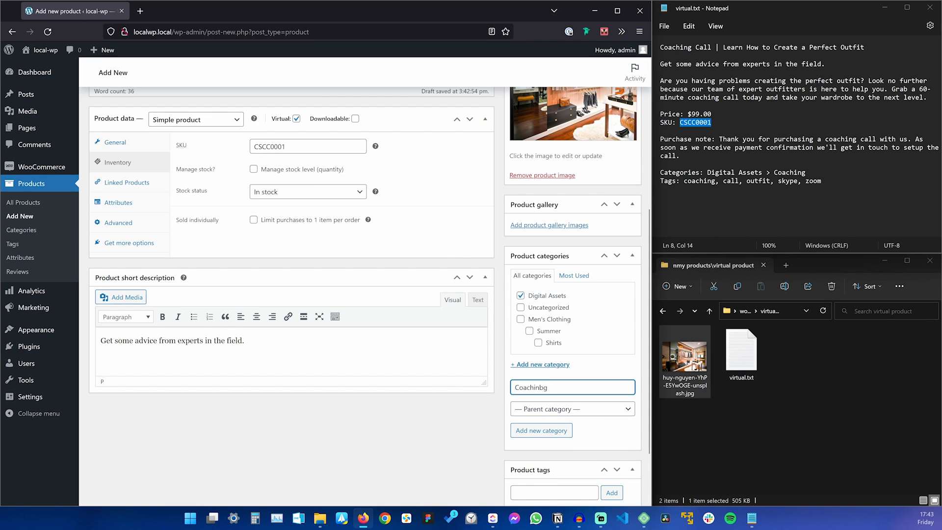
text(g)
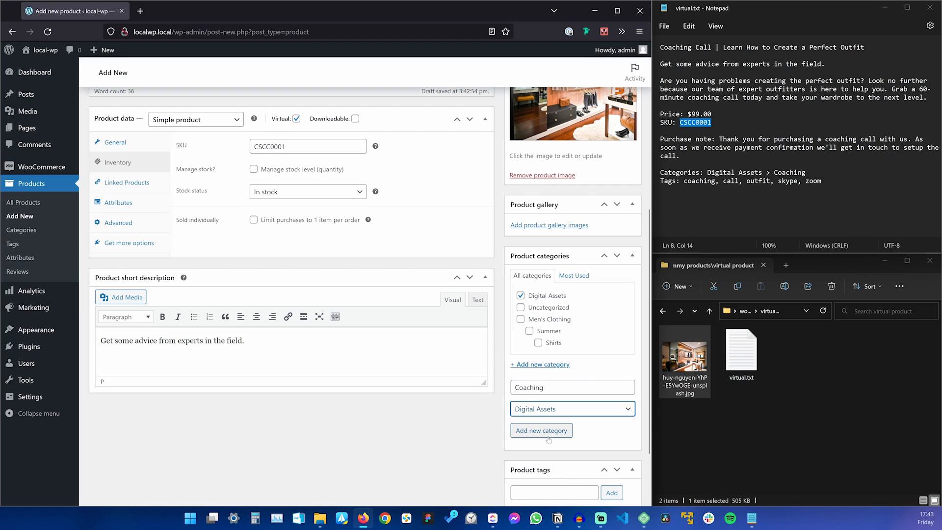
click(551, 434)
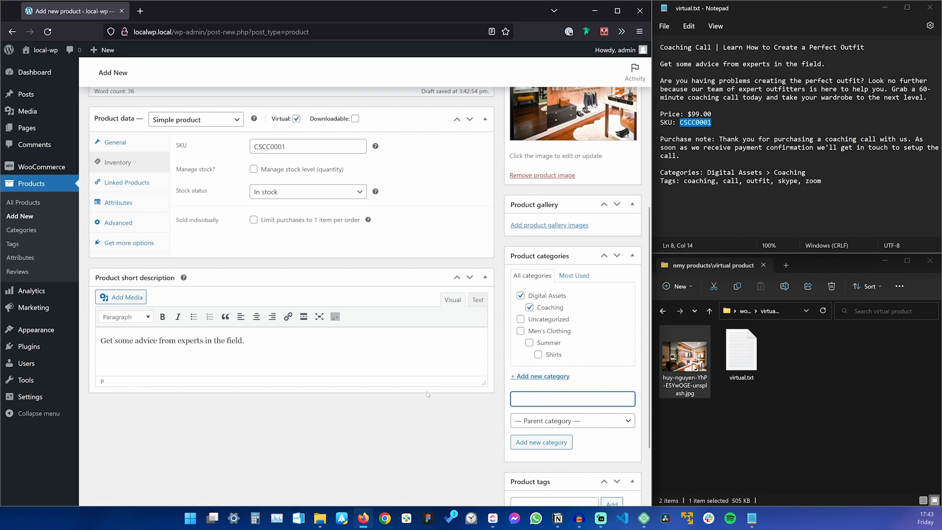
Add tags coaching, call, outfit, skype, zoom and open the published product page in a new tab.
scroll(369, 295, down, 2)
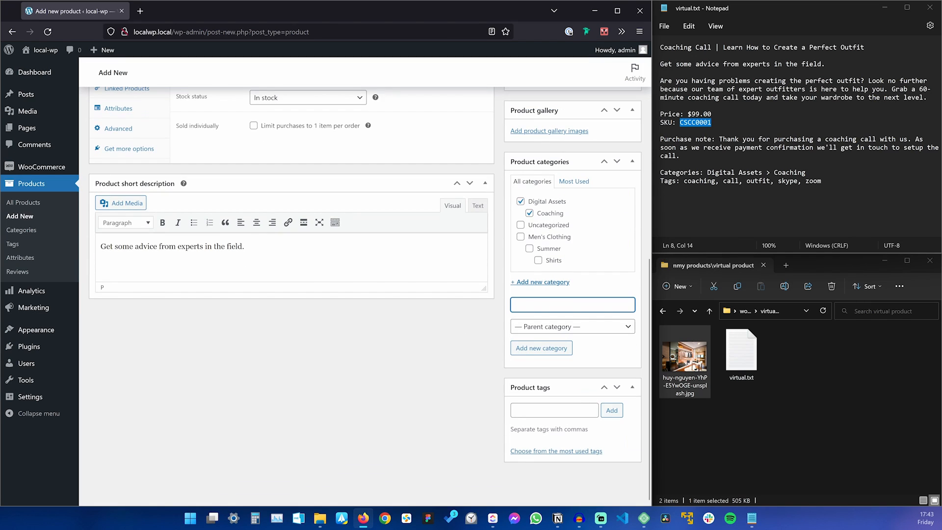
drag(684, 181, 821, 181)
key(ctrl+c)
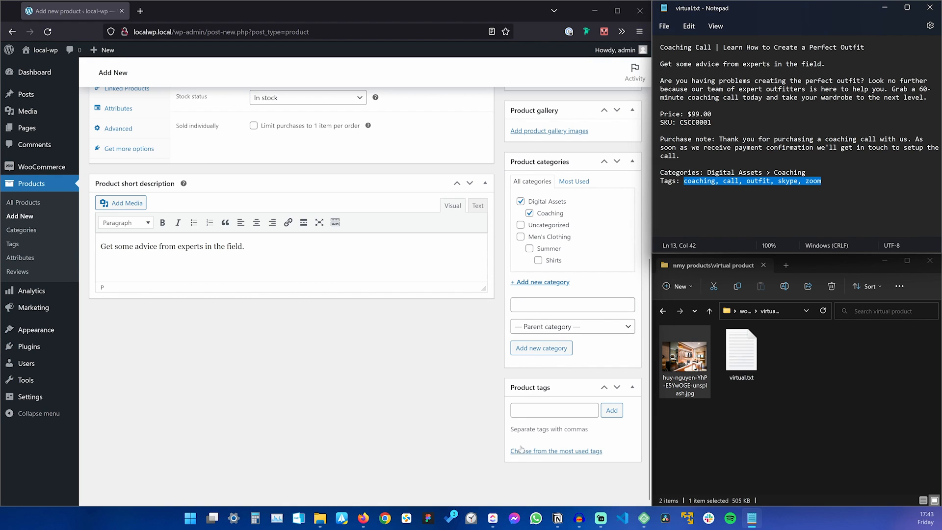
click(530, 410)
key(ctrl+v)
click(612, 410)
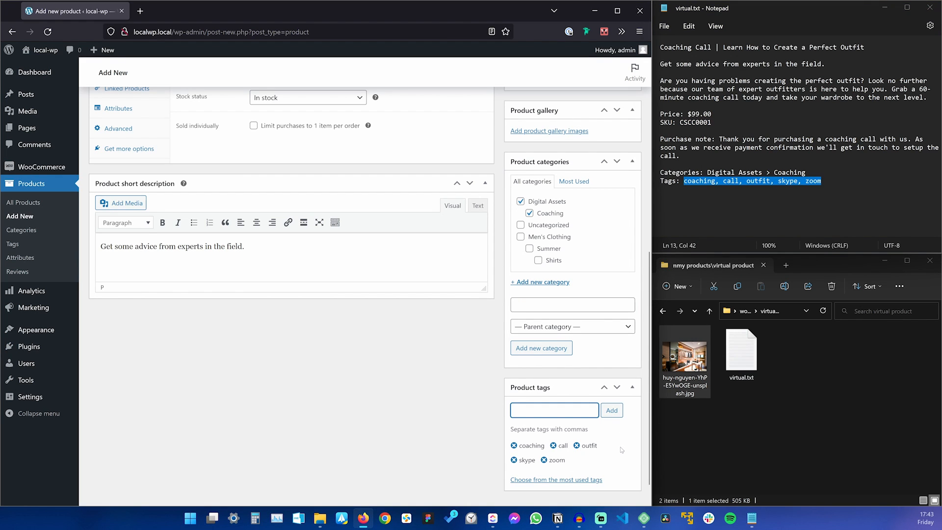
scroll(487, 182, up, 6)
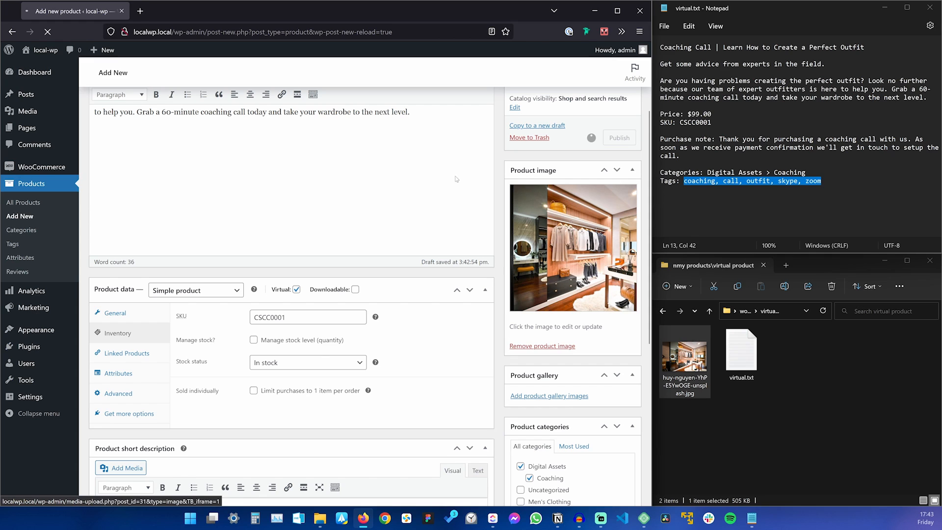
middle_click(152, 43)
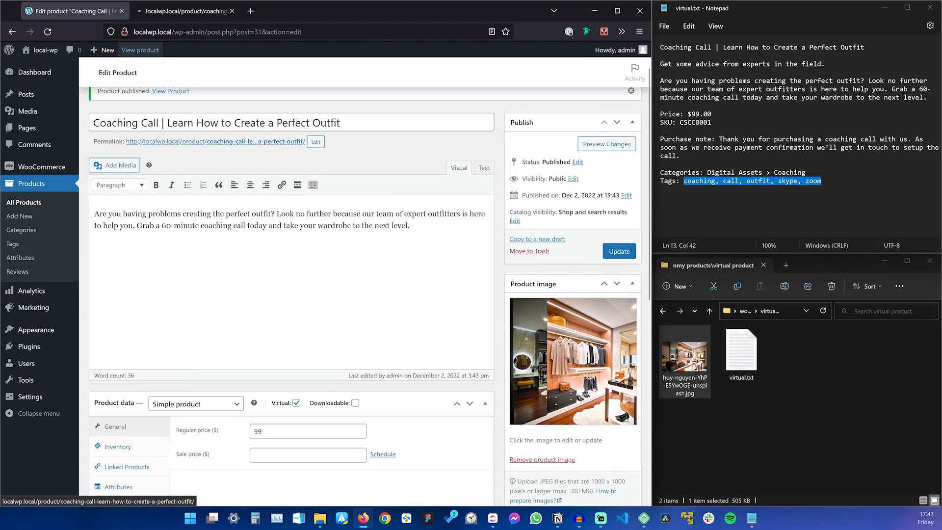
Review the live Coaching Call page's title, price and short description.
click(172, 12)
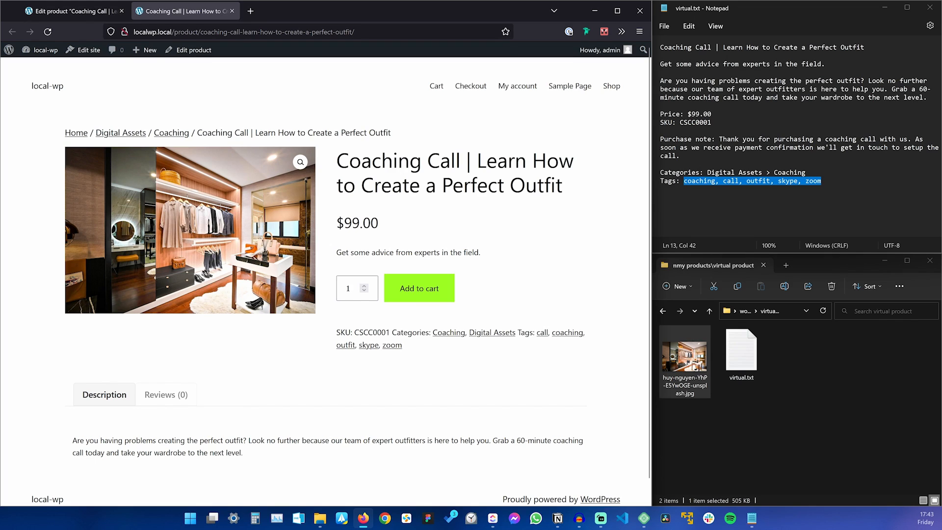
drag(338, 156, 390, 186)
click(508, 214)
drag(545, 187, 350, 161)
click(418, 219)
drag(401, 225, 449, 253)
click(401, 242)
click(485, 250)
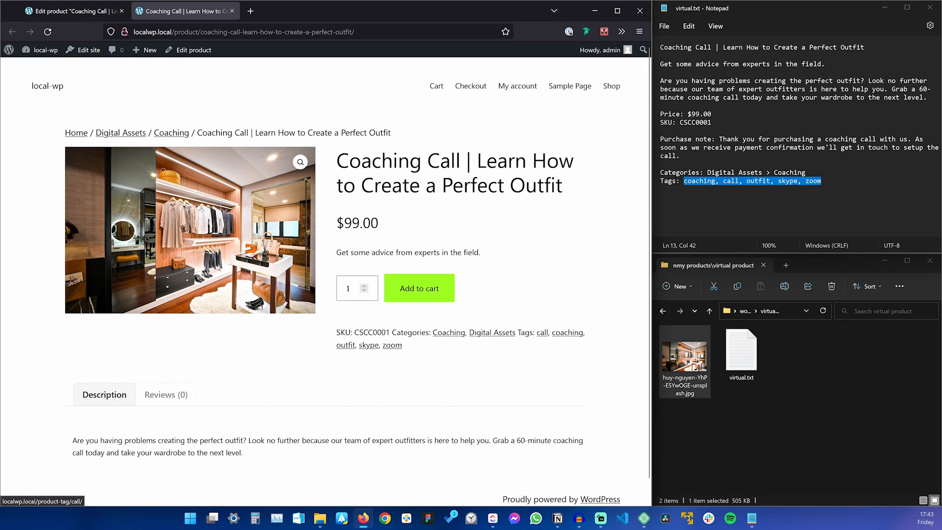
scroll(294, 321, down, 1)
scroll(285, 326, up, 1)
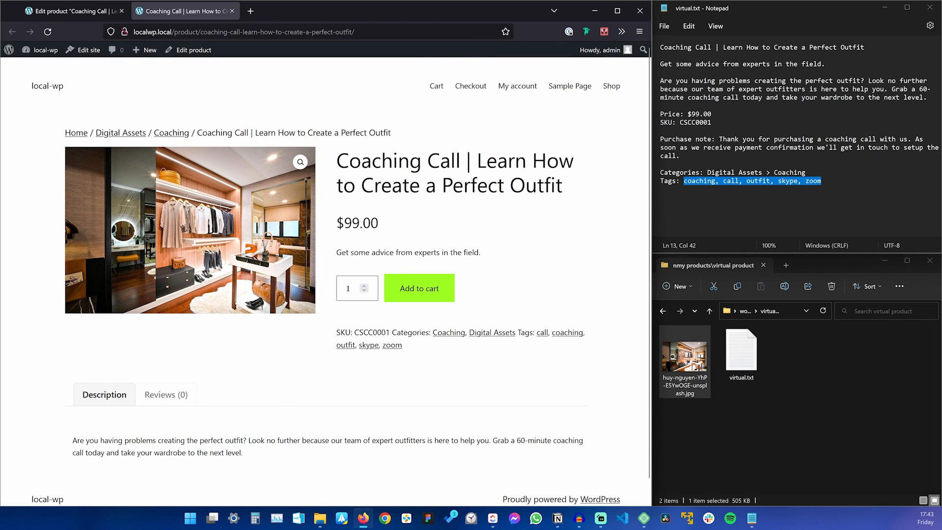
Test changing the purchase quantity, then go back to the product editor.
click(366, 292)
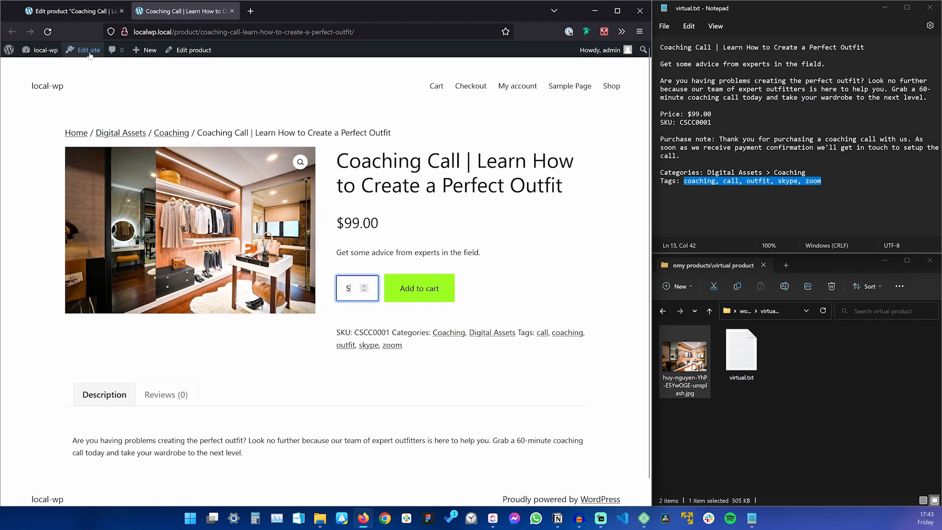
click(74, 11)
scroll(282, 327, down, 2)
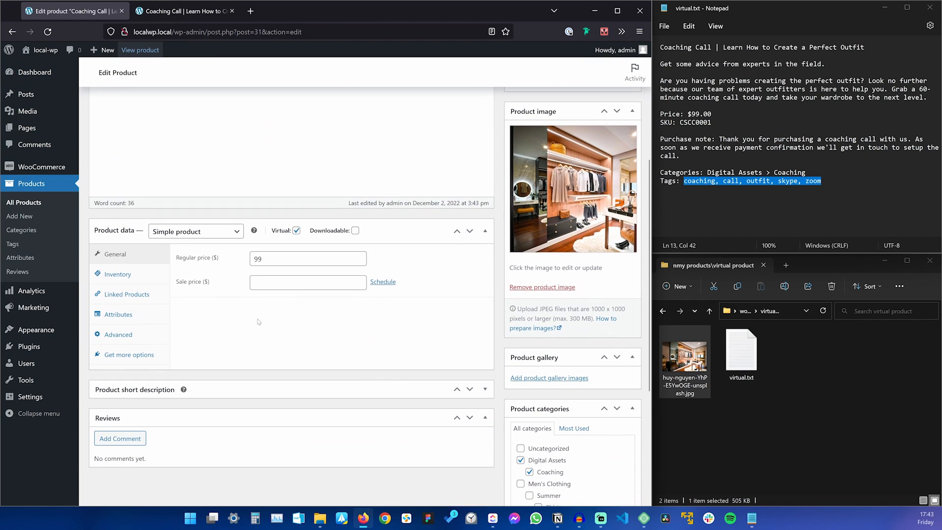
Tick 'Limit purchases to 1 item per order', update the product, and reload its live page.
click(122, 264)
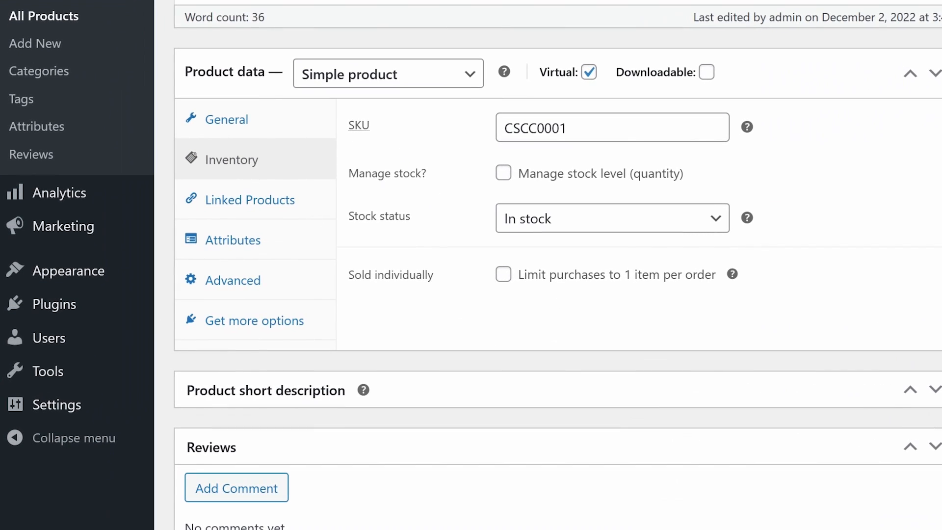
click(472, 282)
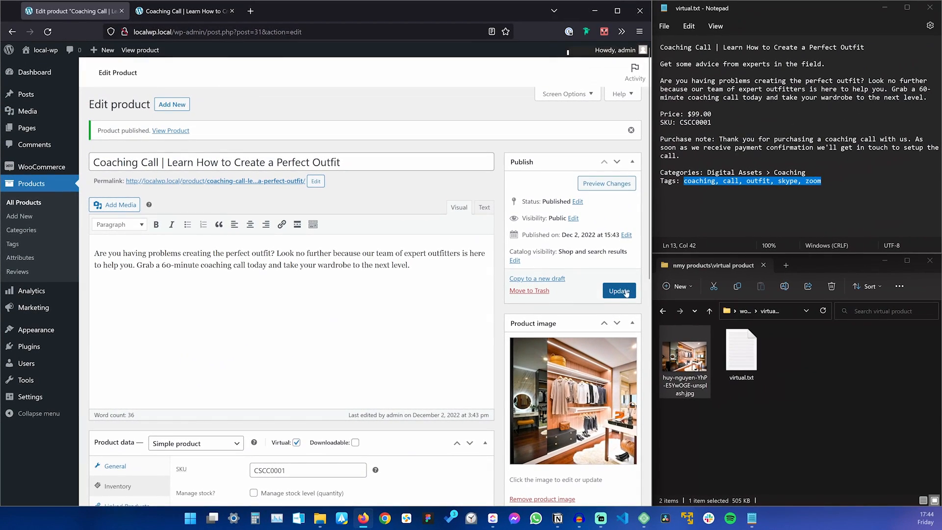
click(619, 290)
click(186, 11)
key(F5)
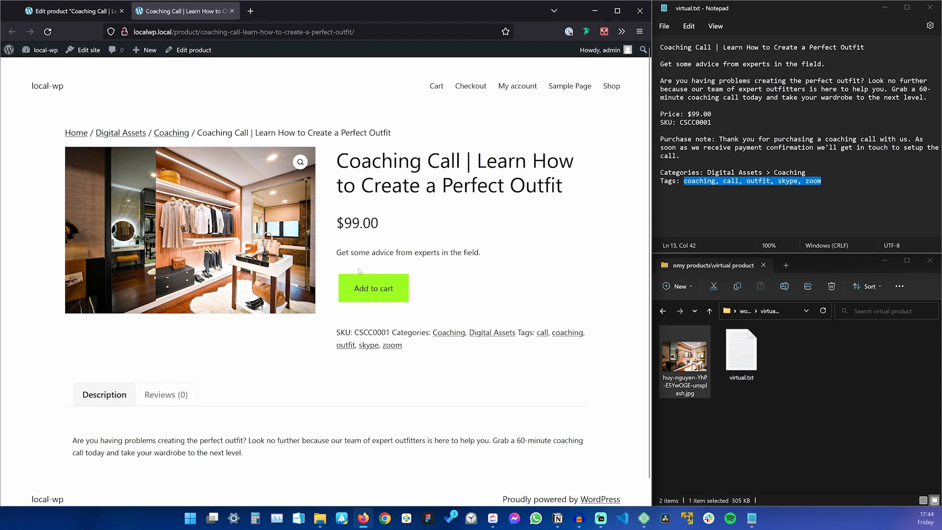
Add one Coaching Call to the cart at $99.00, copy the purchase note, and return to the editor.
click(379, 290)
click(530, 191)
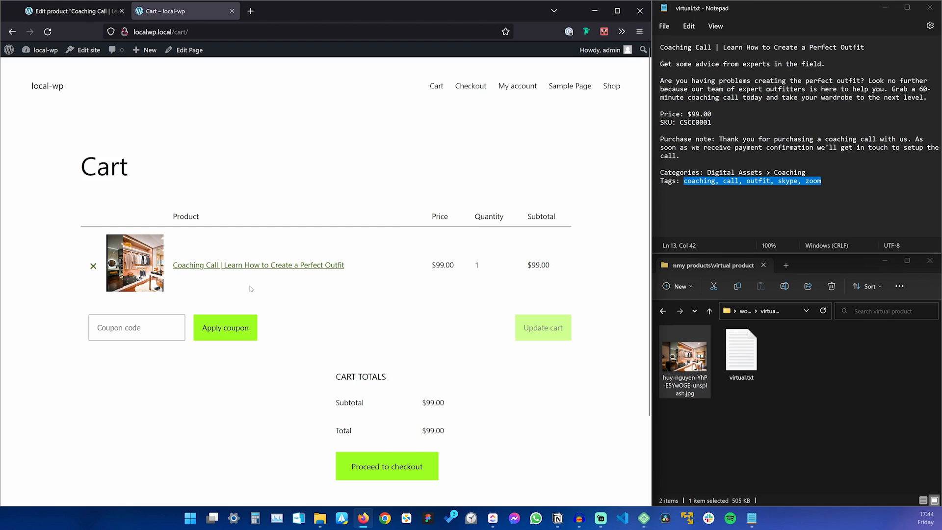
drag(719, 139, 679, 155)
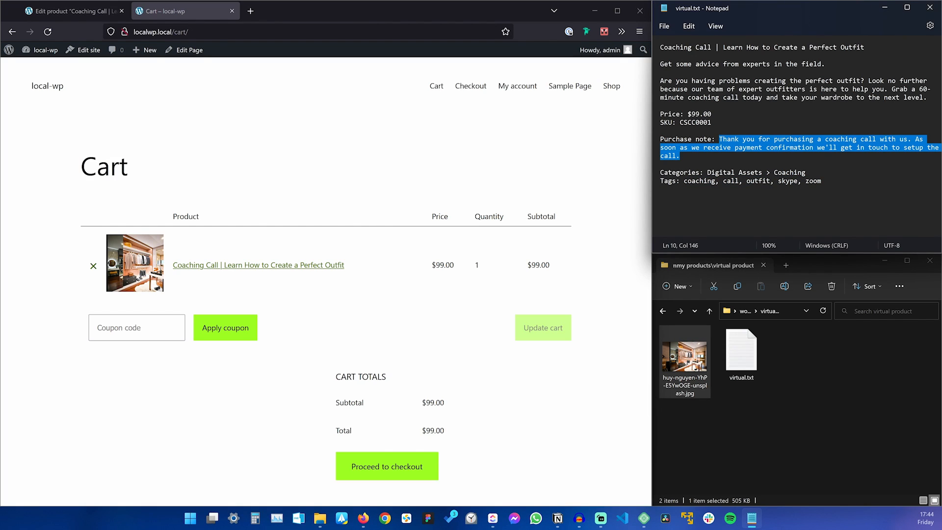
click(377, 189)
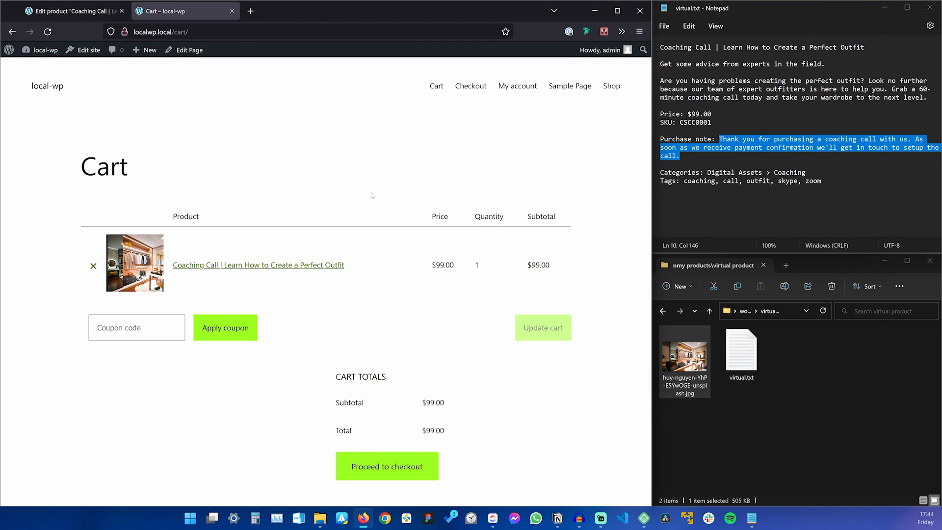
key(alt+Left)
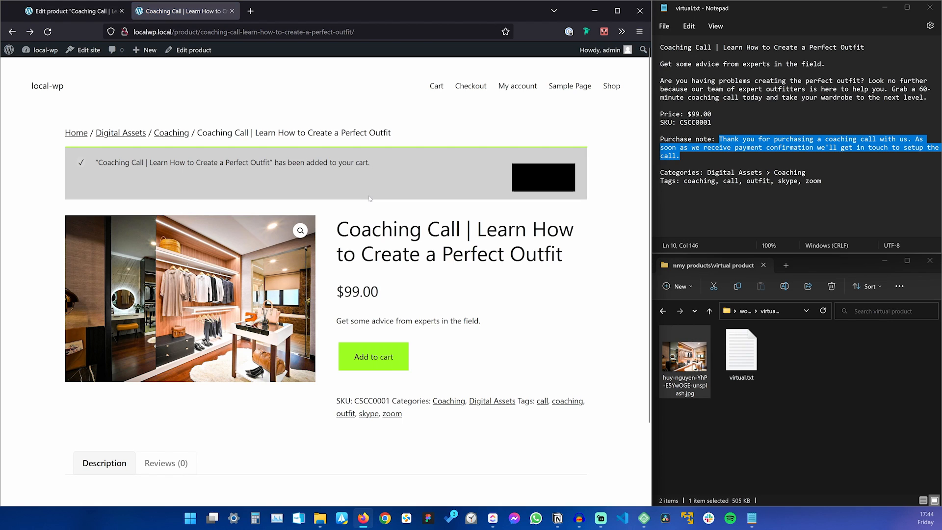
click(69, 11)
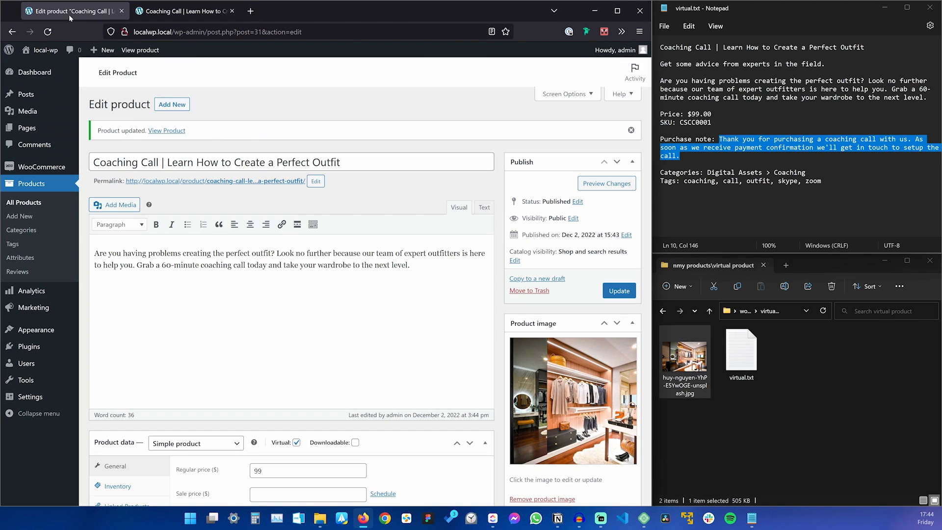
scroll(232, 300, down, 5)
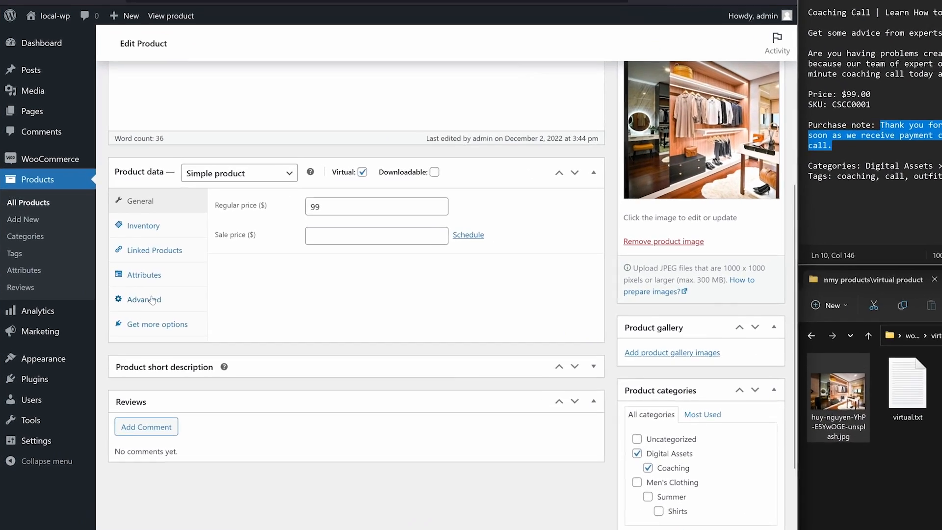
Paste the thank-you note into the Advanced purchase note field, then view the product page.
click(120, 282)
click(612, 217)
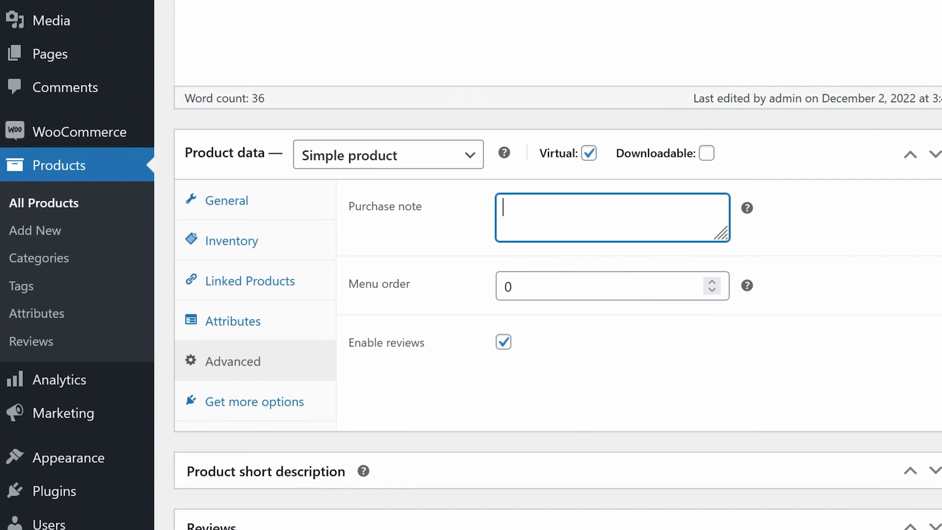
key(ctrl+v)
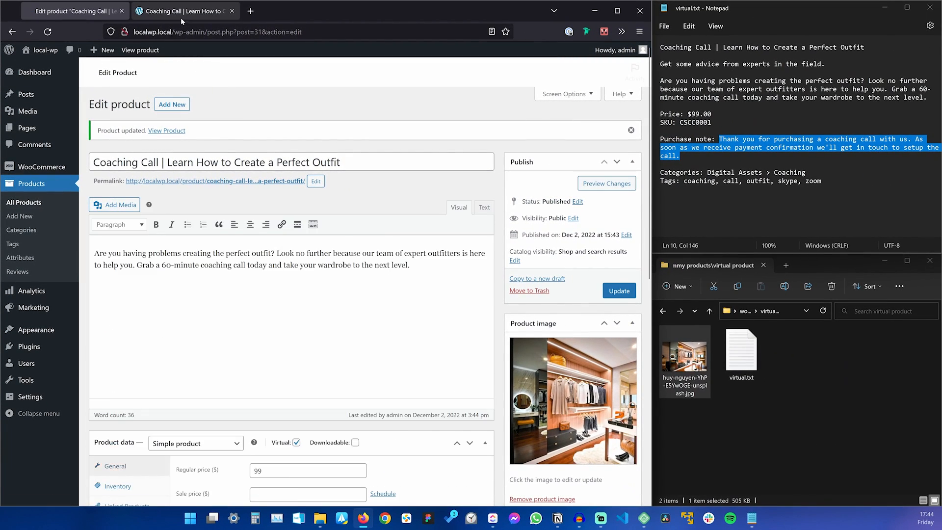
click(181, 14)
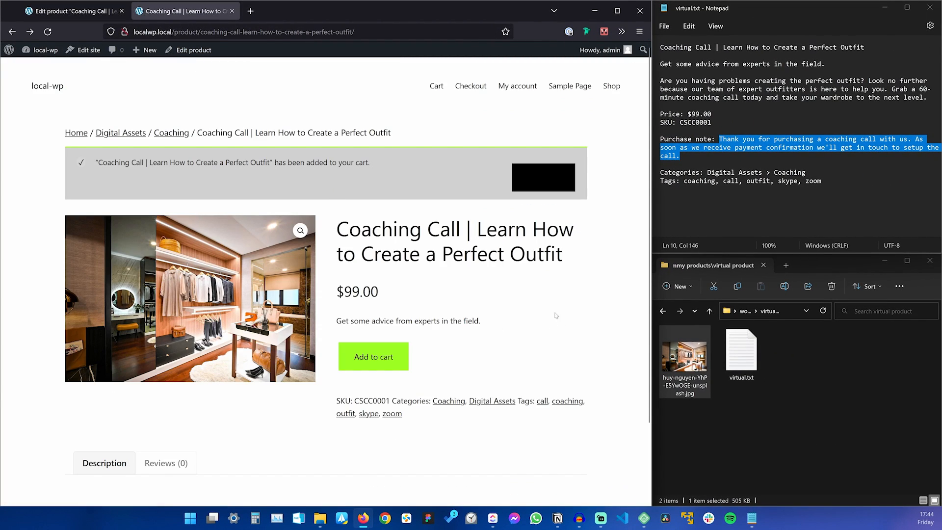
Step through the Coaching Call's cart and checkout, then view the Shop listing three products.
click(436, 87)
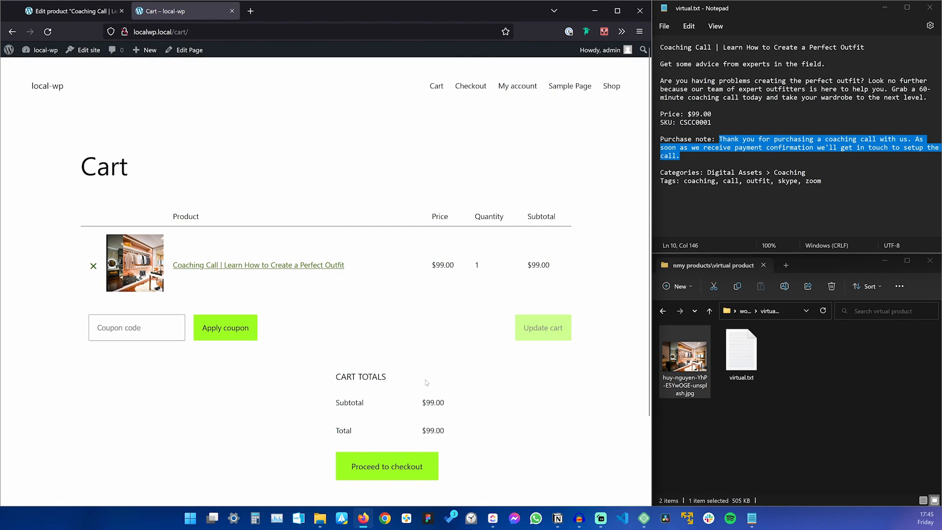
click(422, 467)
scroll(447, 359, down, 7)
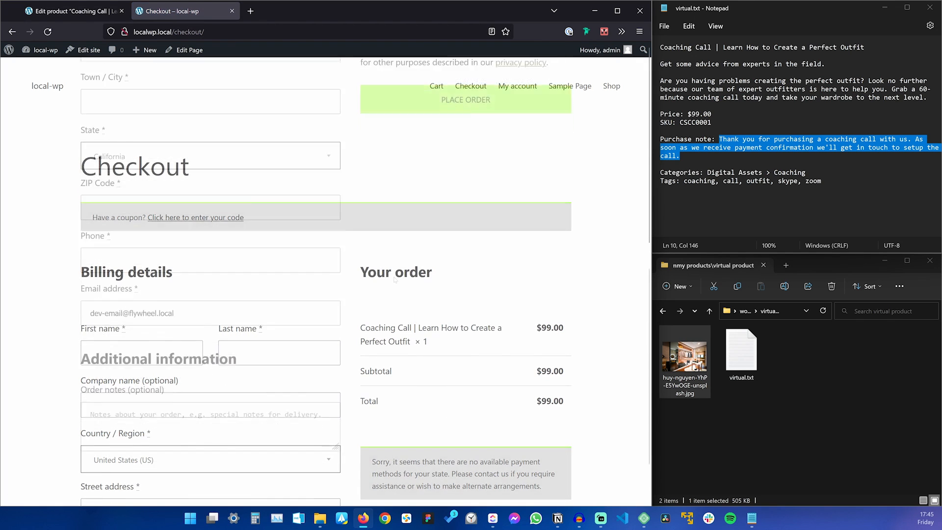
scroll(428, 380, up, 6)
key(alt+Left)
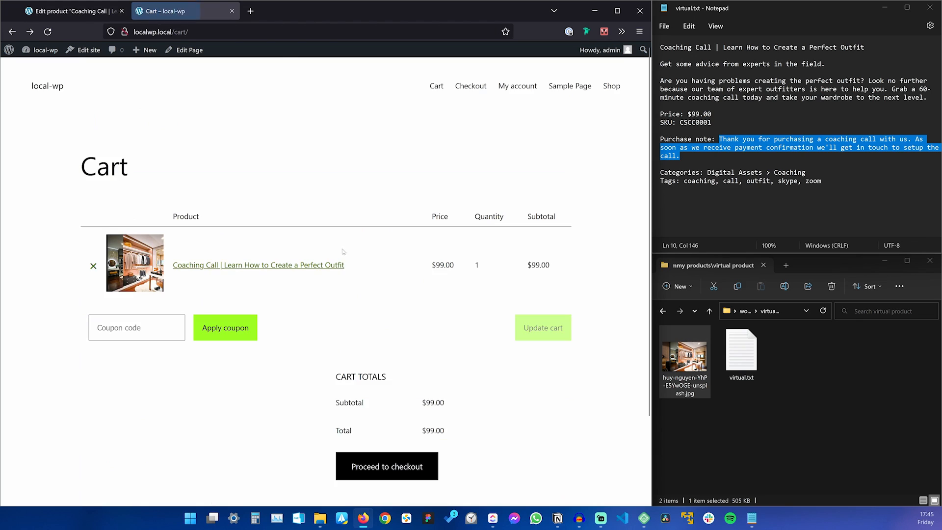
click(119, 265)
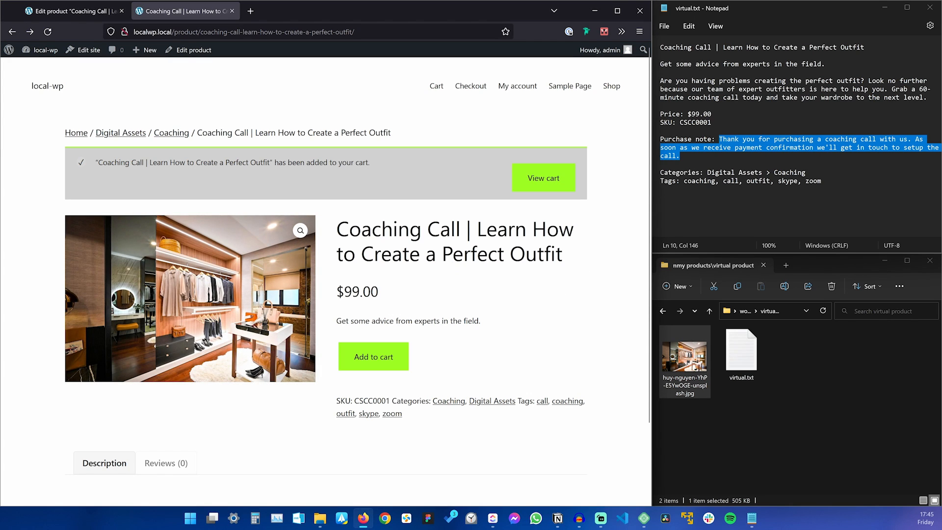
click(611, 87)
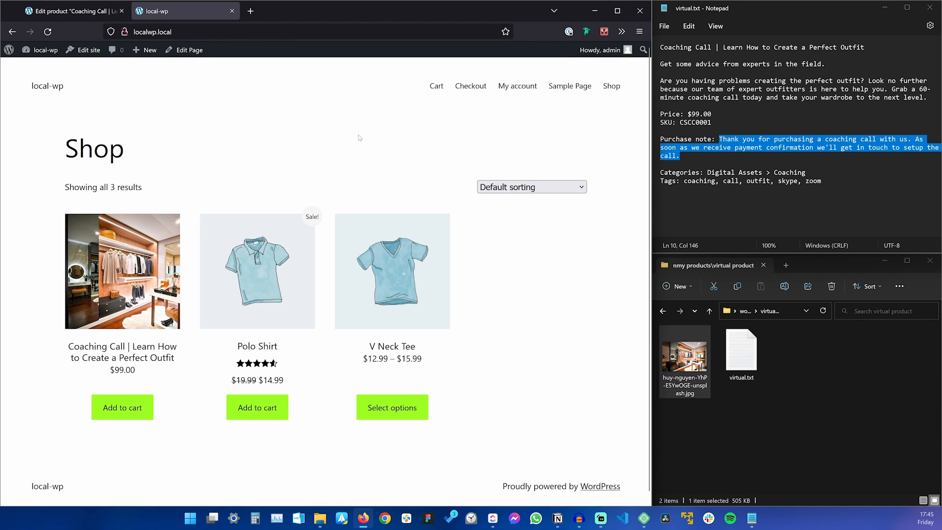
click(829, 361)
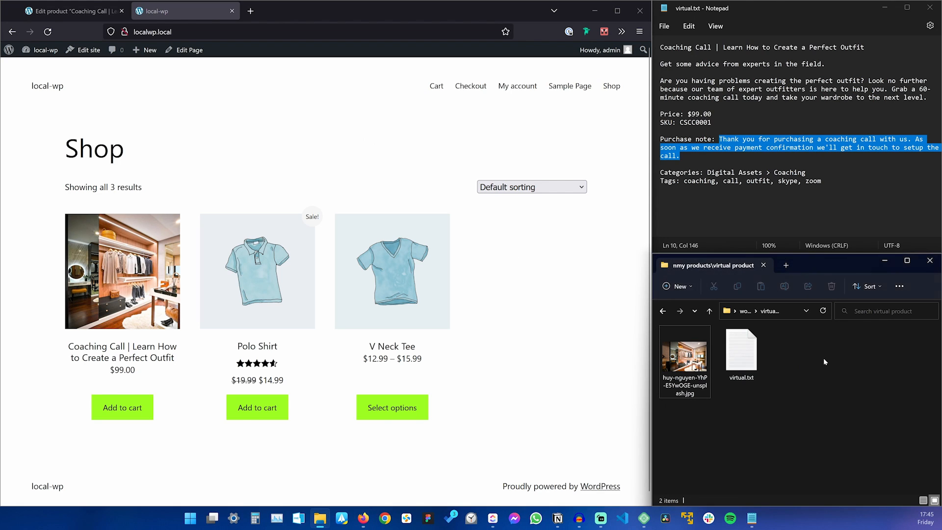
Open the 'digital downloadable product' folder and preview cover.jpg and the eBook PDF.
key(alt+Left)
double_click(698, 346)
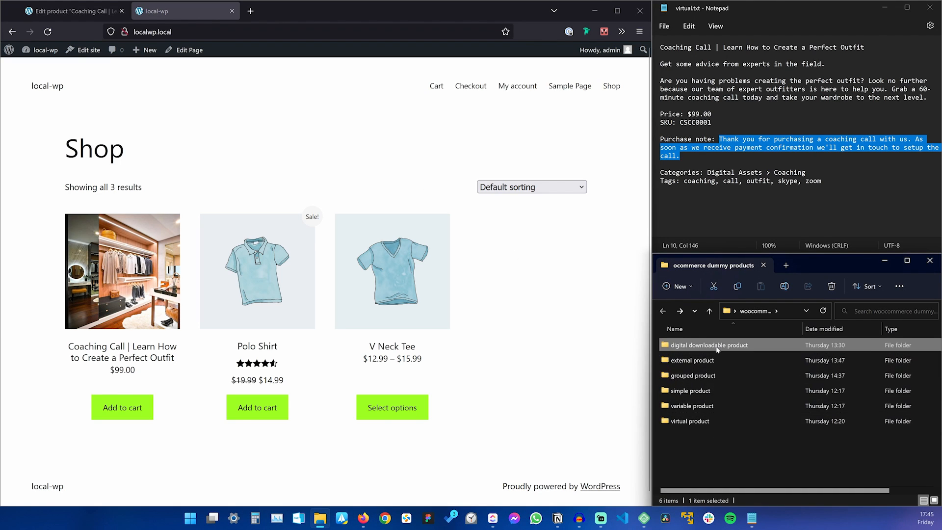
click(683, 346)
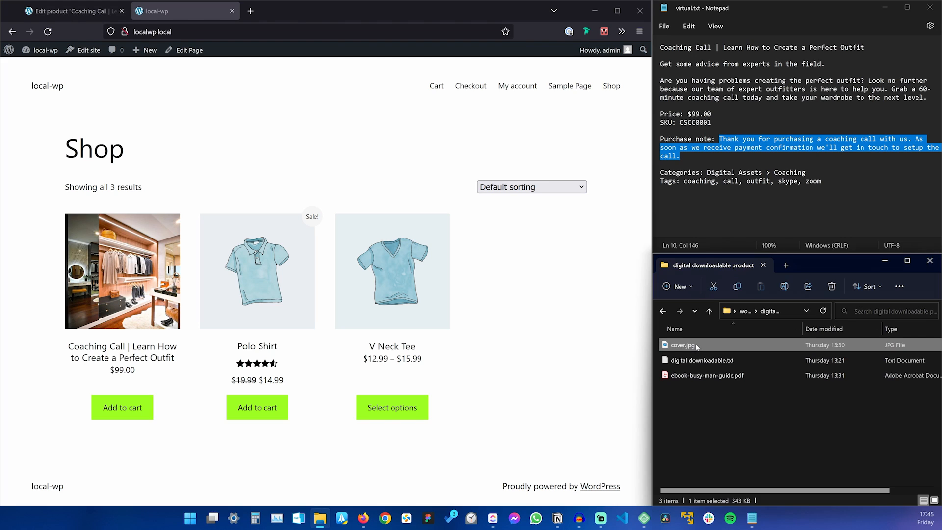
key(ctrl+space)
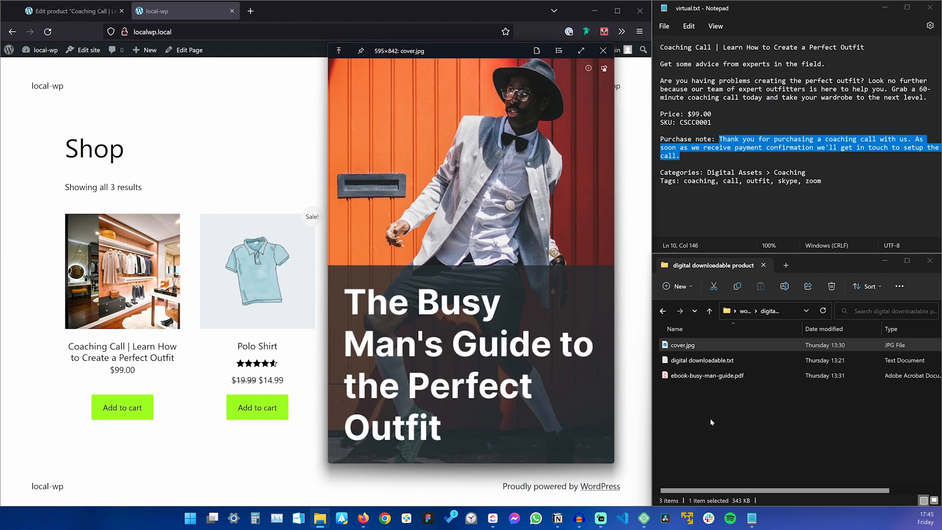
key(Escape)
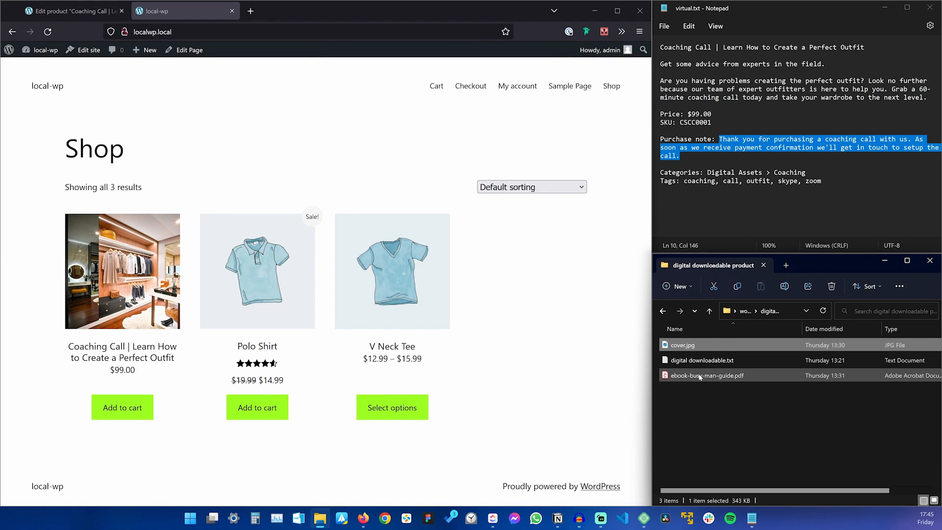
click(699, 376)
key(space)
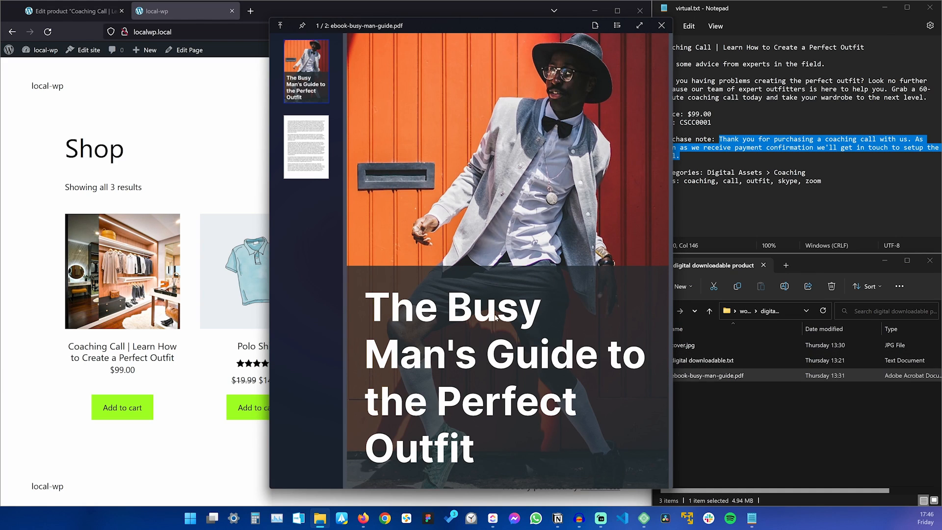
click(315, 159)
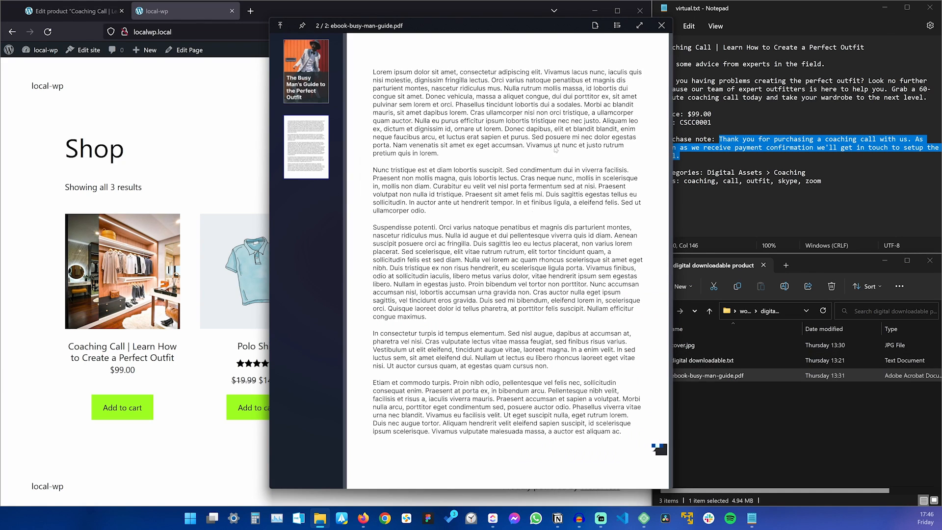
click(294, 74)
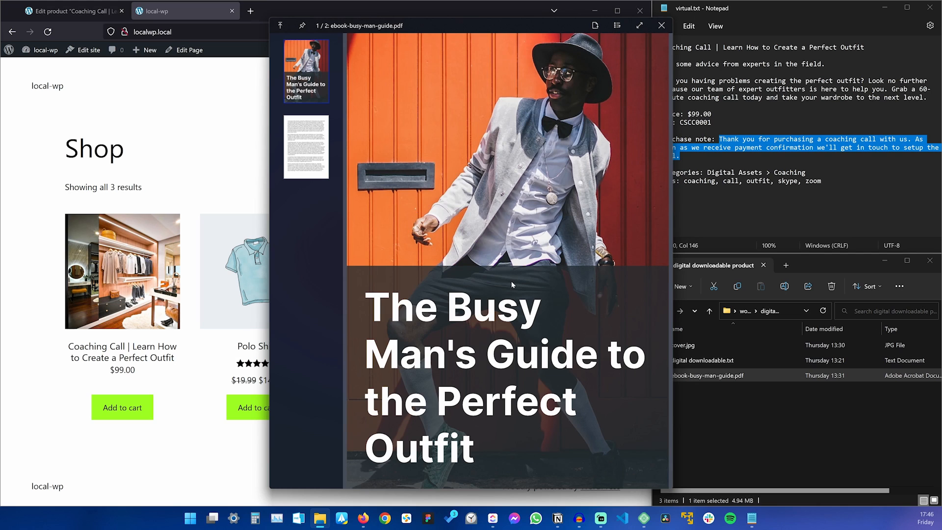
key(Escape)
Open digital downloadable.txt in Notepad for the eBook details, then return to the browser.
click(704, 361)
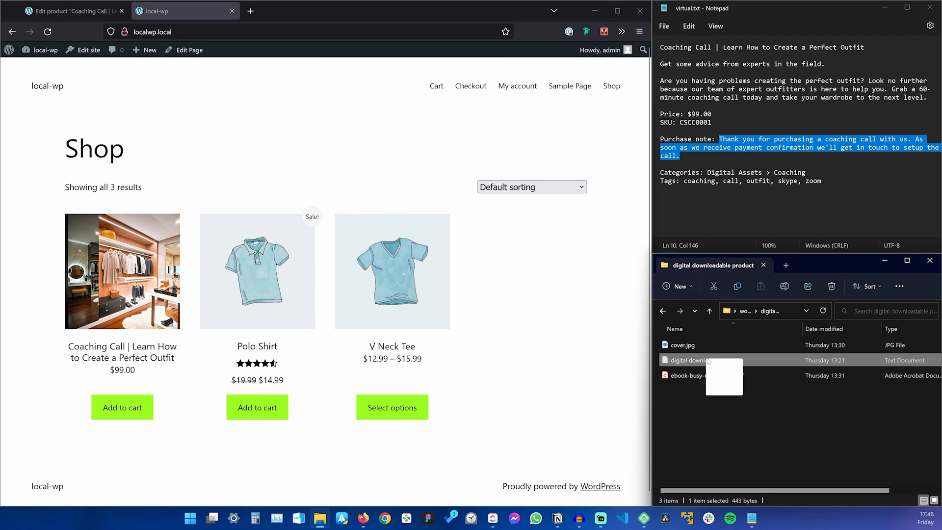
double_click(704, 361)
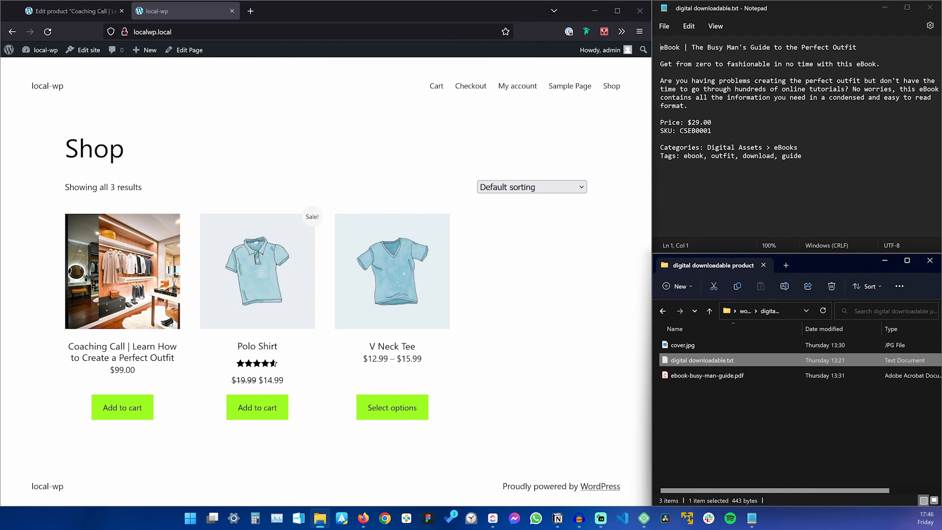
click(361, 140)
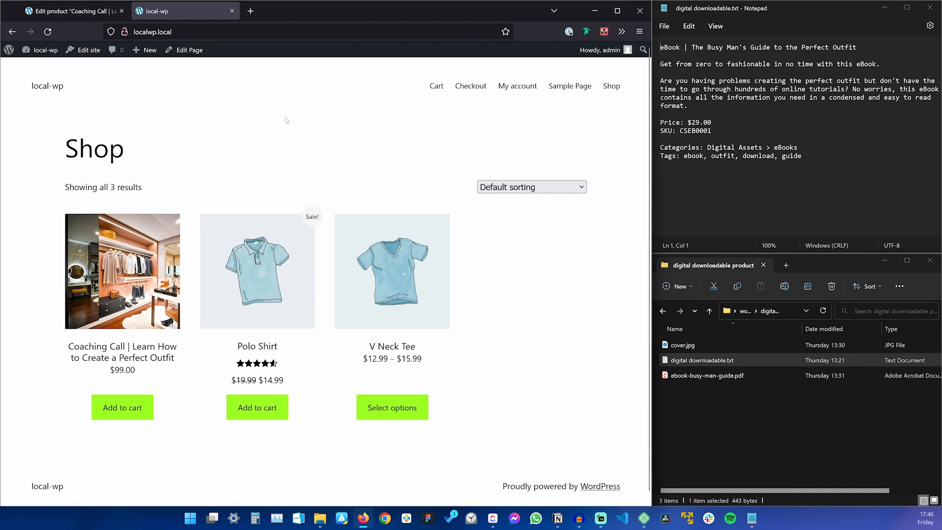
mouse_move(156, 53)
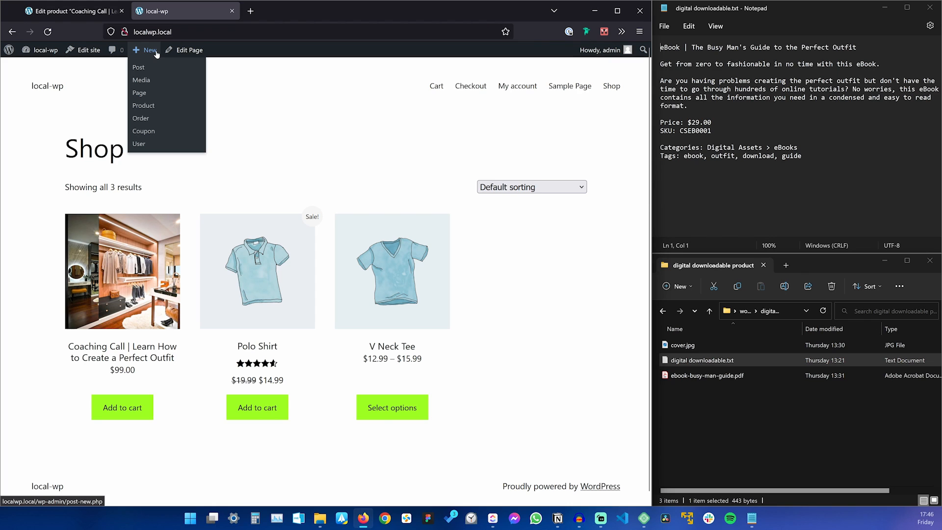
Start a new product and paste the eBook description from the notes into it.
click(144, 105)
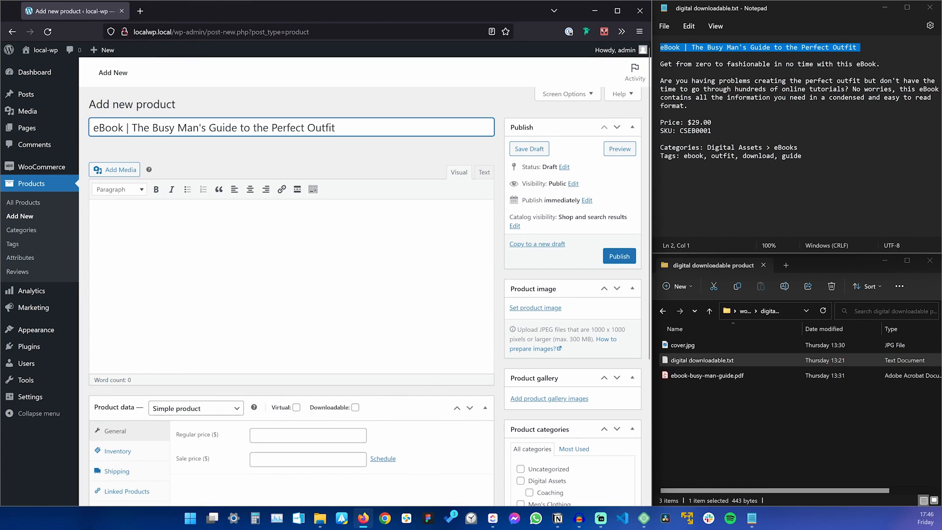
triple_click(715, 89)
key(ctrl+c)
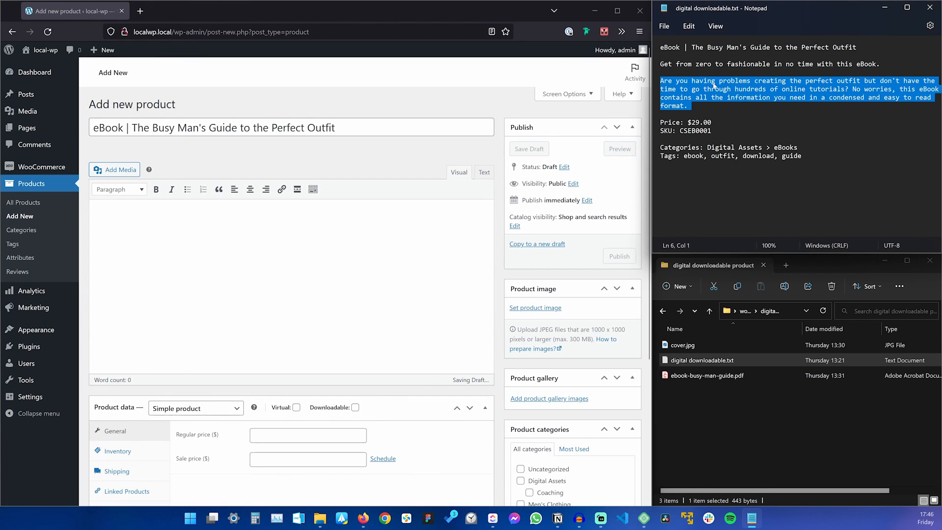
click(245, 277)
key(ctrl+v)
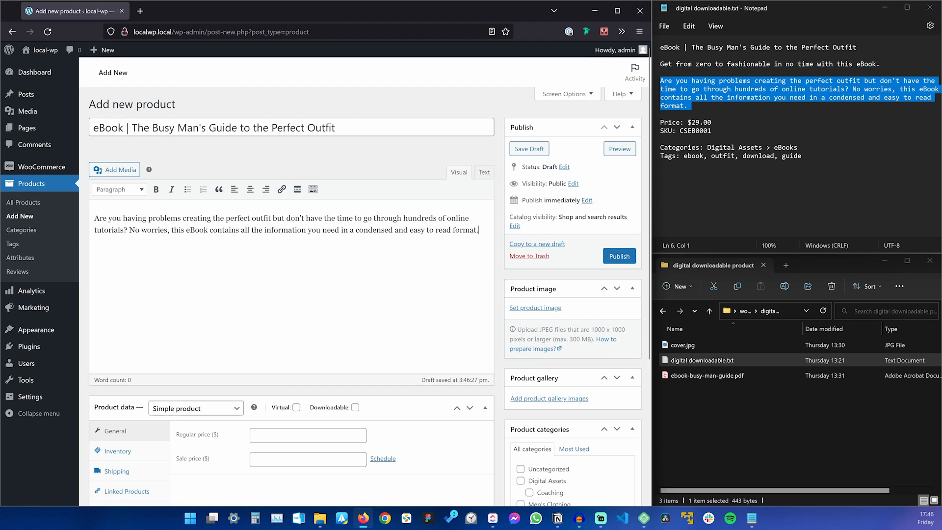
Paste the eBook tagline from the notes as the short description.
triple_click(771, 64)
key(ctrl+c)
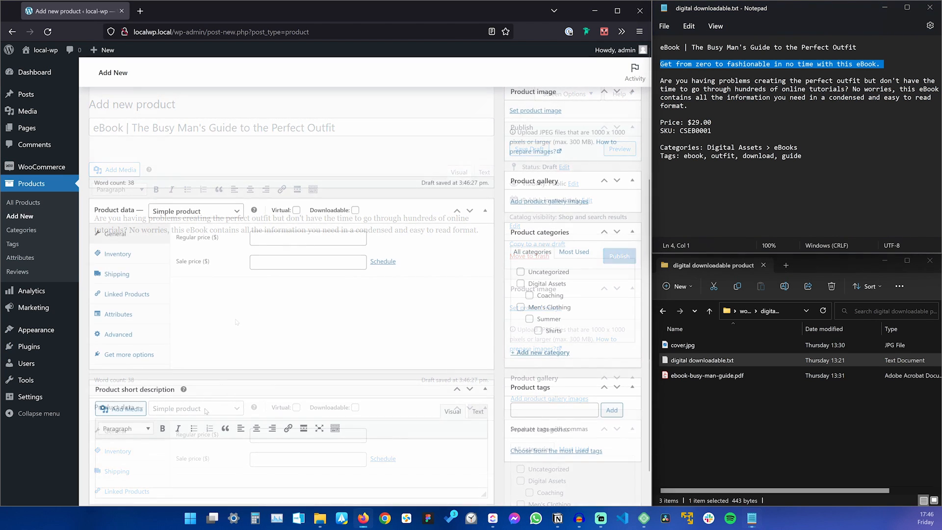
click(294, 461)
key(ctrl+v)
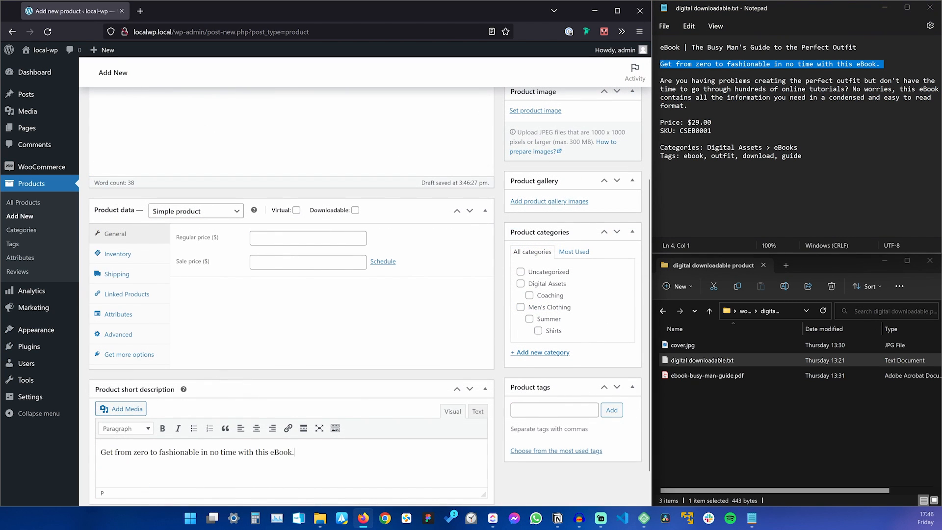
click(189, 378)
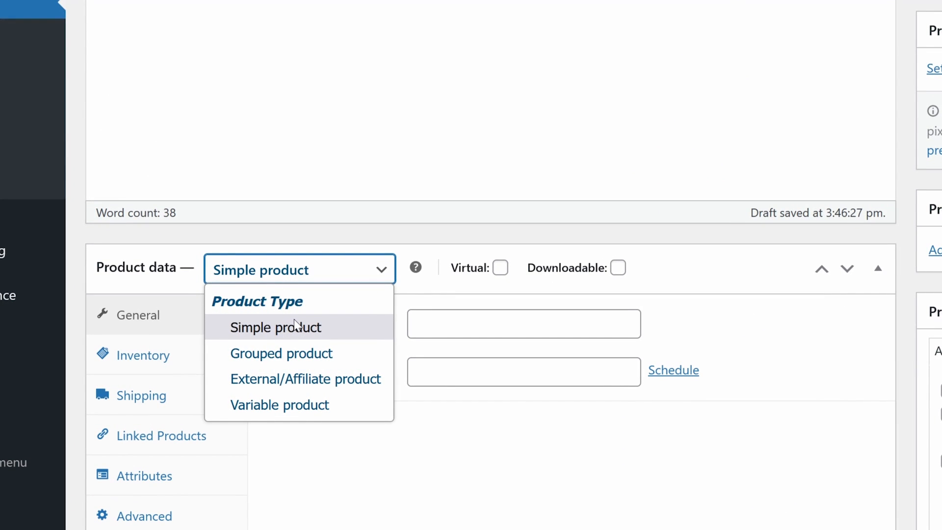
Keep the eBook a Simple product and tick Virtual and Downloadable.
click(296, 326)
click(500, 268)
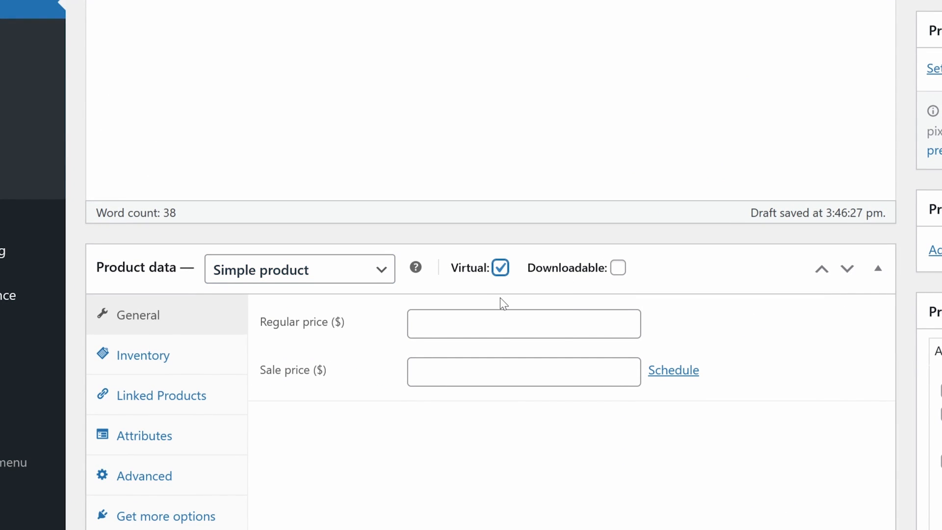
click(618, 268)
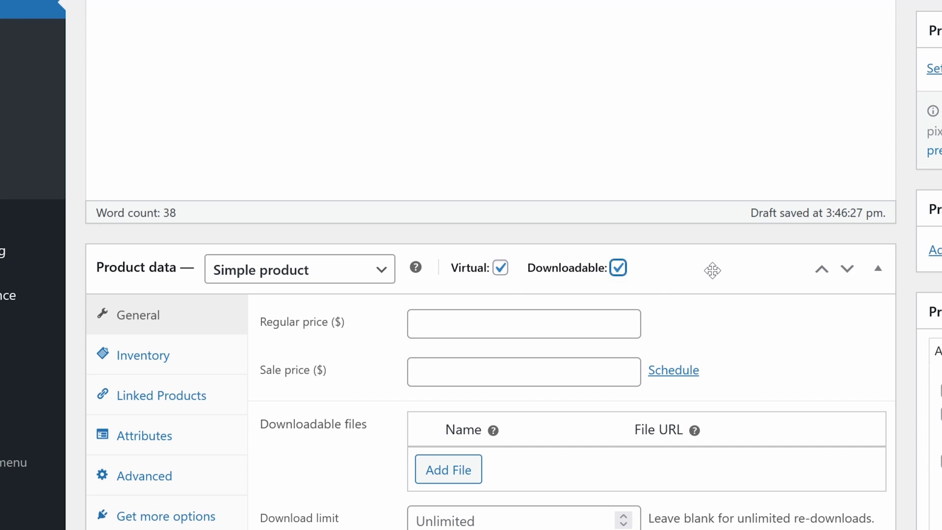
scroll(706, 271, down, 4)
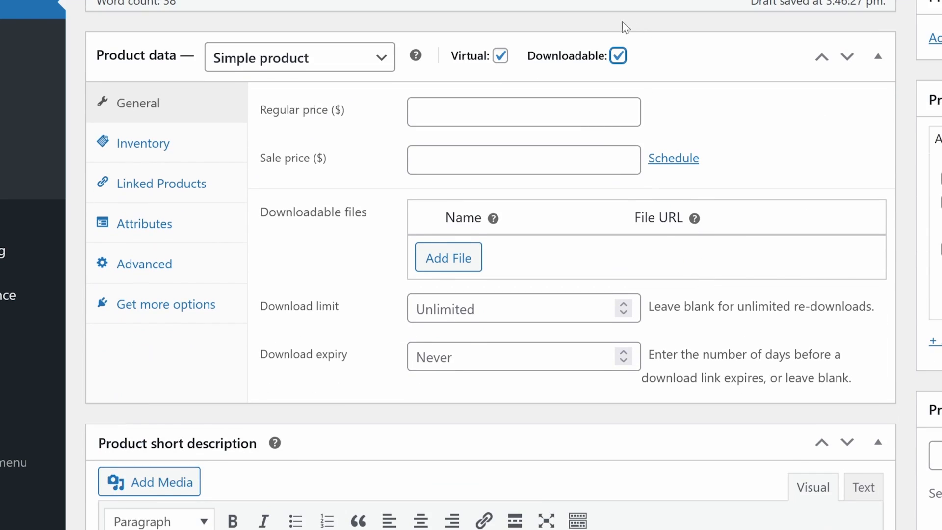
Add a download file row pointing to the uploaded ebook-busy-man-guide PDF.
click(446, 265)
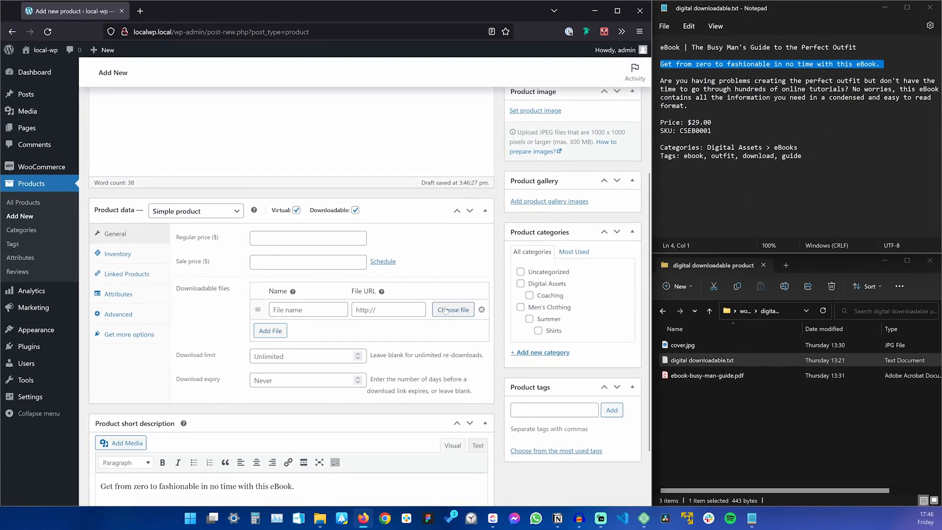
click(814, 255)
drag(724, 374, 218, 298)
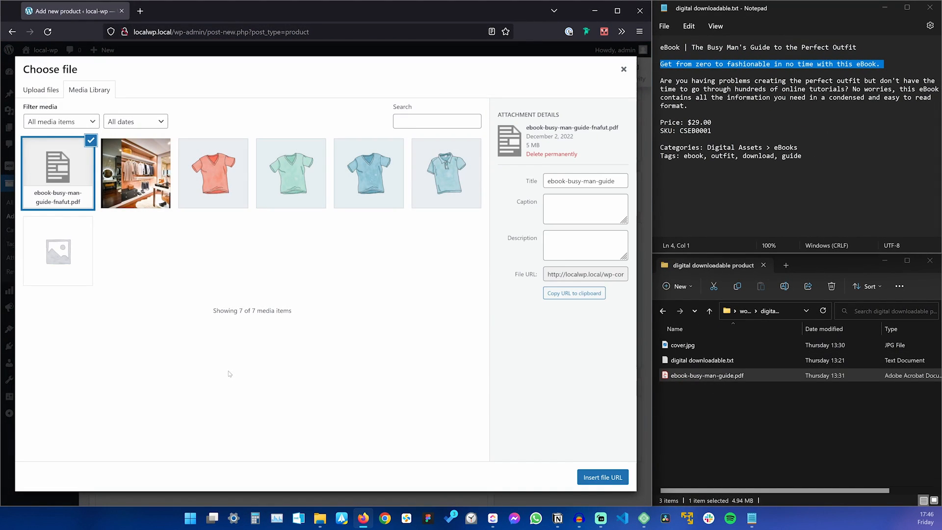
click(579, 294)
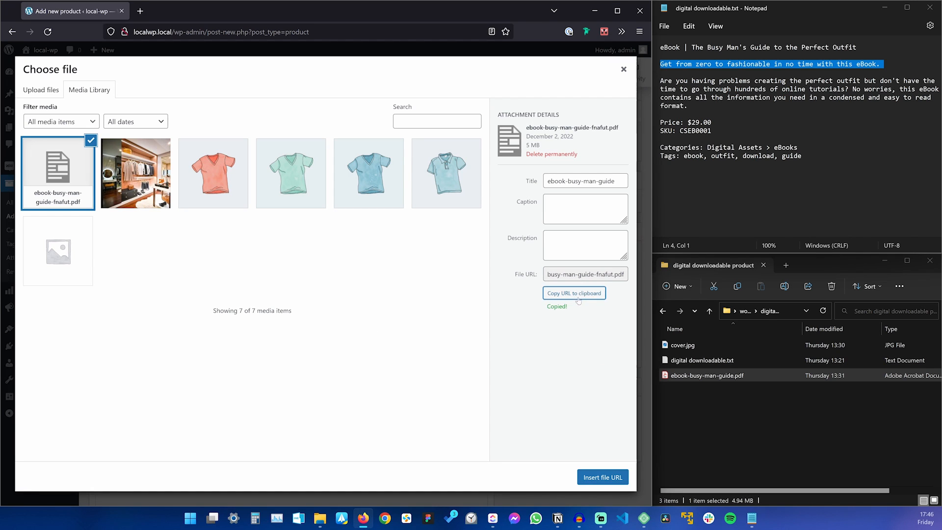
click(604, 477)
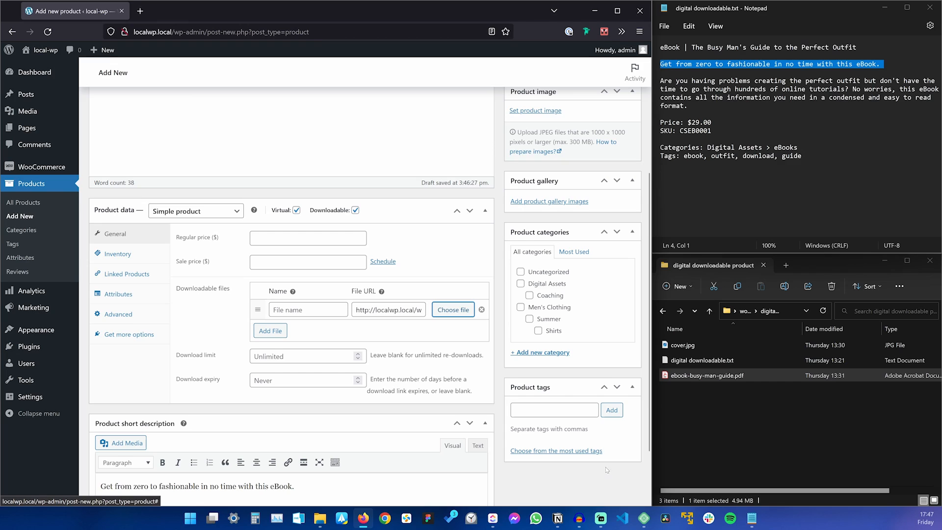
triple_click(402, 310)
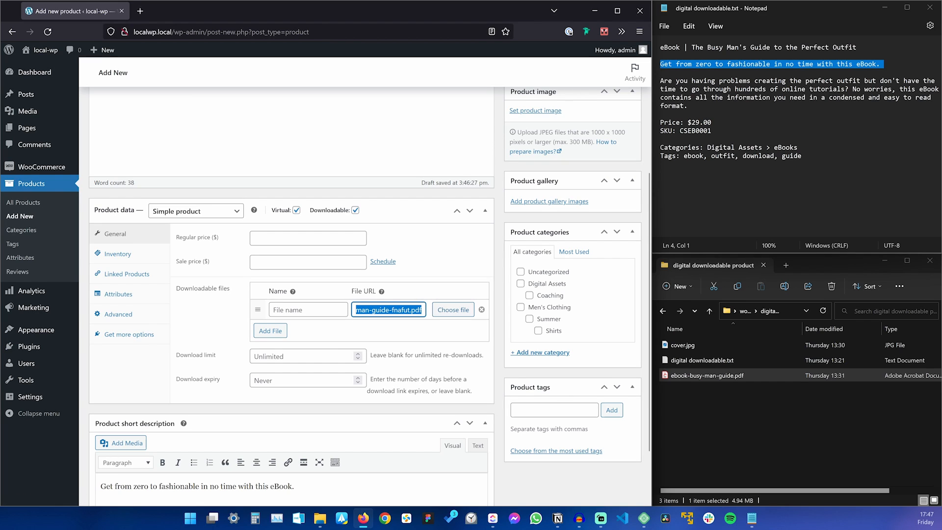
click(403, 309)
Name the download file after the book's title, leaving download limit and expiry blank.
key(shift+Tab)
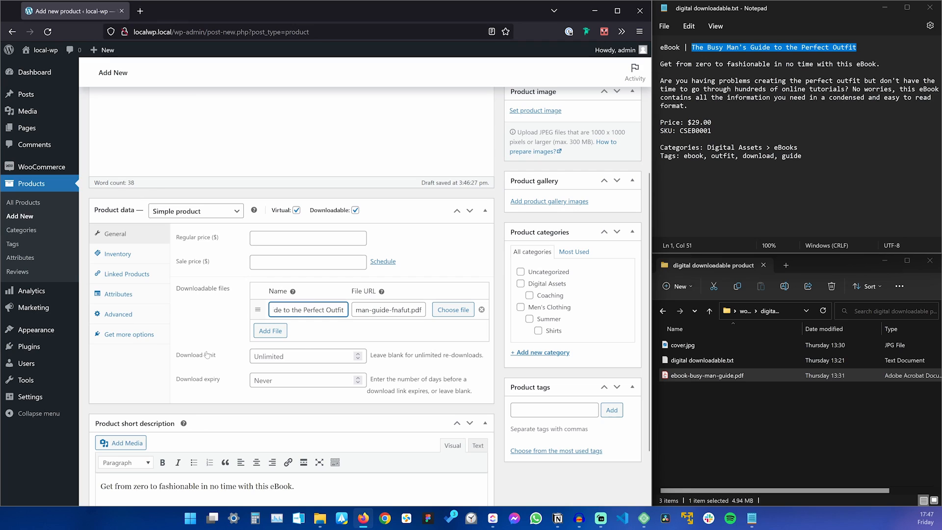
click(296, 356)
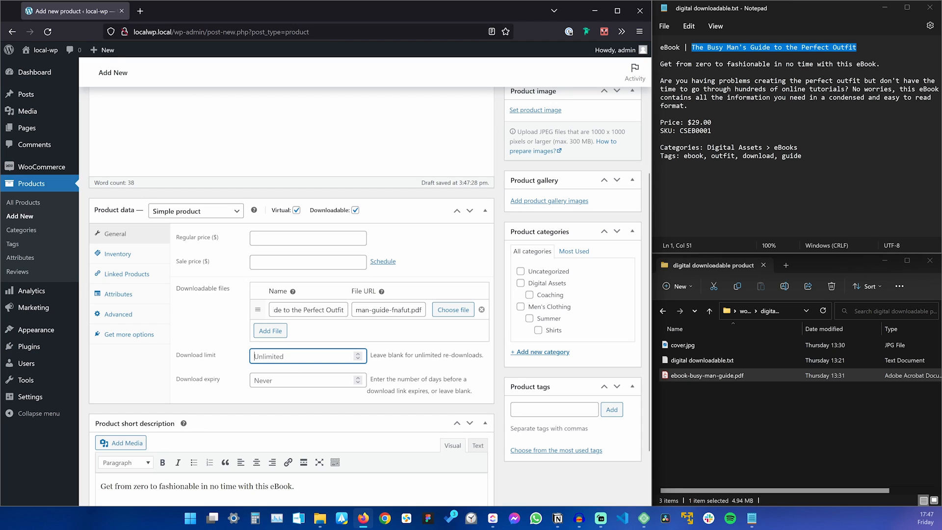
click(295, 380)
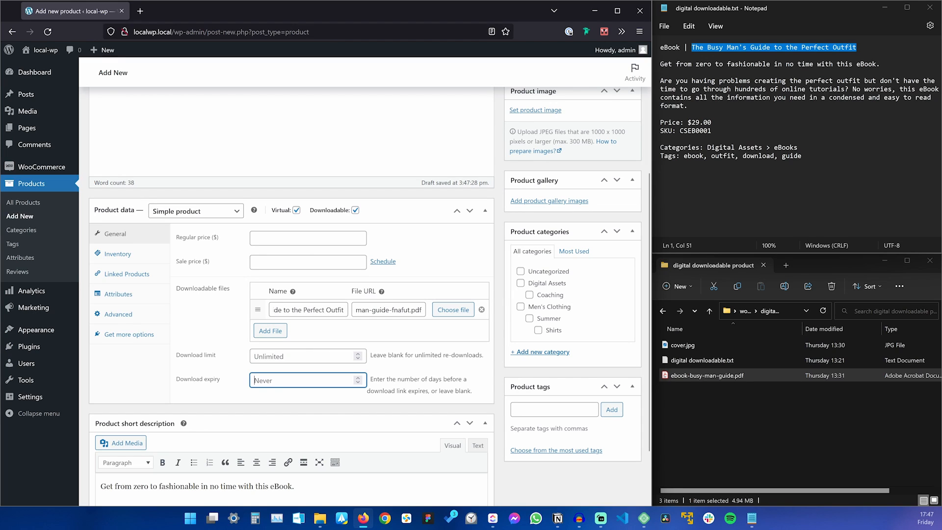
text(2)
key(BackSpace)
text(30)
key(BackSpace)
key(BackSpace)
click(307, 239)
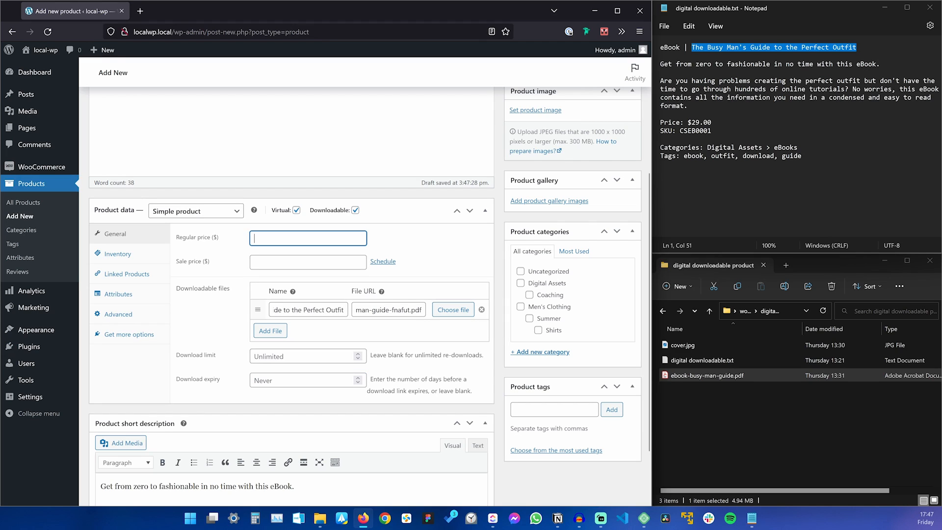
Set regular price 29, SKU CSEB0001, and limit purchases to one per order.
text(29)
click(702, 132)
double_click(702, 131)
key(ctrl+c)
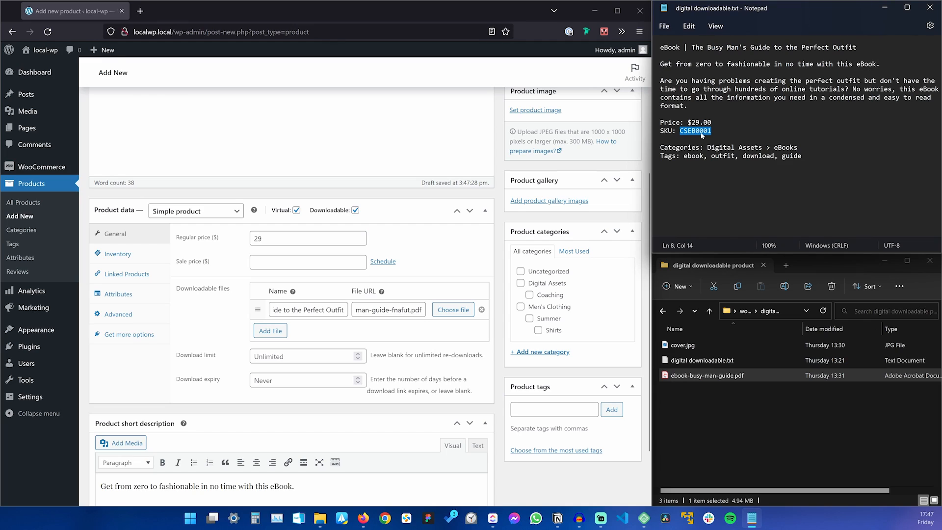
click(119, 259)
click(256, 239)
key(ctrl+v)
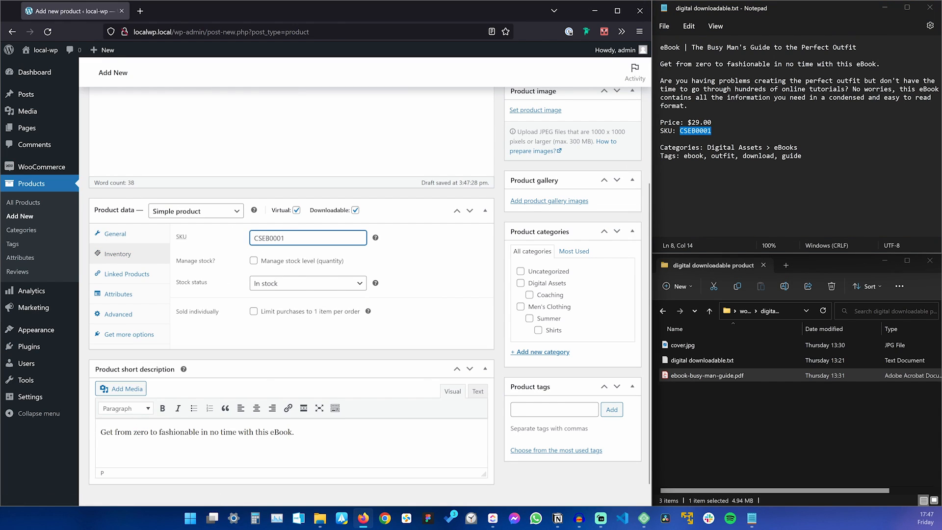
click(290, 308)
click(254, 311)
Create an eBooks category under Digital Assets and assign the product to both.
click(543, 353)
text(eBooks)
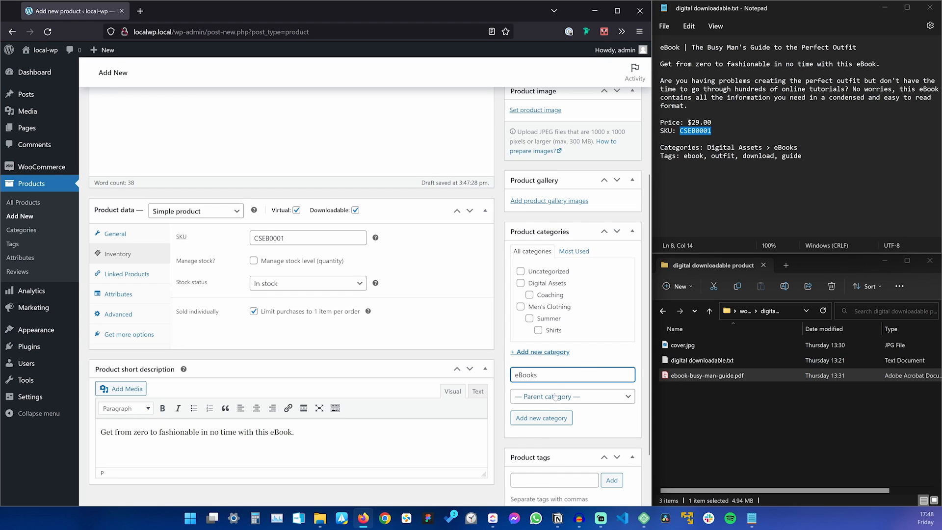
click(553, 397)
click(548, 428)
click(548, 420)
click(521, 271)
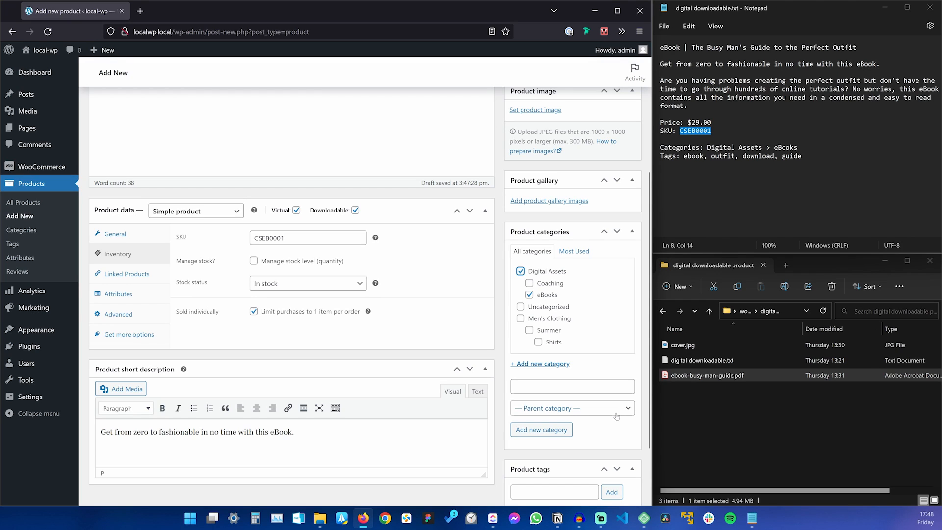
Add the tags ebook, outfit, download and guide from the notes.
drag(684, 155, 801, 156)
key(ctrl+c)
scroll(554, 417, down, 2)
click(554, 410)
key(ctrl+v)
key(Return)
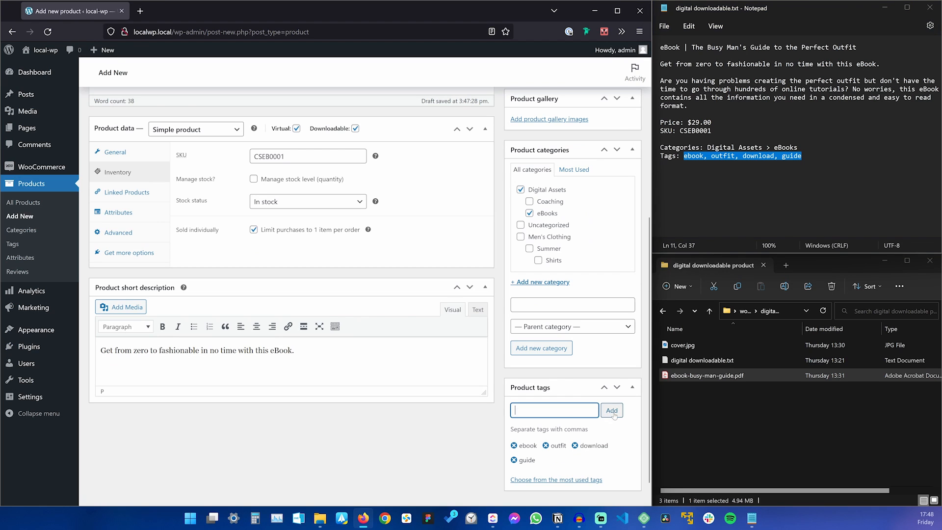
scroll(569, 404, up, 6)
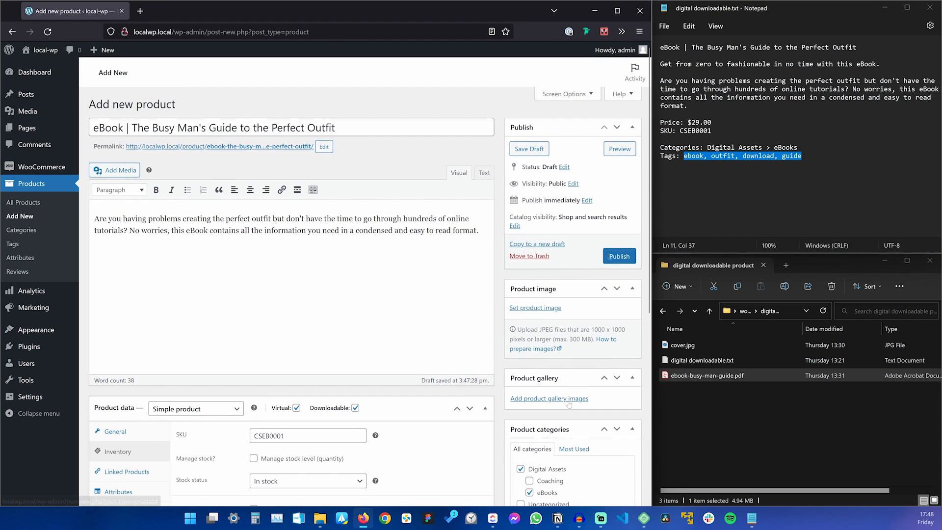
Upload cover.jpg as the eBook's product image, then view the published product page.
click(544, 308)
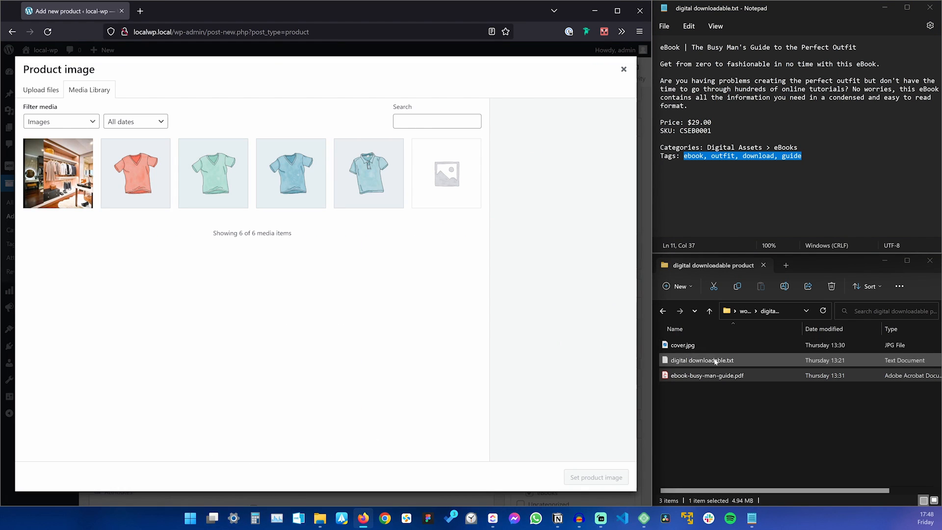
drag(682, 345, 287, 298)
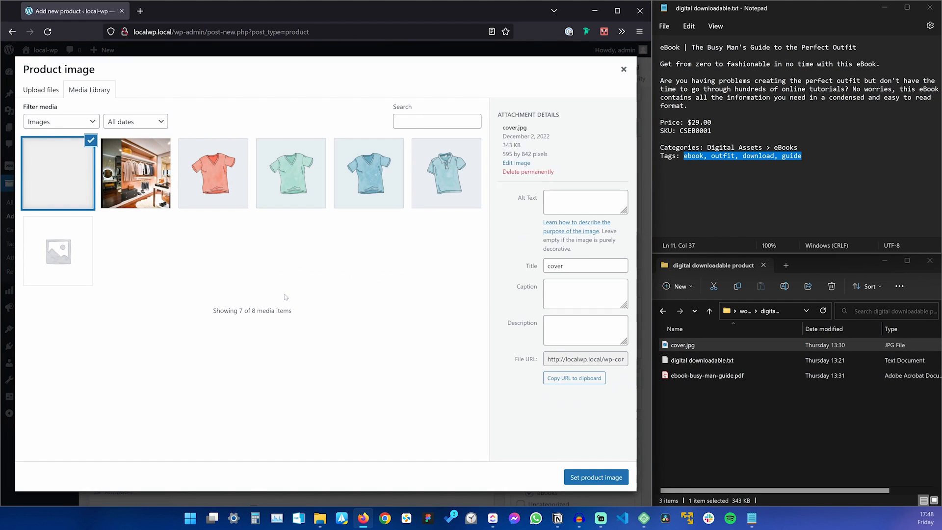
click(596, 477)
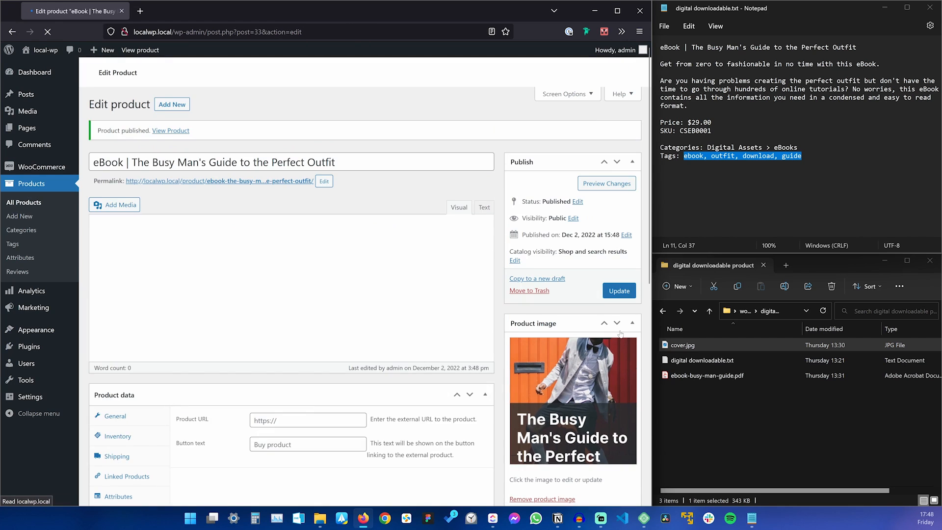
click(171, 130)
Add the eBook to the cart and confirm both items total $128.00.
scroll(420, 227, down, 4)
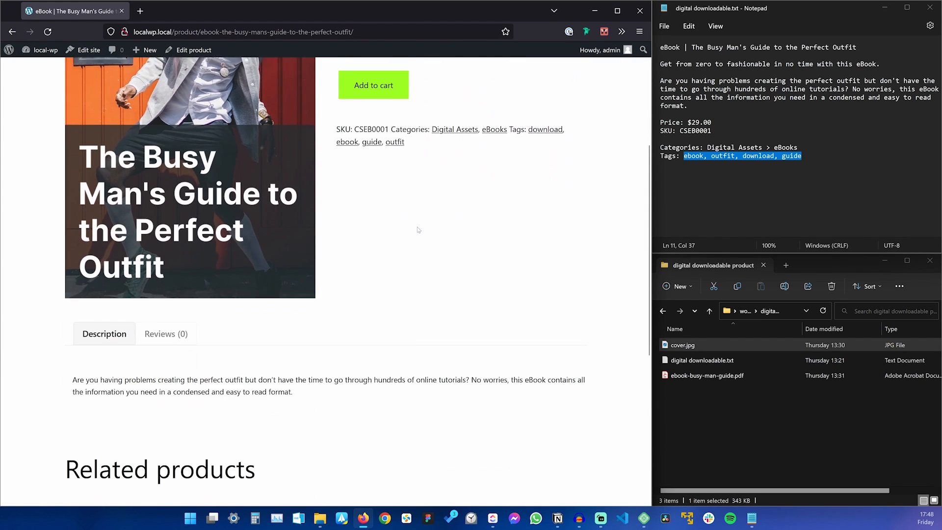
scroll(421, 229, up, 5)
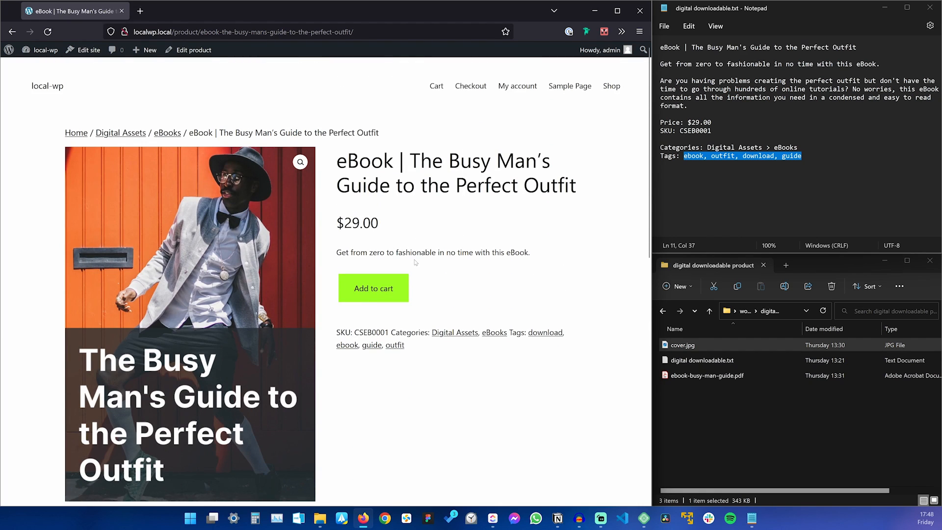
click(377, 289)
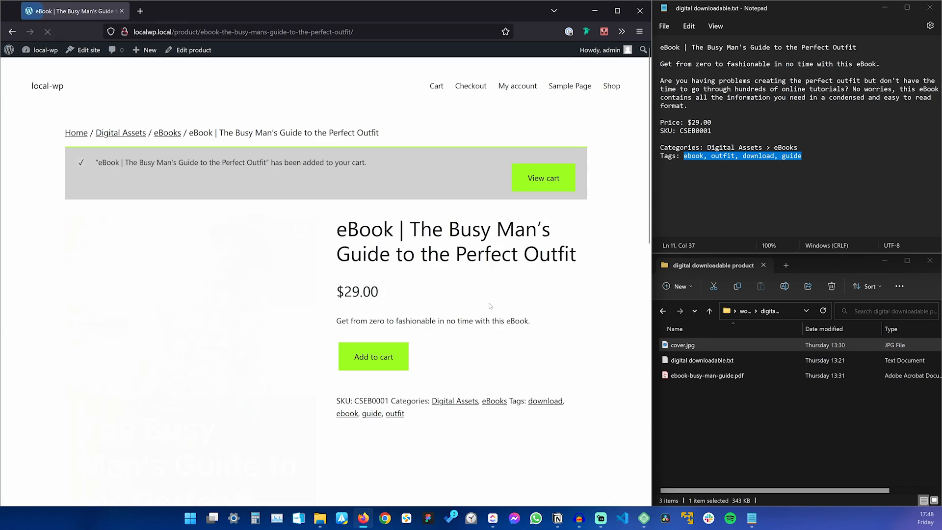
click(533, 177)
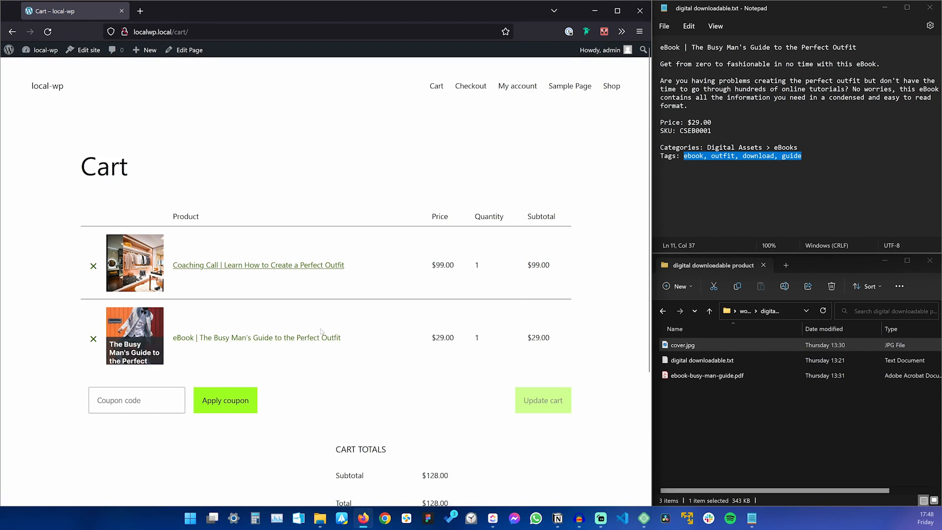
scroll(349, 359, down, 4)
scroll(350, 359, up, 4)
Check the account's Downloads list, then go back to the cart.
click(509, 86)
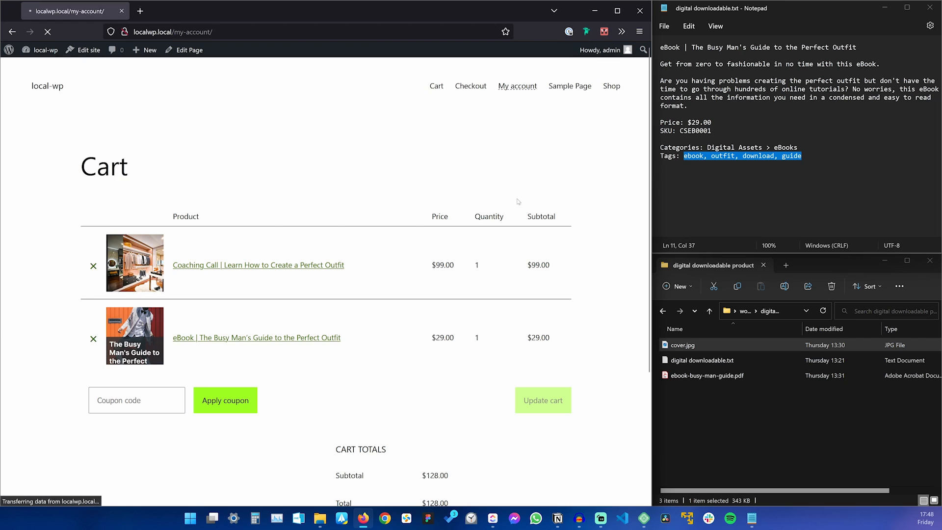
click(96, 270)
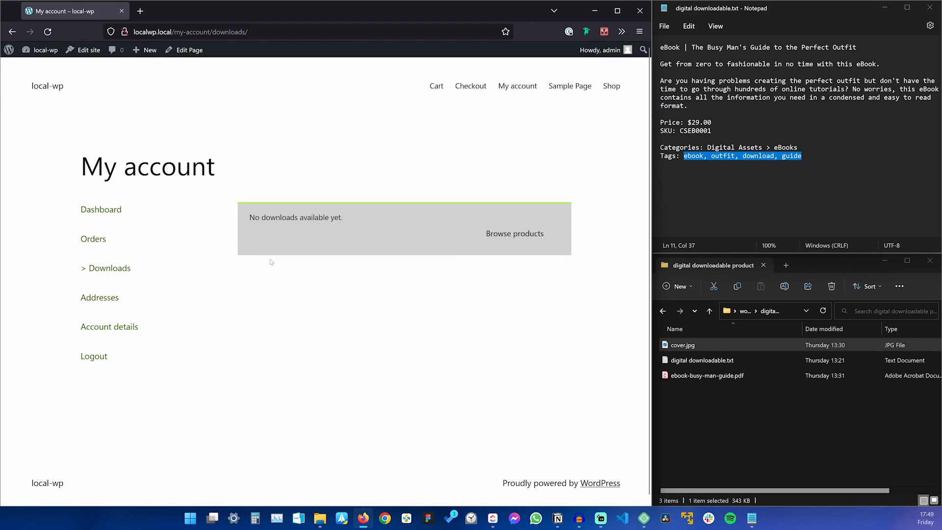
click(440, 85)
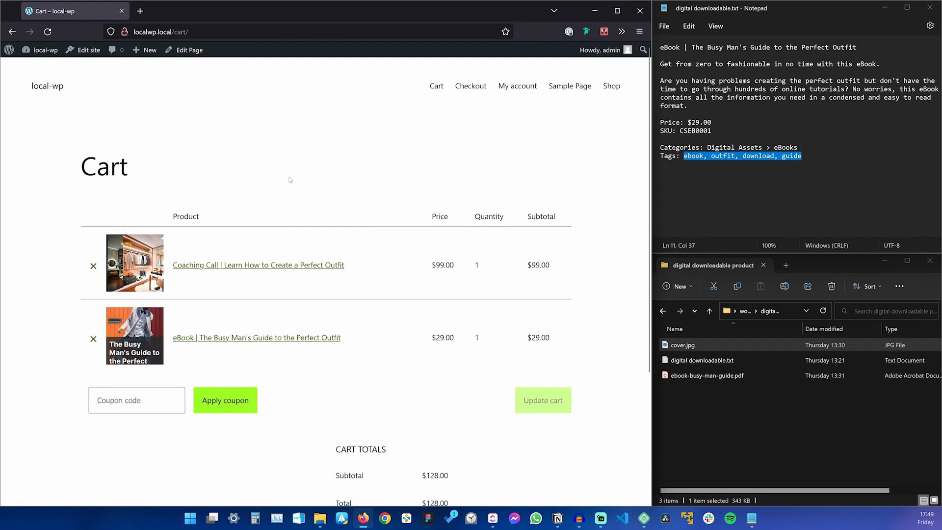
Start a blank new product and open external.txt from the external product folder in Notepad.
mouse_move(147, 50)
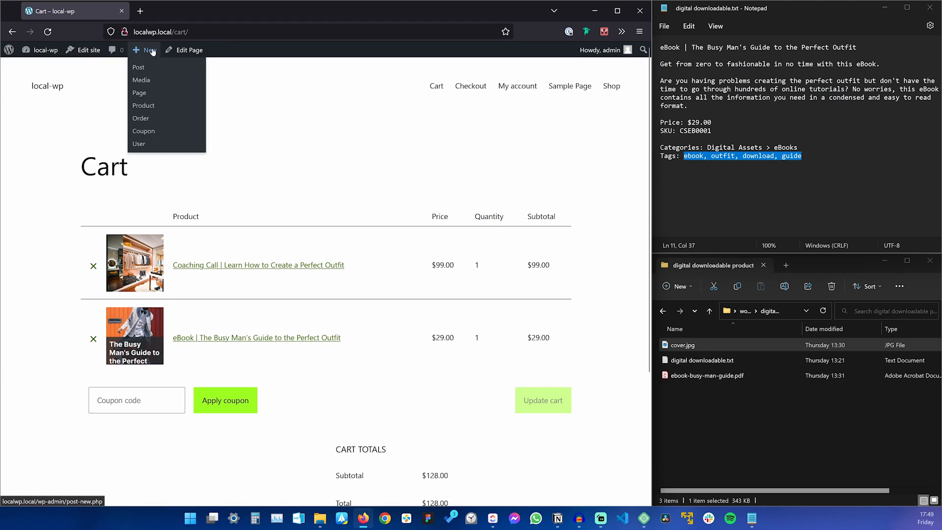
click(147, 105)
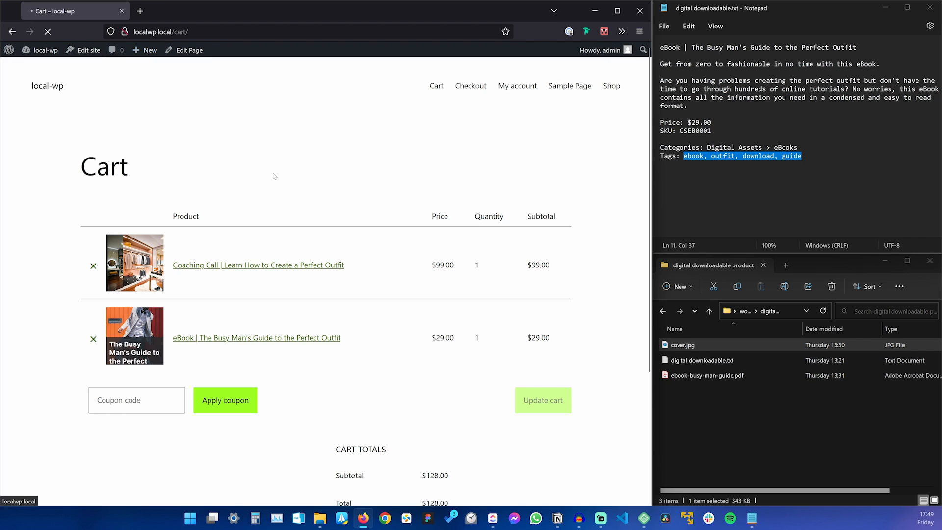
click(782, 434)
key(alt+Up)
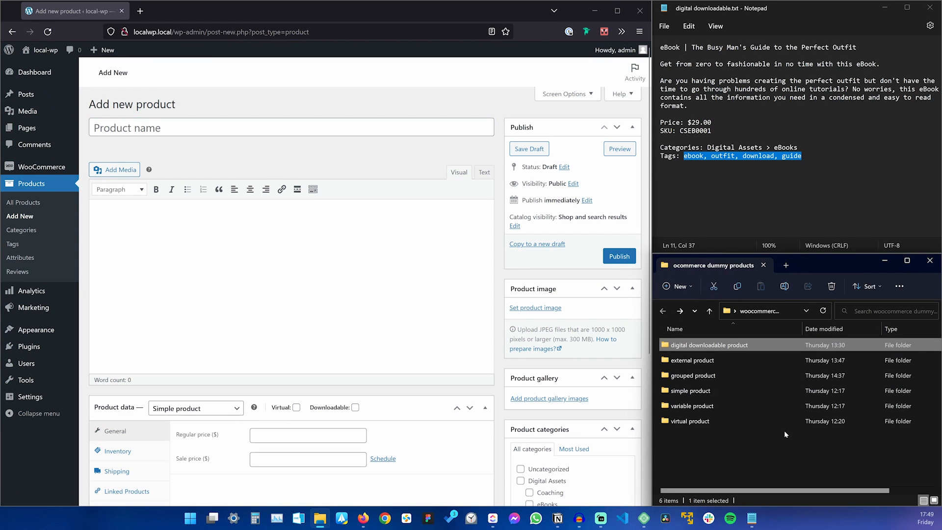
double_click(714, 361)
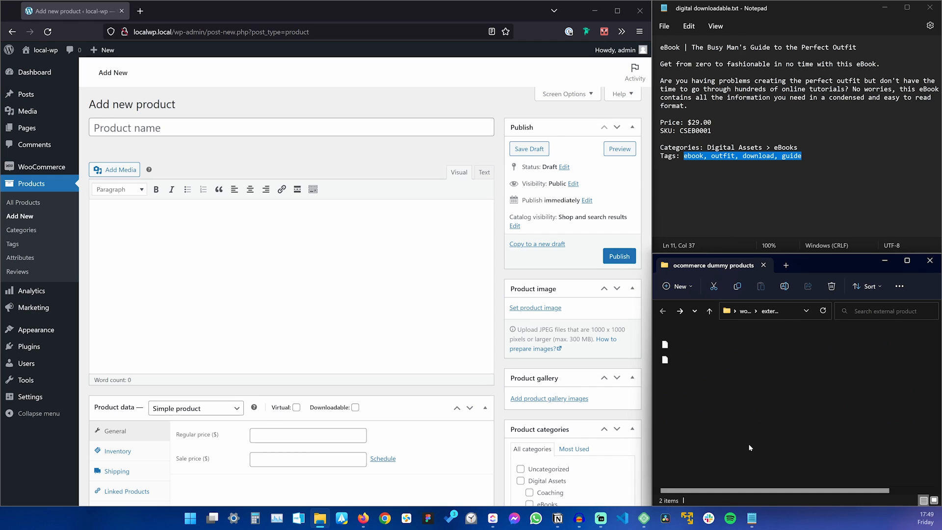
click(685, 351)
drag(773, 143, 773, 144)
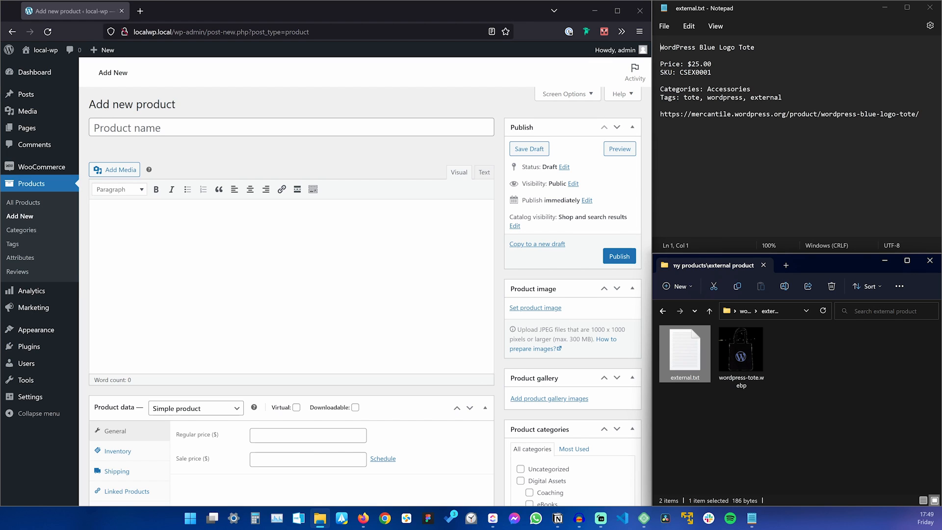
Load the tote's store URL from the notes in a new tab, then return to the product form.
triple_click(785, 114)
key(ctrl+c)
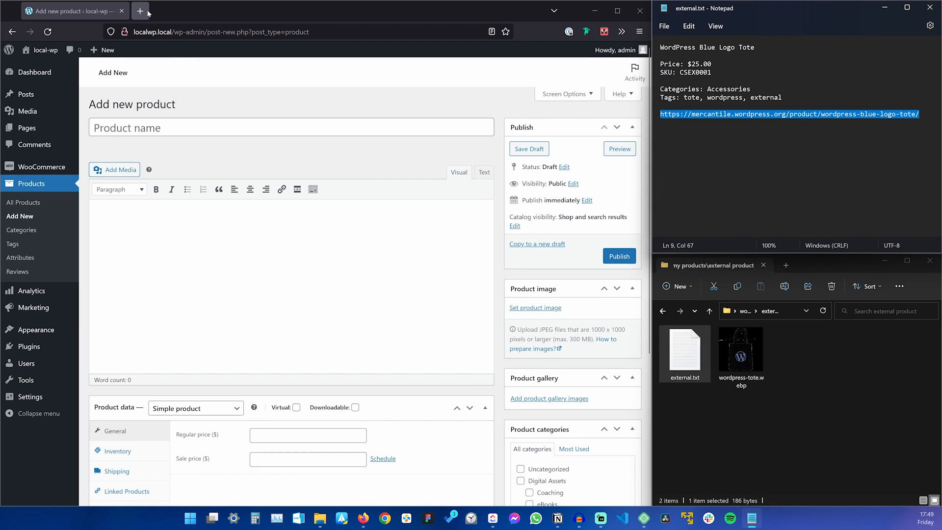
click(141, 11)
key(ctrl+v)
key(Return)
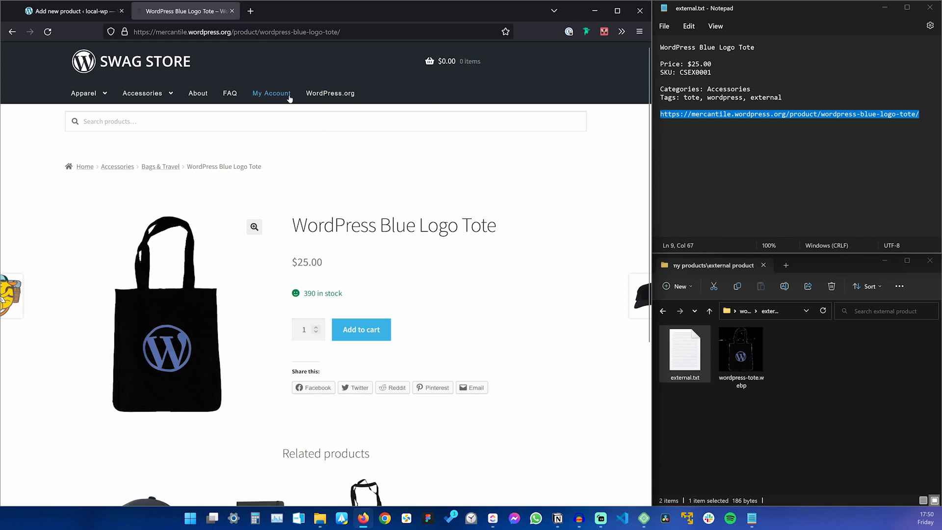
click(74, 11)
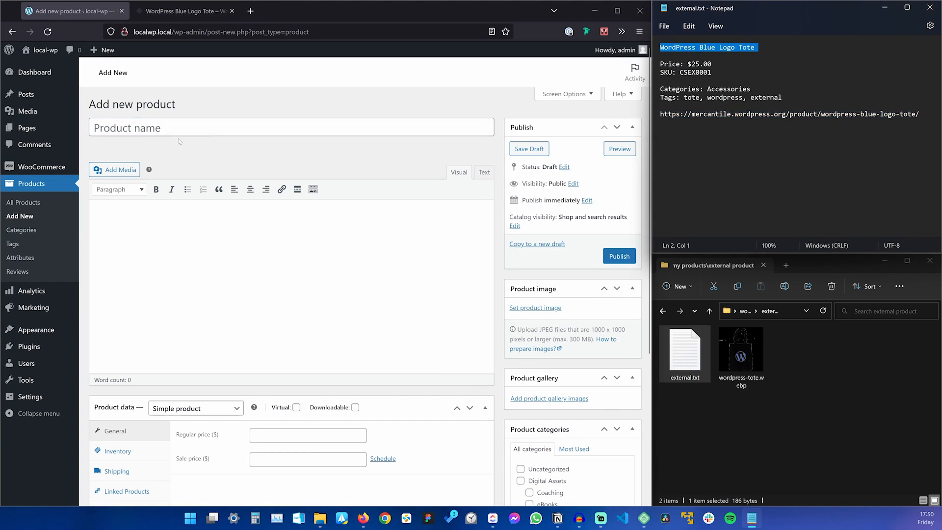
Name the product 'WordPress Blue Logo Tote' and make it an External/Affiliate product.
key(ctrl+c)
key(alt+Tab)
key(ctrl+v)
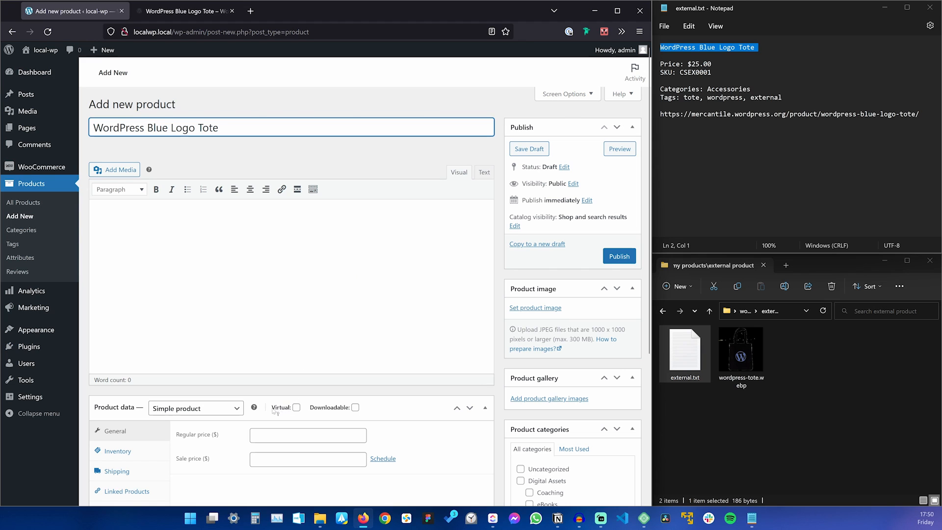
click(200, 408)
click(206, 462)
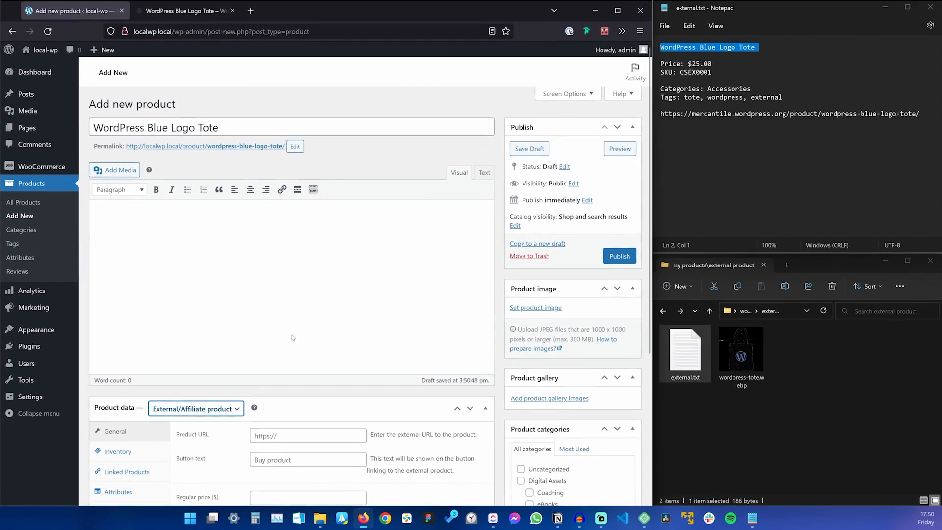
Set the tote's original store page URL as the Product URL.
scroll(295, 295, down, 3)
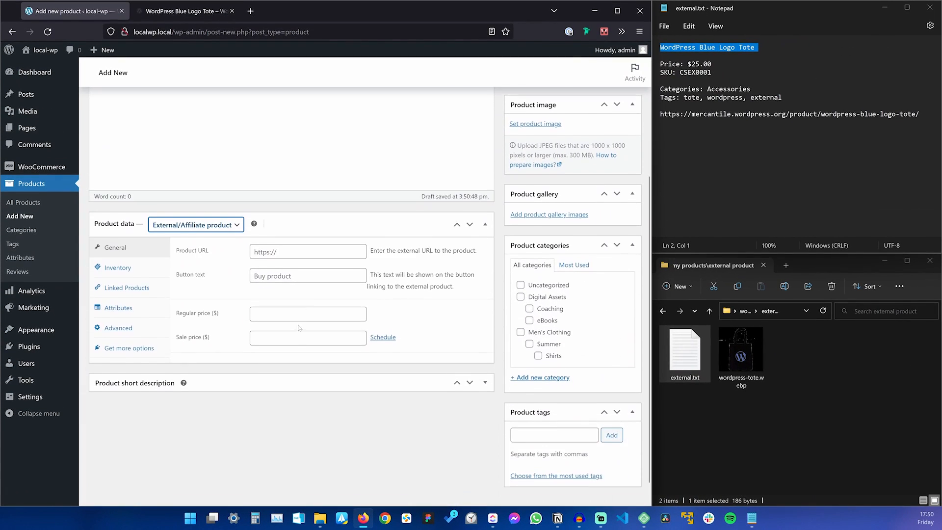
scroll(299, 328, down, 1)
click(255, 226)
key(ctrl+v)
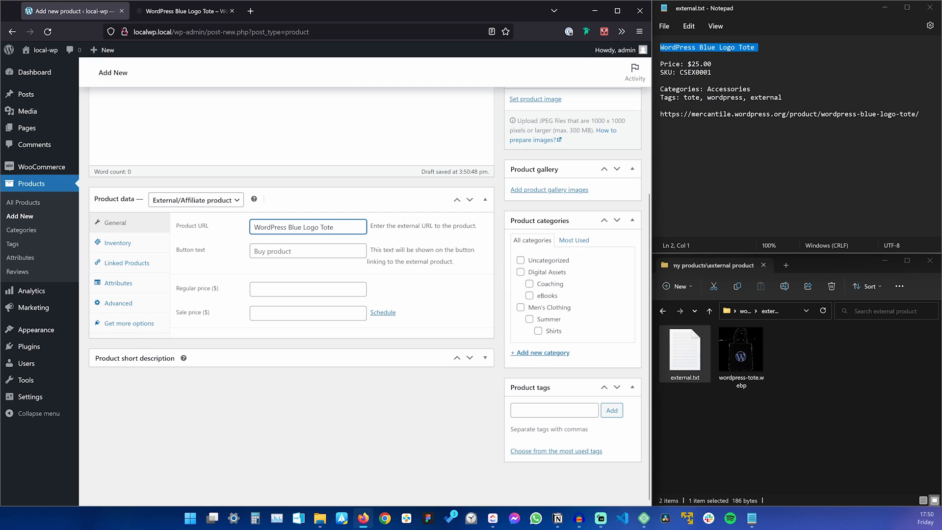
triple_click(750, 114)
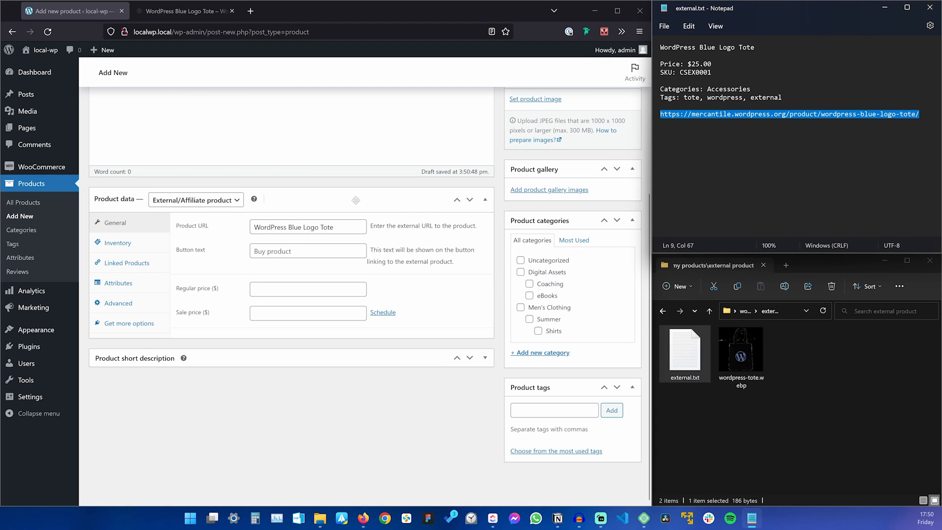
triple_click(308, 227)
key(ctrl+v)
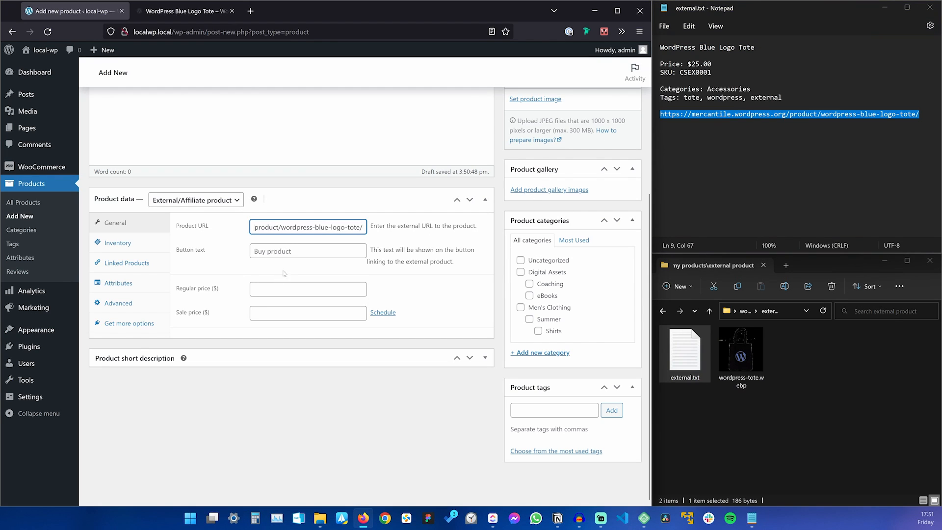
Enter regular price 25 and SKU CSEX0001.
key(Tab)
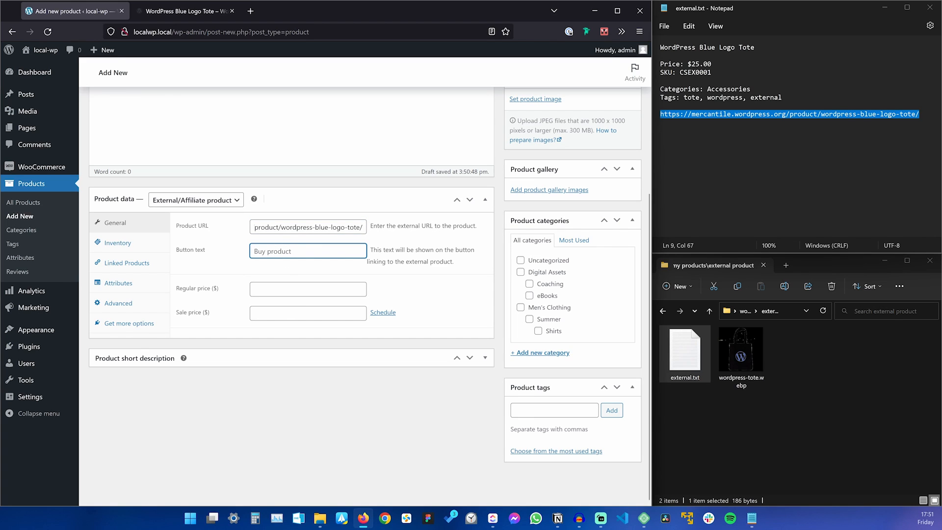
key(Tab)
text(25)
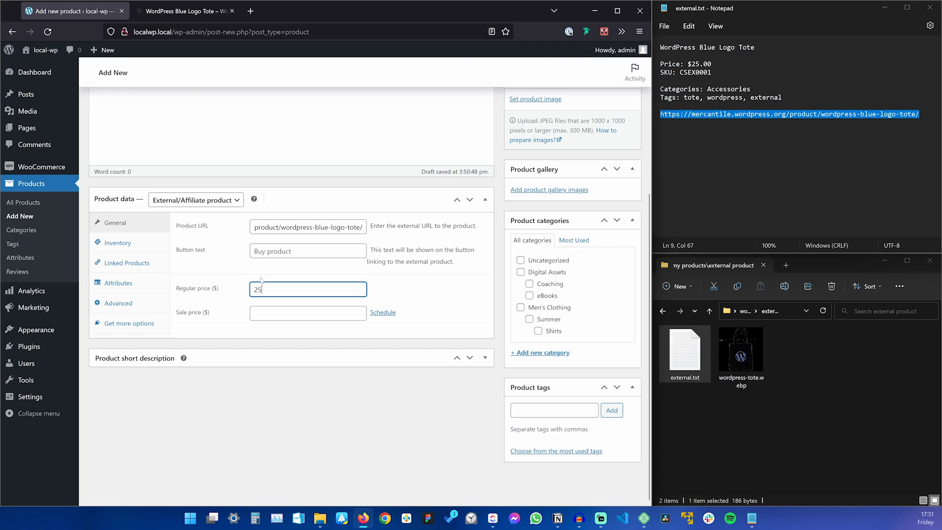
click(147, 248)
double_click(695, 72)
key(ctrl+c)
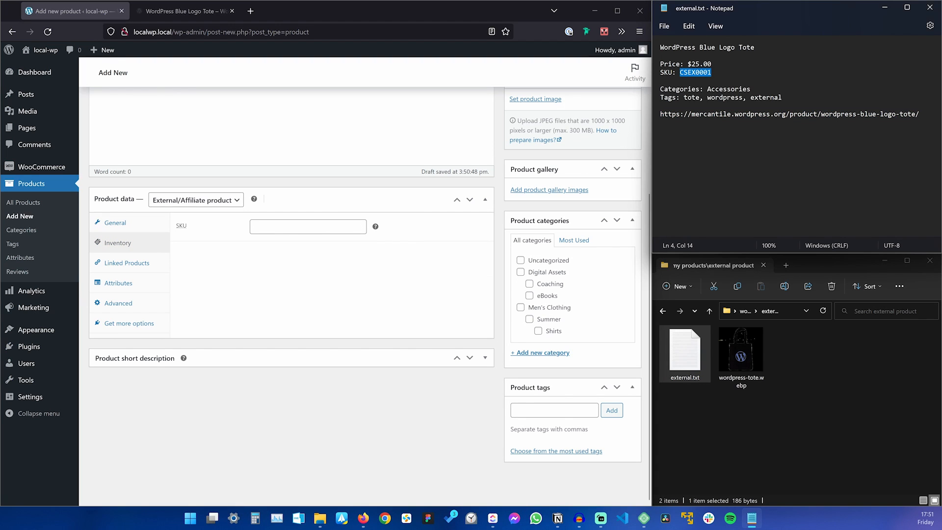
click(318, 227)
key(ctrl+v)
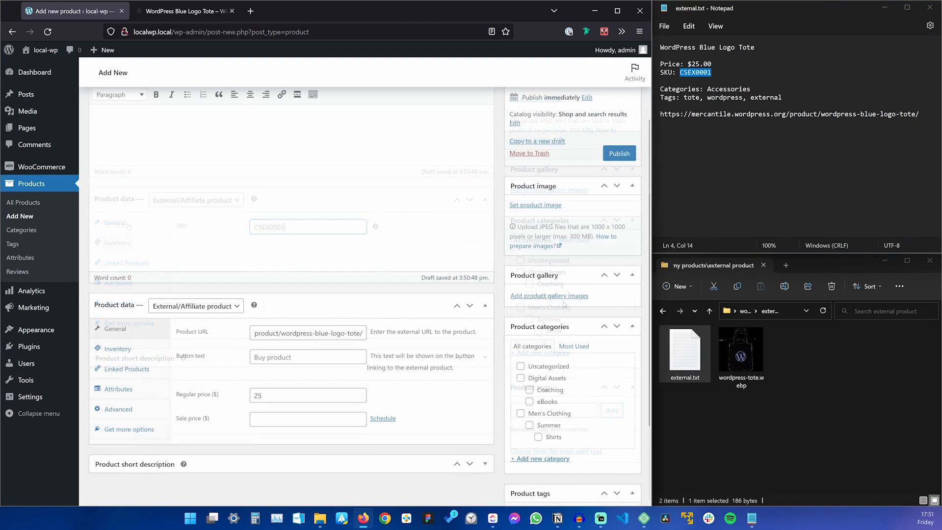
scroll(291, 275, up, 1)
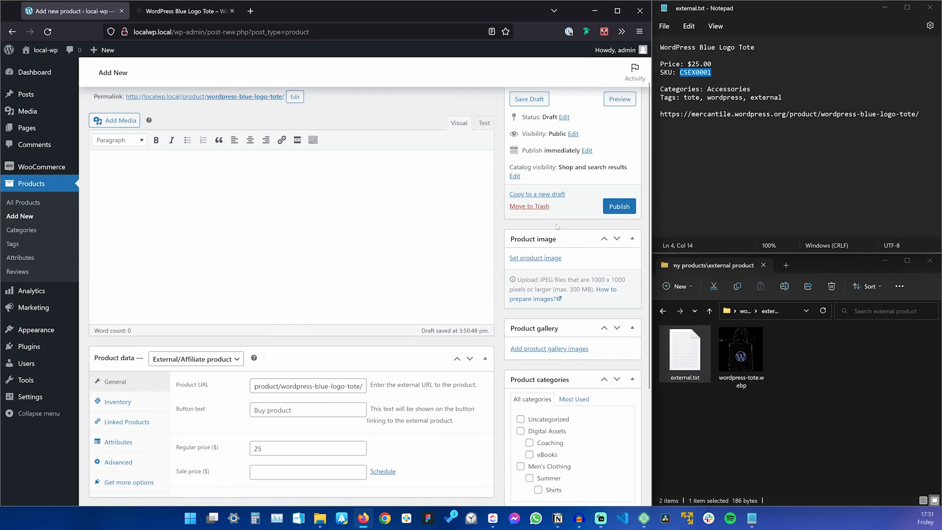
Upload wordpress-tote.webp and set it as the product image.
click(539, 257)
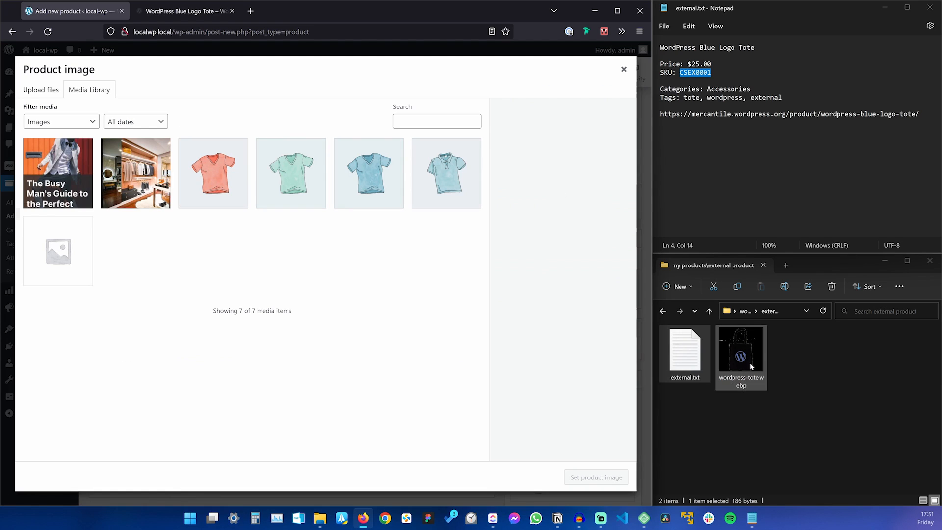
drag(749, 364, 273, 294)
drag(273, 293, 273, 295)
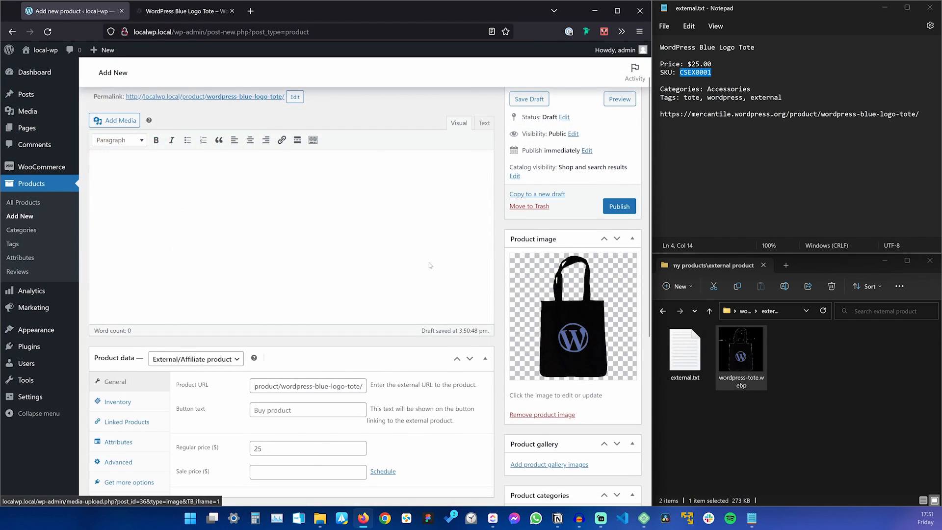
scroll(430, 265, down, 5)
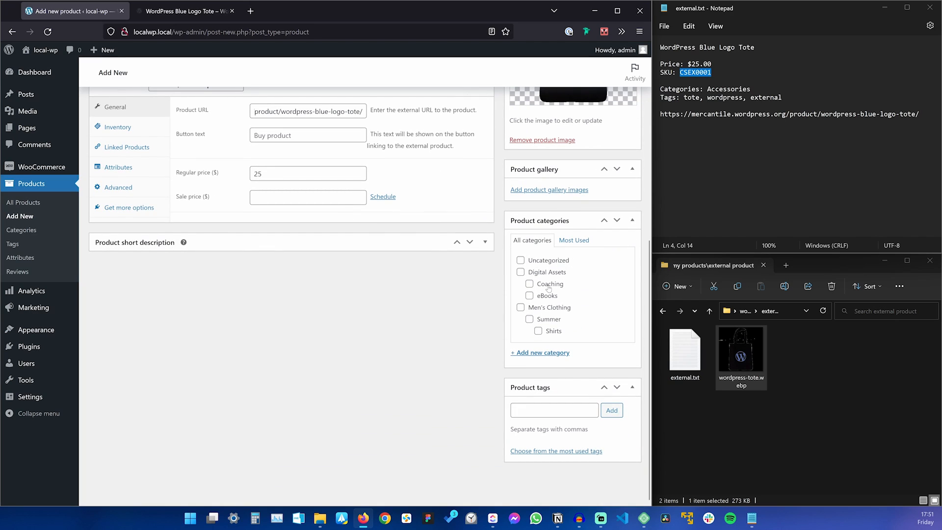
Create and tick an Accessories category and add tags tote, wordpress and external.
click(547, 352)
text(Accessories)
key(Return)
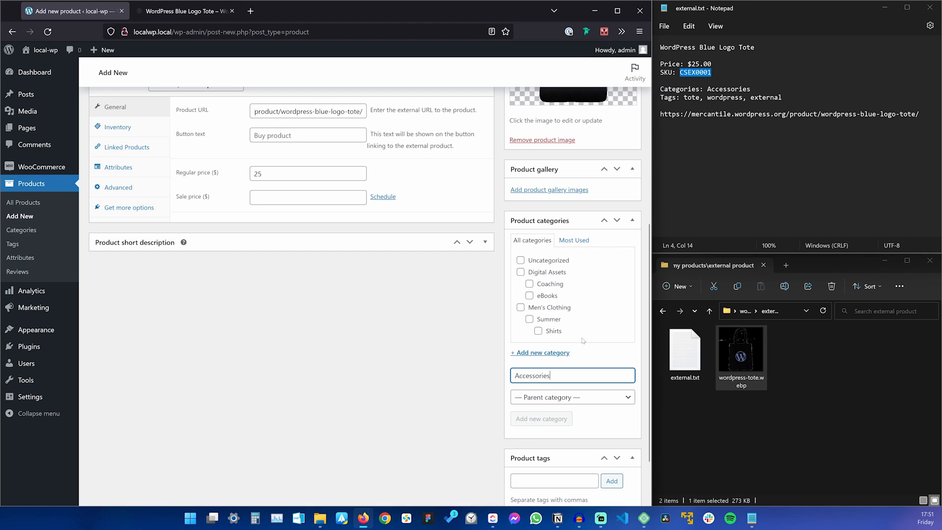
drag(680, 97, 788, 102)
scroll(529, 433, down, 2)
drag(529, 434, 554, 411)
drag(741, 349, 557, 368)
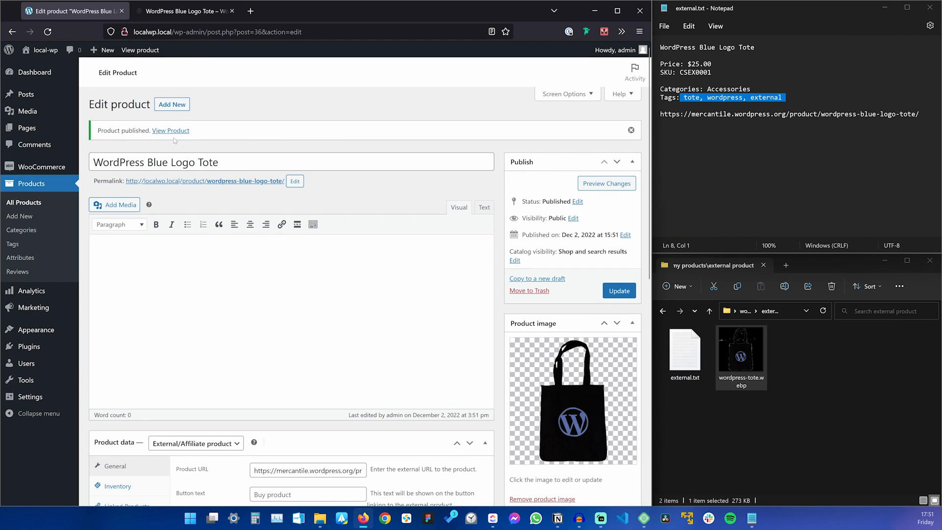
View the live tote page and its Accessories category, then follow Buy product to the Swag Store.
click(171, 130)
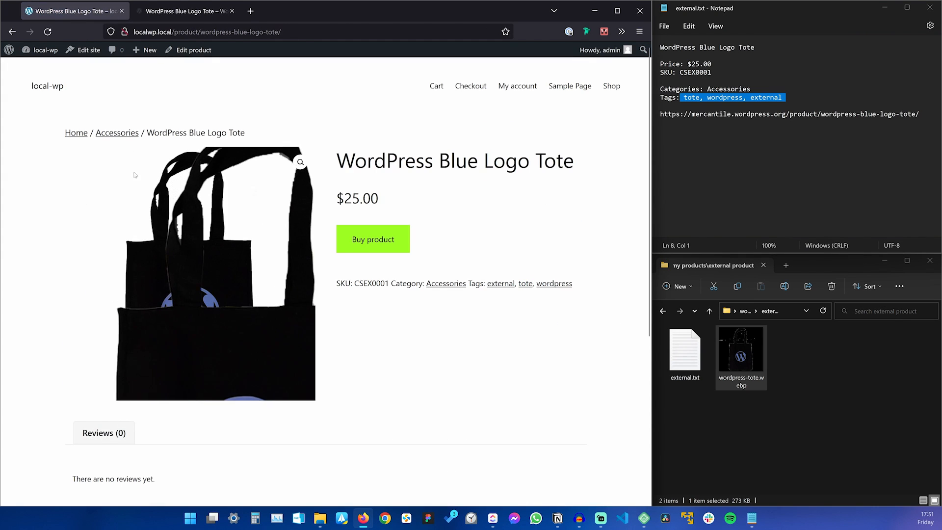
click(113, 134)
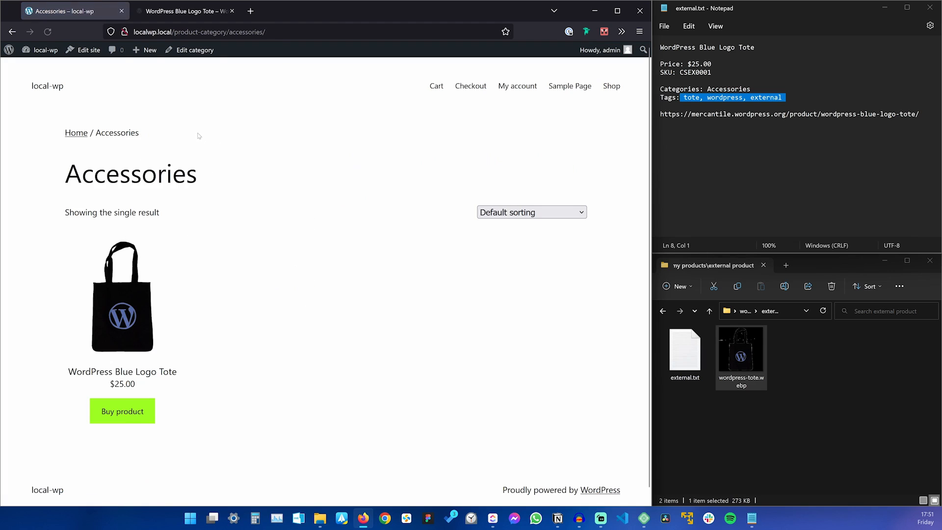
click(129, 415)
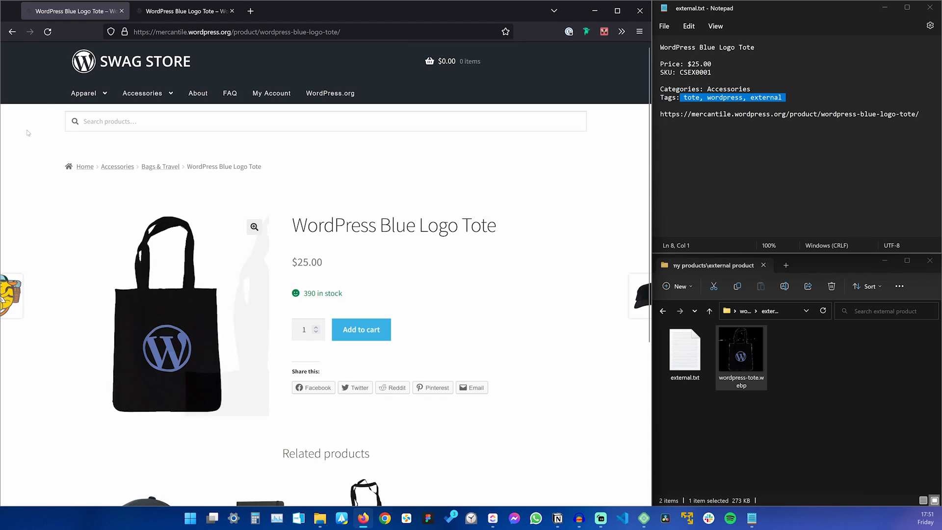
click(232, 11)
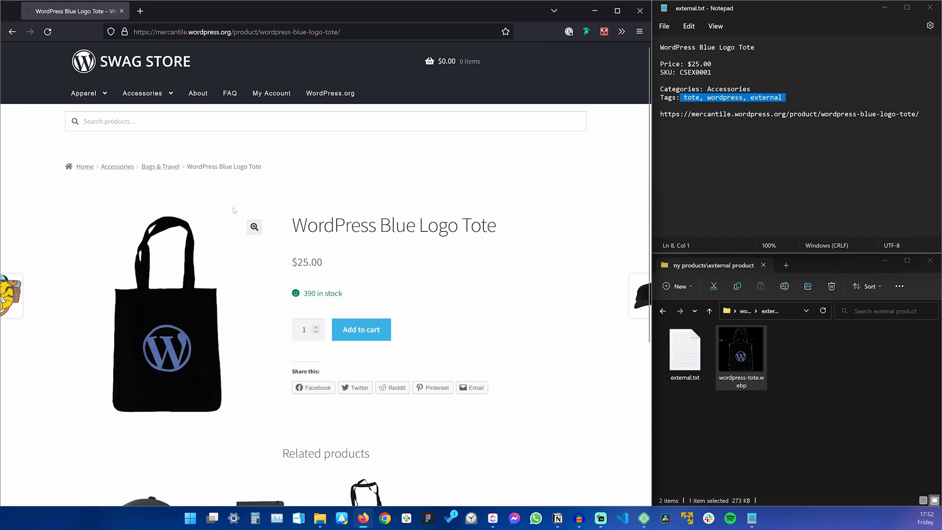
From the Accessories page, reopen the tote and confirm its purchase link reaches the external store.
key(alt+Left)
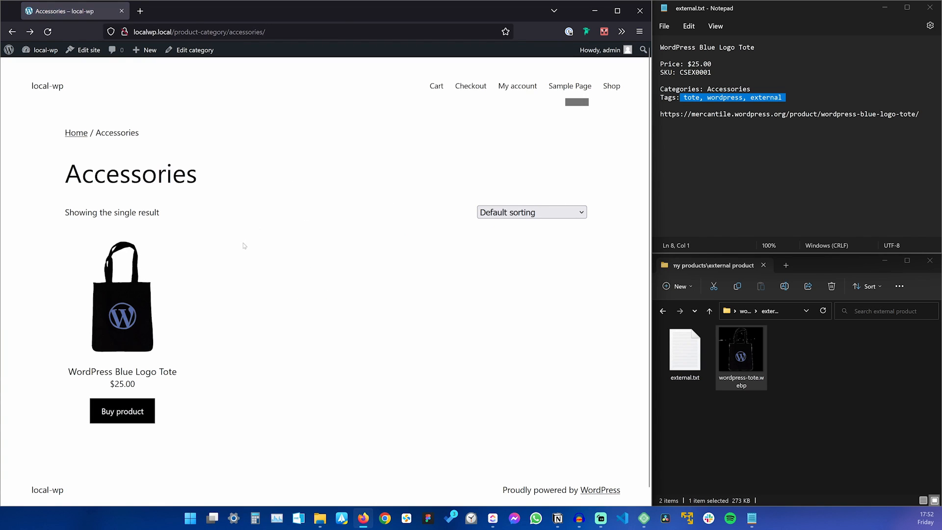
click(128, 320)
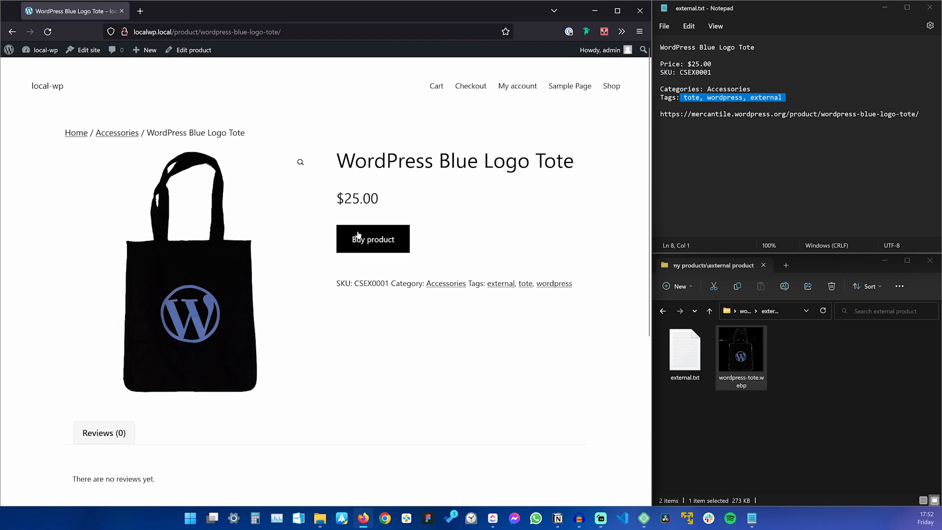
click(367, 243)
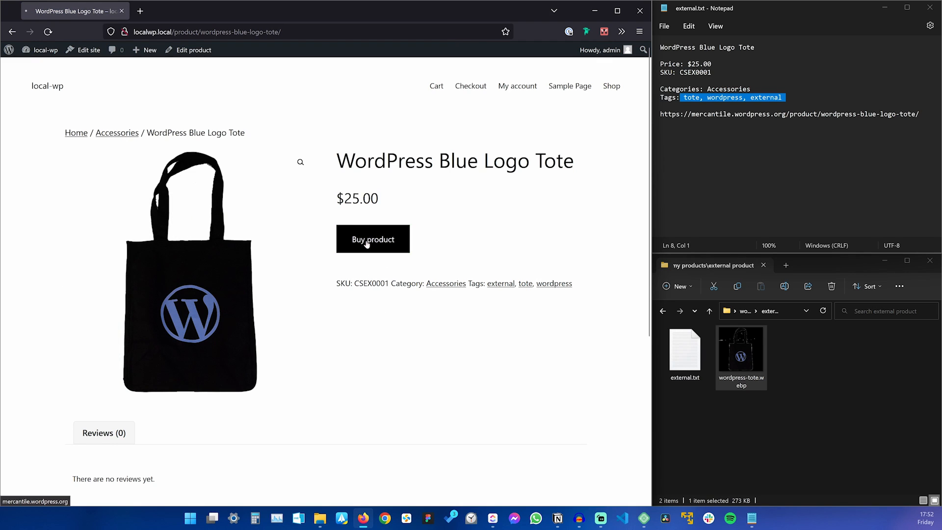
key(alt+Left)
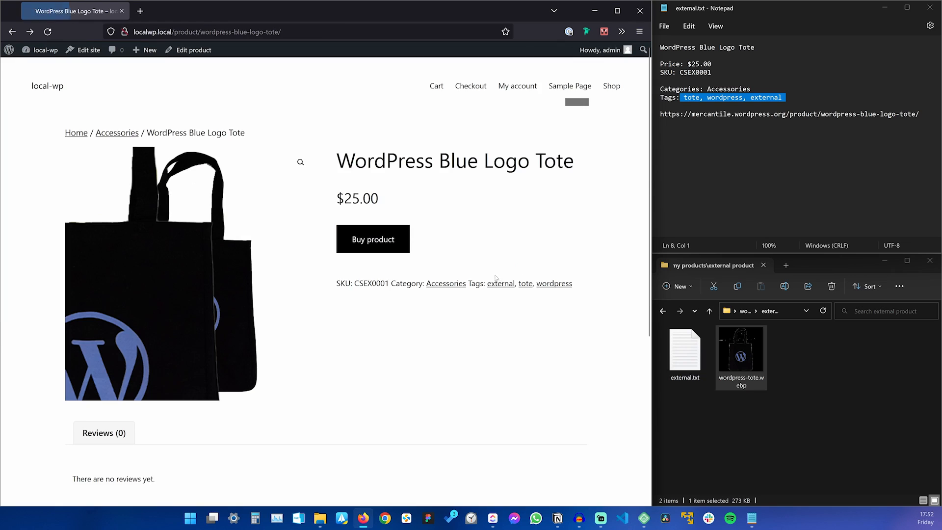
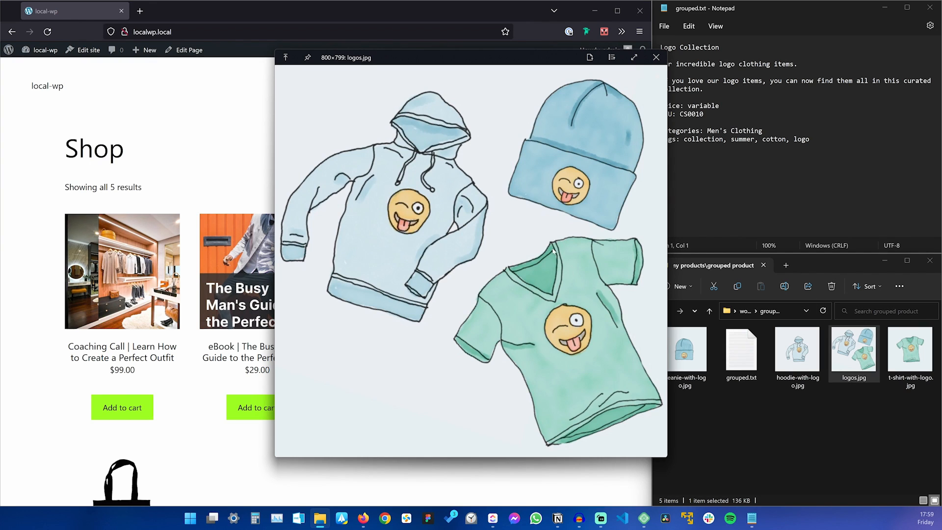
Close the logos image preview and bring the browser showing the 5-product shop forward.
key(Escape)
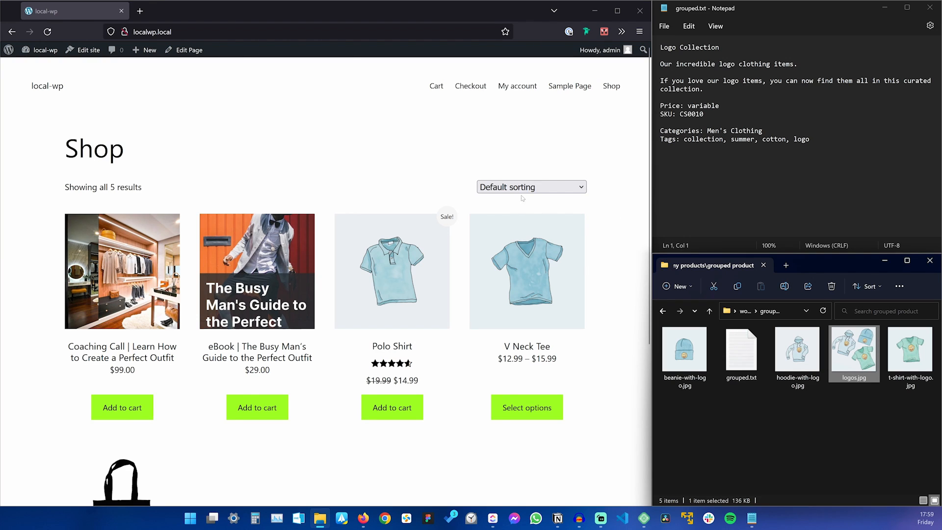
click(155, 66)
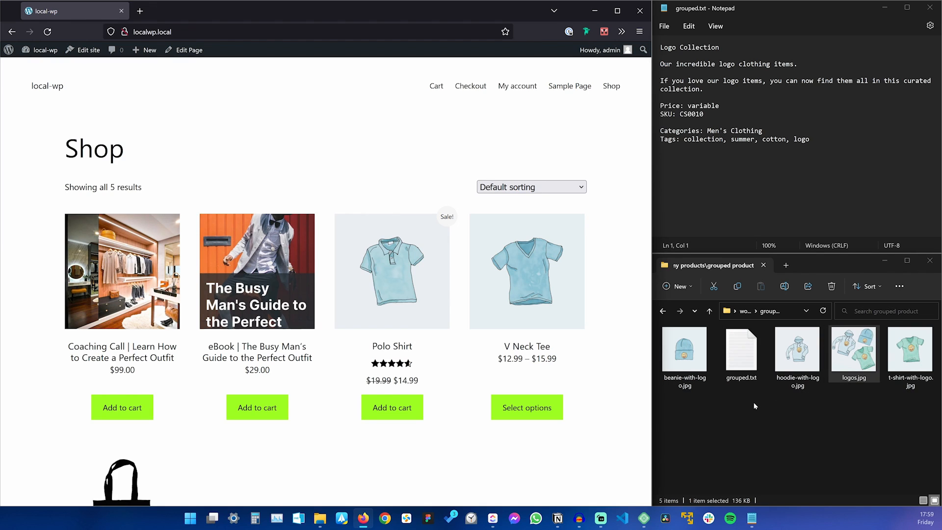
Create a new product named 'Beanie with logo' with regular price 10.
mouse_move(151, 49)
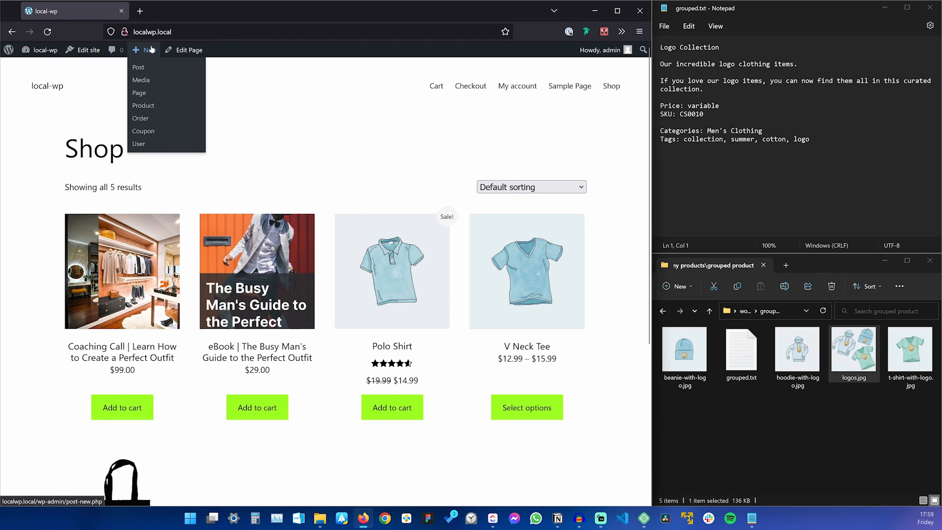
click(162, 107)
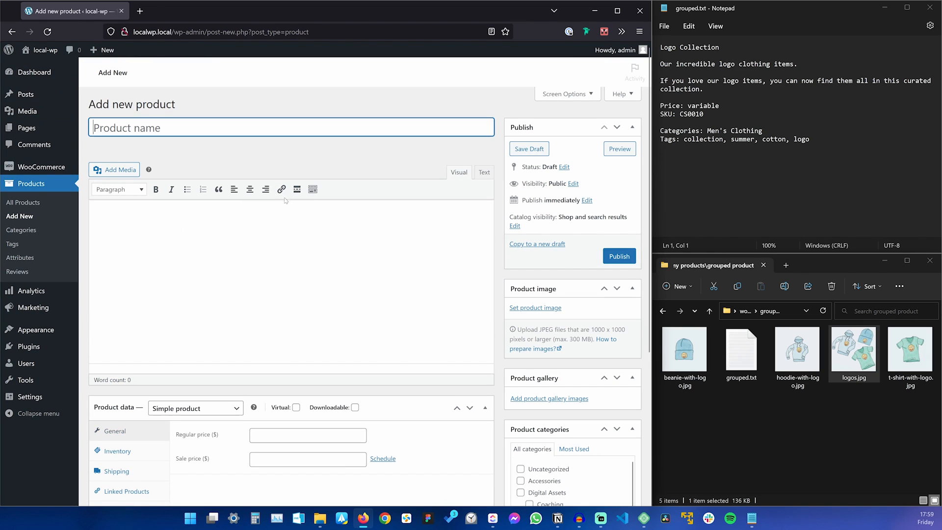
text(Beanie with logo)
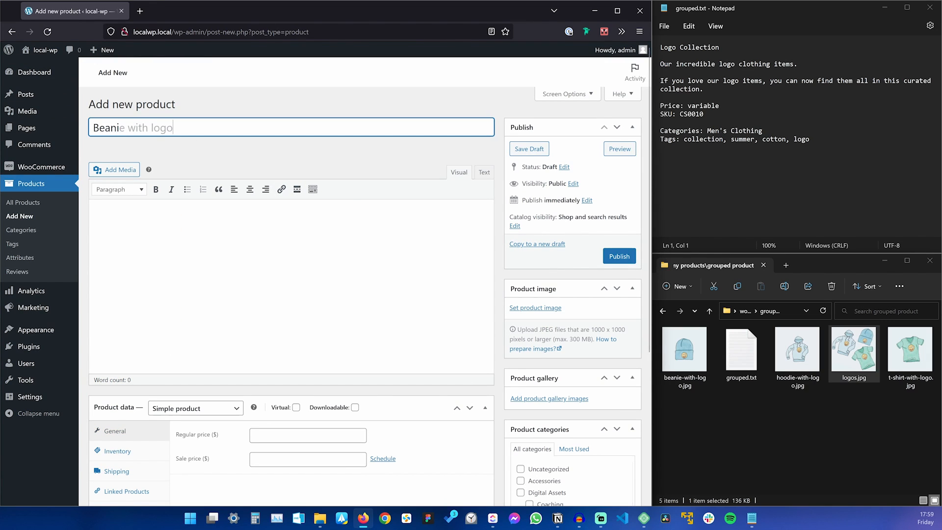
scroll(289, 319, down, 3)
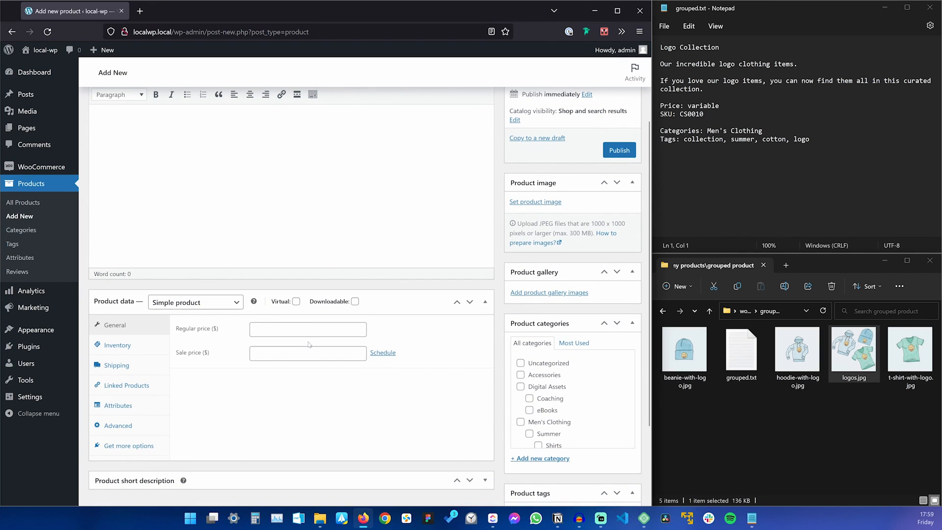
click(336, 330)
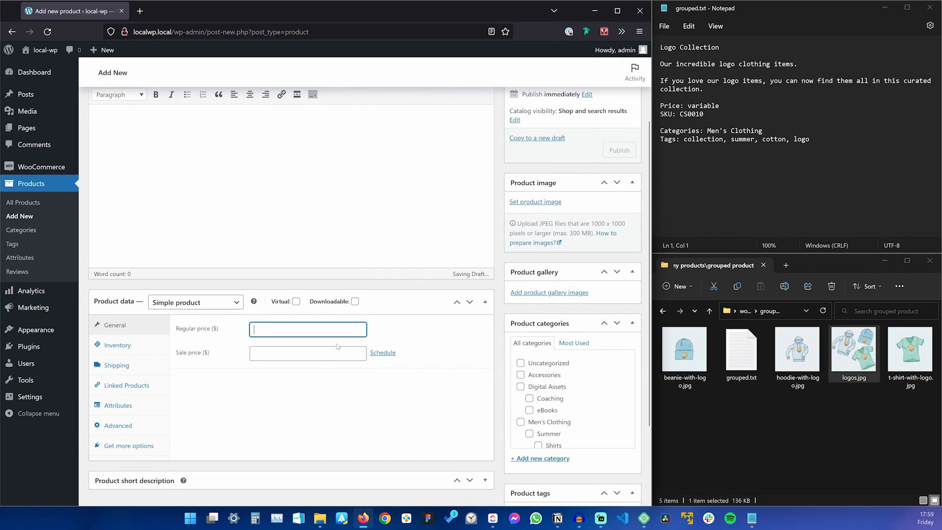
text(10)
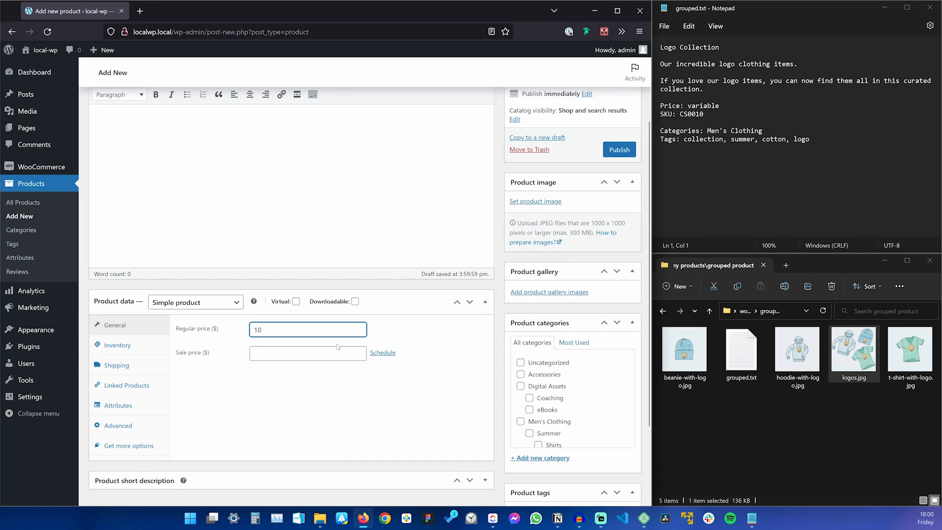
key(Tab)
Upload beanie-with-logo.jpg as its product image, publish it, and begin another product.
scroll(337, 358, down, 2)
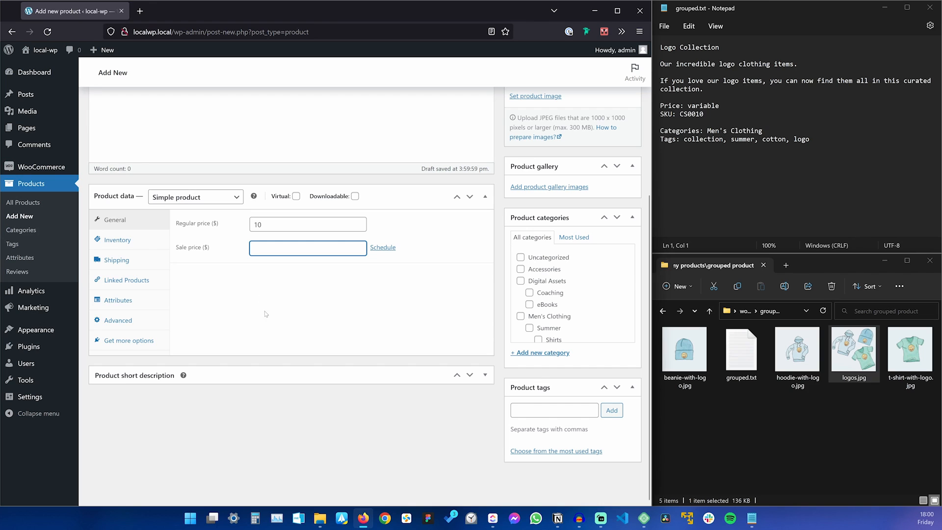
scroll(563, 352, down, 1)
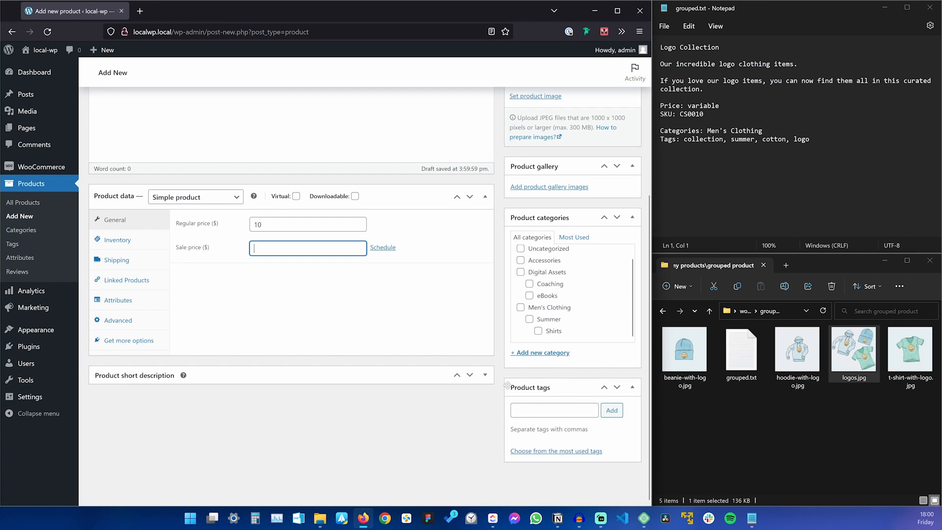
scroll(508, 380, up, 2)
click(535, 202)
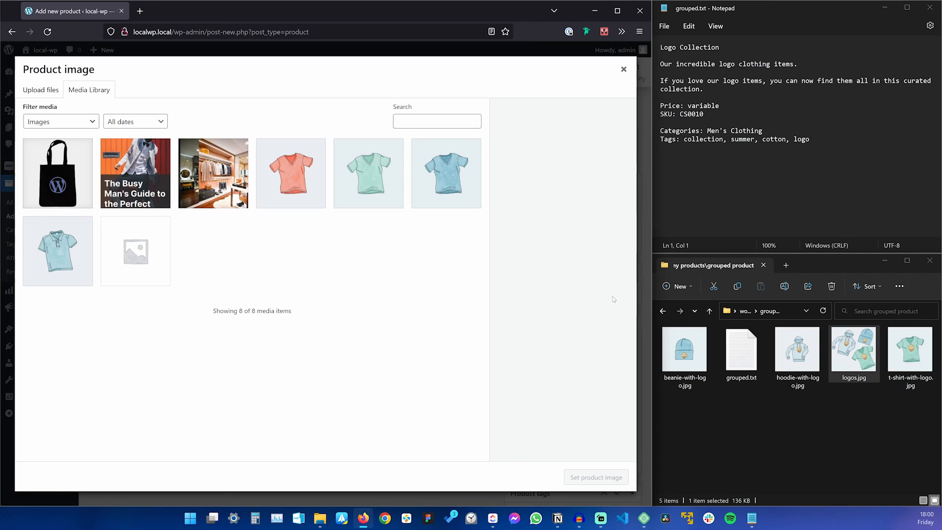
drag(684, 350, 406, 376)
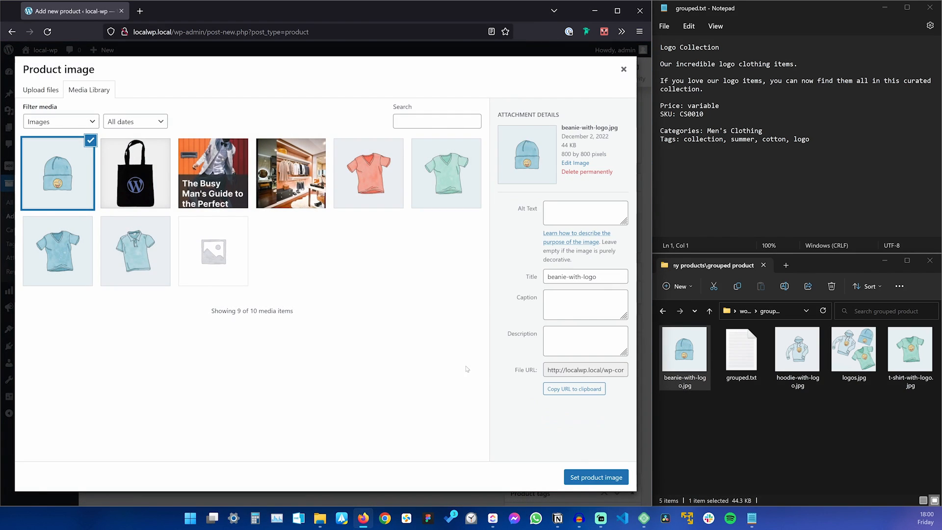
click(596, 477)
scroll(596, 477, up, 3)
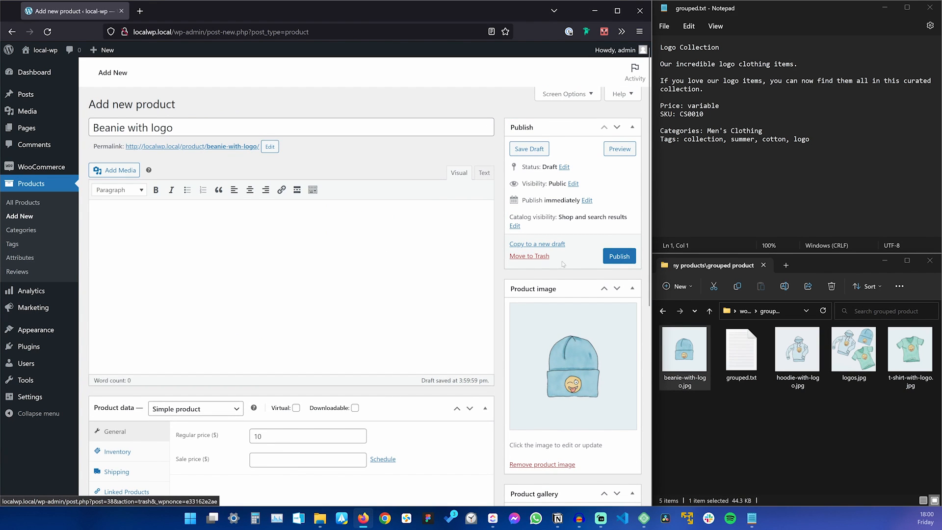
click(621, 257)
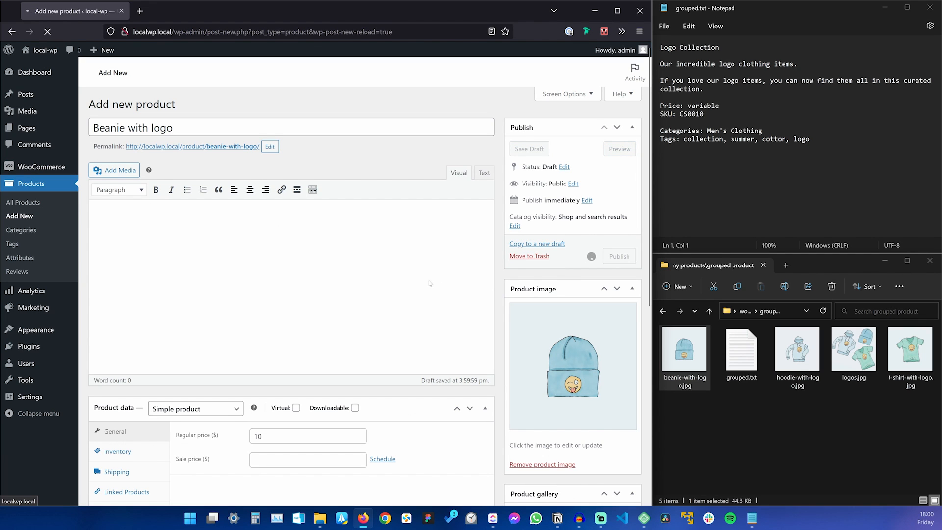
click(173, 104)
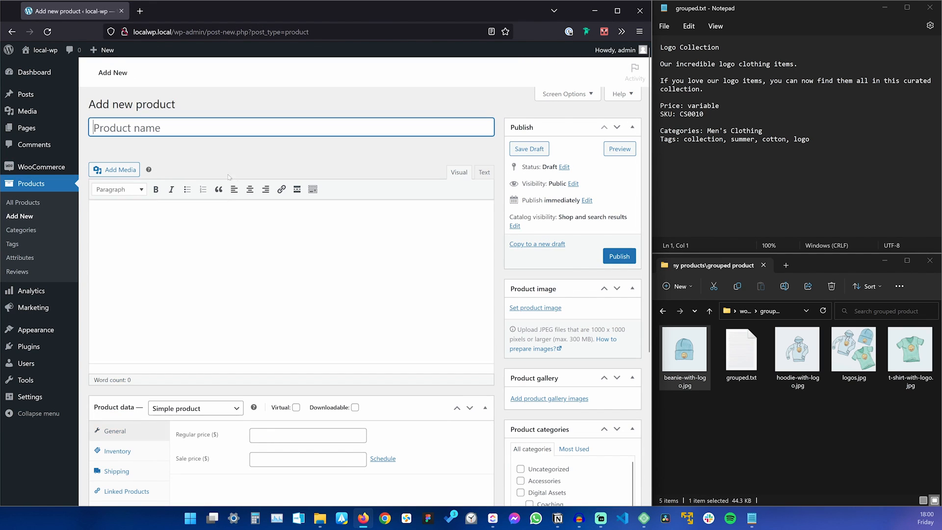
Name the product 'Hoodie with logo' and set its regular price to 15.
text(Hoodie with logo)
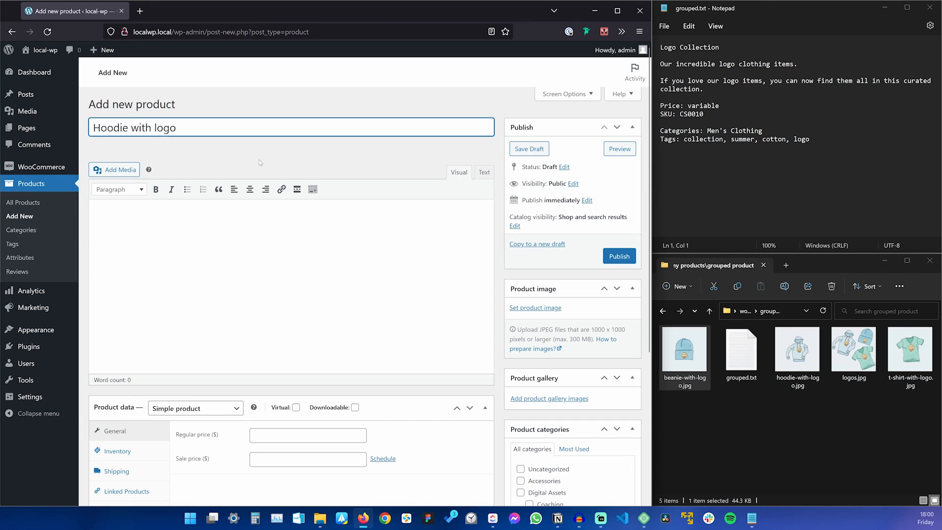
scroll(276, 164, down, 2)
click(307, 329)
text(10)
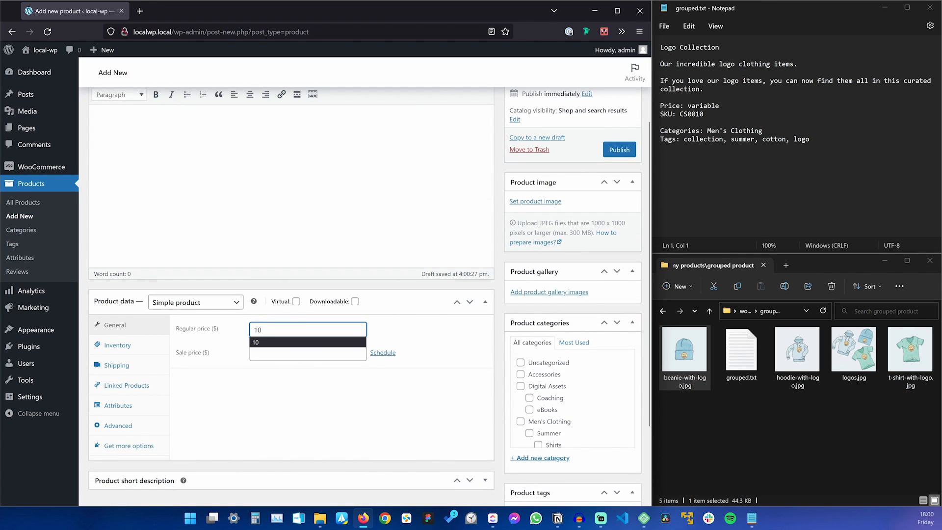
key(BackSpace)
text(5)
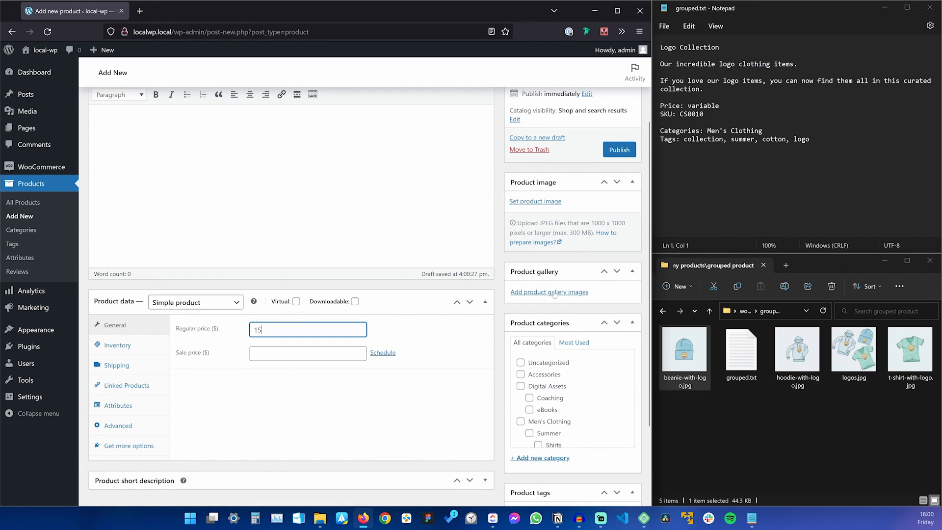
Upload hoodie-with-logo.jpg as the product image, publish it, and begin another product.
click(537, 203)
drag(796, 353, 349, 402)
scroll(292, 305, down, 5)
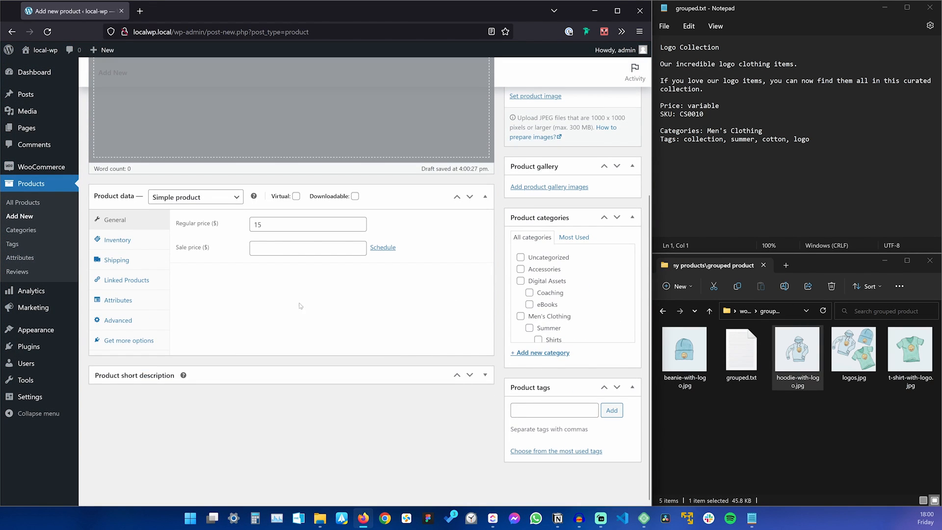
scroll(300, 306, up, 5)
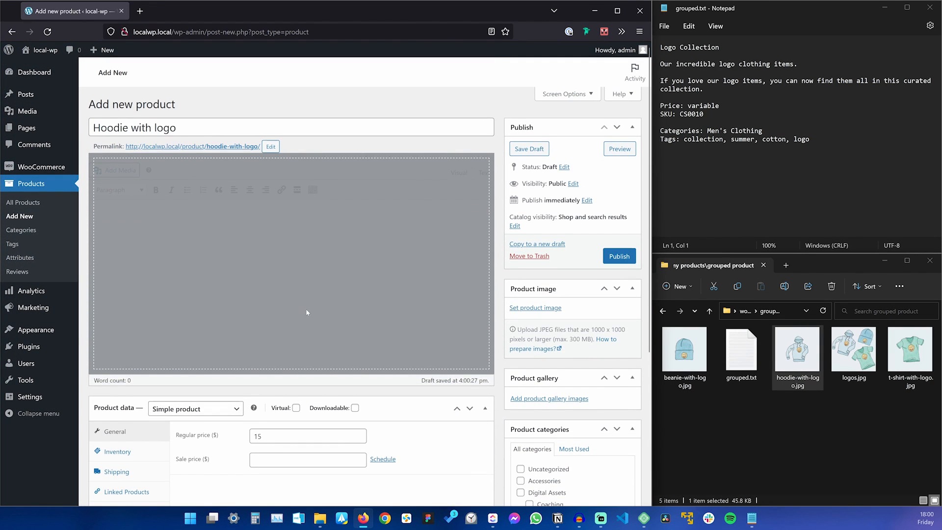
click(530, 308)
drag(439, 305, 385, 309)
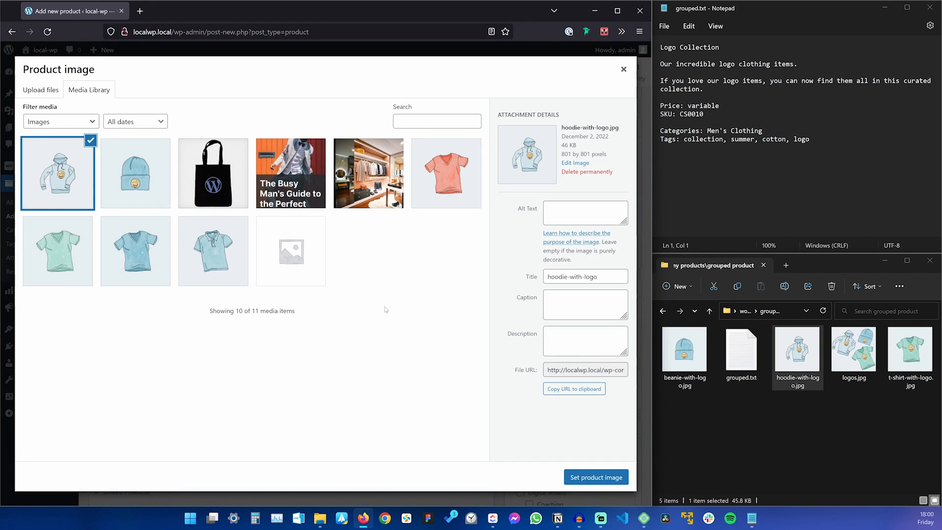
click(615, 479)
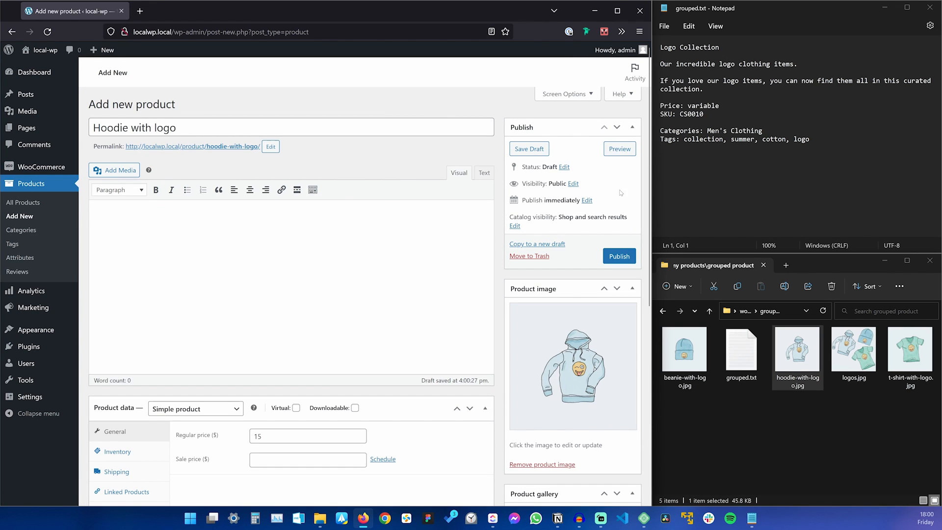
click(620, 257)
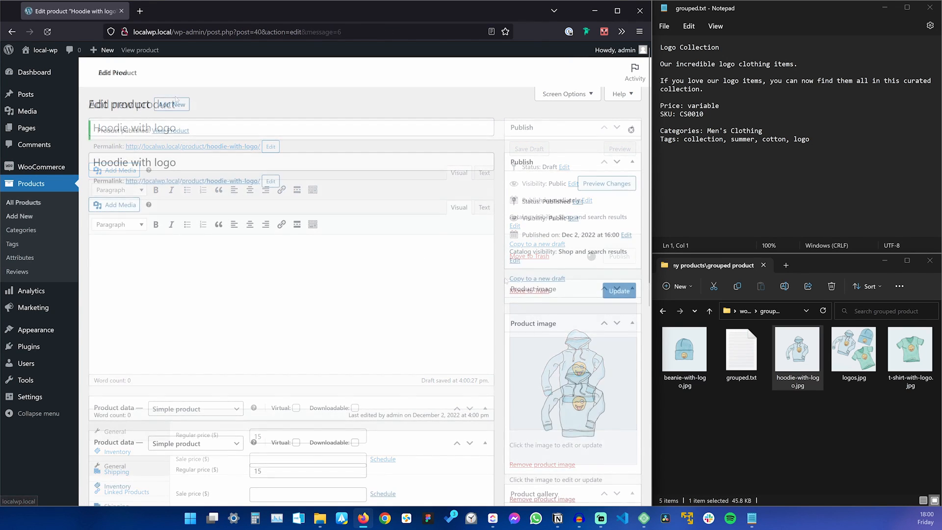
click(182, 106)
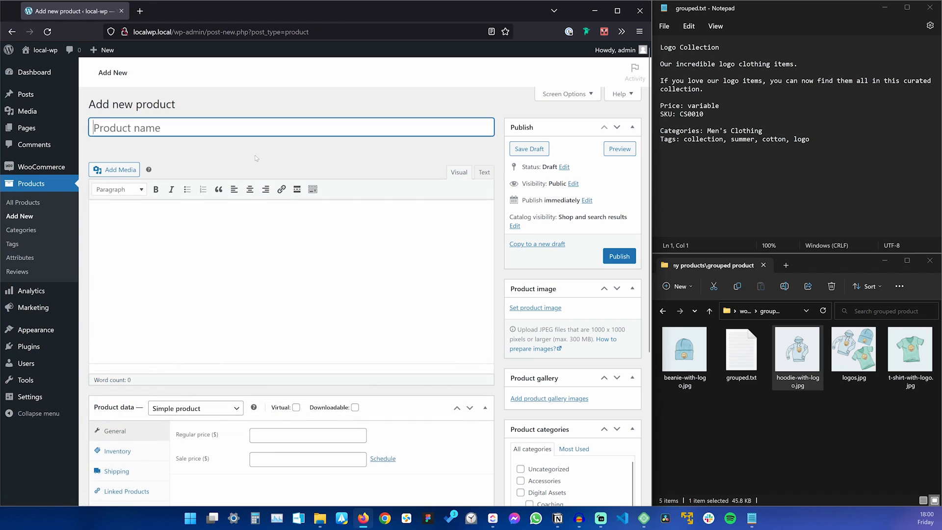
Name the product 'T Shirt with Logo', give it the t-shirt-with-logo.jpg image, then visit the shop.
text(T Shirt with Logo)
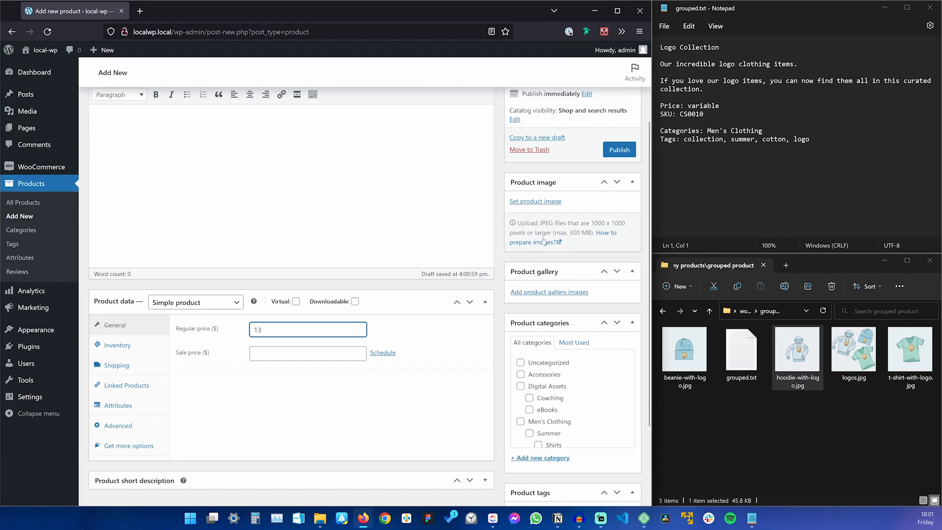
click(540, 202)
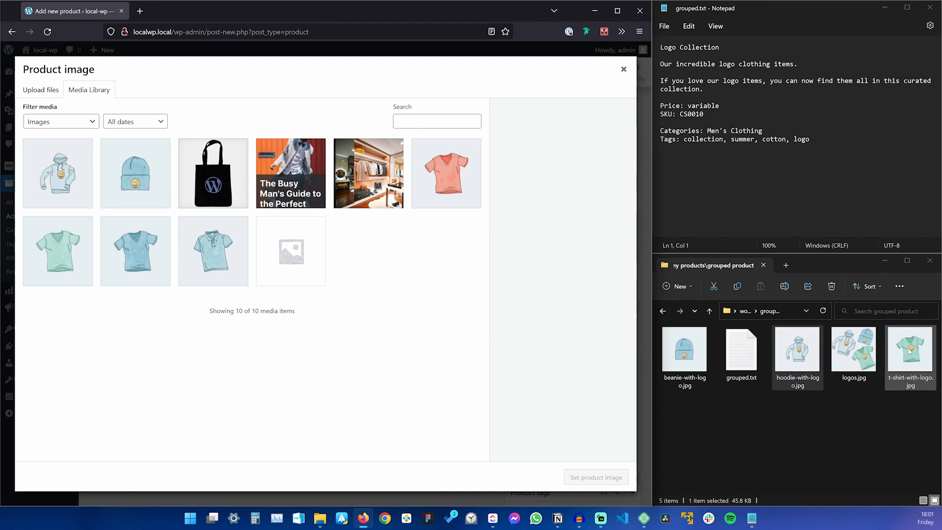
drag(909, 350, 395, 389)
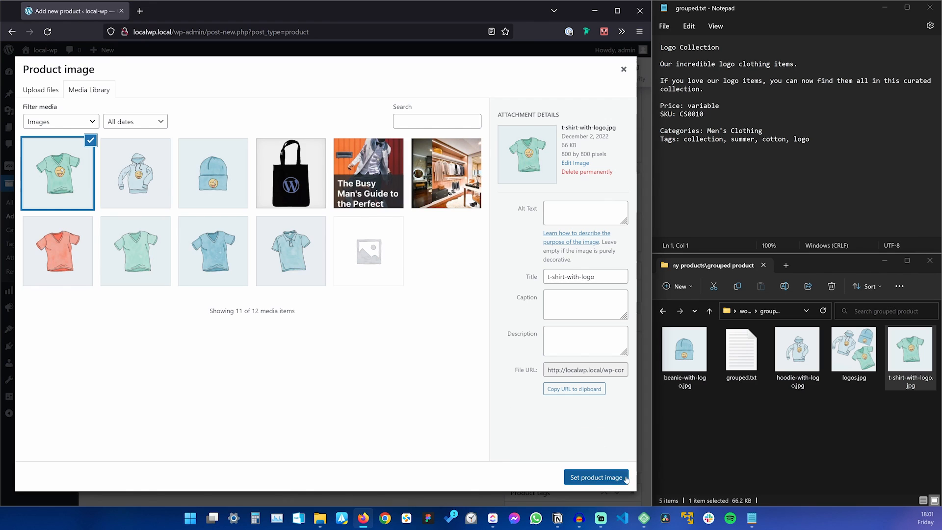
click(624, 478)
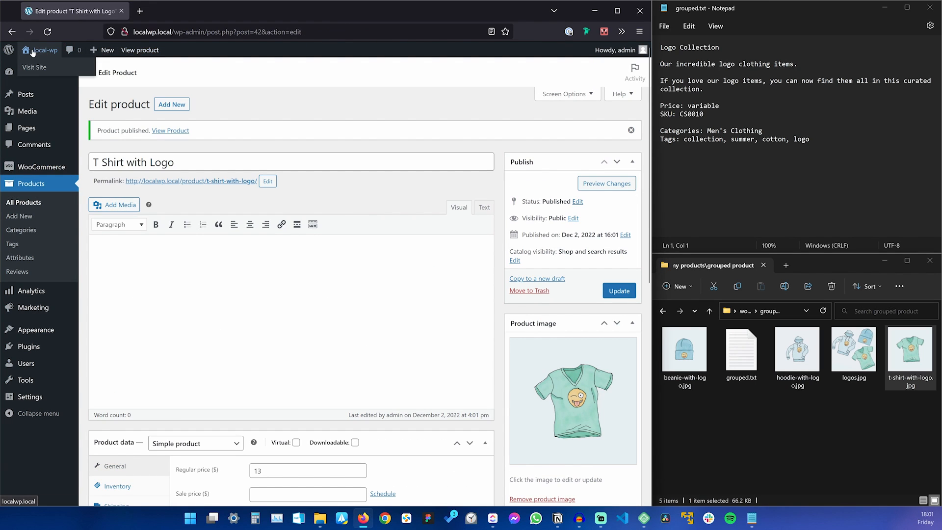
click(40, 51)
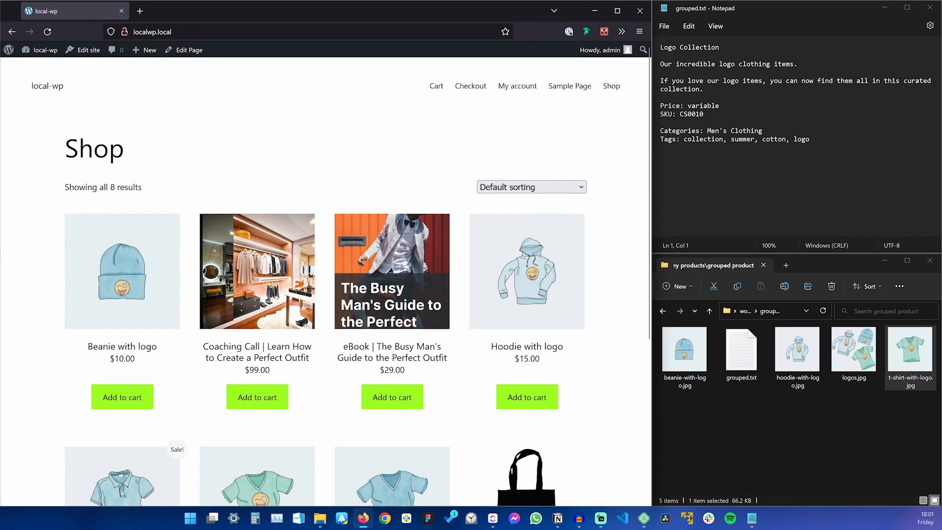
Scroll the Shop page to check the beanie ($10), hoodie ($15) and T shirt ($13) listings.
scroll(353, 155, down, 5)
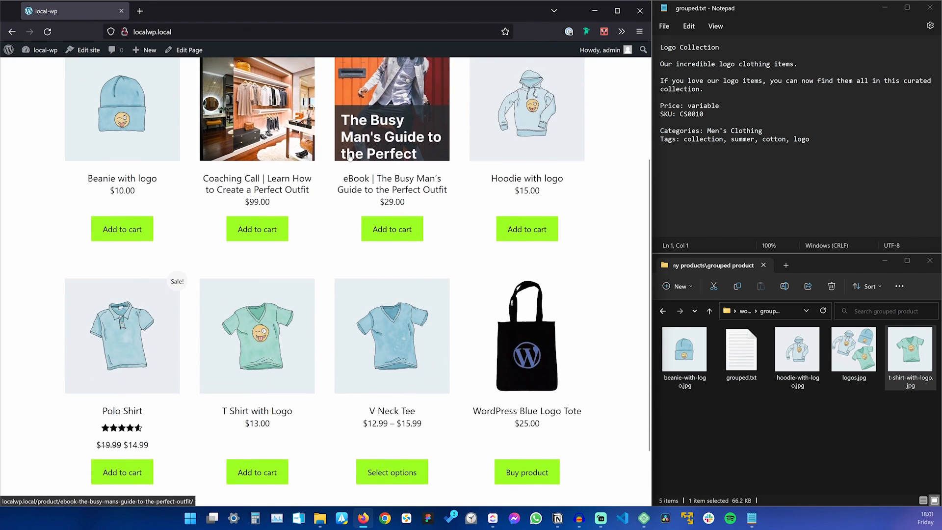
scroll(351, 157, up, 3)
scroll(126, 188, down, 1)
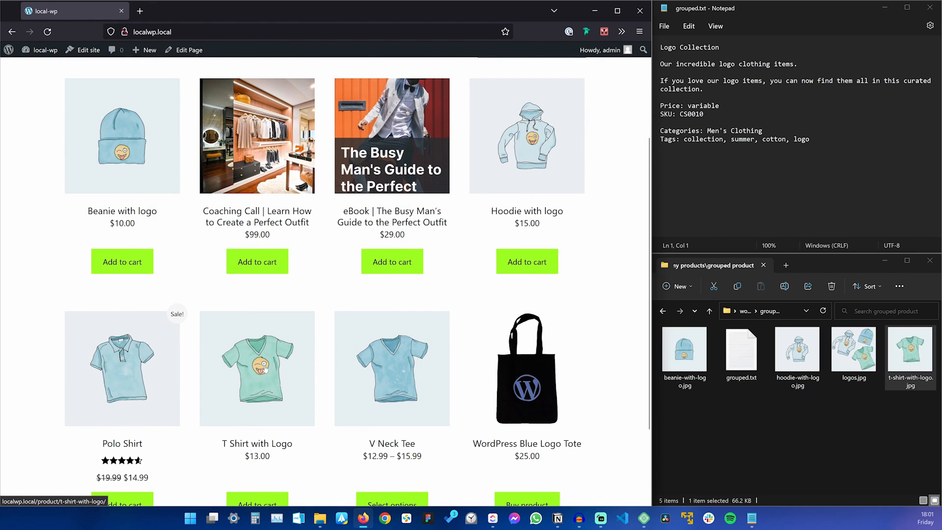
scroll(265, 372, up, 3)
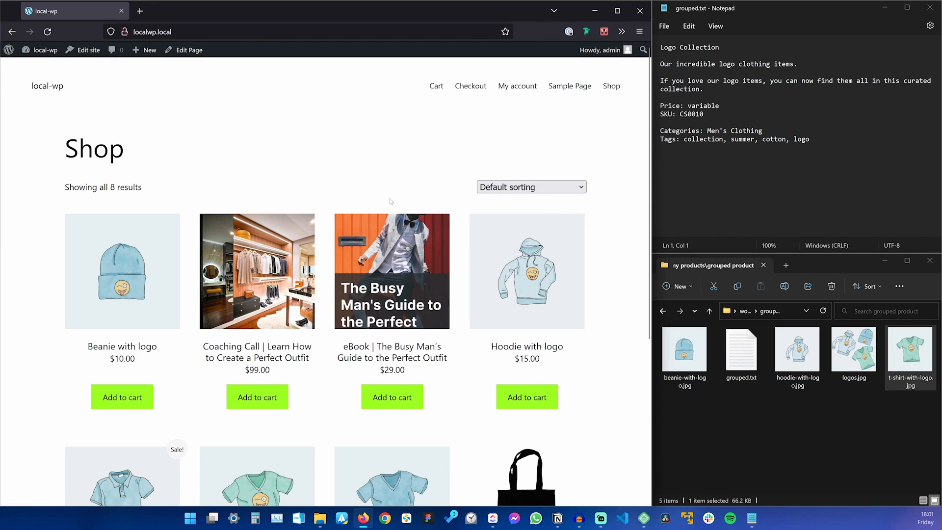
Create a product titled 'Logo Collection' and paste in its description and short description.
mouse_move(148, 50)
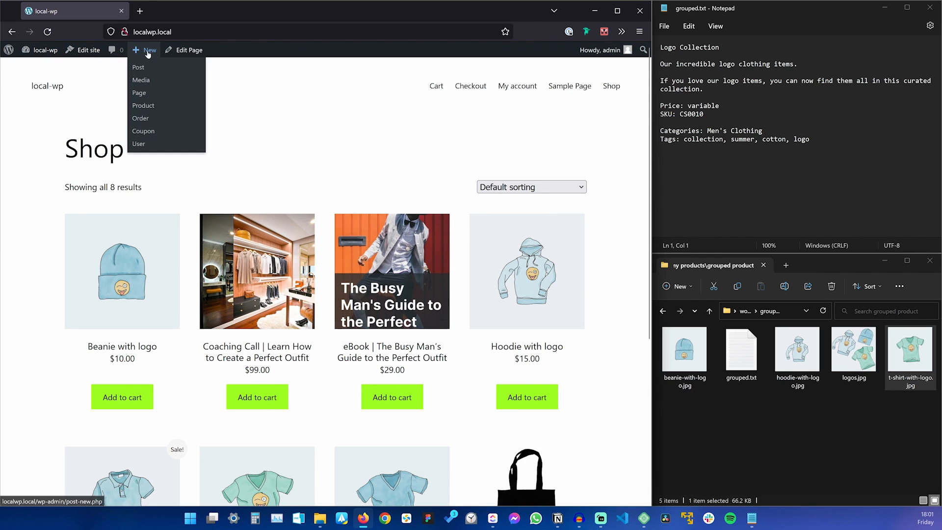
click(142, 105)
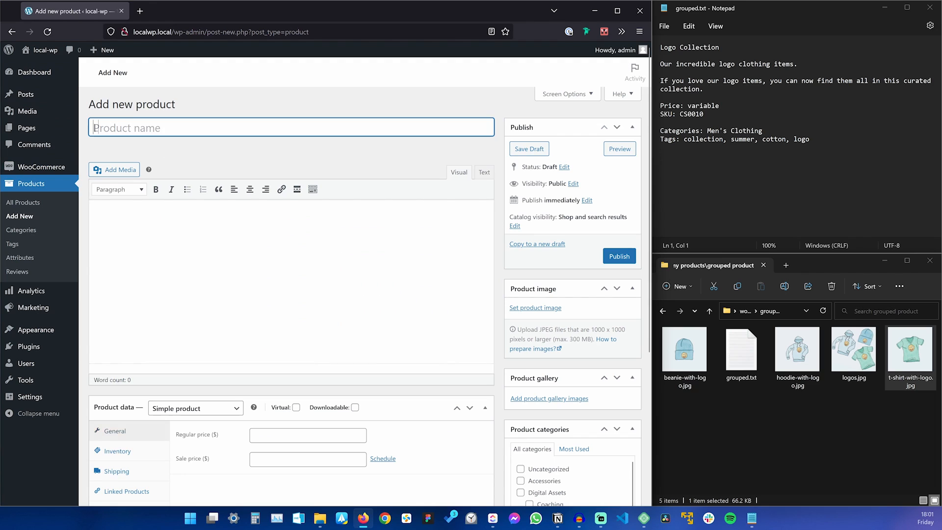
text(Logo Collection)
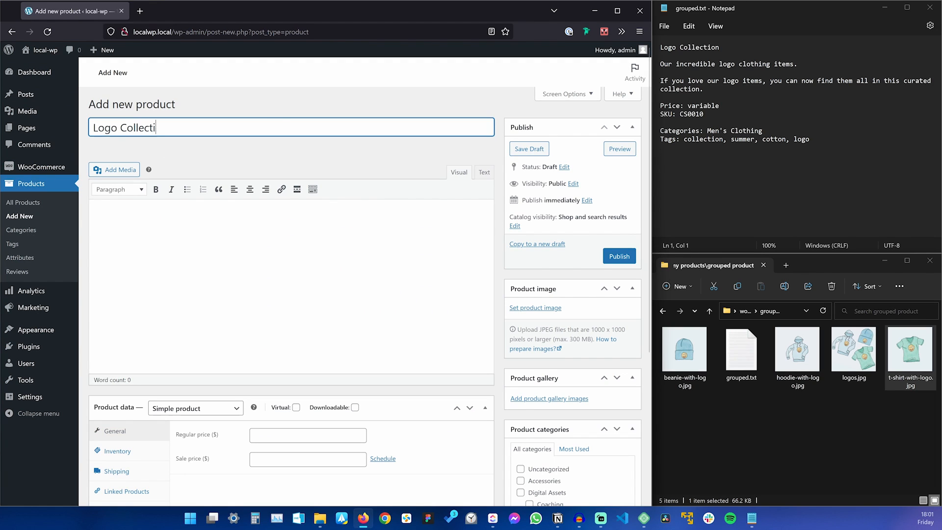
triple_click(697, 82)
key(ctrl+c)
click(651, 98)
key(ctrl+v)
drag(661, 64, 801, 65)
scroll(216, 381, down, 4)
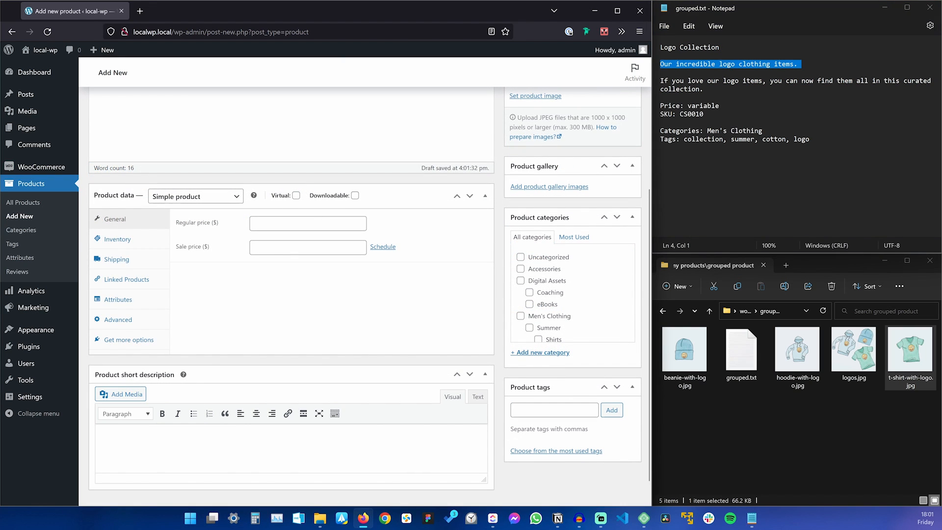
key(ctrl+v)
scroll(365, 313, up, 4)
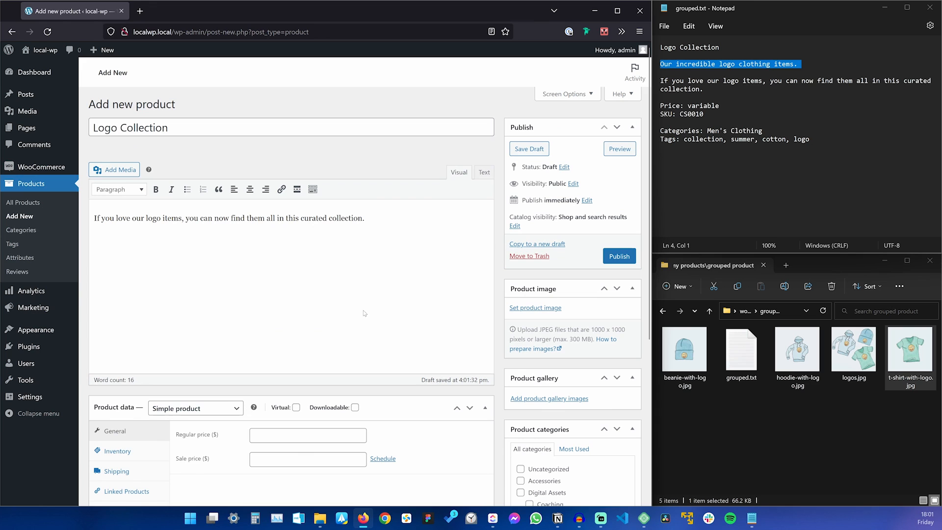
Paste SKU CS0010 into Inventory and set the product type to Grouped product.
double_click(694, 115)
scroll(336, 306, down, 3)
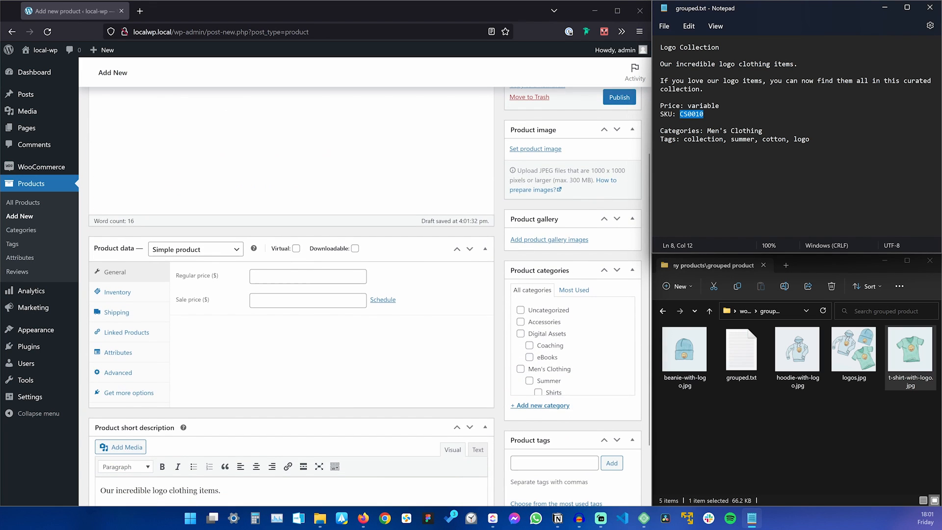
click(118, 292)
click(308, 276)
key(ctrl+v)
click(195, 249)
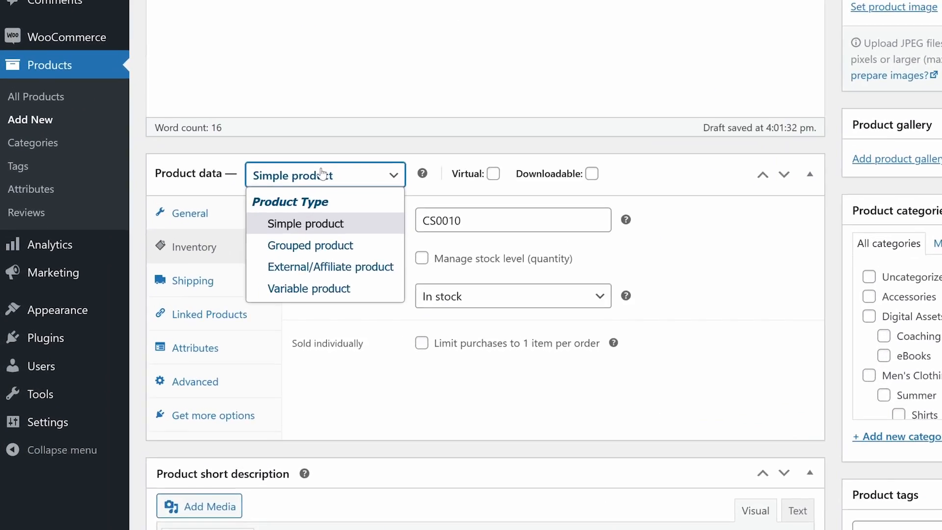
click(405, 225)
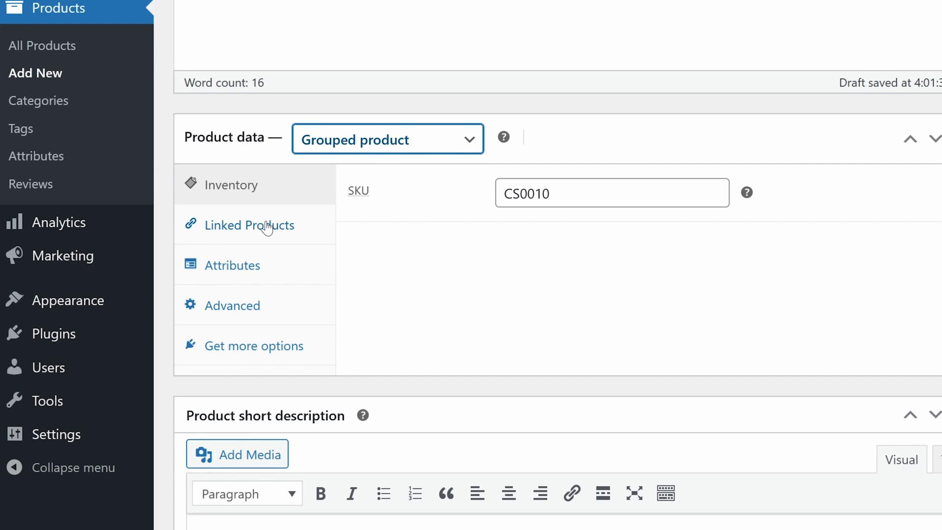
click(266, 229)
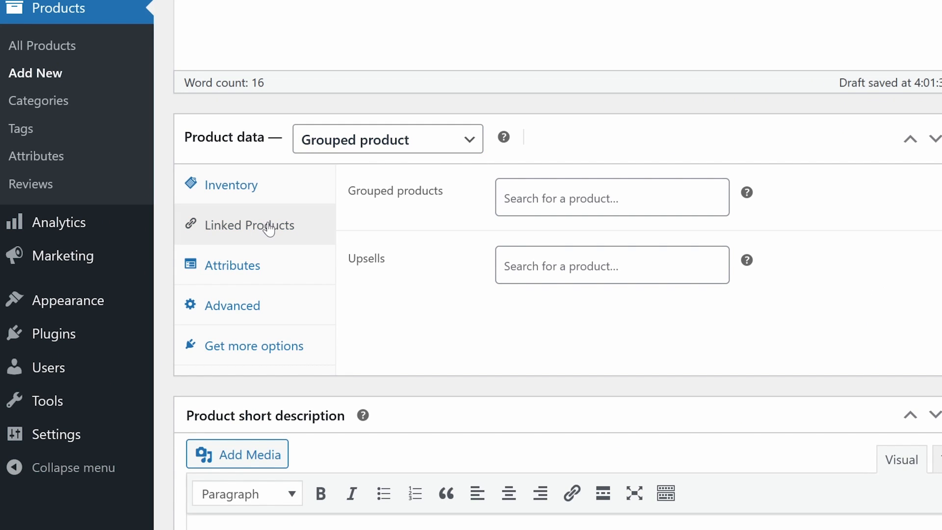
Search 'logo' to add Beanie with logo, Hoodie with logo and T Shirt with Logo as grouped products.
click(611, 198)
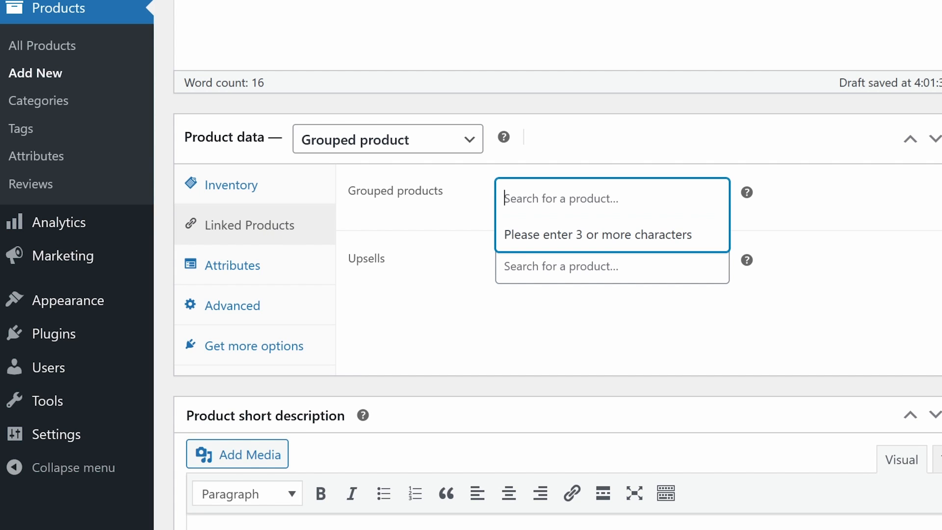
text(logo)
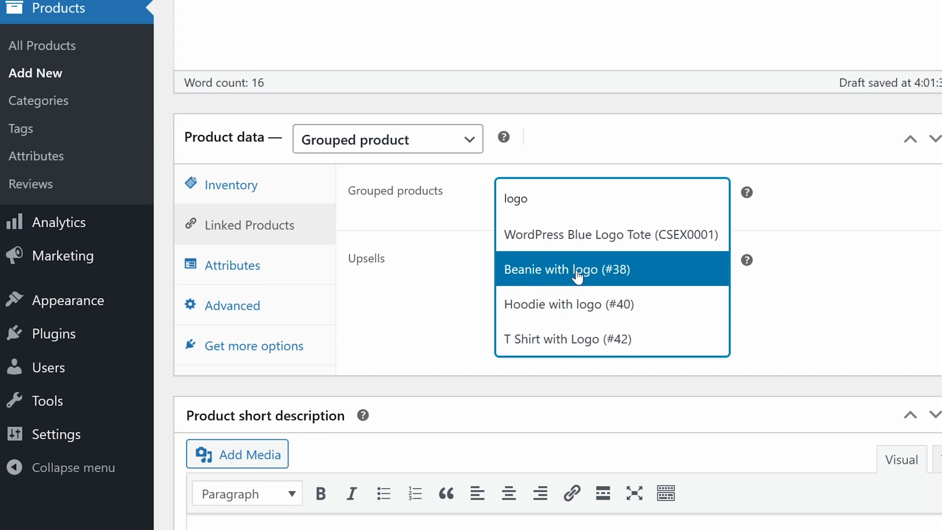
click(577, 277)
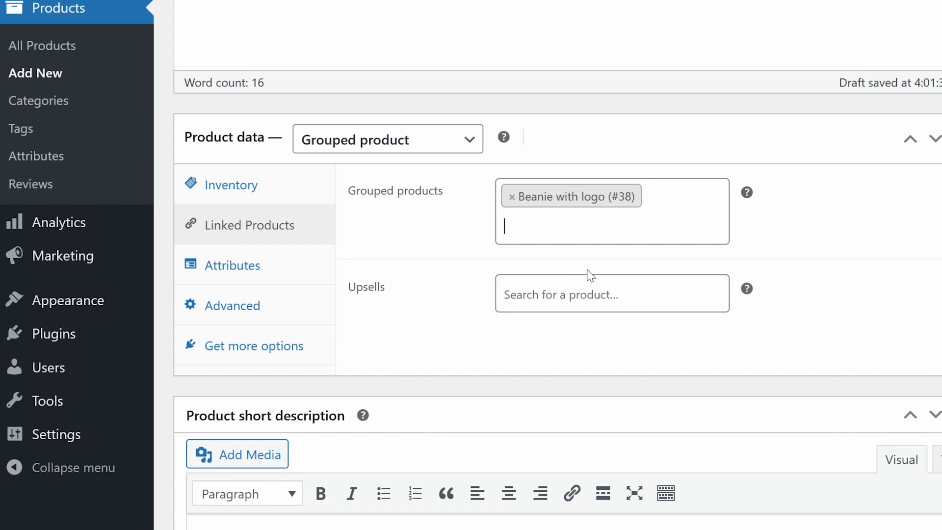
text(logo)
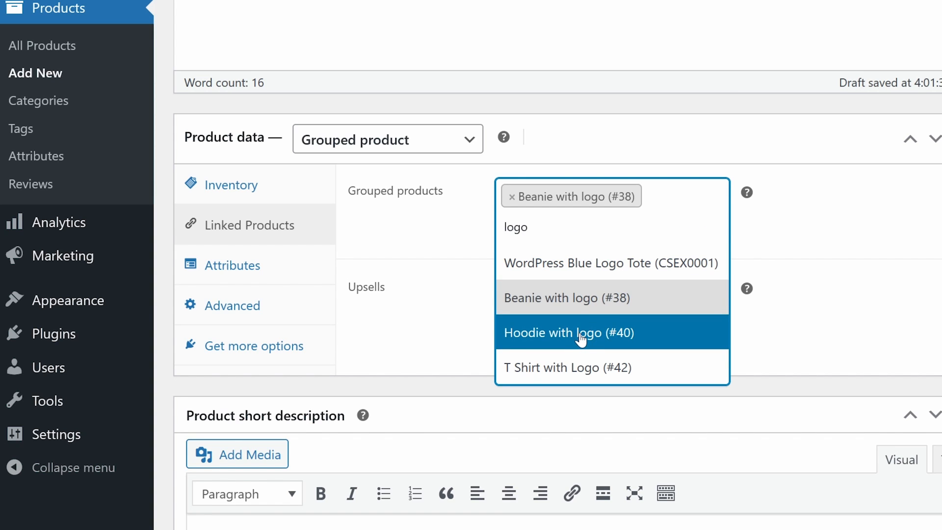
click(583, 331)
text(logo)
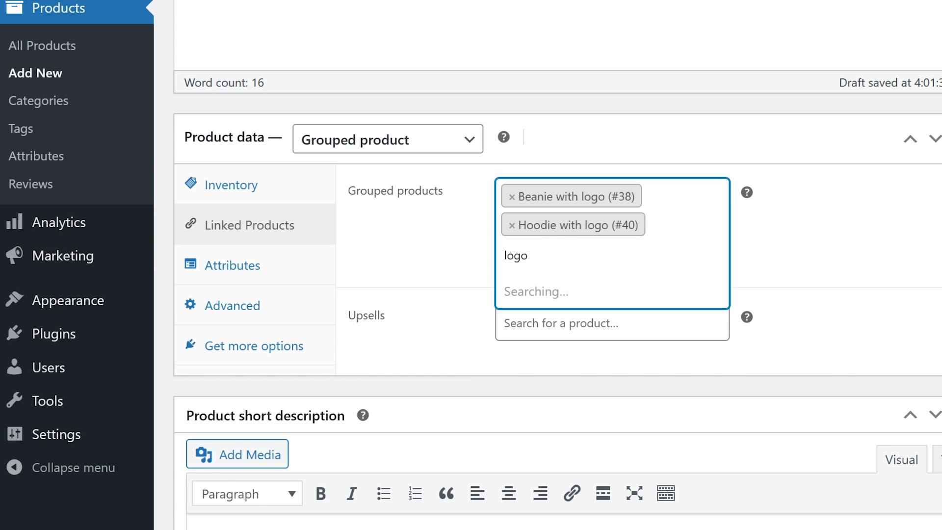
click(573, 403)
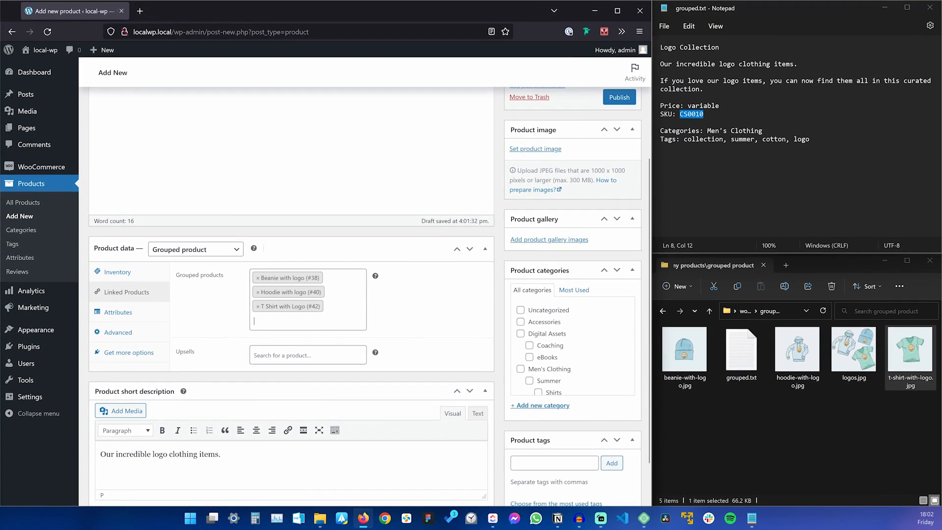
Upload logos.jpg and set it as the Logo Collection product image.
click(547, 150)
drag(873, 377, 358, 354)
click(597, 477)
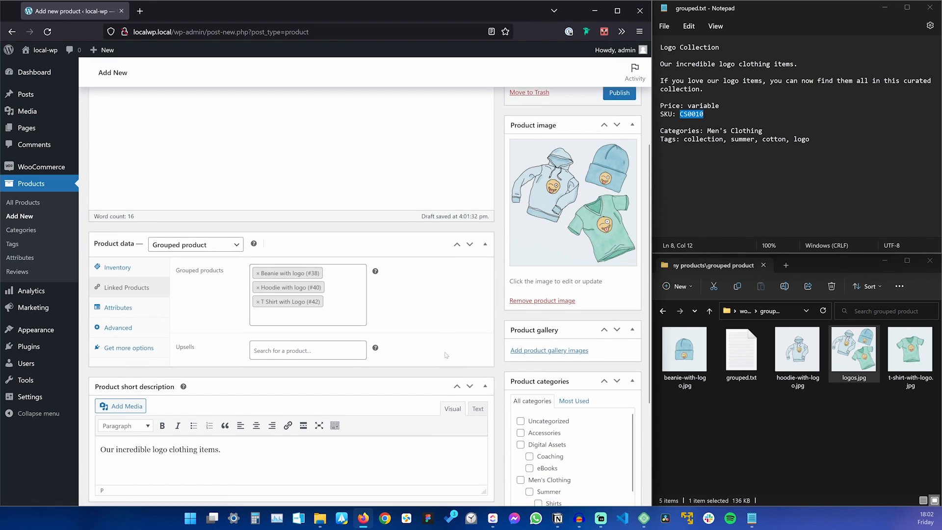
Paste the tag list from the notes into Product tags, add them, and publish Logo Collection.
scroll(444, 355, down, 3)
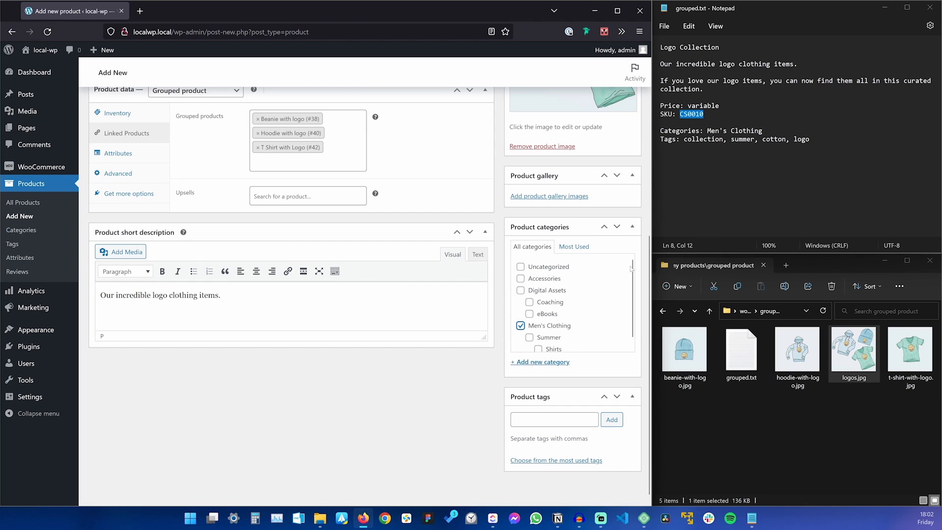
drag(684, 140, 812, 139)
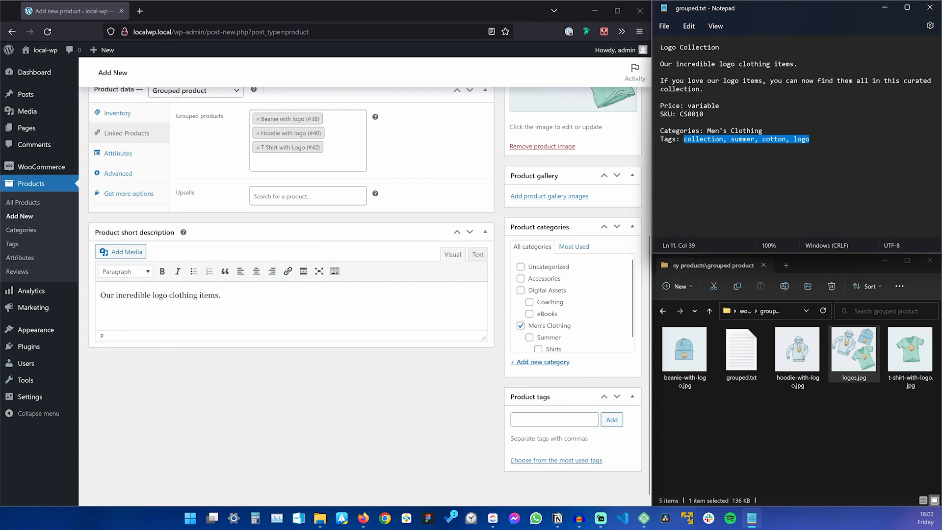
key(ctrl+c)
click(555, 420)
key(ctrl+v)
click(612, 419)
scroll(447, 373, up, 2)
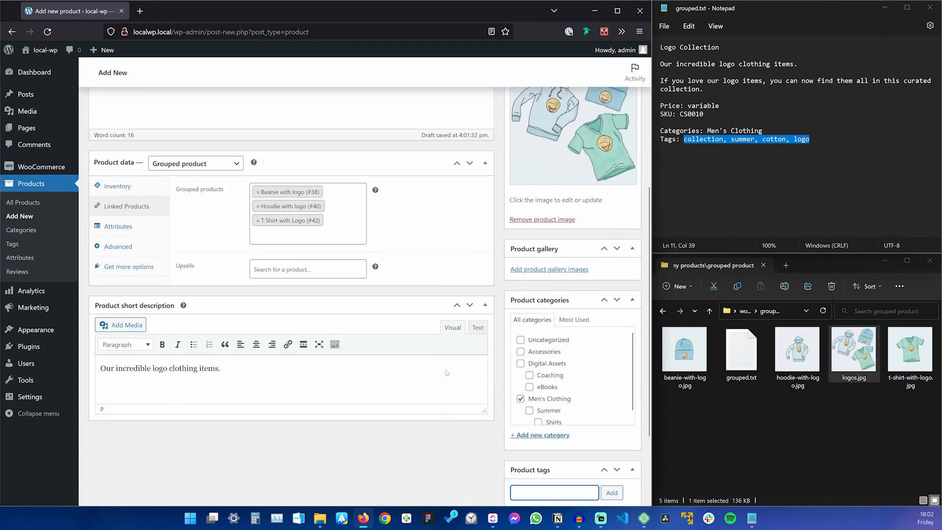
scroll(446, 373, up, 5)
click(619, 256)
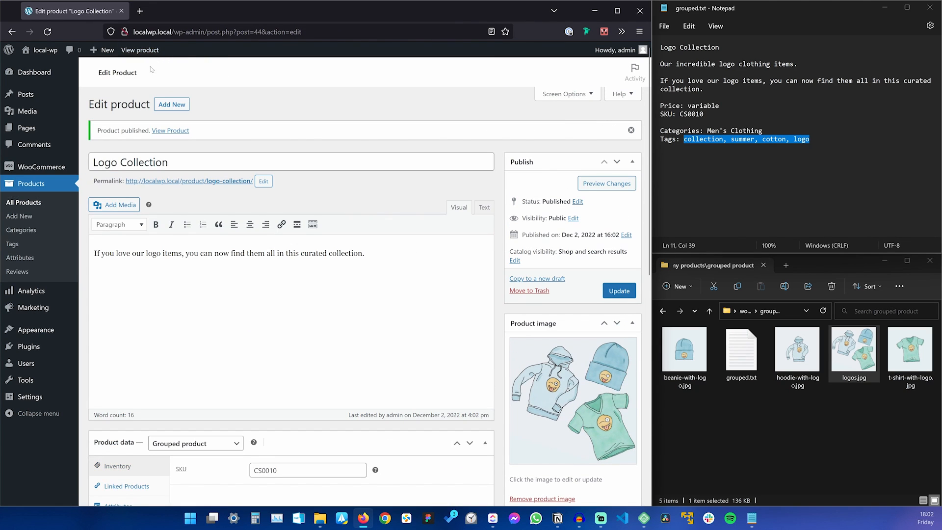
Visit the live shop and open the Logo Collection product page priced $10.00–$15.00.
click(46, 61)
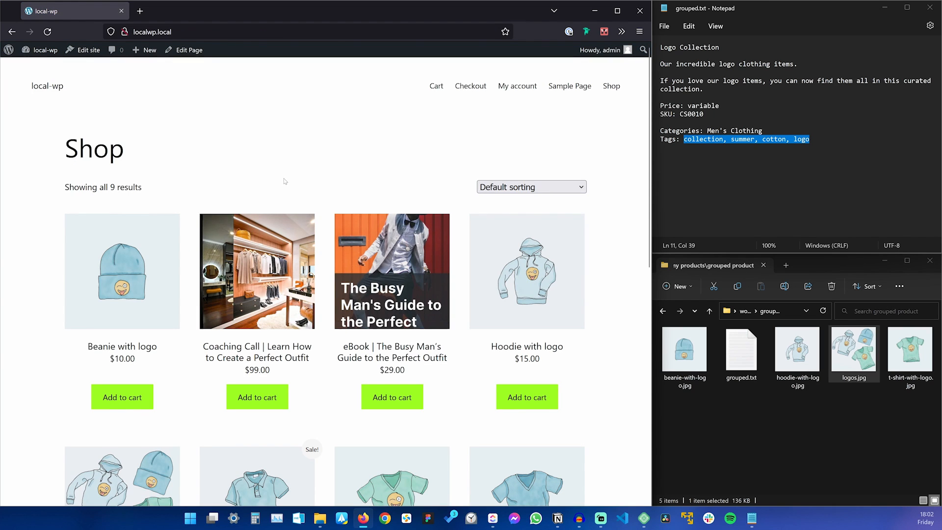
scroll(284, 181, down, 4)
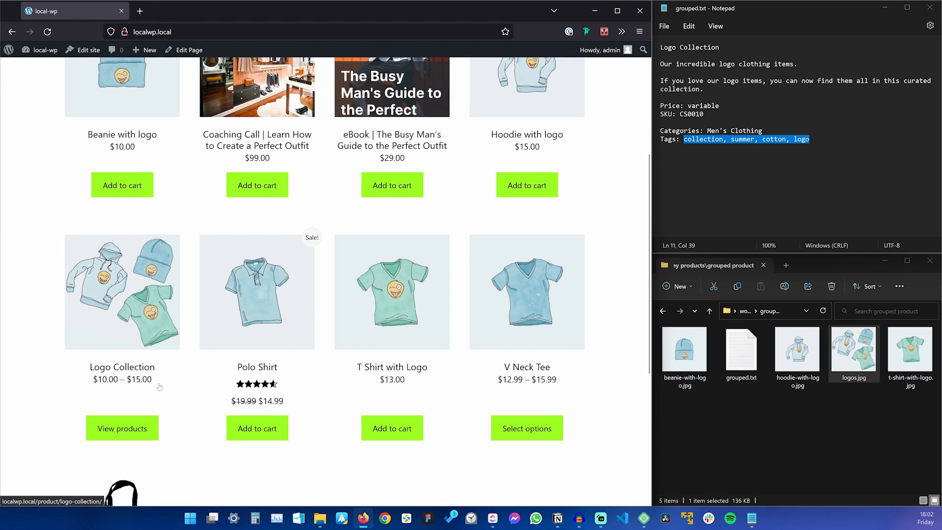
click(122, 430)
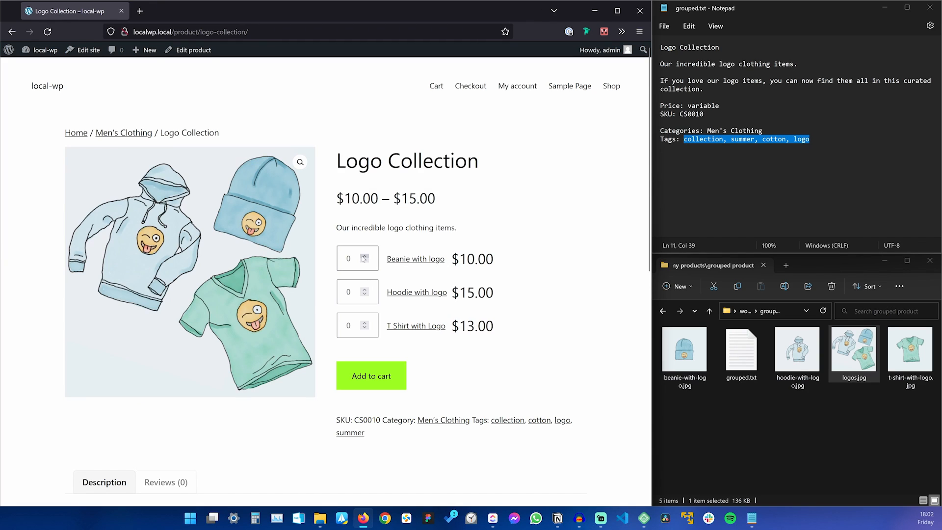
Raise the quantities of two grouped items and add the Logo Collection bundle to the cart.
click(364, 289)
click(365, 290)
click(364, 323)
scroll(337, 271, down, 2)
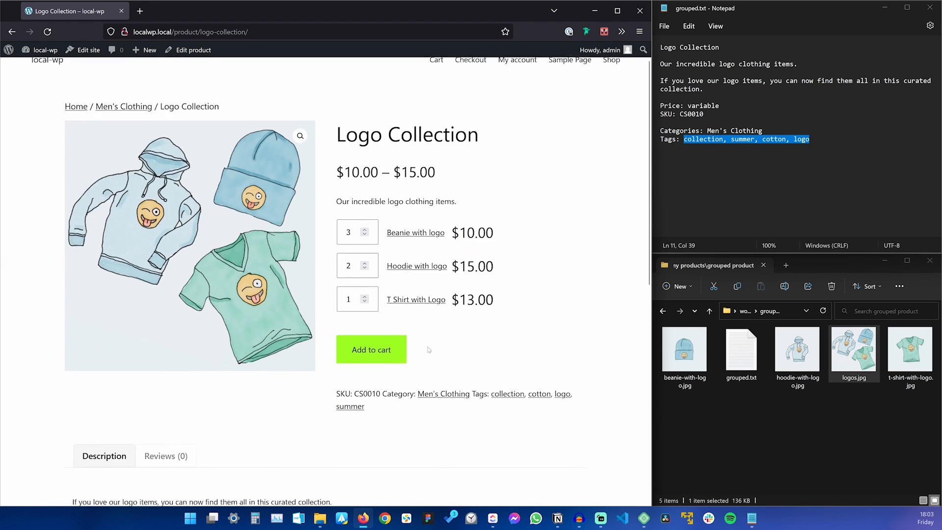
click(376, 269)
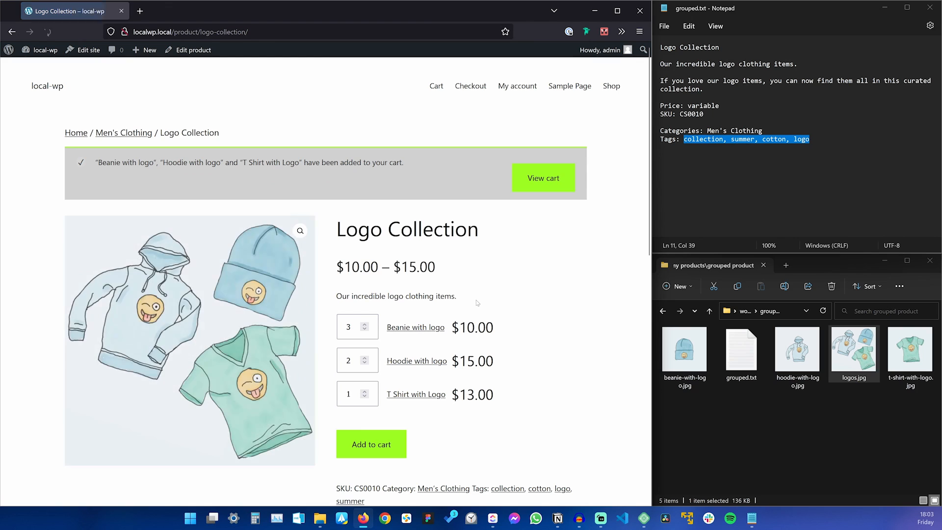
Remove the unrelated product from the cart and return to the 9-product Shop page.
click(542, 177)
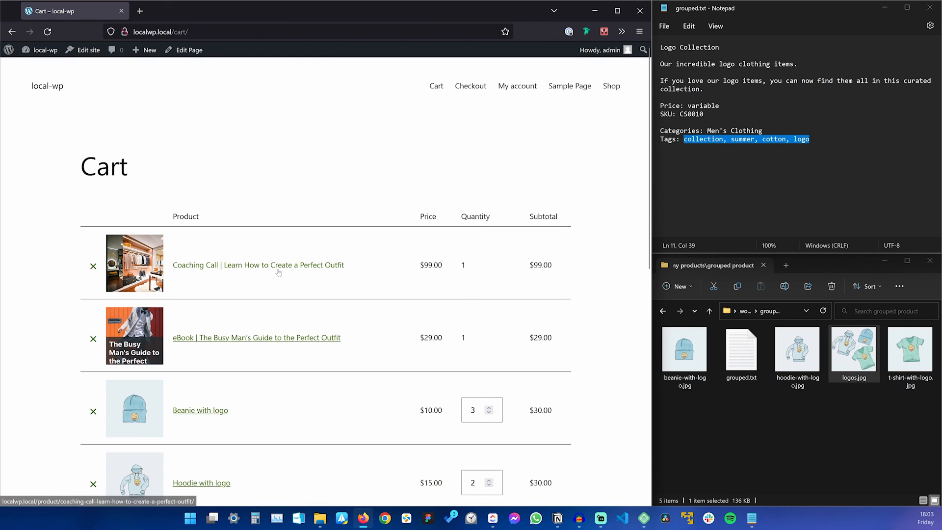
click(93, 266)
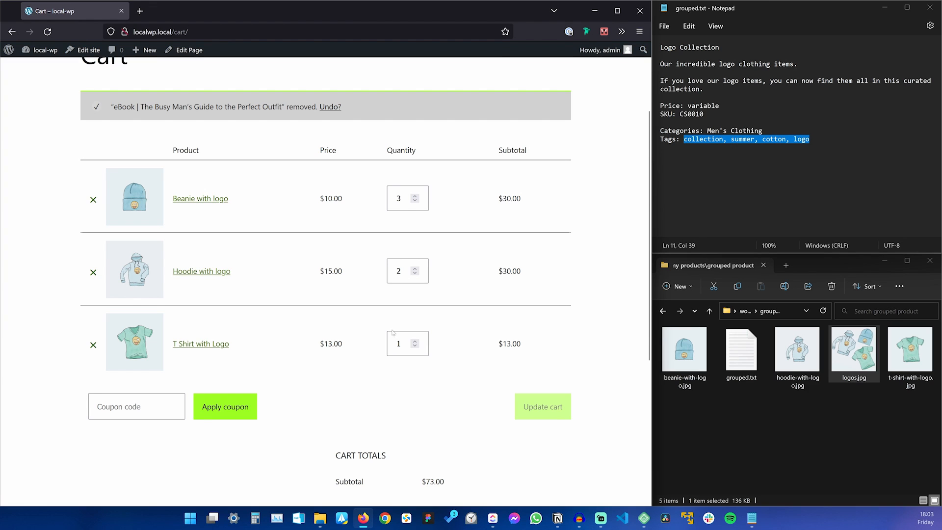
scroll(293, 337, down, 5)
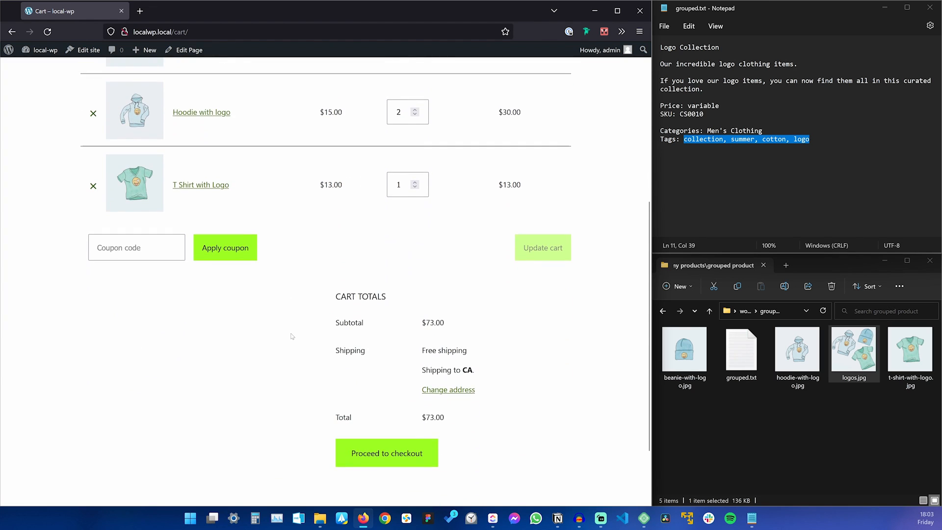
scroll(293, 338, up, 5)
scroll(293, 339, up, 2)
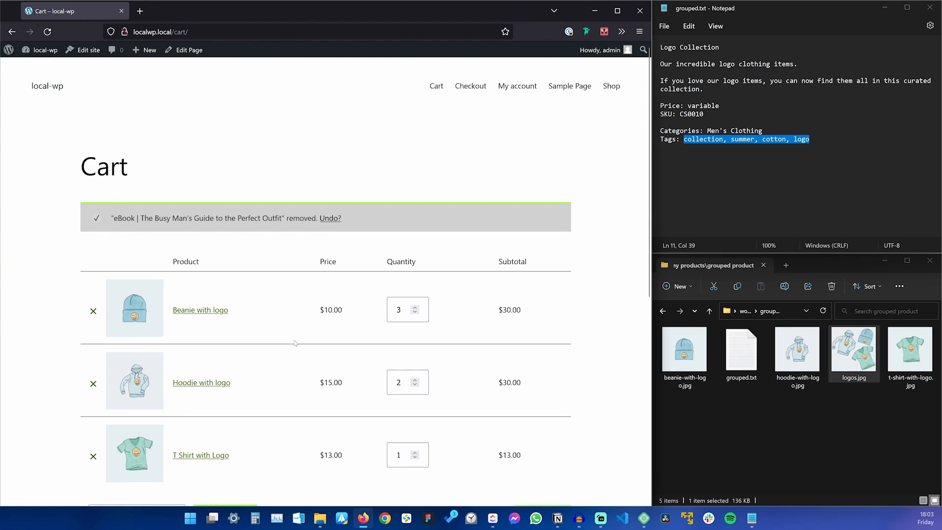
click(47, 87)
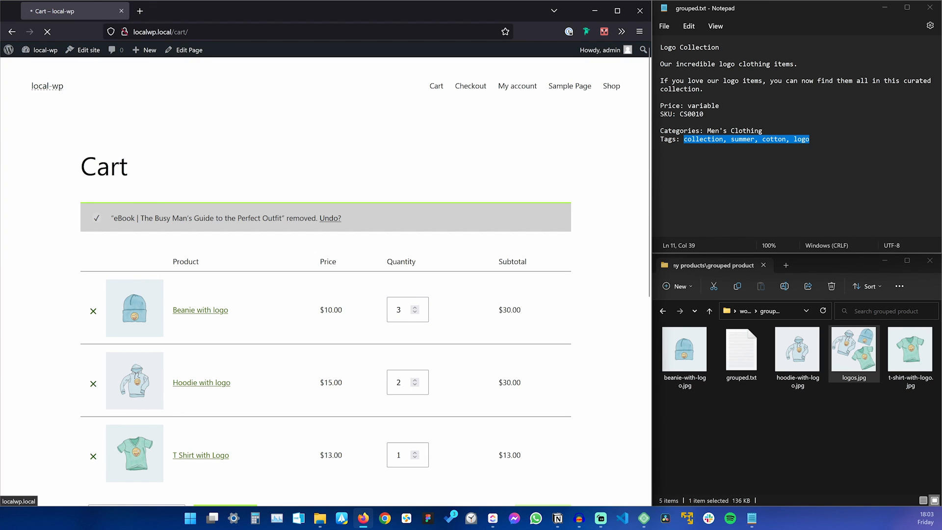
scroll(312, 253, down, 3)
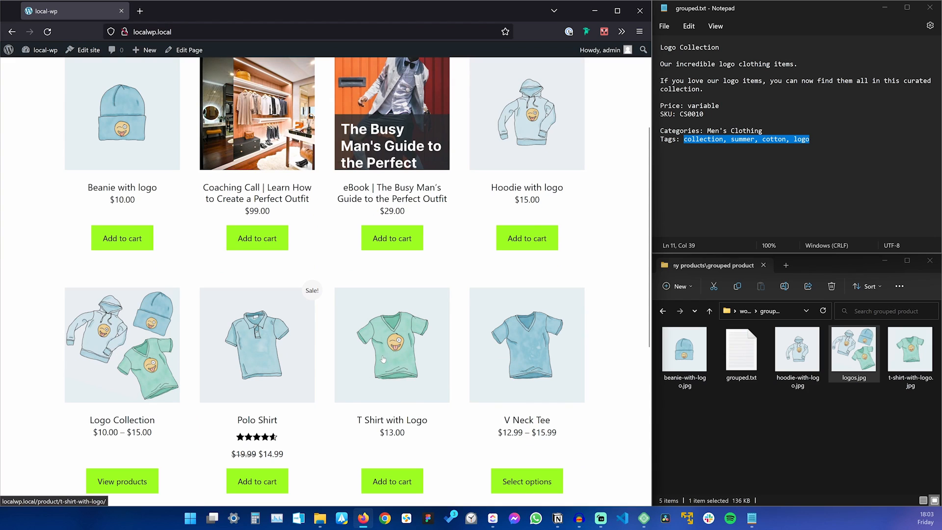
scroll(113, 138, up, 3)
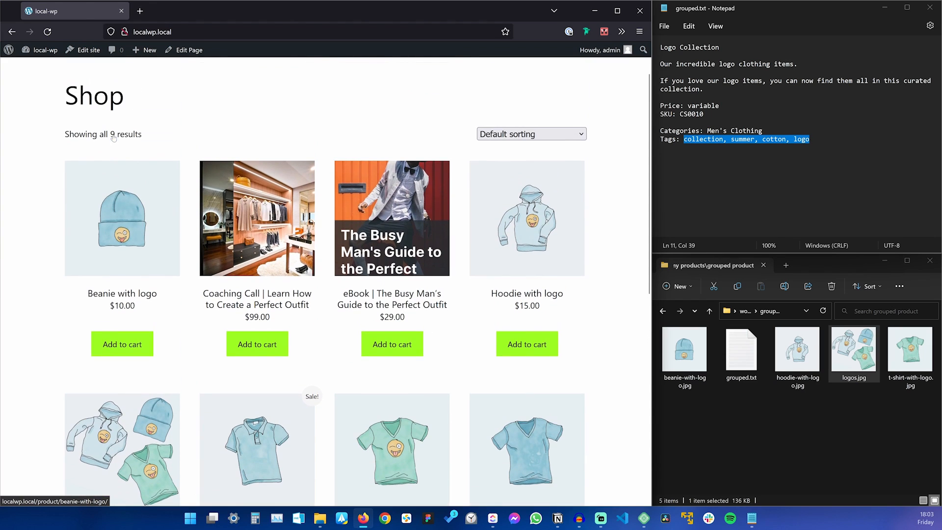
Set the Beanie with logo product's catalog visibility to Hidden and update it.
click(172, 260)
click(192, 49)
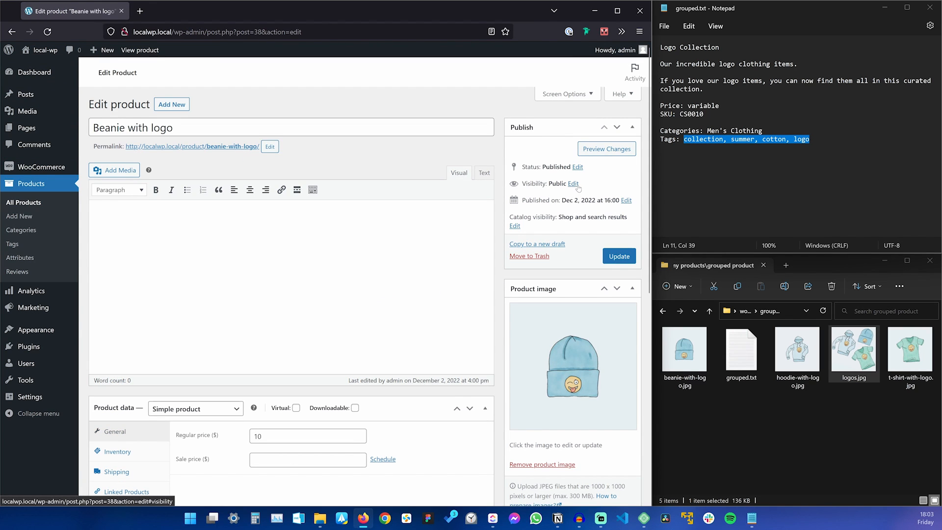
click(573, 186)
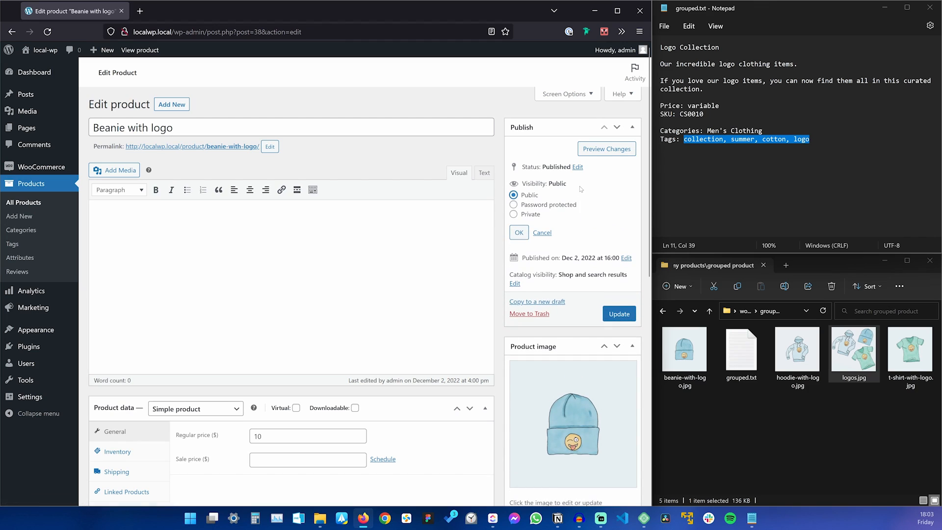
click(514, 284)
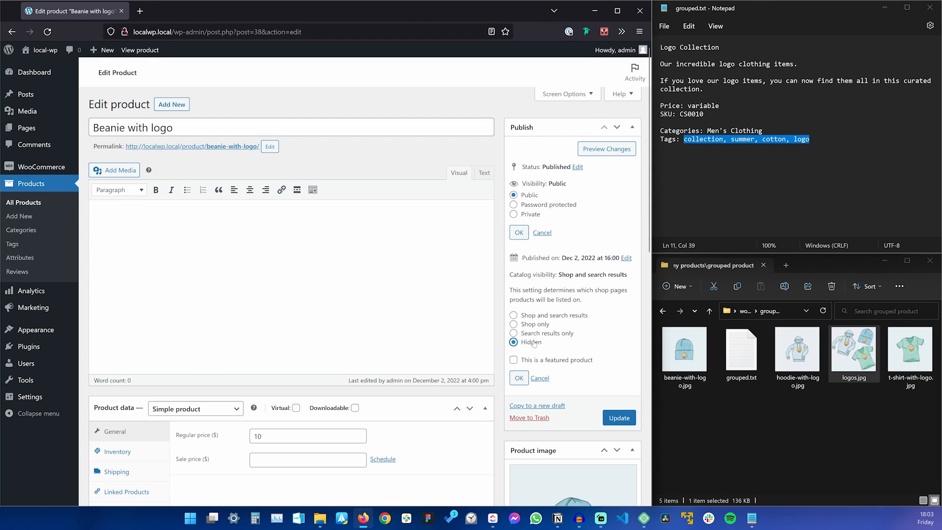
click(518, 378)
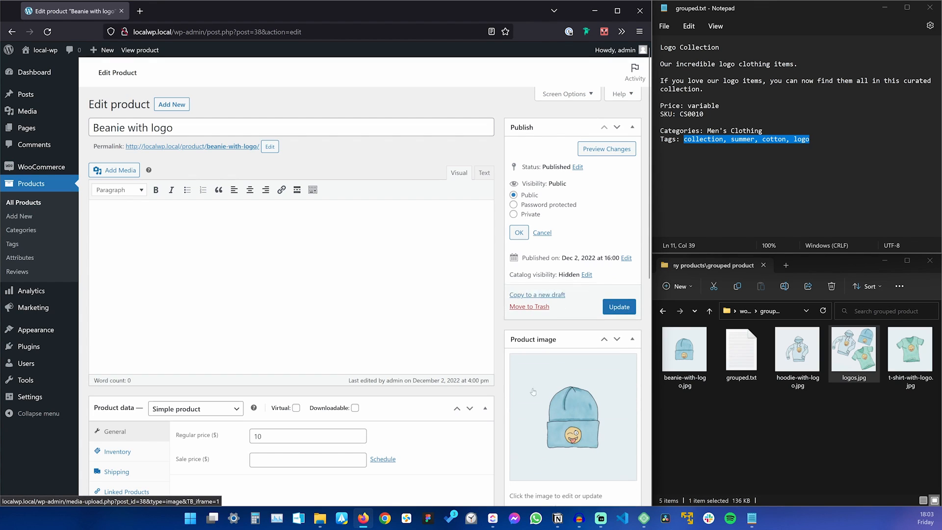
click(614, 306)
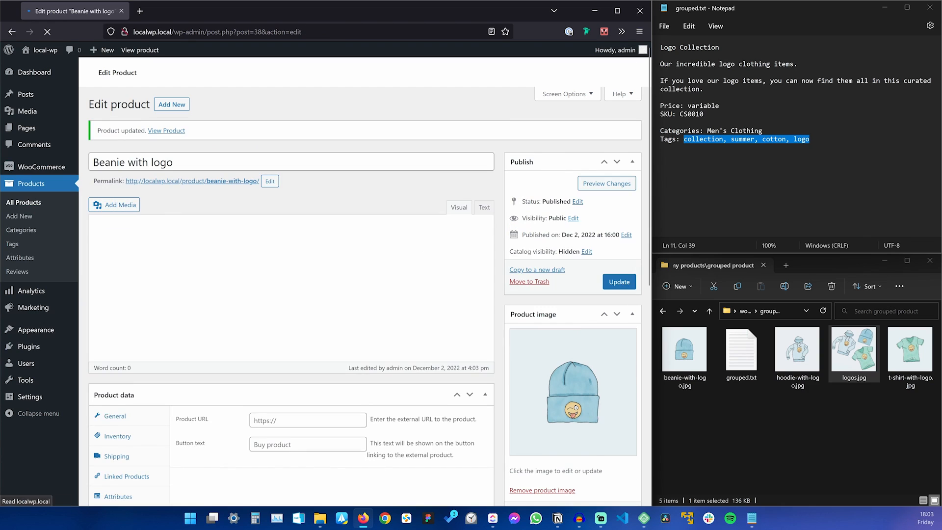
Set T Shirt with Logo's catalog visibility to Hidden and update it.
click(29, 202)
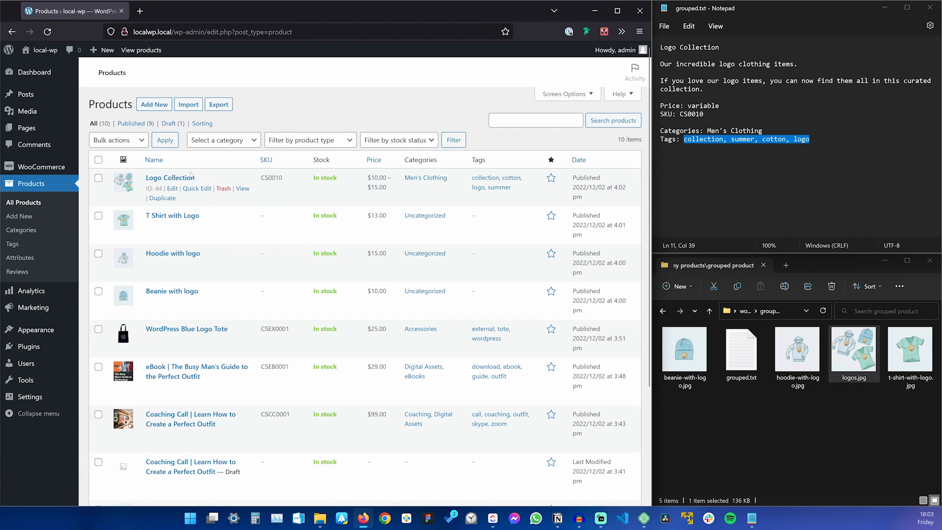
click(174, 217)
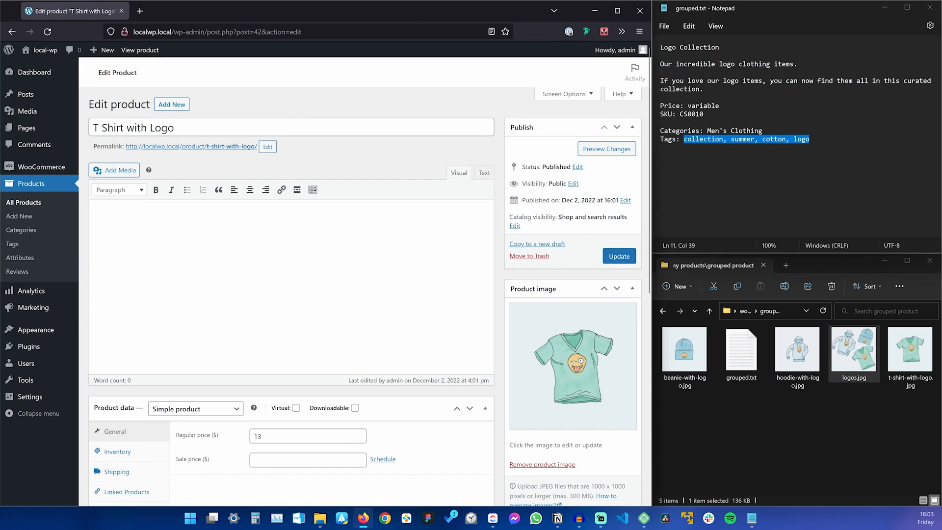
click(514, 226)
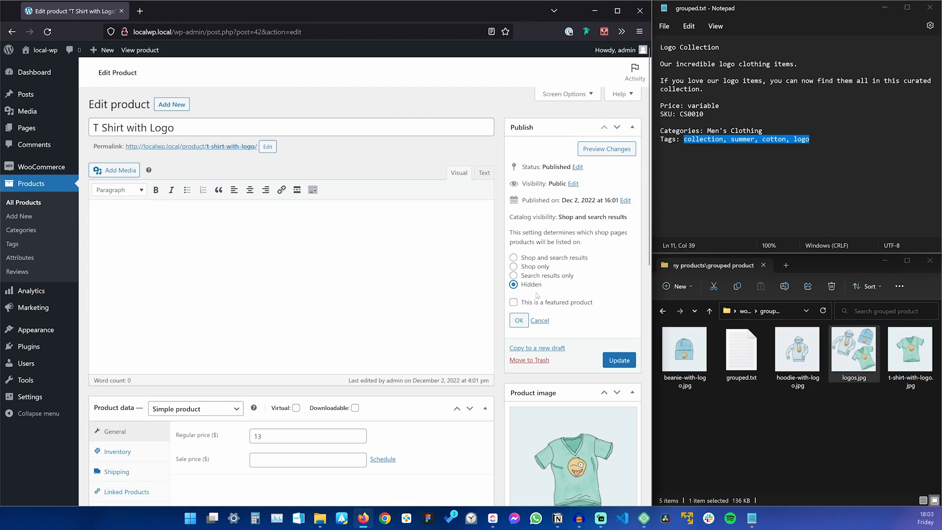
click(519, 320)
click(619, 360)
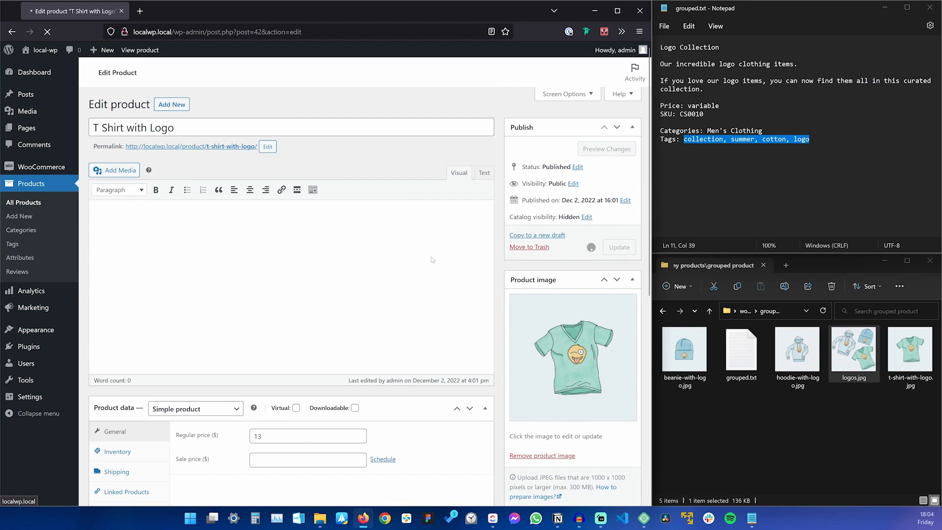
Hide Hoodie with logo from the catalog, then check the shop now lists 6 results.
click(35, 203)
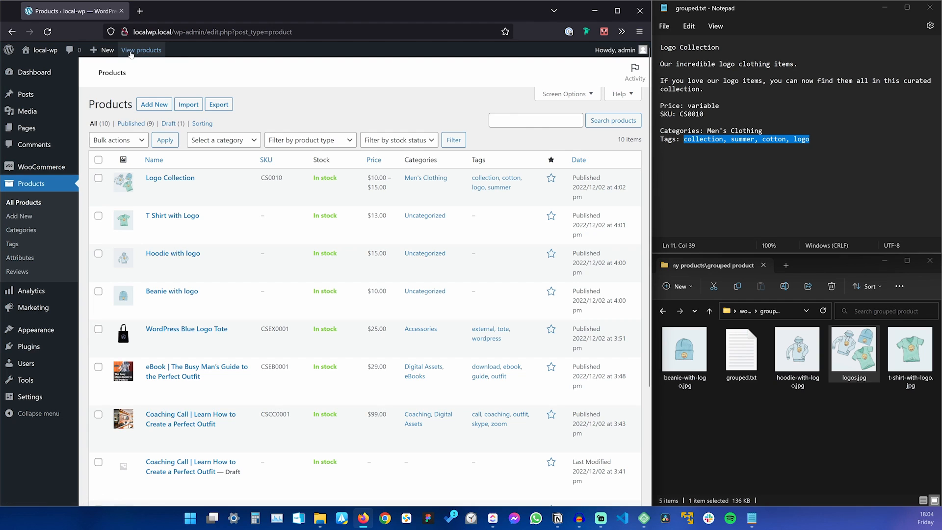
click(45, 51)
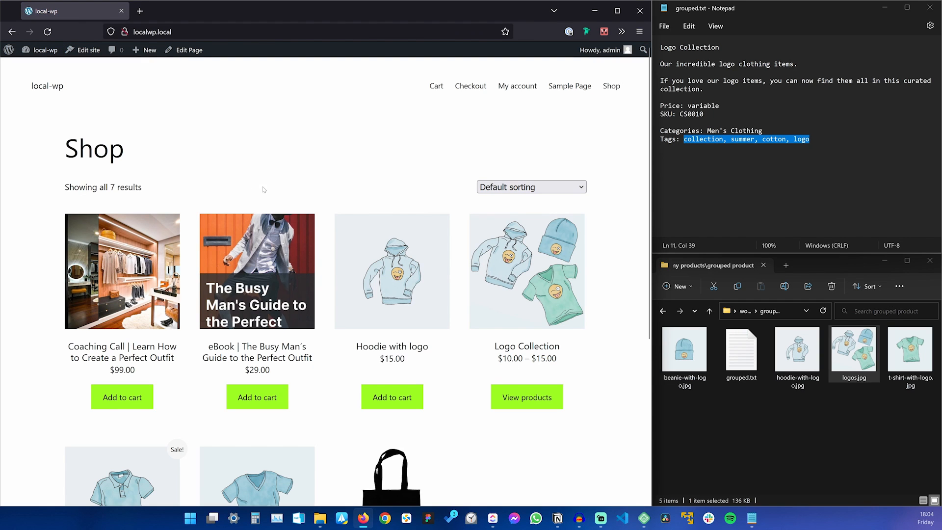
scroll(264, 189, down, 1)
click(392, 217)
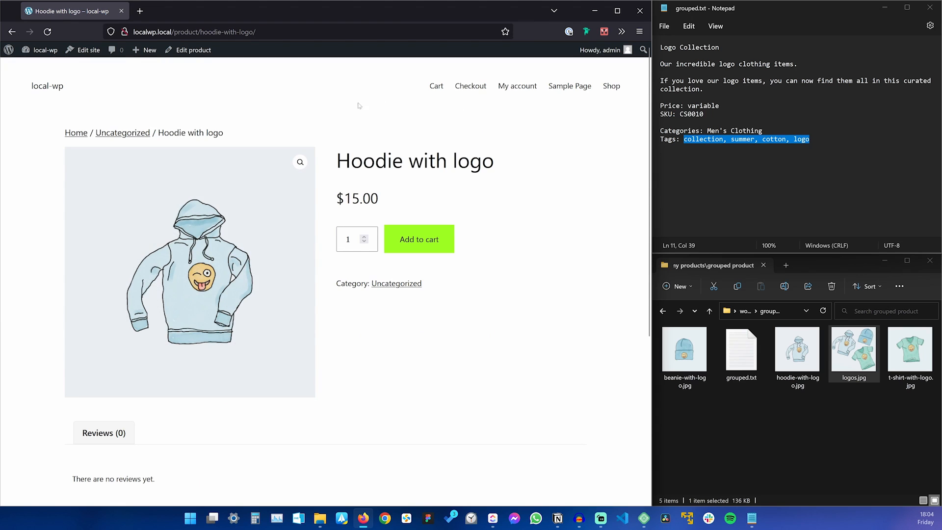
click(191, 50)
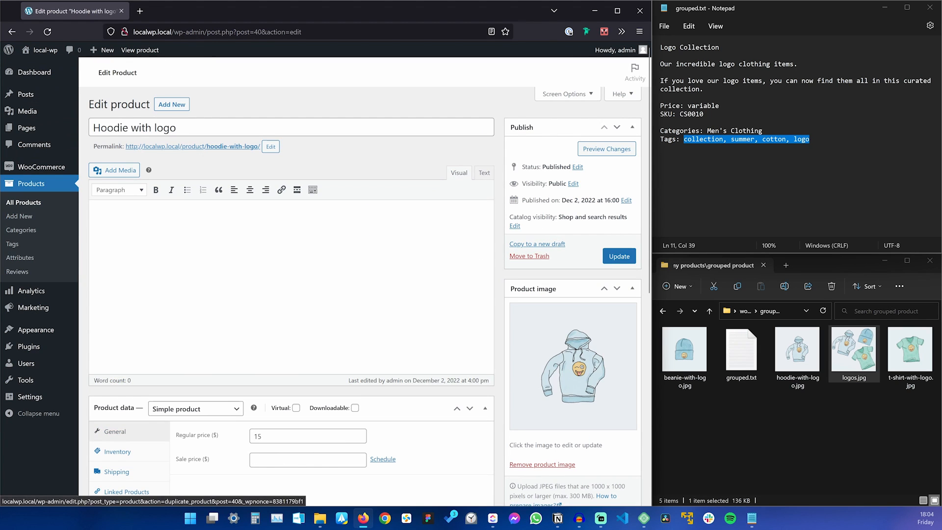
click(514, 226)
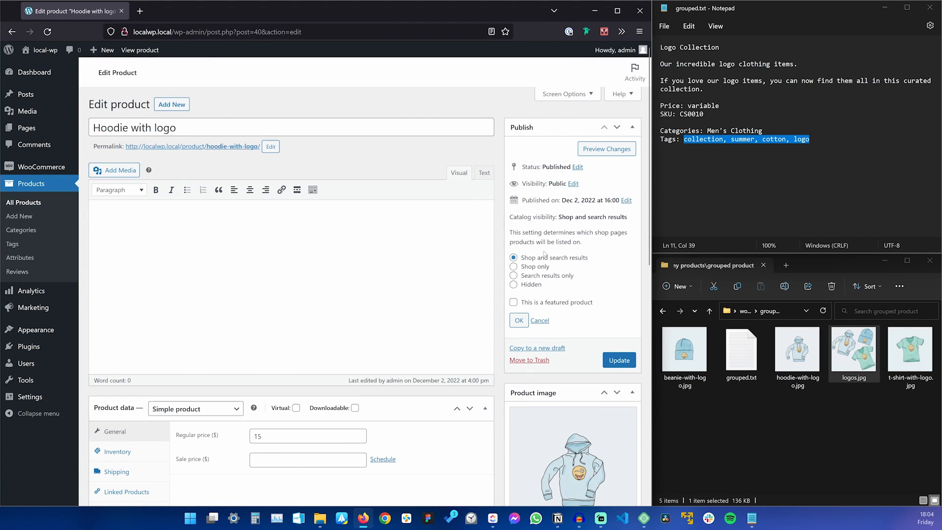
click(519, 320)
click(619, 247)
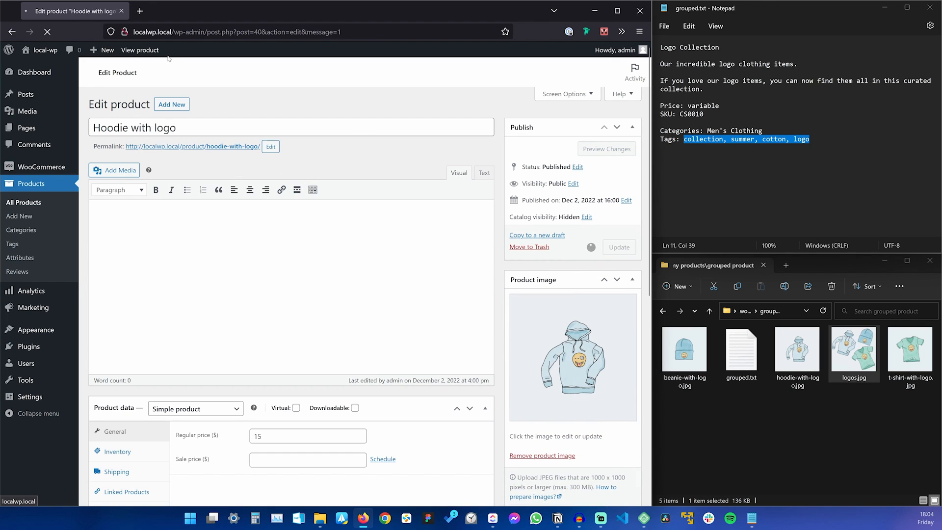
click(51, 54)
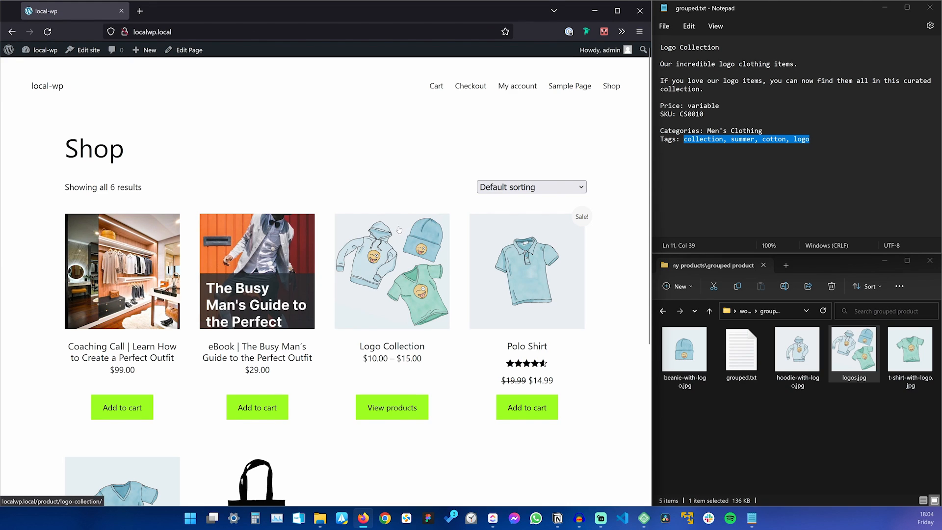
On the Logo Collection page, enter a quantity of 3 for Beanie with logo.
scroll(399, 230, down, 2)
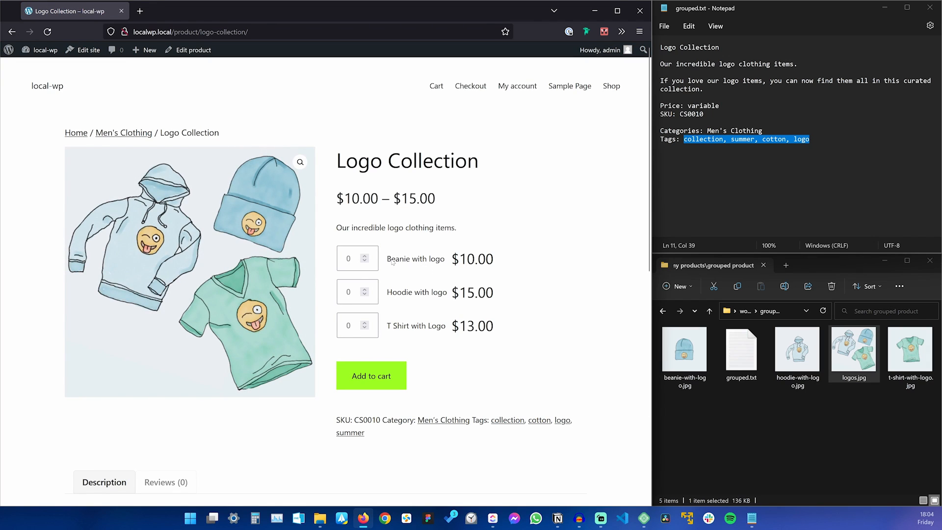
click(364, 258)
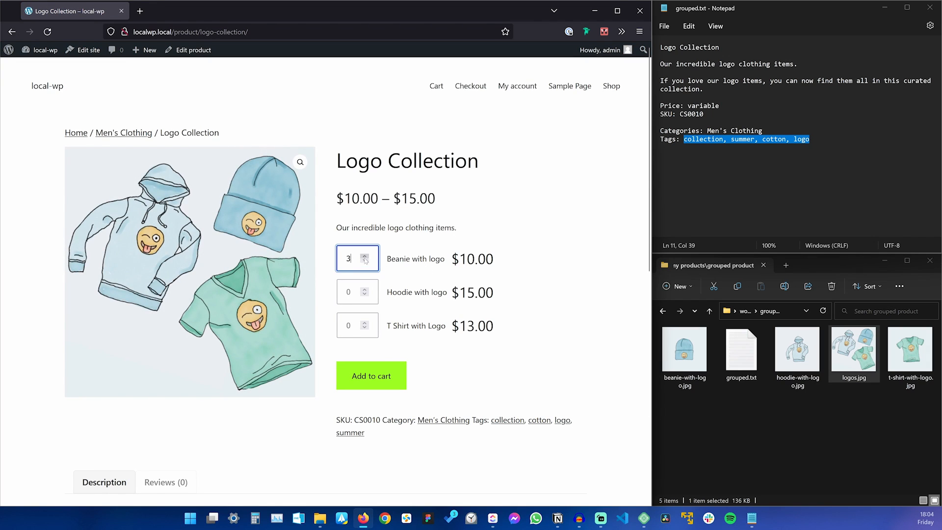
click(583, 208)
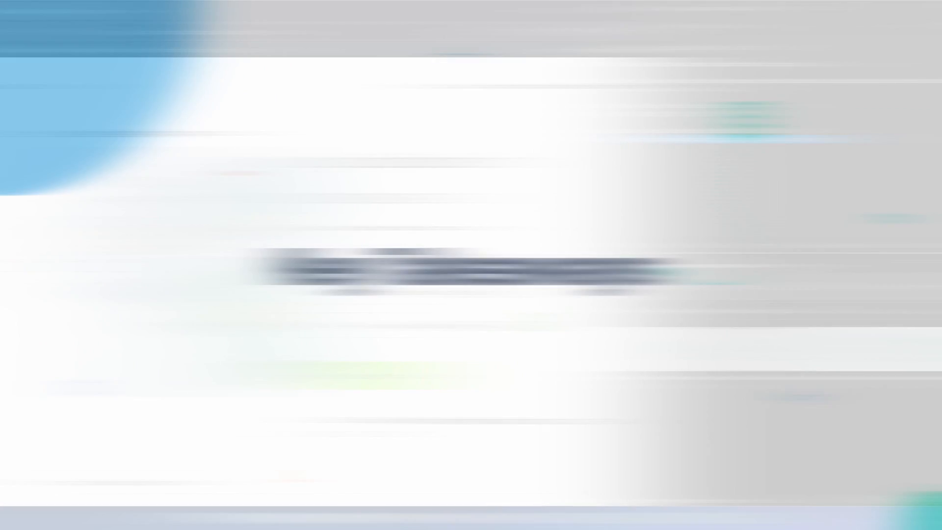
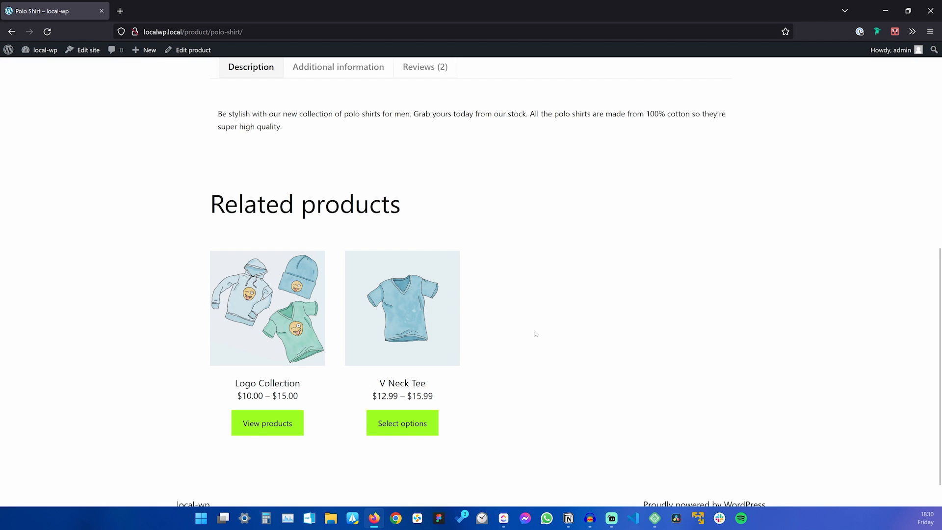
Scroll the Polo Shirt page to its Related products, Logo Collection and V Neck Tee.
scroll(536, 334, up, 2)
Scroll back to the top of the live Polo Shirt page and open it in the admin editor.
scroll(536, 334, up, 2)
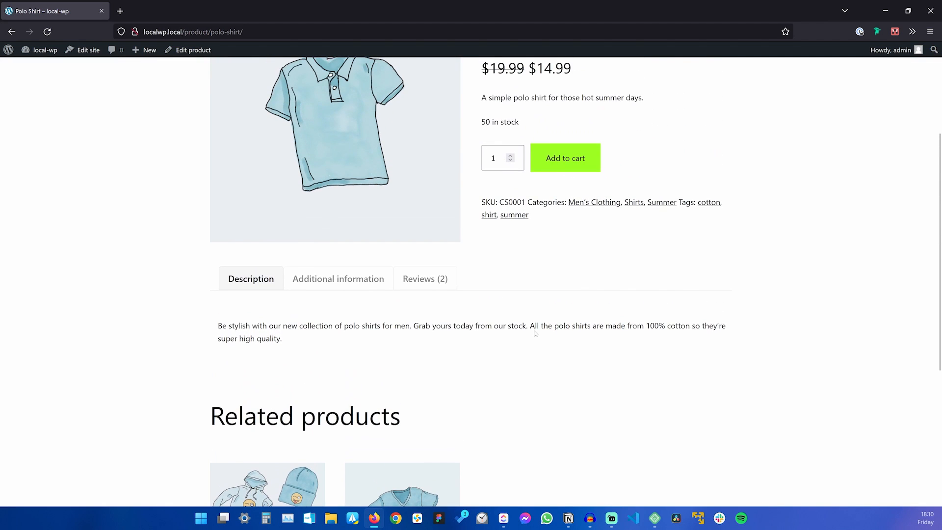
scroll(547, 357, down, 2)
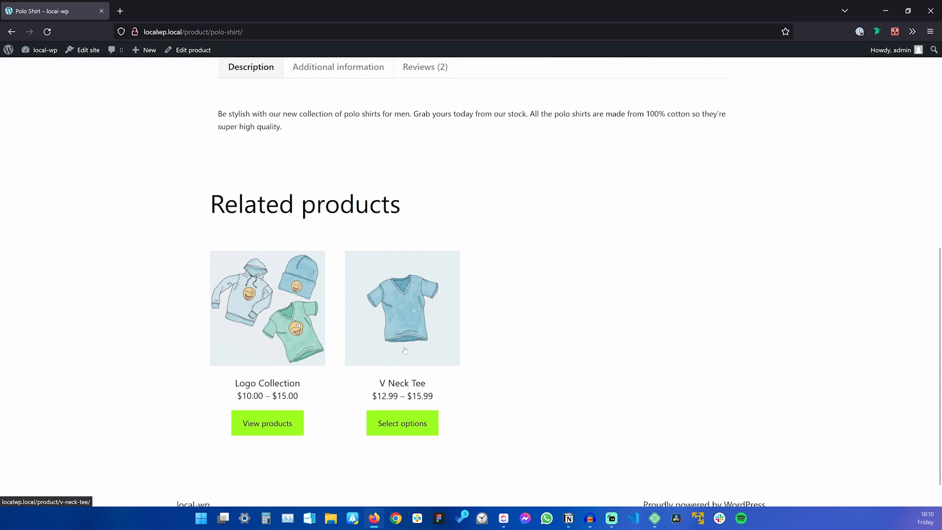
scroll(598, 344, up, 3)
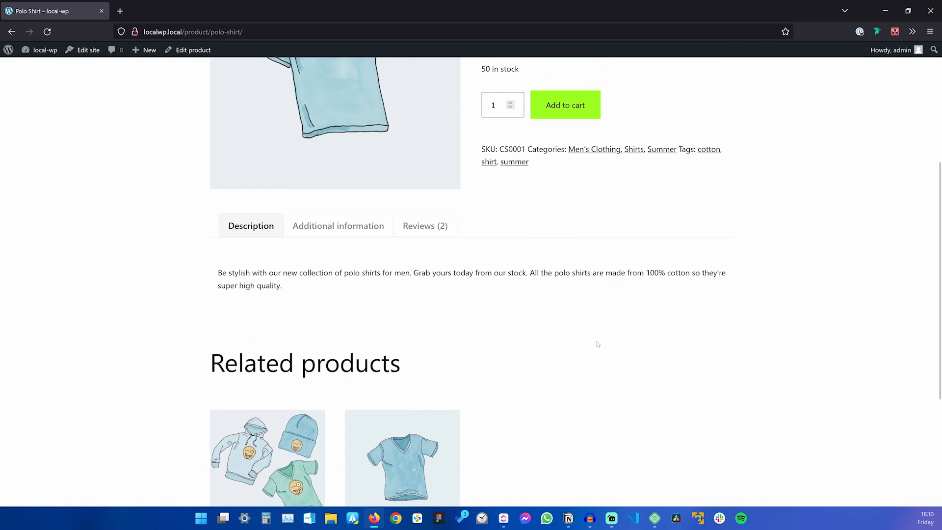
scroll(597, 344, up, 3)
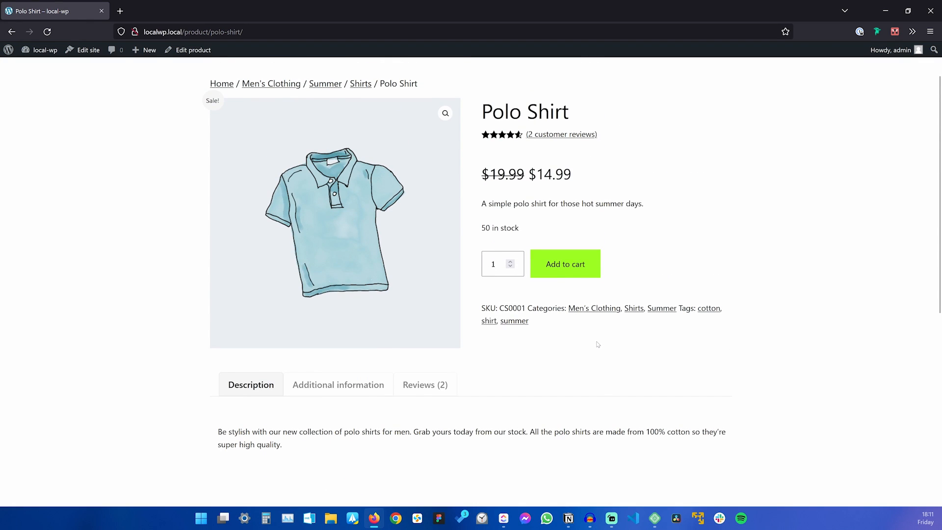
scroll(596, 347, down, 3)
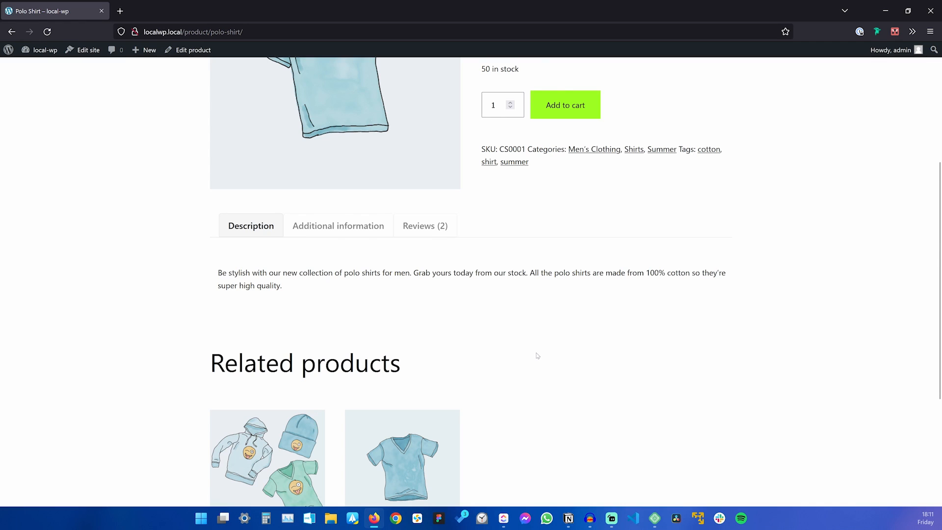
scroll(524, 361, up, 3)
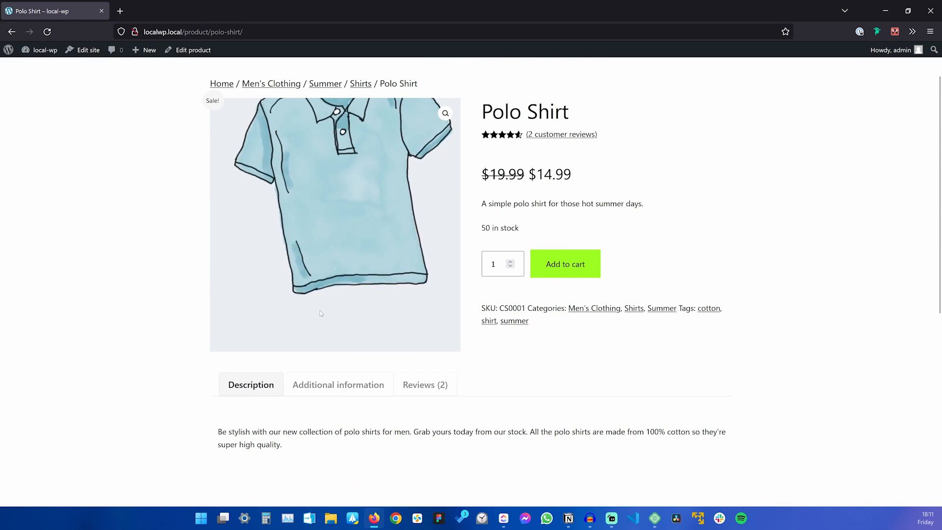
scroll(613, 388, up, 1)
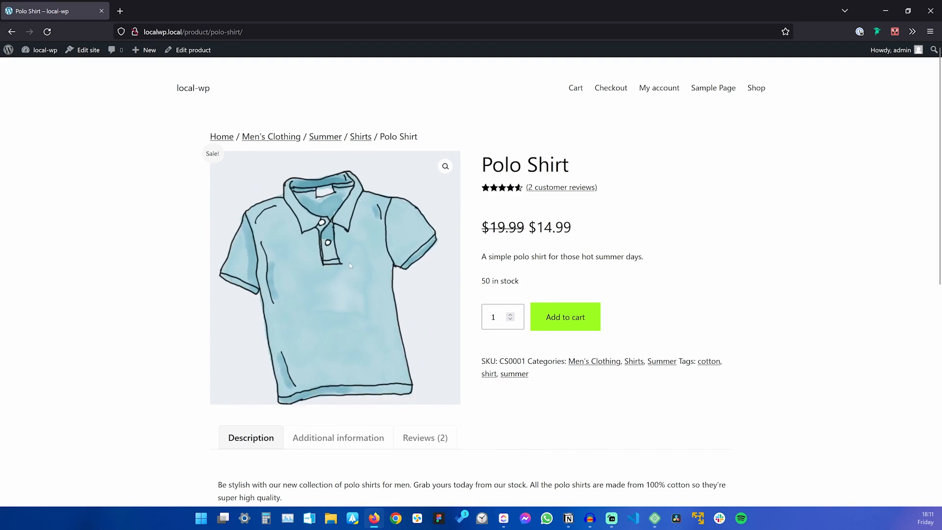
scroll(356, 245, down, 1)
scroll(351, 253, up, 1)
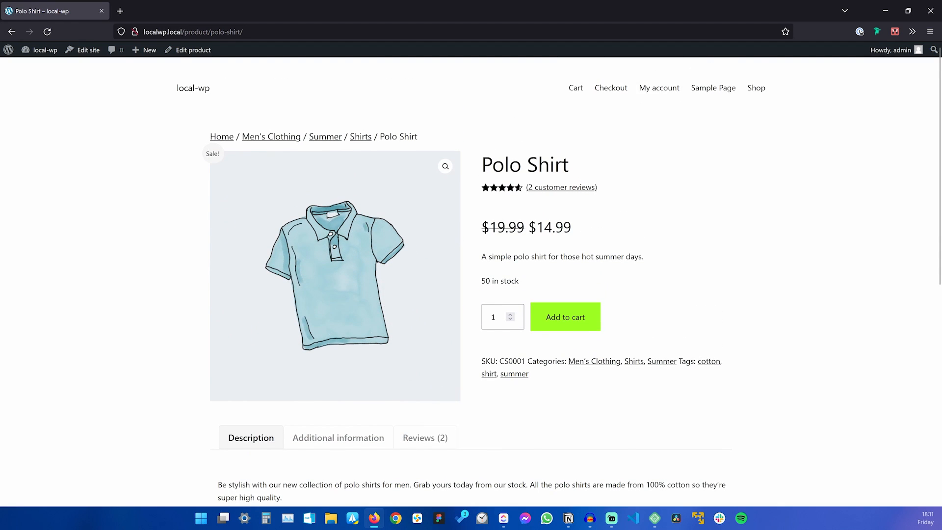
click(189, 50)
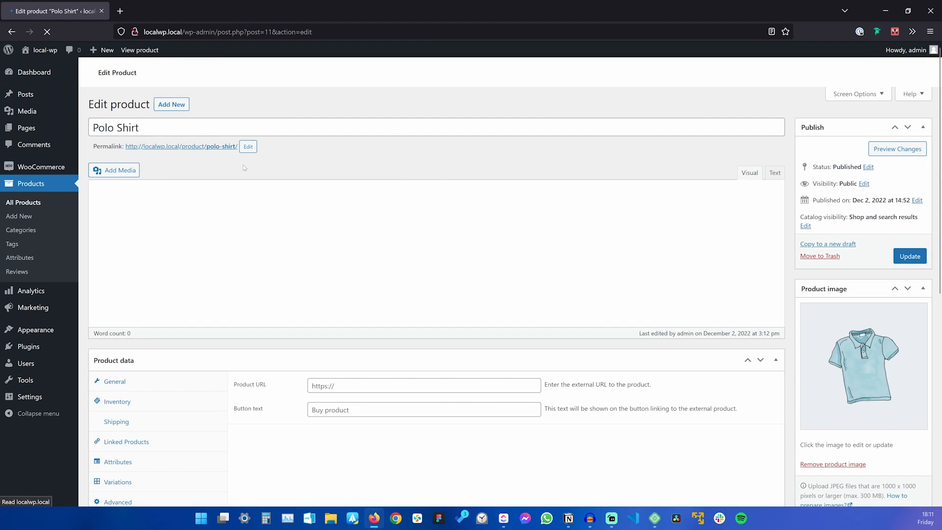
Search 'coac' under Linked Products Upsells, add Coaching Call (CSCC0001), and update the Polo Shirt.
scroll(168, 292, down, 3)
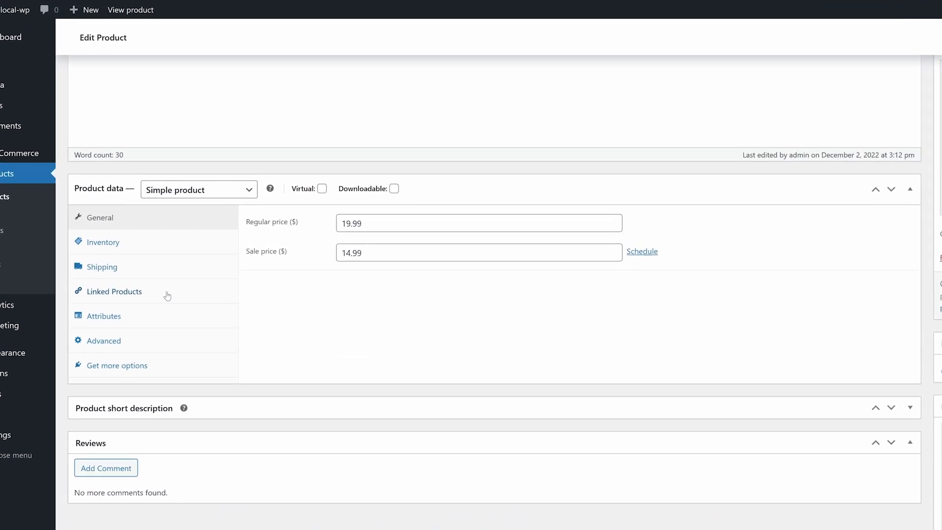
click(168, 295)
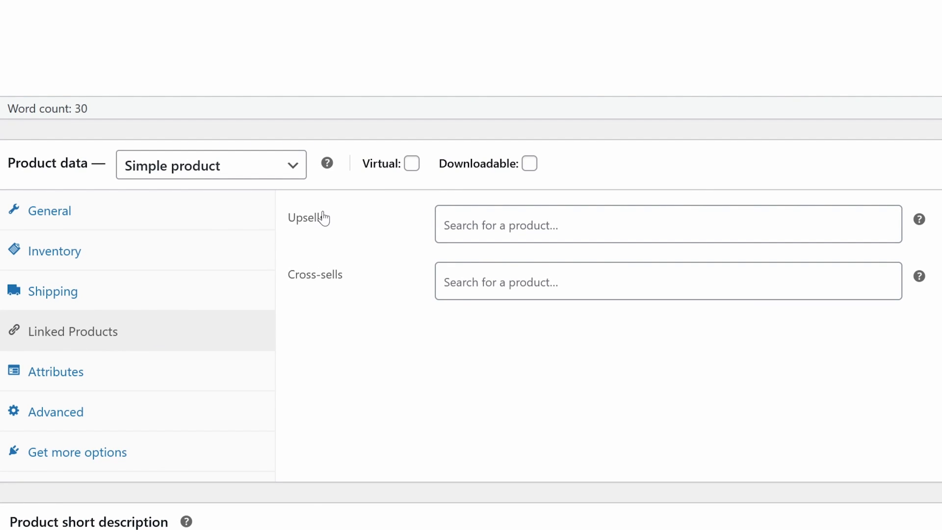
click(579, 225)
text(coac)
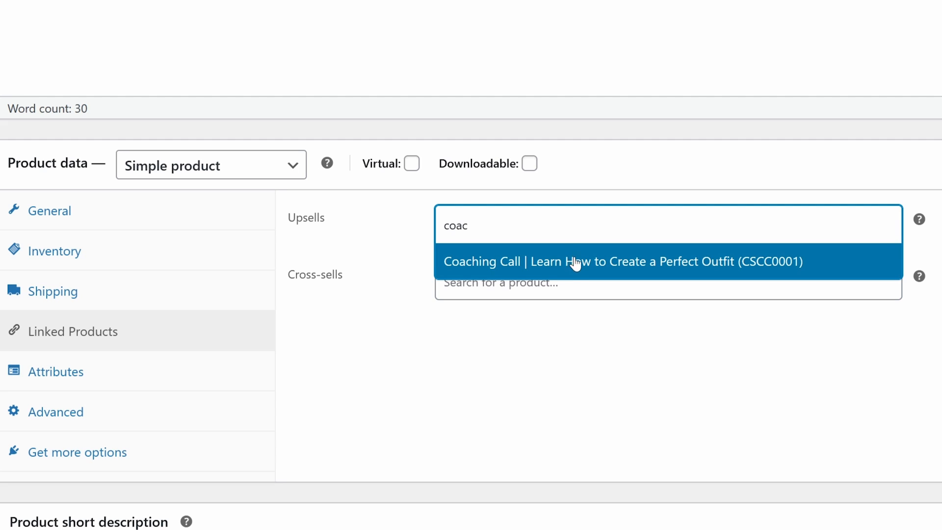
click(575, 264)
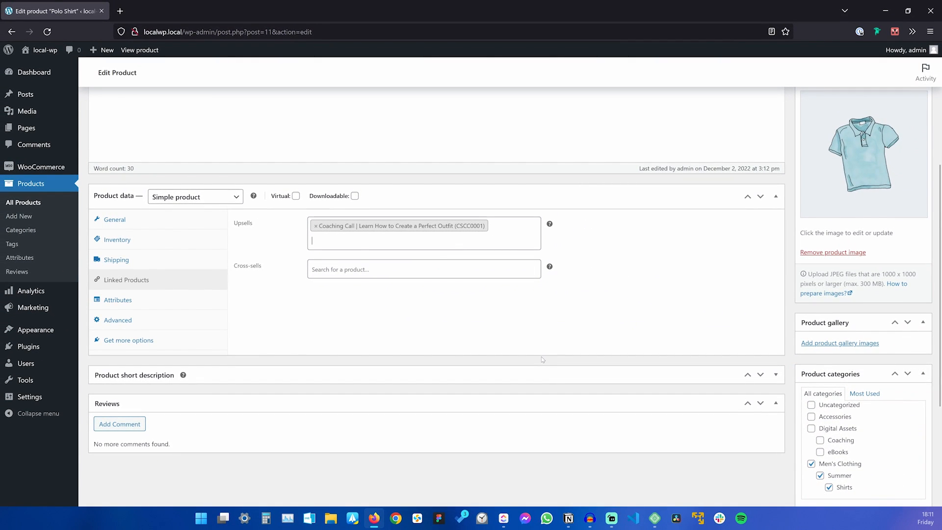
scroll(545, 355, up, 4)
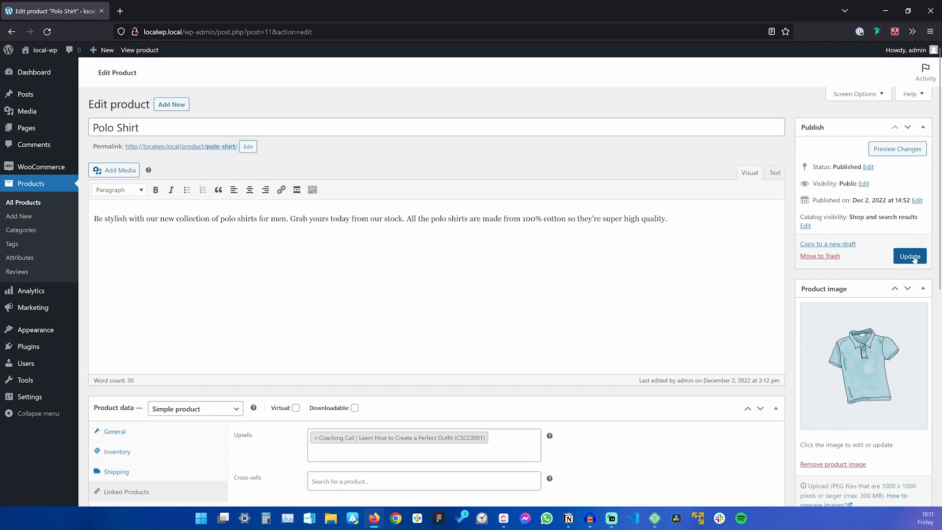
click(911, 256)
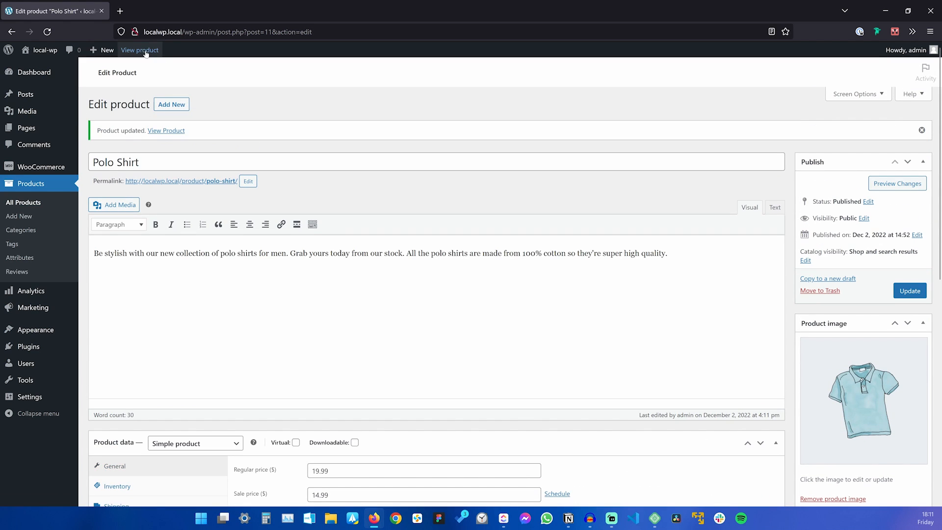
View the live Polo Shirt page and confirm Coaching Call appears under 'You may also like…'.
click(144, 49)
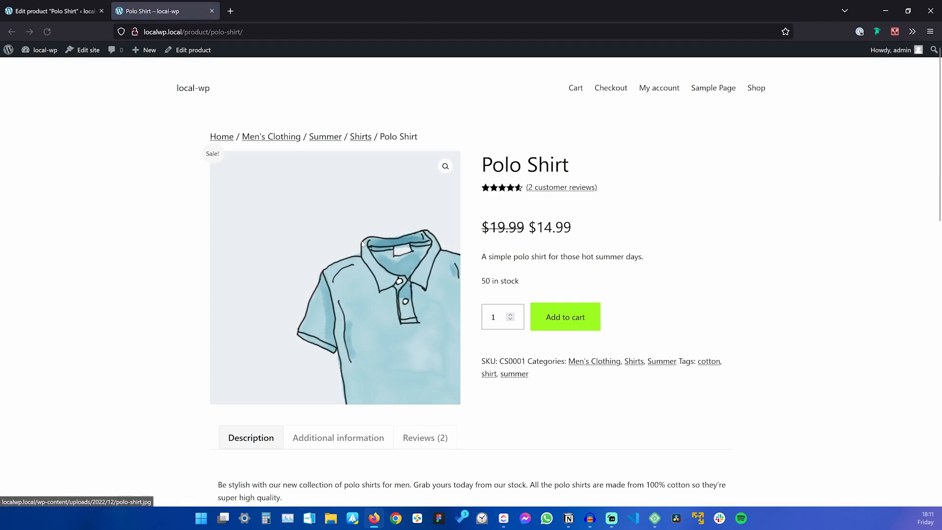
scroll(362, 244, down, 10)
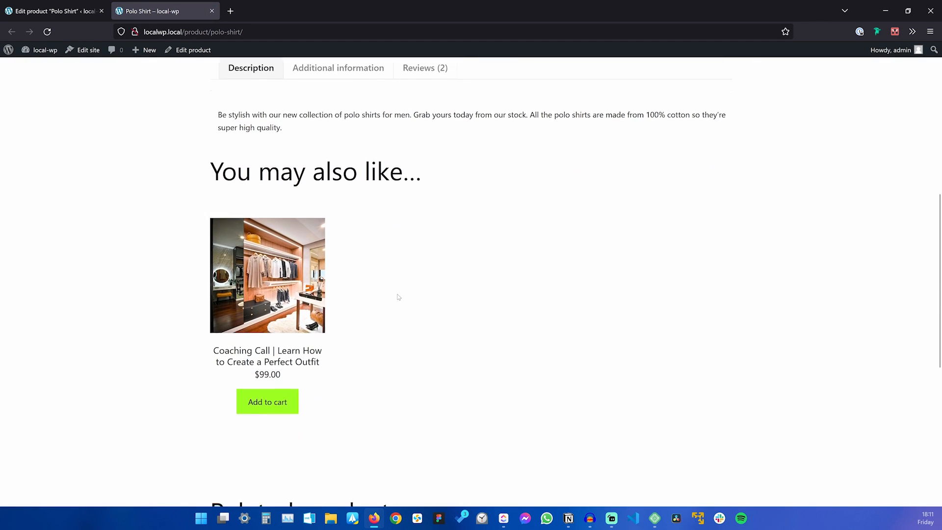
drag(211, 300, 430, 300)
click(451, 304)
scroll(460, 311, down, 1)
scroll(461, 315, up, 5)
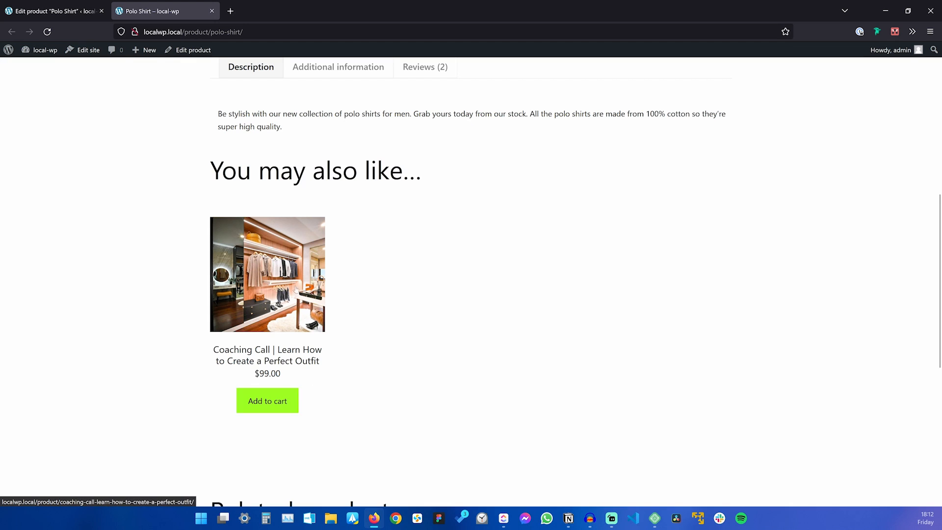
drag(211, 169, 446, 192)
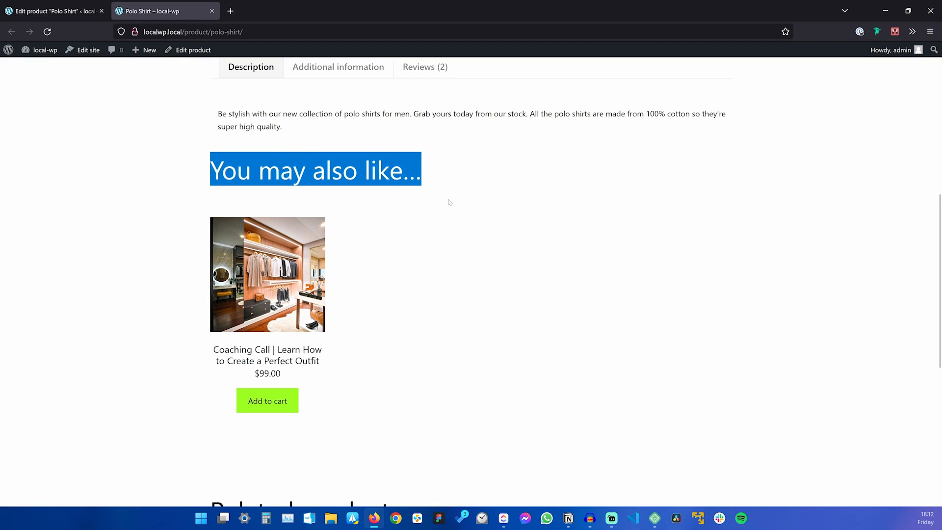
click(452, 269)
Recheck the Related products section, then go to the cart holding Beanie ×3, Hoodie ×2, T Shirt ×1.
scroll(452, 268, down, 5)
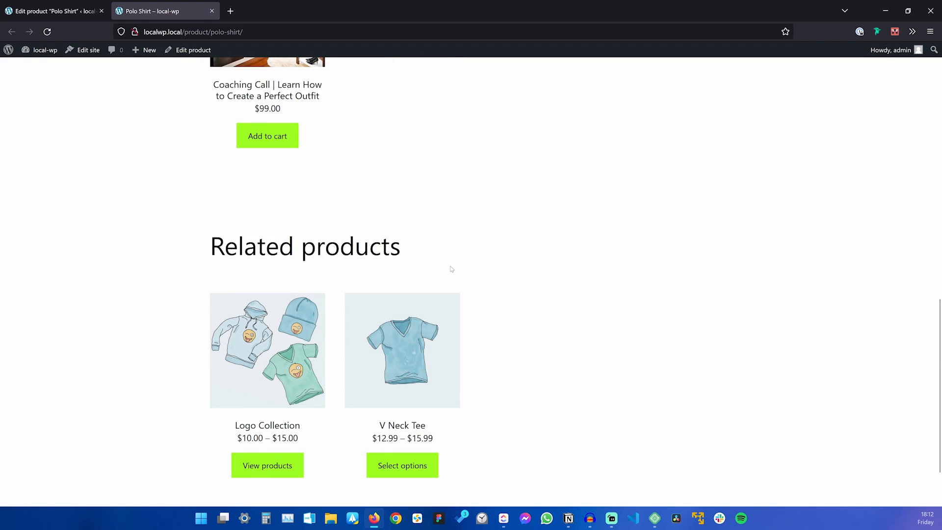
scroll(451, 269, up, 6)
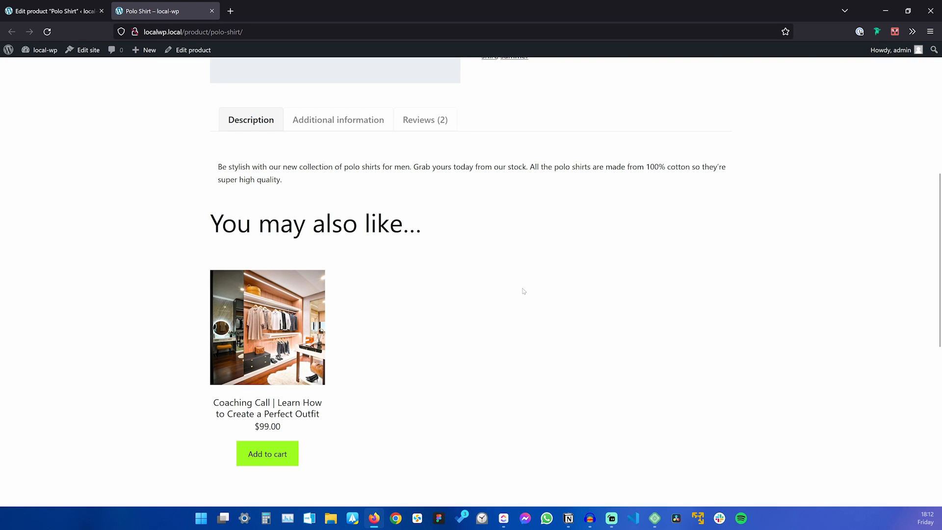
scroll(523, 291, down, 8)
drag(203, 196, 446, 205)
click(452, 205)
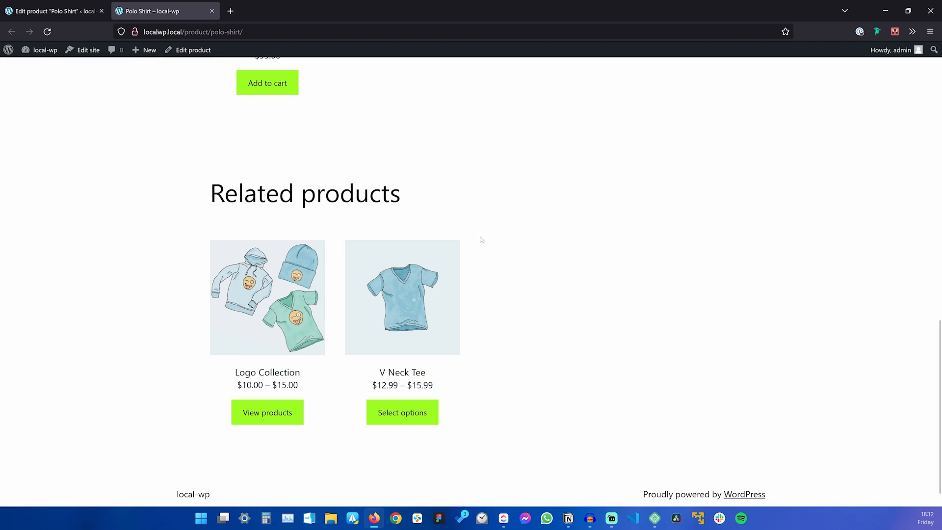
scroll(603, 264, up, 9)
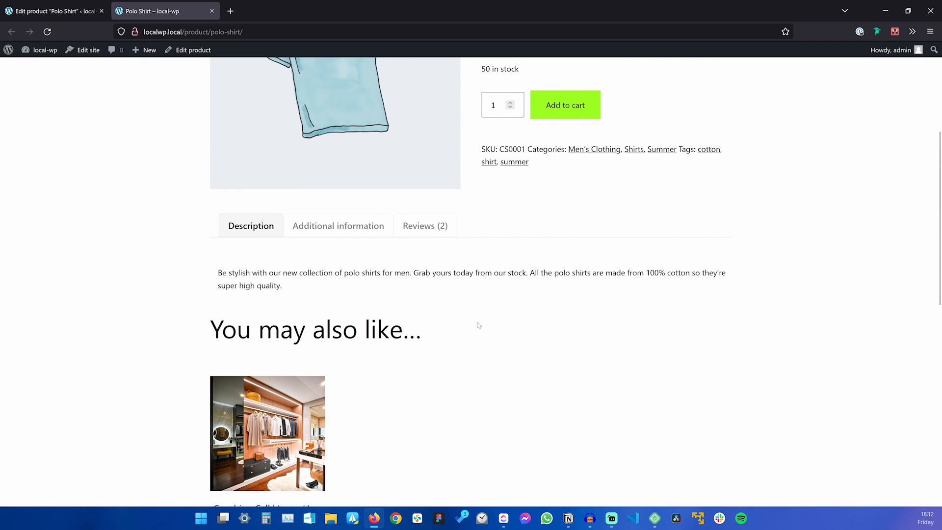
scroll(479, 325, up, 4)
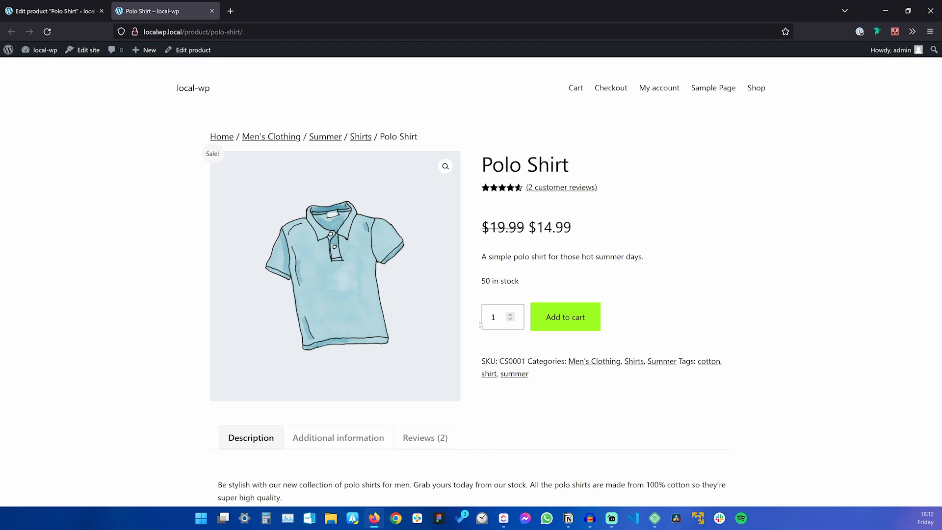
click(576, 89)
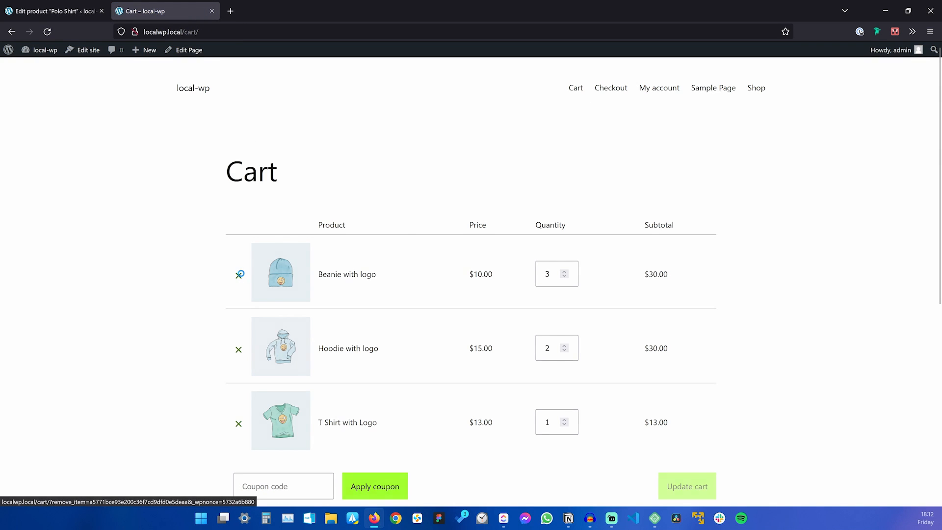
Remove Beanie with logo, Hoodie with logo and T Shirt with Logo from the cart, then return to Shop.
click(239, 276)
click(239, 206)
click(239, 200)
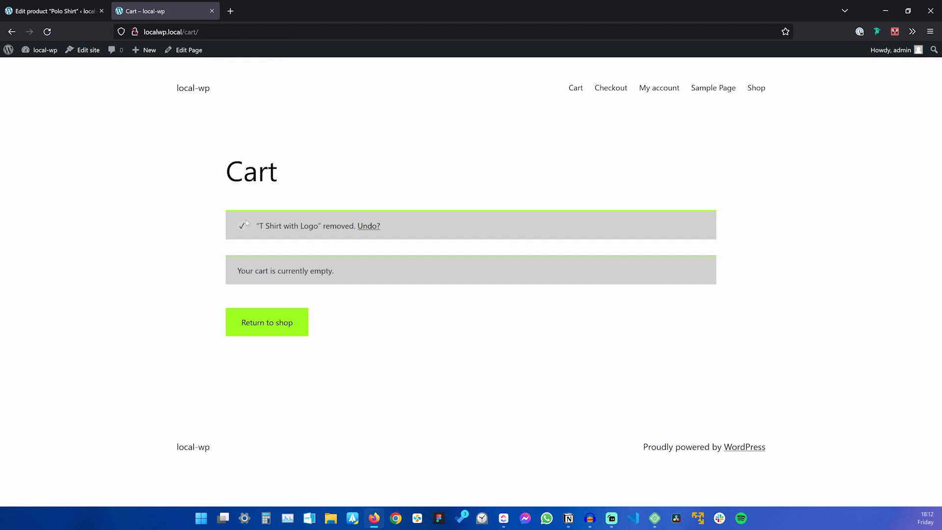
click(756, 88)
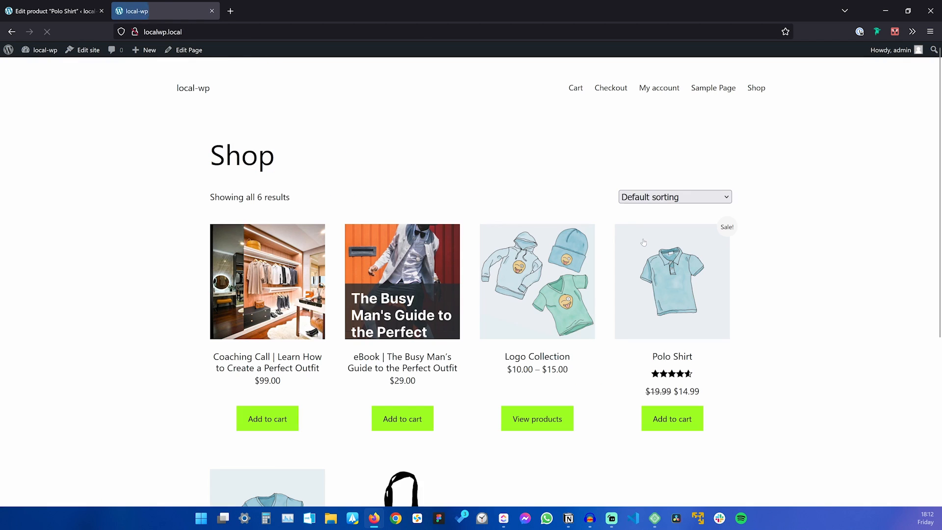
Add the Polo Shirt to the cart and review it: one item at $14.99, free shipping, $14.99 total.
click(681, 421)
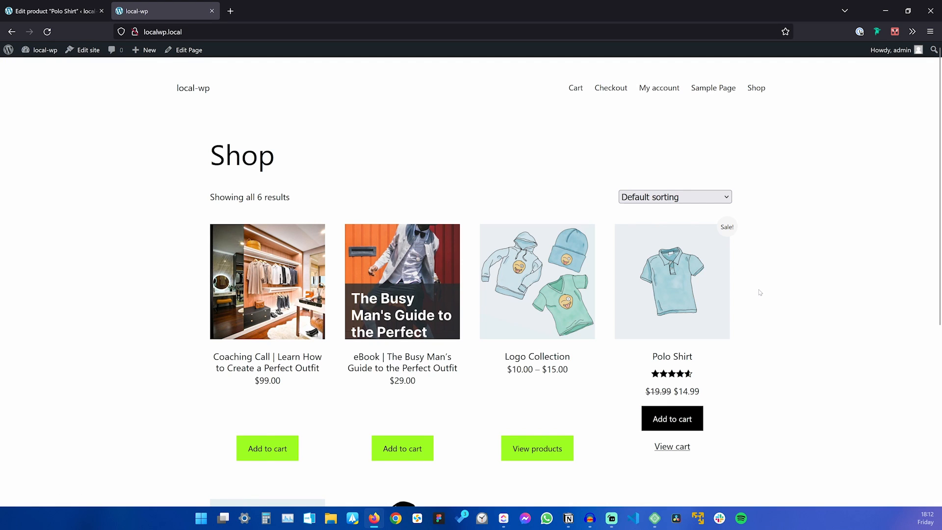
click(672, 446)
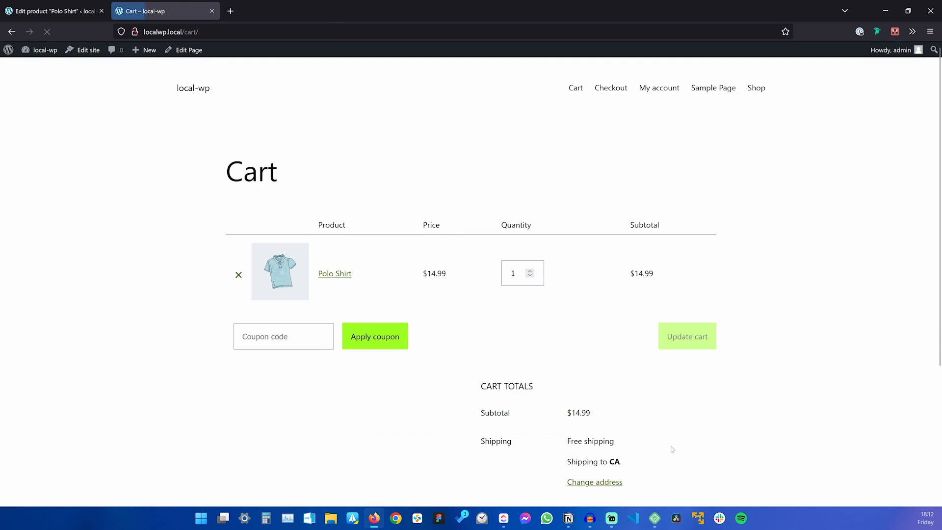
scroll(421, 252, down, 4)
scroll(421, 253, up, 3)
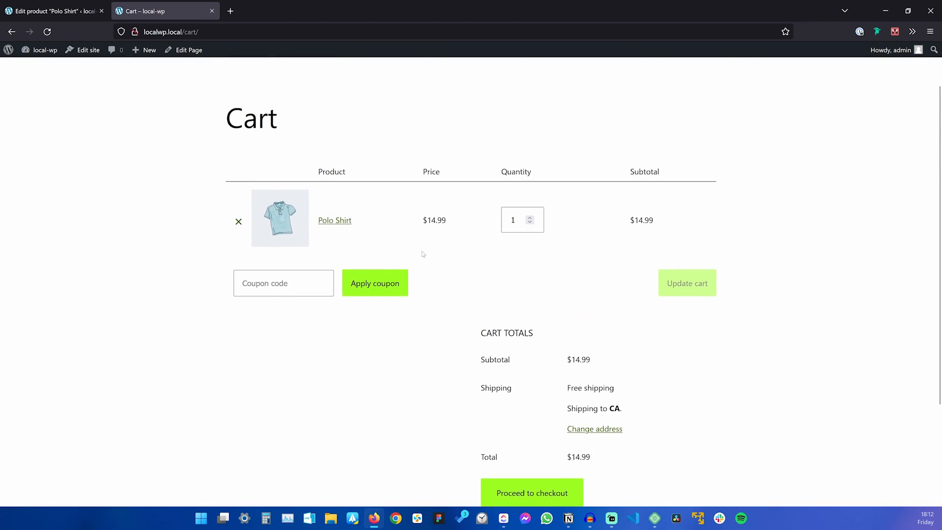
scroll(431, 255, down, 3)
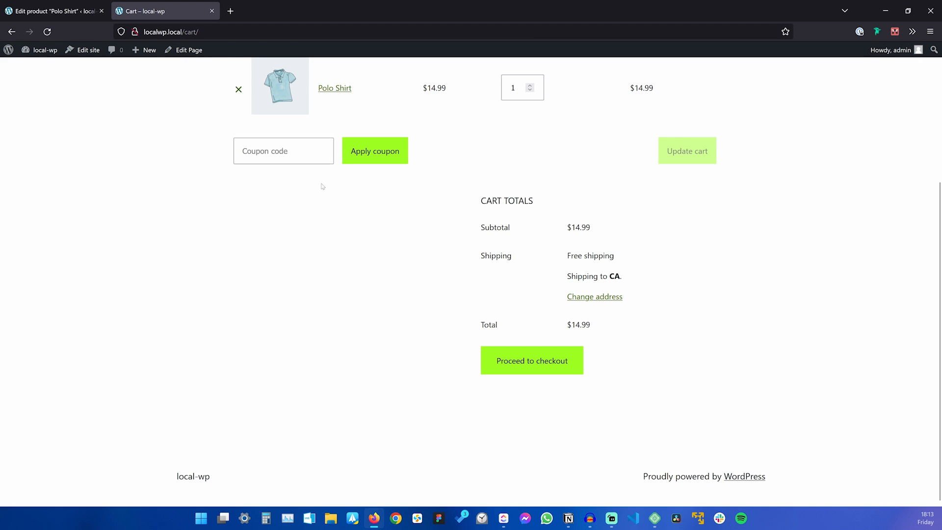
scroll(304, 270, up, 1)
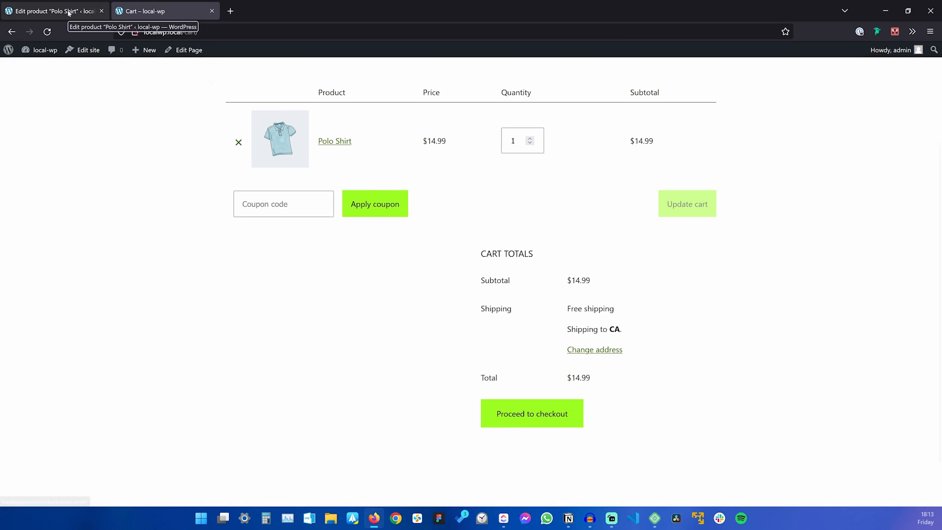
Open the Polo Shirt for editing from the admin Products list.
click(69, 11)
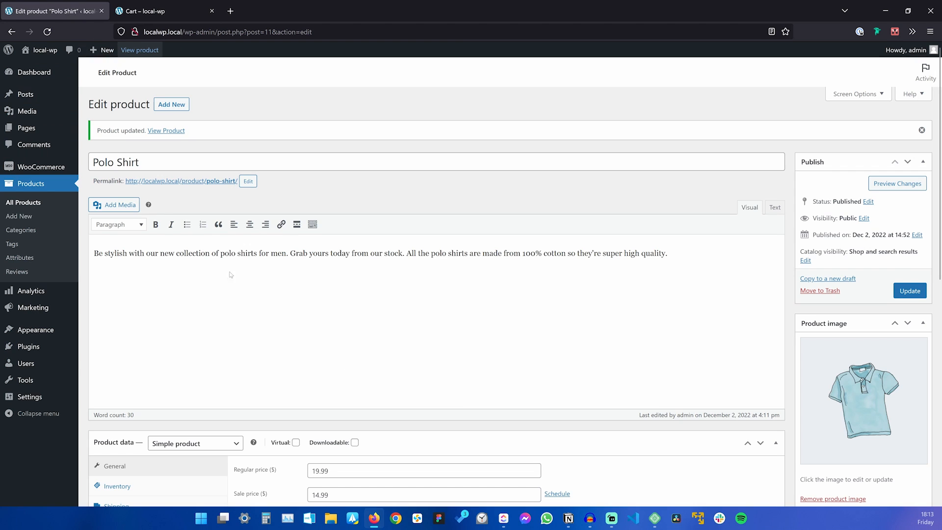
scroll(435, 327, down, 4)
scroll(435, 328, up, 4)
click(35, 205)
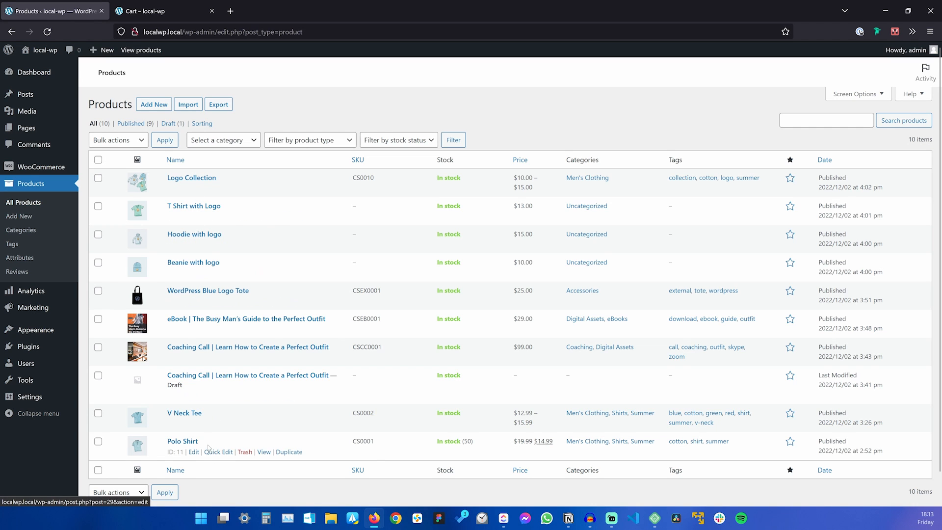
click(183, 441)
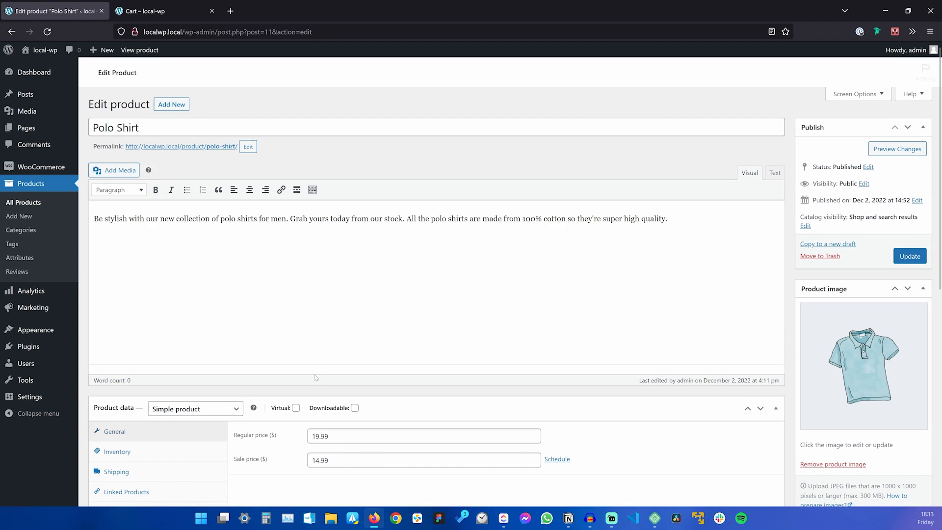
Search 'eb' under Cross-sells for The Busy Man's Guide eBook, update the product, and reload the cart.
scroll(311, 379, down, 4)
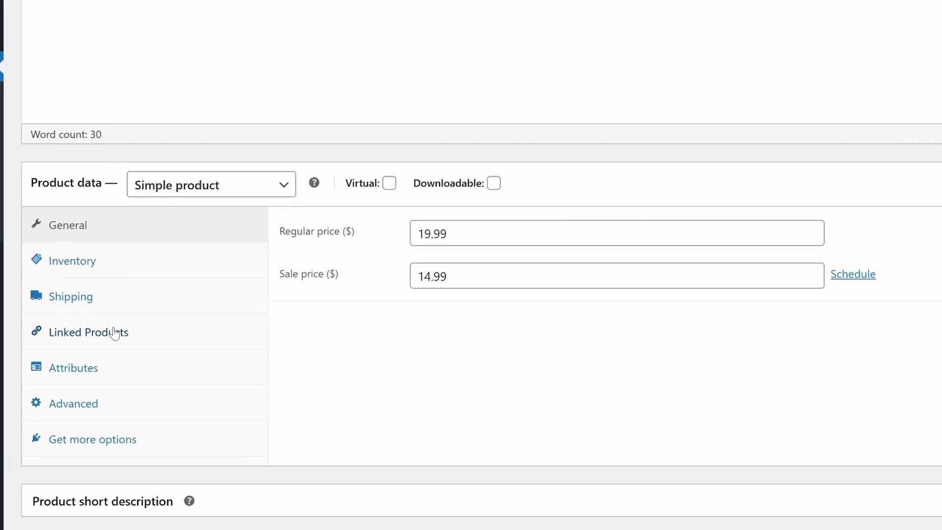
click(114, 334)
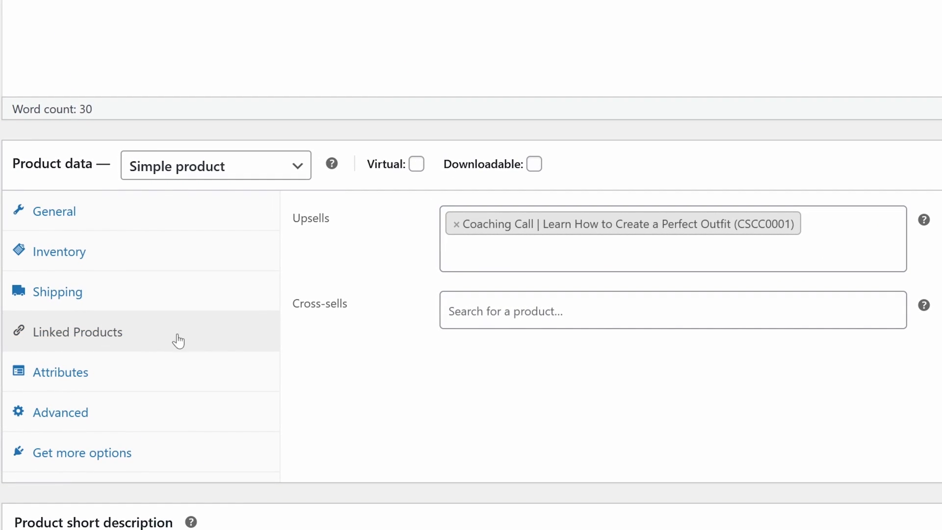
click(418, 315)
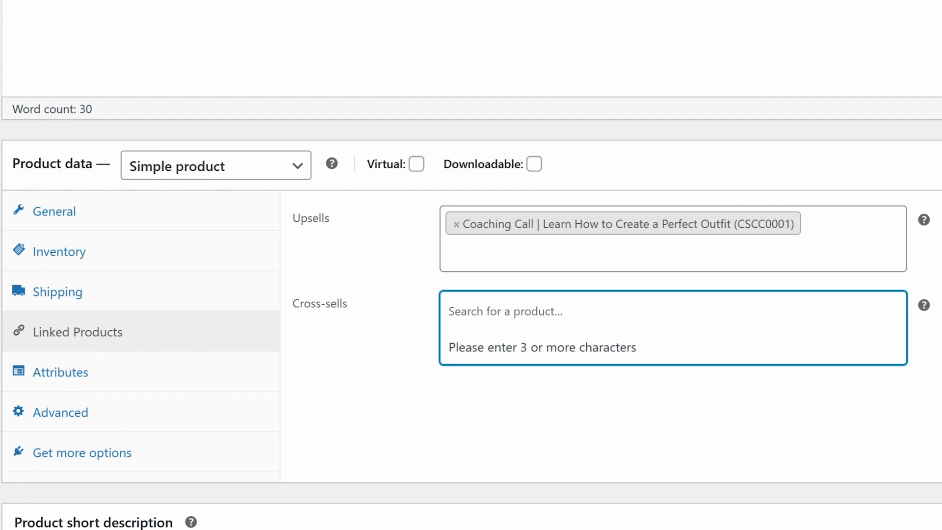
text(ebn)
key(BackSpace)
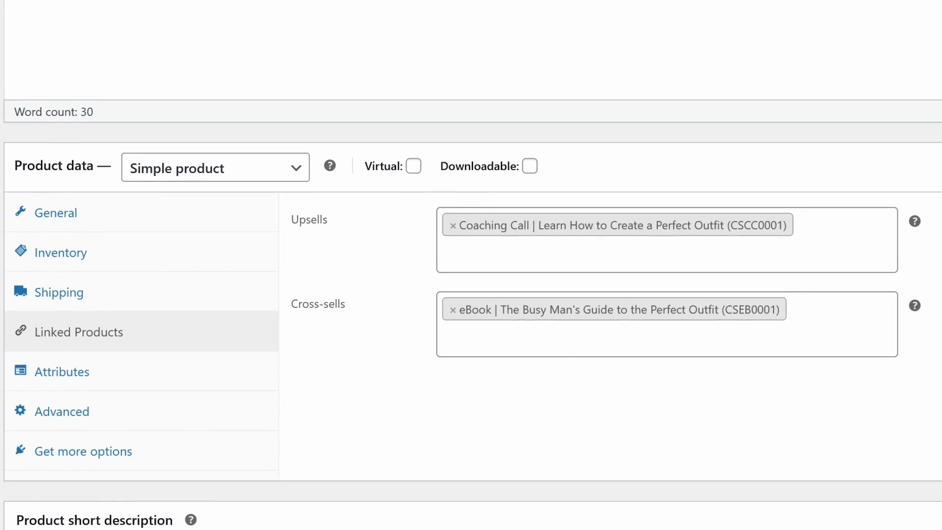
click(911, 97)
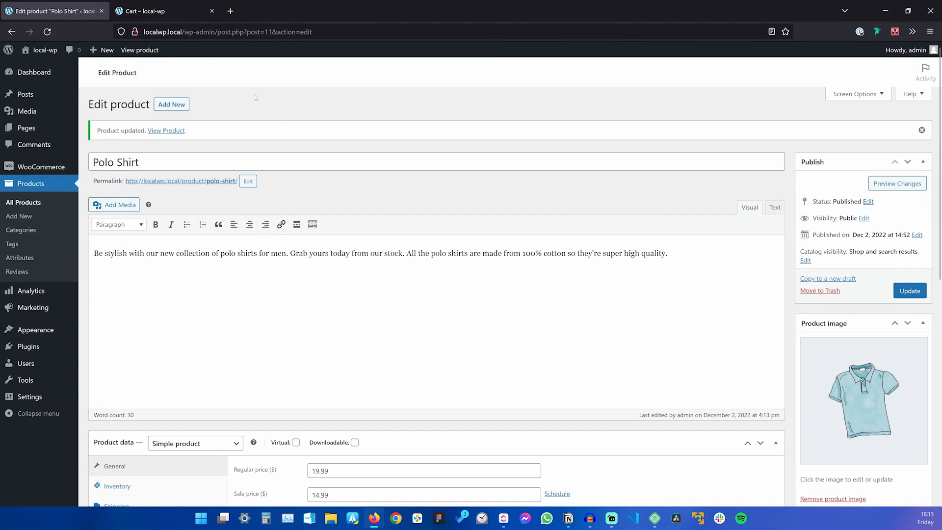
click(170, 14)
key(F5)
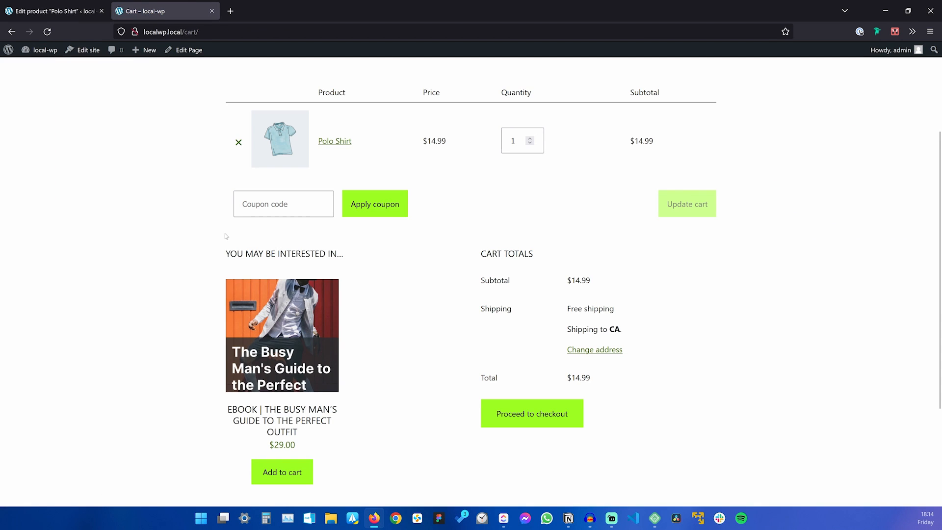
Check the $29.00 eBook suggestion under 'You may be interested in…', then remove the Polo Shirt from the cart.
drag(225, 253, 287, 254)
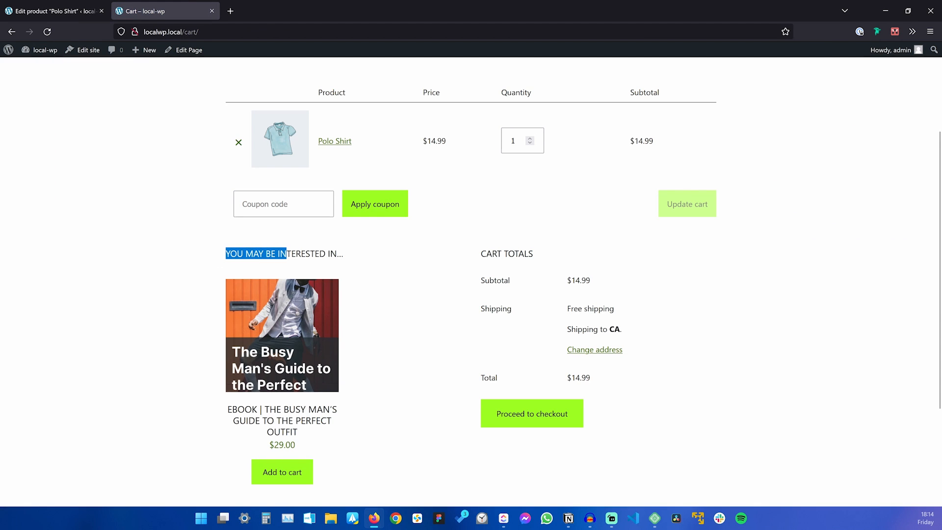
click(355, 254)
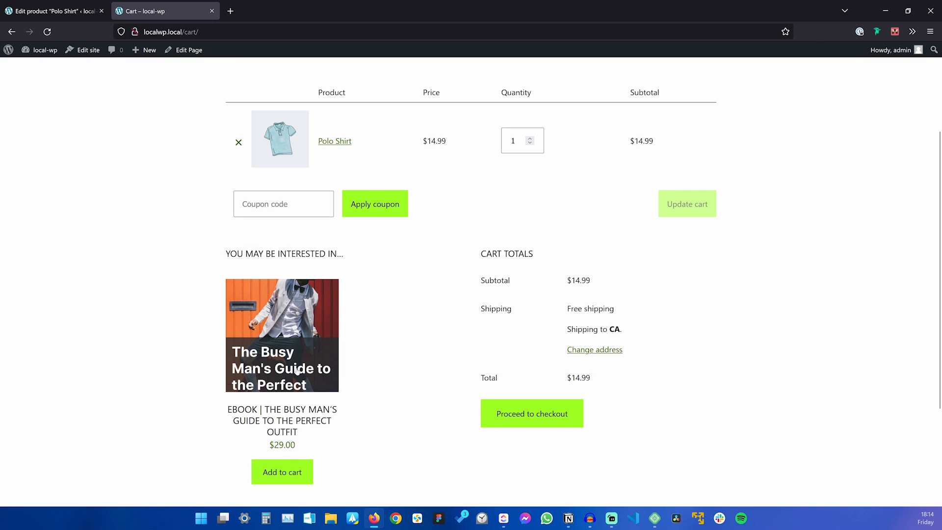
scroll(297, 373, down, 2)
scroll(296, 360, up, 3)
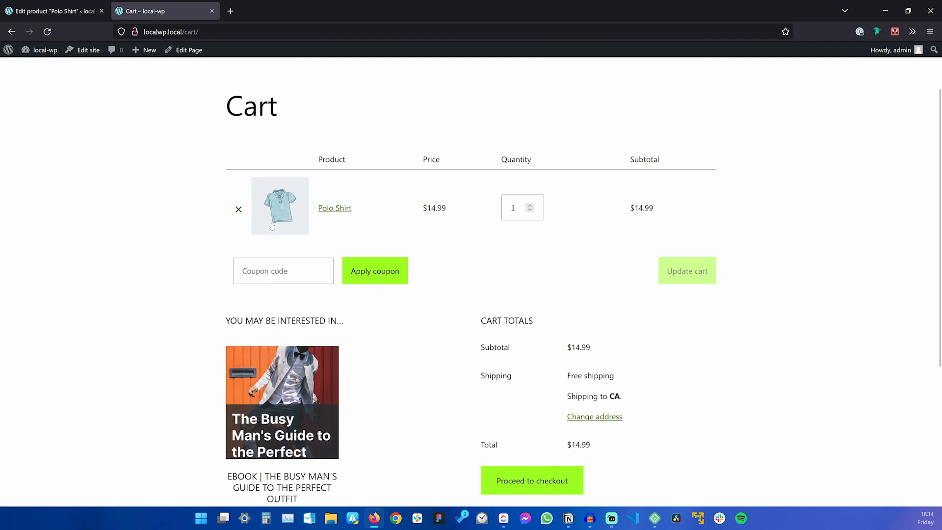
click(238, 209)
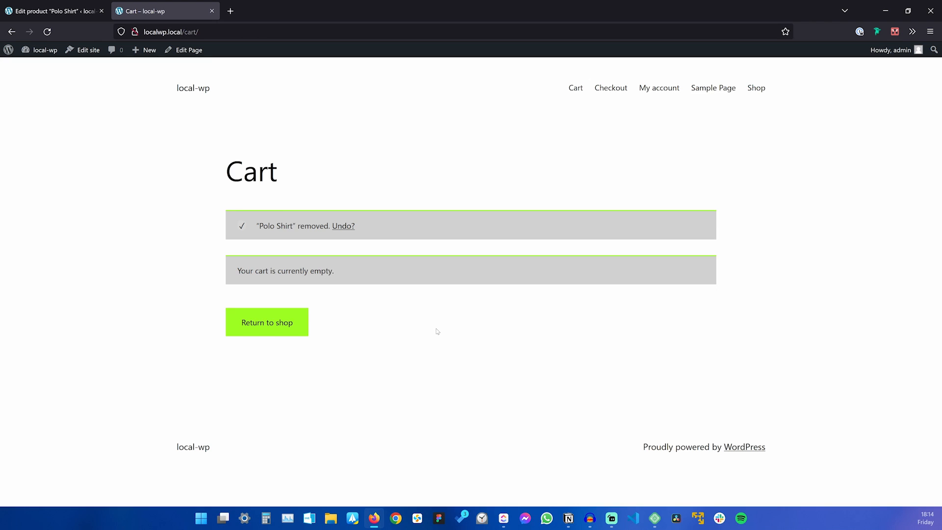
From the shop, add a V Neck Tee in colour Blue, size M to the cart.
click(293, 334)
scroll(534, 255, down, 3)
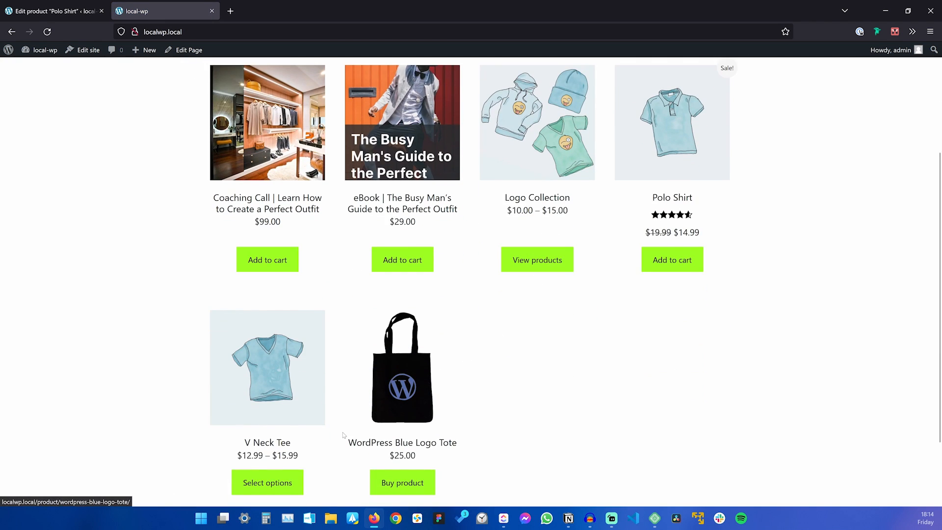
click(250, 490)
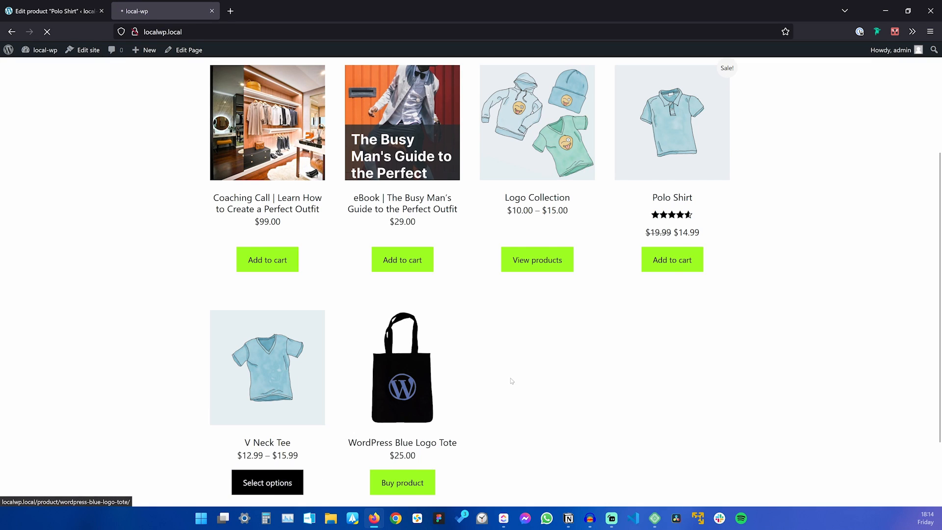
click(554, 267)
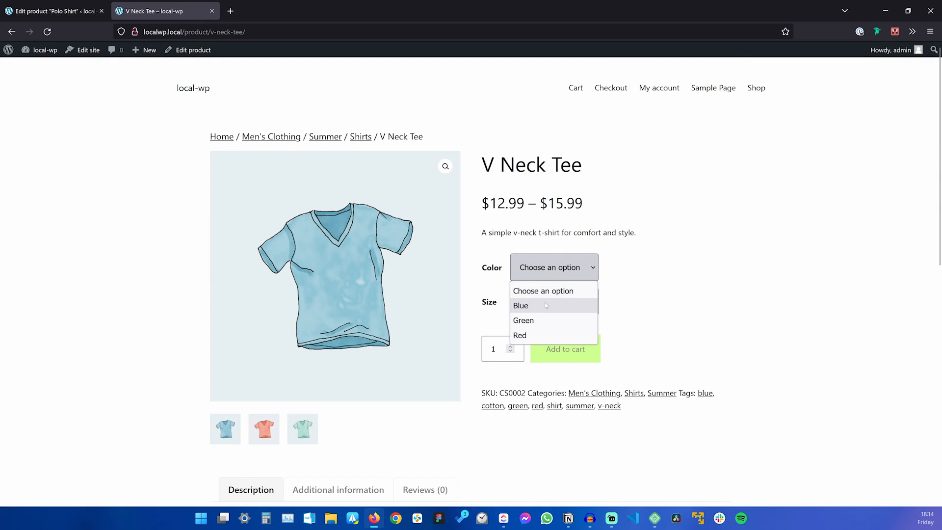
click(530, 305)
click(545, 301)
click(544, 301)
click(555, 301)
click(560, 354)
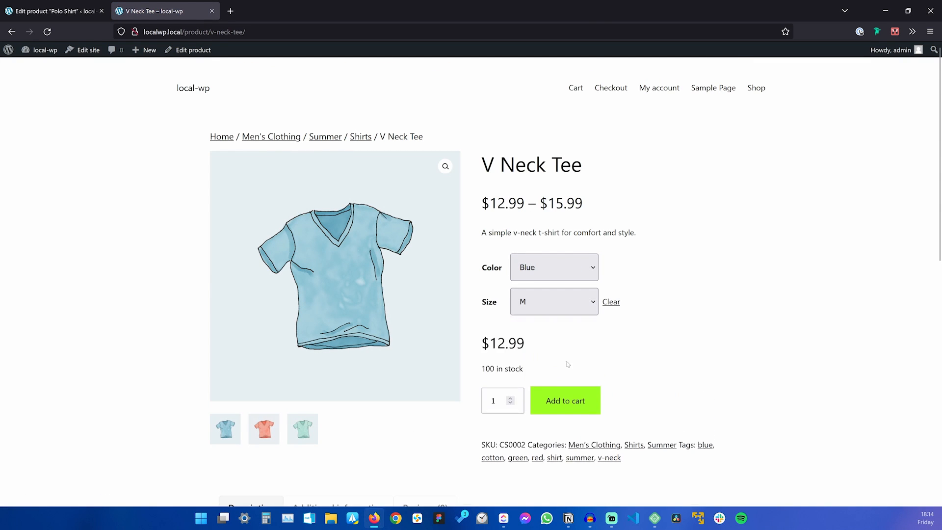
click(572, 400)
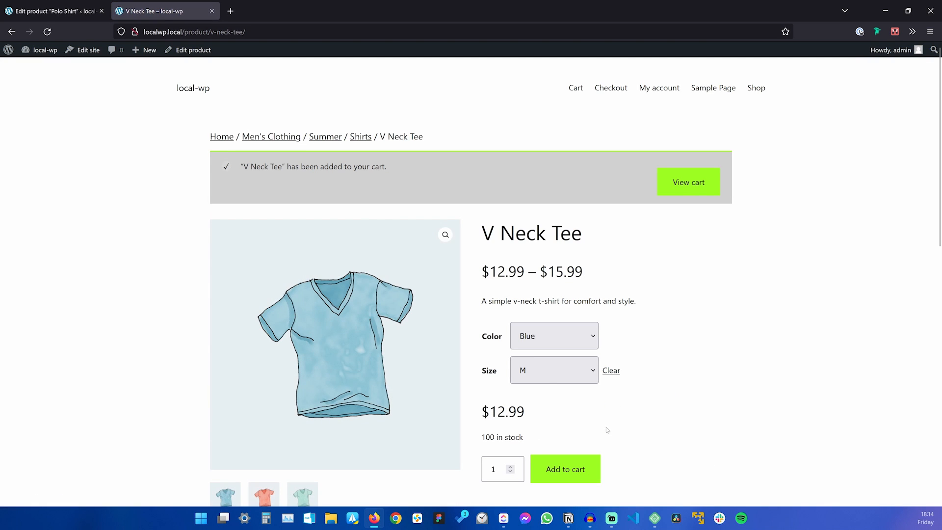
View the cart: V Neck Tee at $12.99, $12.99 total, with no suggested products.
click(680, 190)
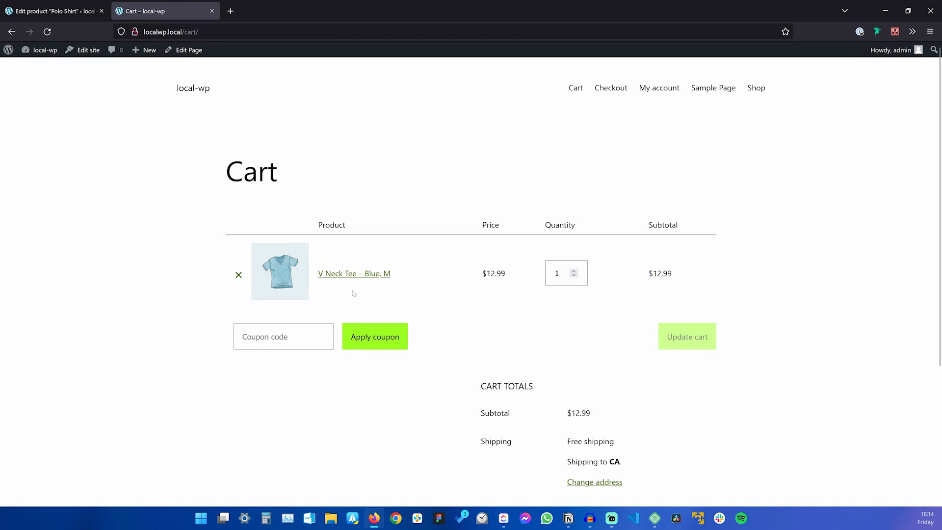
scroll(350, 255, down, 3)
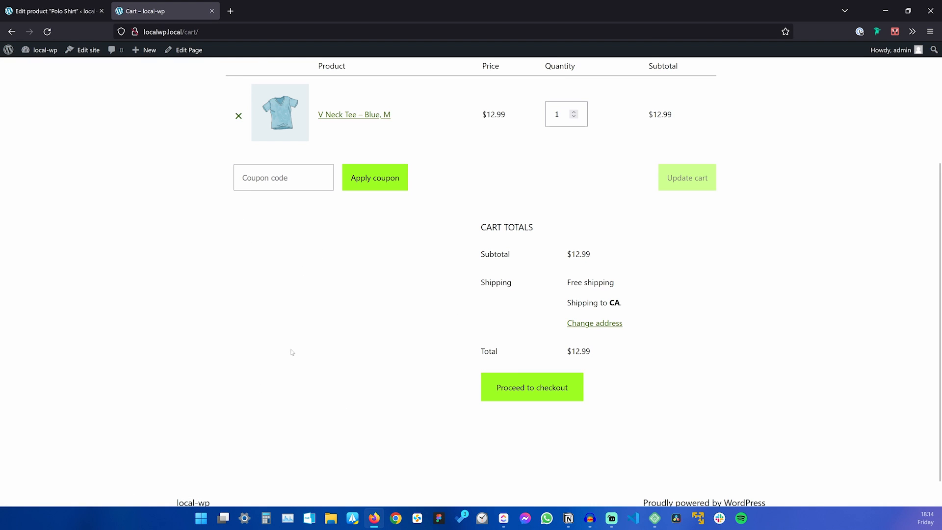
scroll(290, 351, up, 3)
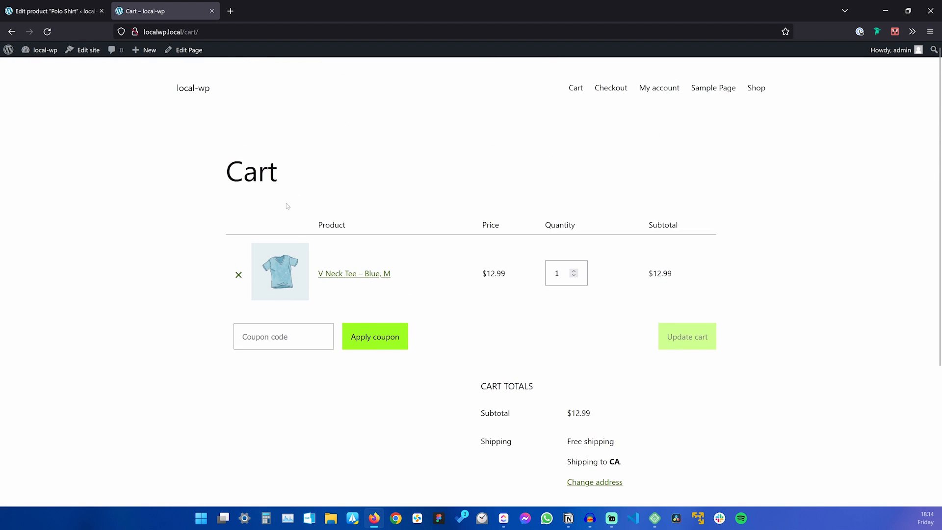
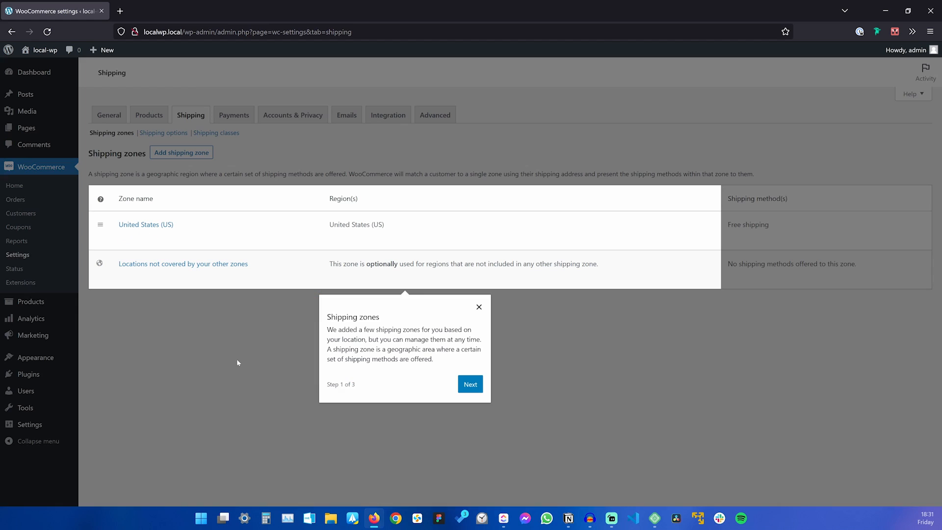
Close the tour and review the United States (US) zone's Free shipping settings, then return to the zone list.
click(476, 306)
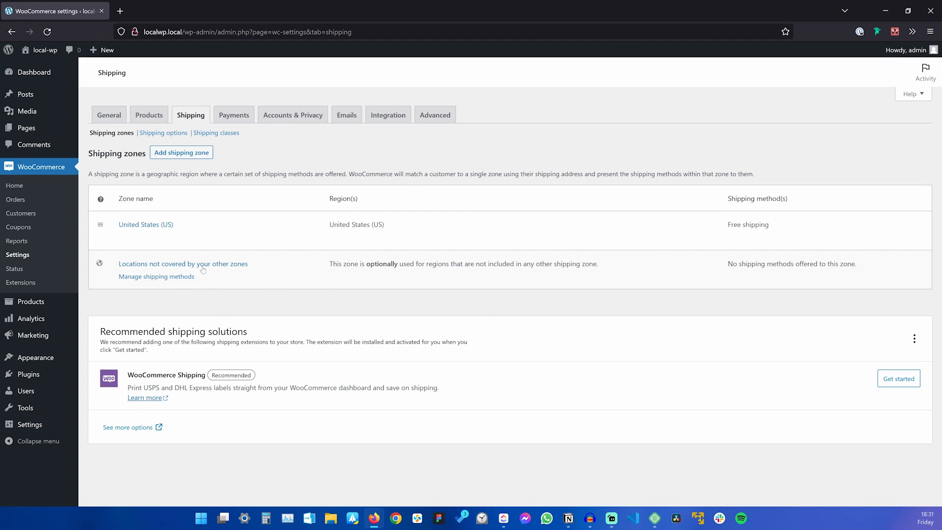
click(156, 225)
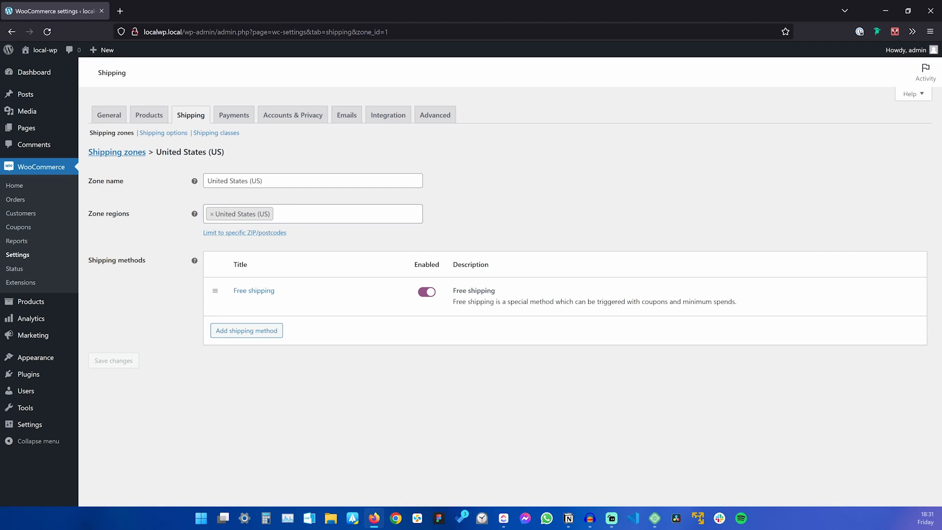
click(257, 291)
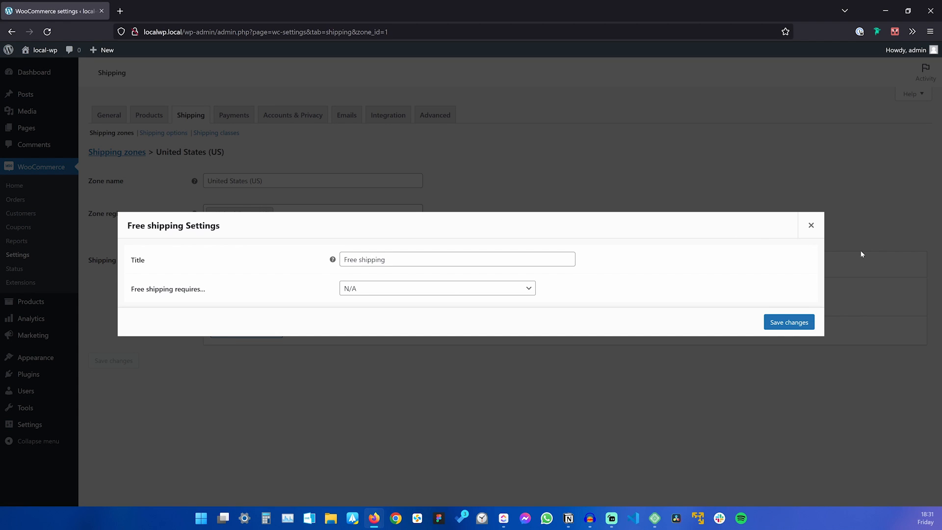
click(812, 225)
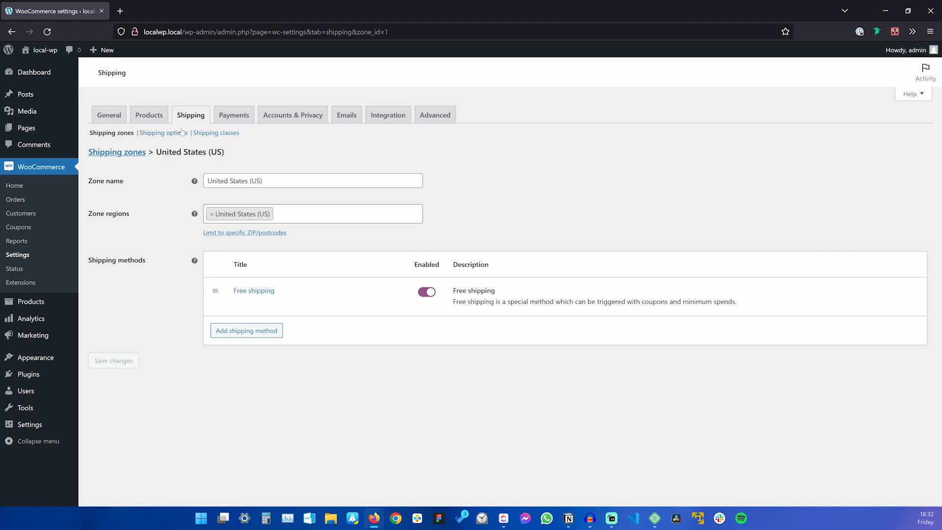
click(181, 132)
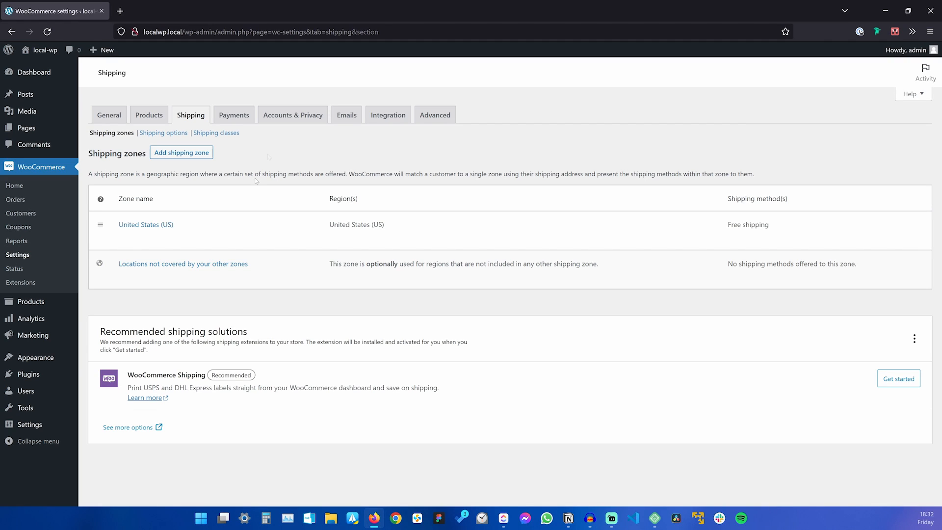
Turn on Cash on delivery payments and start the WooCommerce Payments installation.
click(234, 115)
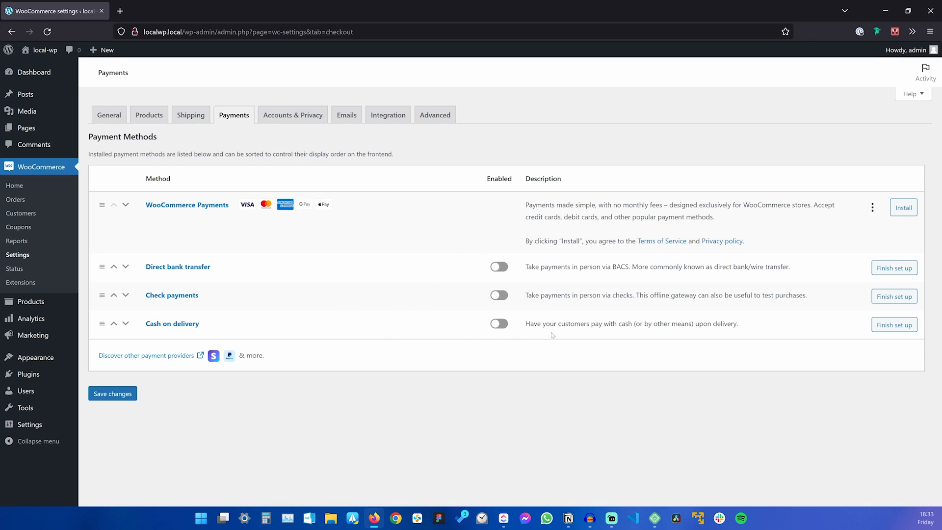
click(499, 324)
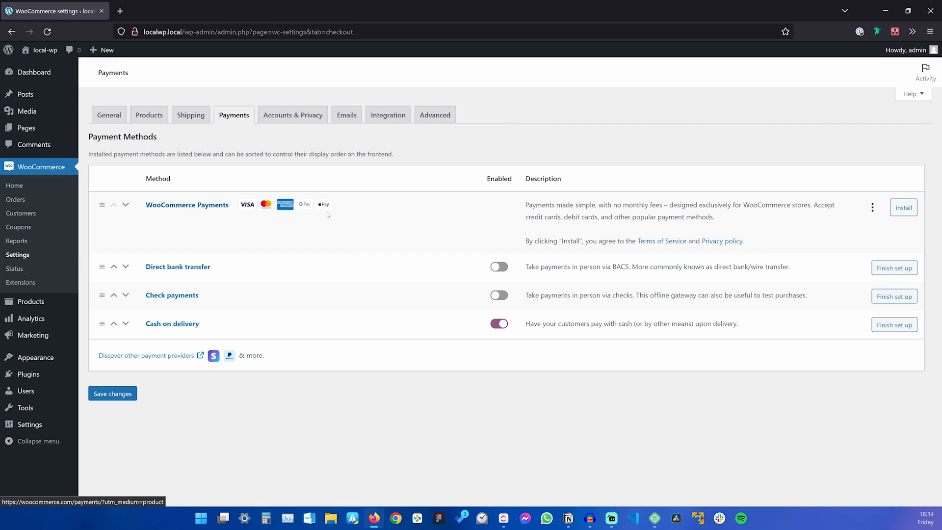
click(903, 207)
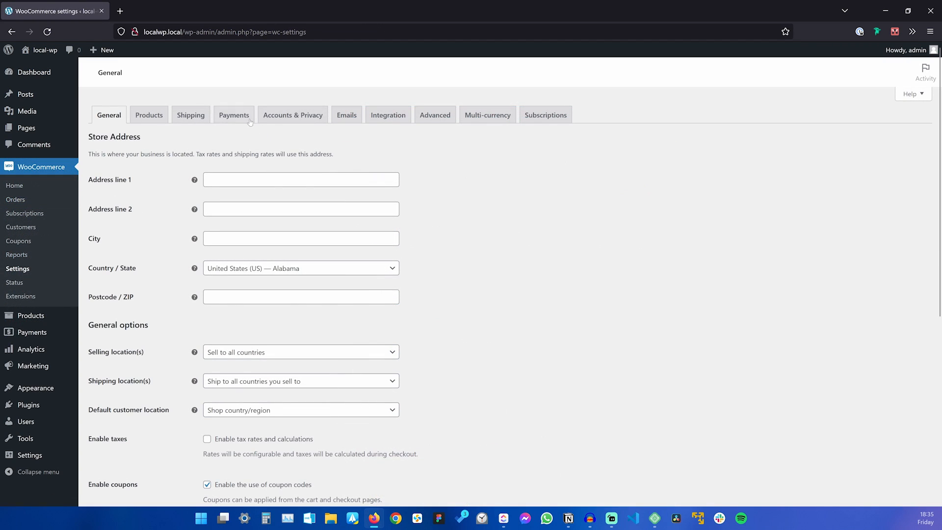
From the Payments settings, follow 'Discover other payment providers' to the WooCommerce.com payment extensions.
click(234, 116)
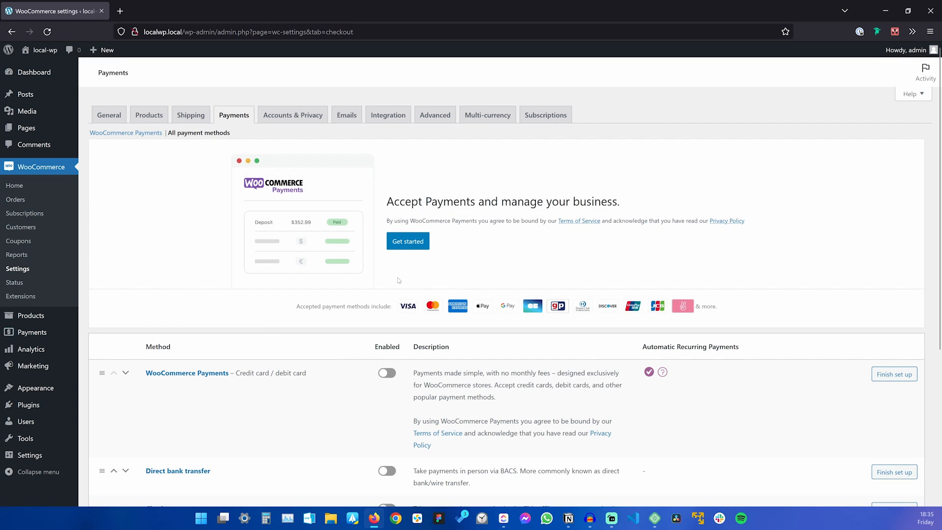
scroll(400, 282, down, 4)
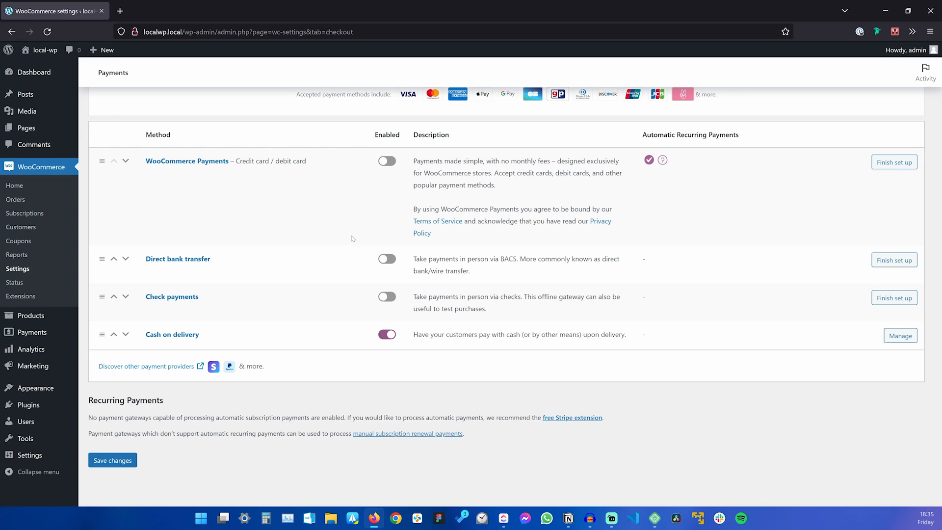
scroll(357, 250, up, 1)
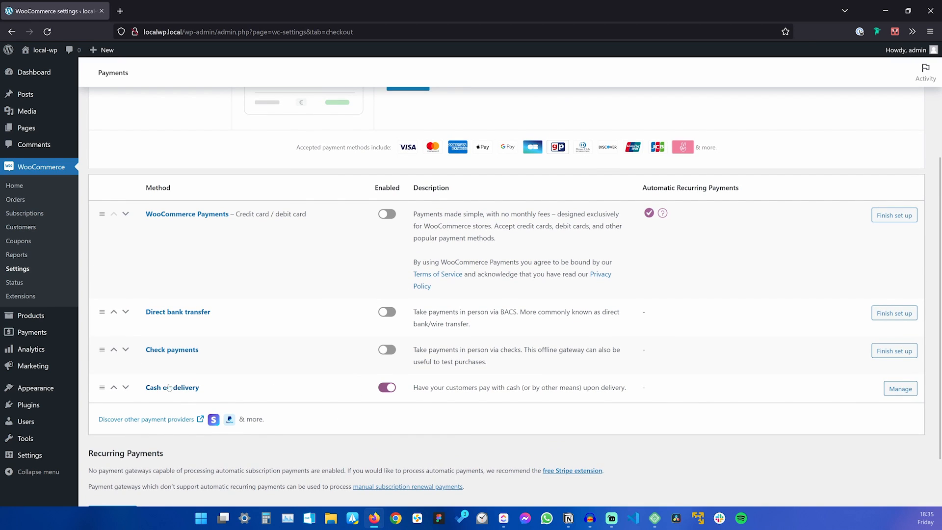
scroll(364, 384, down, 1)
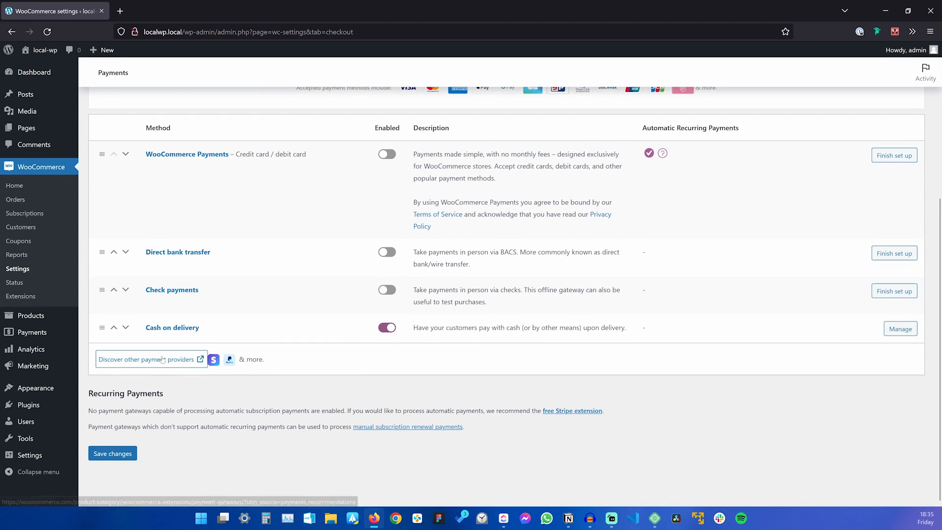
click(147, 363)
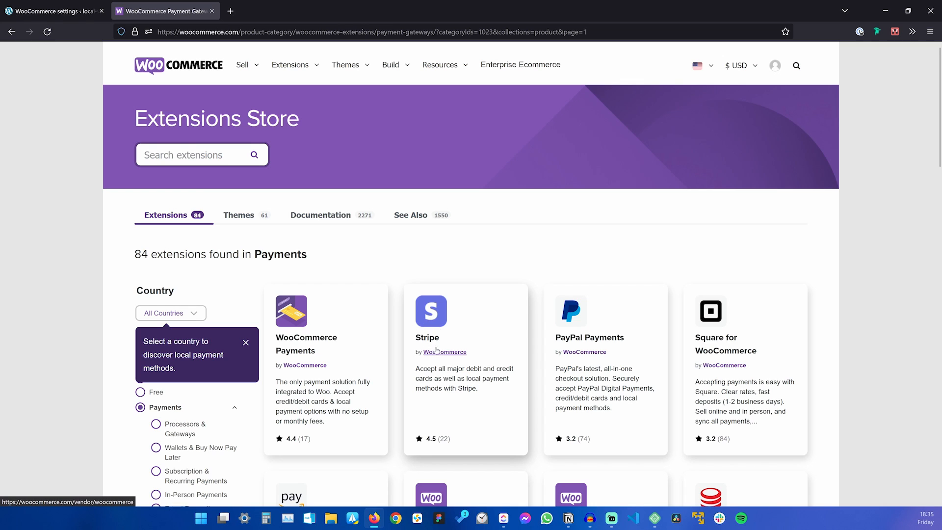
View the Stripe extension's product page, then go back to the store's Payments settings tab.
click(452, 326)
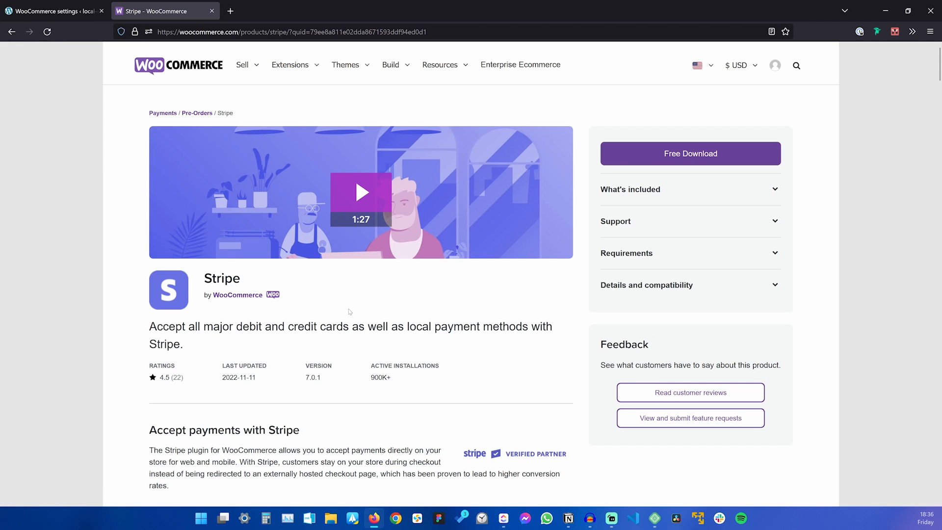
click(690, 154)
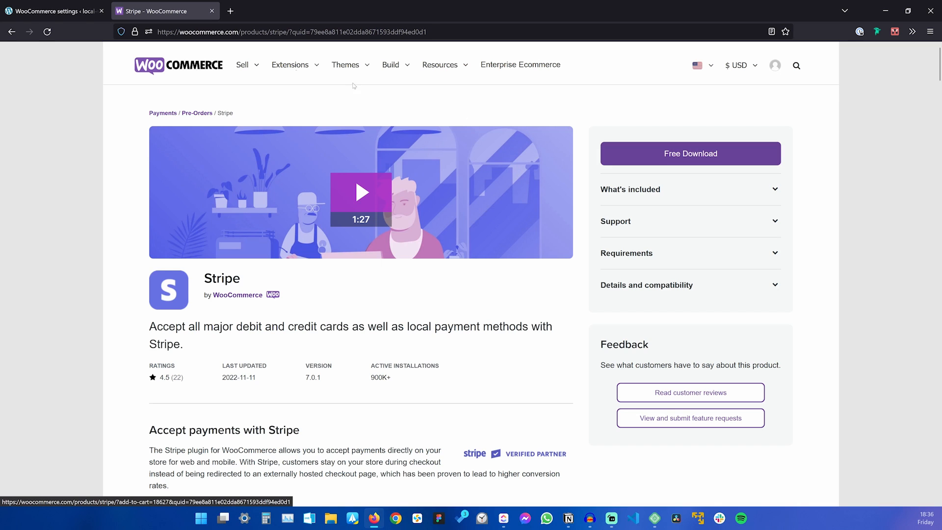
click(31, 6)
scroll(404, 263, up, 5)
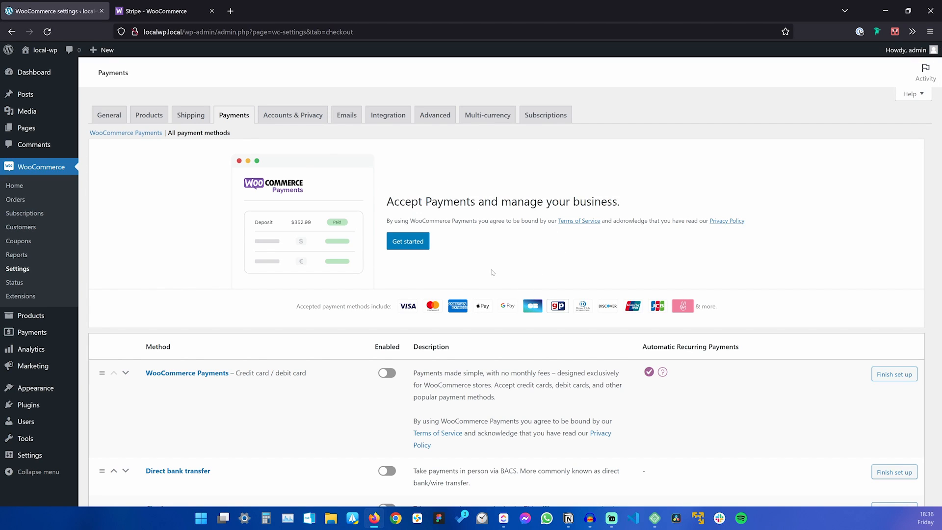
Open the Emails settings and scroll through the list of email notifications.
click(350, 119)
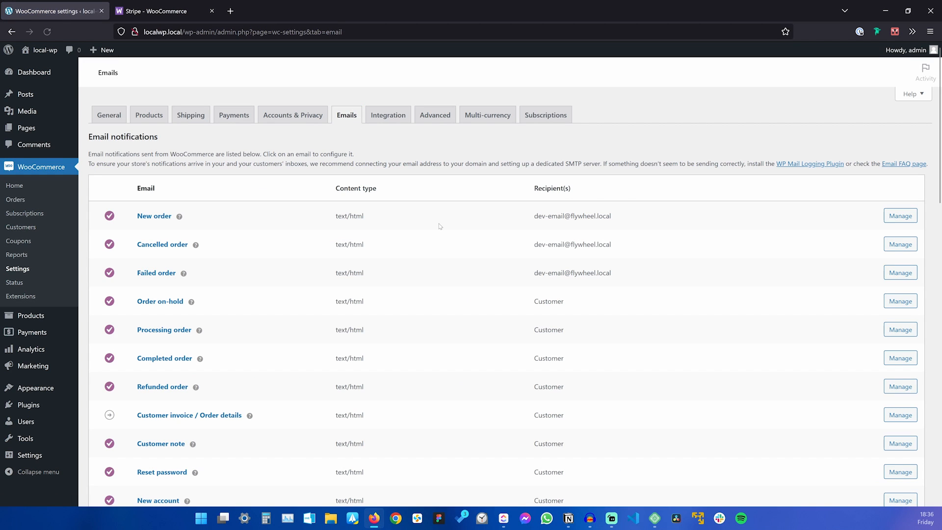
scroll(440, 227, down, 2)
scroll(441, 228, down, 8)
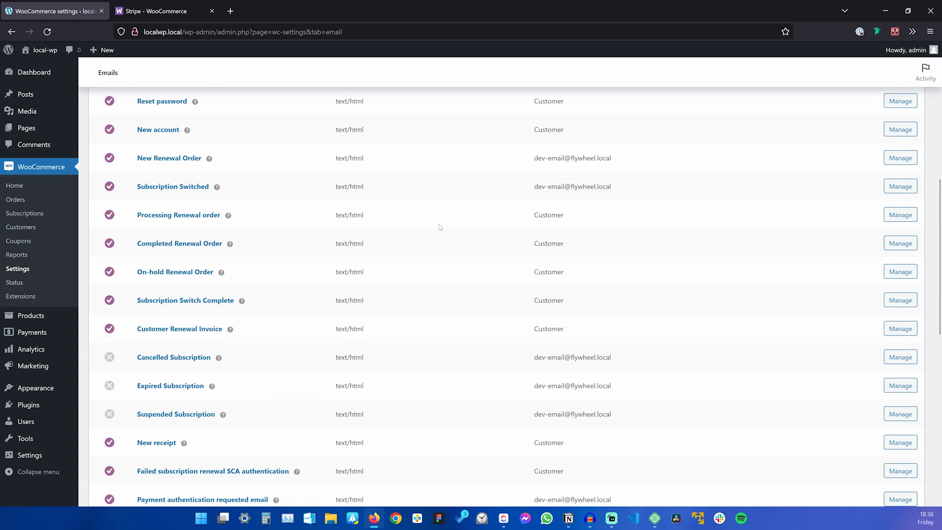
scroll(440, 227, up, 10)
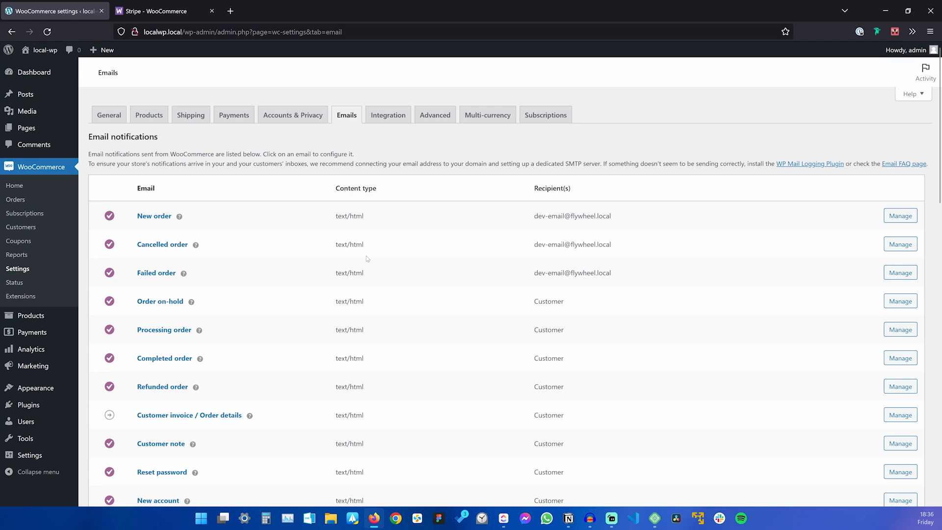
scroll(368, 259, down, 10)
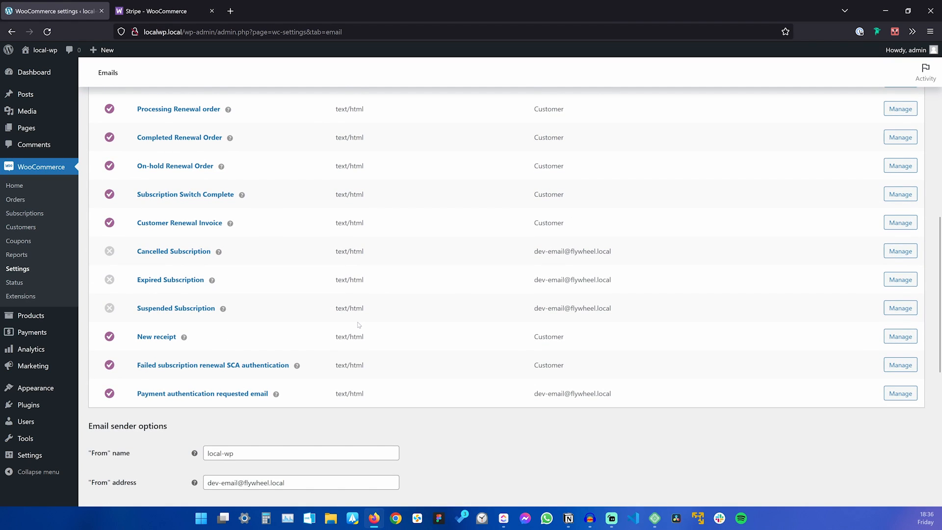
scroll(359, 325, up, 10)
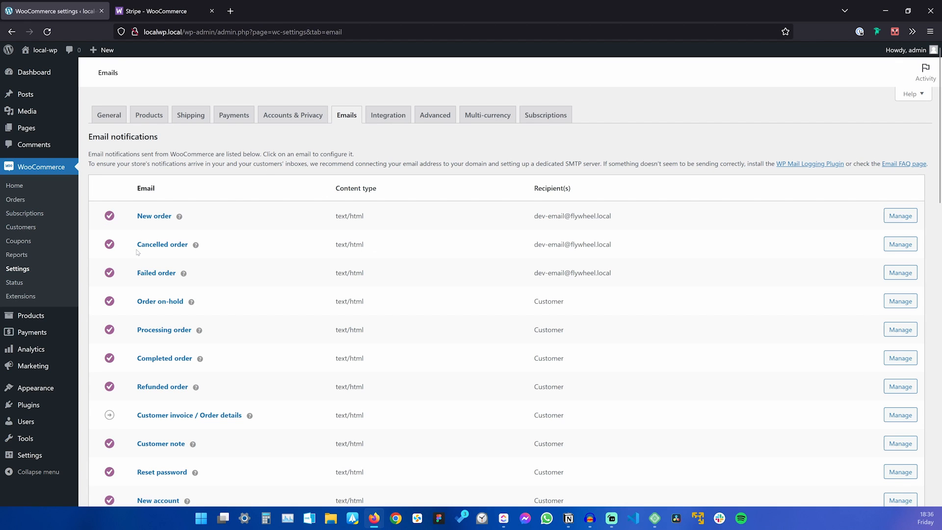
scroll(371, 305, down, 3)
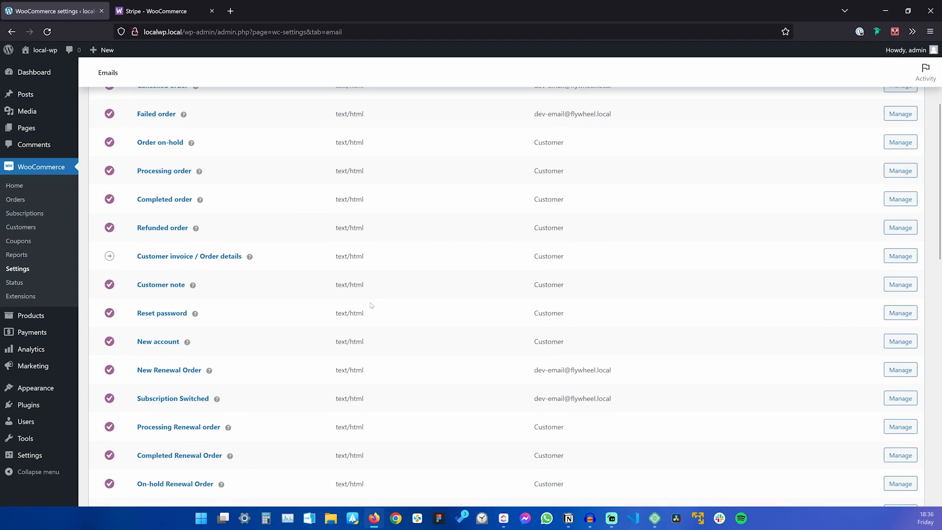
scroll(214, 168, down, 2)
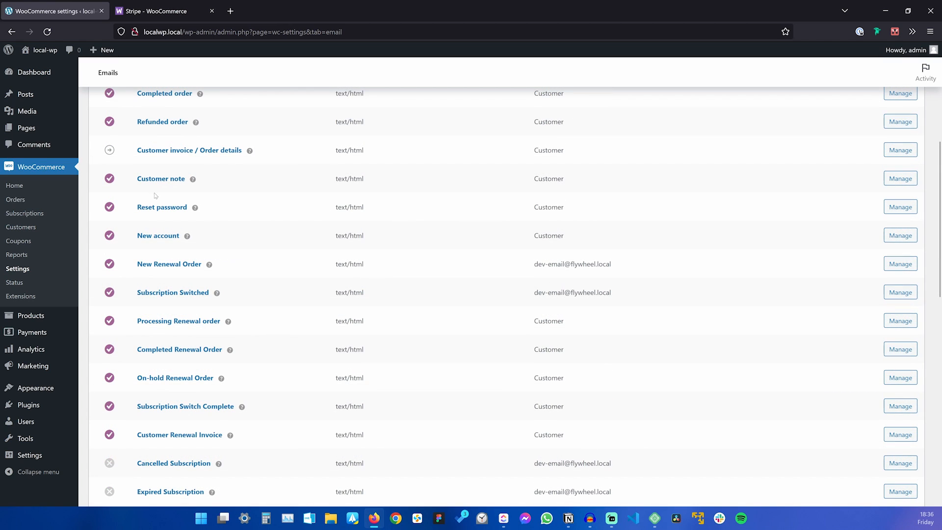
scroll(629, 284, up, 5)
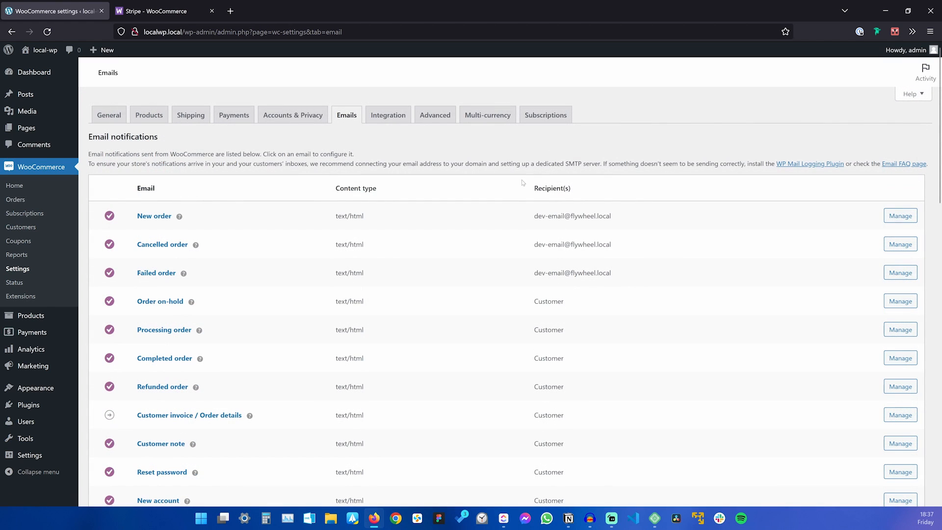
Inspect the New order and Customer recipient entries, then open the Processing order email settings.
drag(535, 223, 646, 235)
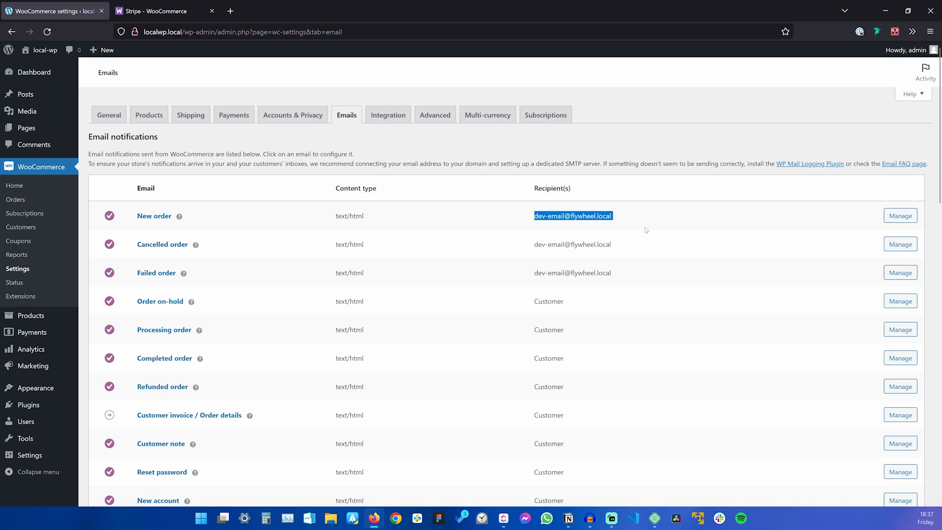
click(646, 235)
scroll(641, 245, down, 2)
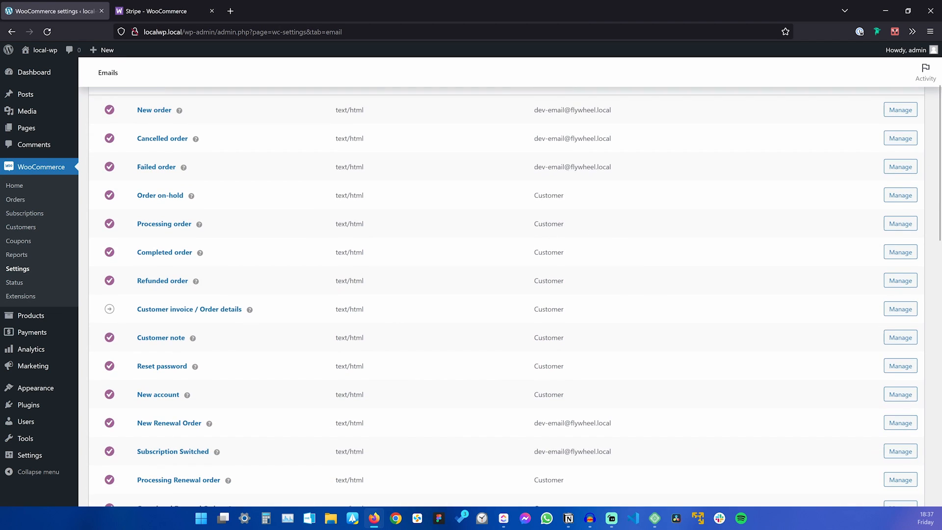
drag(565, 224, 534, 224)
click(535, 224)
scroll(567, 263, down, 7)
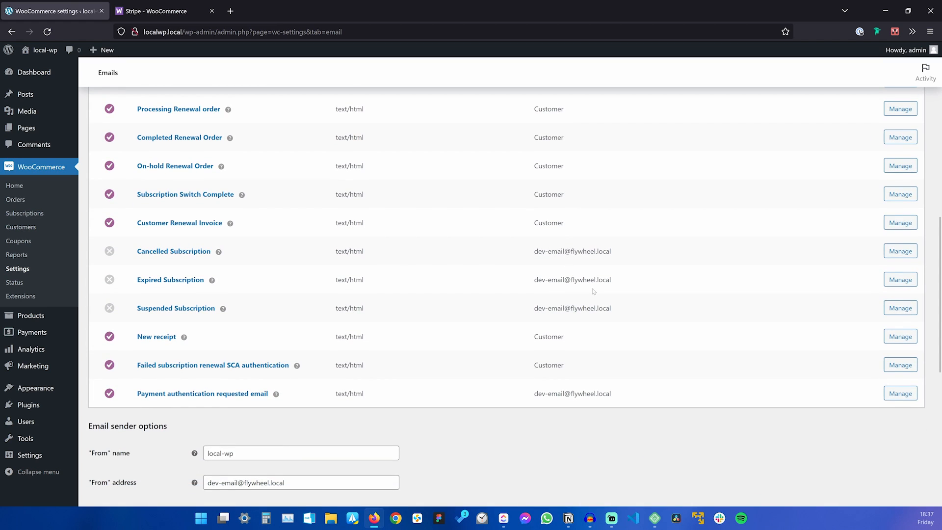
scroll(637, 339, up, 4)
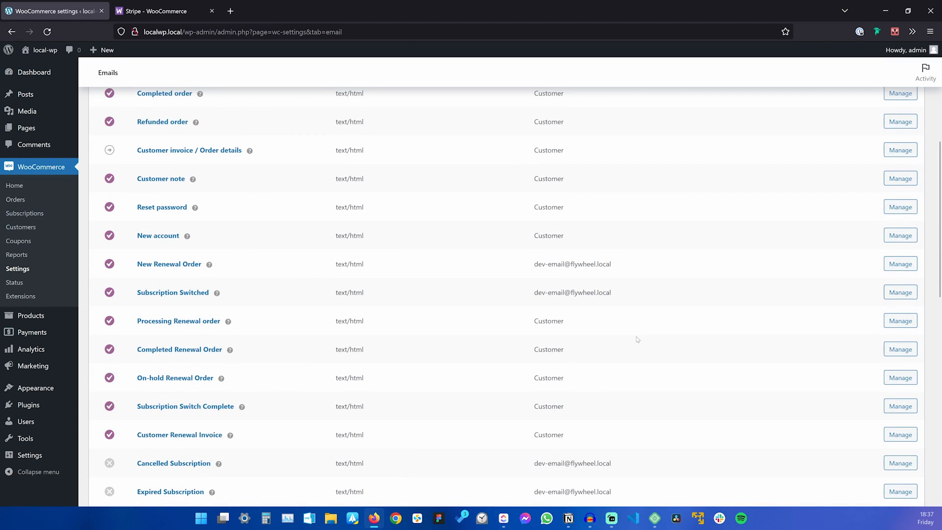
scroll(600, 234, up, 4)
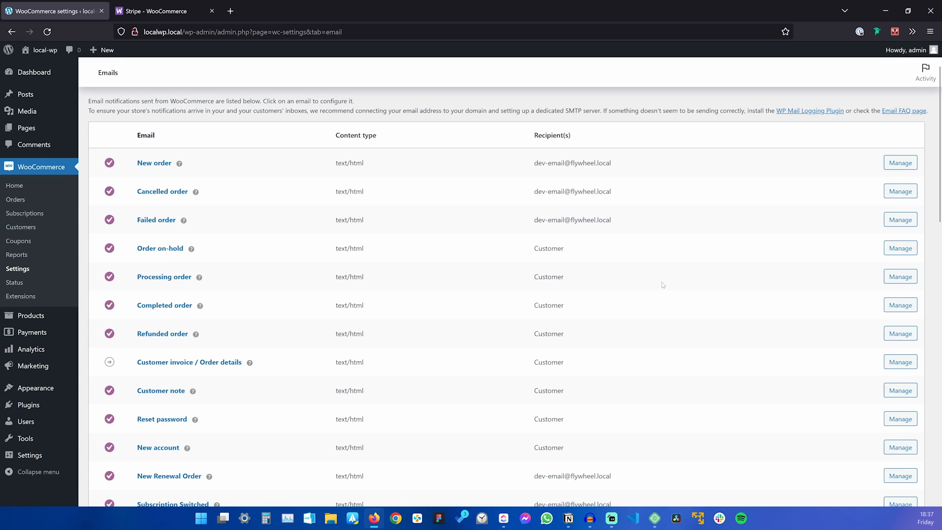
click(901, 276)
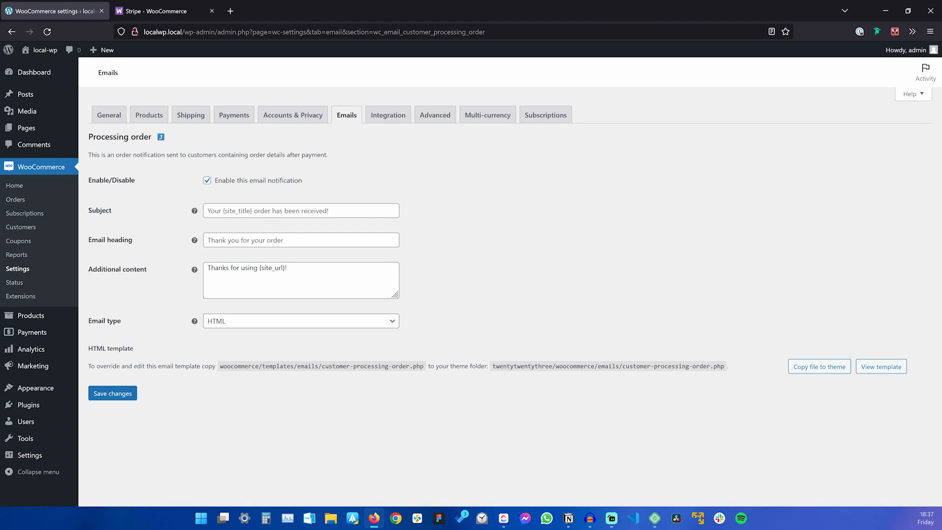
Keep the Processing order email type as HTML, then return to the Shipping zones list.
click(243, 321)
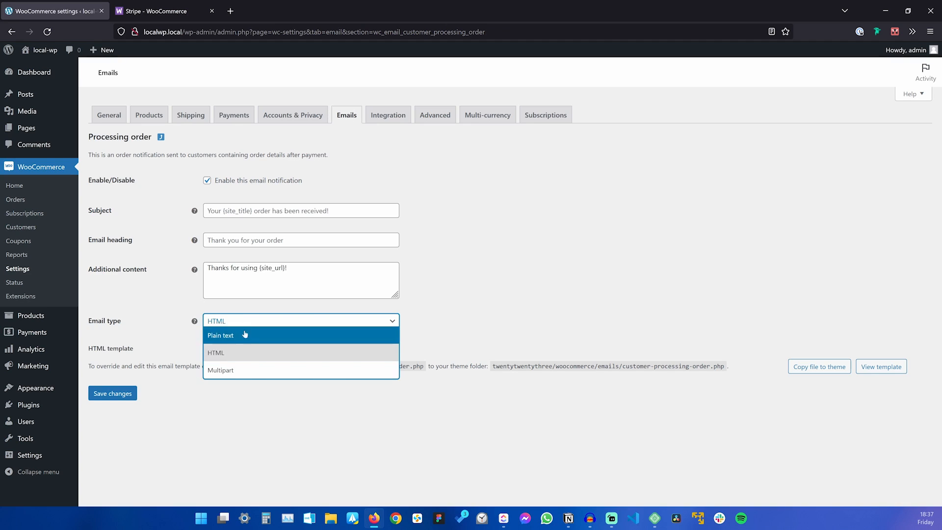
click(522, 278)
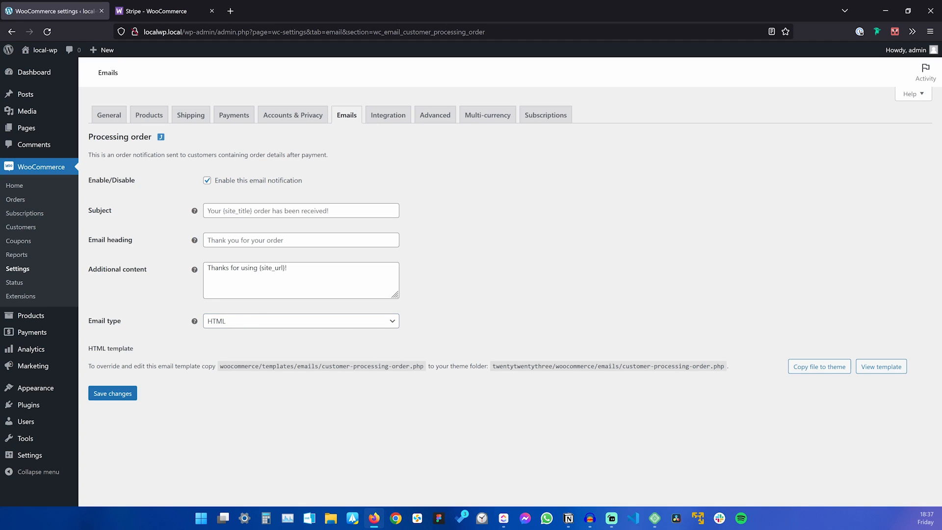
drag(88, 349, 135, 349)
click(177, 358)
click(191, 116)
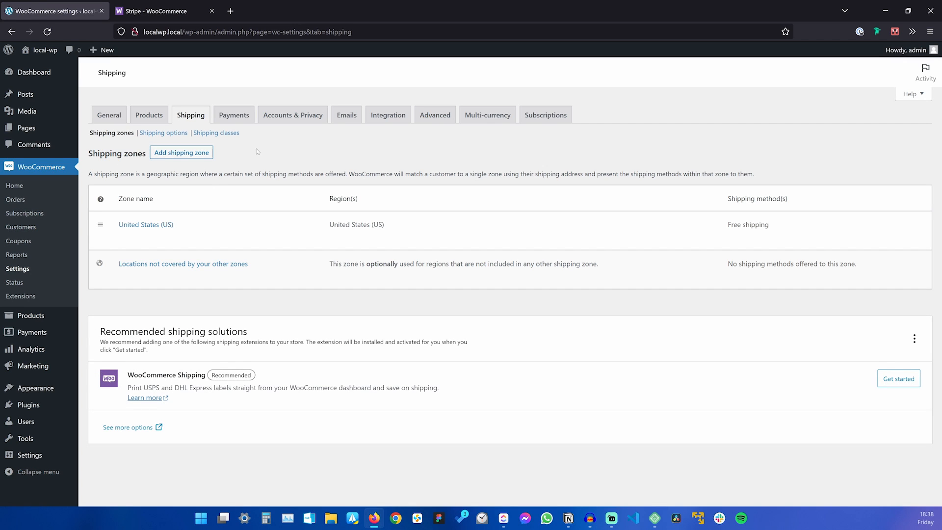
Check the Payments settings, then go back to the Emails notification list.
click(234, 115)
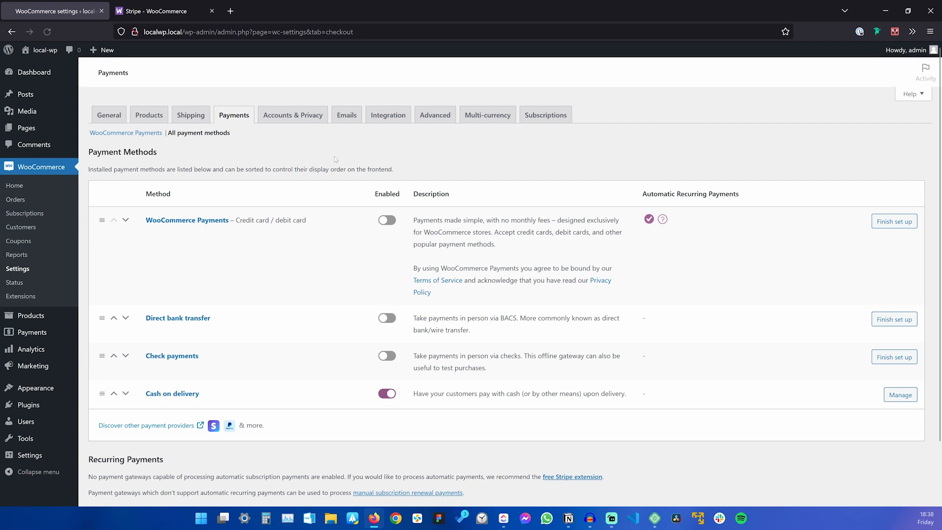
click(355, 120)
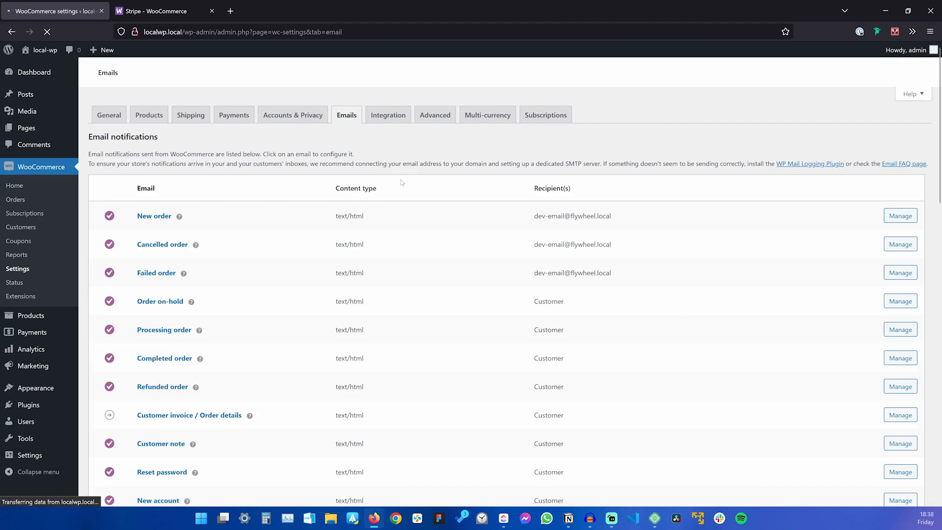